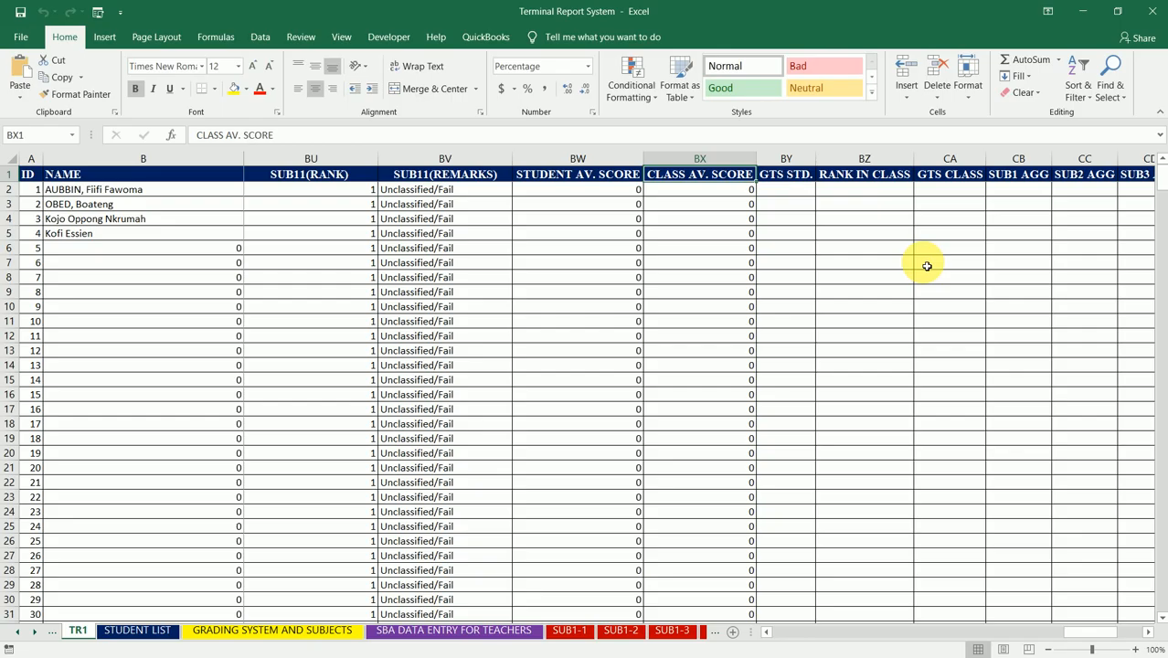
# Step: Start a formula in cell BY2 under GTS STD. that references the first student's SUB1(100) score in K2
pyautogui.press('Right')
pyautogui.press('Down')
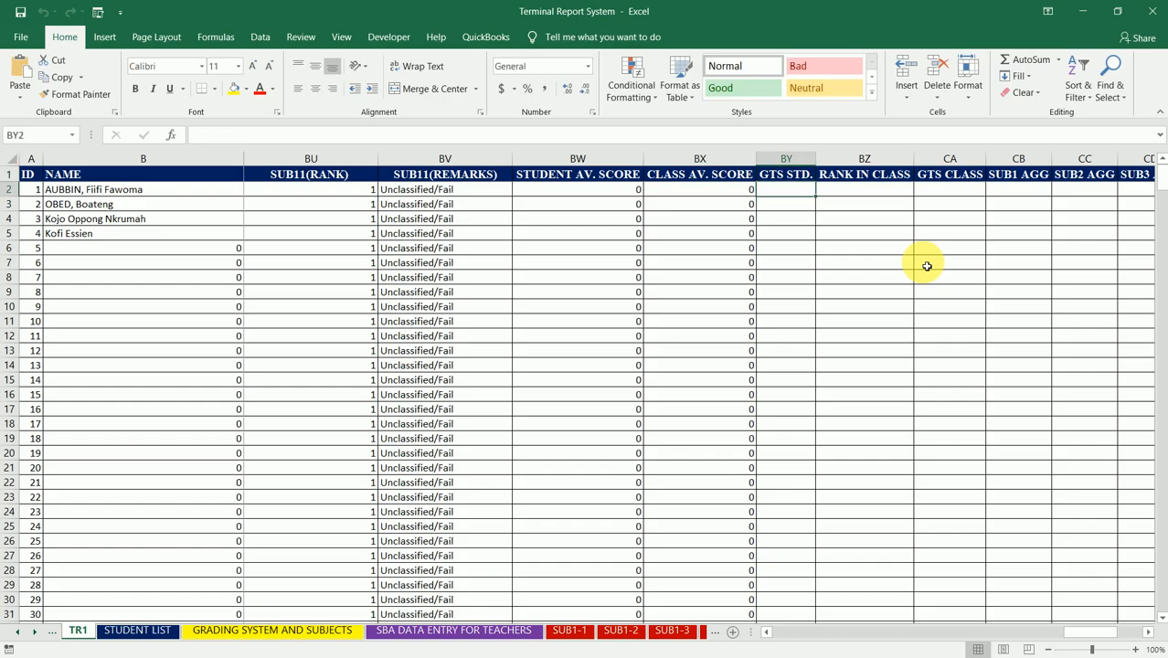
pyautogui.press('Left')
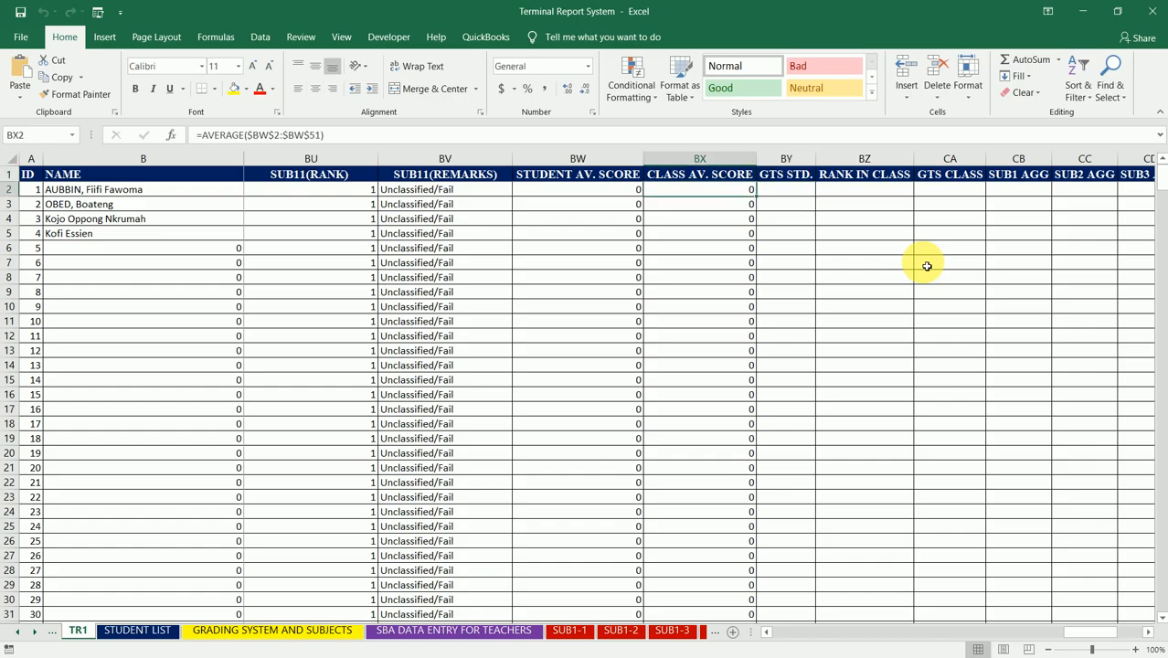
pyautogui.press('Right')
pyautogui.press('Up')
pyautogui.press('Down')
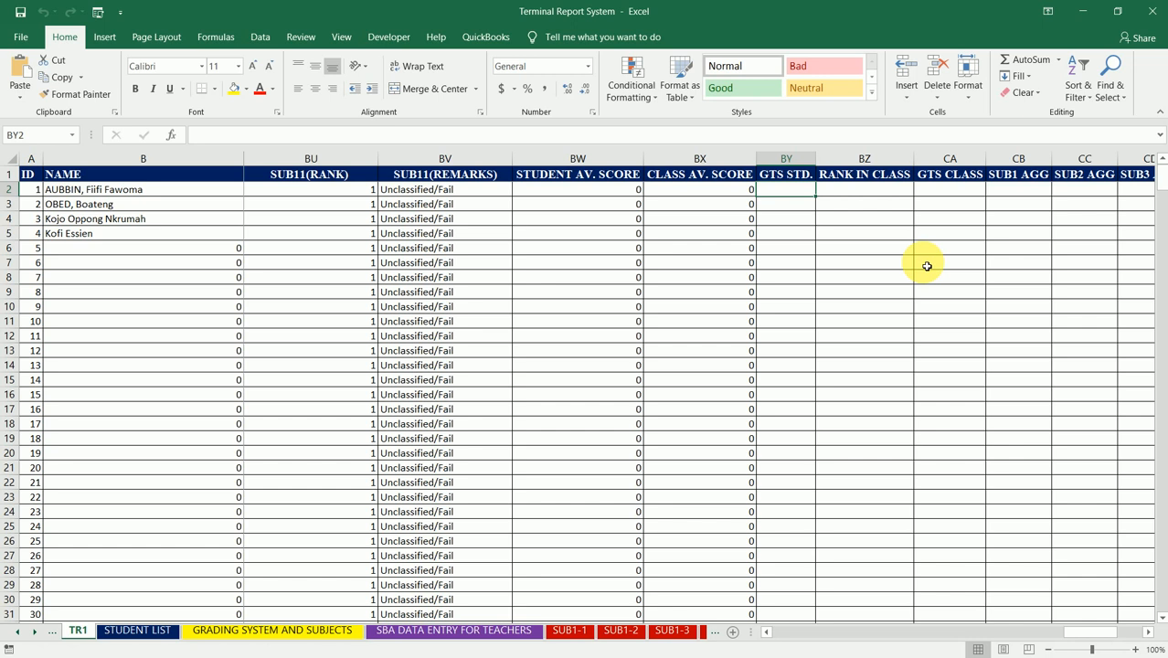
pyautogui.write('=')
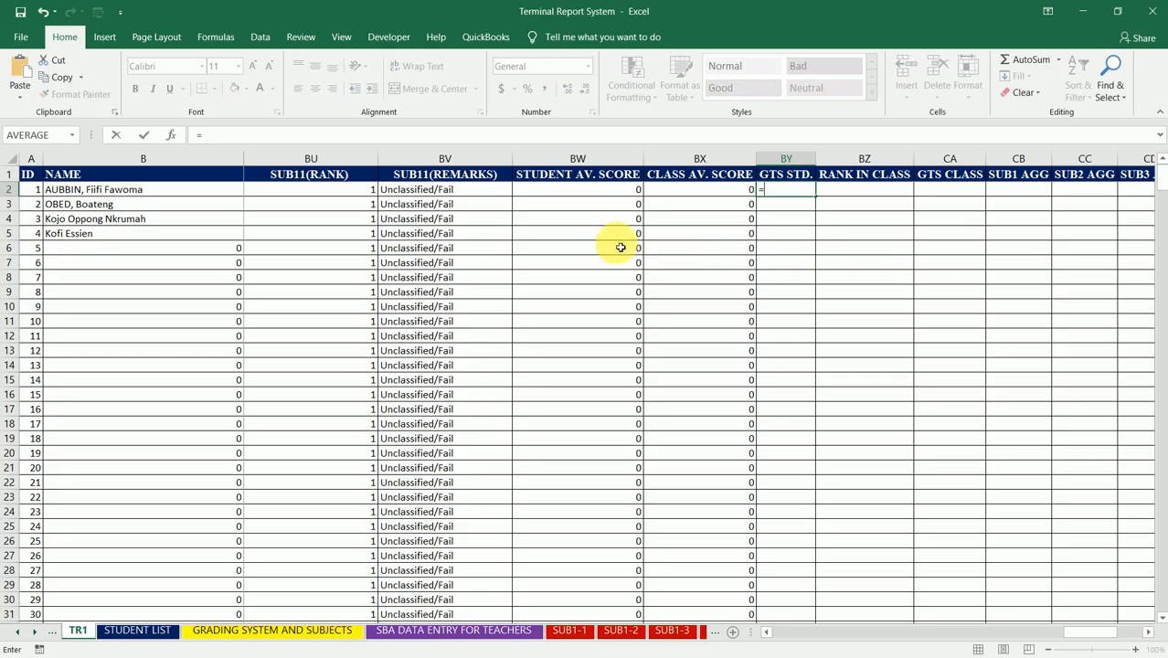
pyautogui.click(499, 193)
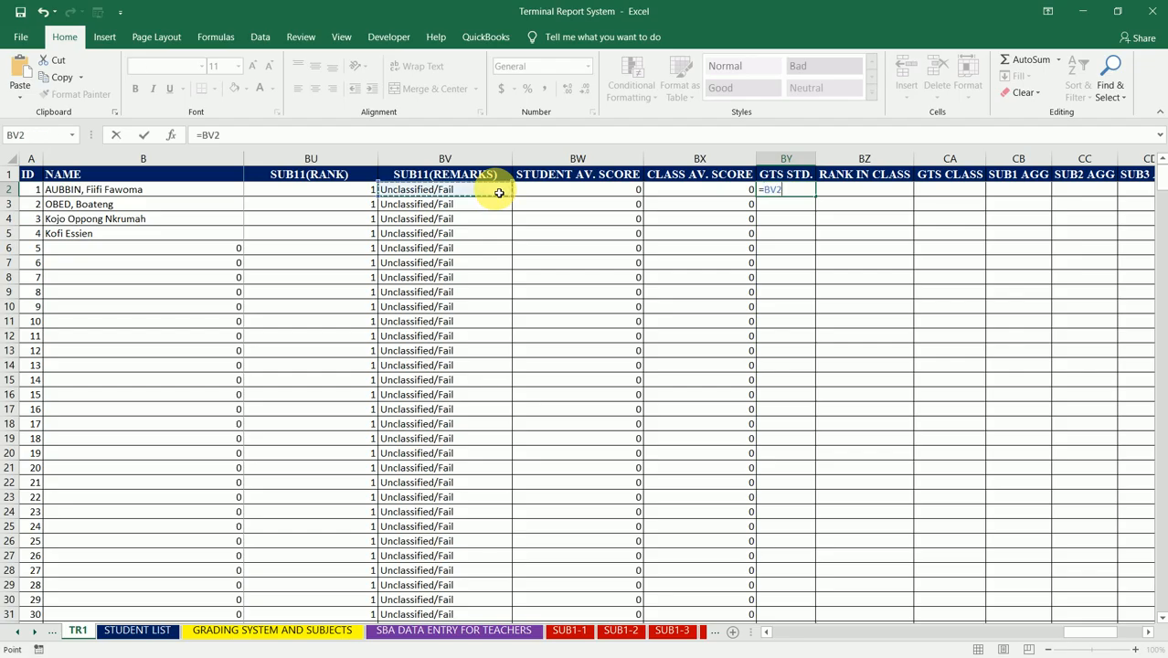
pyautogui.press('Left')
pyautogui.press('Left')
pyautogui.press('Left')
pyautogui.press('Left')
pyautogui.press('Left')
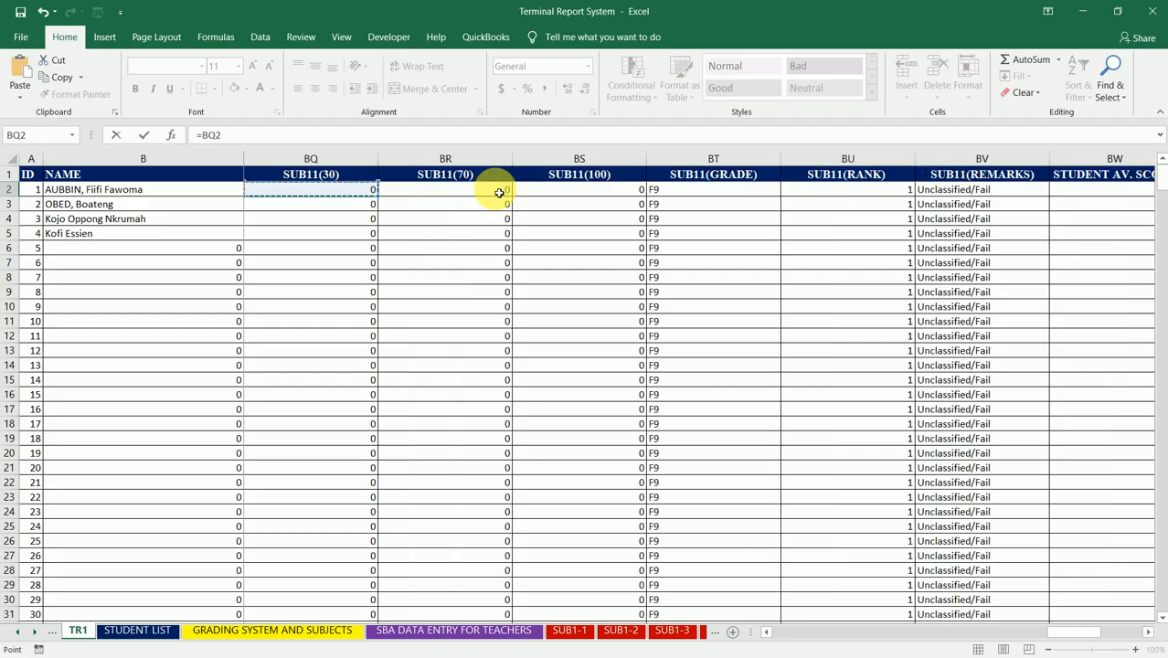
pyautogui.press('Left')
pyautogui.press('Left')
pyautogui.press('Left')
pyautogui.press('Left')
pyautogui.press('Left')
pyautogui.press('Left')
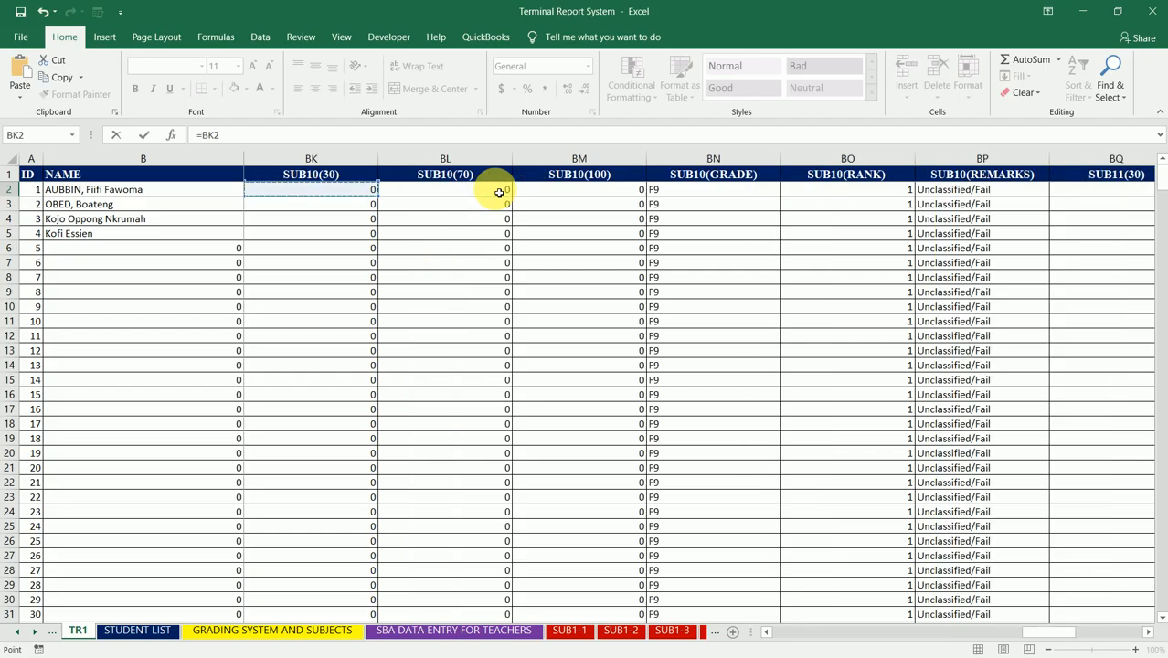
pyautogui.press('Left')
pyautogui.press('Left')
pyautogui.press('Left')
pyautogui.press('Left')
pyautogui.press('Left')
pyautogui.press('Left')
pyautogui.press('Left')
pyautogui.press('Left')
pyautogui.press('Left')
pyautogui.press('Left')
pyautogui.press('Left')
pyautogui.press('Left')
pyautogui.press('Left')
pyautogui.press('Left')
pyautogui.press('Left')
pyautogui.press('Left')
pyautogui.press('Left')
pyautogui.press('Left')
pyautogui.press('Left')
pyautogui.press('Left')
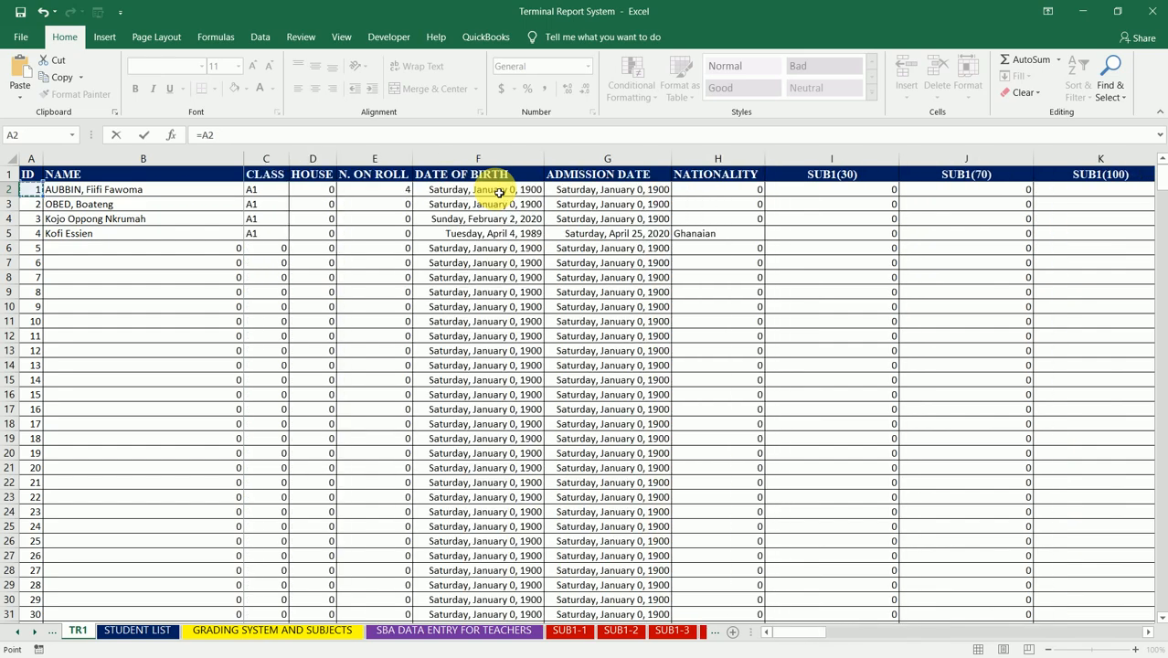
pyautogui.press('Right')
pyautogui.press('Right')
pyautogui.press('Right')
pyautogui.press('Right')
pyautogui.press('Right')
pyautogui.press('Right')
pyautogui.press('Right')
pyautogui.press('Right')
pyautogui.press('Right')
pyautogui.press('Right')
pyautogui.press('Right')
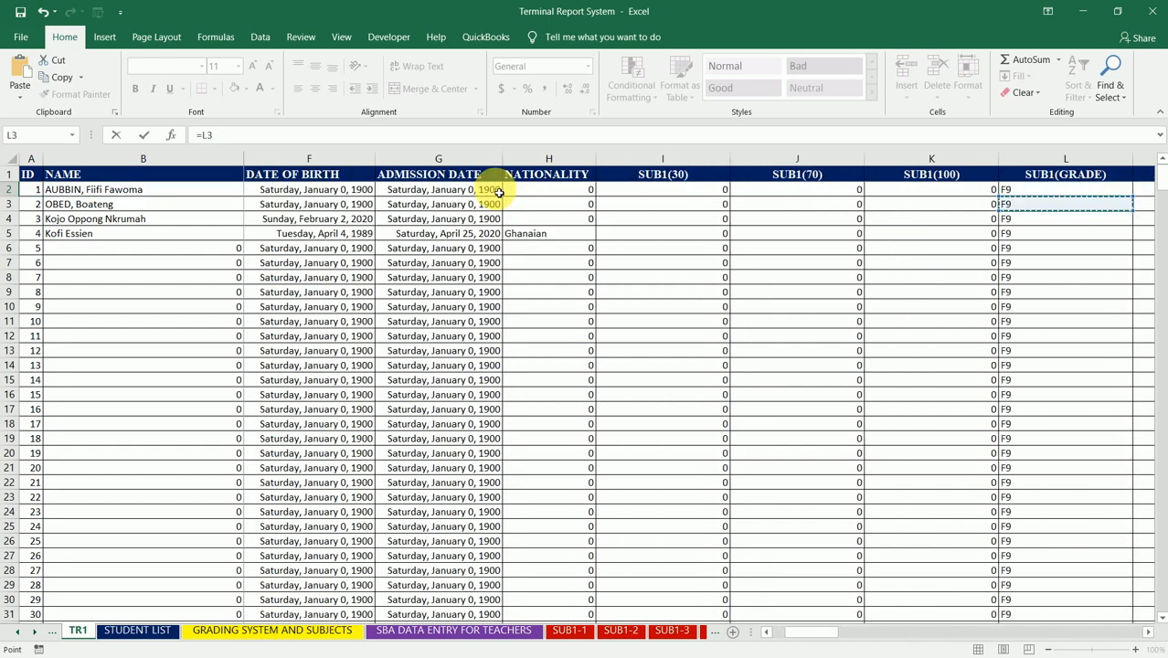
pyautogui.press('Left')
pyautogui.press('Up')
pyautogui.press('Down')
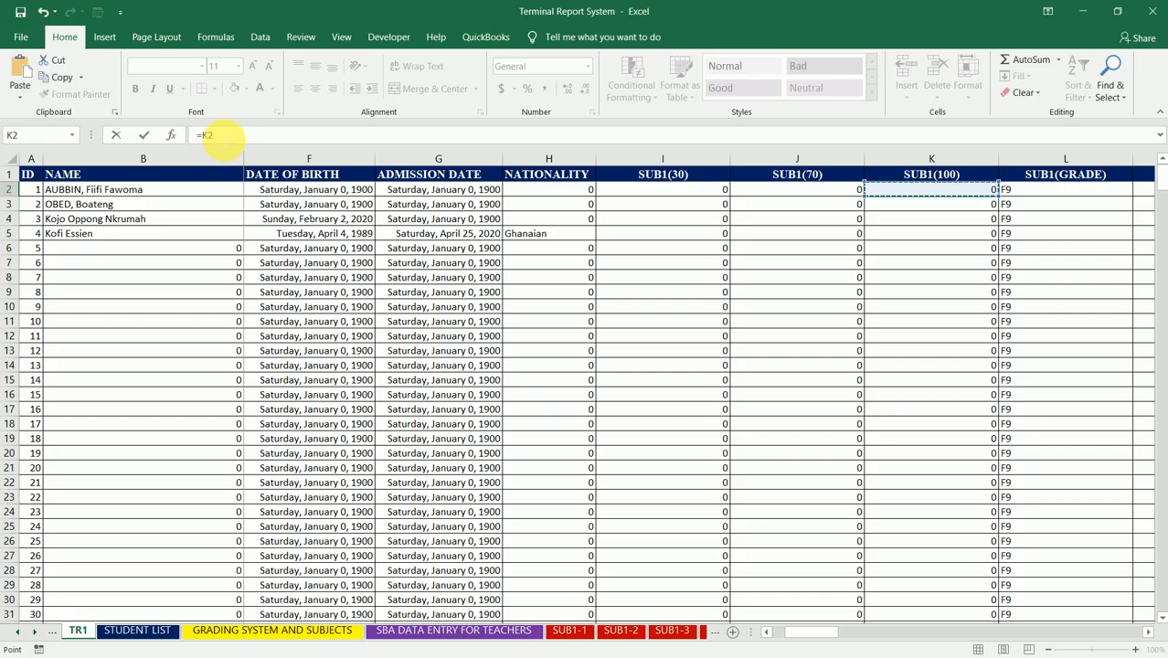
# Step: Add the first student's SUB2(100) score in Q2 to the GTS STD. formula
pyautogui.write('+')
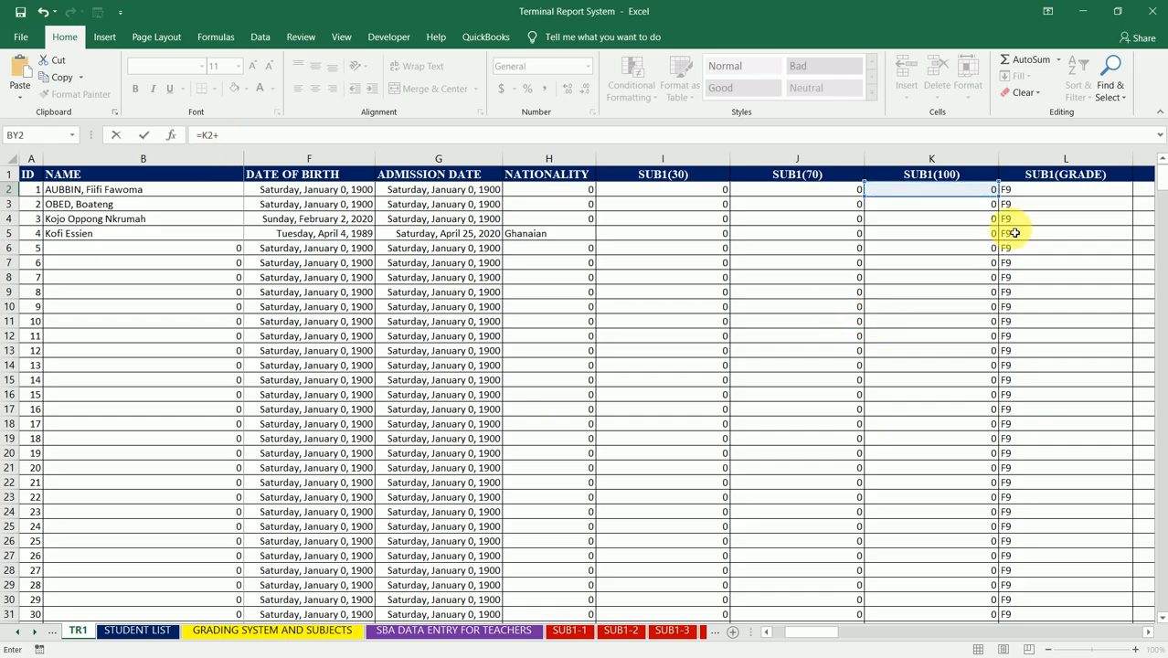
pyautogui.click(1056, 190)
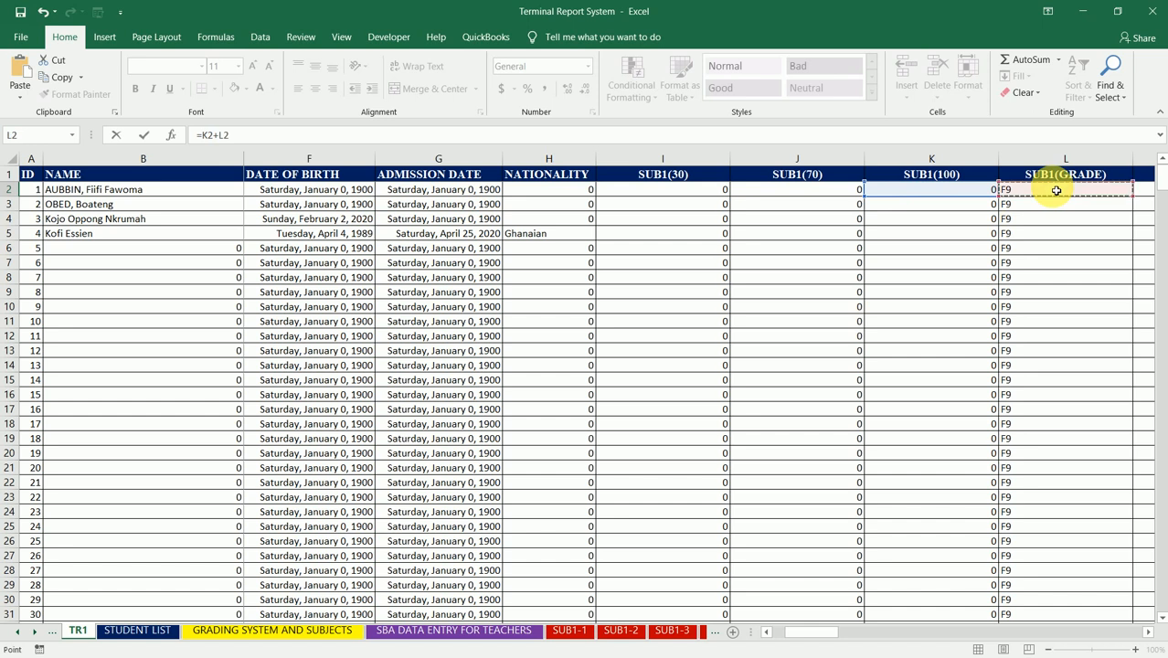
pyautogui.press('Right')
pyautogui.press('Right')
pyautogui.press('Right')
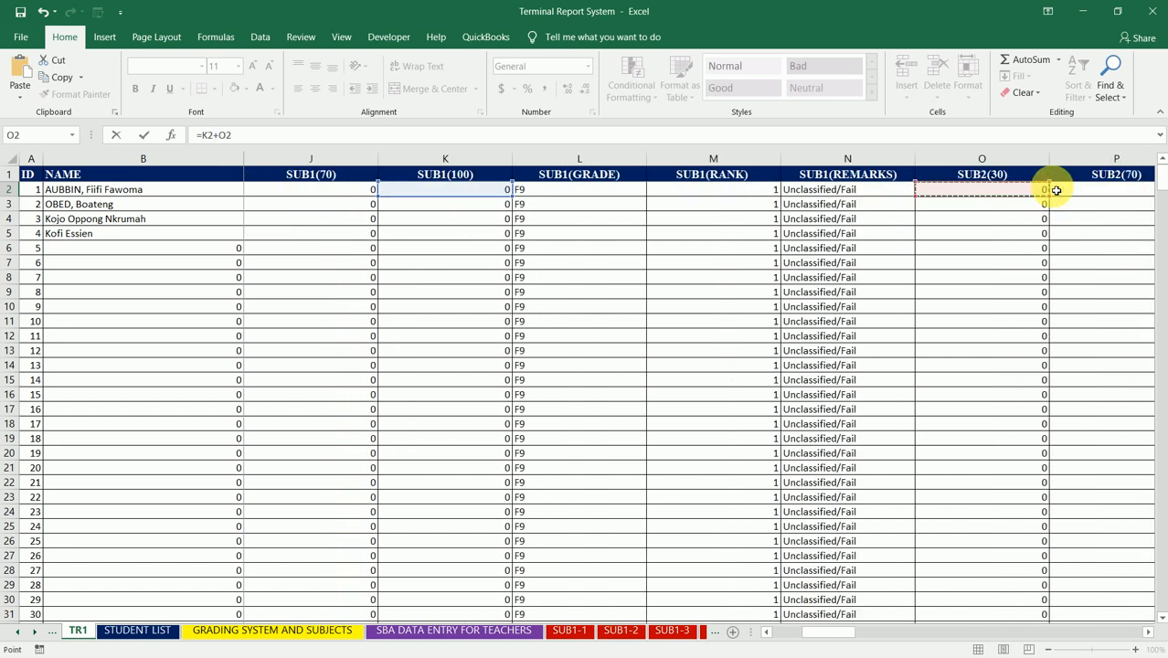
pyautogui.press('Right')
pyautogui.press('Right')
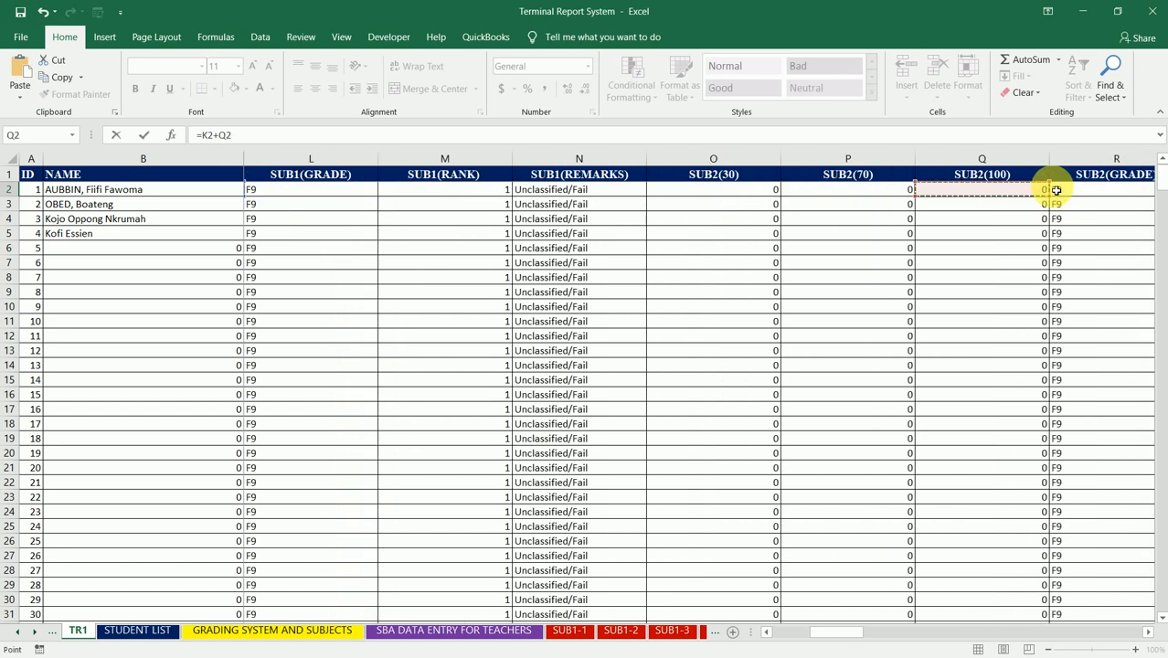
# Step: Extend the GTS STD. sum with the first student's SUB3(100) score in W2
pyautogui.write('+')
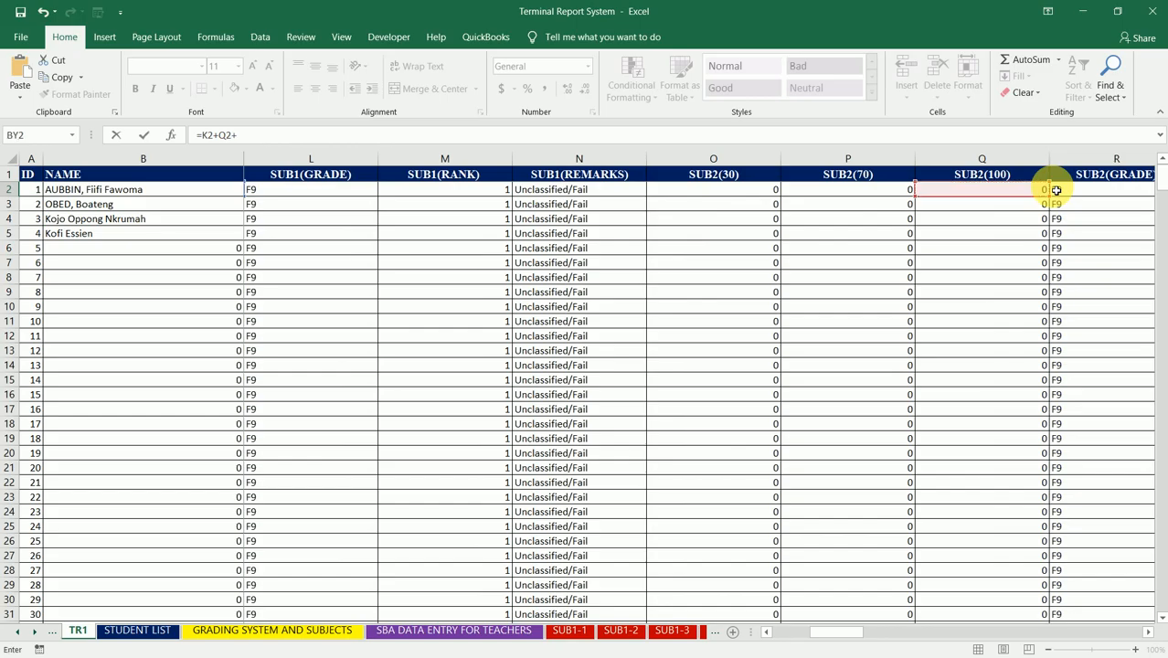
pyautogui.press('Right')
pyautogui.press('Right')
pyautogui.press('Right')
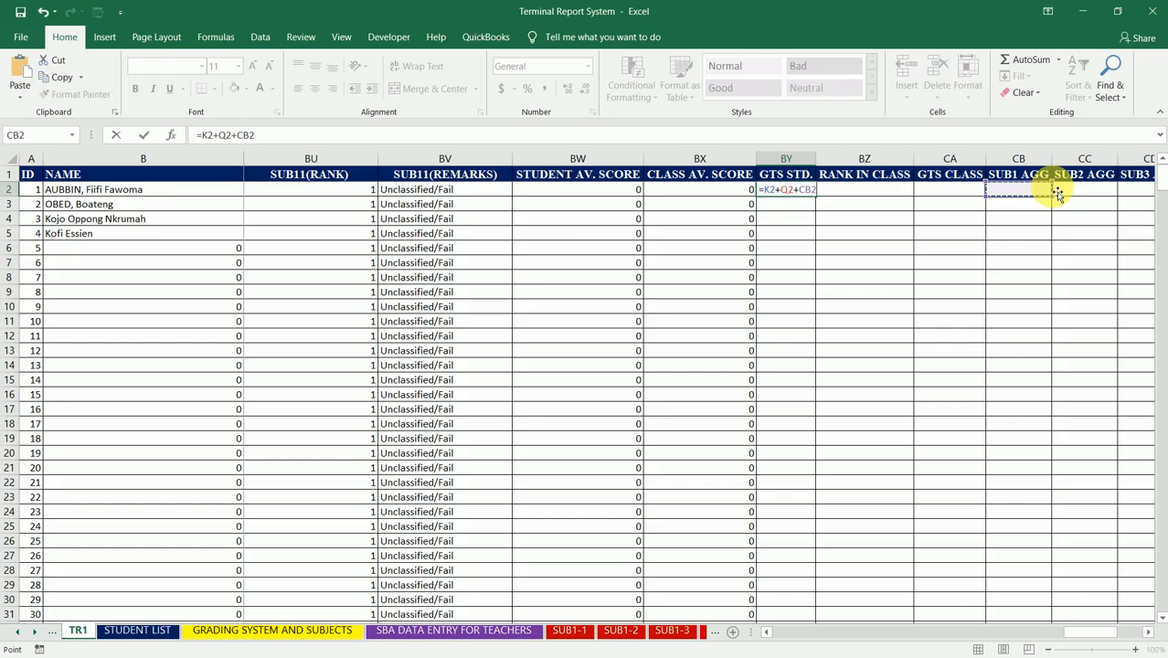
pyautogui.press('Left')
pyautogui.press('Left')
pyautogui.press('Left')
pyautogui.press('Left')
pyautogui.press('Left')
pyautogui.press('Left')
pyautogui.press('Left')
pyautogui.press('Left')
pyautogui.press('Left')
pyautogui.press('Left')
pyautogui.press('Left')
pyautogui.press('Left')
pyautogui.press('Left')
pyautogui.press('Left')
pyautogui.press('Left')
pyautogui.press('Left')
pyautogui.press('Left')
pyautogui.press('Left')
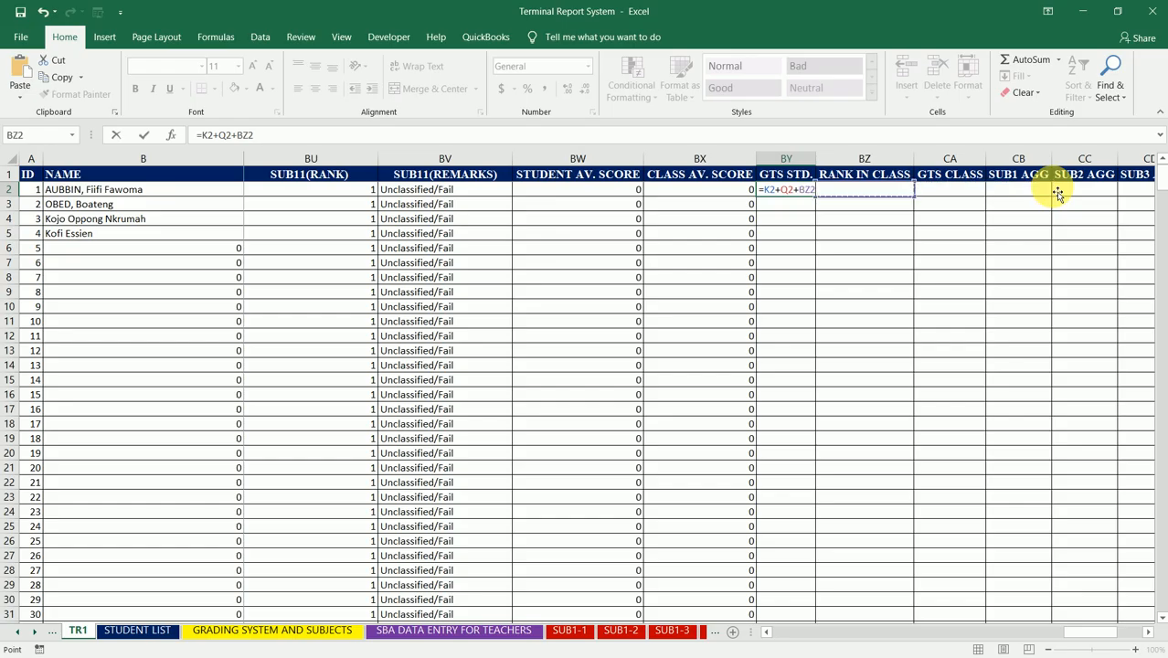
pyautogui.press('Left')
pyautogui.press('Left')
pyautogui.press('Left')
pyautogui.press('Left')
pyautogui.press('Left')
pyautogui.press('Left')
pyautogui.press('Left')
pyautogui.press('Left')
pyautogui.press('Left')
pyautogui.press('Left')
pyautogui.press('Left')
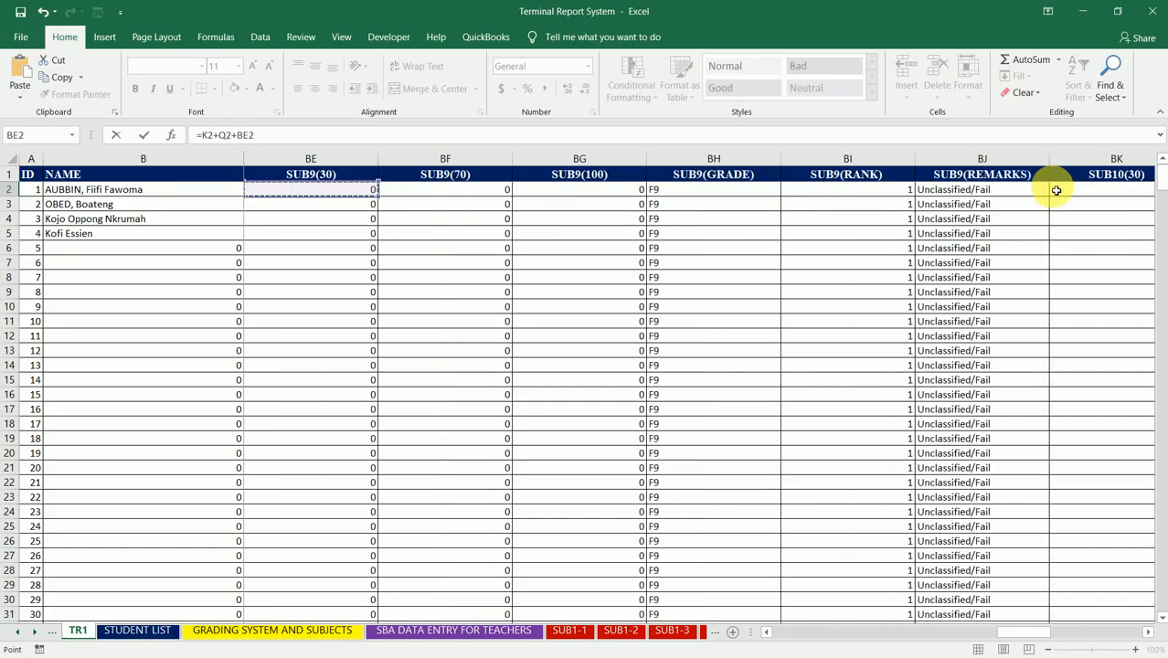
pyautogui.press('Left')
pyautogui.press('Left')
pyautogui.press('Left')
pyautogui.press('Left')
pyautogui.press('Left')
pyautogui.press('Left')
pyautogui.press('Left')
pyautogui.press('Left')
pyautogui.press('Left')
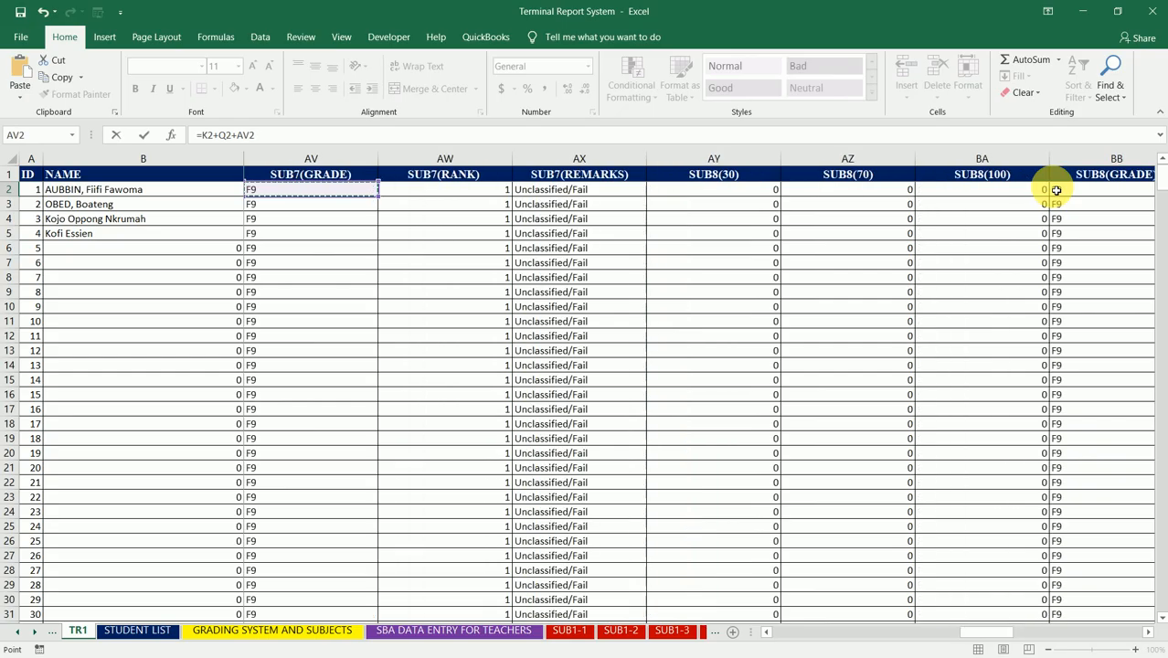
pyautogui.press('Left')
pyautogui.press('Left')
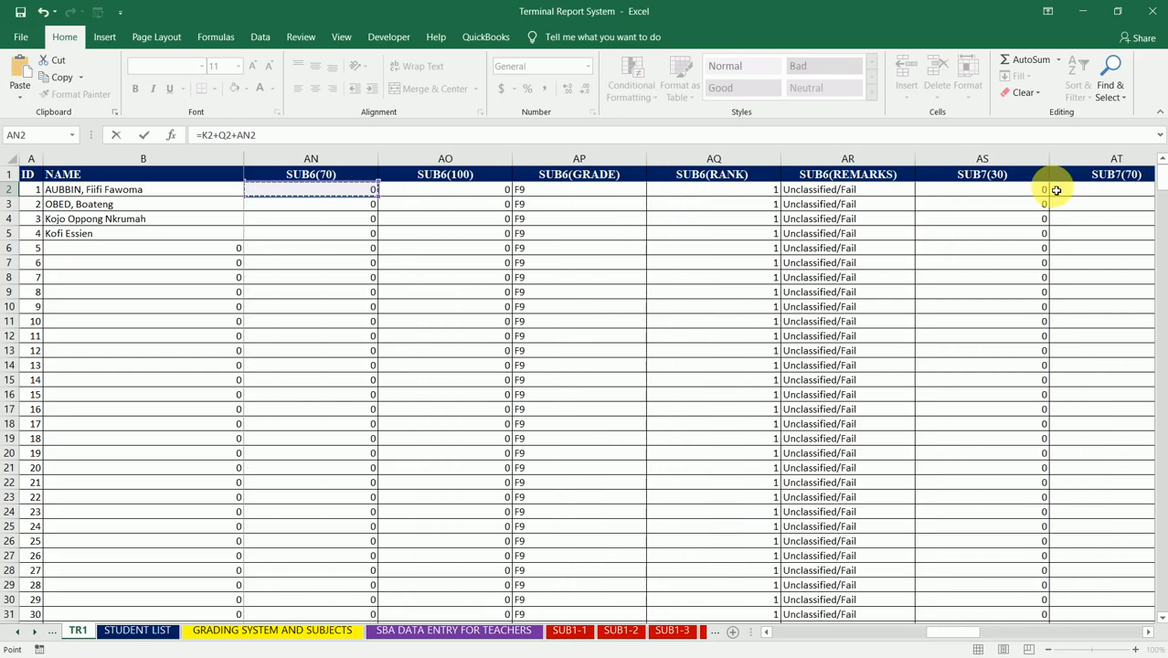
pyautogui.press('Left')
pyautogui.press('Left')
pyautogui.press('Left')
pyautogui.press('Left')
pyautogui.press('Left')
pyautogui.press('Left')
pyautogui.press('Left')
pyautogui.press('Left')
pyautogui.press('Left')
pyautogui.press('Left')
pyautogui.press('Left')
pyautogui.press('Left')
pyautogui.press('Left')
pyautogui.press('Left')
pyautogui.press('Left')
pyautogui.press('Left')
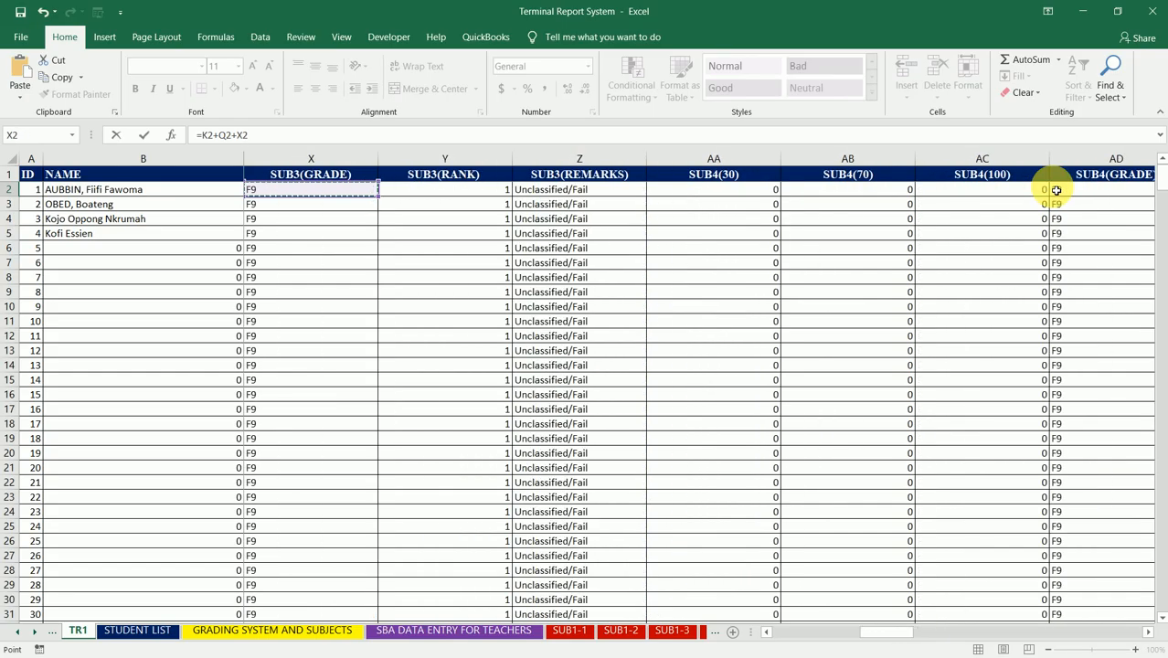
pyautogui.press('Right')
pyautogui.press('Right')
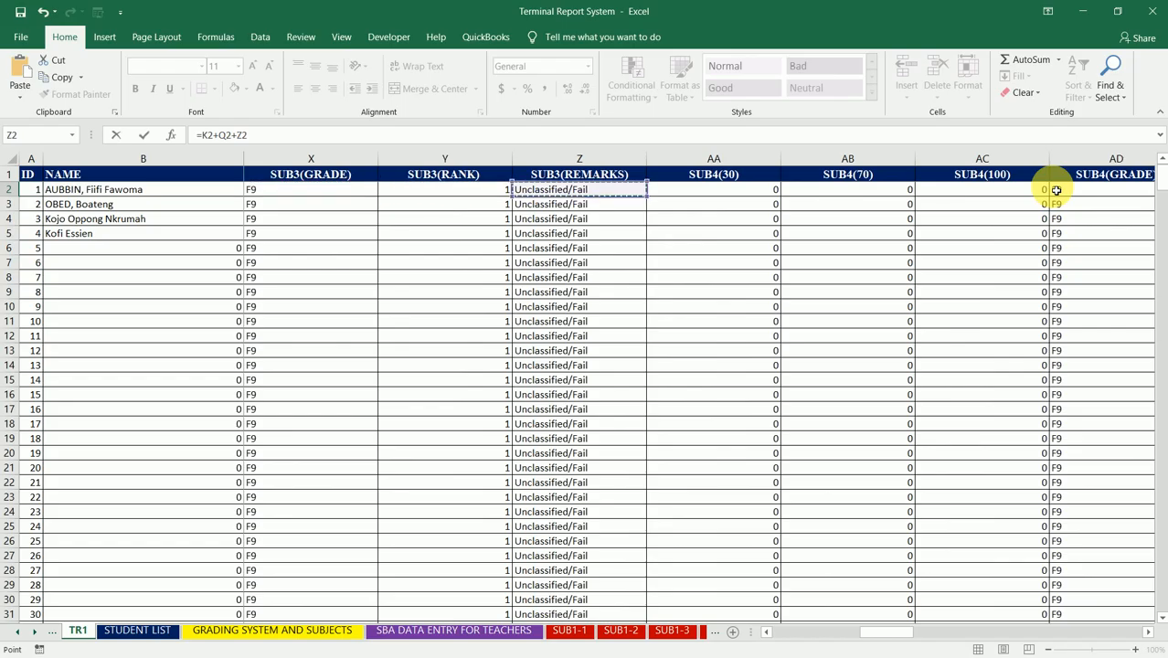
pyautogui.press('Left')
pyautogui.press('Left')
pyautogui.press('Left')
pyautogui.press('Left')
pyautogui.press('Right')
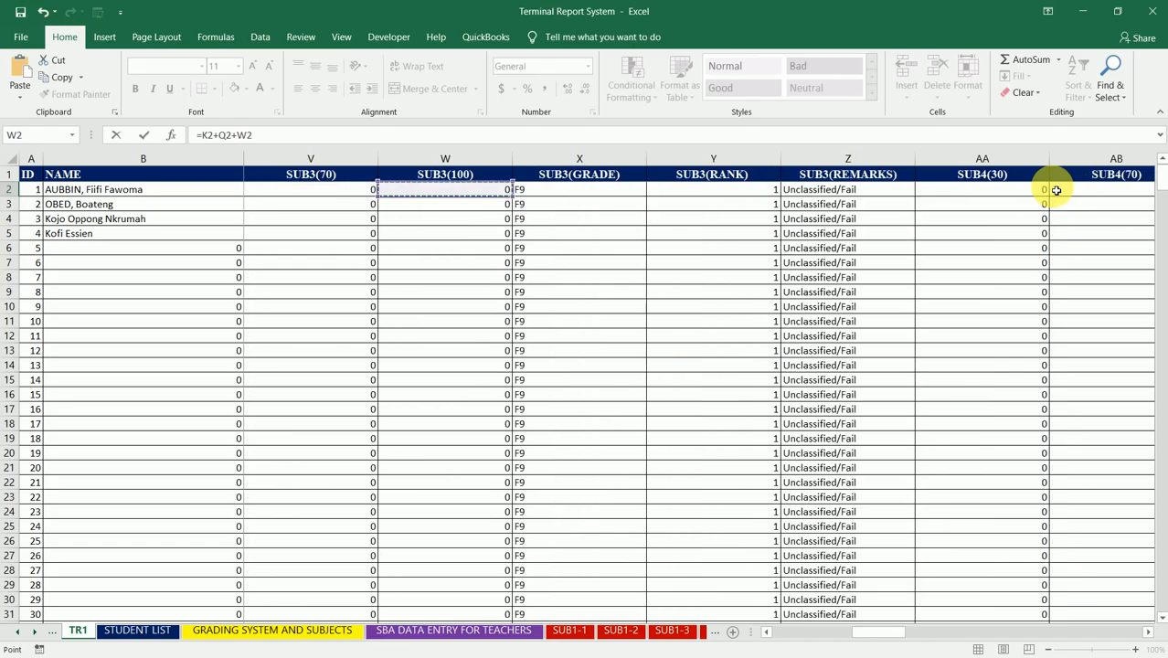
pyautogui.press('Right')
pyautogui.press('Left')
# Step: Add the SUB4(100) score in AC2 as the next term of the GTS STD. formula
pyautogui.write('+')
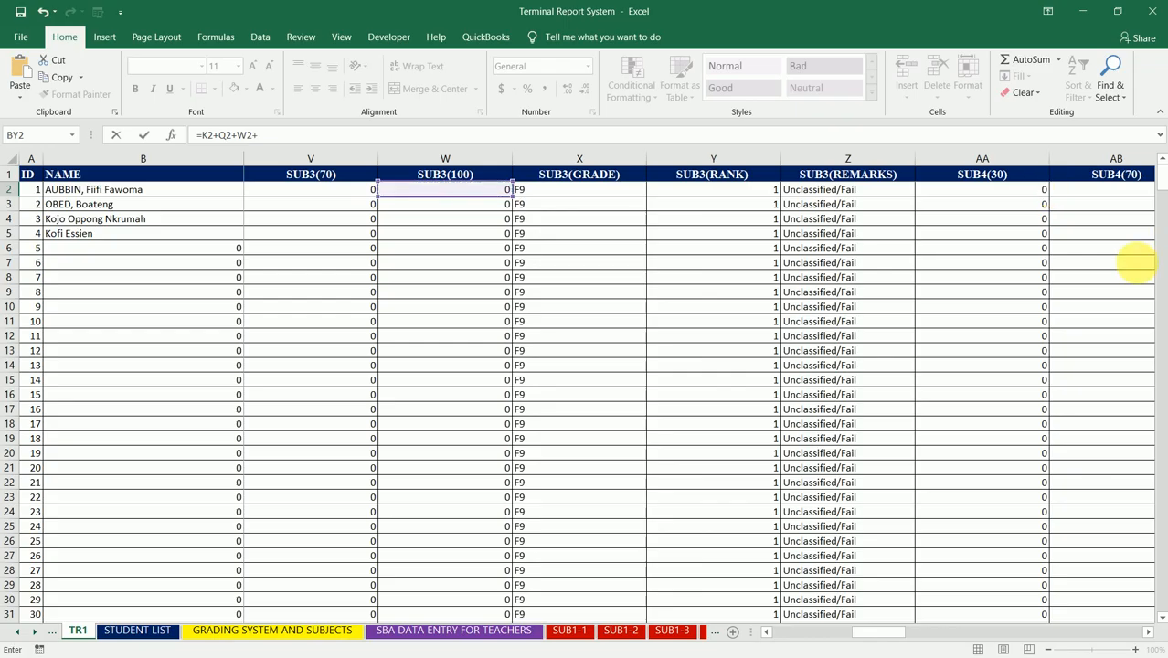
pyautogui.click(752, 192)
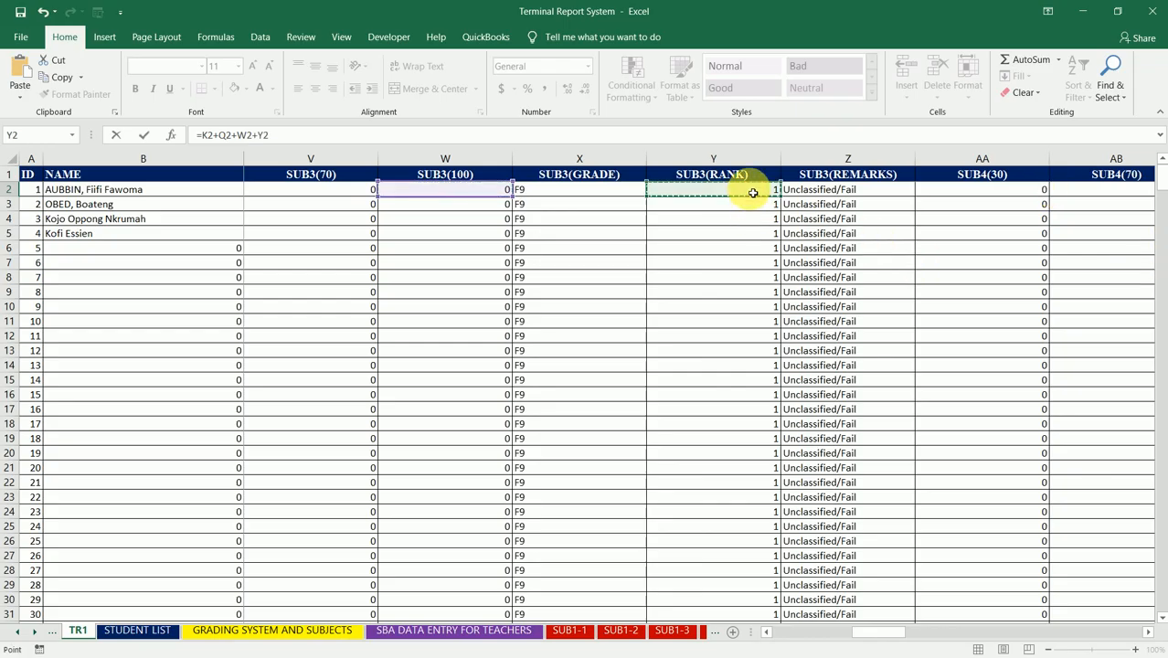
pyautogui.press('Right')
pyautogui.press('Right')
pyautogui.press('Right')
pyautogui.press('Right')
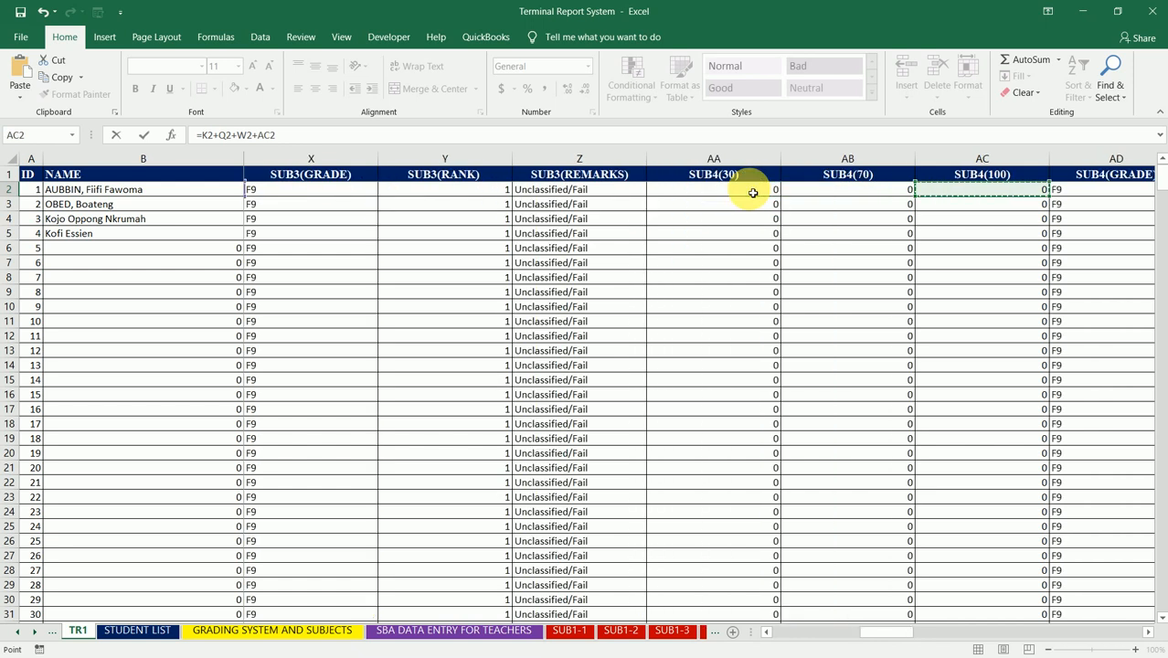
pyautogui.hscroll(1, 752, 192)
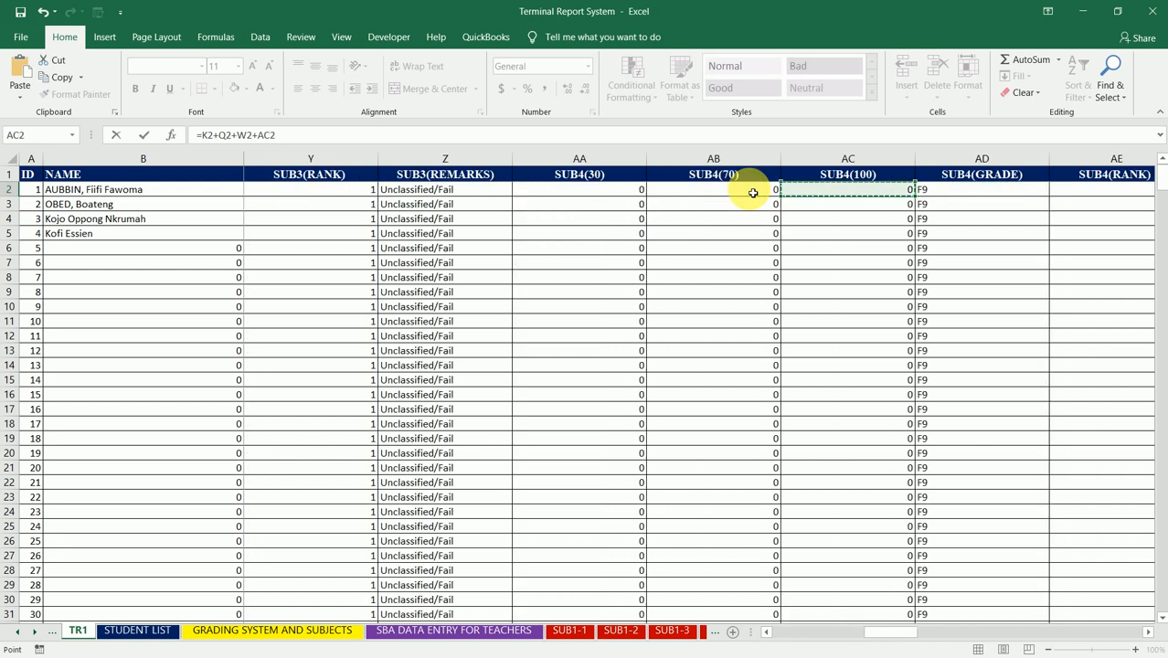
# Step: Add the SUB5(100) score in AI2 as the next term of the GTS STD. formula
pyautogui.write('+')
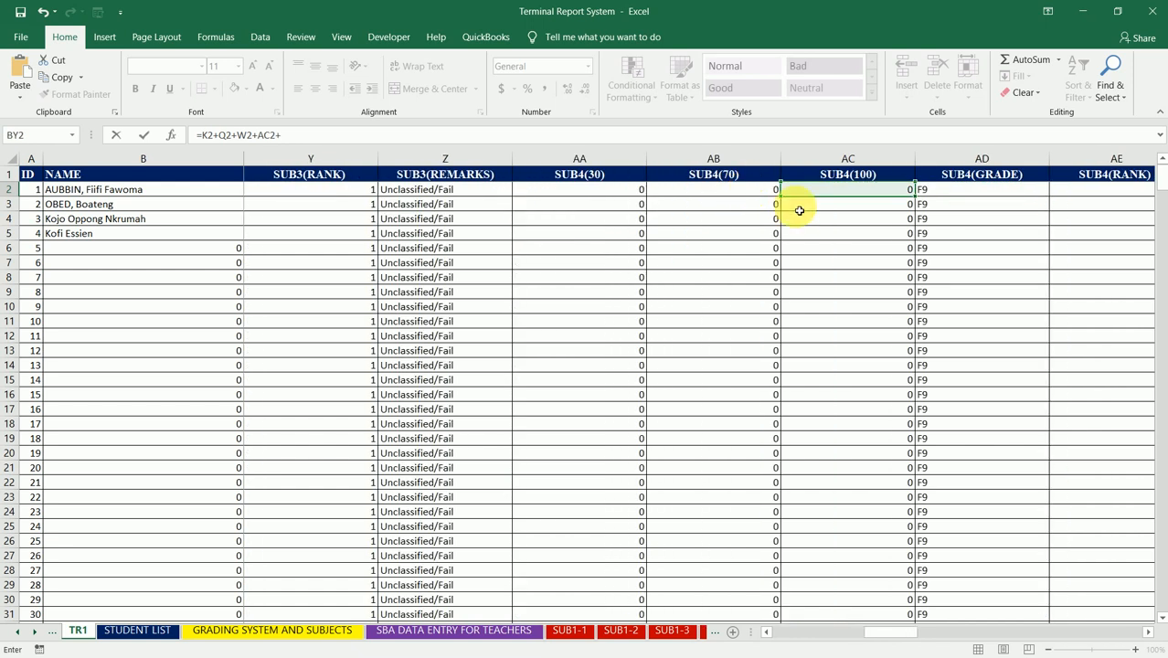
pyautogui.click(980, 194)
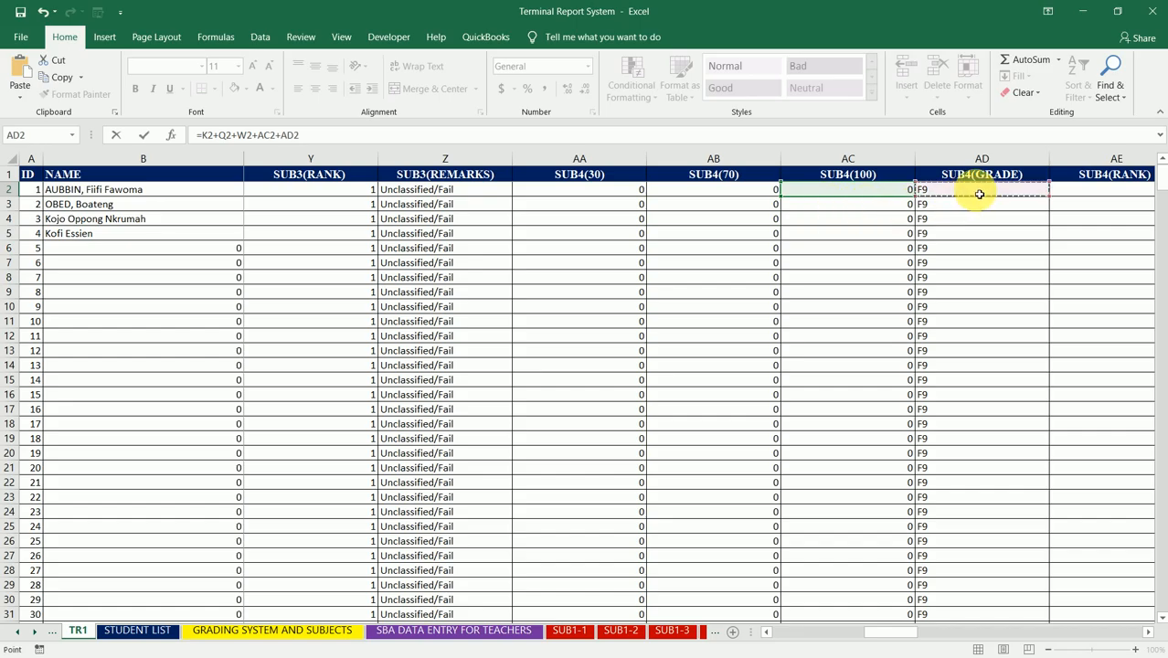
pyautogui.press('Right')
pyautogui.press('Right')
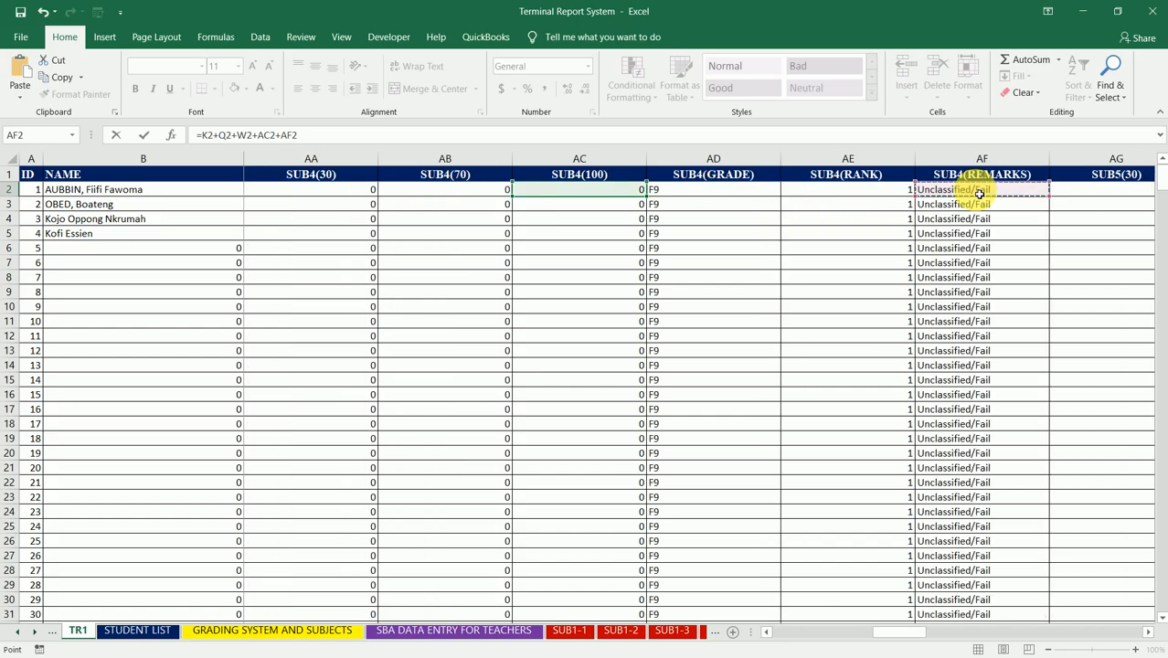
pyautogui.press('Right')
pyautogui.press('Right')
pyautogui.press('Right')
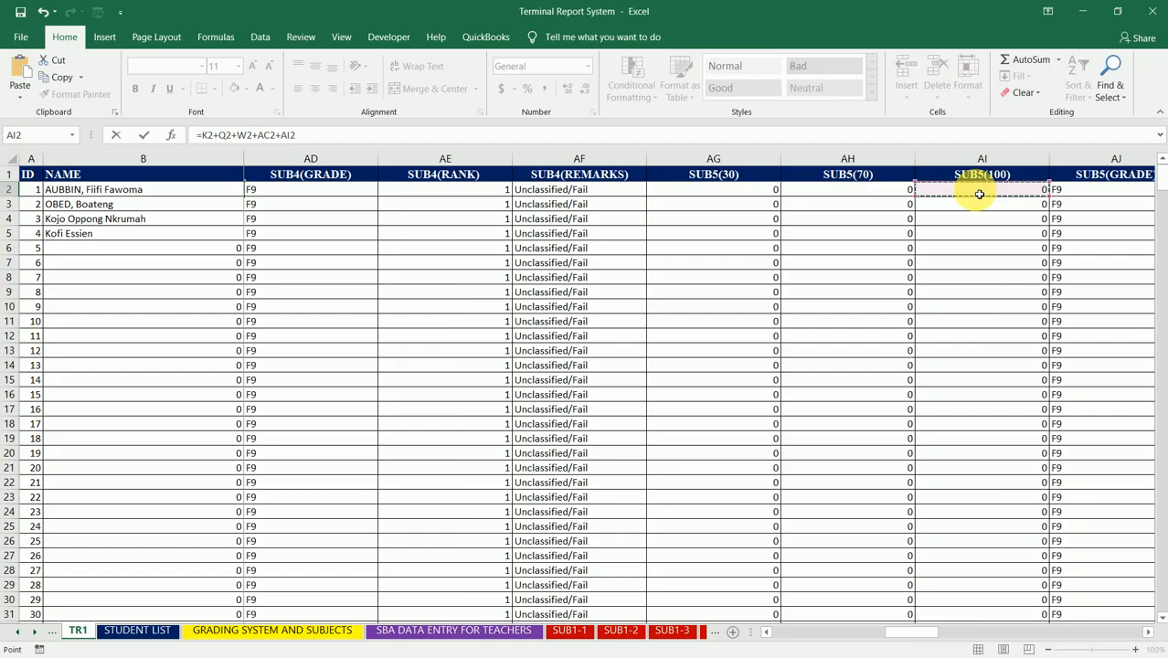
# Step: Add the SUB6(100) score in AO2 as the next term of the GTS STD. formula
pyautogui.write('+')
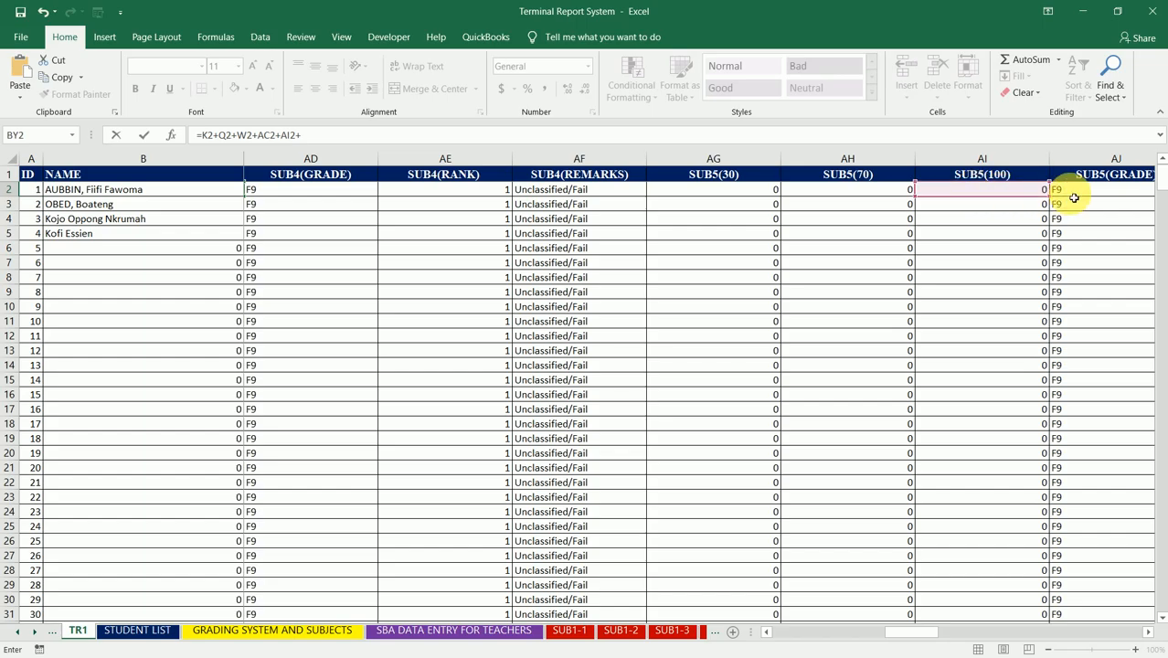
pyautogui.click(1075, 194)
pyautogui.press('Right')
pyautogui.press('Right')
pyautogui.press('Right')
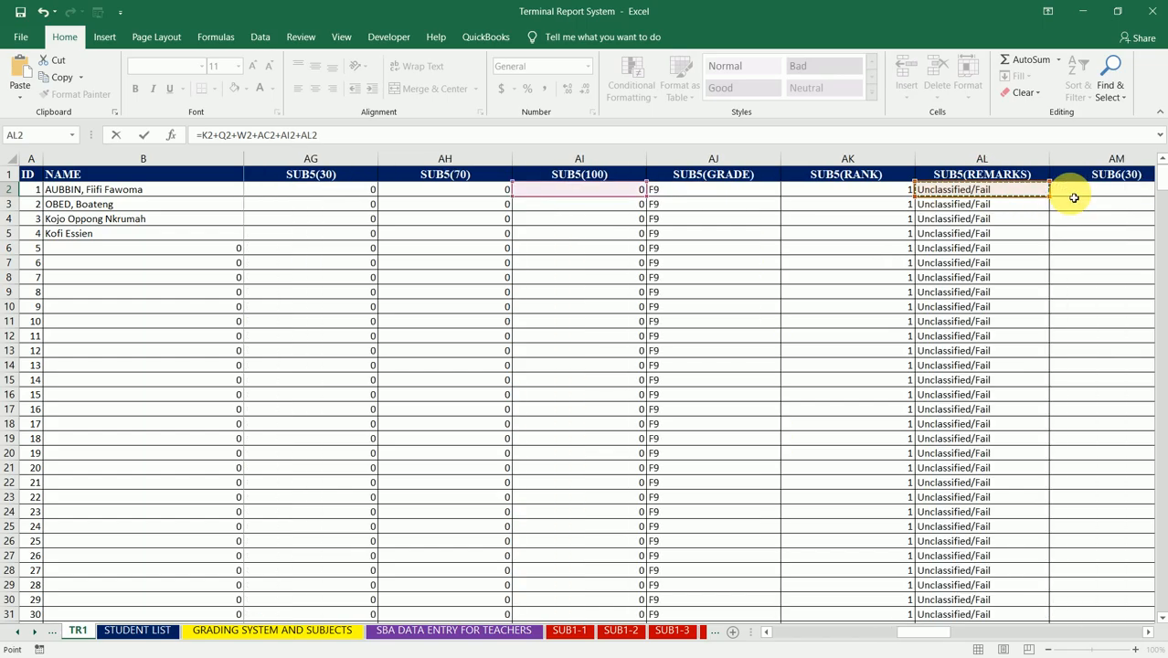
pyautogui.press('Right')
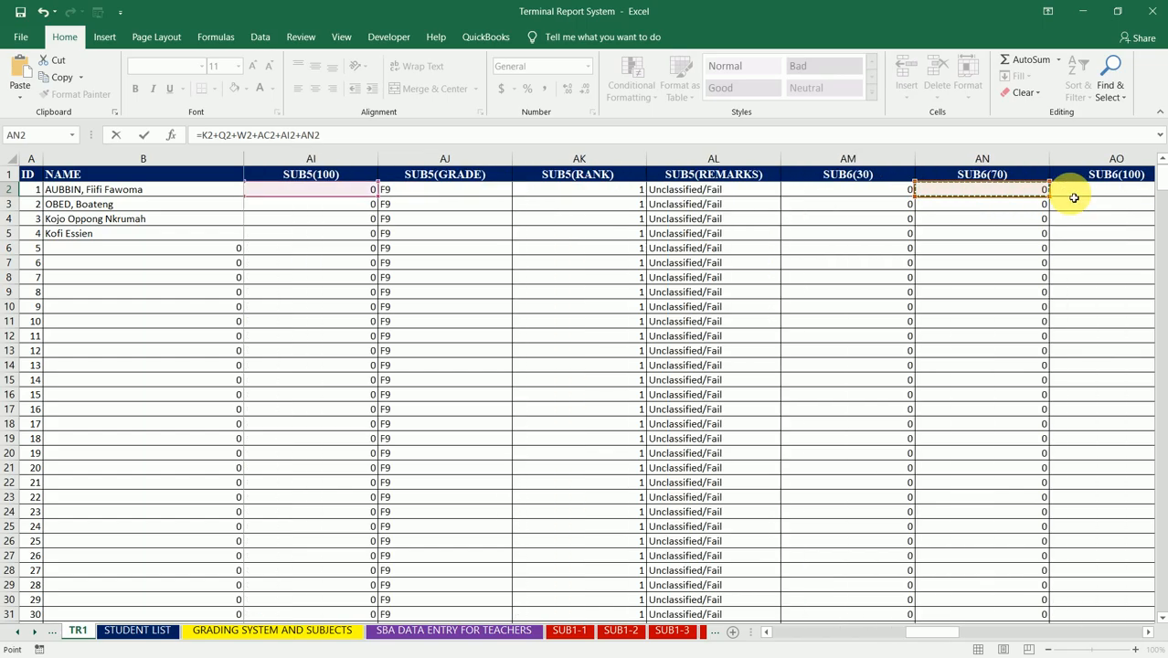
pyautogui.press('Right')
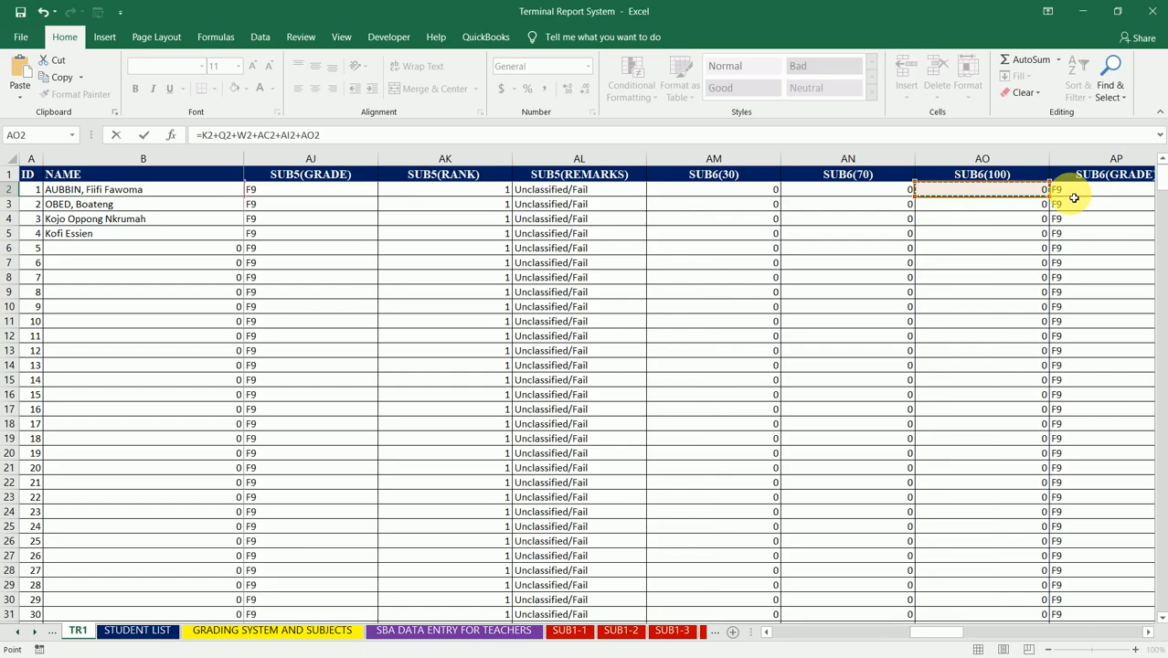
# Step: Add the first student's SUB7(100) score in AU2 as the next term of the GTS STD. formula
pyautogui.write('+')
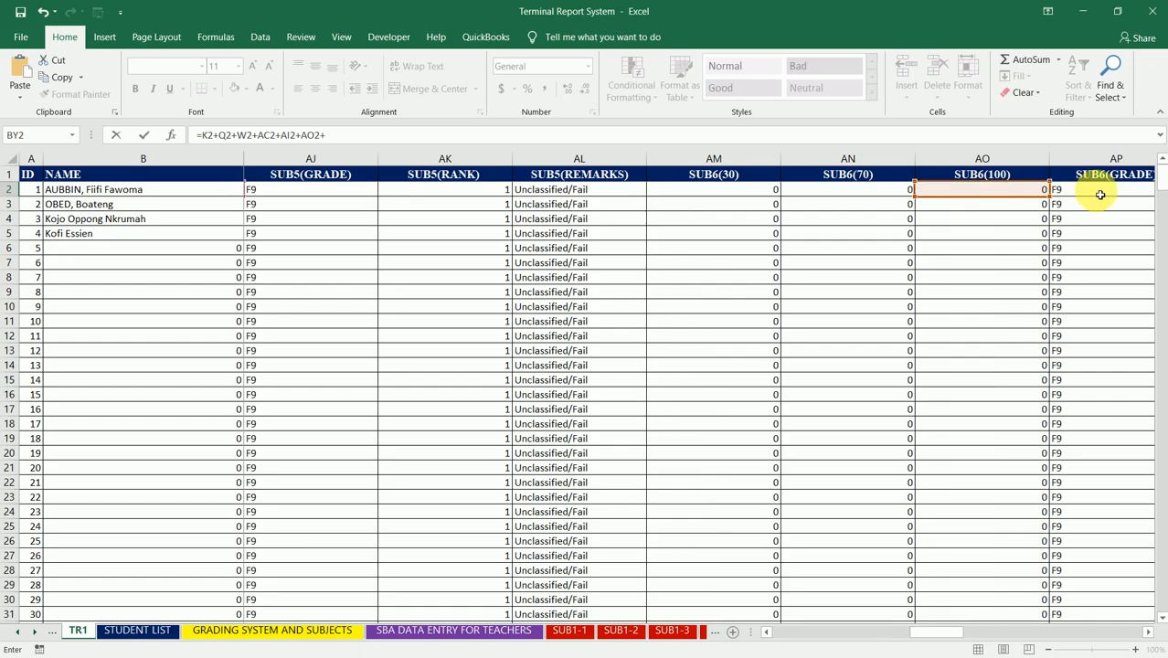
pyautogui.click(1100, 194)
pyautogui.press('Right')
pyautogui.press('Right')
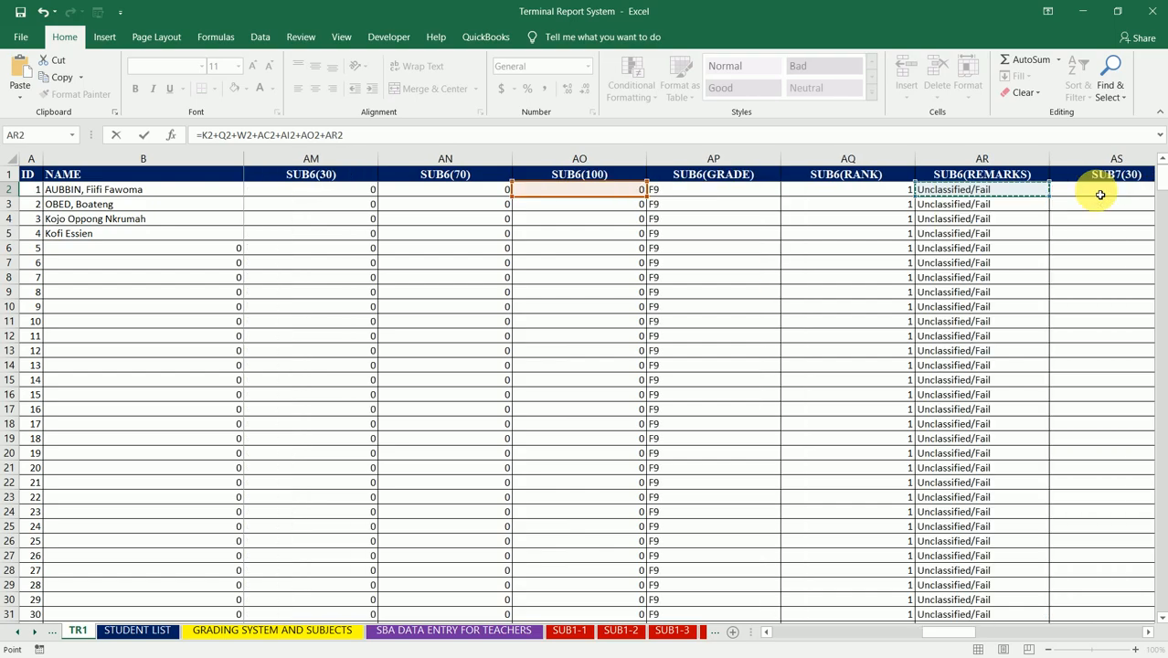
pyautogui.press('Right')
pyautogui.press('Right')
pyautogui.press('Right')
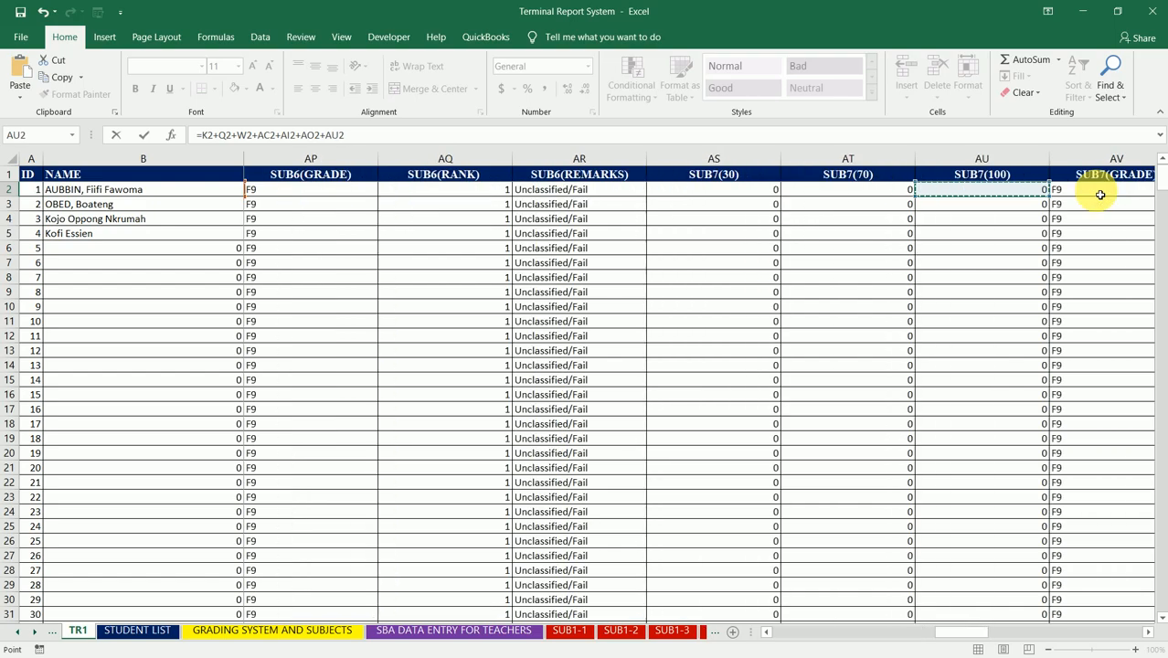
# Step: Add the SUB8(100) score in BA2 as the next term of the GTS STD. formula
pyautogui.write('+')
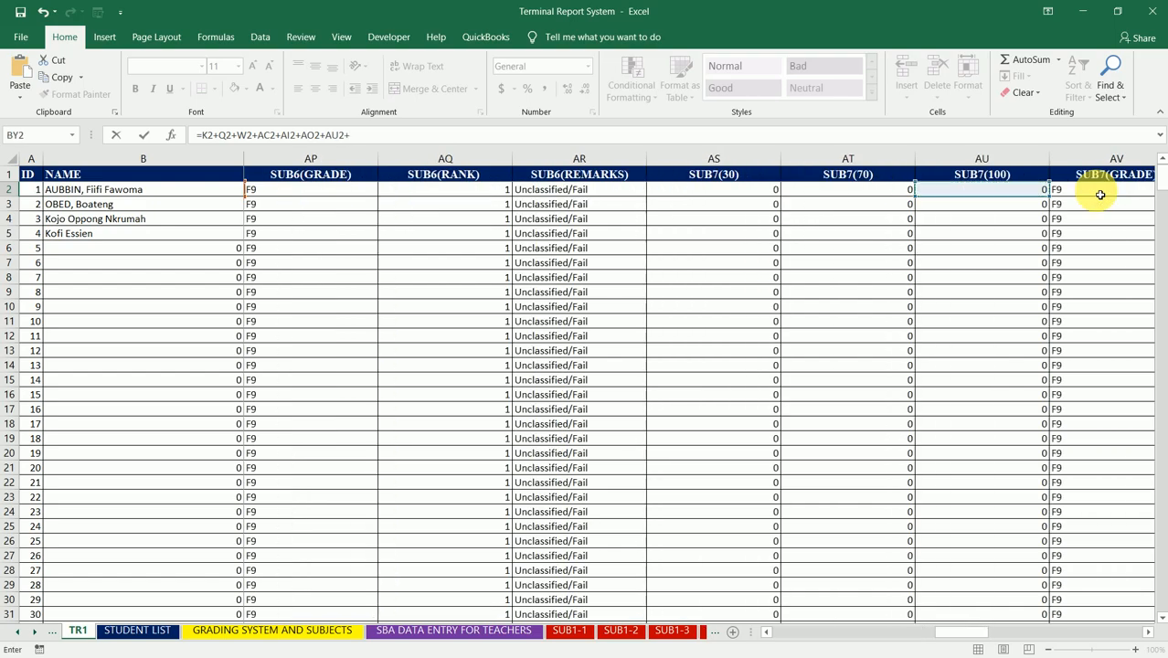
pyautogui.click(1100, 195)
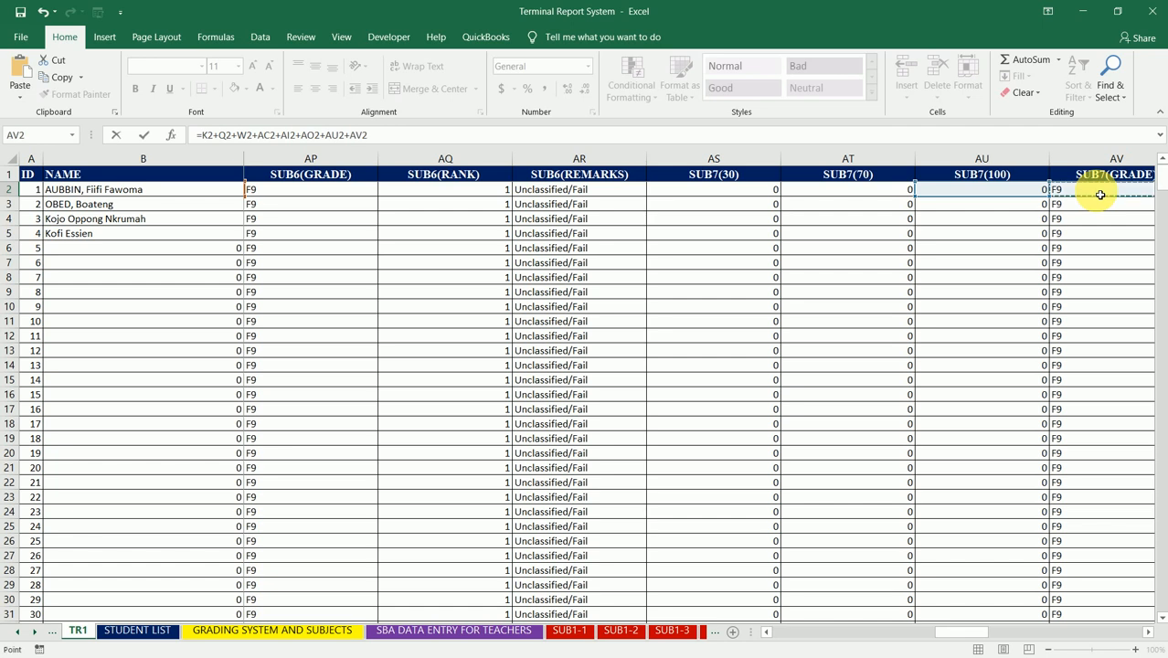
pyautogui.press('Right')
pyautogui.press('Right')
pyautogui.press('Right')
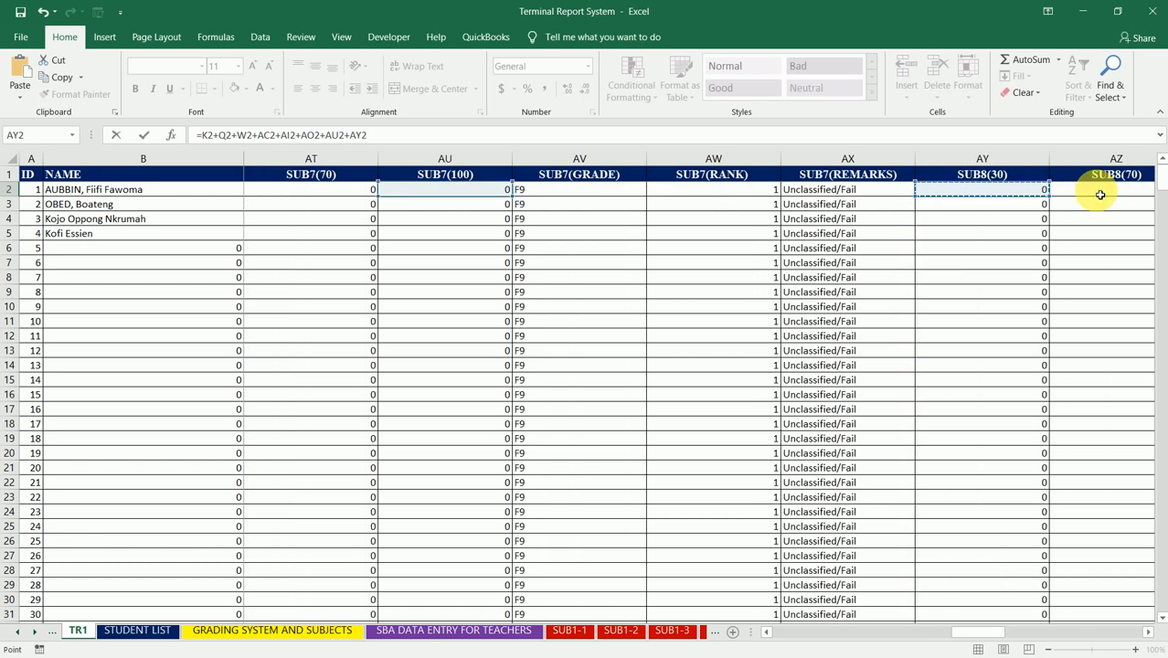
pyautogui.press('Right')
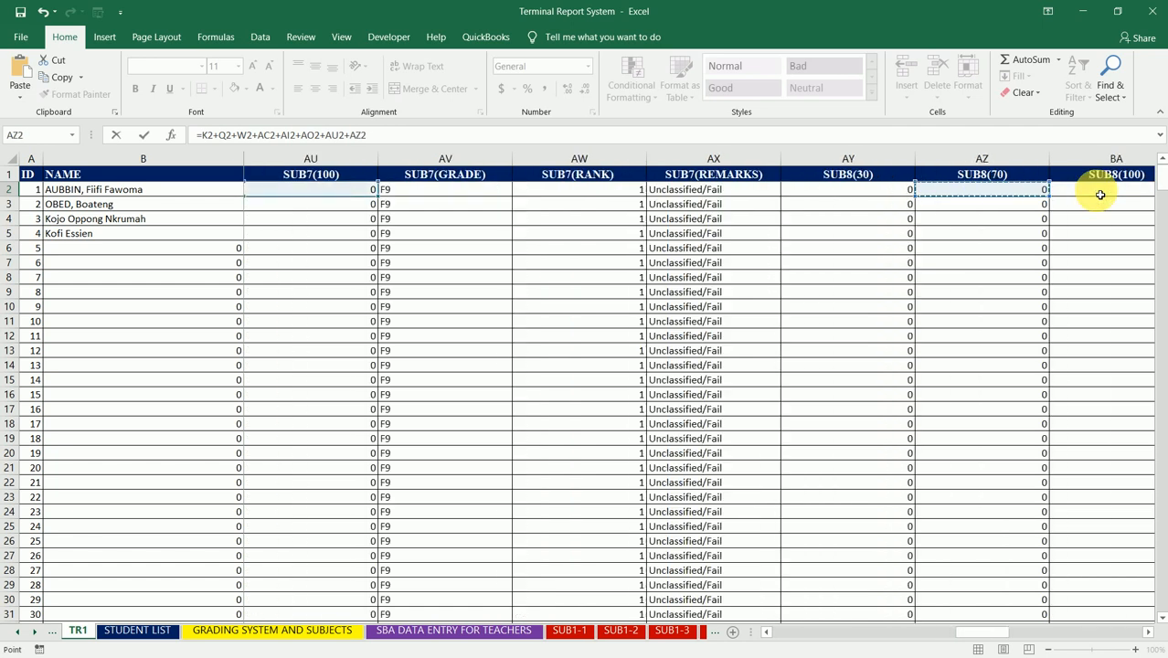
pyautogui.press('Right')
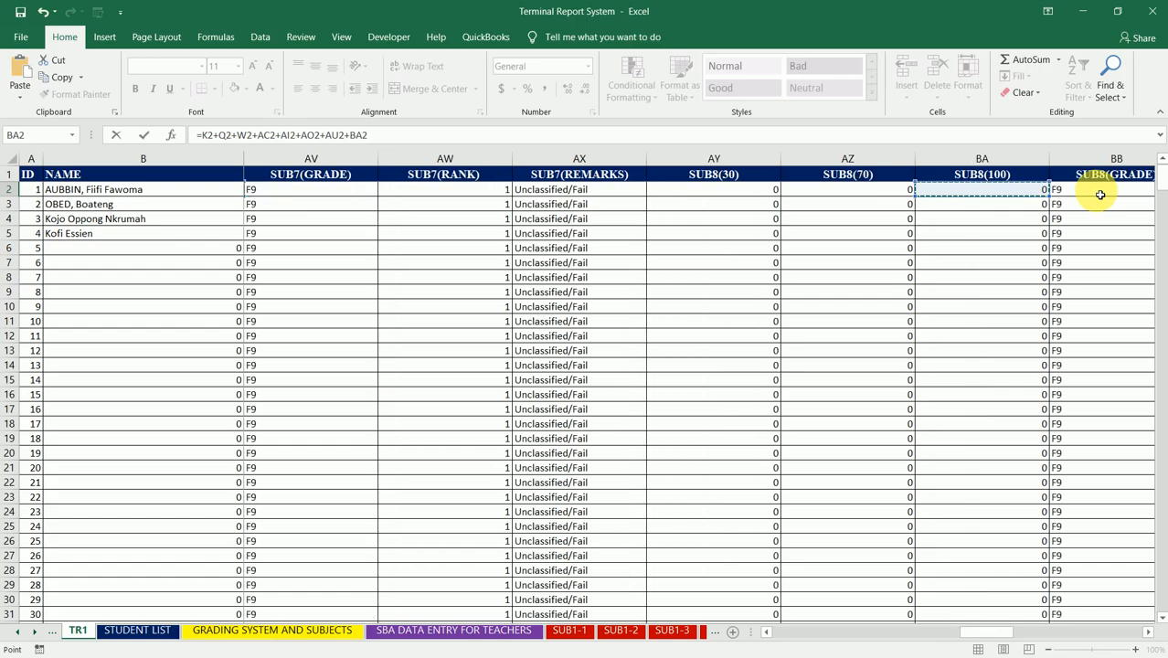
# Step: Add the SUB9(100) score in BG2 as the next term of the GTS STD. formula
pyautogui.write('+')
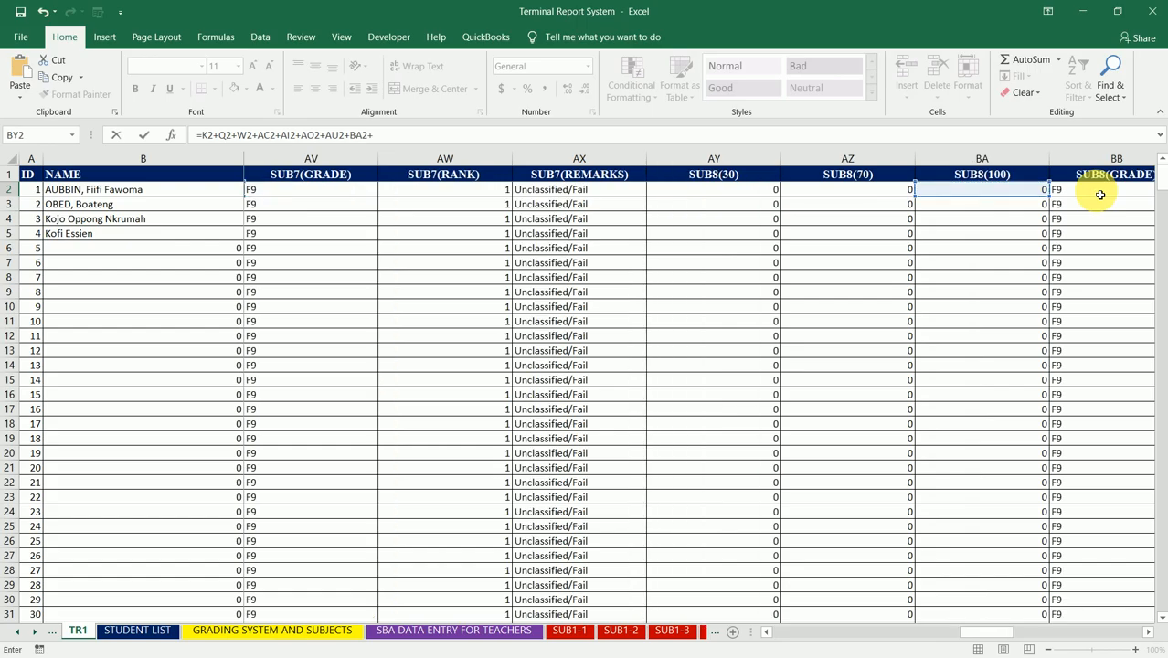
pyautogui.click(1100, 194)
pyautogui.press('Right')
pyautogui.press('Right')
pyautogui.press('Right')
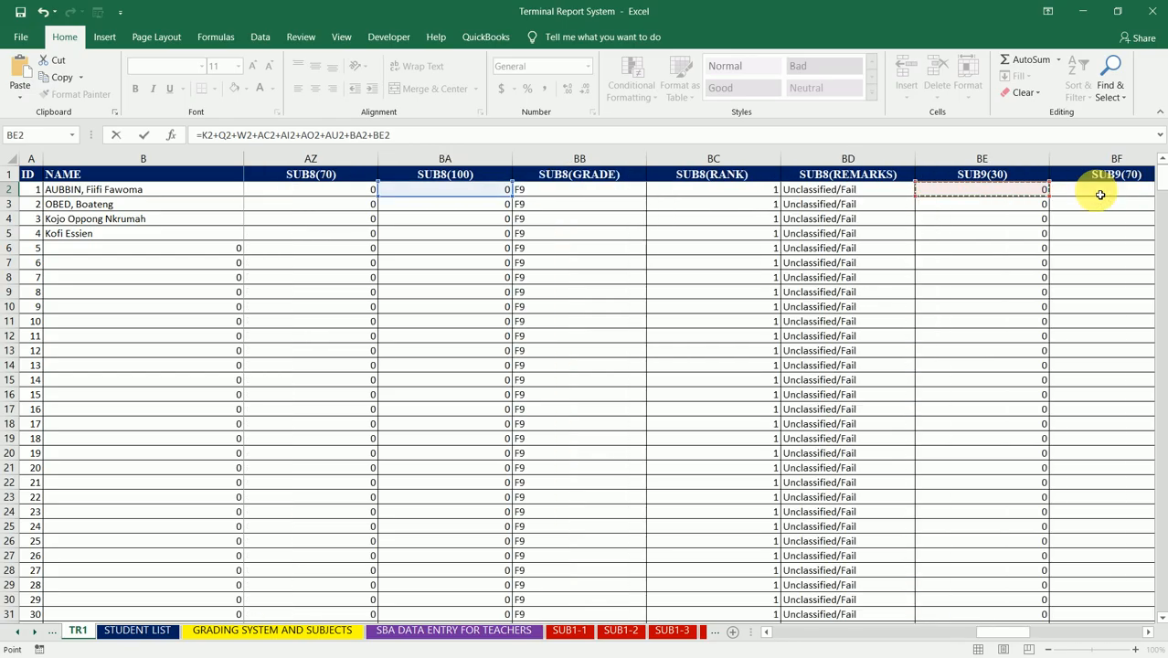
pyautogui.press('Right')
pyautogui.press('Right')
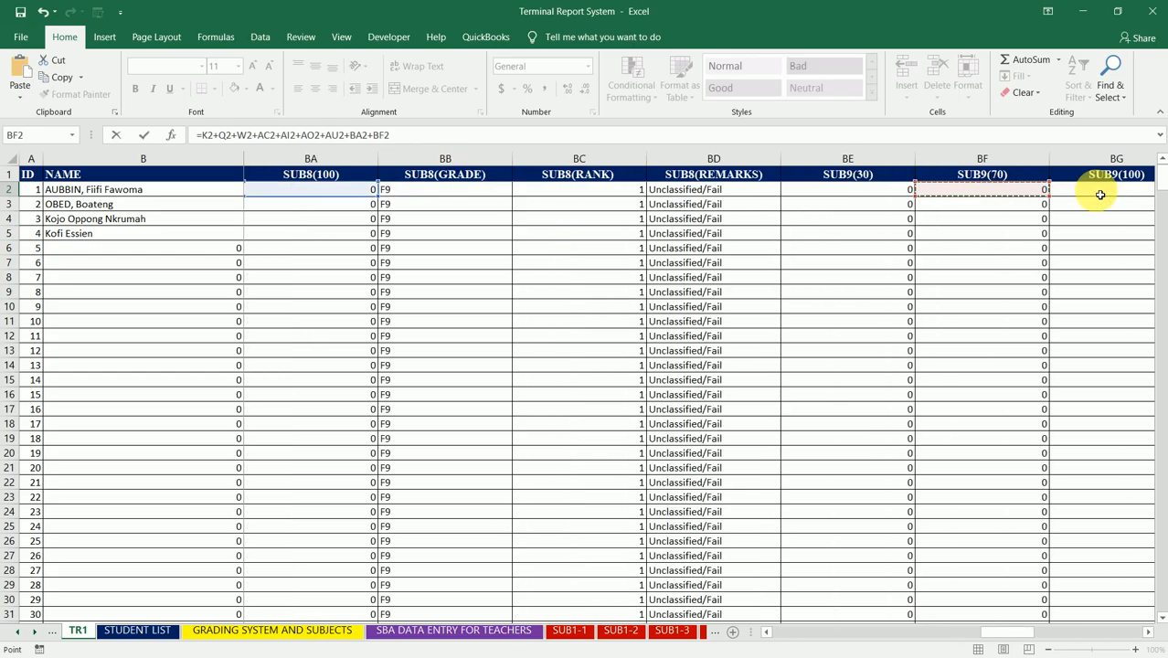
# Step: Add the SUB10(100) score in BM2 as the next term of the GTS STD. formula
pyautogui.write('+')
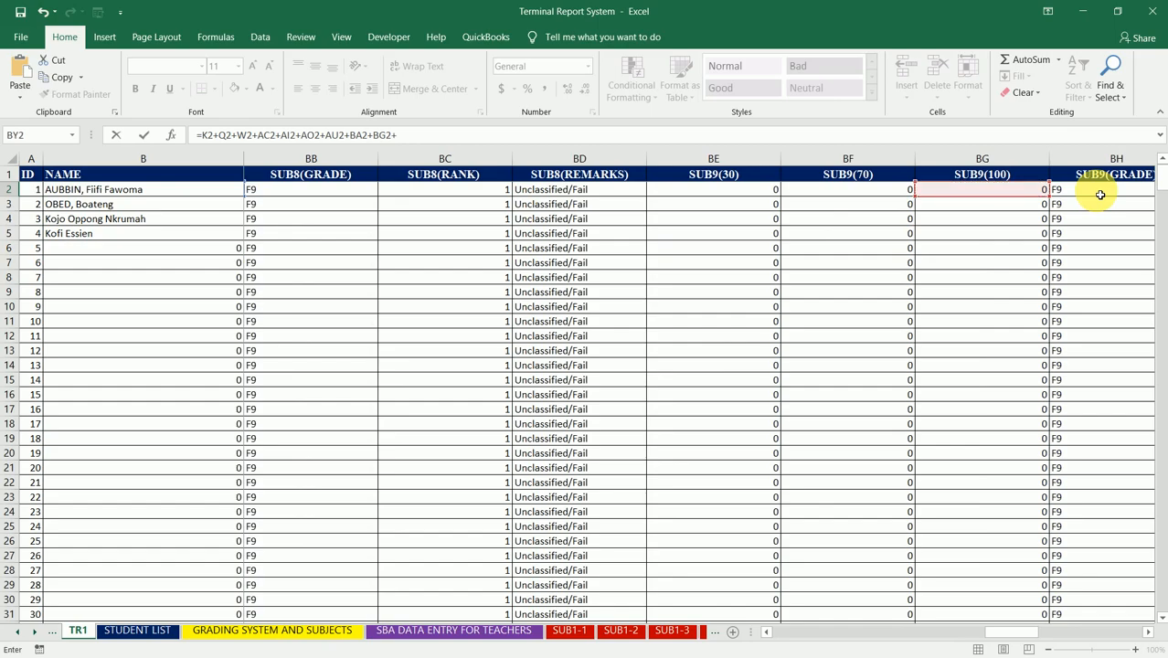
pyautogui.click(1123, 195)
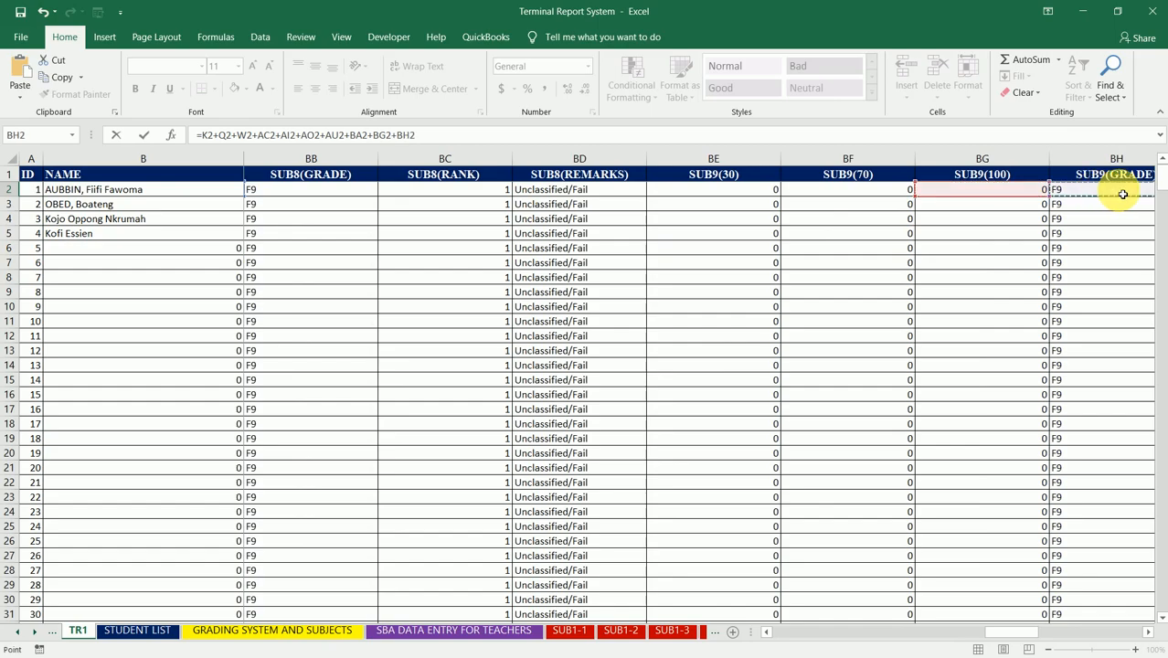
pyautogui.press('Right')
pyautogui.press('Right')
pyautogui.press('Right')
pyautogui.press('Right')
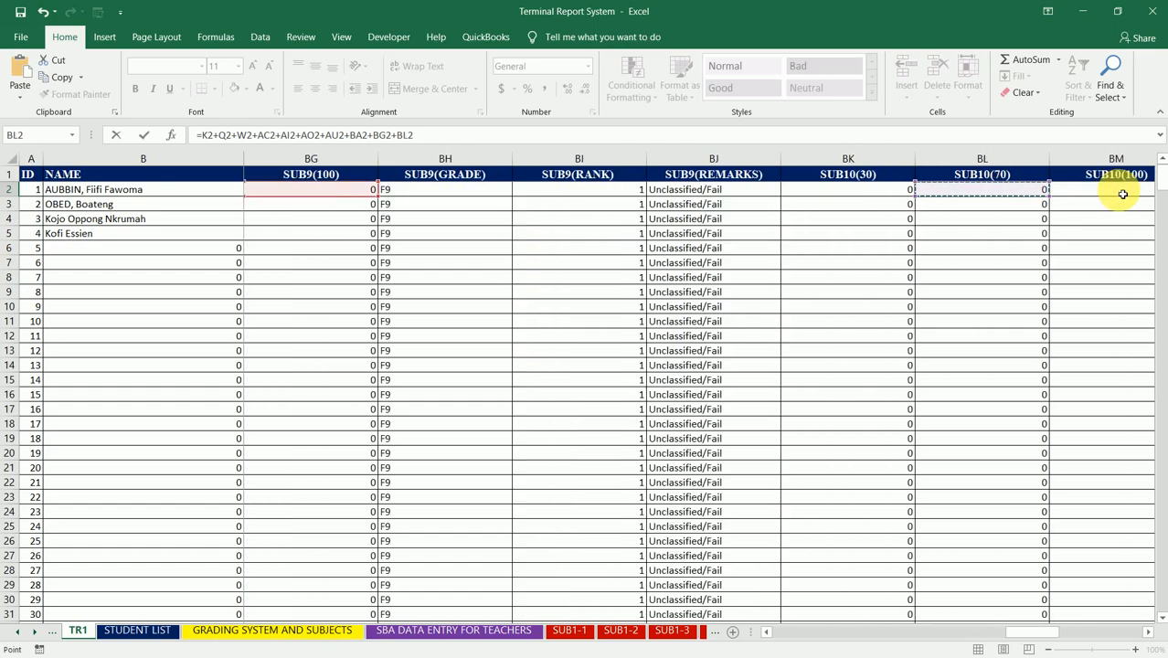
pyautogui.press('Right')
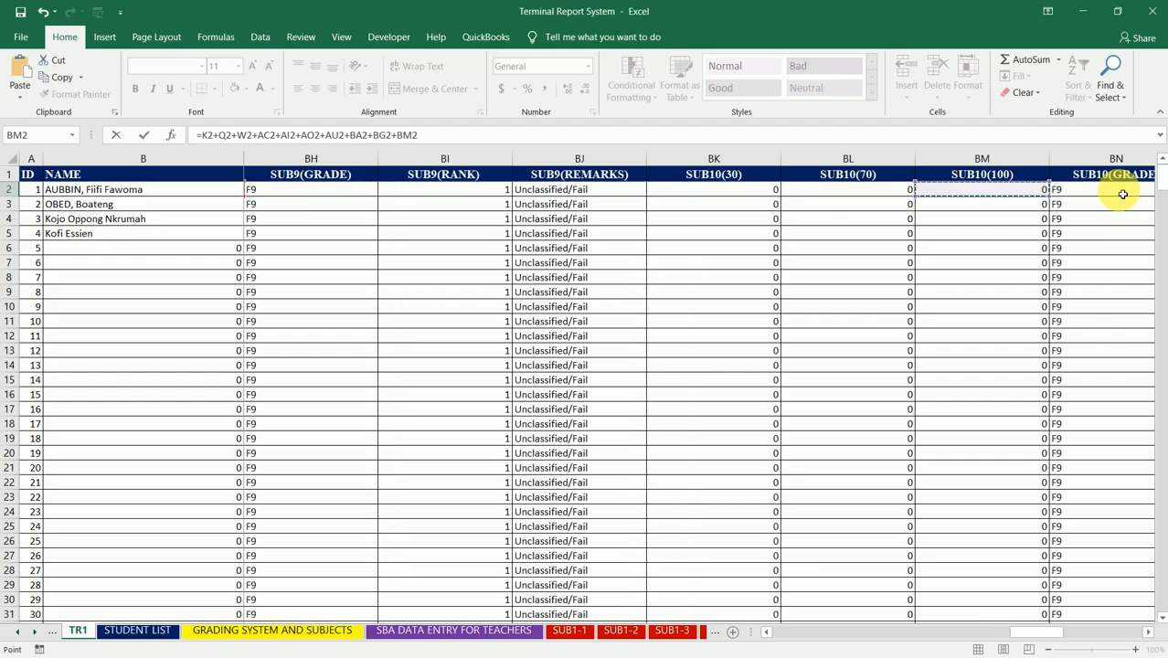
# Step: Add the SUB11(100) score in BS2 as the final term of the GTS STD. formula and commit it in BY2
pyautogui.write('+')
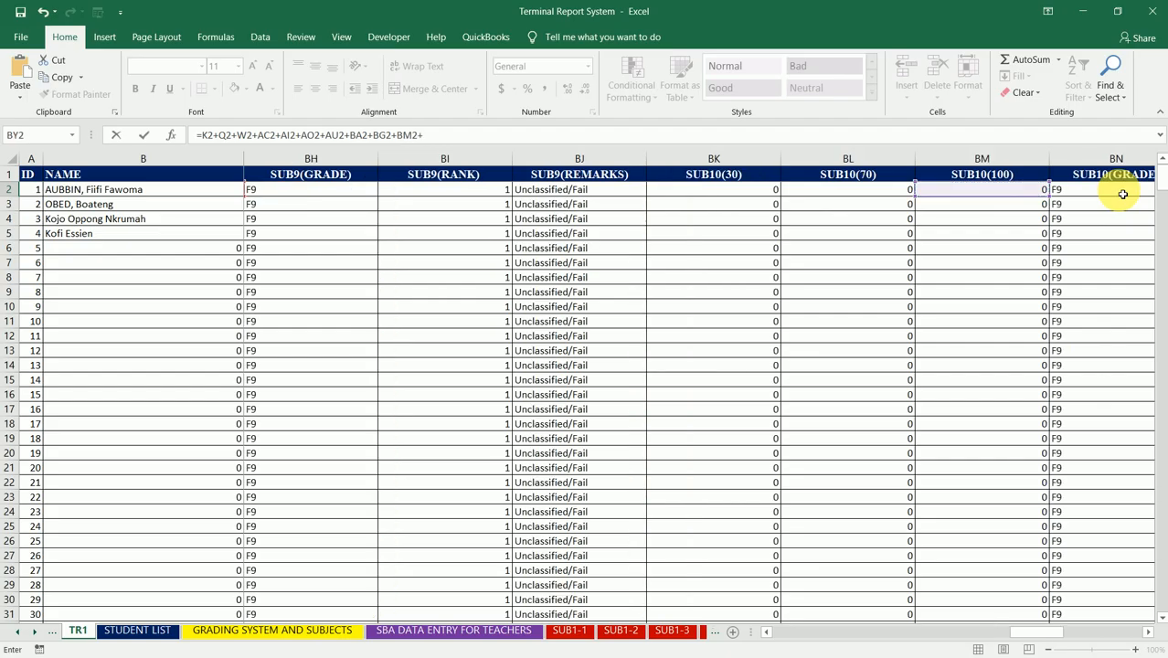
pyautogui.click(1121, 194)
pyautogui.press('Right')
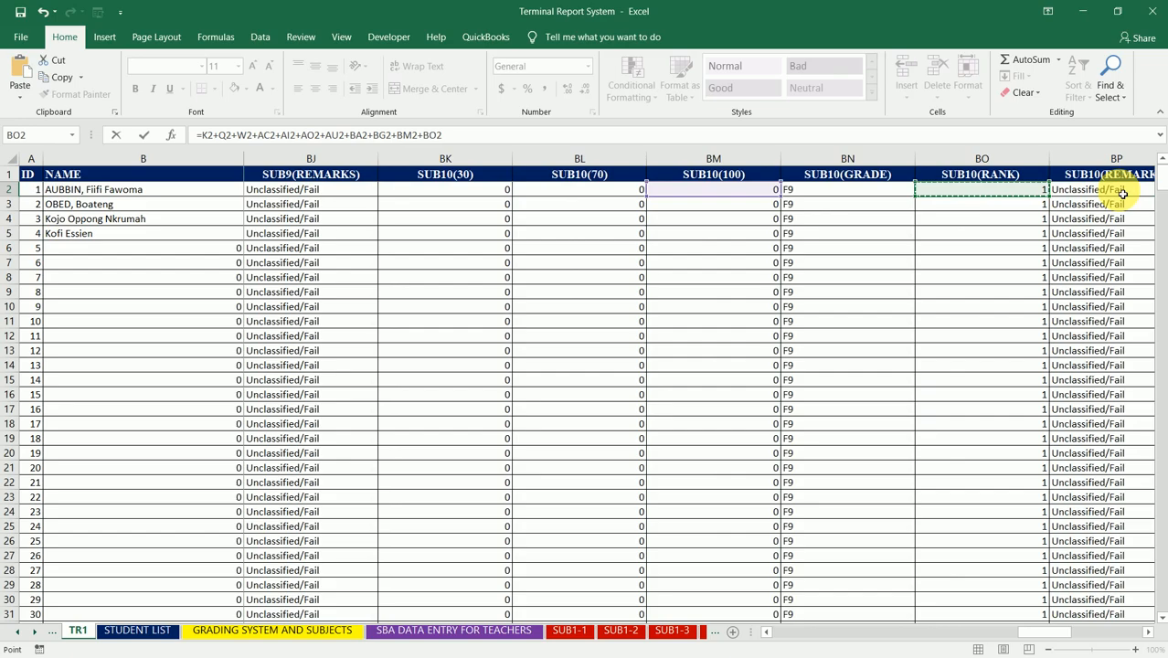
pyautogui.press('Right')
pyautogui.press('Right')
pyautogui.press('Right')
pyautogui.press('Right')
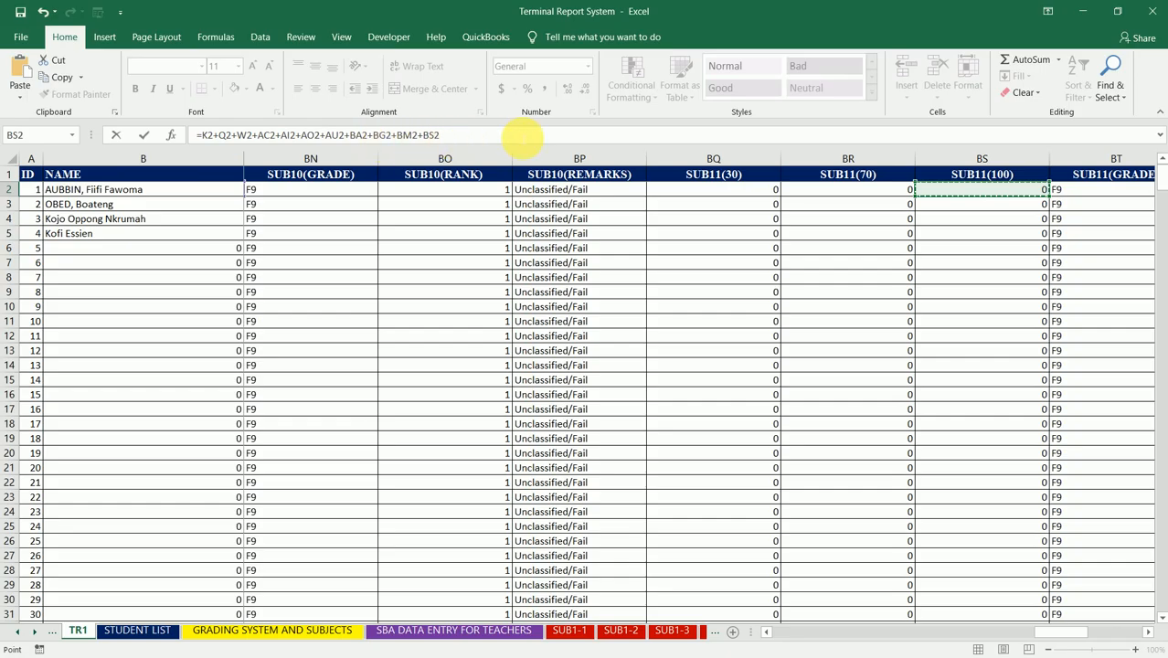
pyautogui.hotkey('ctrl', 'Return')
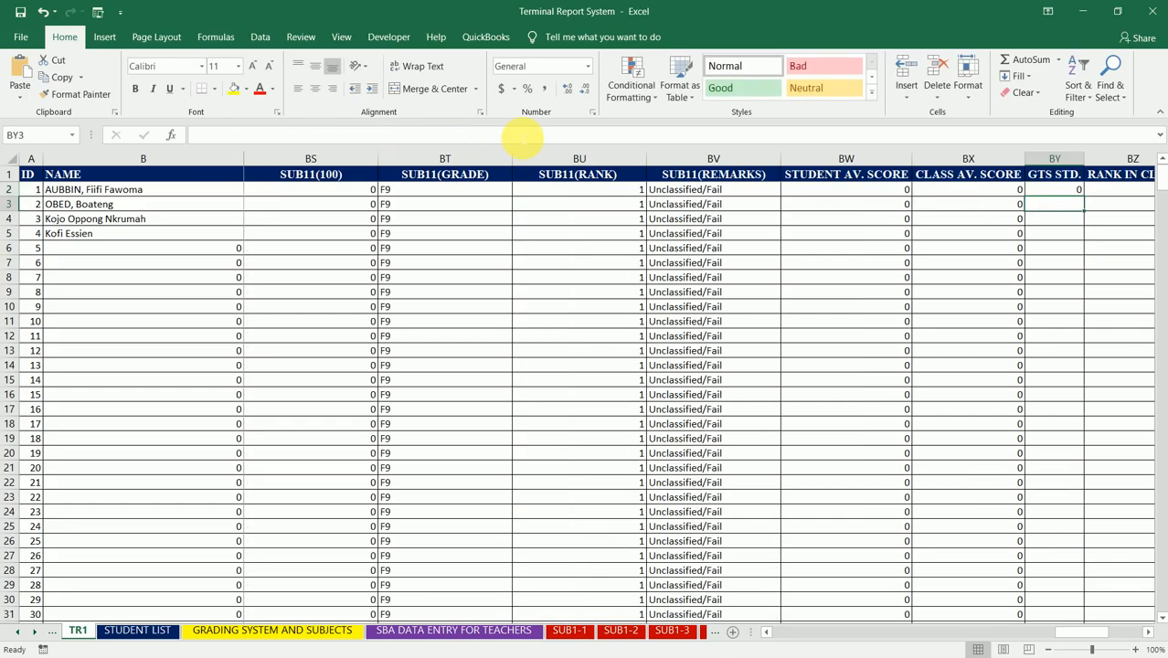
# Step: Review the cell references of the GTS STD. formula in BY2 against the subject score columns
pyautogui.click(494, 137)
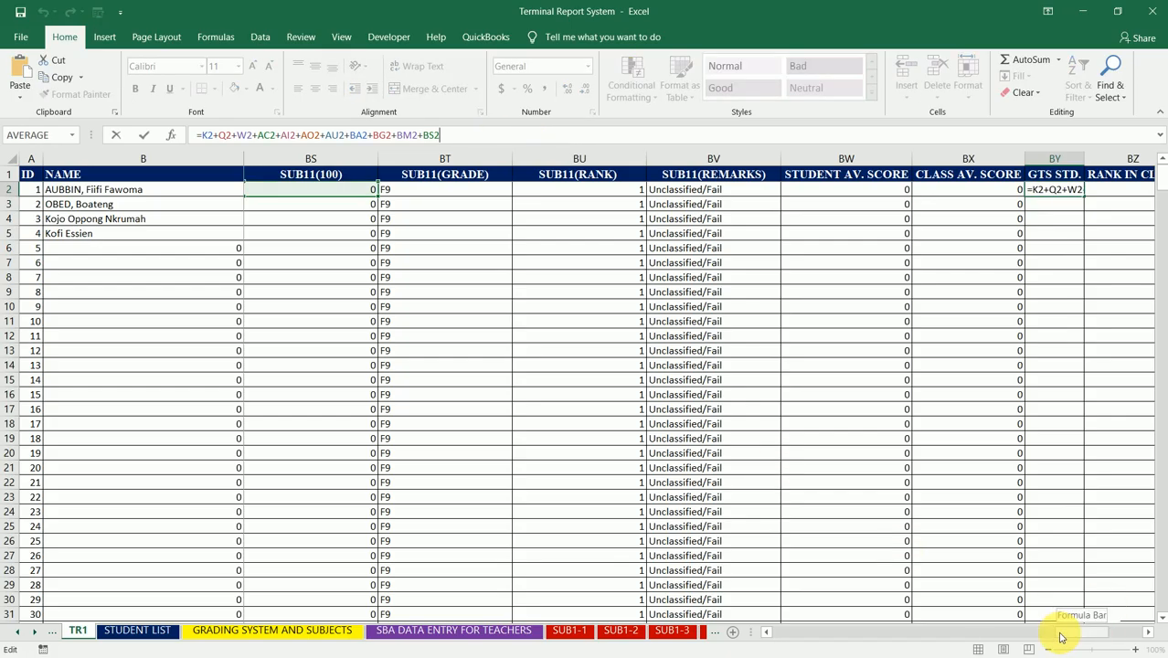
pyautogui.moveTo(1060, 637); pyautogui.dragTo(974, 634)
pyautogui.moveTo(981, 634); pyautogui.dragTo(1097, 636)
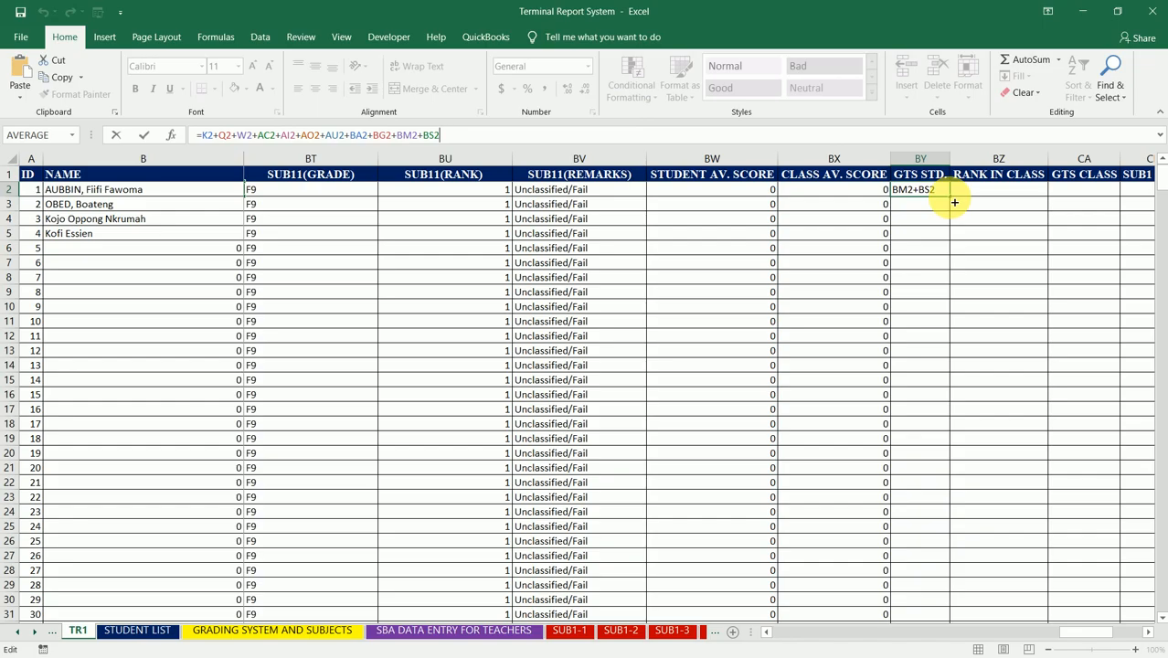
pyautogui.hotkey('ctrl', 'Return')
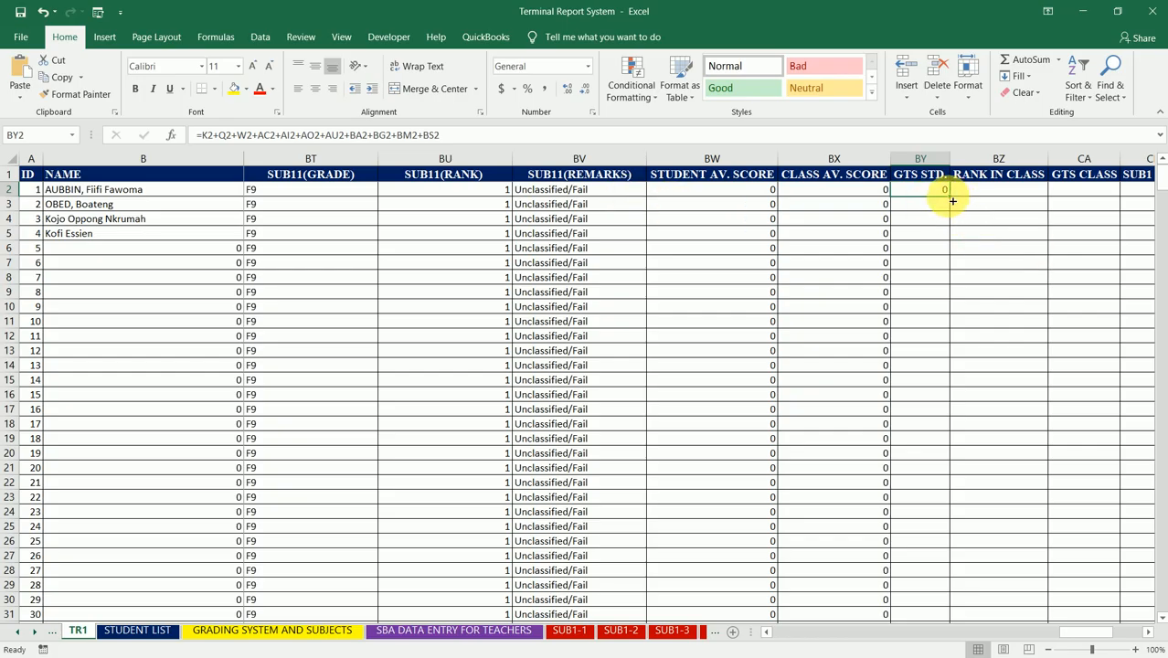
# Step: Fill the GTS STD. formula from BY2 down to row 510 and return to the first student's row
pyautogui.moveTo(952, 201); pyautogui.dragTo(952, 201)
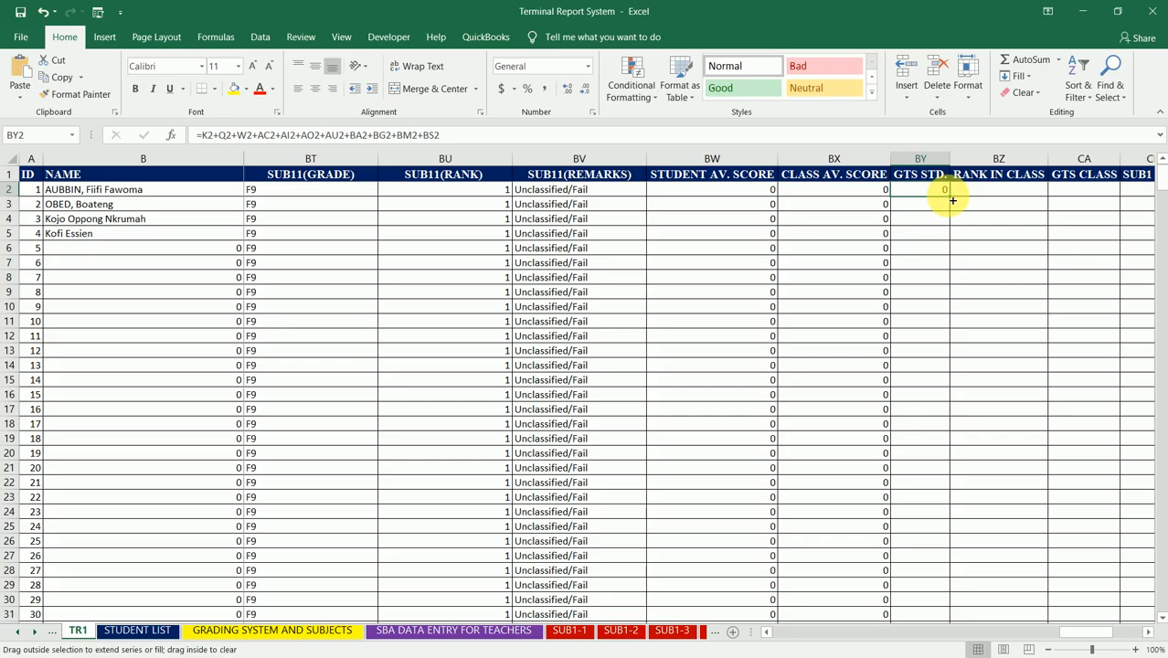
pyautogui.moveTo(952, 201); pyautogui.dragTo(938, 594)
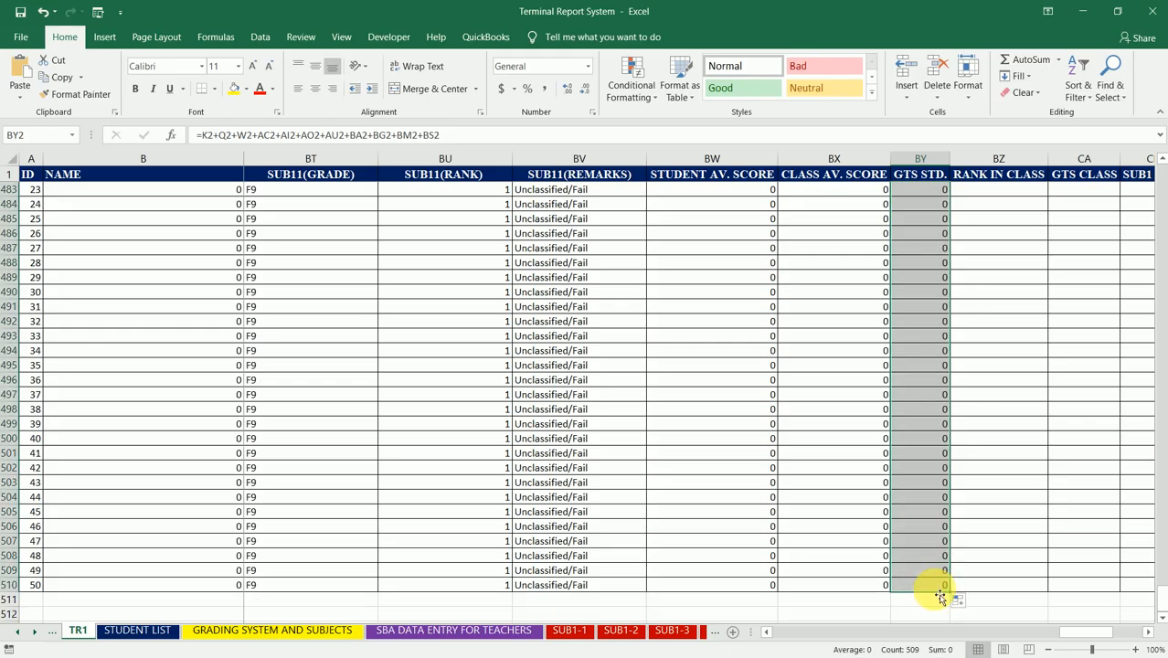
pyautogui.press('Up')
pyautogui.press('Down')
pyautogui.press('Down')
pyautogui.press('Up')
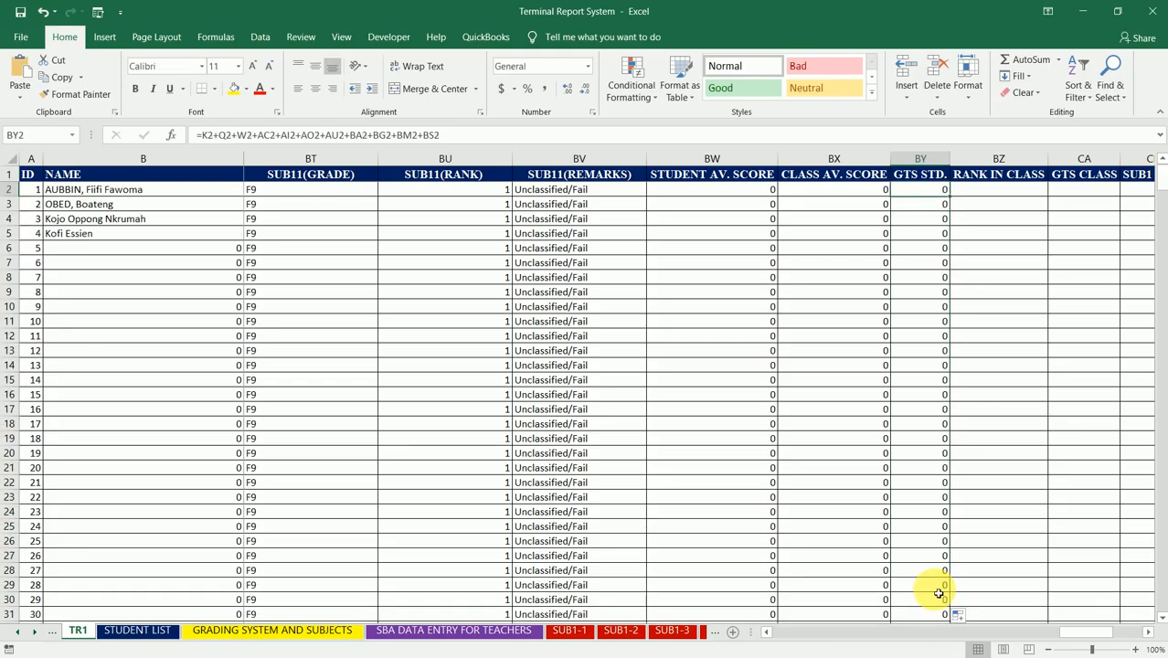
pyautogui.press('Up')
pyautogui.press('Down')
pyautogui.press('Right')
pyautogui.press('Right')
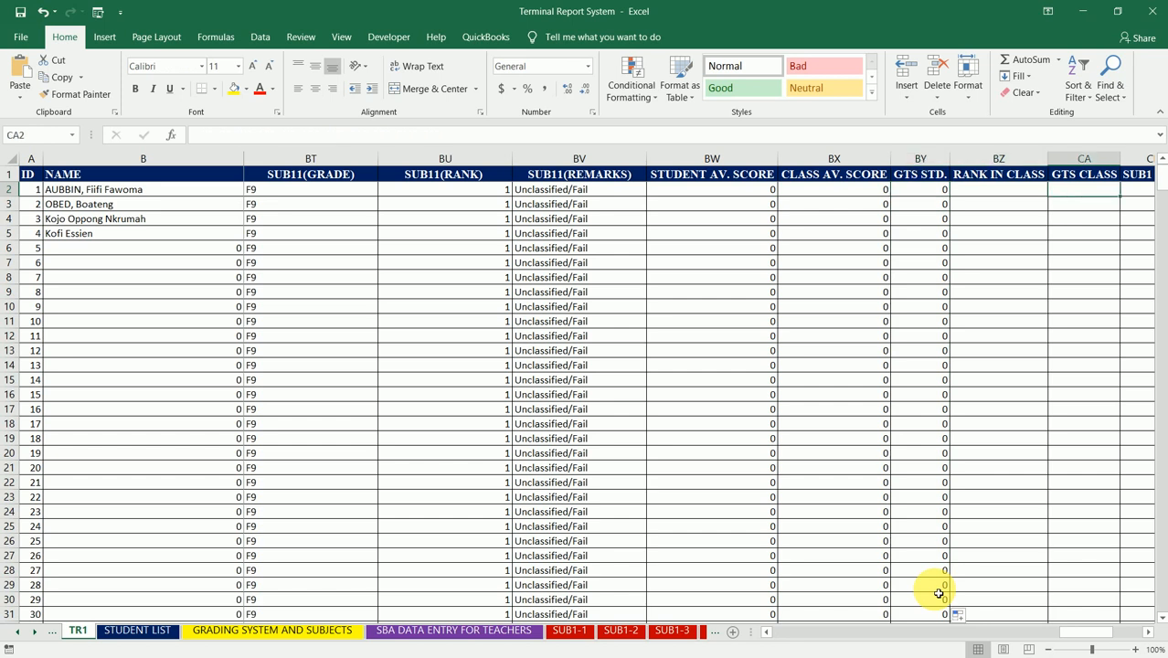
pyautogui.press('Left')
pyautogui.press('Right')
pyautogui.press('Left')
pyautogui.press('Left')
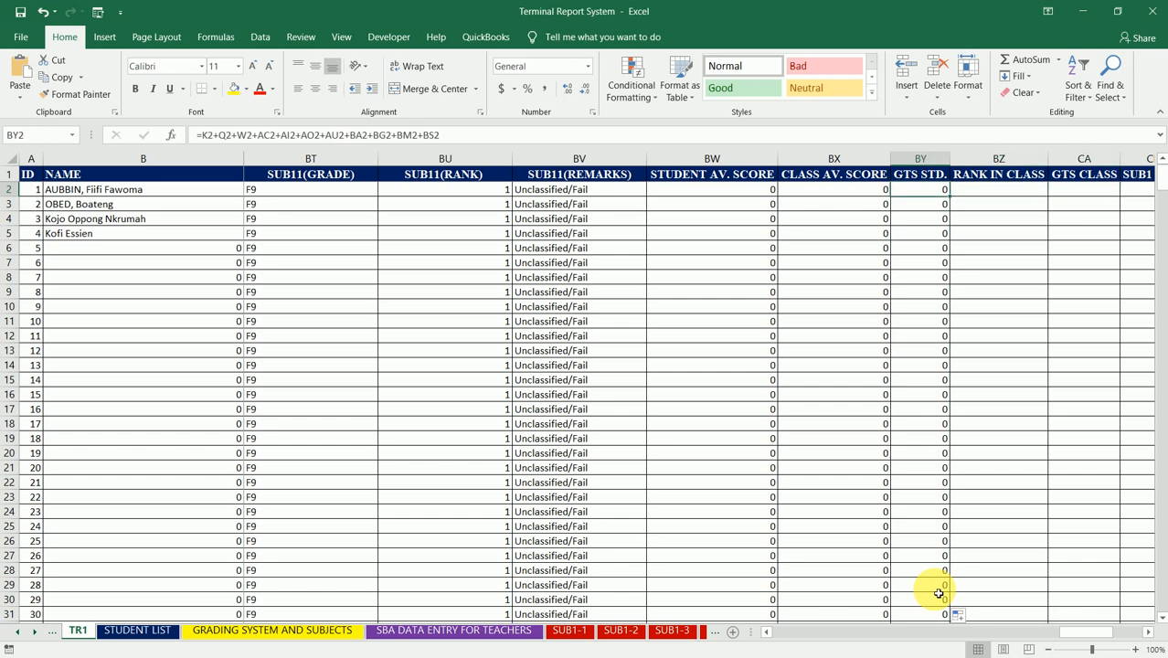
# Step: Enter =RANK(BY2,BY2:BY51) in BZ2 under RANK IN CLASS to rank the first student's GTS STD. within the first class
pyautogui.press('Right')
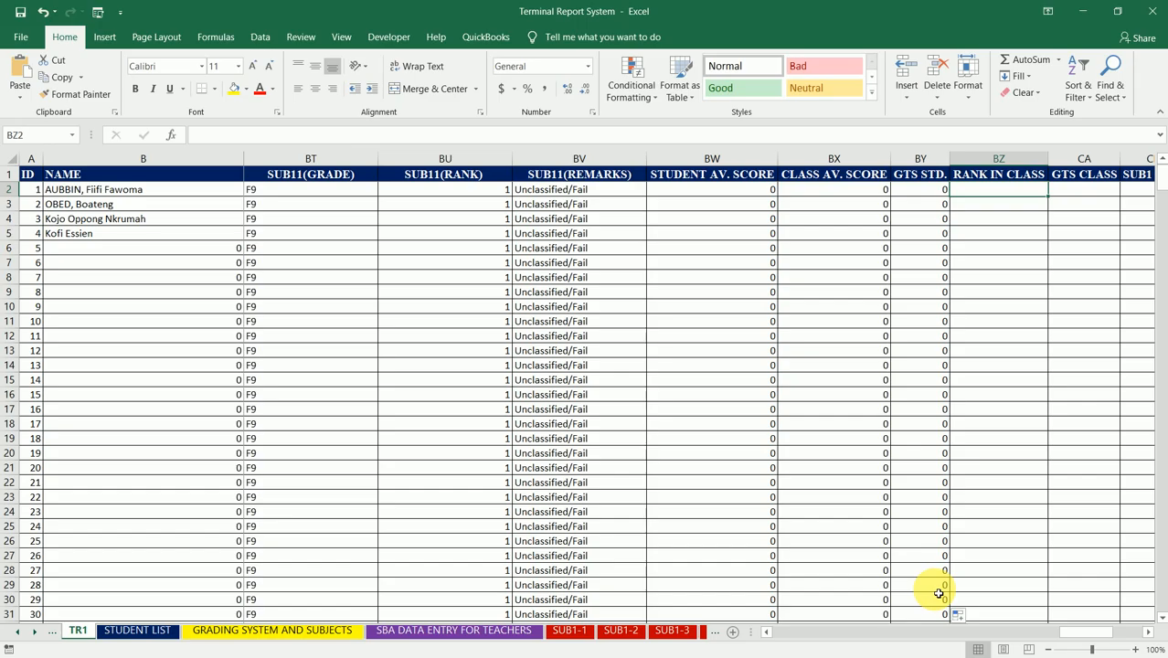
pyautogui.write('=')
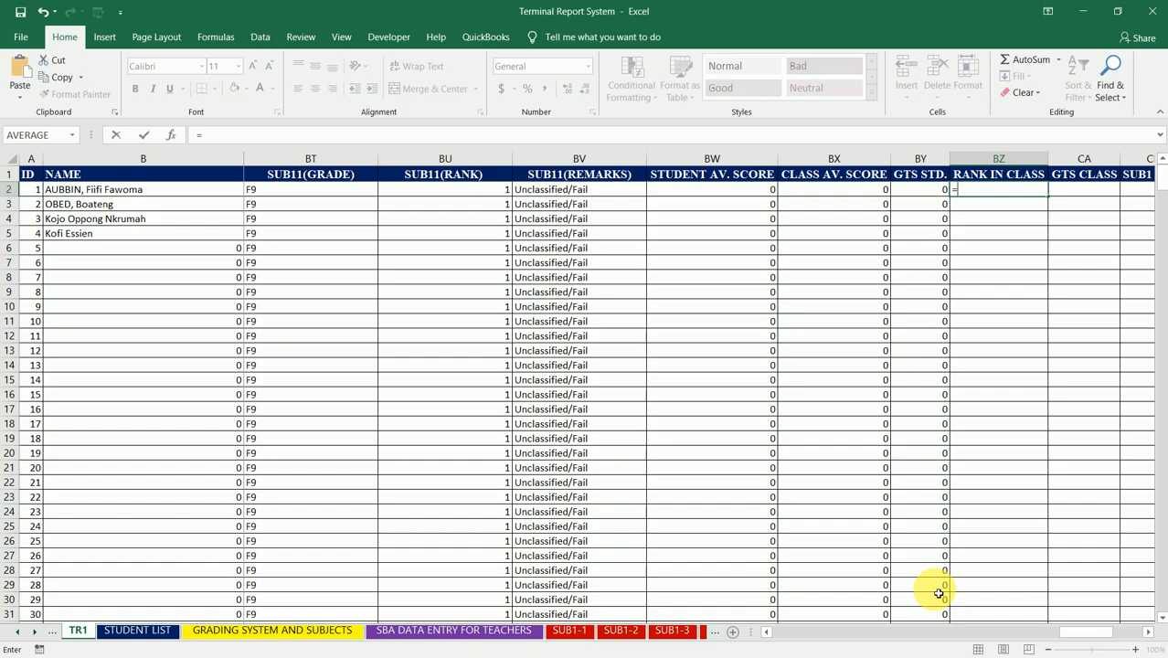
pyautogui.write('rank')
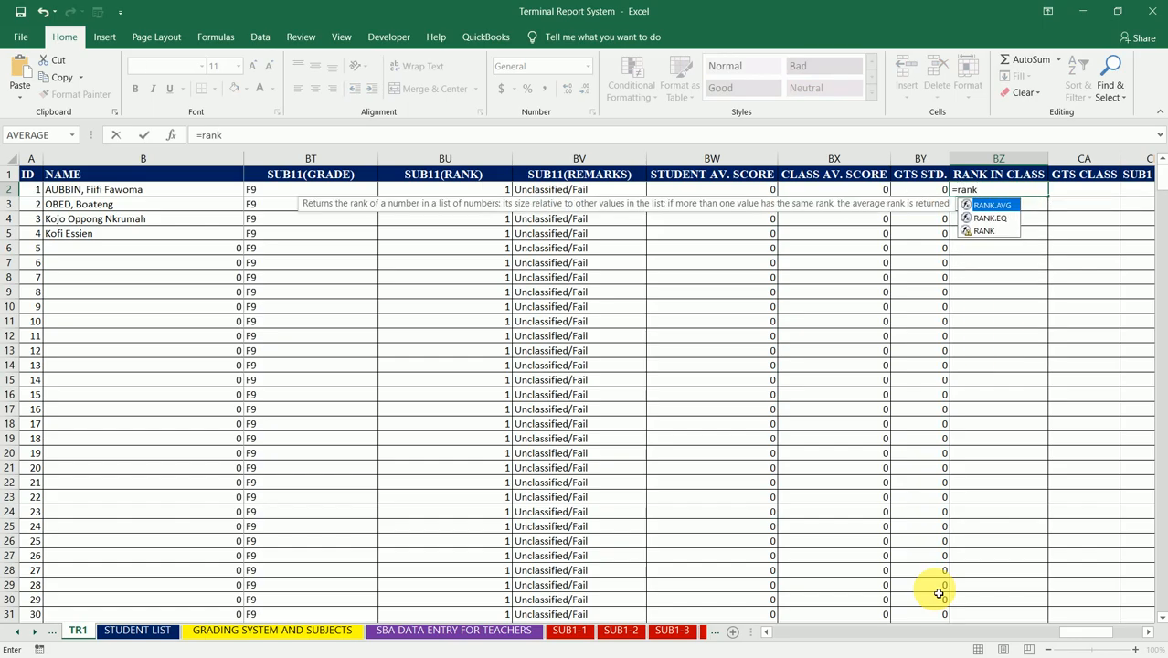
pyautogui.write('(')
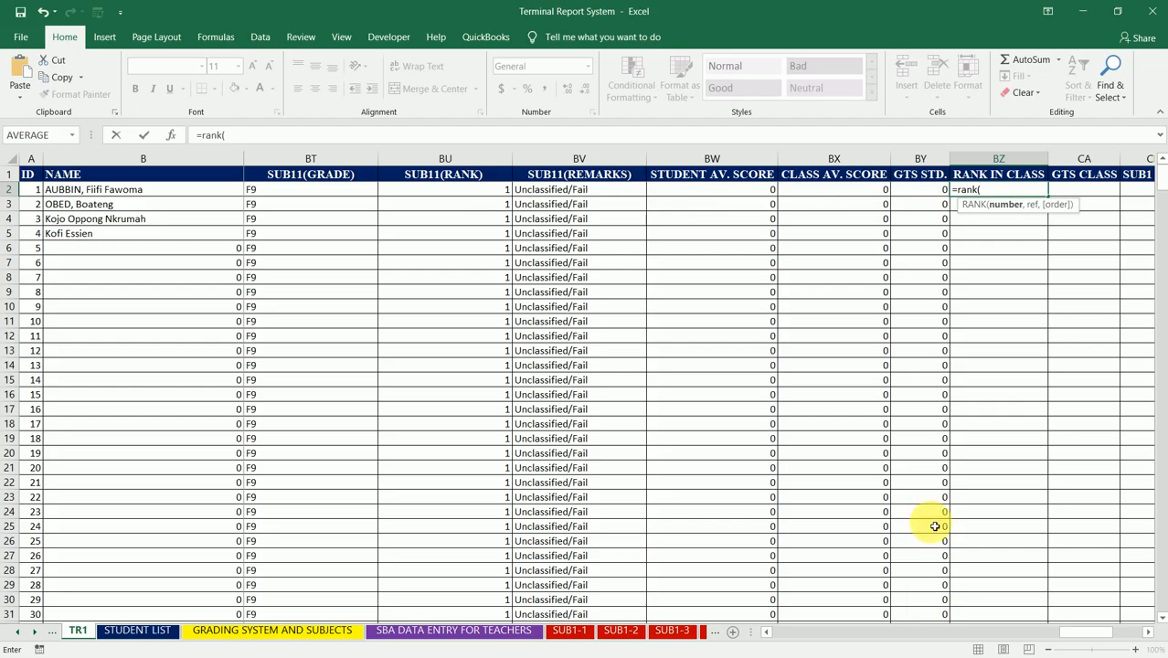
pyautogui.click(925, 191)
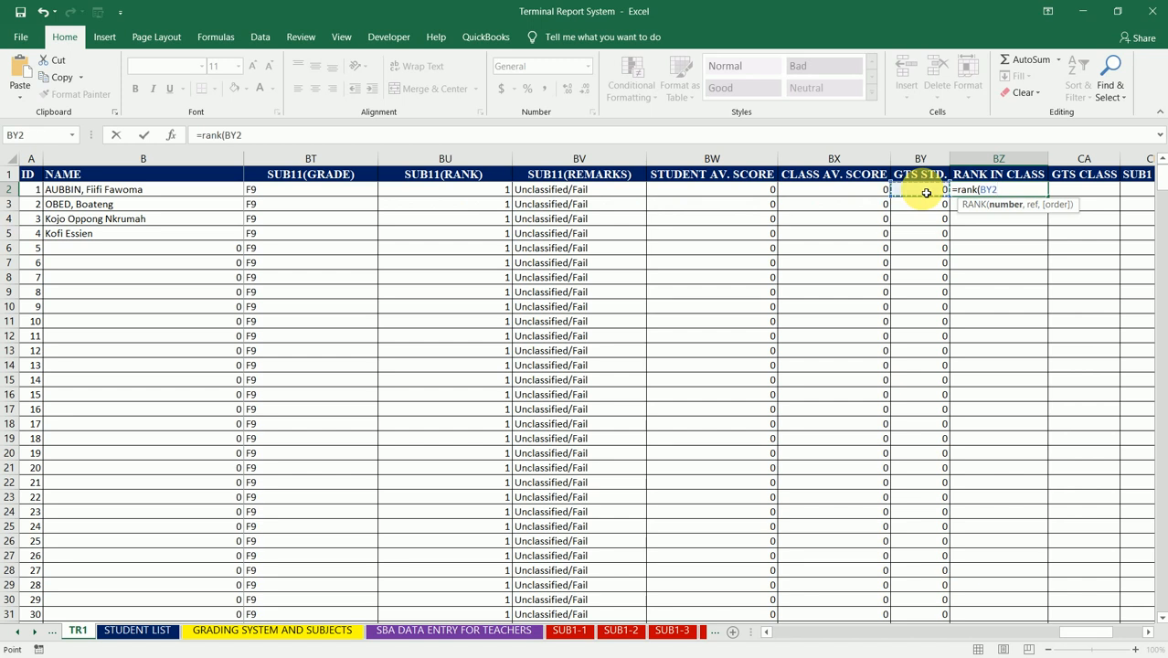
pyautogui.write(',')
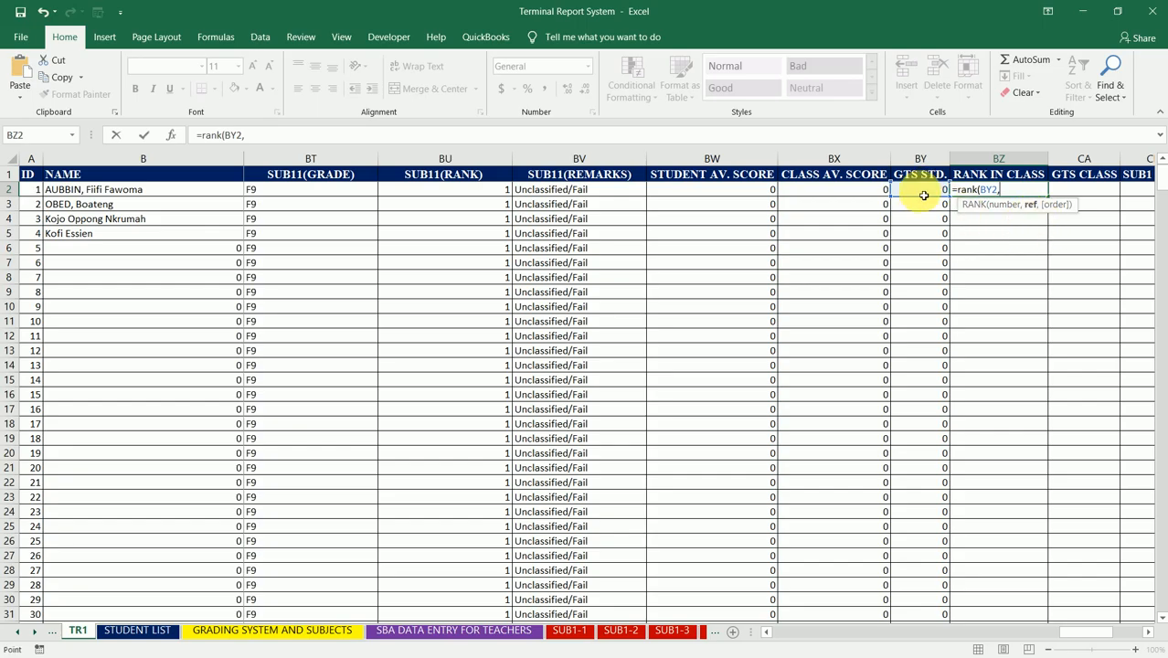
pyautogui.moveTo(924, 195); pyautogui.dragTo(918, 479)
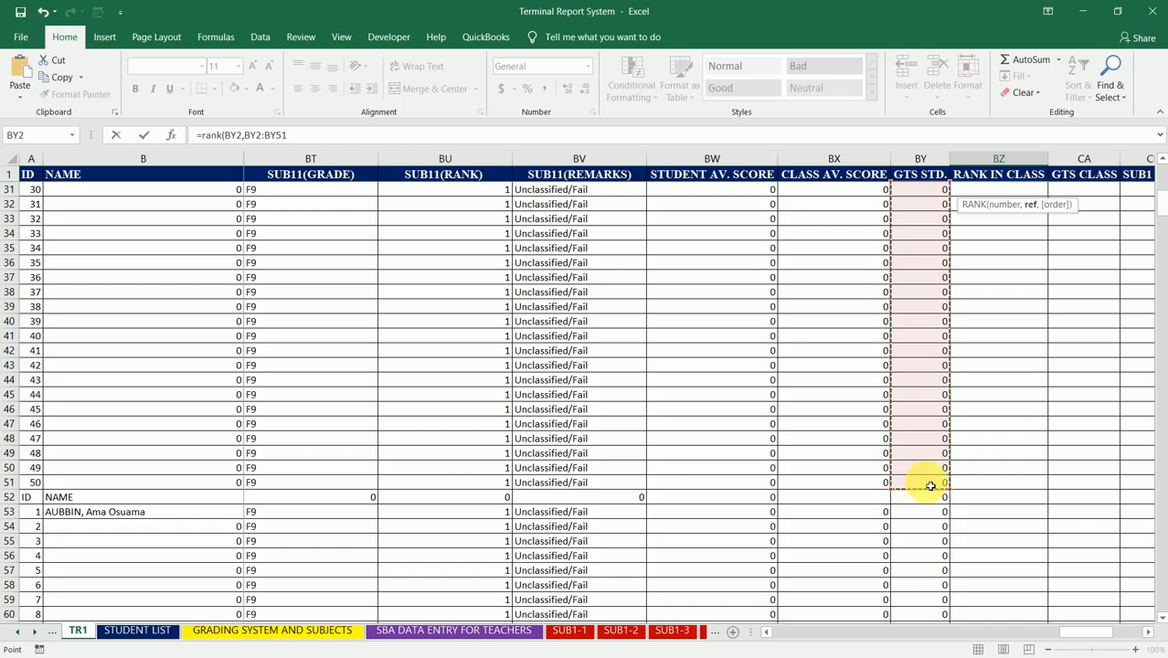
pyautogui.write(')')
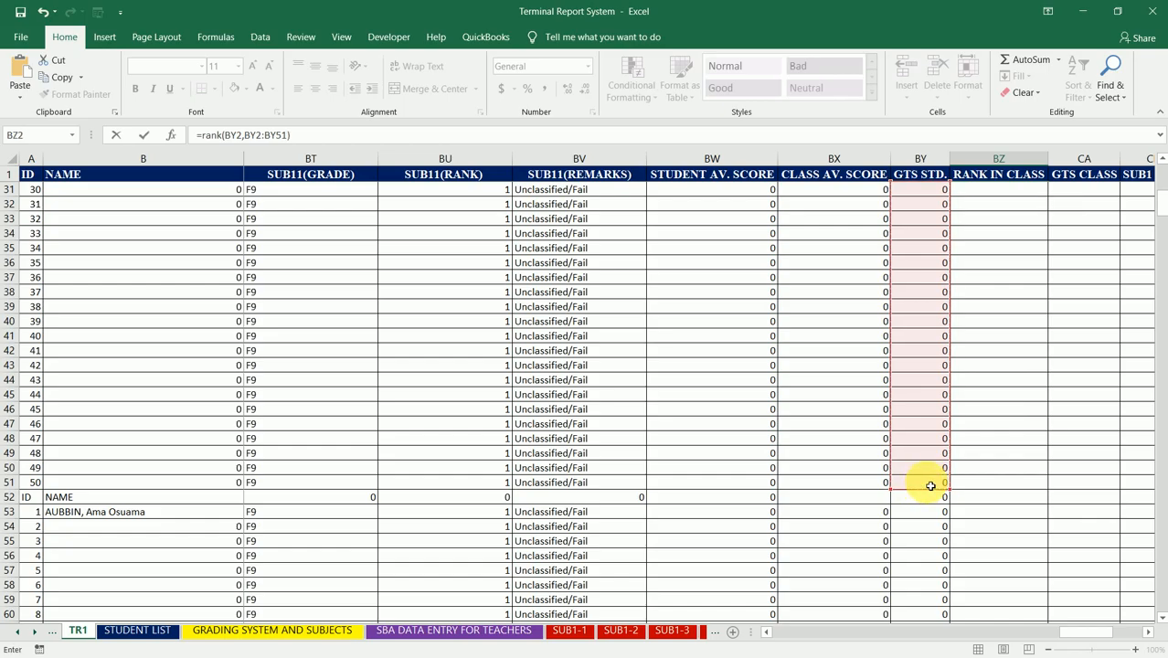
pyautogui.press('Return')
pyautogui.press('Up')
pyautogui.press('Up')
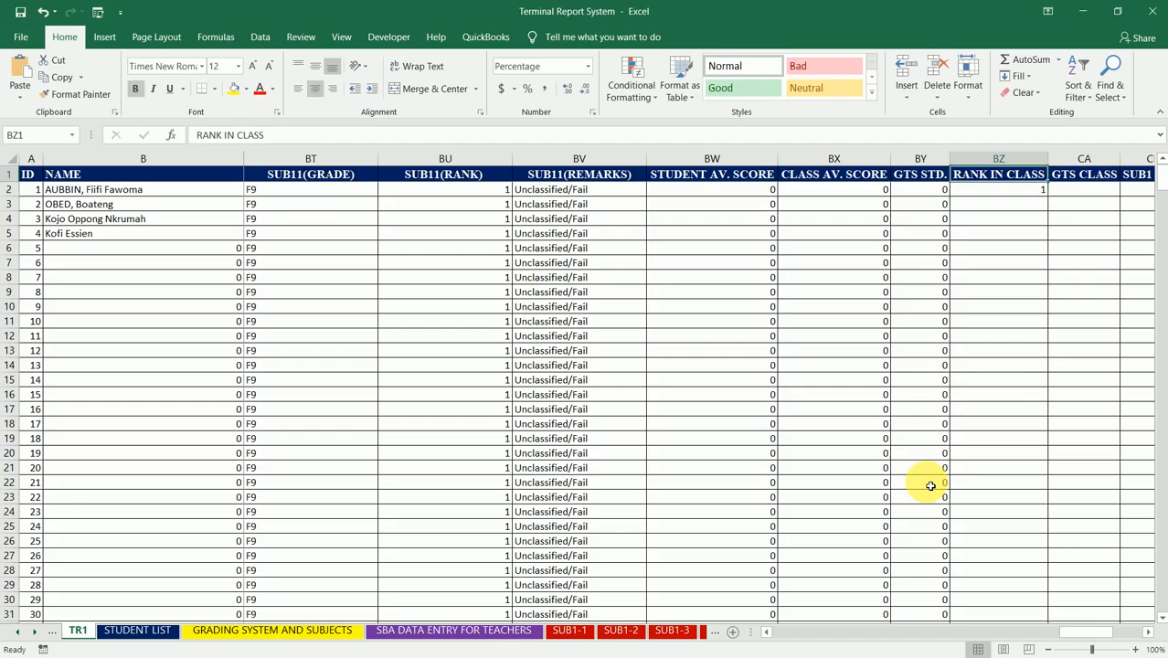
# Step: Copy the RANK formula from BZ2 to BZ53, the first student row of the second class
pyautogui.press('Down')
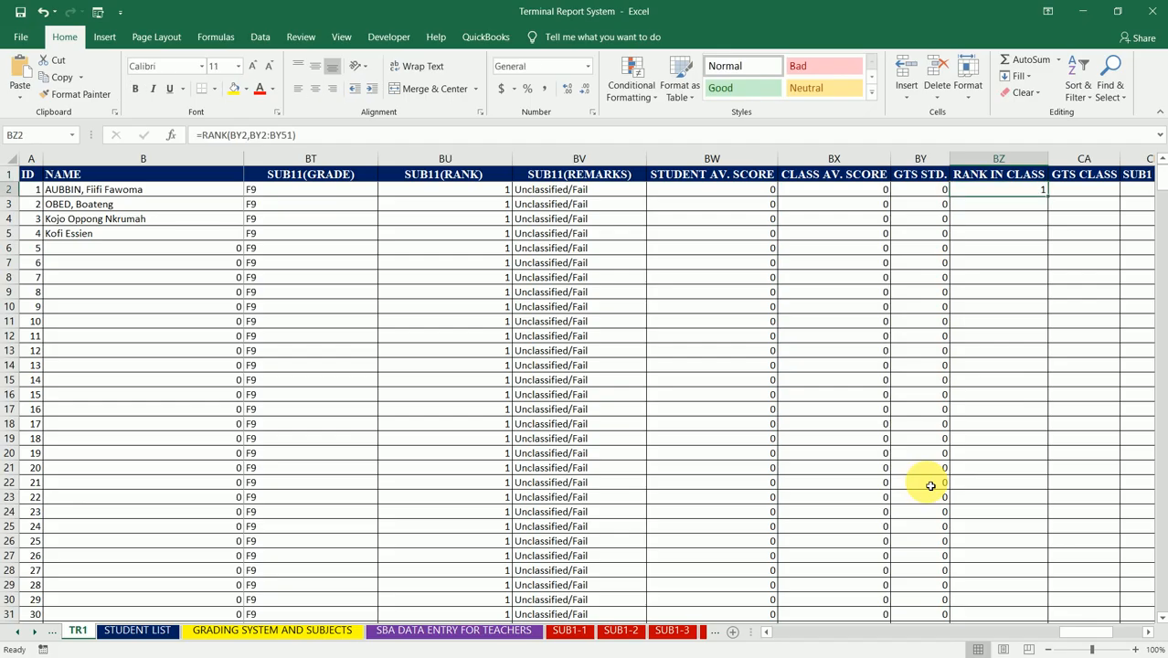
pyautogui.hotkey('ctrl', 'c')
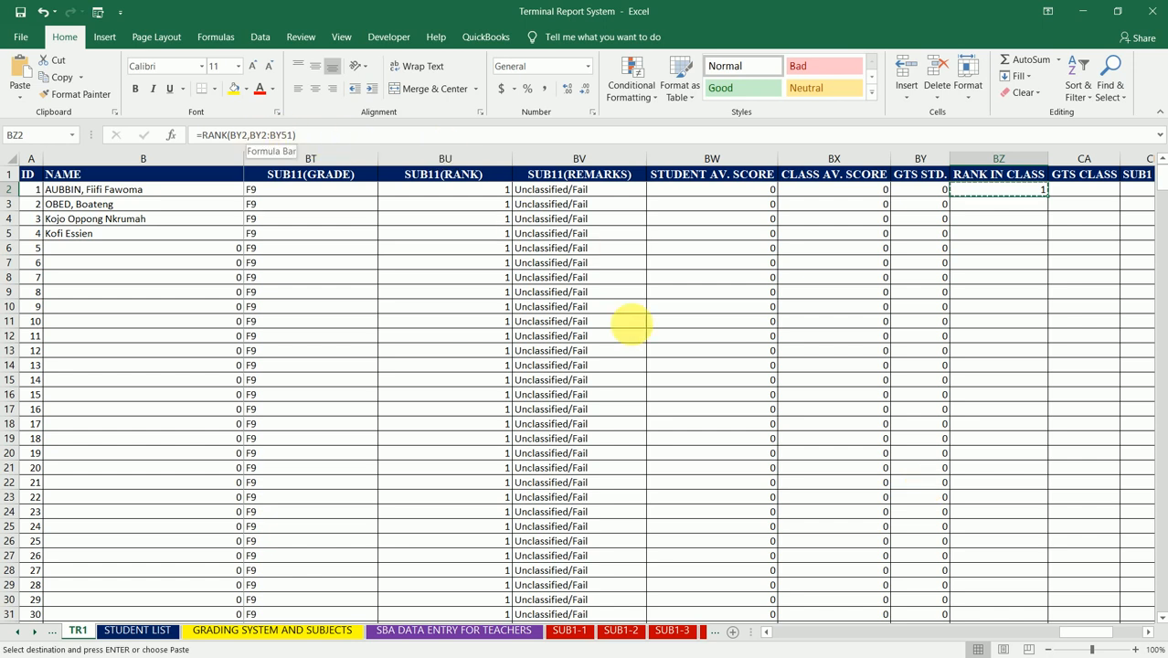
pyautogui.press('Down')
pyautogui.press('Down')
pyautogui.press('Down')
pyautogui.press('Down')
pyautogui.press('Down')
pyautogui.press('Down')
pyautogui.press('Down')
pyautogui.press('Down')
pyautogui.press('Down')
pyautogui.press('Down')
pyautogui.press('Down')
pyautogui.press('Down')
pyautogui.press('Down')
pyautogui.press('Down')
pyautogui.press('Down')
pyautogui.press('Down')
pyautogui.press('Down')
pyautogui.press('Down')
pyautogui.press('Down')
pyautogui.press('Down')
pyautogui.press('Down')
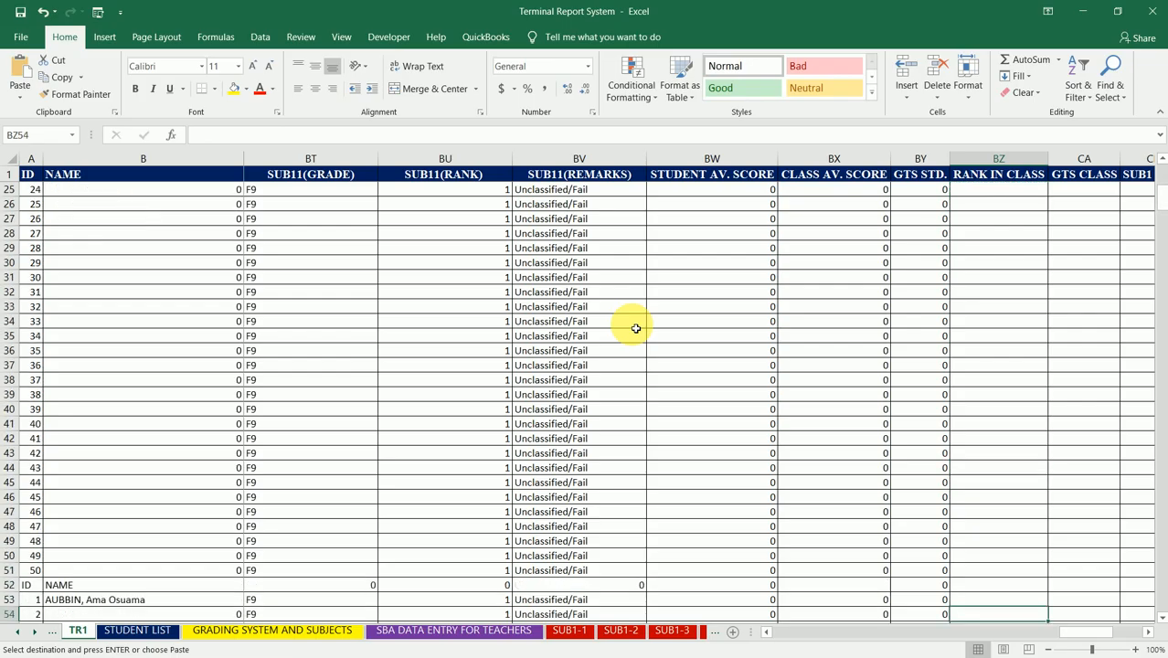
pyautogui.press('Down')
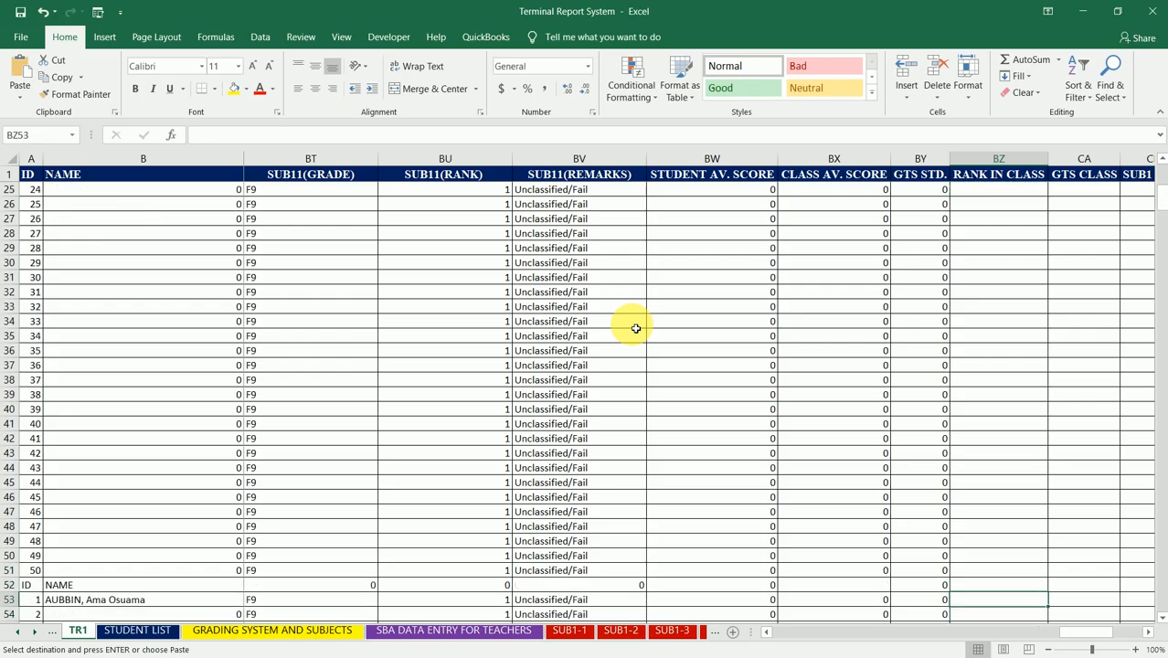
pyautogui.hotkey('ctrl', 'v')
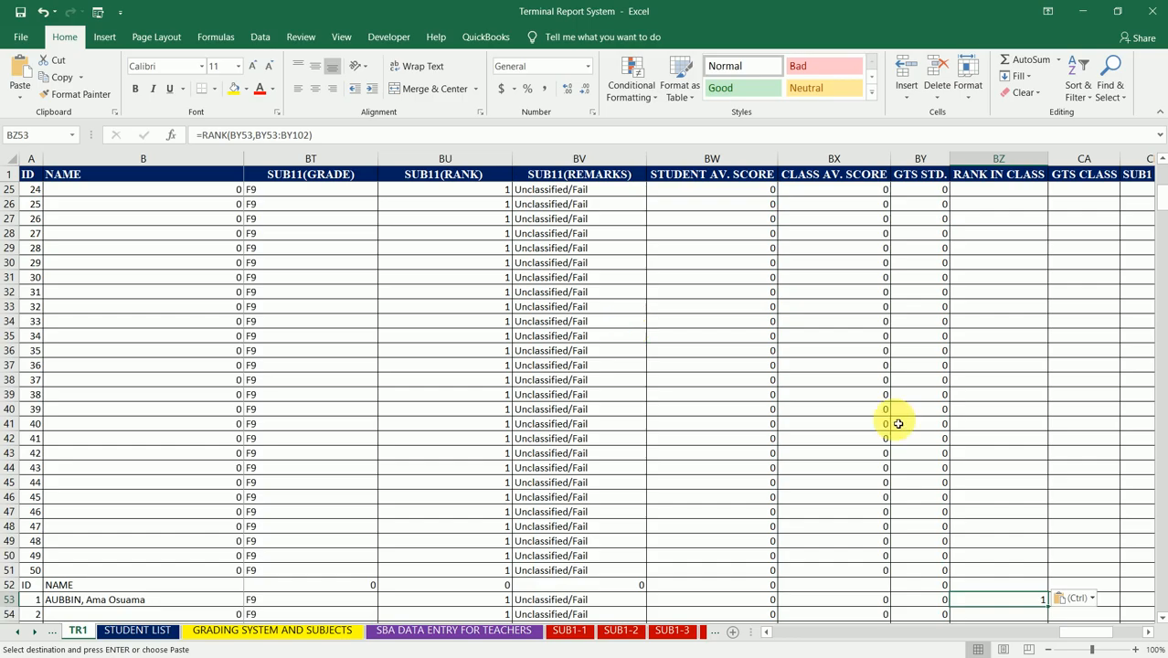
# Step: Check the range referenced by the RANK formula in BZ53 against the second class's GTS STD. rows
pyautogui.click(292, 134)
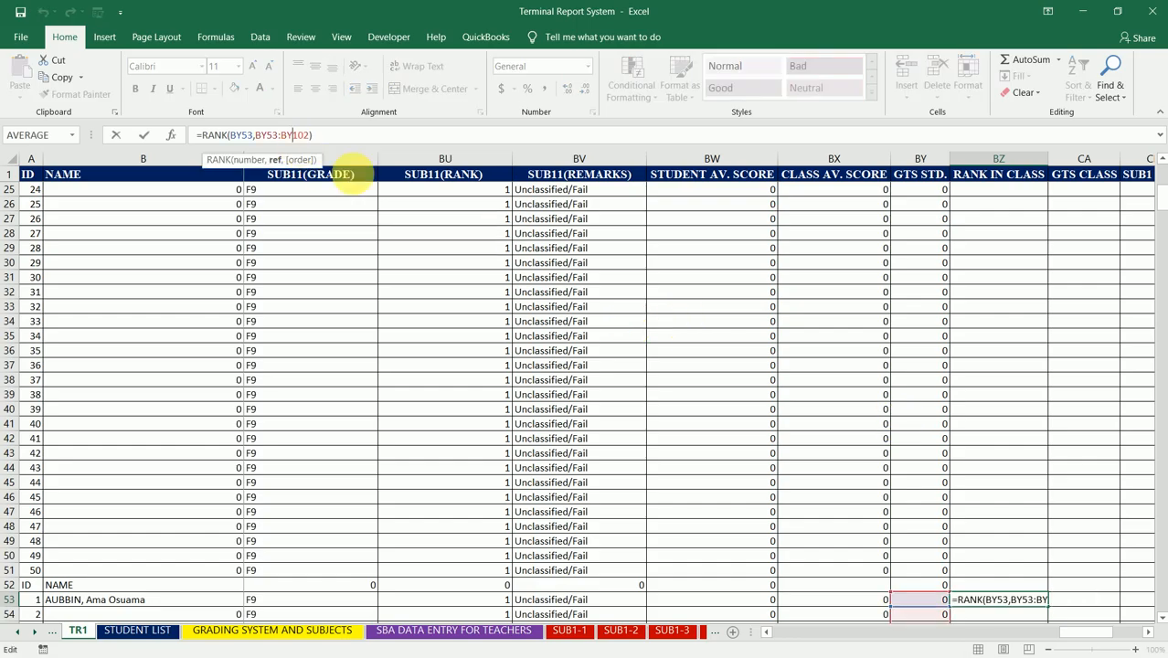
pyautogui.click(1163, 618)
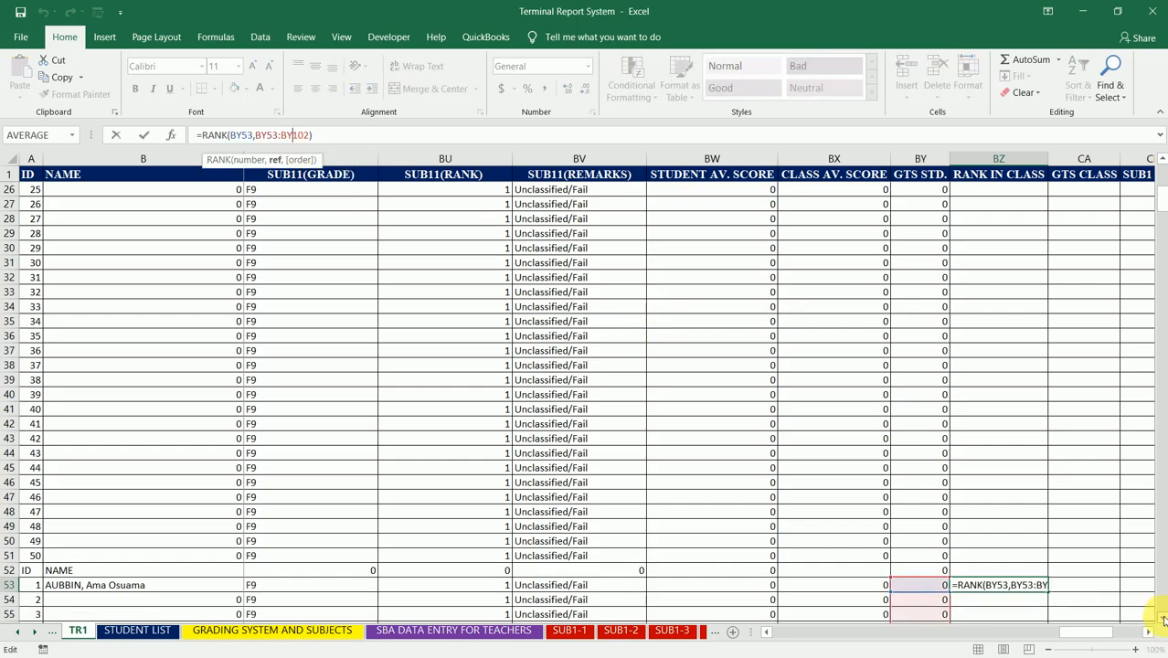
pyautogui.moveTo(1163, 618); pyautogui.dragTo(1163, 617)
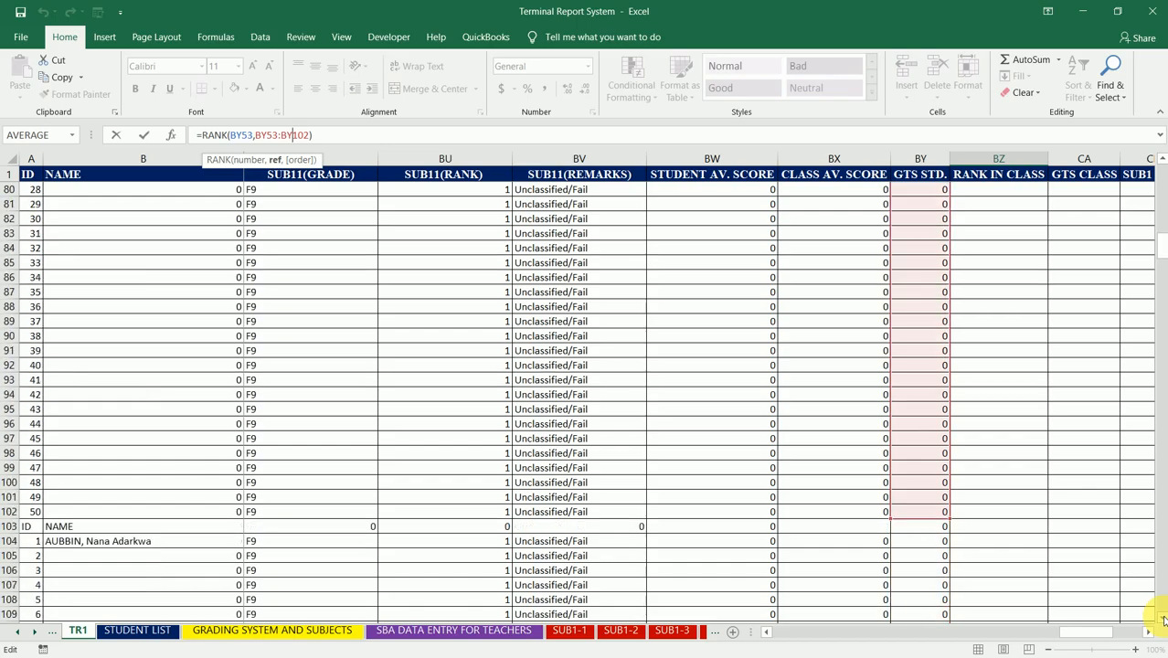
pyautogui.press('Return')
pyautogui.press('Up')
pyautogui.press('Up')
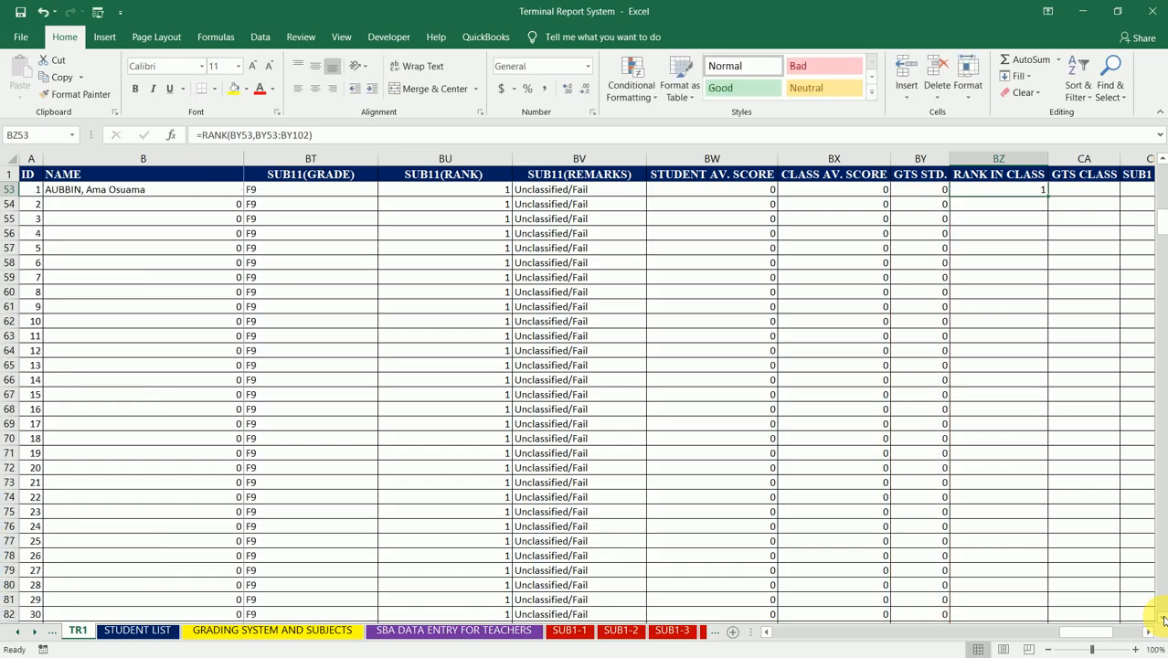
# Step: Copy the RANK formula from BZ53 to BZ104, the first student row of the third class
pyautogui.press('Down')
pyautogui.hotkey('ctrl', 'c')
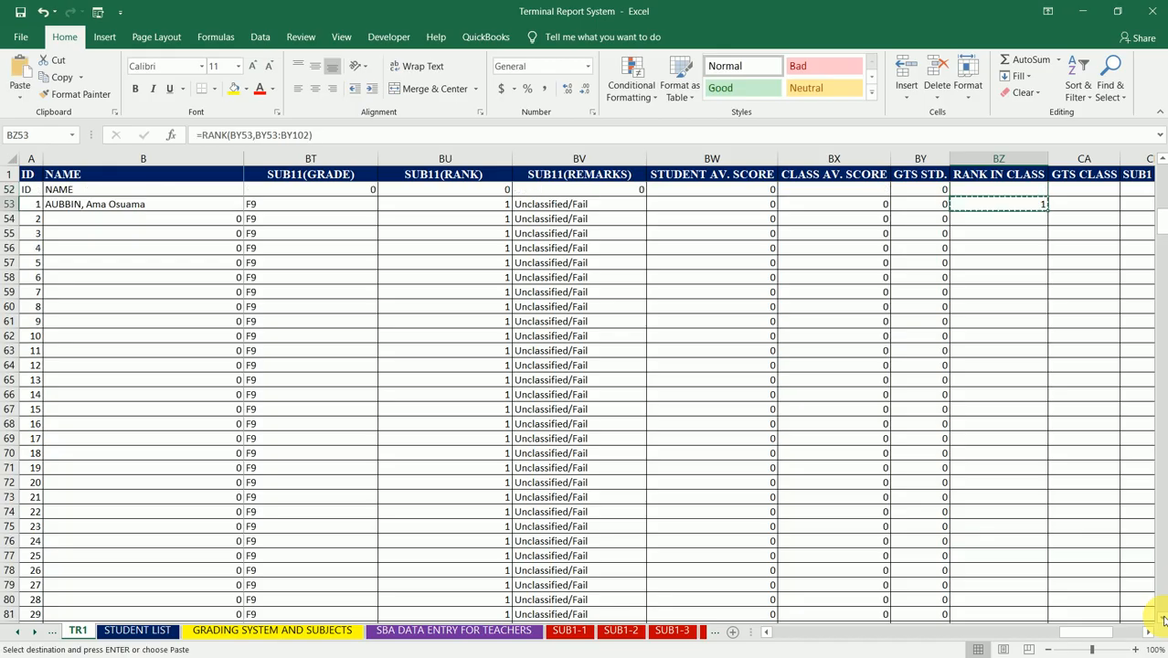
pyautogui.press('Down')
pyautogui.press('Down')
pyautogui.press('Down')
pyautogui.press('Down')
pyautogui.press('Down')
pyautogui.press('Down')
pyautogui.press('Down')
pyautogui.press('Down')
pyautogui.press('Down')
pyautogui.press('Down')
pyautogui.press('Down')
pyautogui.press('Down')
pyautogui.press('Down')
pyautogui.press('Down')
pyautogui.press('Down')
pyautogui.press('Down')
pyautogui.press('Down')
pyautogui.press('Down')
pyautogui.press('Down')
pyautogui.press('Down')
pyautogui.press('Down')
pyautogui.press('Down')
pyautogui.press('Down')
pyautogui.press('Down')
pyautogui.press('Down')
pyautogui.press('Down')
pyautogui.press('Down')
pyautogui.press('Down')
pyautogui.press('Down')
pyautogui.press('Down')
pyautogui.press('Down')
pyautogui.press('Down')
pyautogui.press('Down')
pyautogui.press('Down')
pyautogui.press('Down')
pyautogui.press('Down')
pyautogui.press('Down')
pyautogui.press('Down')
pyautogui.press('Down')
pyautogui.press('Down')
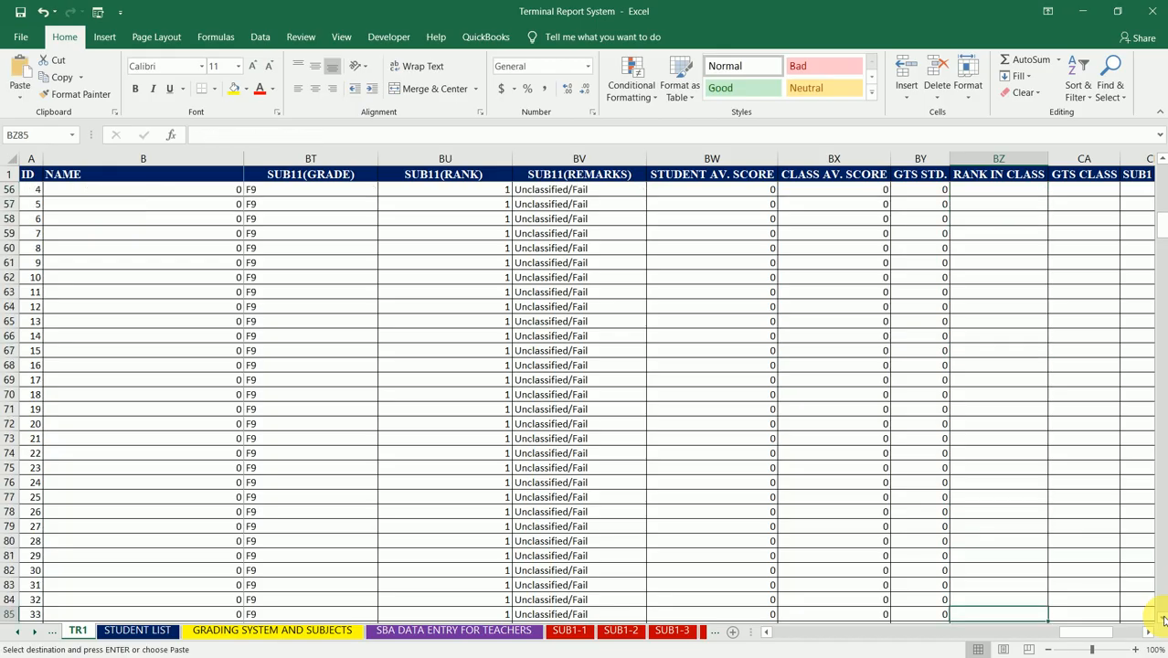
pyautogui.press('Up')
pyautogui.press('Up')
pyautogui.press('Up')
pyautogui.press('Up')
pyautogui.press('Up')
pyautogui.press('Up')
pyautogui.press('Up')
pyautogui.press('Up')
pyautogui.press('Up')
pyautogui.press('Up')
pyautogui.press('Up')
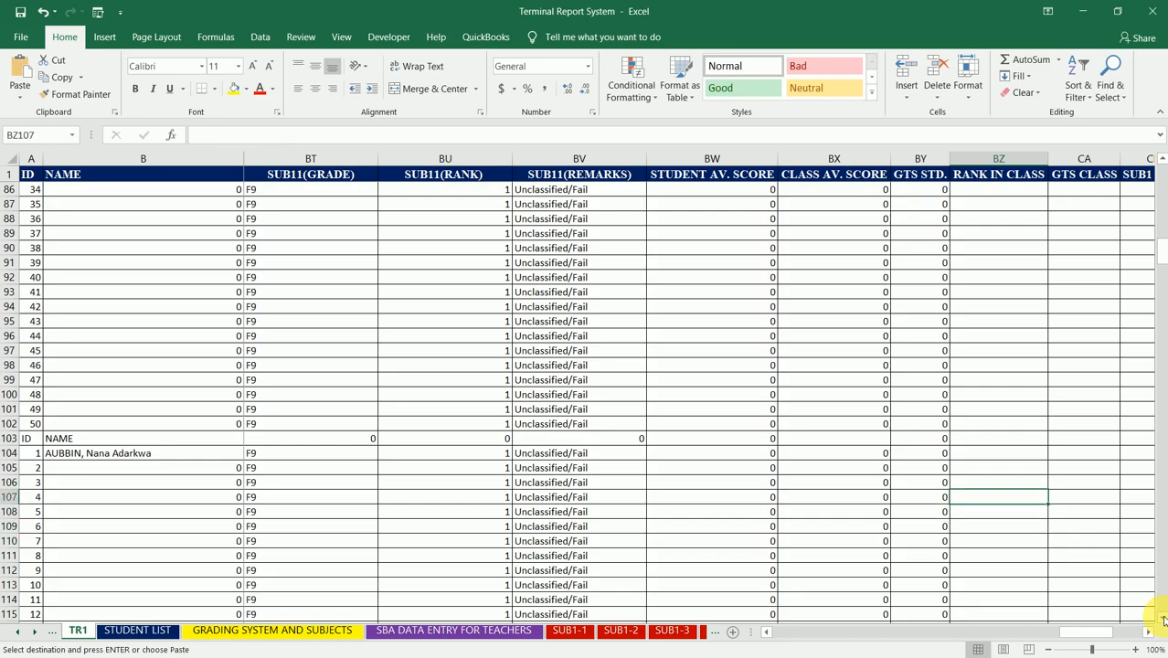
pyautogui.hotkey('ctrl', 'v')
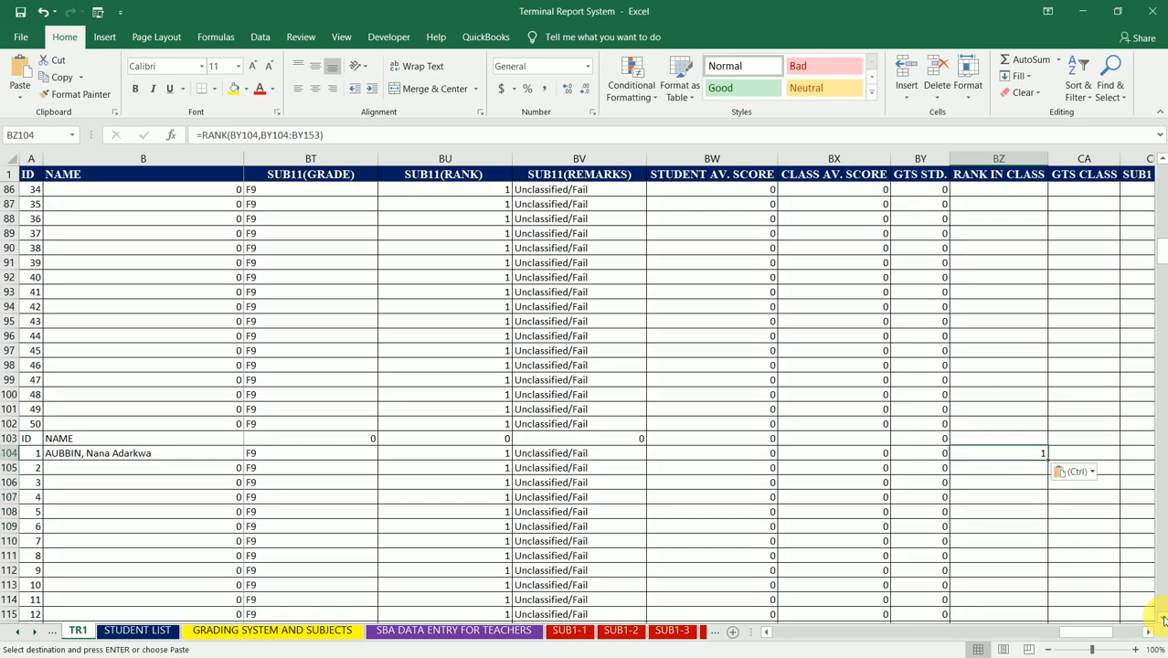
# Step: Paste the copied RANK formula into BZ155, the first student row of the fourth class
pyautogui.press('Down')
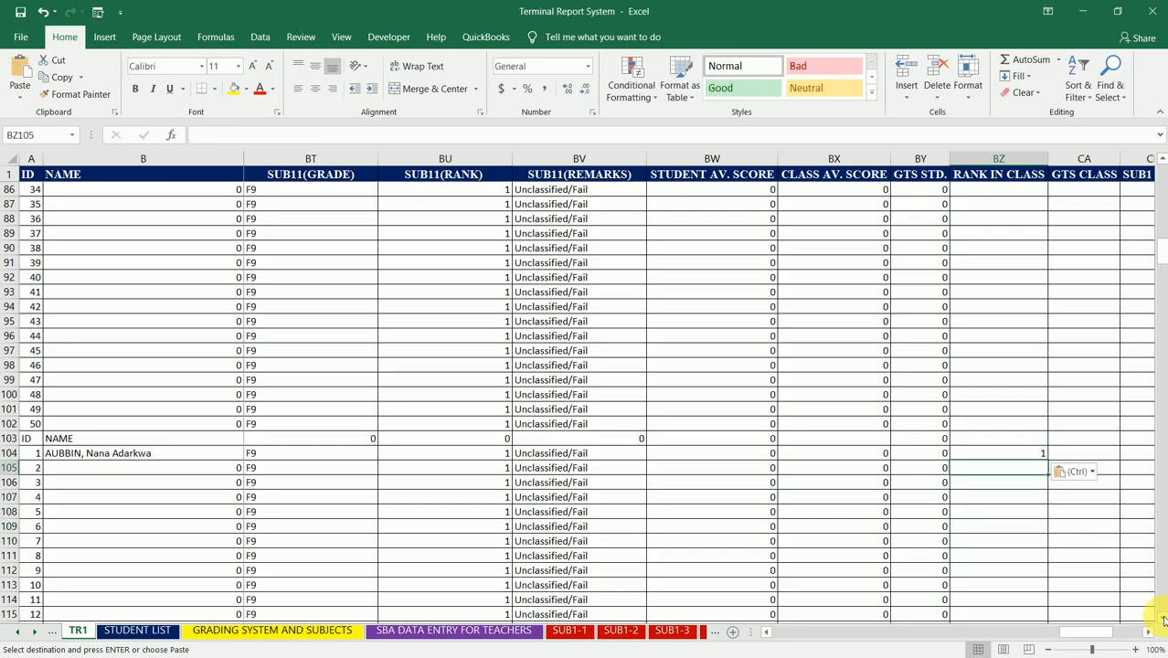
pyautogui.press('Down')
pyautogui.press('Down')
pyautogui.press('Down')
pyautogui.press('Down')
pyautogui.press('Down')
pyautogui.press('Down')
pyautogui.press('Down')
pyautogui.press('Down')
pyautogui.press('Down')
pyautogui.press('Down')
pyautogui.press('Down')
pyautogui.press('Down')
pyautogui.press('Down')
pyautogui.press('Down')
pyautogui.press('Down')
pyautogui.press('Down')
pyautogui.press('Down')
pyautogui.press('Down')
pyautogui.press('Down')
pyautogui.press('Down')
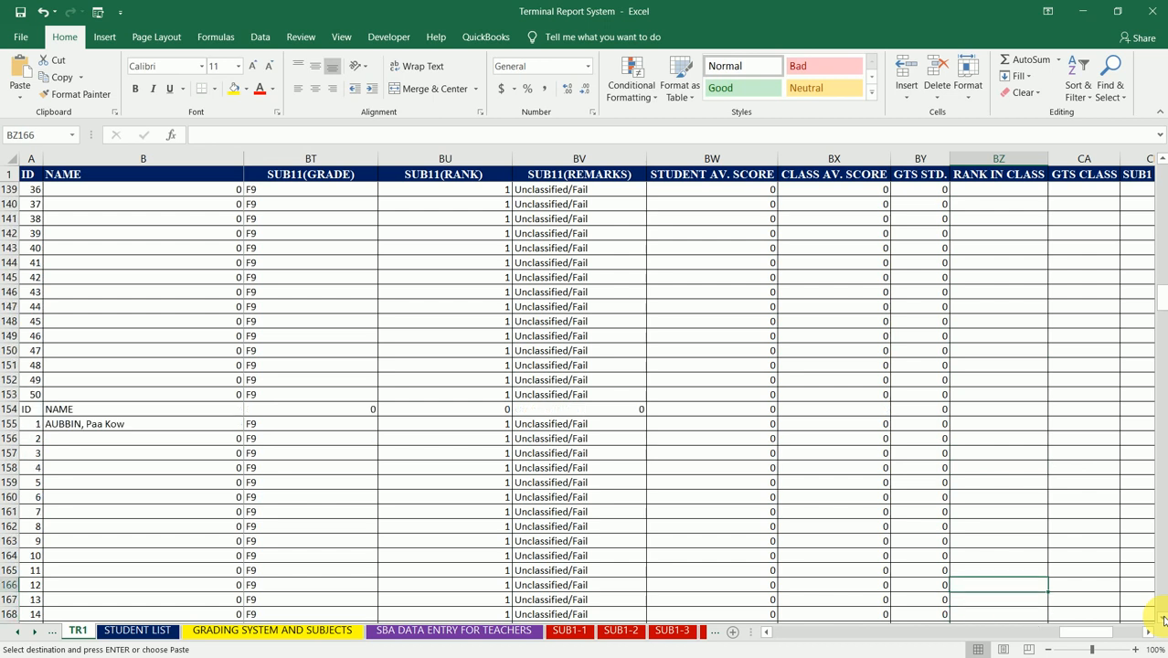
pyautogui.press('Up')
pyautogui.press('Up')
pyautogui.press('Up')
pyautogui.press('Up')
pyautogui.press('Up')
pyautogui.press('Up')
pyautogui.press('Up')
pyautogui.press('Up')
pyautogui.press('Up')
pyautogui.press('Up')
pyautogui.press('Up')
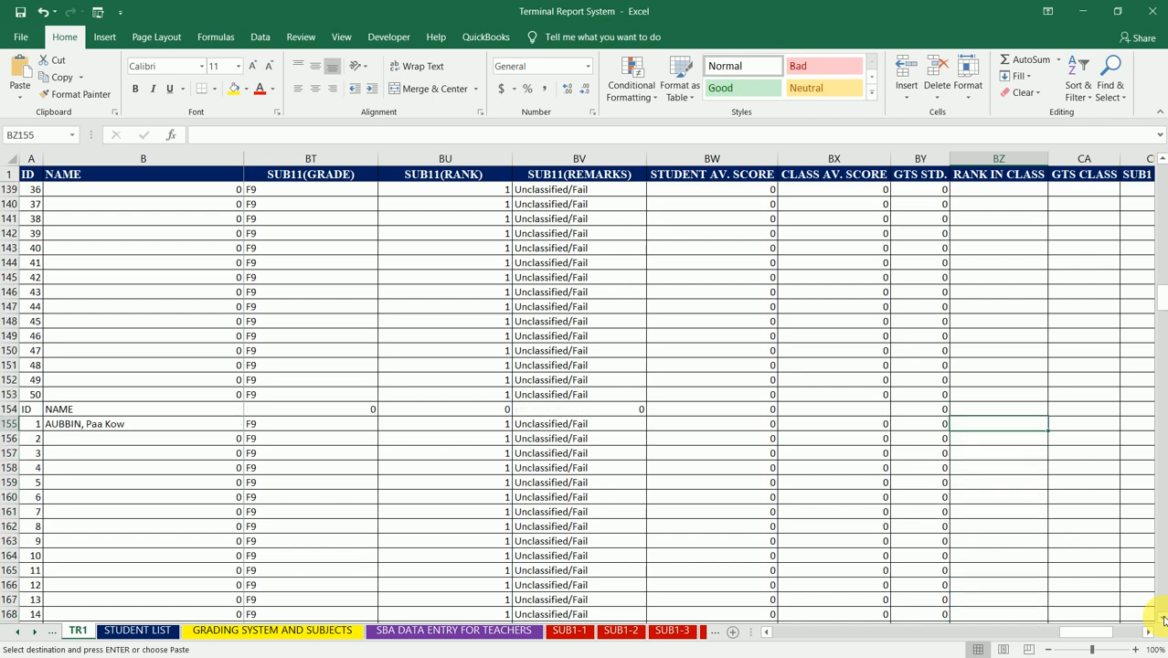
pyautogui.hotkey('ctrl', 'v')
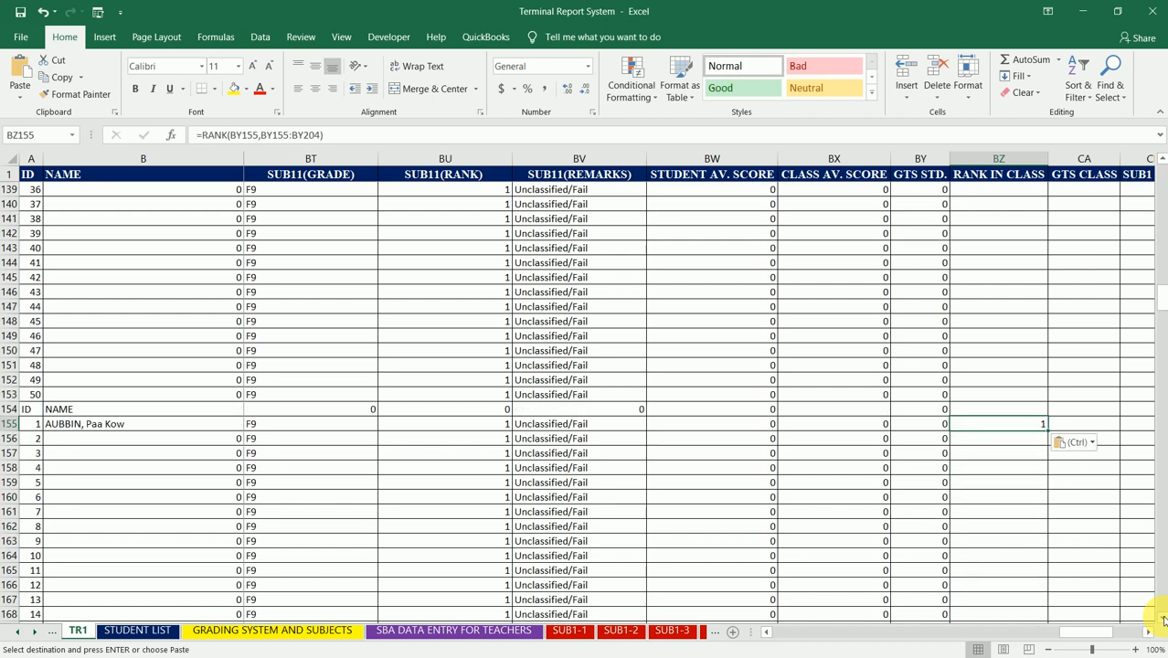
# Step: Paste the copied RANK formula into BZ206, the first student row of the fifth class
pyautogui.press('Down')
pyautogui.press('Down')
pyautogui.press('Down')
pyautogui.press('Down')
pyautogui.press('Down')
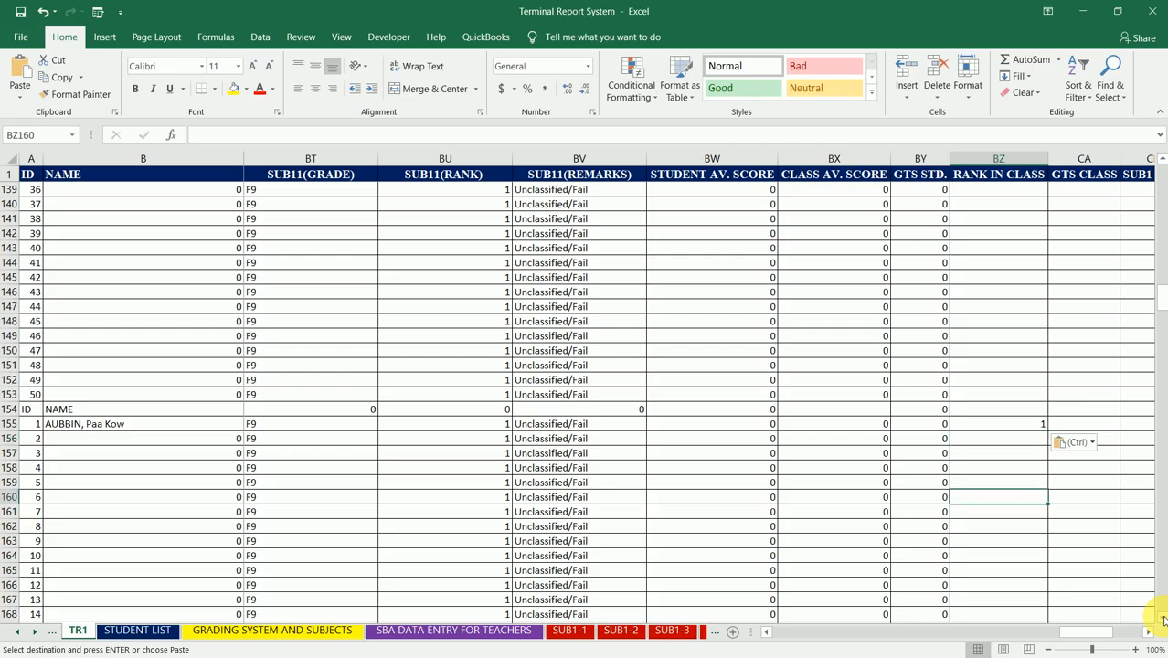
pyautogui.press('Down')
pyautogui.press('Down')
pyautogui.press('Down')
pyautogui.press('Down')
pyautogui.press('Down')
pyautogui.press('Down')
pyautogui.press('Down')
pyautogui.press('Down')
pyautogui.press('Down')
pyautogui.press('Down')
pyautogui.press('Down')
pyautogui.press('Down')
pyautogui.press('Down')
pyautogui.press('Down')
pyautogui.press('Down')
pyautogui.press('Down')
pyautogui.press('Down')
pyautogui.press('Down')
pyautogui.press('Down')
pyautogui.press('Down')
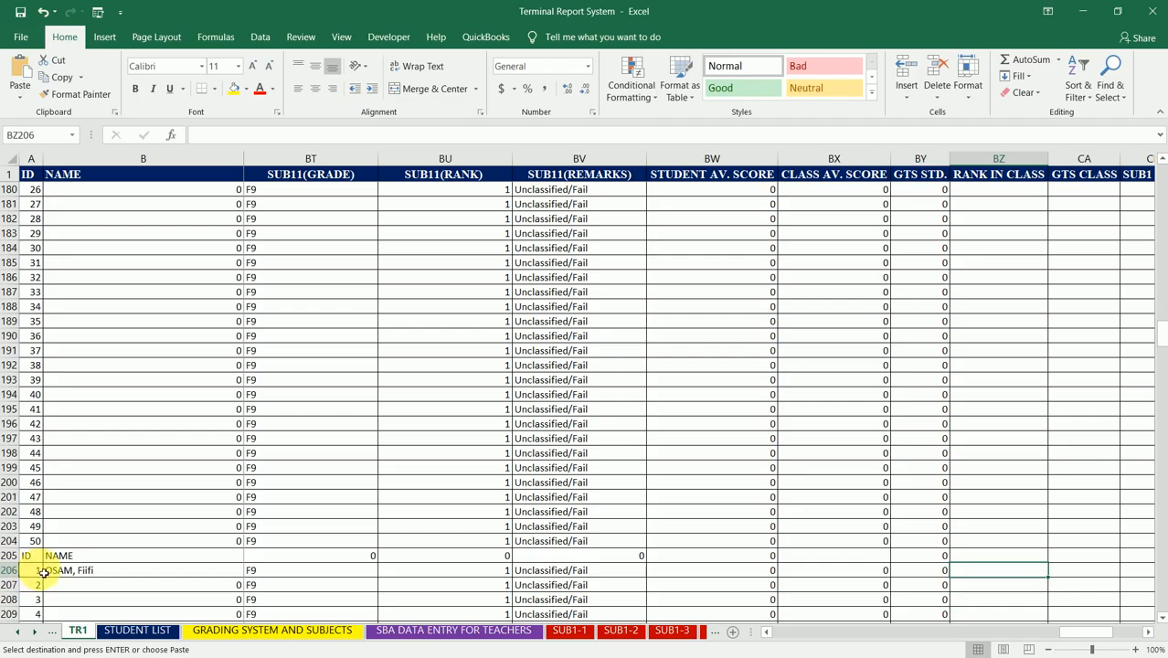
pyautogui.hotkey('ctrl', 'v')
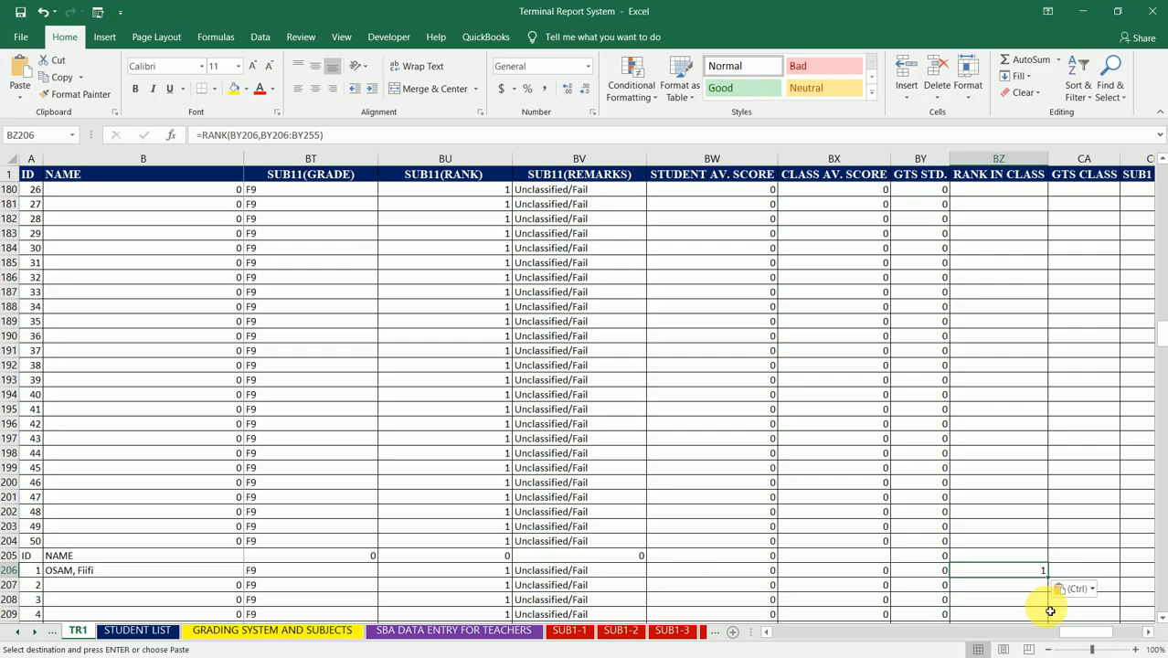
# Step: Paste the copied RANK formula into BZ257, the first student row of the sixth class
pyautogui.press('Down')
pyautogui.press('Down')
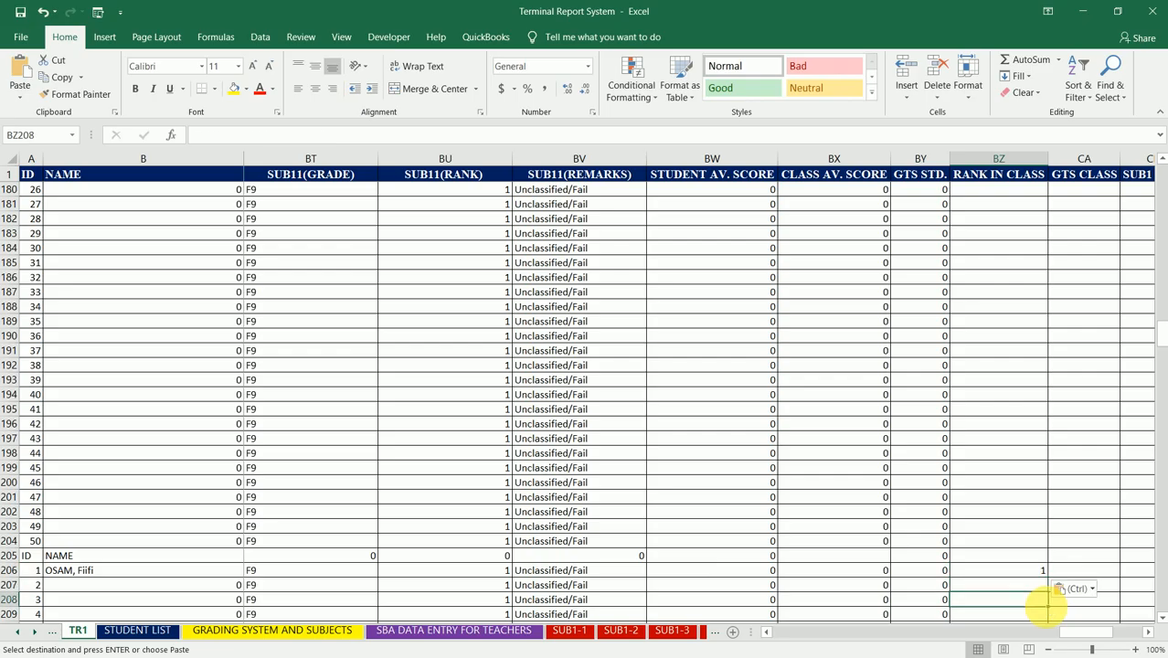
pyautogui.press('Down')
pyautogui.press('Down')
pyautogui.press('Down')
pyautogui.press('Down')
pyautogui.press('Down')
pyautogui.press('Down')
pyautogui.press('Down')
pyautogui.press('Down')
pyautogui.press('Down')
pyautogui.press('Down')
pyautogui.press('Down')
pyautogui.press('Down')
pyautogui.press('Down')
pyautogui.press('Down')
pyautogui.press('Down')
pyautogui.press('Down')
pyautogui.press('Down')
pyautogui.press('Down')
pyautogui.press('Down')
pyautogui.press('Down')
pyautogui.press('Up')
pyautogui.press('Up')
pyautogui.press('Up')
pyautogui.press('Up')
pyautogui.press('Up')
pyautogui.press('Up')
pyautogui.press('Up')
pyautogui.press('Up')
pyautogui.press('Up')
pyautogui.press('Up')
pyautogui.press('Up')
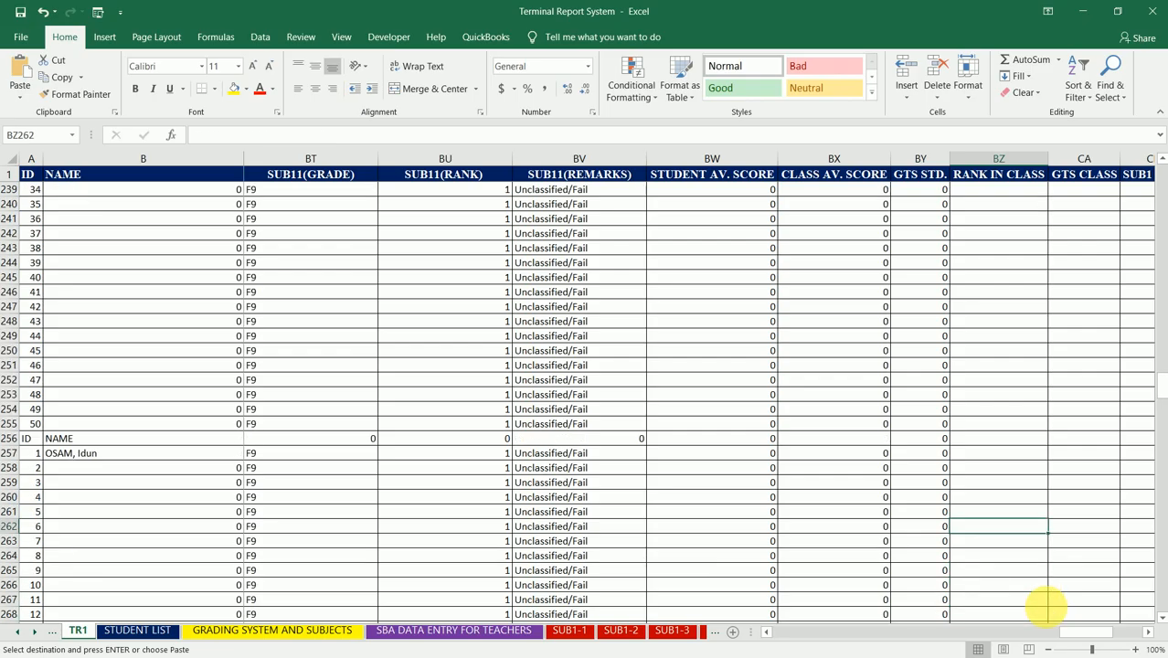
pyautogui.write('1')
# Step: Paste the copied RANK formula into BZ308, the first student row of the seventh class
pyautogui.press('Down')
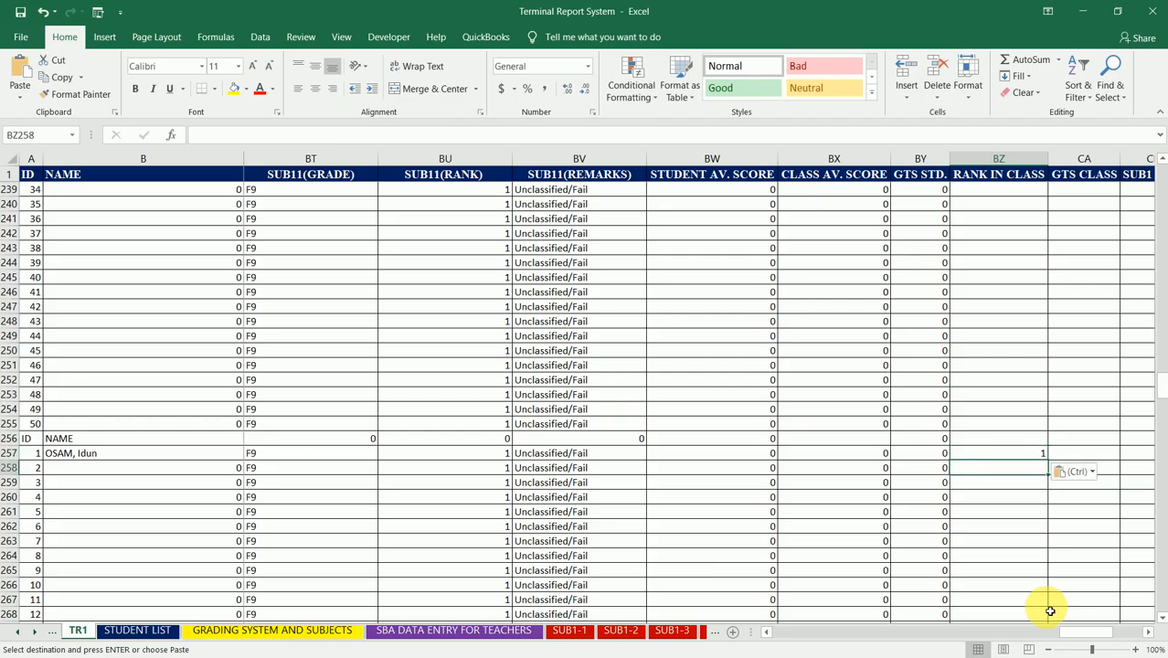
pyautogui.press('Down')
pyautogui.press('Down')
pyautogui.press('Down')
pyautogui.press('Down')
pyautogui.press('Down')
pyautogui.press('Down')
pyautogui.press('Down')
pyautogui.press('Down')
pyautogui.press('Down')
pyautogui.press('Down')
pyautogui.press('Down')
pyautogui.press('Down')
pyautogui.press('Down')
pyautogui.press('Down')
pyautogui.press('Down')
pyautogui.press('Down')
pyautogui.press('Down')
pyautogui.press('Down')
pyautogui.press('Down')
pyautogui.press('Down')
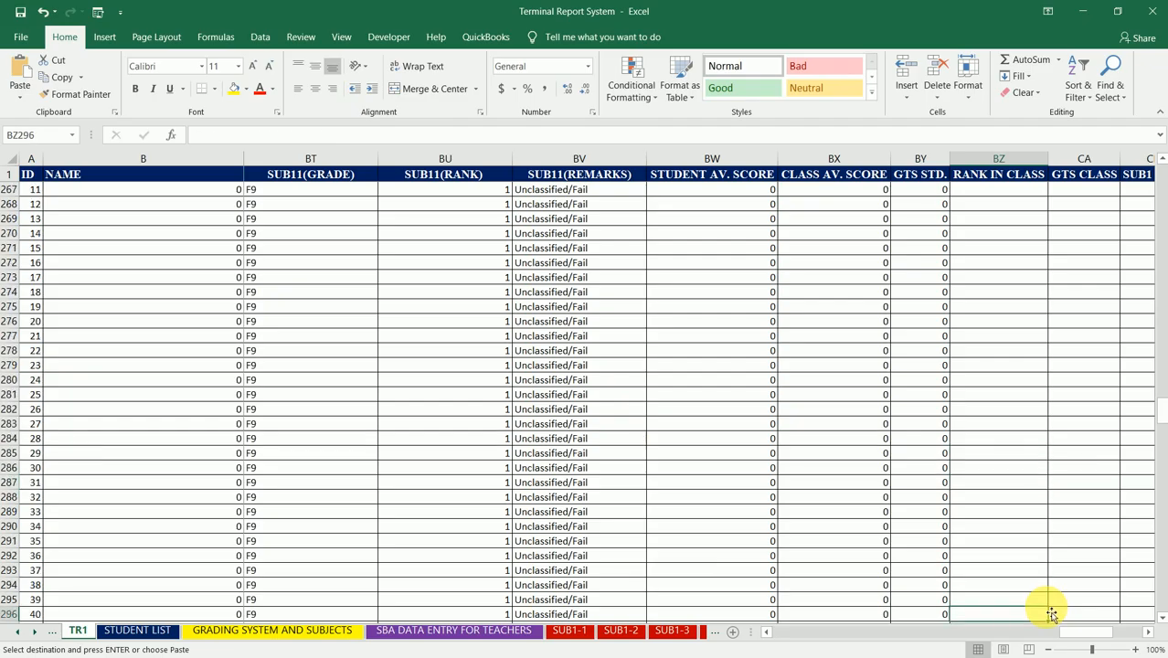
pyautogui.press('Up')
pyautogui.press('Down')
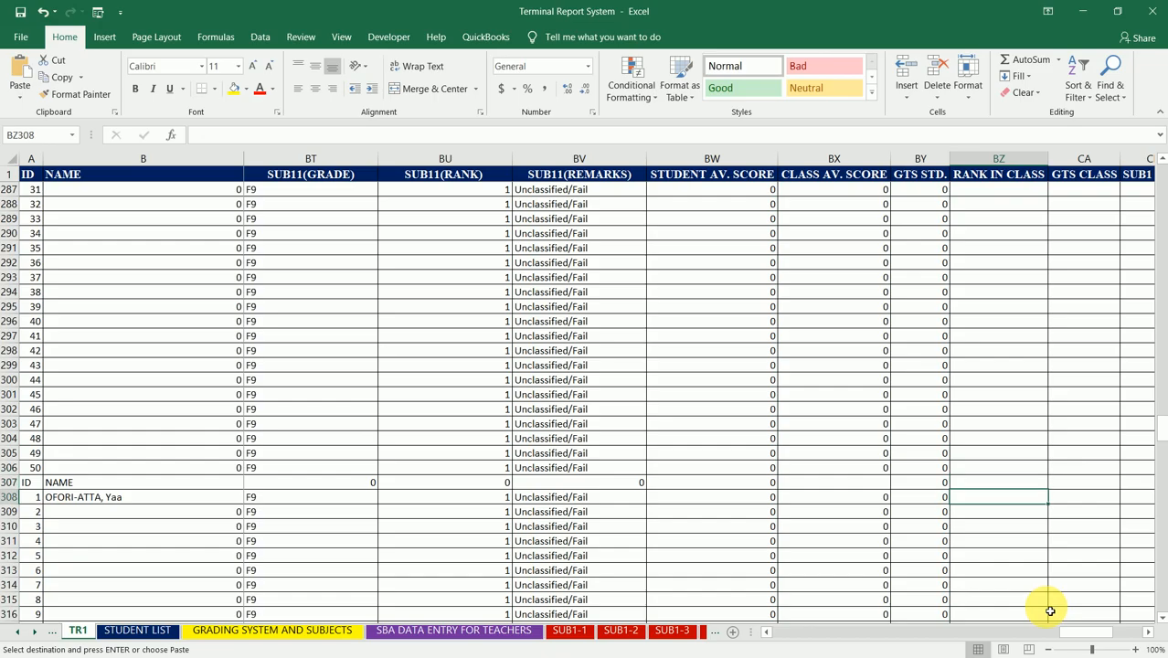
pyautogui.hotkey('ctrl', 'v')
pyautogui.press('Down')
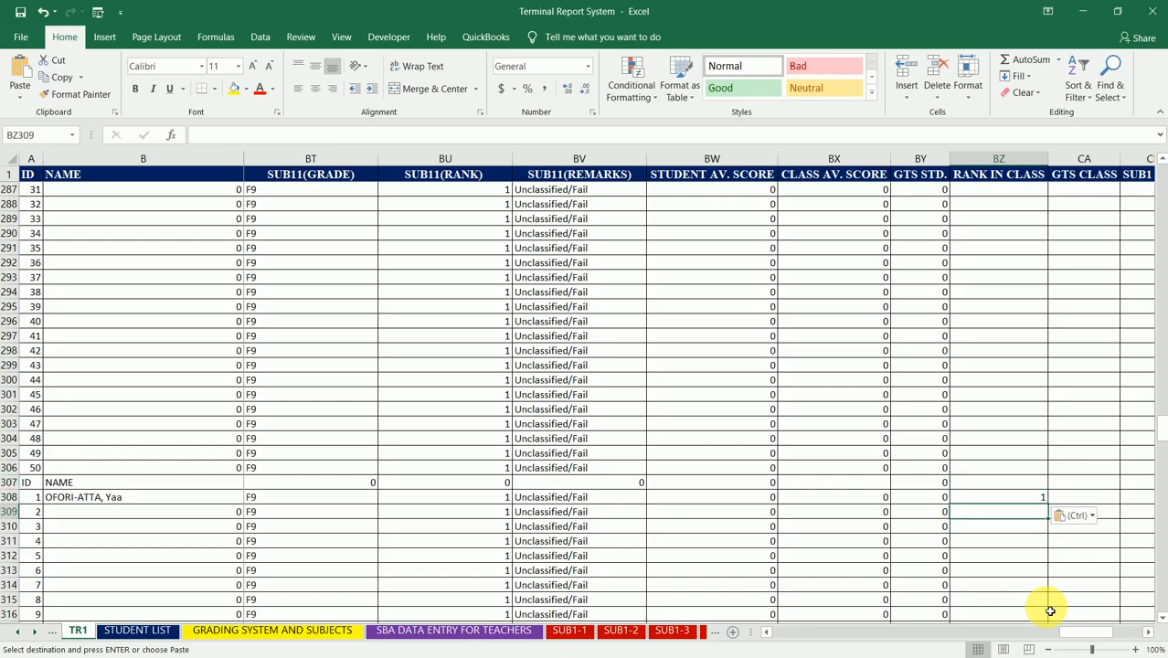
# Step: Paste the copied RANK formula into BZ359, the first student row of the eighth class
pyautogui.press('Down')
pyautogui.press('Down')
pyautogui.press('Down')
pyautogui.press('Down')
pyautogui.press('Down')
pyautogui.press('Down')
pyautogui.press('Down')
pyautogui.press('Down')
pyautogui.press('Down')
pyautogui.press('Down')
pyautogui.press('Down')
pyautogui.press('Down')
pyautogui.press('Down')
pyautogui.press('Down')
pyautogui.press('Down')
pyautogui.press('Down')
pyautogui.press('Down')
pyautogui.press('Down')
pyautogui.press('Down')
pyautogui.press('Down')
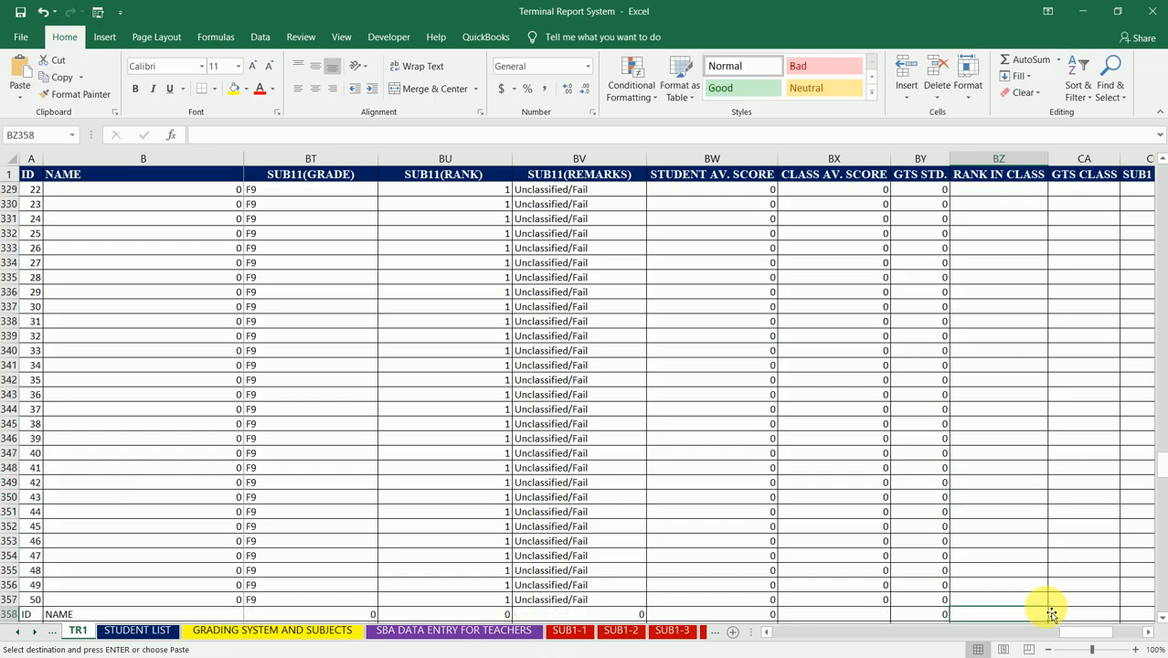
pyautogui.press('Down')
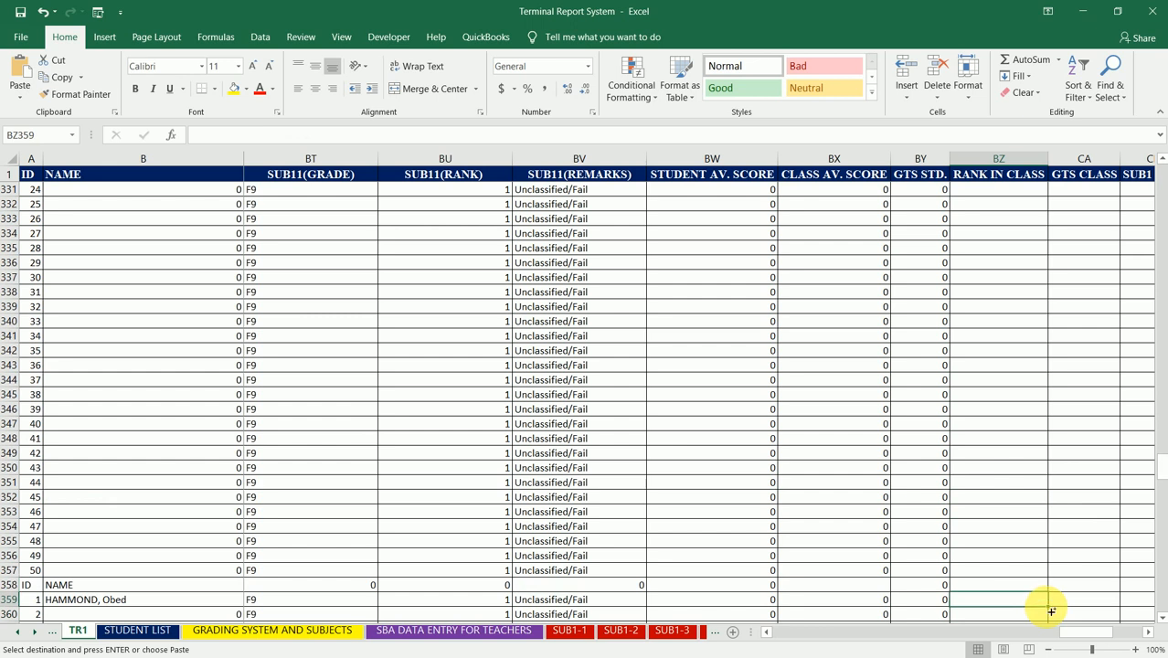
pyautogui.hotkey('ctrl', 'v')
# Step: Paste the copied RANK formula into BZ410, the first student row of the ninth class
pyautogui.press('Down')
pyautogui.press('Down')
pyautogui.press('Down')
pyautogui.press('Down')
pyautogui.press('Down')
pyautogui.press('Down')
pyautogui.press('Down')
pyautogui.press('Down')
pyautogui.press('Down')
pyautogui.press('Down')
pyautogui.press('Down')
pyautogui.press('Down')
pyautogui.press('Down')
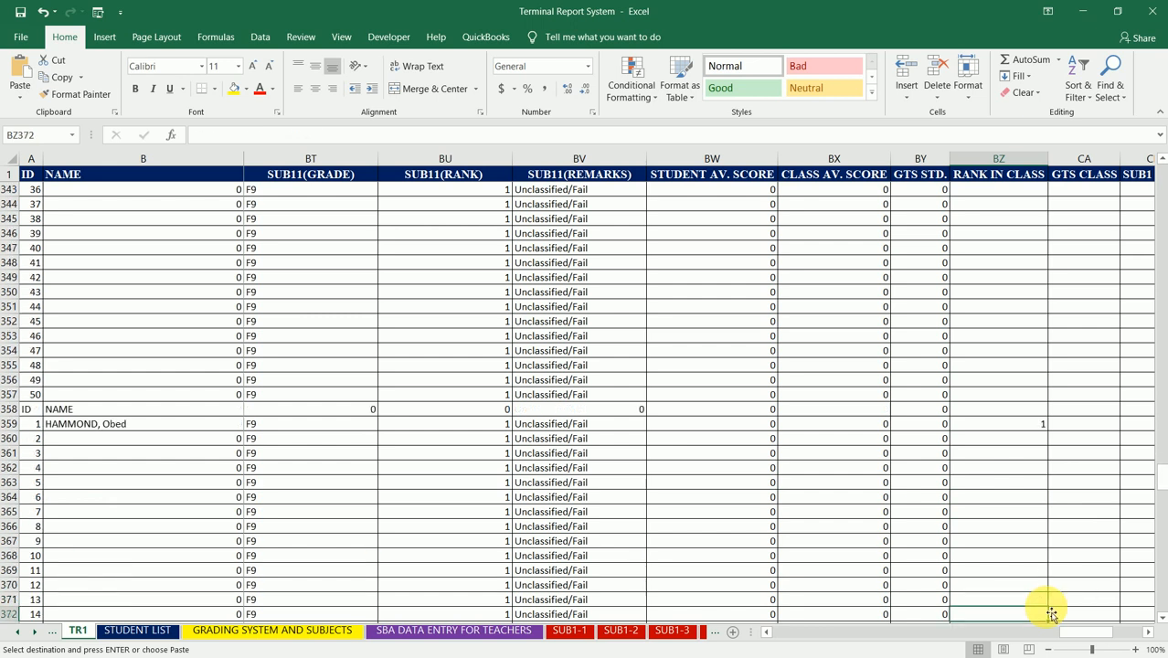
pyautogui.press('Down')
pyautogui.press('Down')
pyautogui.press('Down')
pyautogui.press('Down')
pyautogui.press('Down')
pyautogui.press('Down')
pyautogui.press('Down')
pyautogui.press('Down')
pyautogui.press('Down')
pyautogui.press('Down')
pyautogui.press('Down')
pyautogui.press('Down')
pyautogui.press('Down')
pyautogui.press('Down')
pyautogui.press('Down')
pyautogui.press('Down')
pyautogui.press('Down')
pyautogui.press('Down')
pyautogui.press('Down')
pyautogui.press('Down')
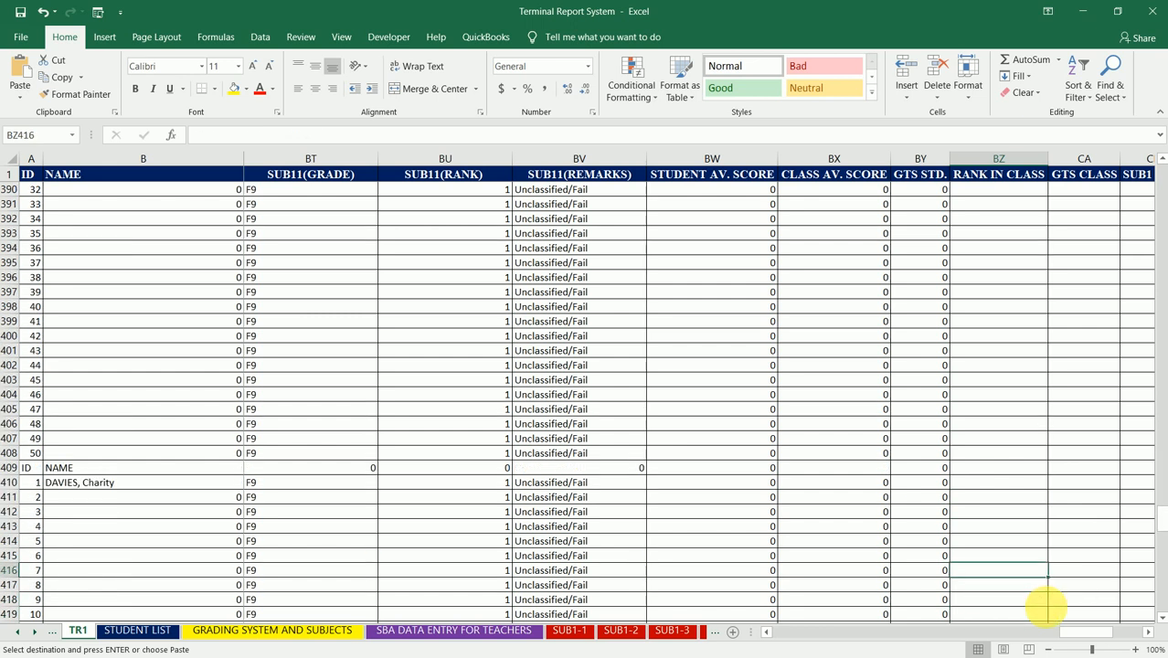
pyautogui.hotkey('ctrl', 'v')
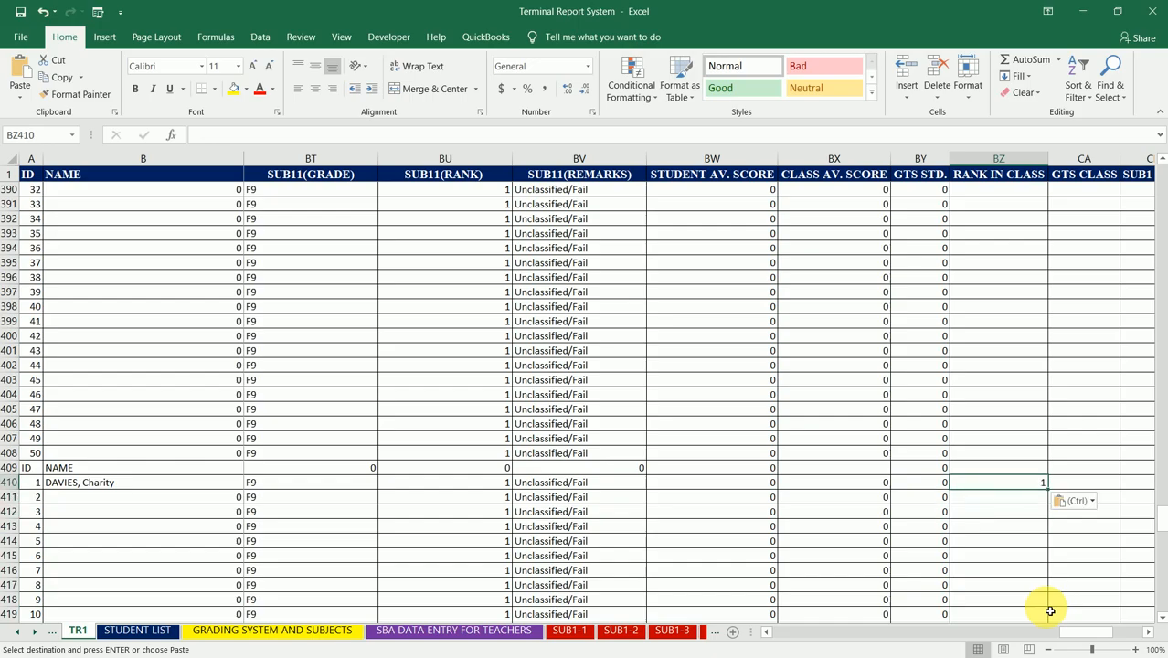
# Step: Paste the copied RANK formula into BZ461, the first student row of the tenth class
pyautogui.press('Down')
pyautogui.press('Down')
pyautogui.press('Down')
pyautogui.press('Down')
pyautogui.press('Down')
pyautogui.press('Down')
pyautogui.press('Down')
pyautogui.press('Down')
pyautogui.press('Down')
pyautogui.press('Down')
pyautogui.press('Down')
pyautogui.press('Down')
pyautogui.press('Down')
pyautogui.press('Down')
pyautogui.press('Down')
pyautogui.press('Down')
pyautogui.press('Down')
pyautogui.press('Down')
pyautogui.press('Down')
pyautogui.press('Down')
pyautogui.press('Down')
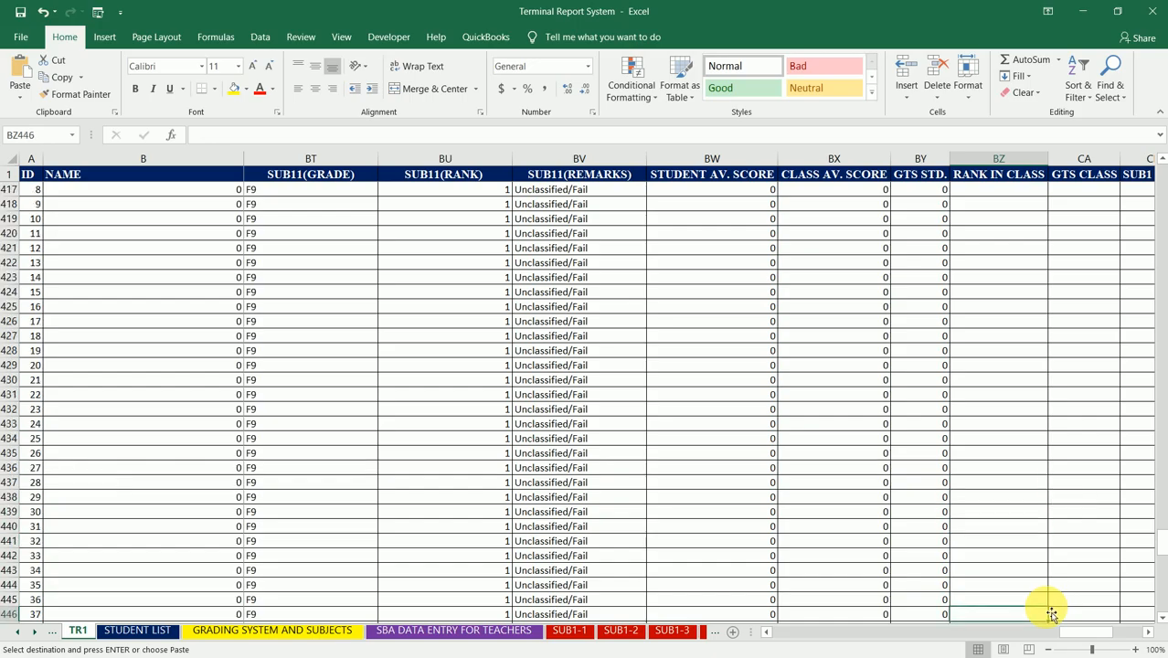
pyautogui.press('Down')
pyautogui.press('Down')
pyautogui.press('Down')
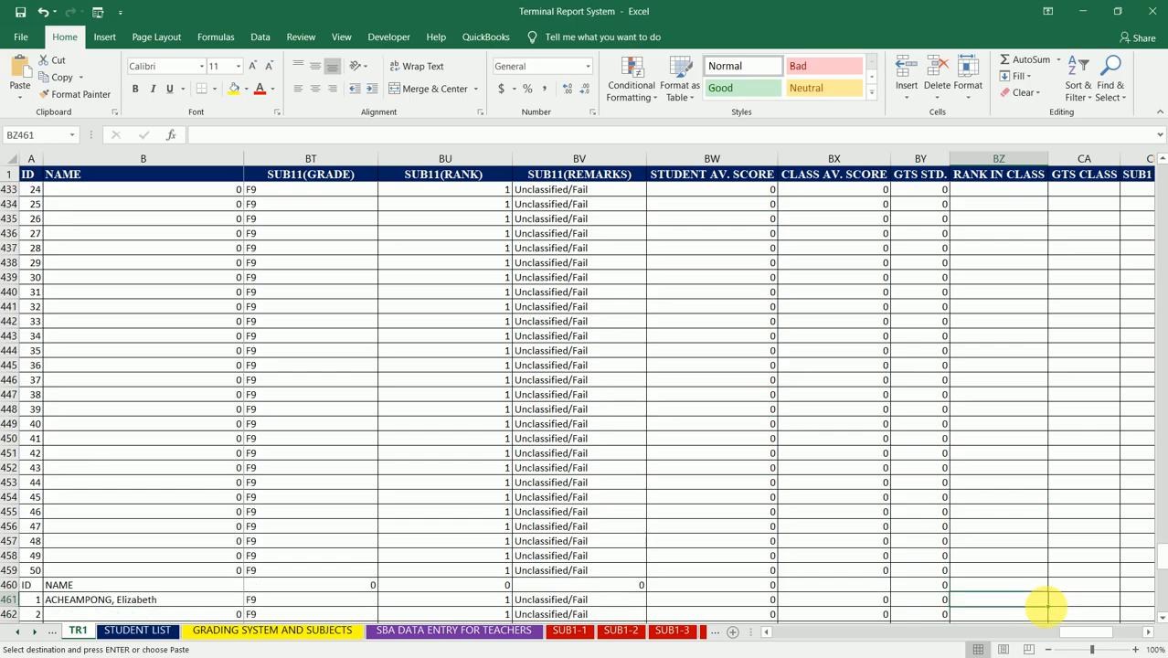
pyautogui.hotkey('ctrl', 'v')
# Step: Check the RANK IN CLASS column down to the end of the table for further class blocks
pyautogui.press('Down')
pyautogui.press('Down')
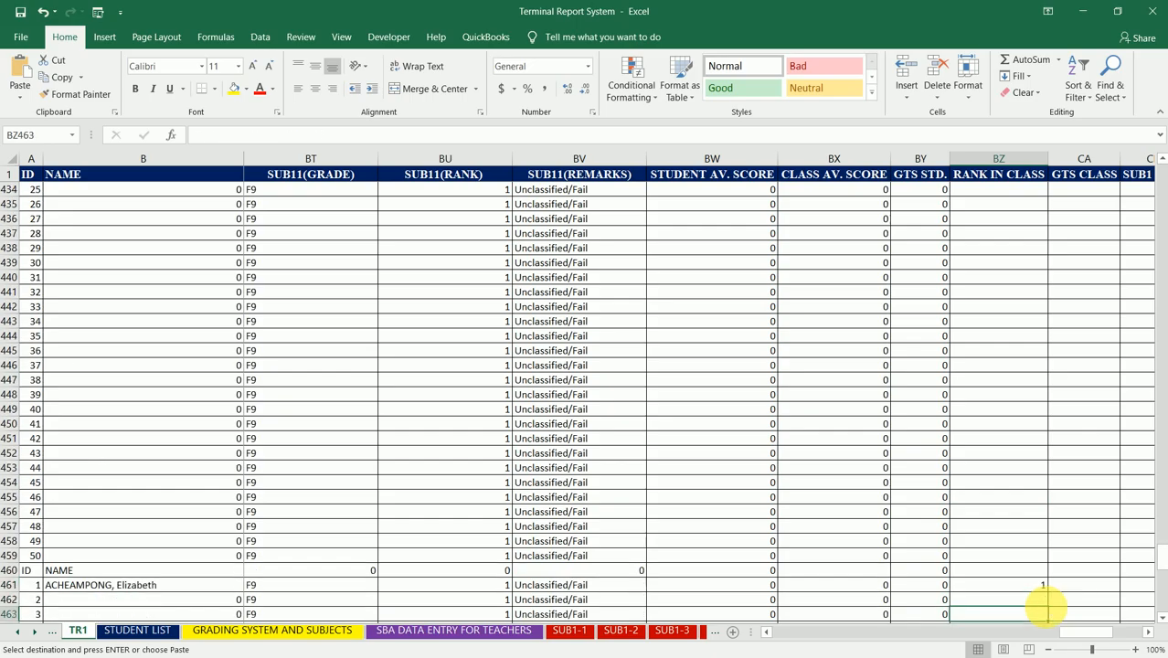
pyautogui.press('Down')
pyautogui.press('Down')
pyautogui.press('Down')
pyautogui.press('Down')
pyautogui.press('Down')
pyautogui.press('Down')
pyautogui.press('Down')
pyautogui.press('Down')
pyautogui.press('Down')
pyautogui.press('Down')
pyautogui.press('Down')
pyautogui.press('Down')
pyautogui.press('Down')
pyautogui.press('Down')
pyautogui.press('Down')
pyautogui.press('Down')
pyautogui.press('Down')
pyautogui.press('Down')
pyautogui.press('Down')
pyautogui.press('Down')
pyautogui.press('Up')
pyautogui.press('Up')
pyautogui.press('Up')
pyautogui.press('Up')
pyautogui.press('Up')
pyautogui.press('Up')
pyautogui.press('Up')
pyautogui.press('Up')
pyautogui.press('Up')
pyautogui.press('Up')
pyautogui.press('Up')
pyautogui.press('Up')
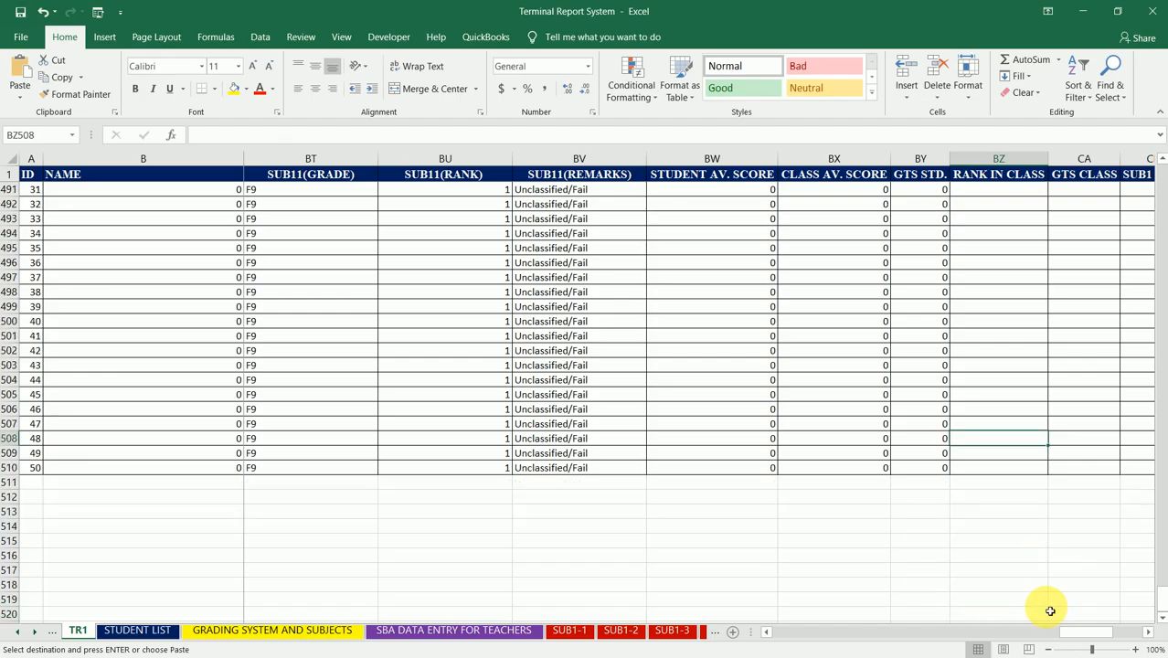
# Step: Make the RANK range in BZ2 absolute so the formula reads =RANK(BY2,$BY$2:$BY$51)
pyautogui.hotkey('ctrl', 'Up')
pyautogui.hotkey('ctrl', 'Up')
pyautogui.hotkey('ctrl', 'Up')
pyautogui.hotkey('ctrl', 'Up')
pyautogui.hotkey('ctrl', 'Up')
pyautogui.hotkey('ctrl', 'Up')
pyautogui.hotkey('ctrl', 'Up')
pyautogui.hotkey('ctrl', 'Up')
pyautogui.hotkey('ctrl', 'Up')
pyautogui.hotkey('ctrl', 'Up')
pyautogui.hotkey('ctrl', 'Up')
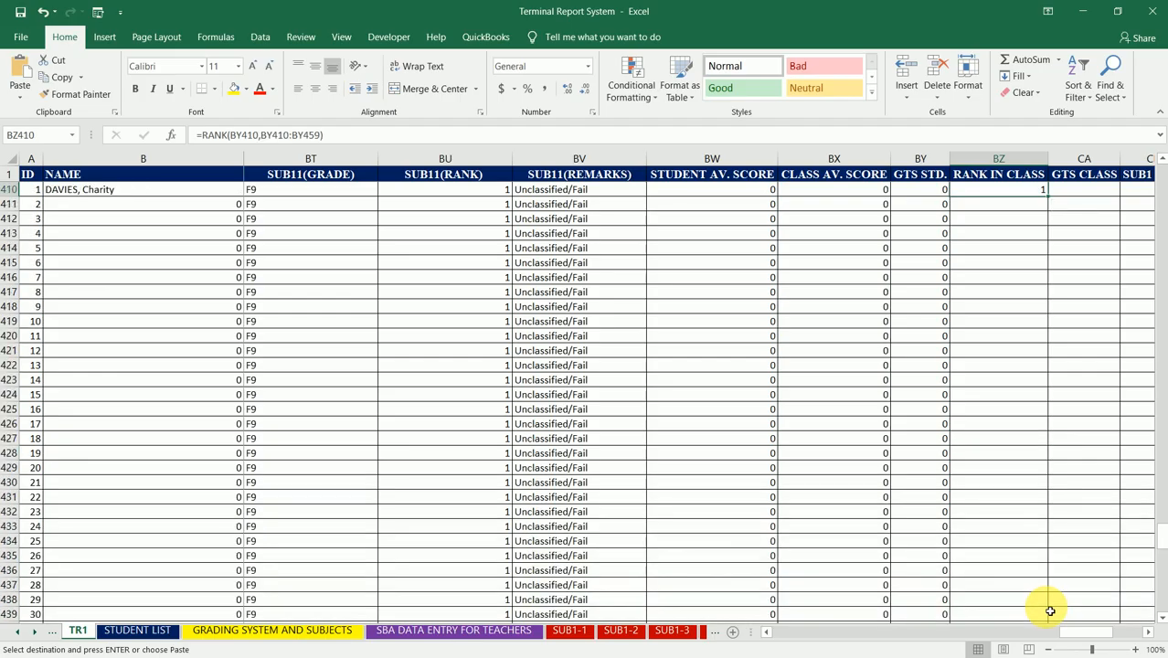
pyautogui.press('Down')
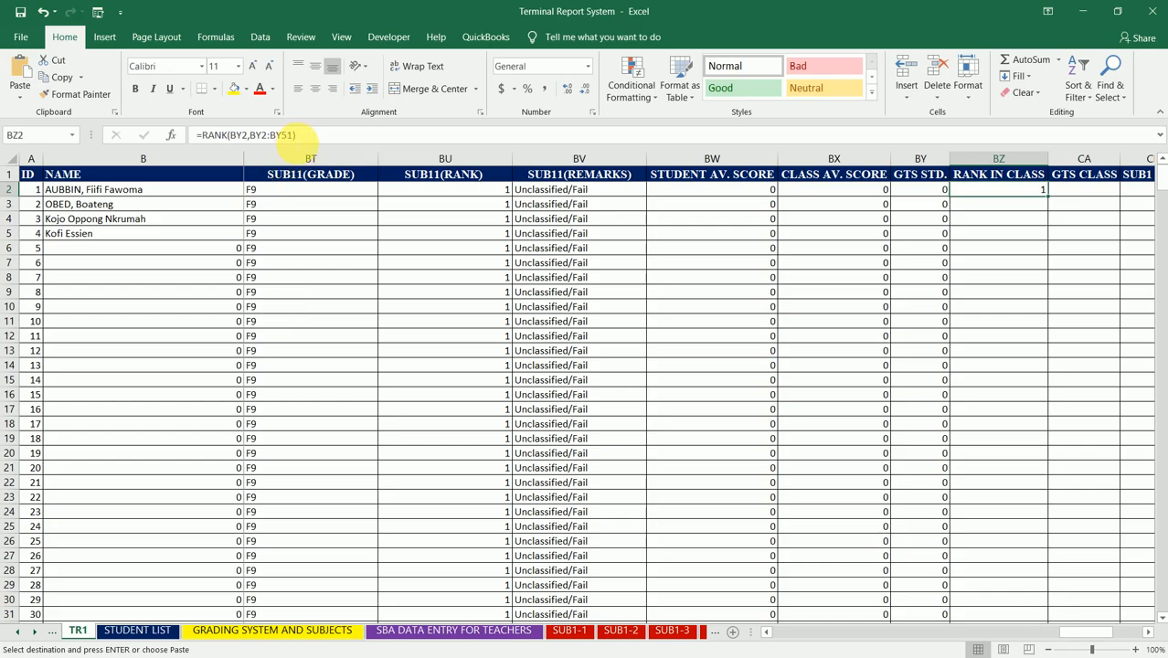
pyautogui.moveTo(302, 134); pyautogui.dragTo(252, 135)
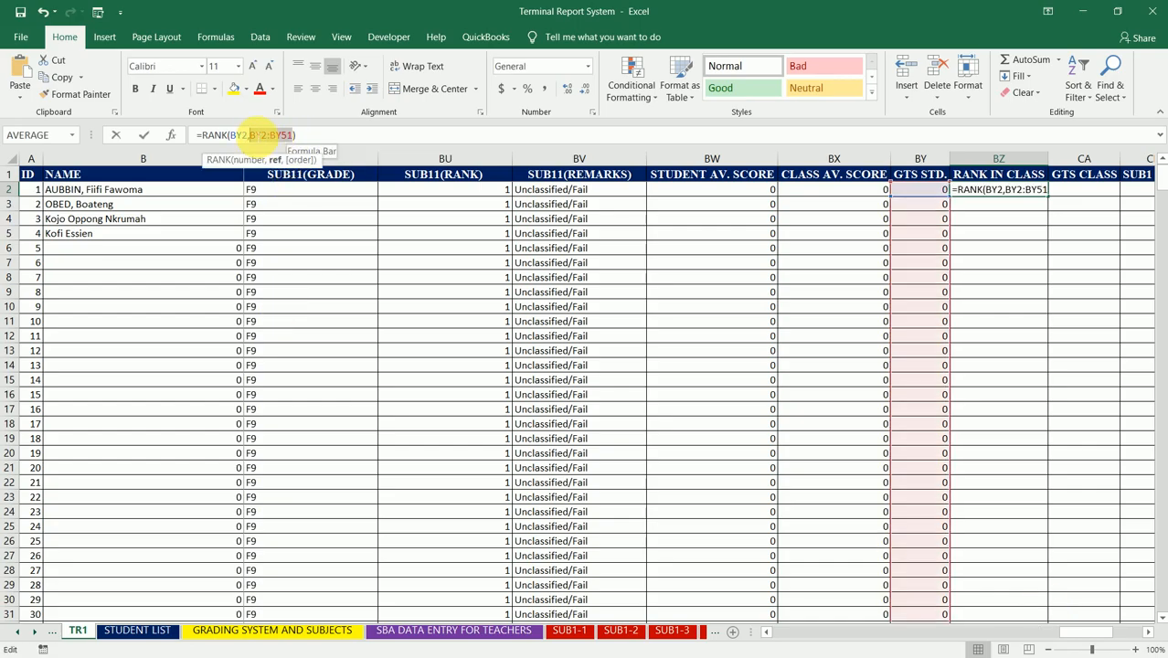
pyautogui.press('F4')
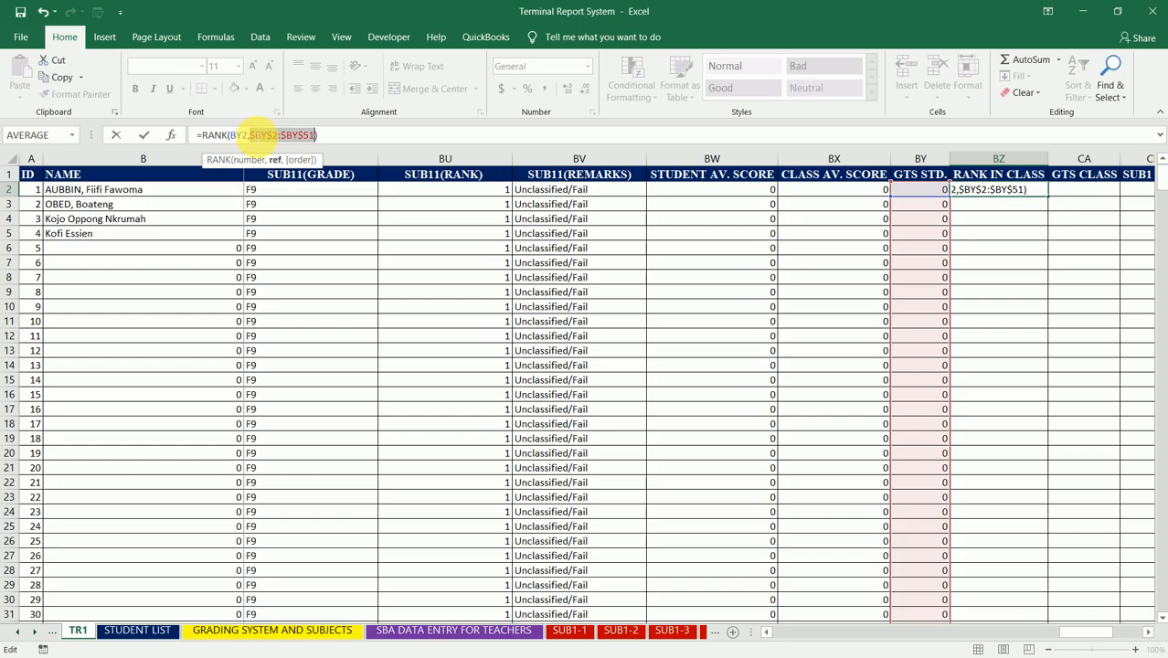
pyautogui.press('Return')
pyautogui.press('Up')
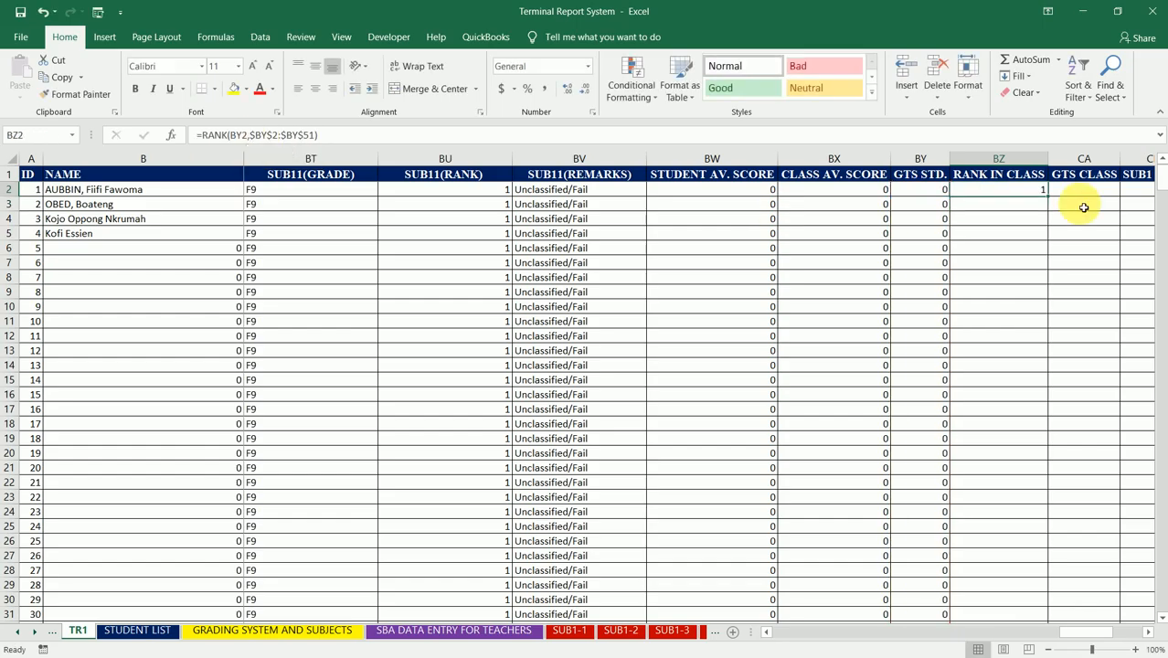
# Step: Fill the RANK formula from BZ2 down to BZ51 and inspect the copied formula in BZ49
pyautogui.moveTo(1052, 201); pyautogui.dragTo(1046, 377)
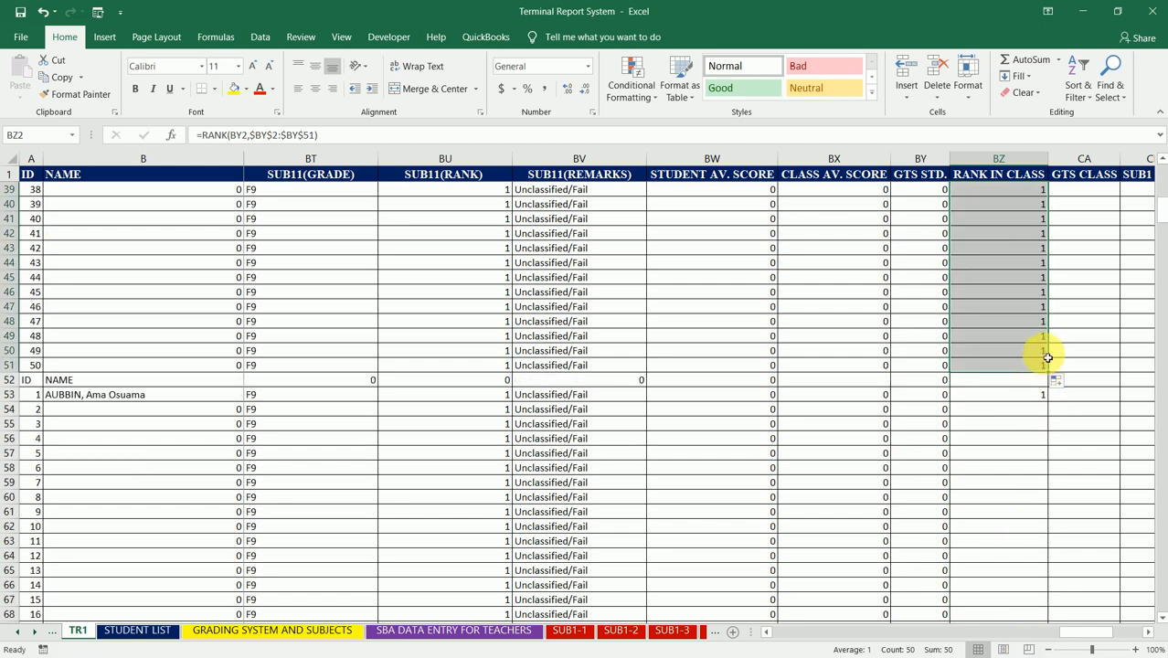
pyautogui.click(986, 333)
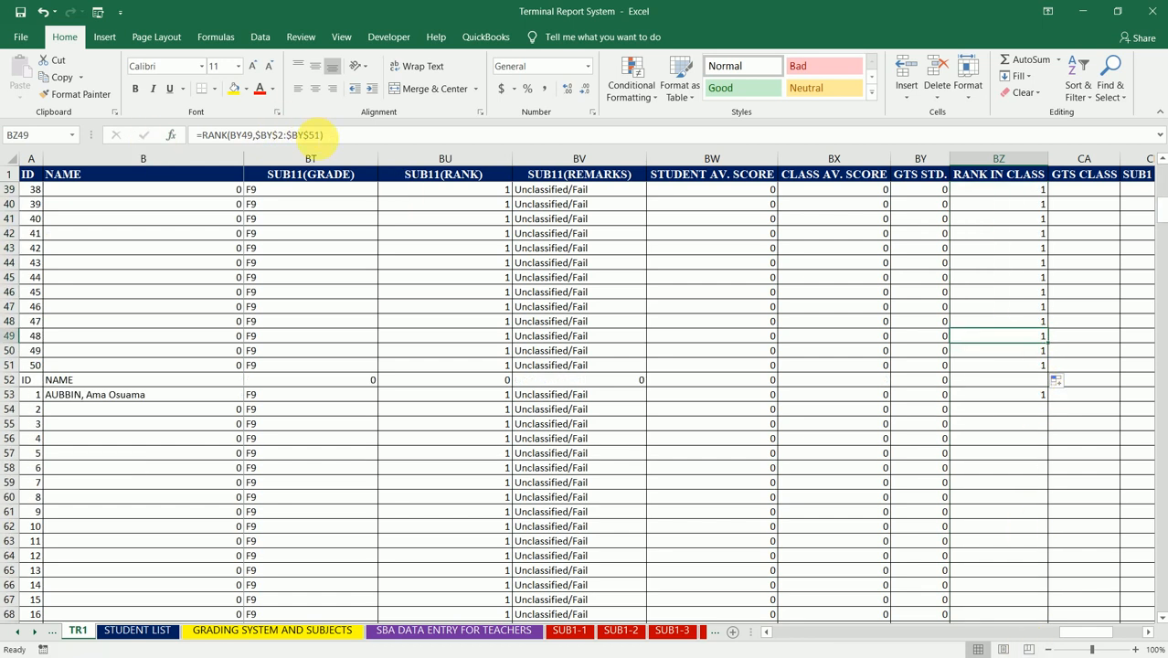
pyautogui.click(320, 136)
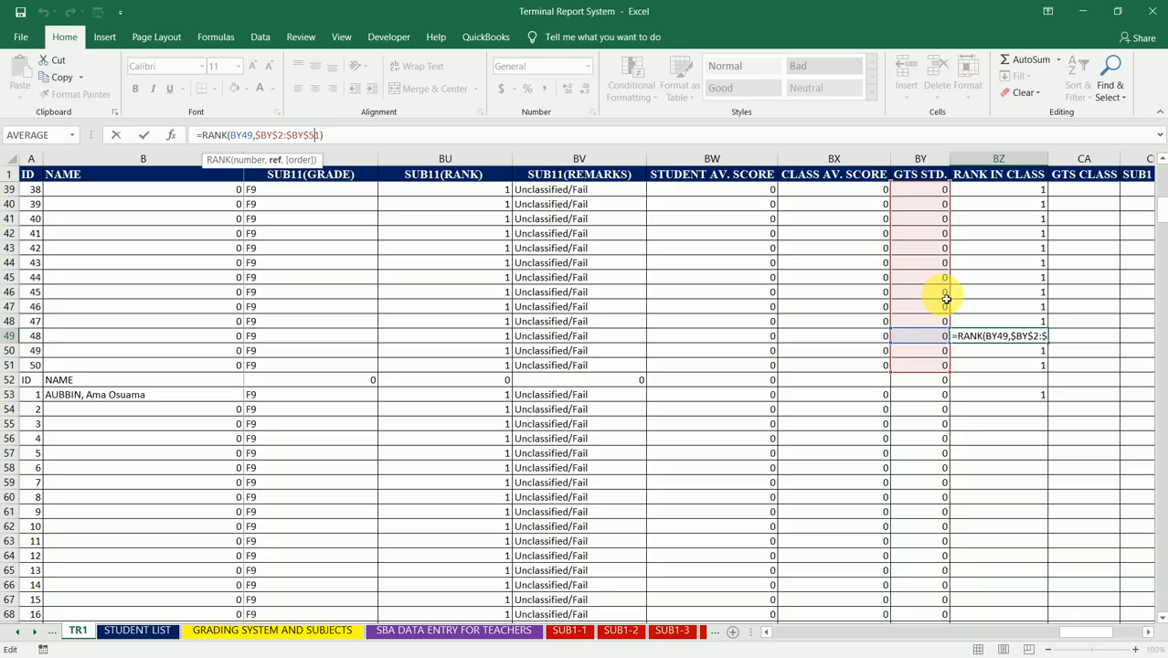
pyautogui.press('Return')
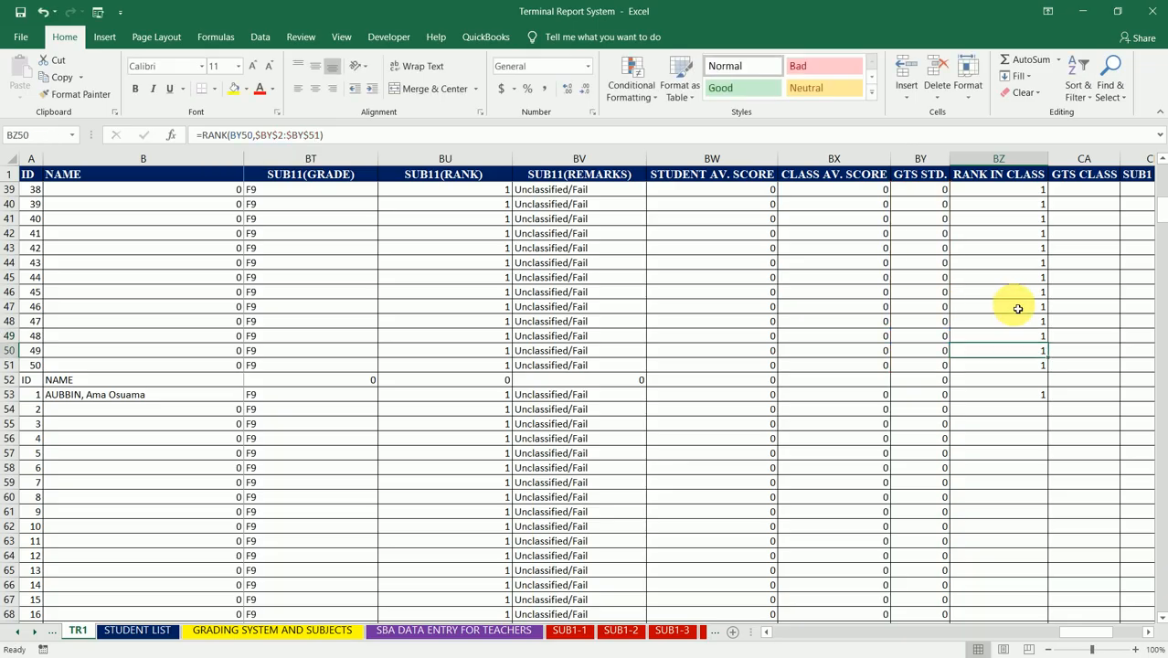
# Step: Make the RANK range in BZ53 absolute, giving =RANK(BY53,$BY$53:$BY$102) for the second class
pyautogui.press('Down')
pyautogui.press('Down')
pyautogui.press('Down')
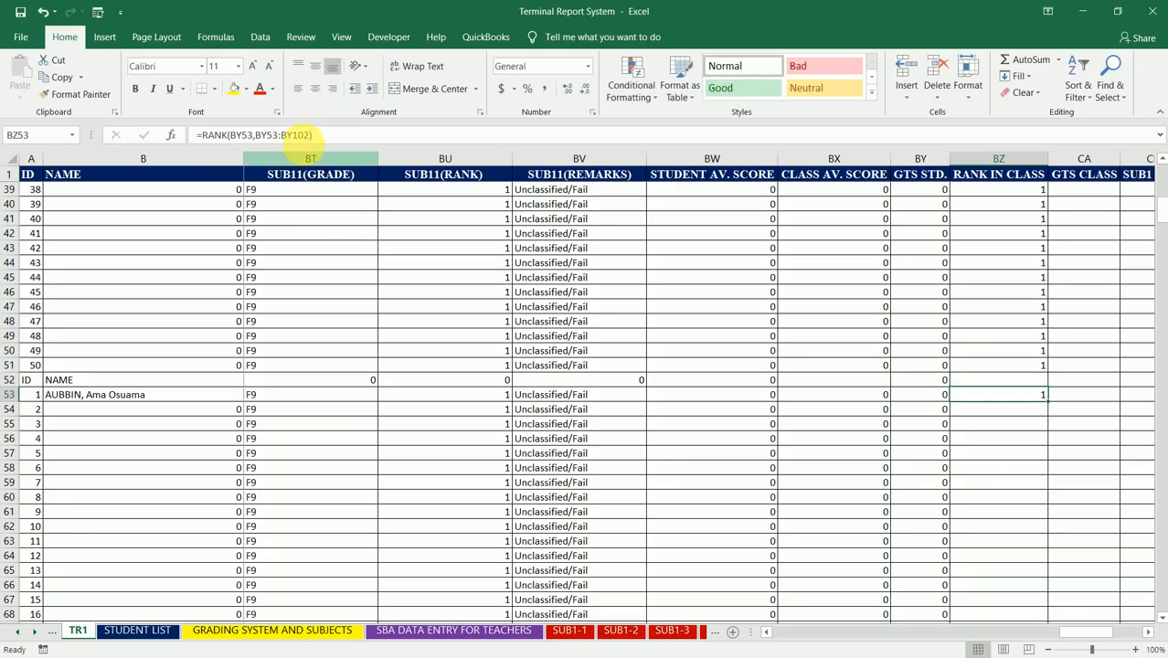
pyautogui.click(297, 134)
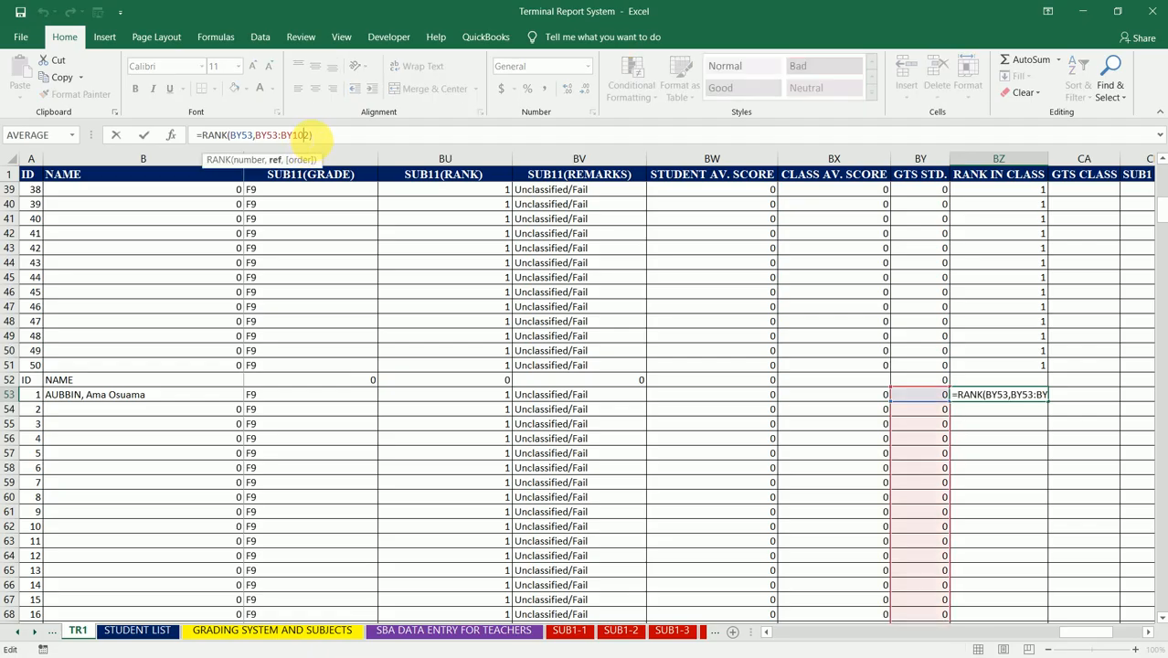
pyautogui.moveTo(307, 135); pyautogui.dragTo(257, 134)
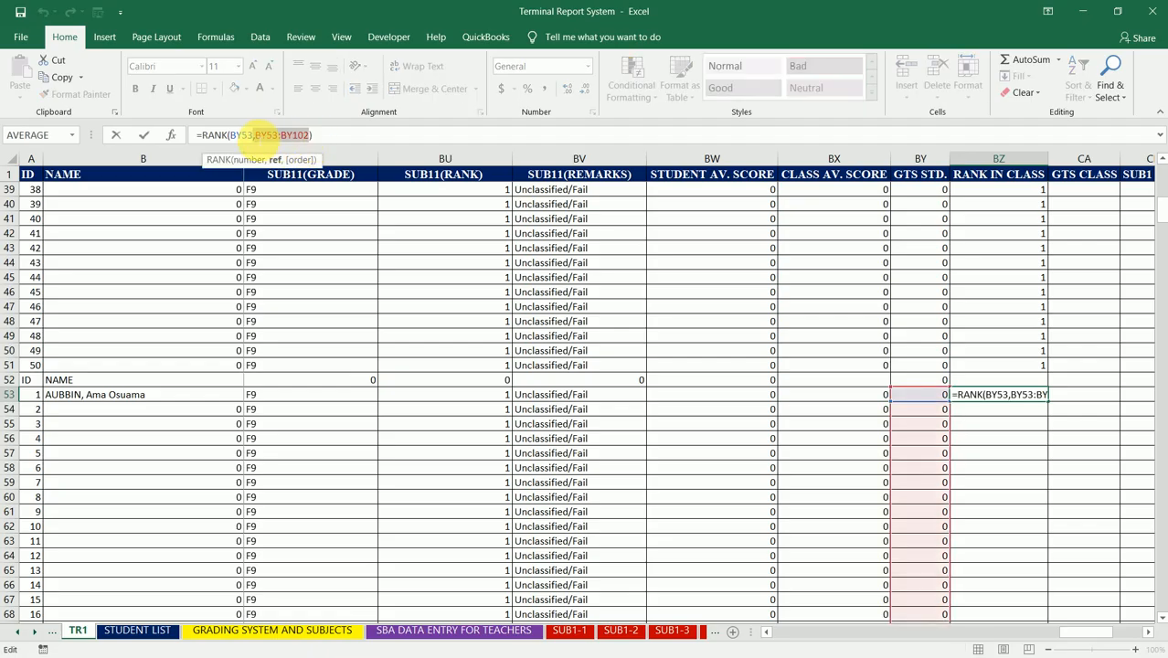
pyautogui.press('F4')
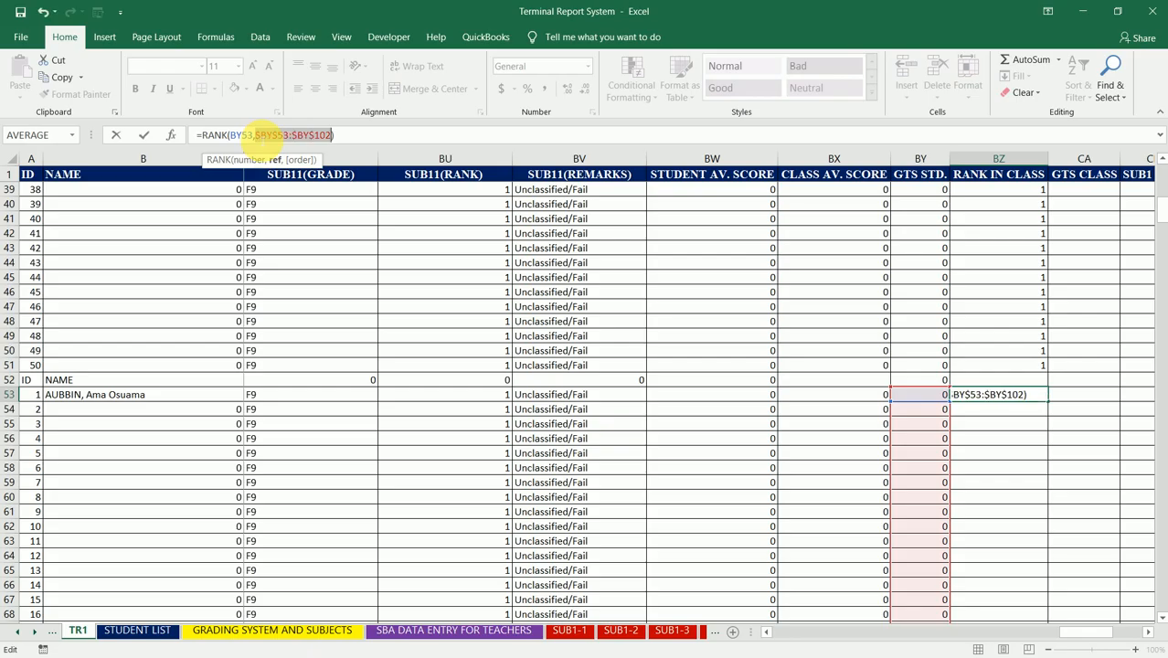
pyautogui.hotkey('ctrl', 'Return')
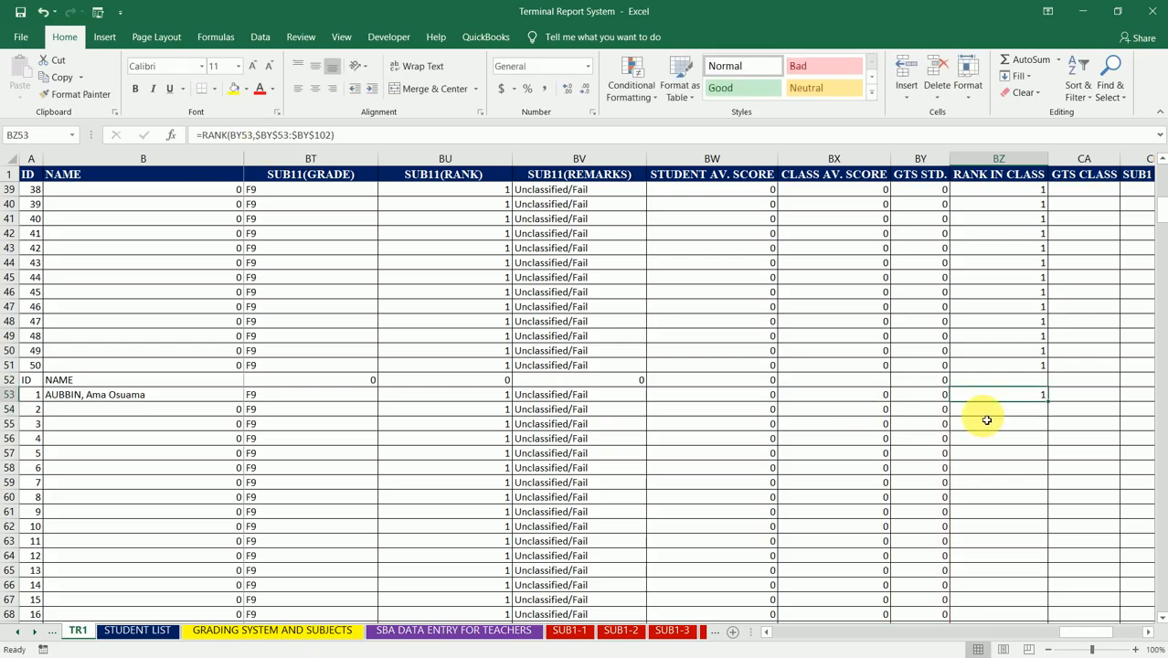
# Step: Fill the second class's RANK formula from BZ53 down to BZ102 and inspect the formula in BZ102
pyautogui.moveTo(1052, 405); pyautogui.dragTo(1039, 477)
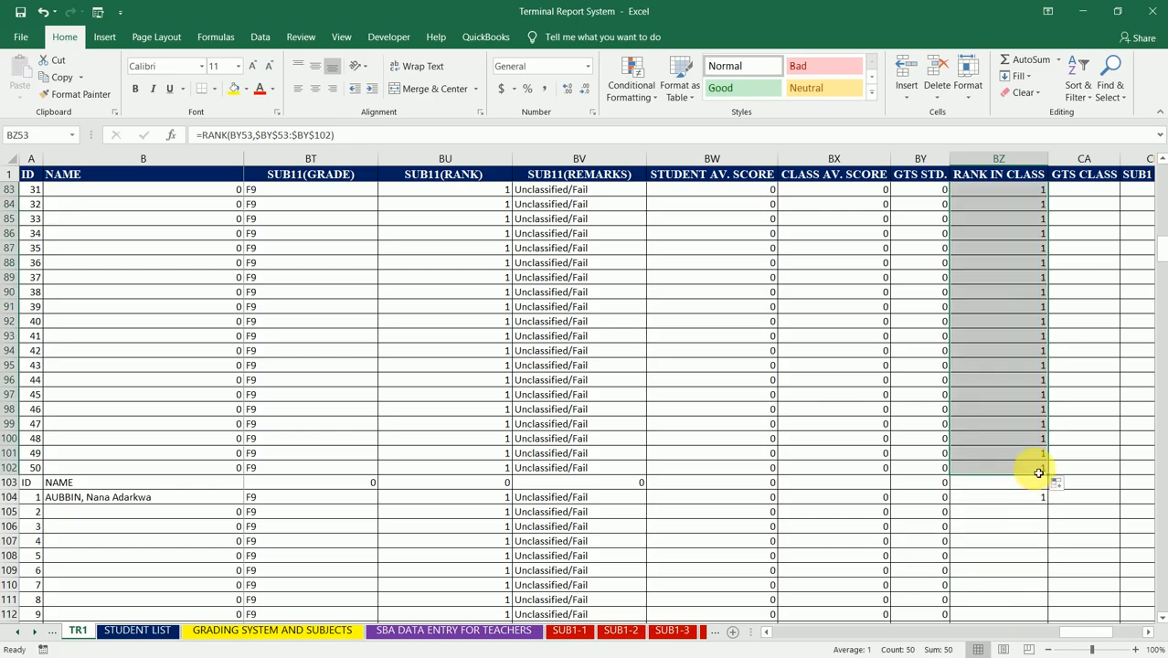
pyautogui.click(1038, 469)
pyautogui.click(297, 134)
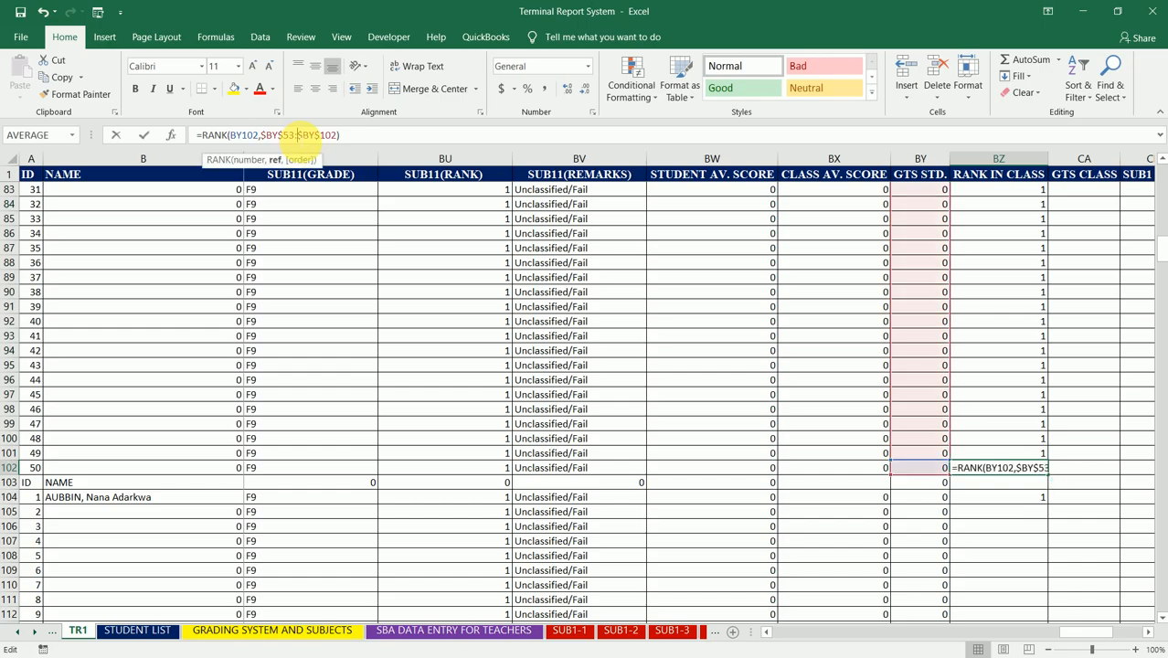
pyautogui.press('Return')
pyautogui.press('Return')
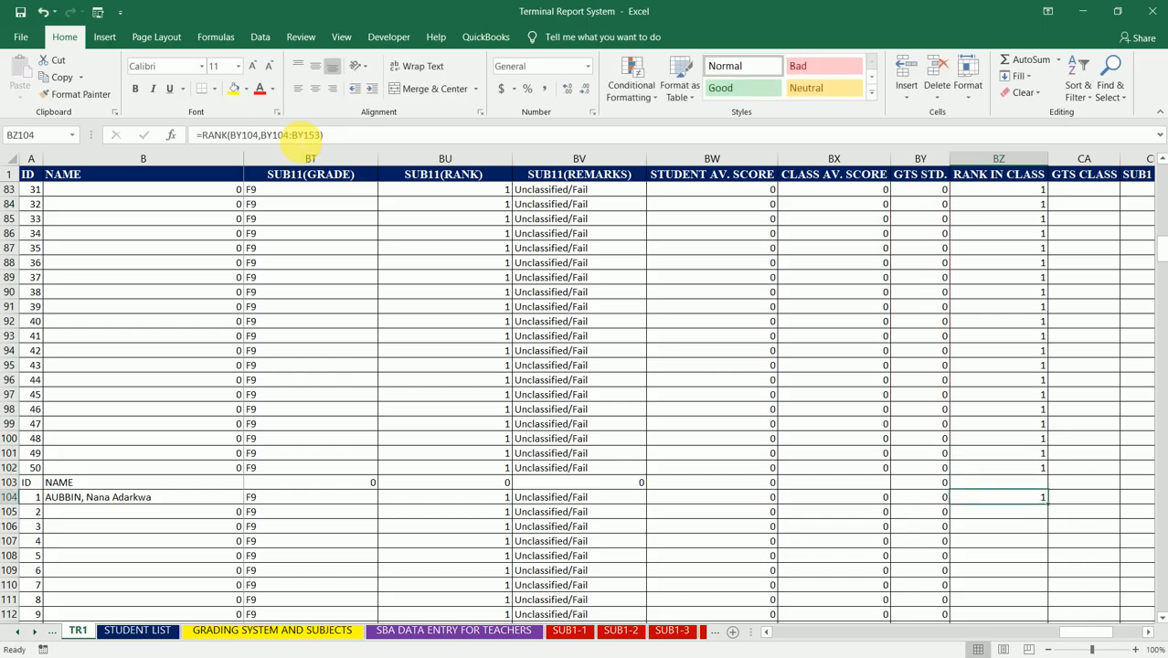
# Step: Make the RANK range in BZ104 absolute, giving =RANK(BY104,$BY$104:$BY$153) for the third class
pyautogui.click(281, 134)
pyautogui.moveTo(260, 134); pyautogui.dragTo(304, 135)
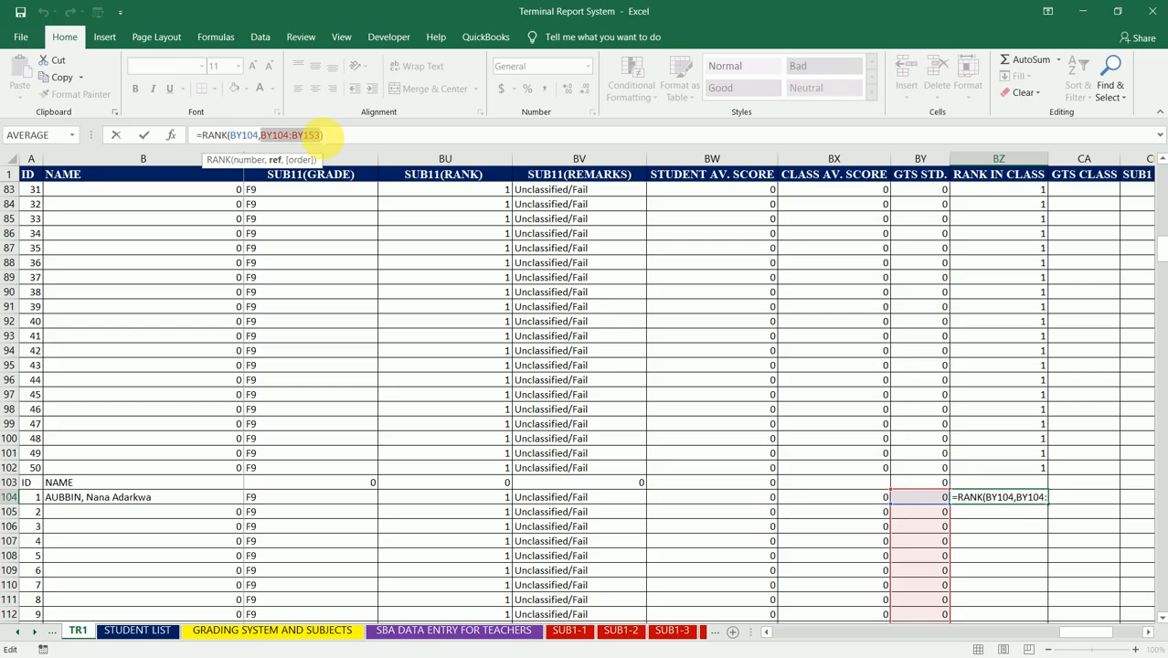
pyautogui.press('F4')
pyautogui.press('Return')
pyautogui.press('Up')
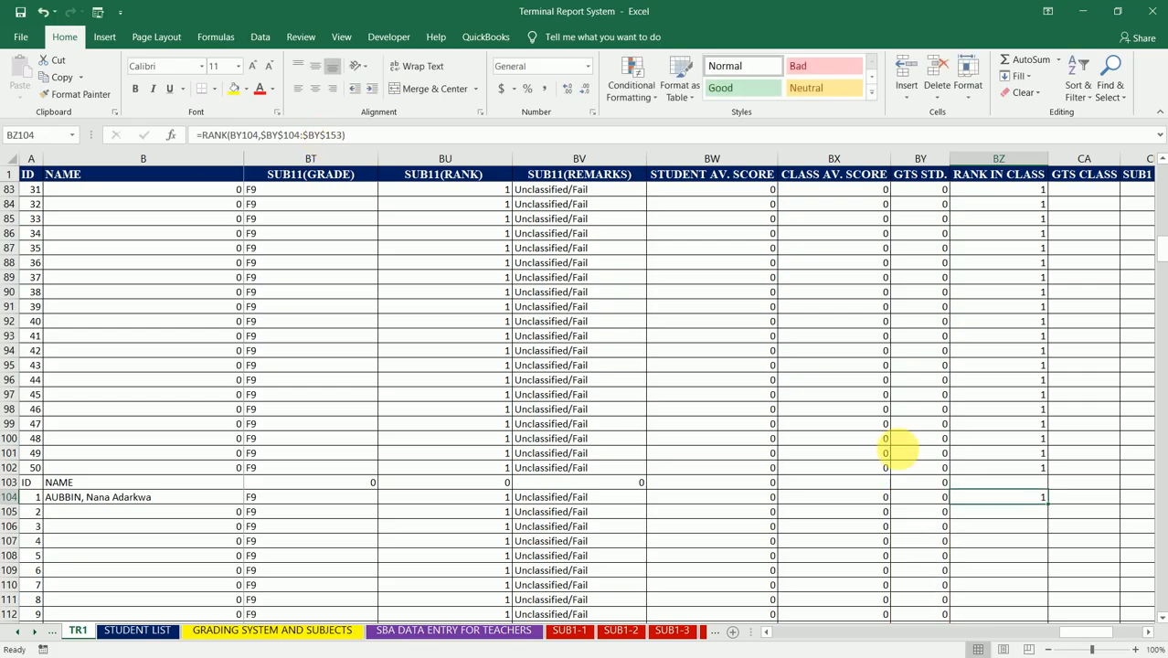
# Step: Fill the third class's RANK formula from BZ104 down to BZ153 and review the formula in BZ104
pyautogui.moveTo(1046, 503); pyautogui.dragTo(1036, 435)
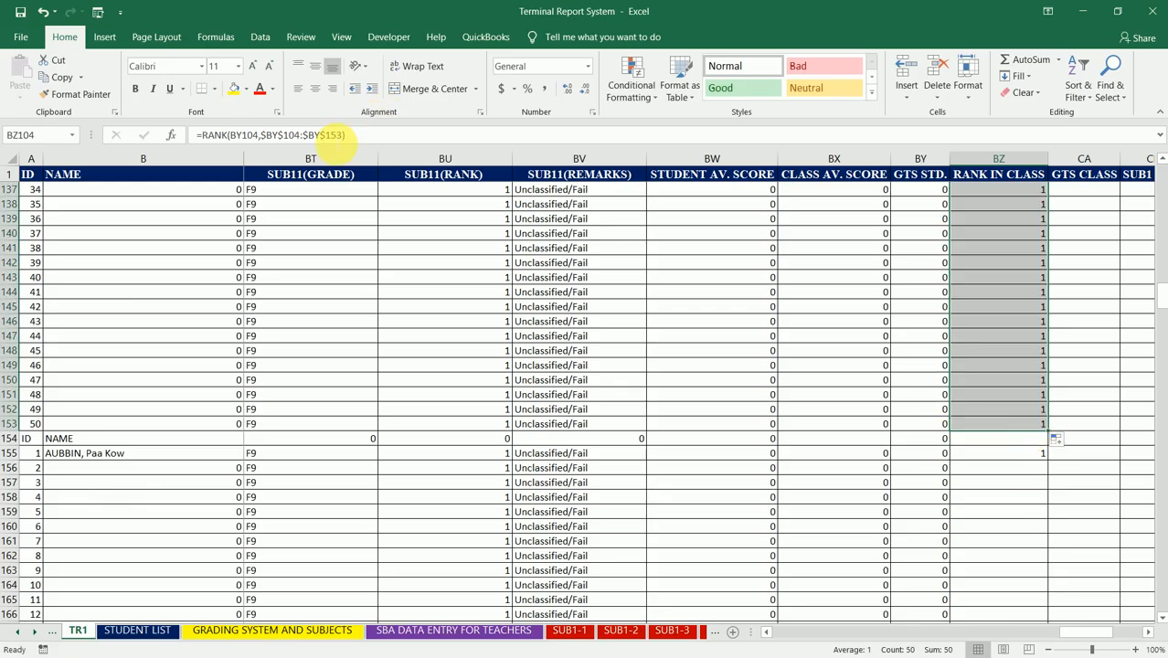
pyautogui.click(343, 136)
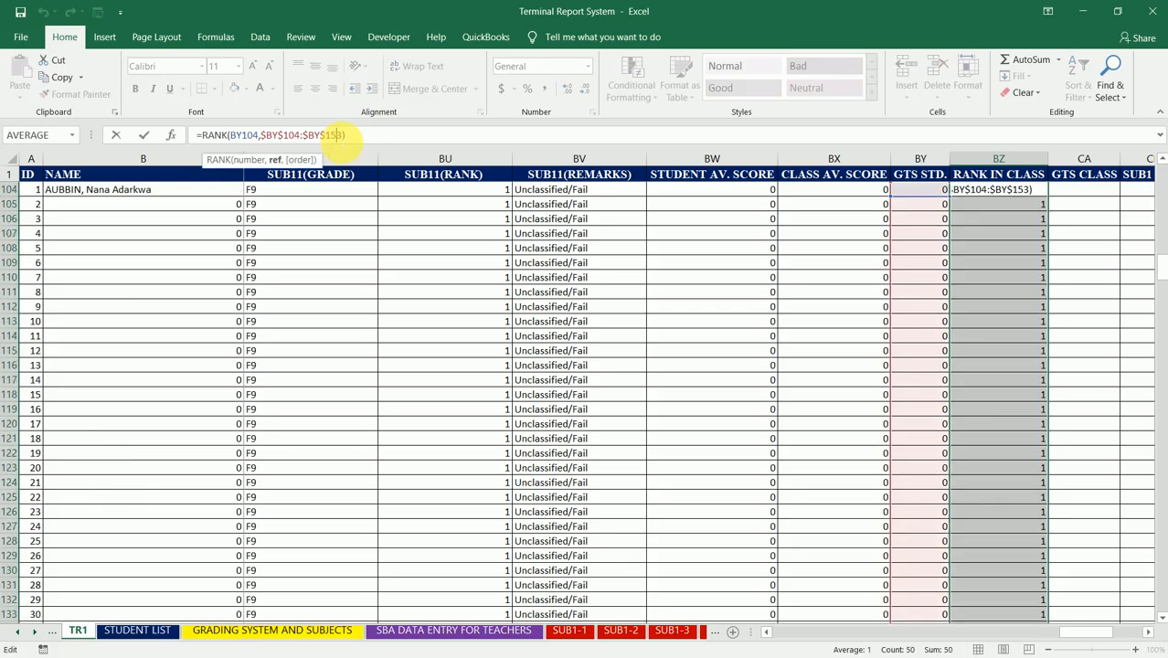
pyautogui.hotkey('ctrl', 'Return')
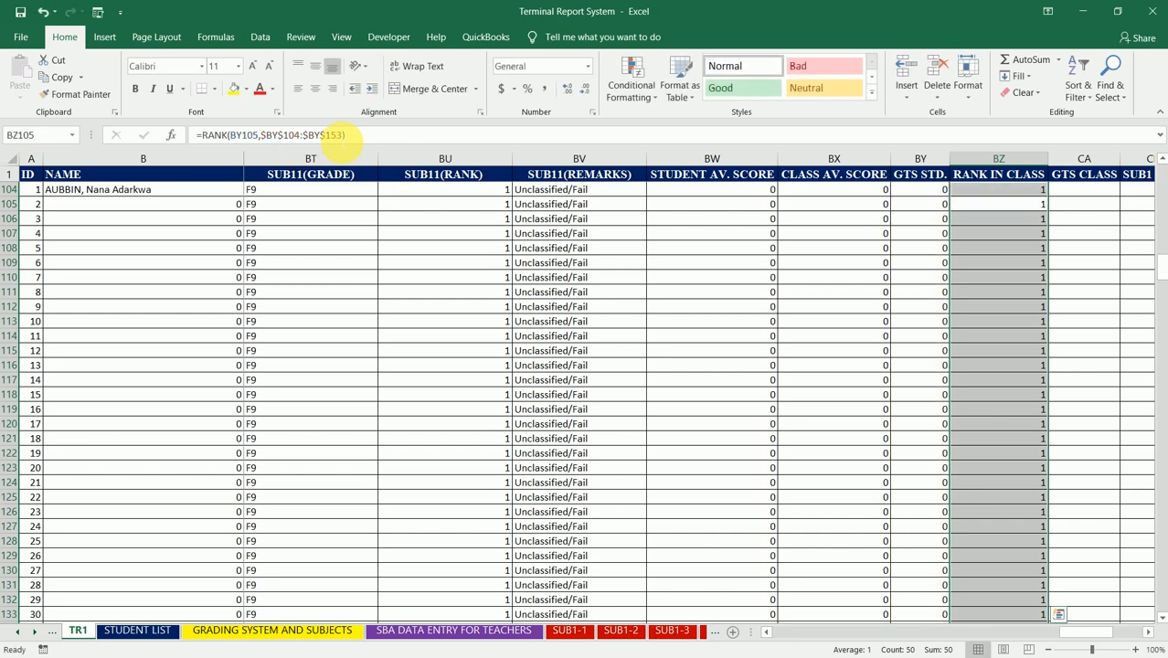
# Step: Examine the references of the RANK formula in BZ153, the last row of the third class
pyautogui.press('Down')
pyautogui.press('Down')
pyautogui.press('Down')
pyautogui.press('Down')
pyautogui.press('Down')
pyautogui.press('Down')
pyautogui.press('Down')
pyautogui.press('Down')
pyautogui.press('Down')
pyautogui.press('Down')
pyautogui.press('Down')
pyautogui.press('Down')
pyautogui.press('Down')
pyautogui.press('Down')
pyautogui.press('Down')
pyautogui.press('Down')
pyautogui.press('Down')
pyautogui.press('Down')
pyautogui.press('Down')
pyautogui.press('Down')
pyautogui.press('Down')
pyautogui.press('Down')
pyautogui.press('Down')
pyautogui.press('Down')
pyautogui.press('Down')
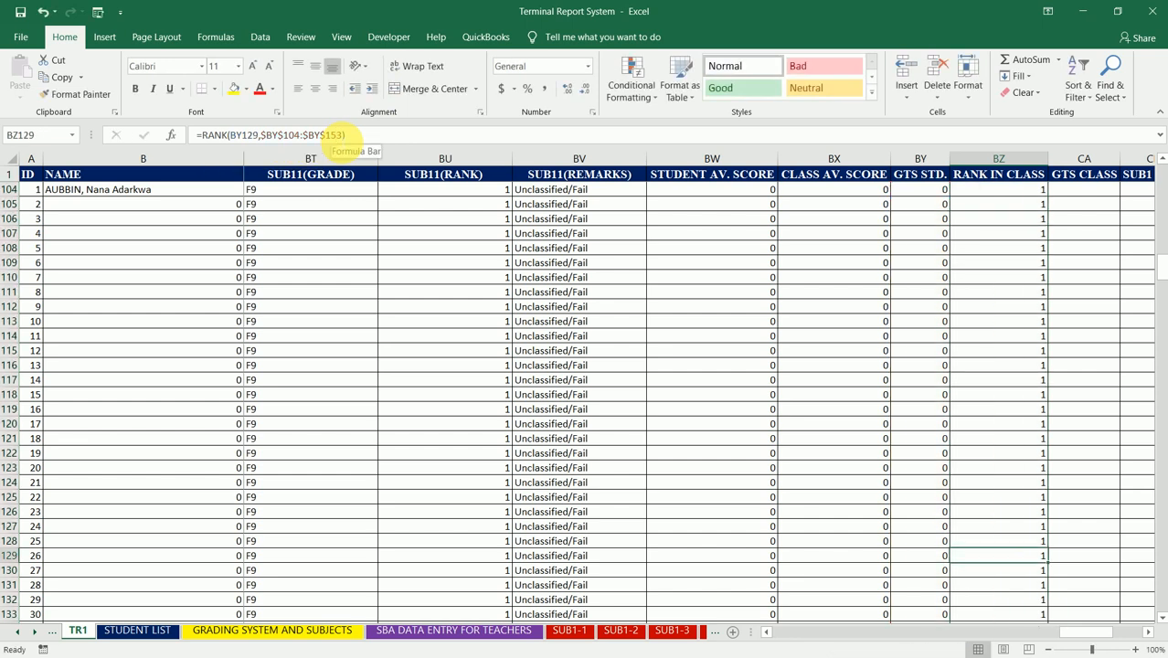
pyautogui.press('Down')
pyautogui.press('Down')
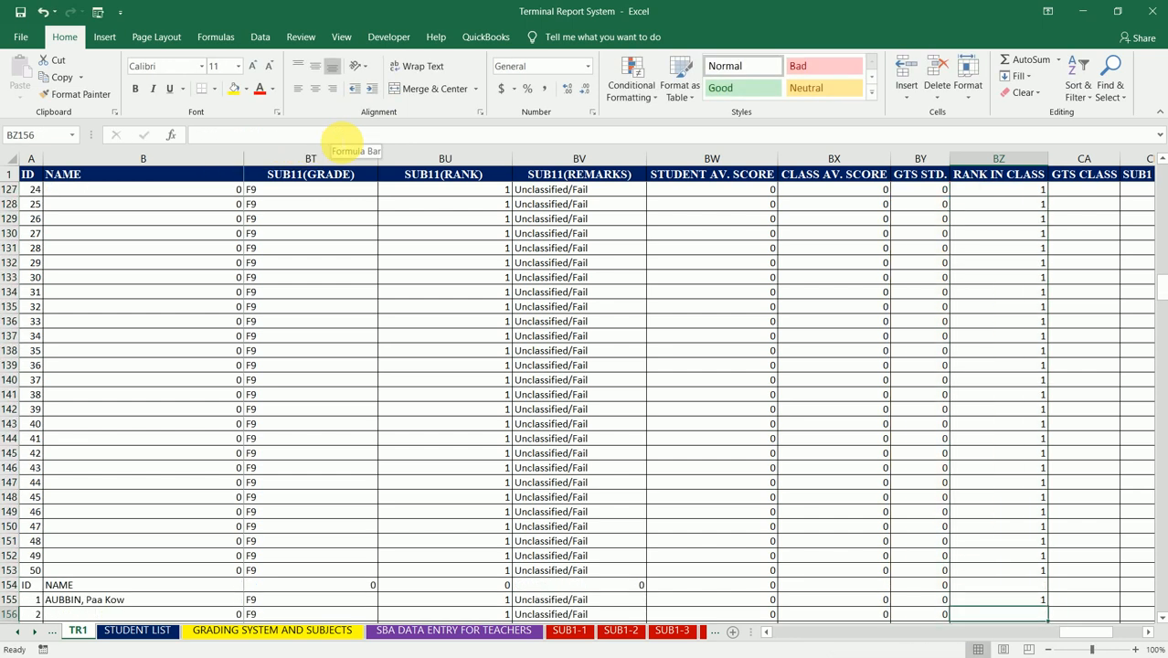
pyautogui.press('Up')
pyautogui.press('Up')
pyautogui.press('Up')
pyautogui.click(326, 135)
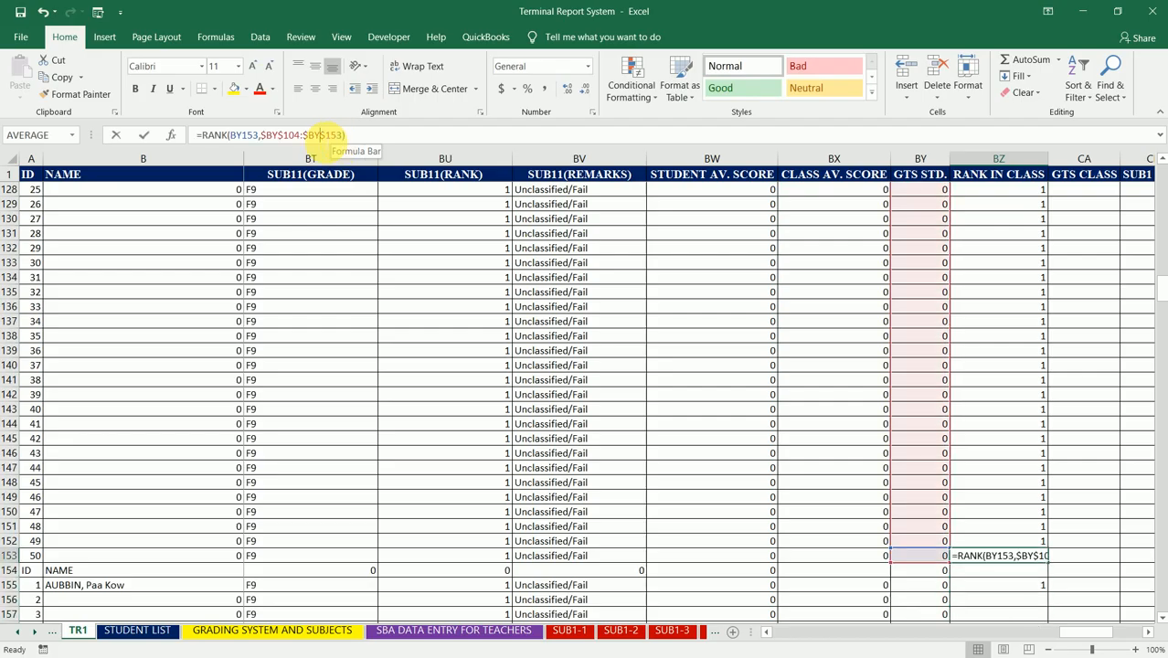
pyautogui.press('Return')
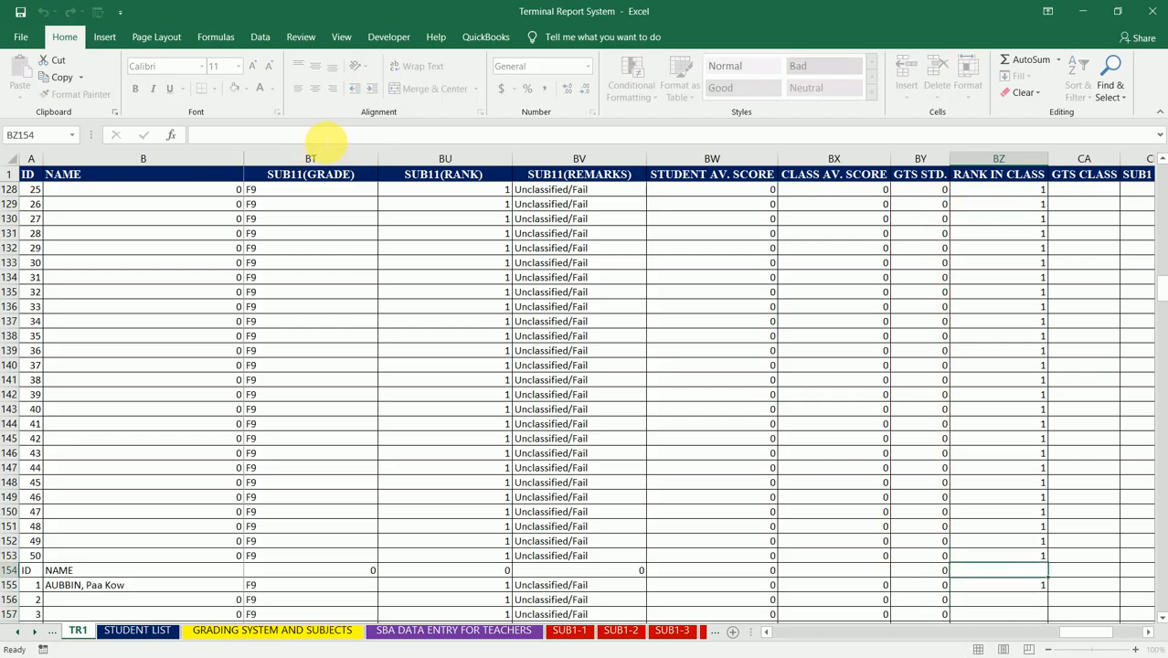
# Step: Make the RANK range in BZ155 absolute, giving =RANK(BY155,$BY$155:$BY$204) for the fourth class
pyautogui.press('Down')
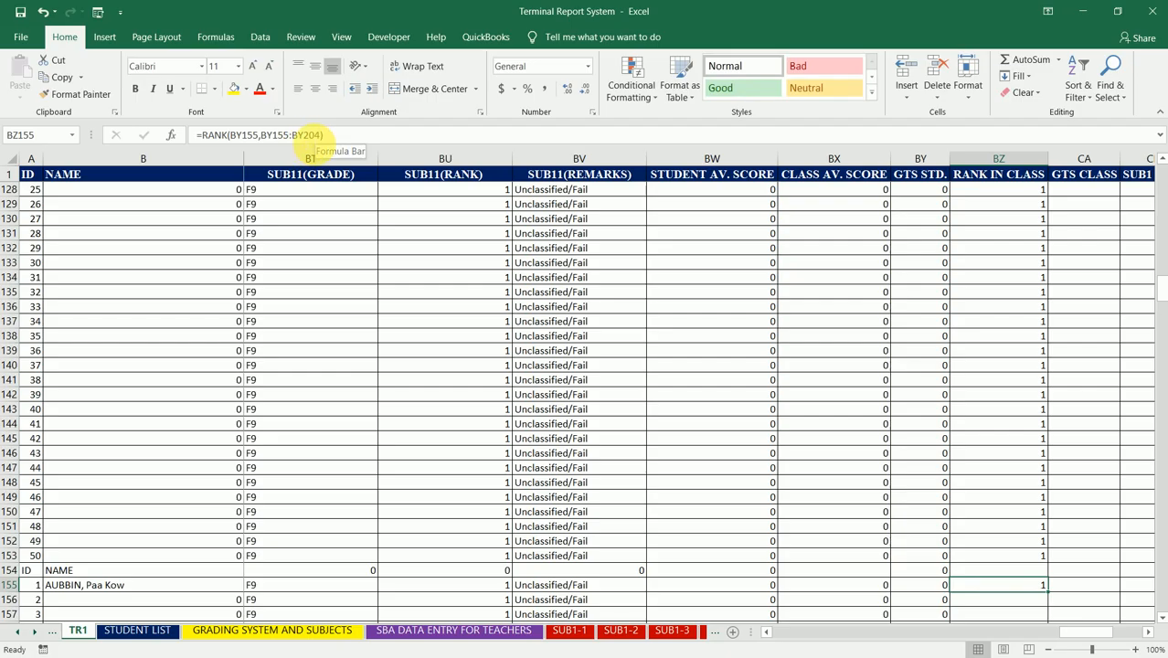
pyautogui.click(309, 134)
pyautogui.moveTo(327, 134); pyautogui.dragTo(274, 134)
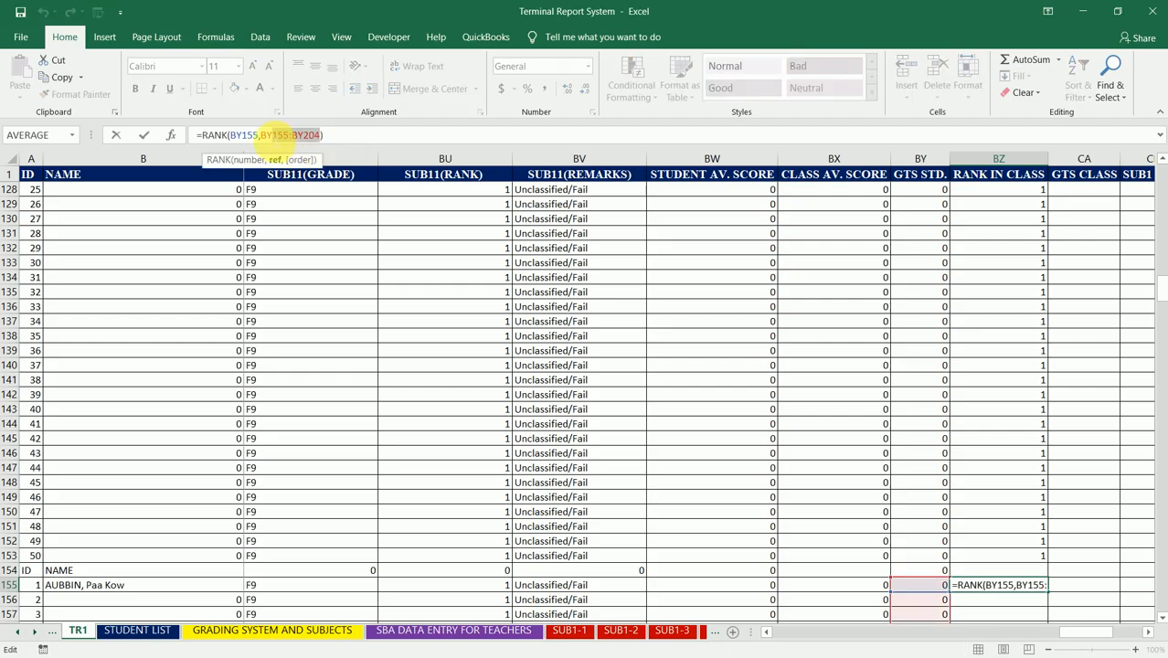
pyautogui.press('F4')
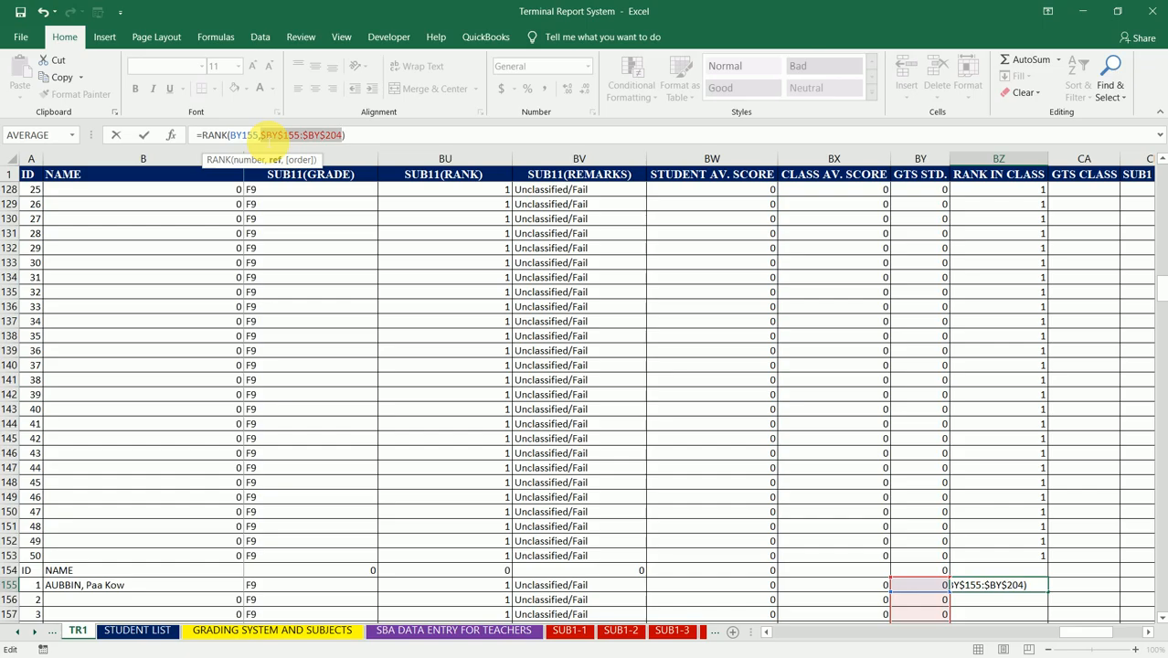
pyautogui.hotkey('ctrl', 'Return')
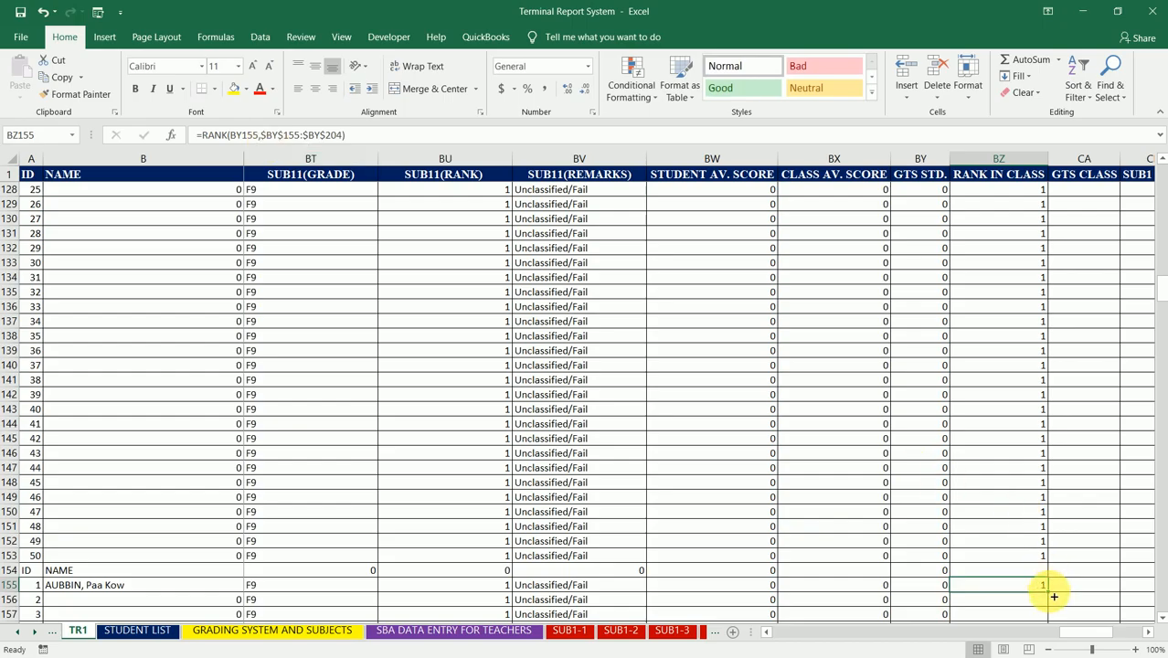
# Step: Fill the fourth class's RANK formula from BZ155 down to BZ204 and inspect the references in BZ204
pyautogui.moveTo(1053, 595); pyautogui.dragTo(1049, 509)
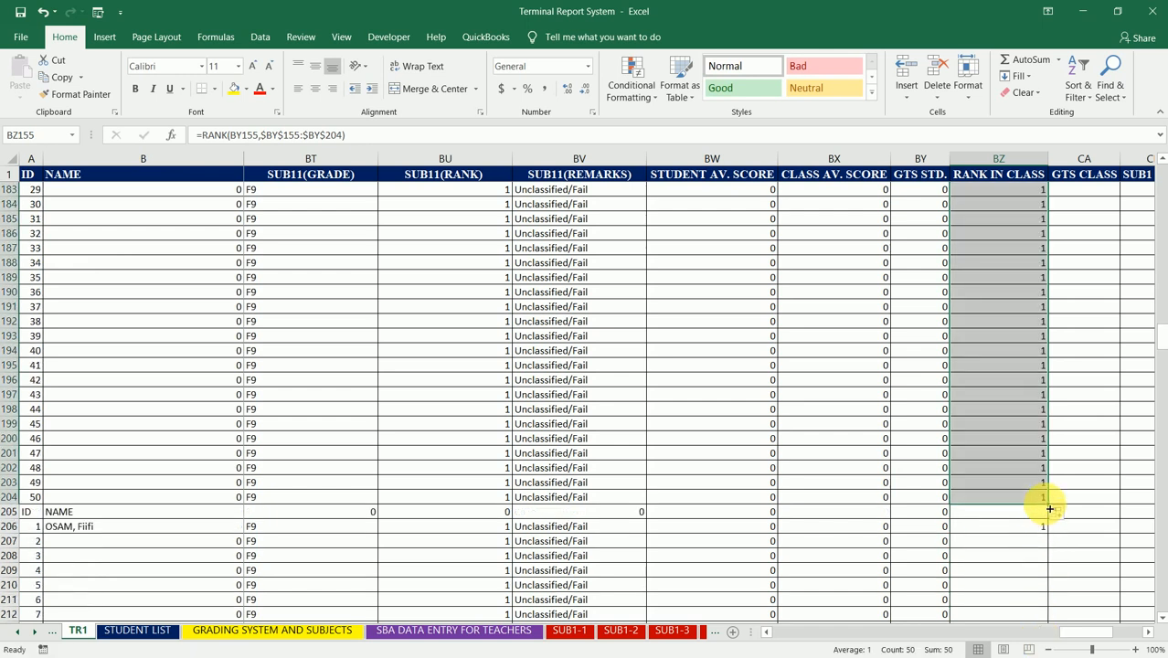
pyautogui.click(1011, 502)
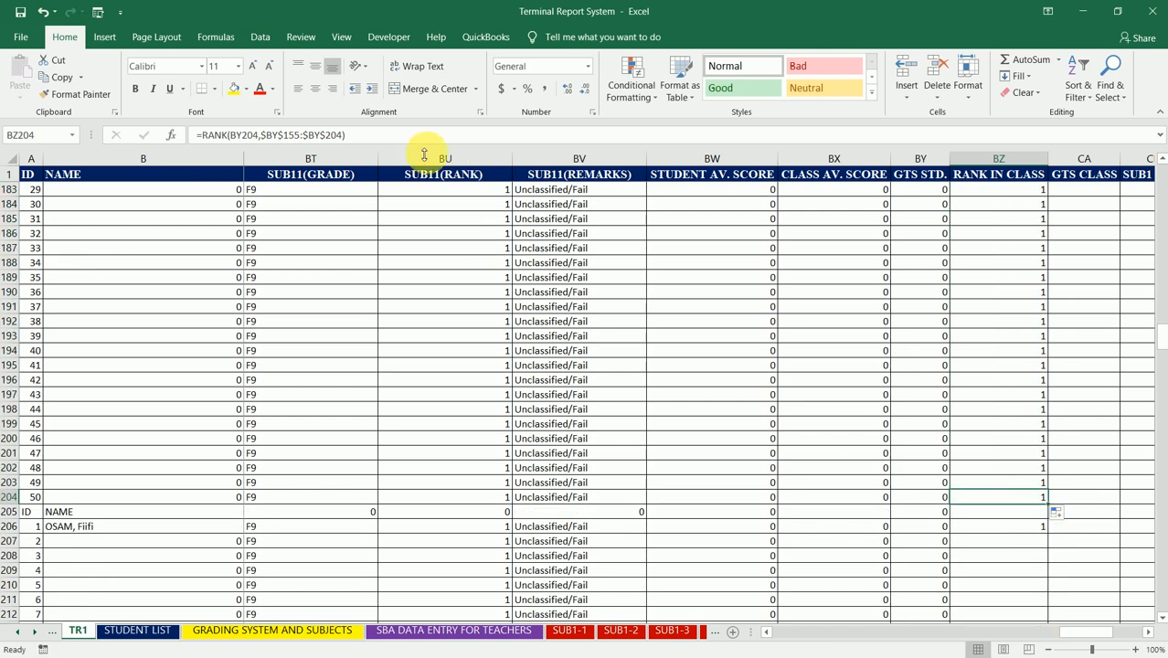
pyautogui.click(329, 135)
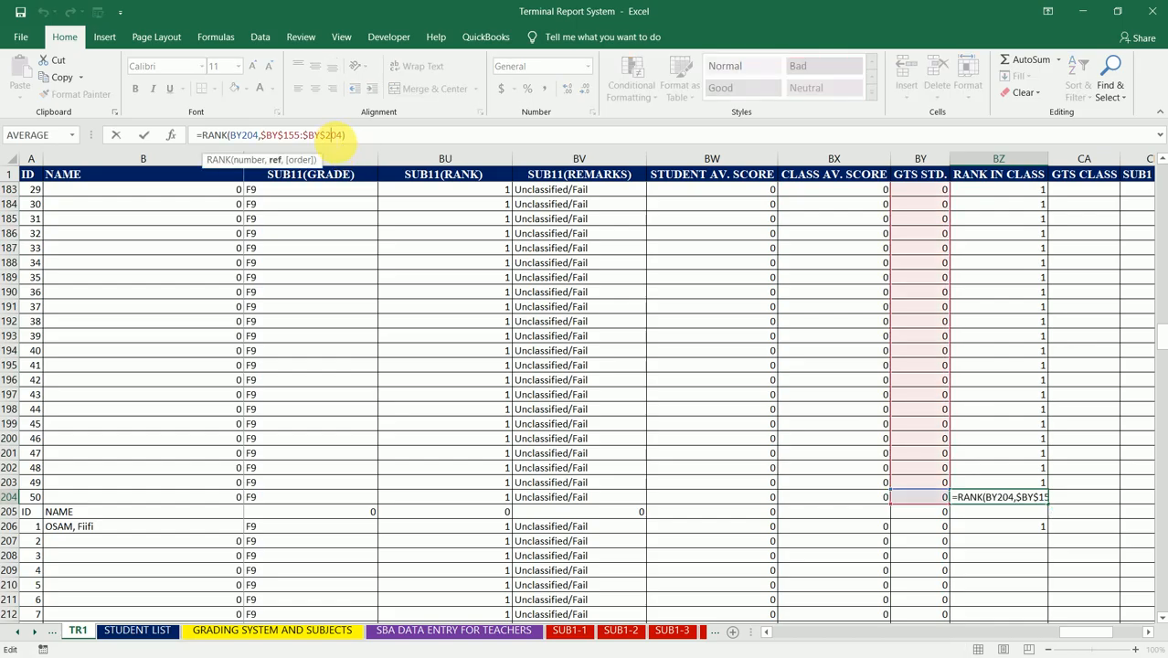
pyautogui.press('Return')
pyautogui.press('Return')
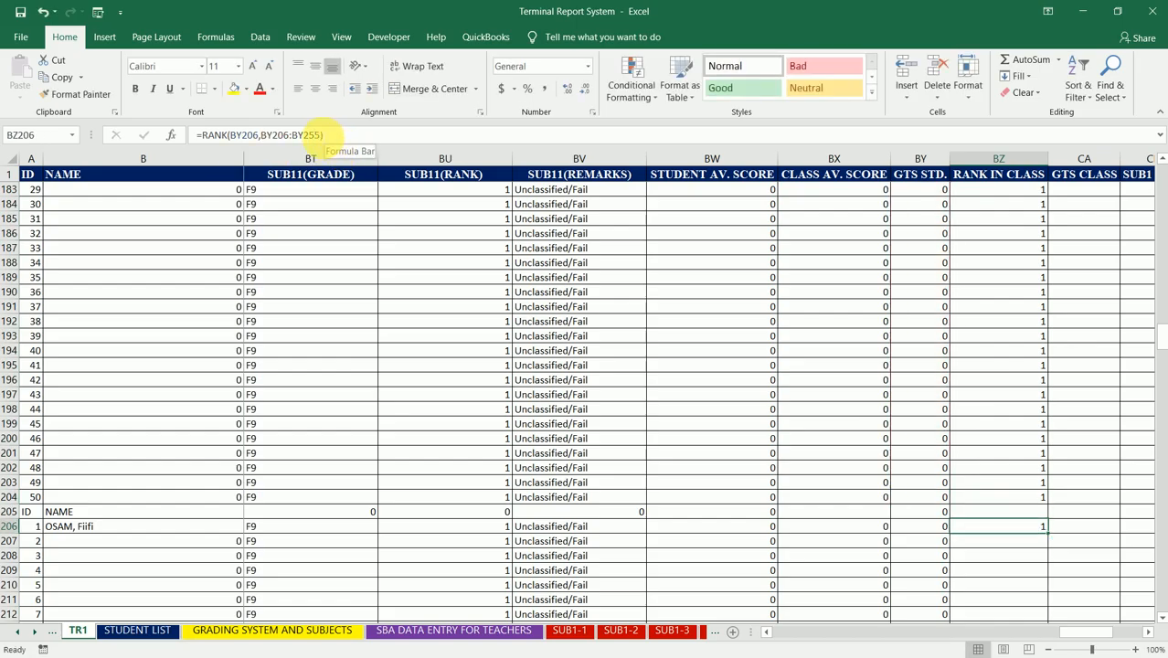
# Step: Make the fifth class's RANK range absolute in BZ206 as =RANK(BY206,$BY$206:$BY$255) and fill the formula down to BZ255
pyautogui.click(274, 134)
pyautogui.click(259, 135)
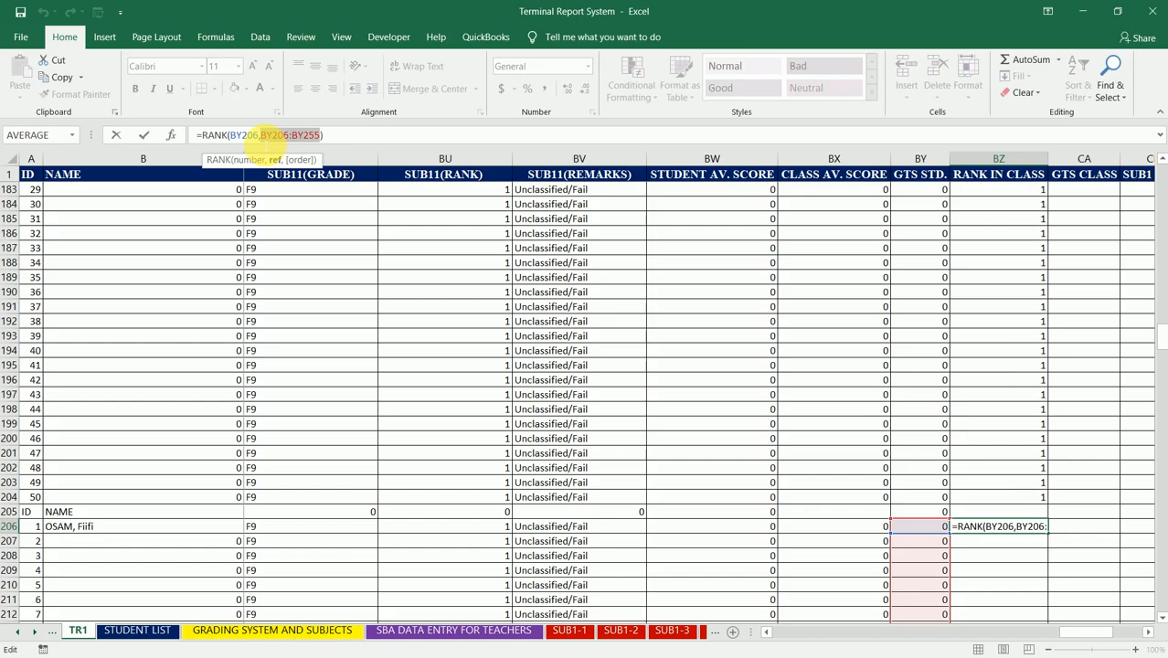
pyautogui.press('F4')
pyautogui.hotkey('ctrl', 'Return')
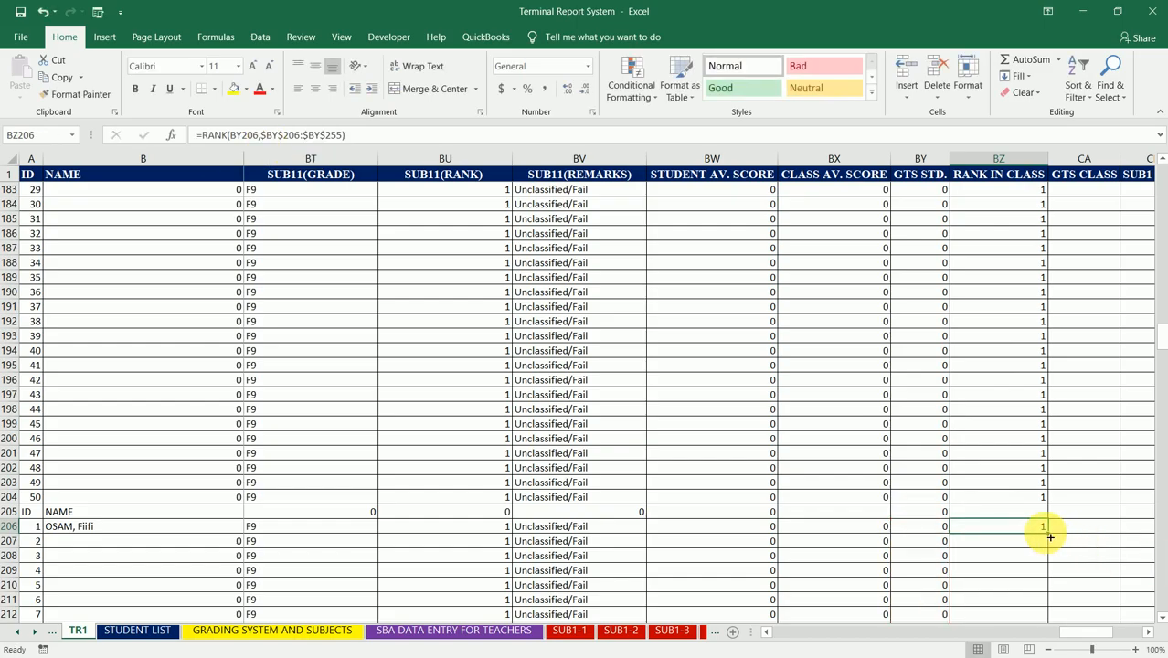
pyautogui.moveTo(1050, 537); pyautogui.dragTo(1020, 347)
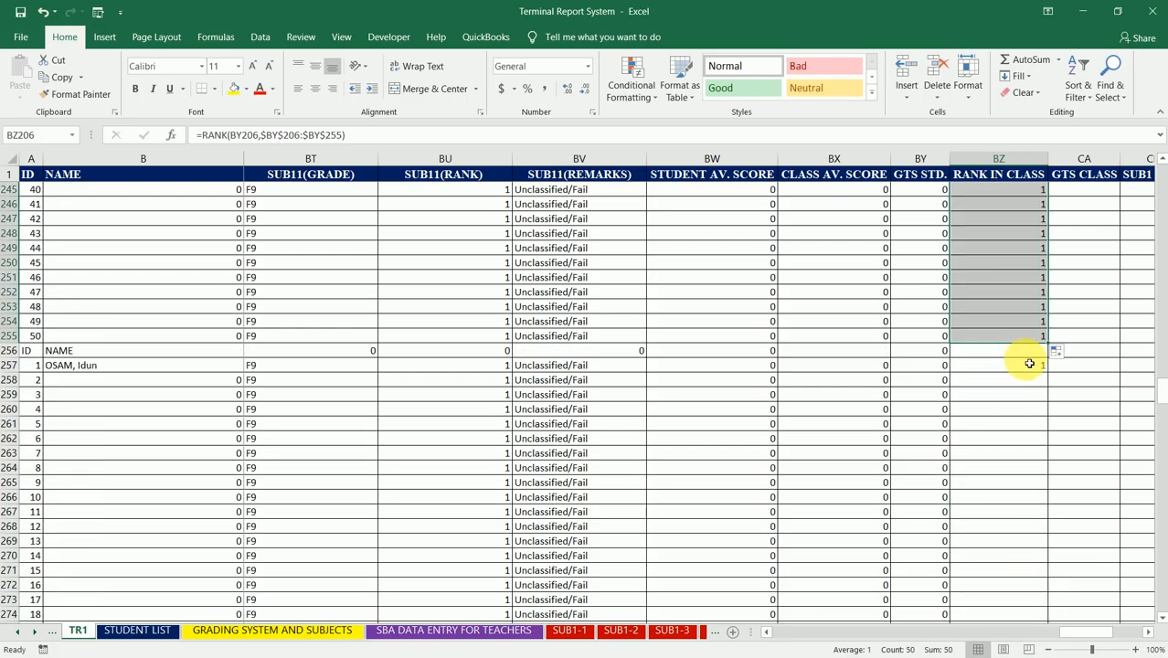
# Step: Make the RANK range in BZ257 absolute, giving =RANK(BY257,$BY$257:$BY$306) for the sixth class
pyautogui.click(1029, 364)
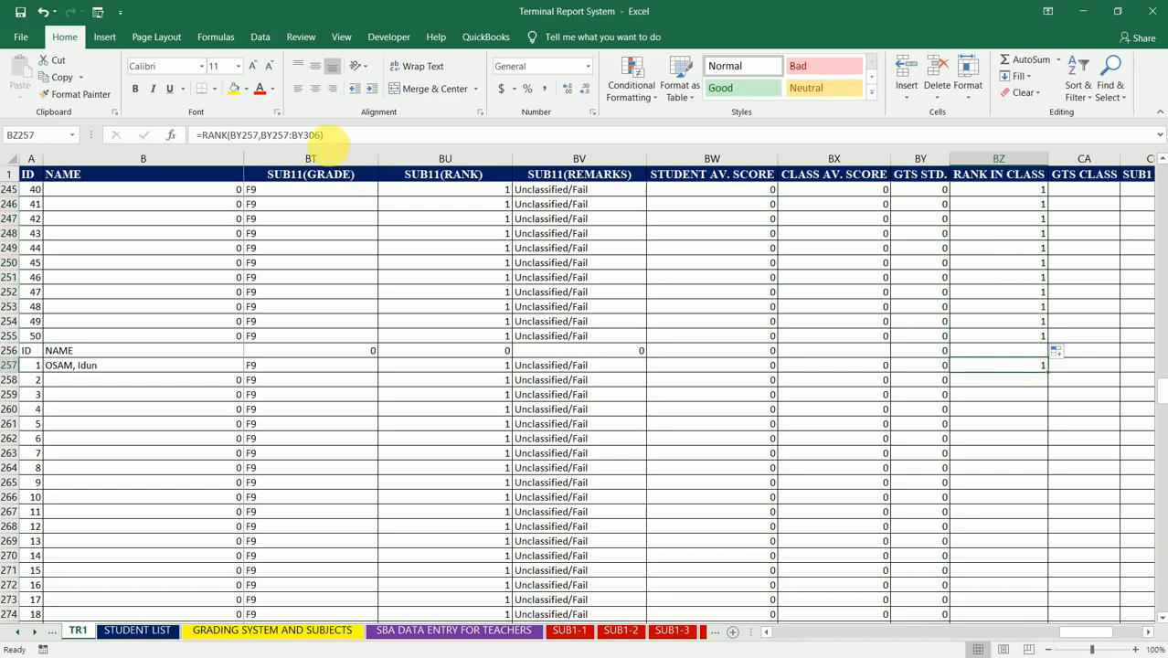
pyautogui.doubleClick(308, 136)
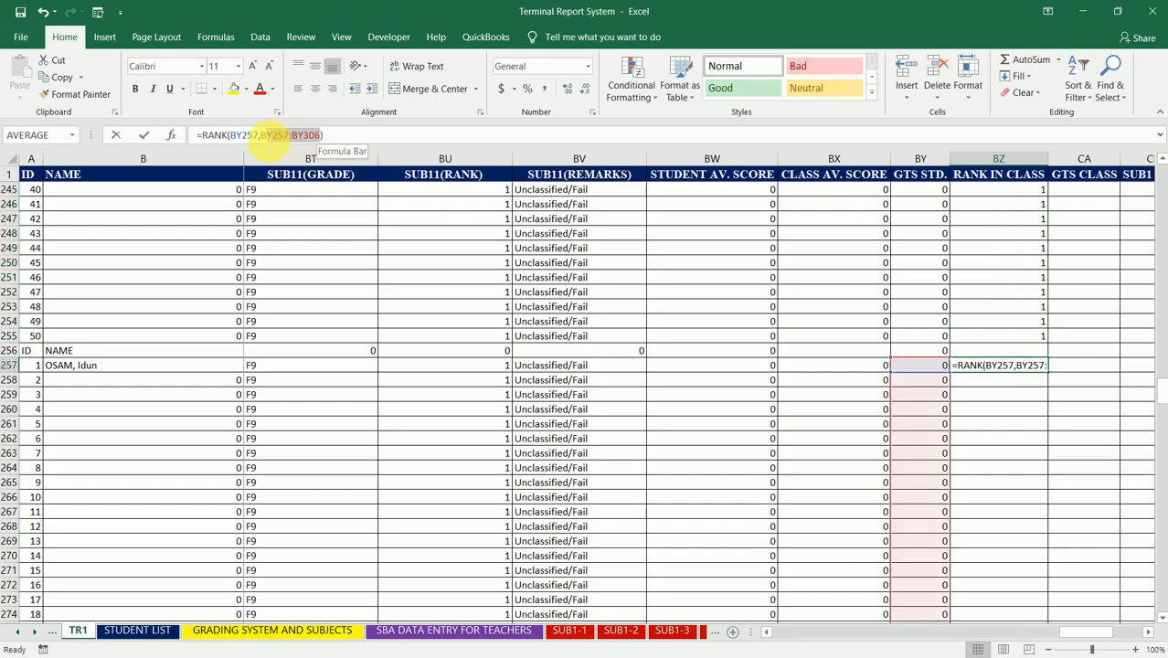
pyautogui.press('F4')
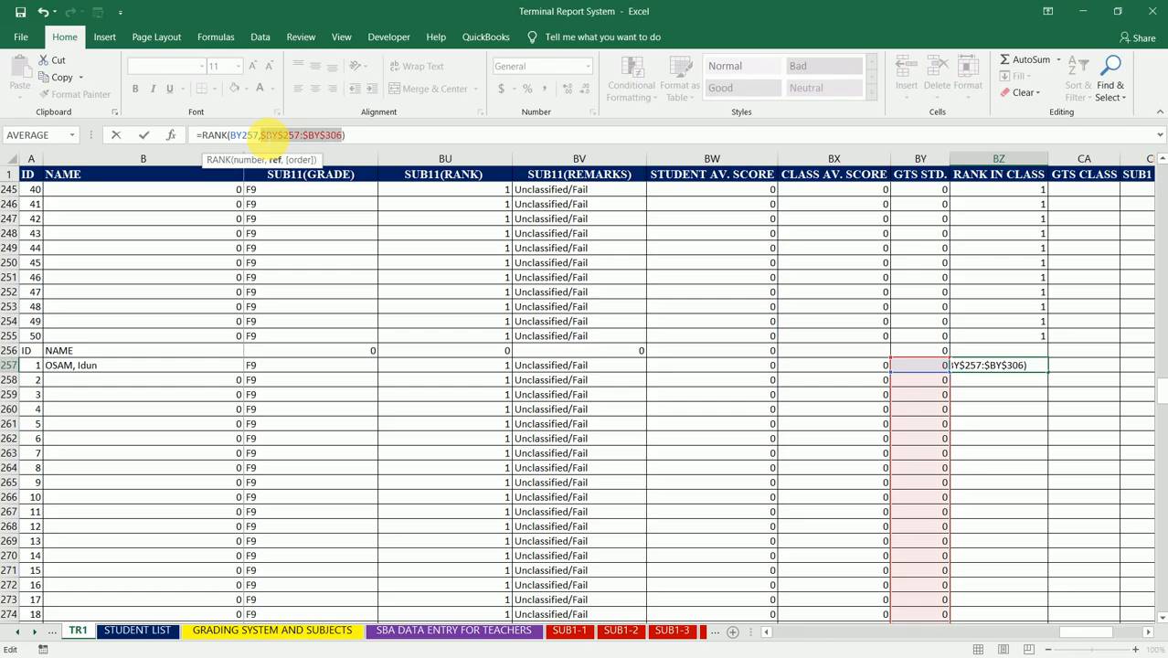
pyautogui.hotkey('ctrl', 'Return')
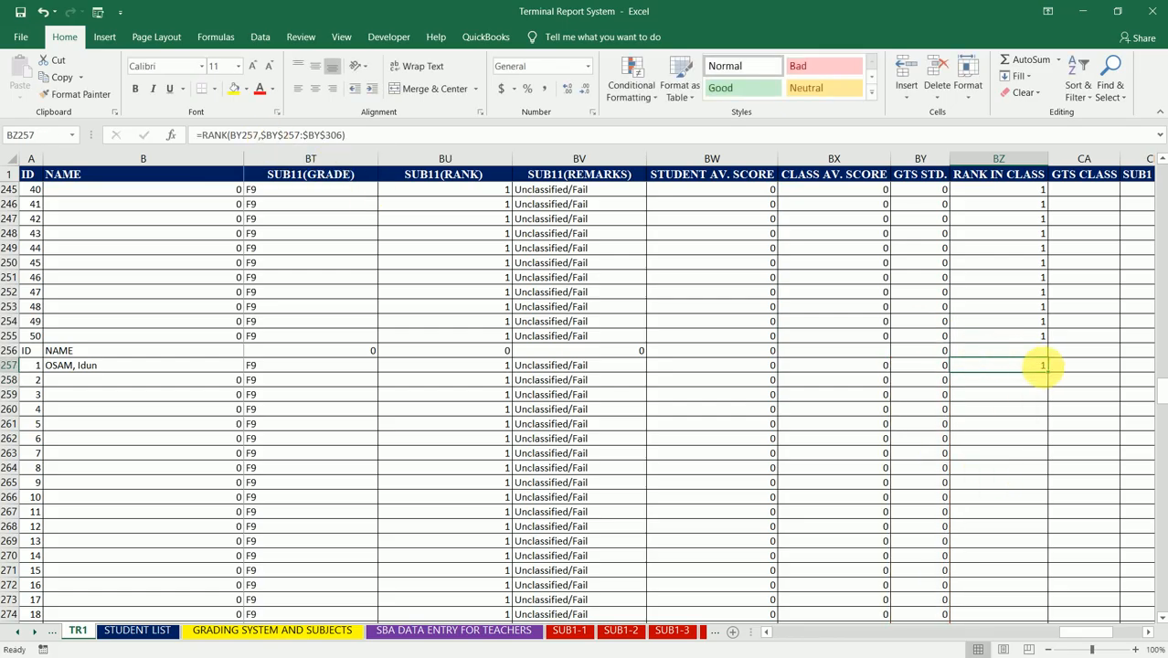
# Step: Fill the sixth class's RANK formula from BZ257 down to BZ306 and inspect the references in BZ306
pyautogui.moveTo(1053, 377); pyautogui.dragTo(1016, 223)
pyautogui.click(1005, 219)
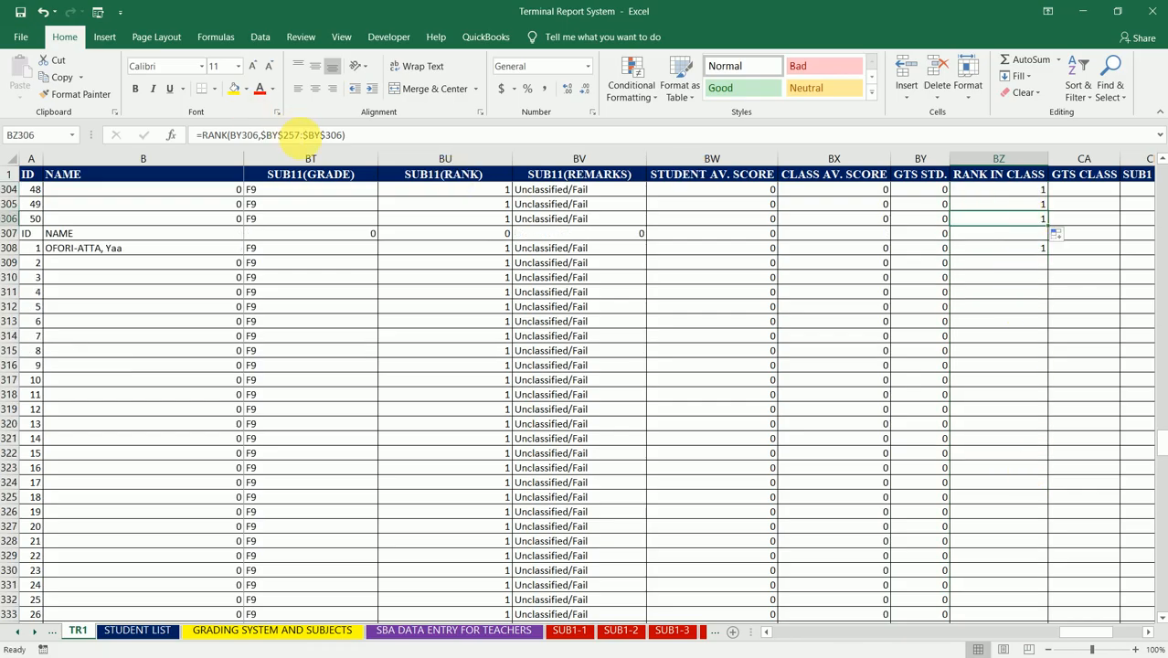
pyautogui.click(301, 134)
pyautogui.press('Return')
# Step: Make the RANK range in BZ308 absolute, giving =RANK(BY308,$BY$308:$BY$357) for the seventh class
pyautogui.press('Down')
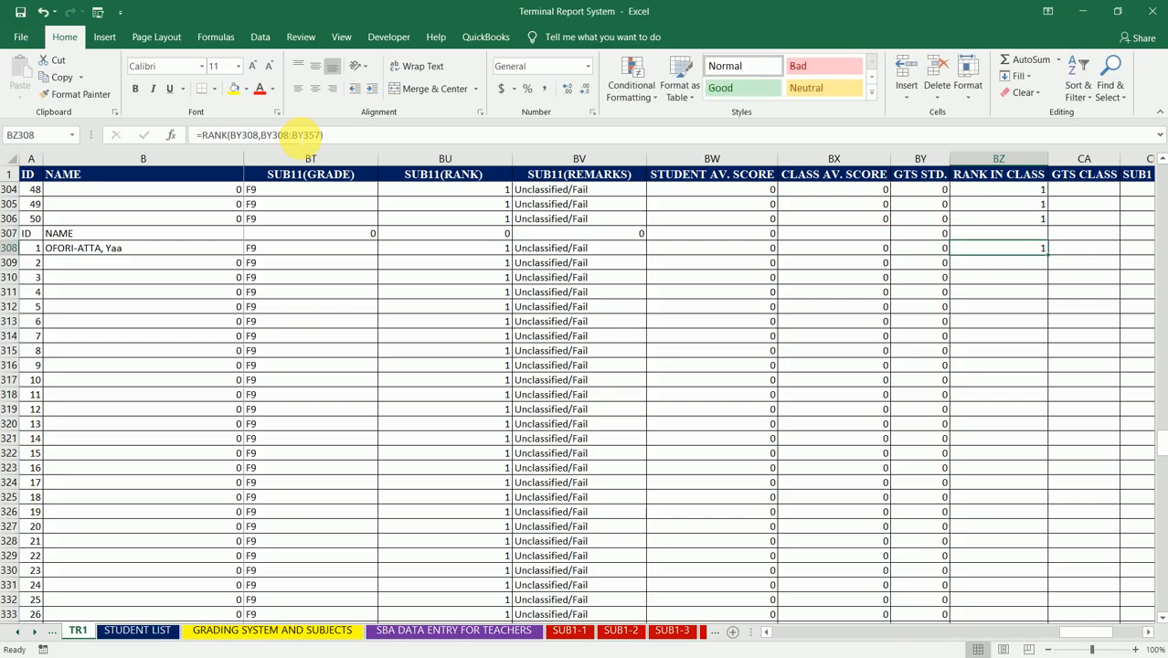
pyautogui.click(266, 135)
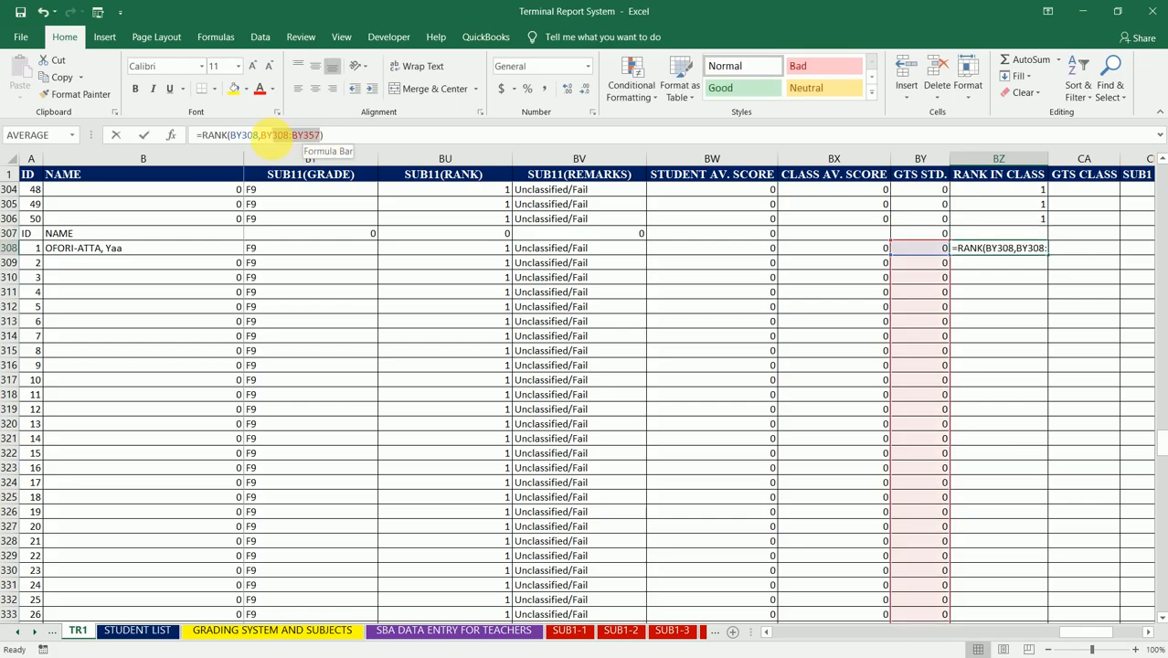
pyautogui.click(264, 134)
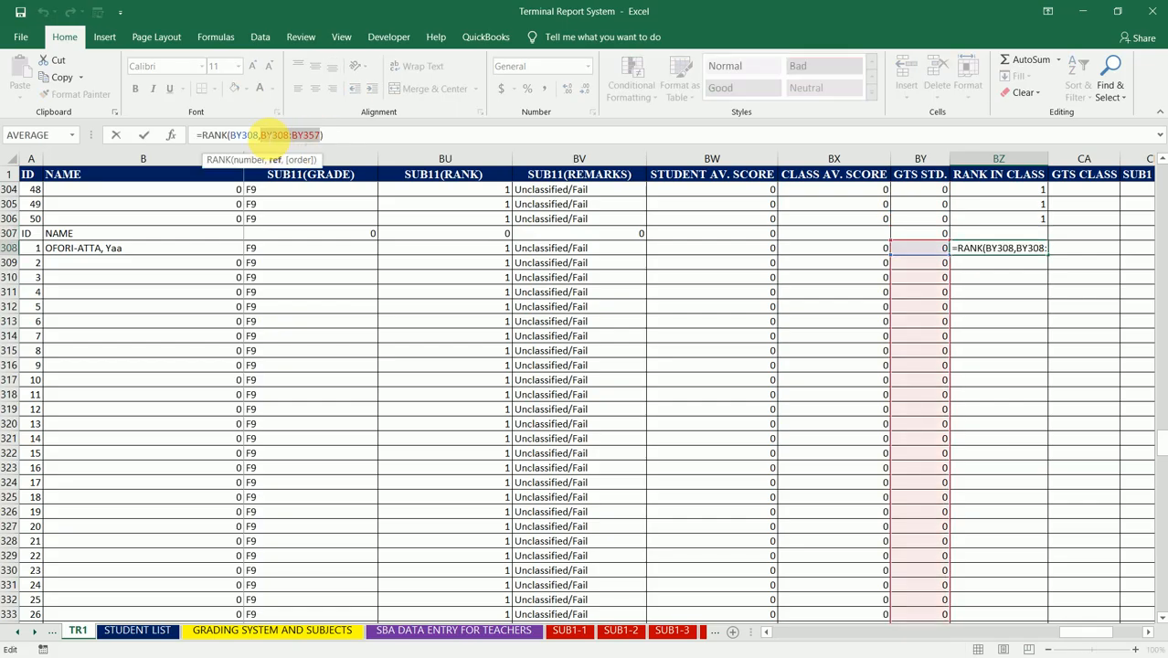
pyautogui.press('F4')
pyautogui.press('Return')
pyautogui.press('Up')
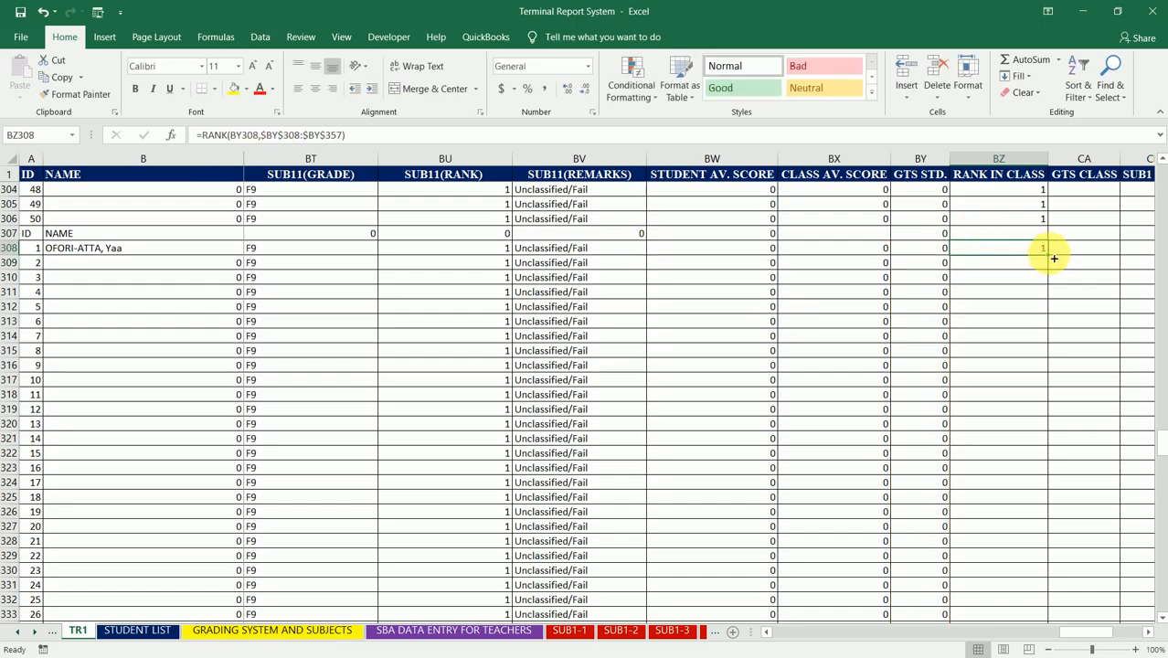
# Step: Fill the seventh class's RANK formula from BZ308 down to BZ357 and inspect the references in BZ357
pyautogui.moveTo(1053, 260); pyautogui.dragTo(1043, 542)
pyautogui.click(1042, 541)
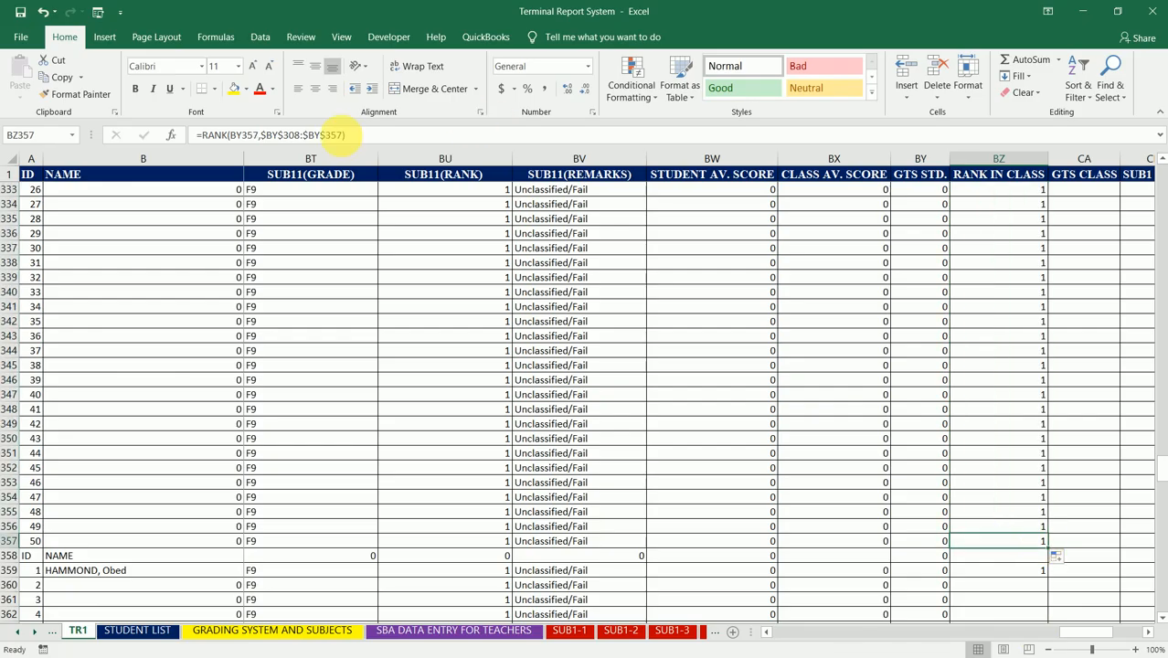
pyautogui.click(344, 135)
pyautogui.press('Return')
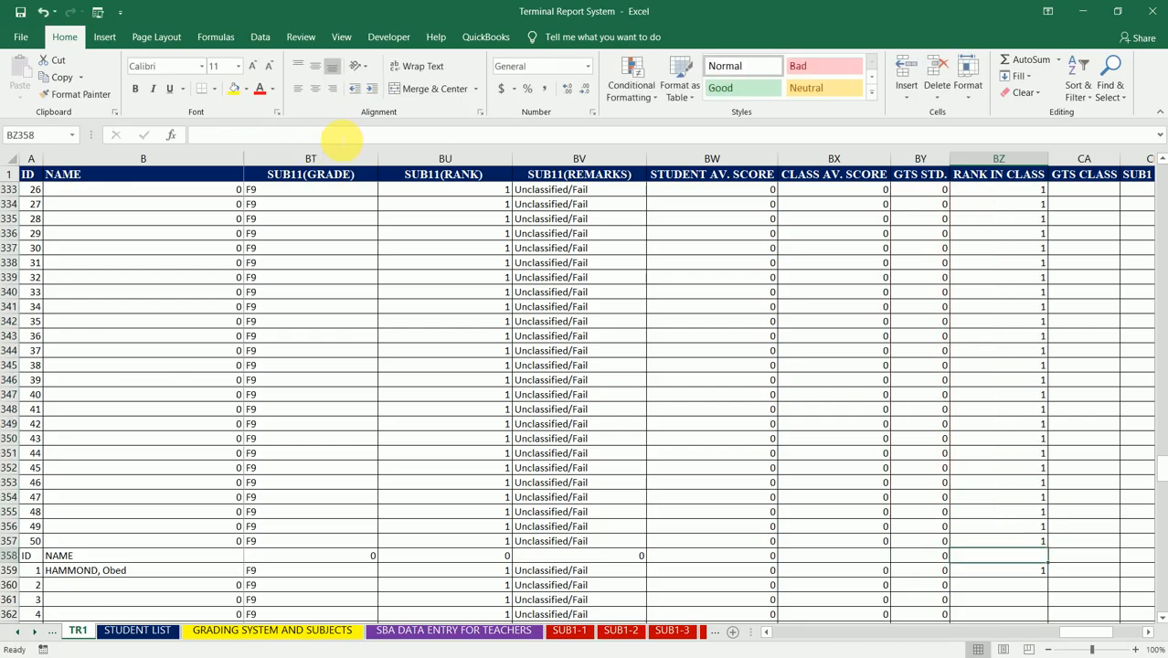
# Step: Make the RANK range in BZ359 absolute, giving =RANK(BY359,$BY$359:$BY$408) for the eighth class
pyautogui.press('Return')
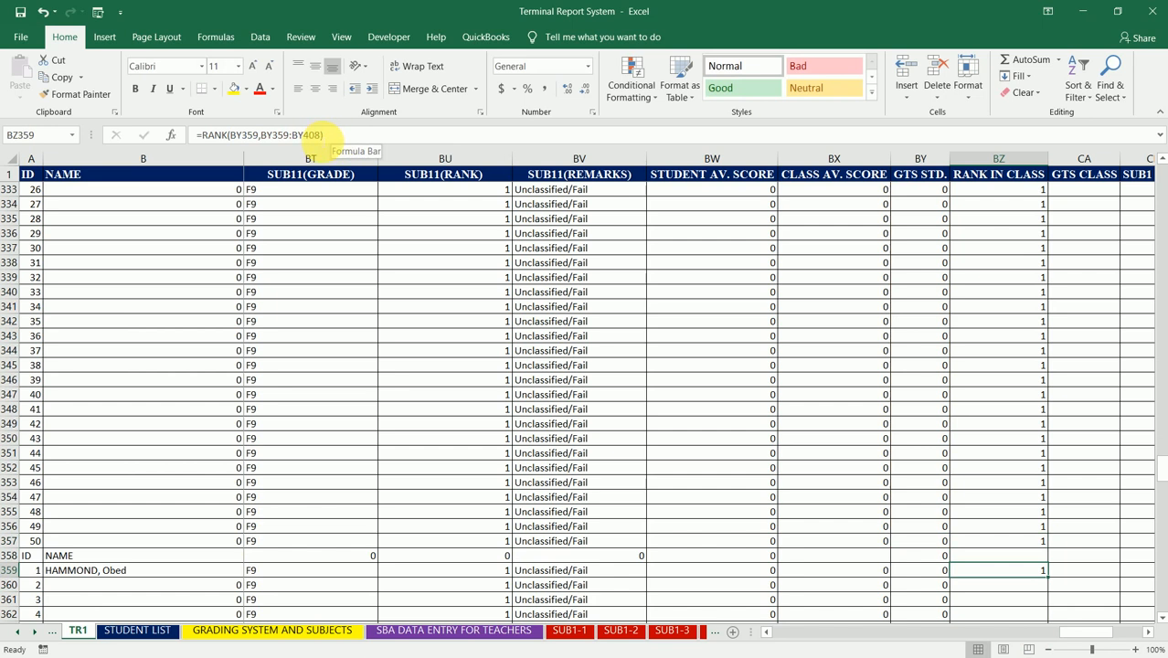
pyautogui.click(307, 135)
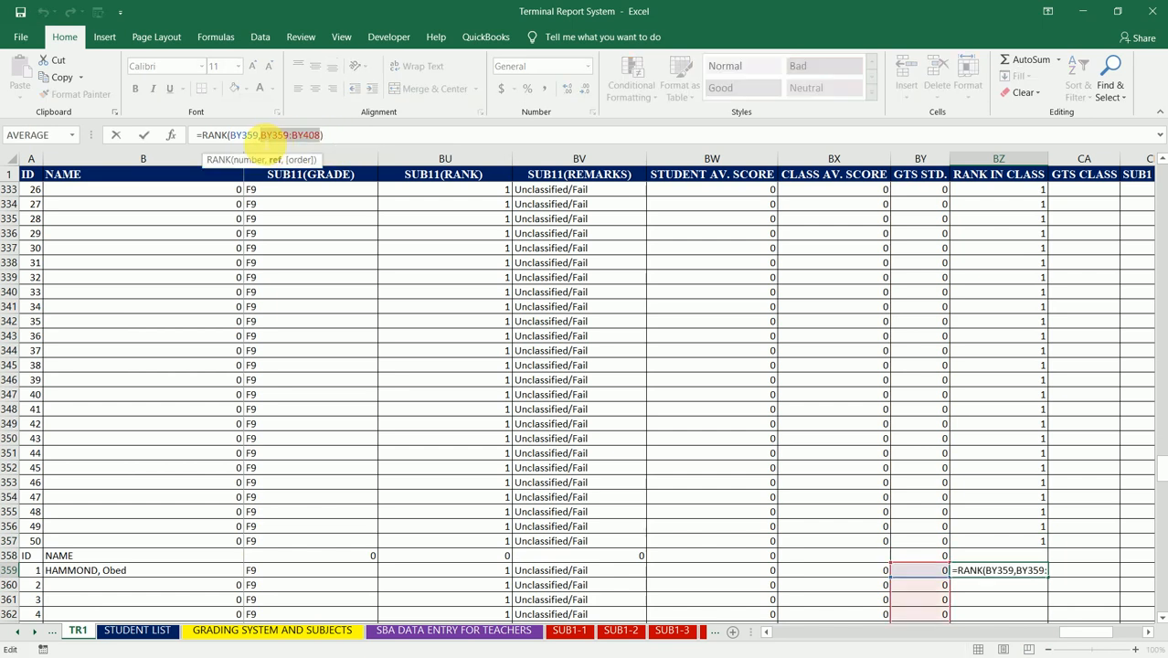
pyautogui.press('F4')
pyautogui.hotkey('ctrl', 'Return')
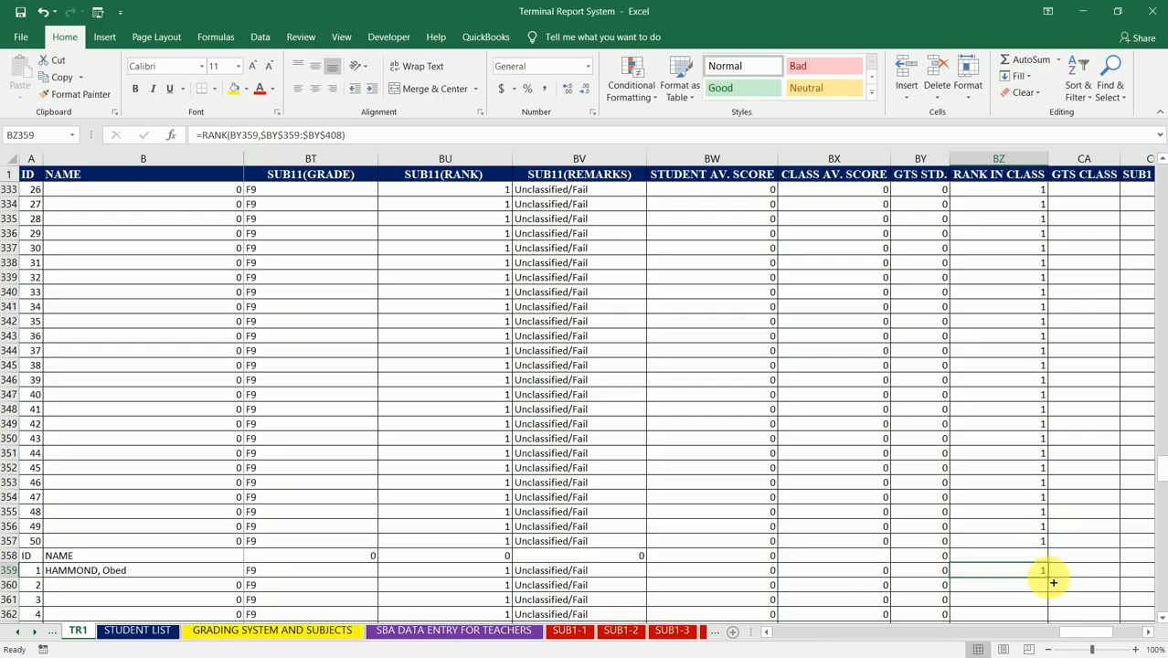
# Step: Fill the eighth class's RANK formula from BZ359 down to BZ408 and inspect the references in BZ408
pyautogui.moveTo(1048, 576)
pyautogui.mouseDown()
pyautogui.moveTo(1047, 650)
pyautogui.moveTo(1035, 616)
pyautogui.moveTo(1048, 563)
pyautogui.mouseUp()
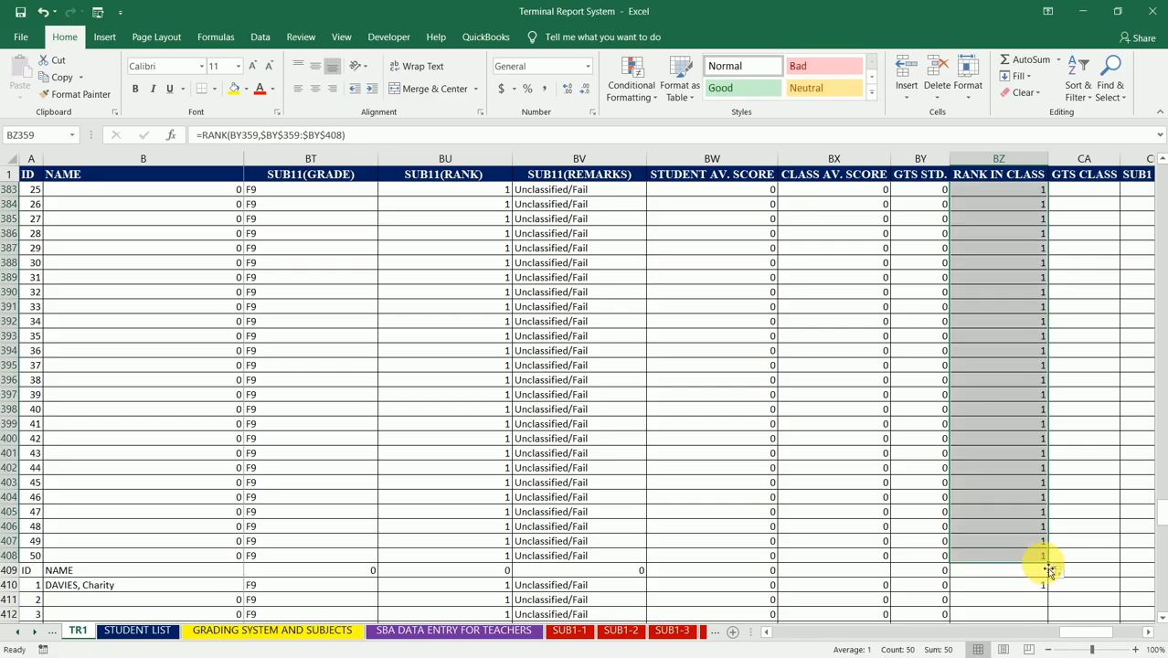
pyautogui.click(1031, 557)
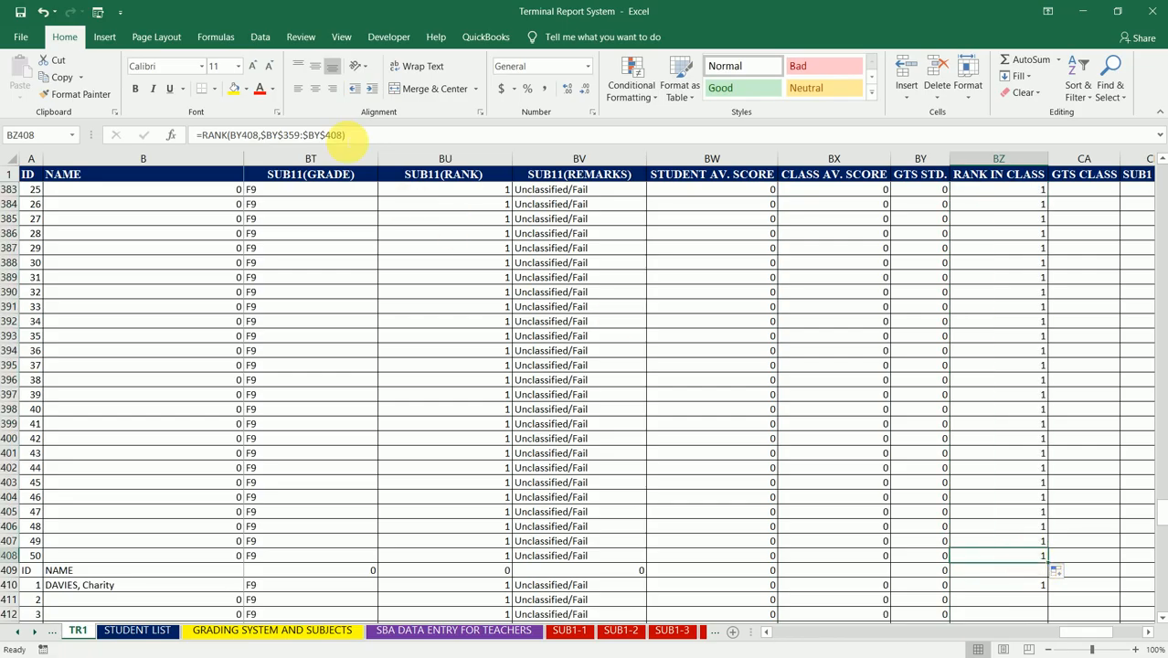
pyautogui.click(352, 135)
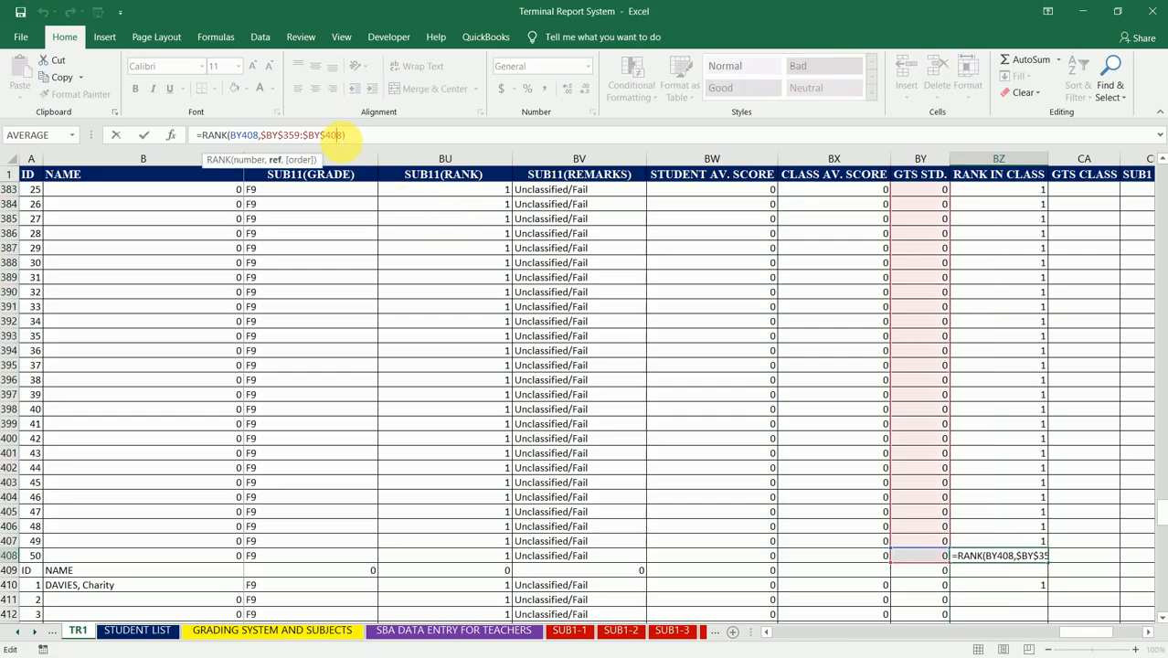
pyautogui.press('Return')
pyautogui.press('Return')
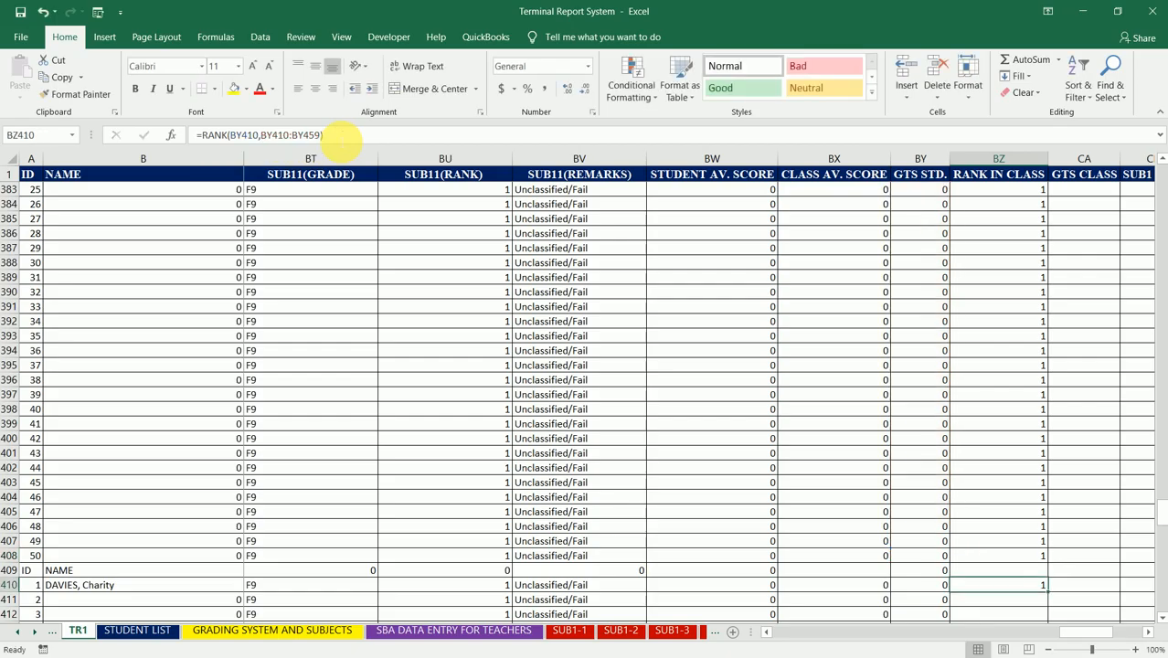
# Step: Make the RANK range in BZ410 absolute, giving =RANK(BY410,$BY$410:$BY$459) for the ninth class
pyautogui.click(304, 135)
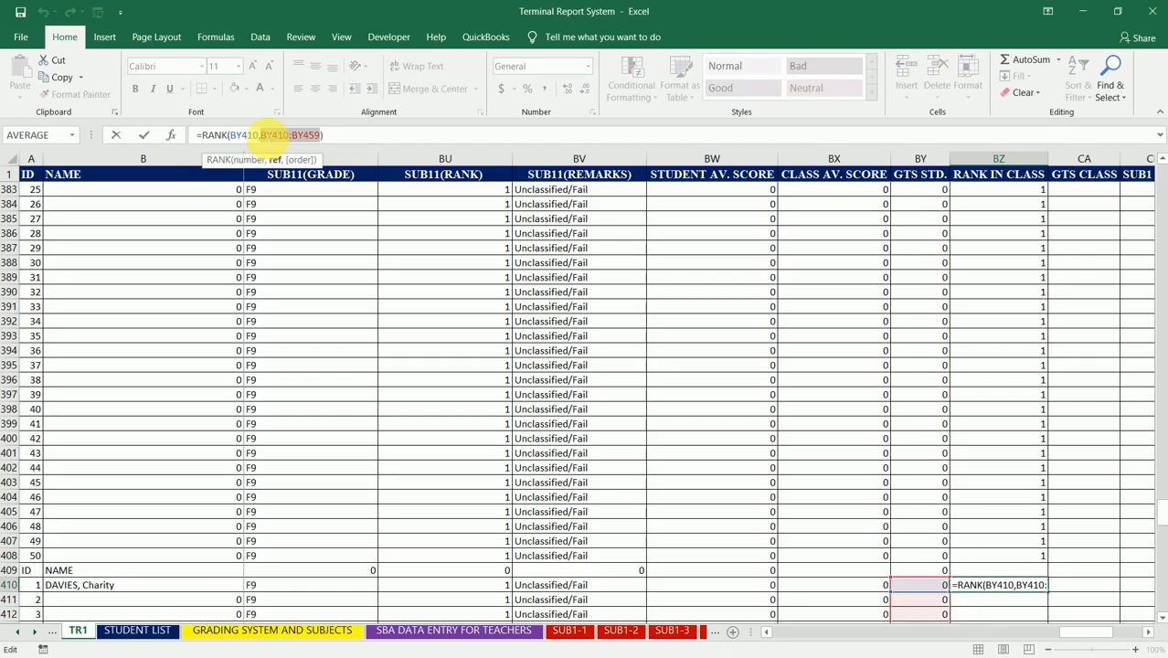
pyautogui.press('F4')
pyautogui.hotkey('ctrl', 'Return')
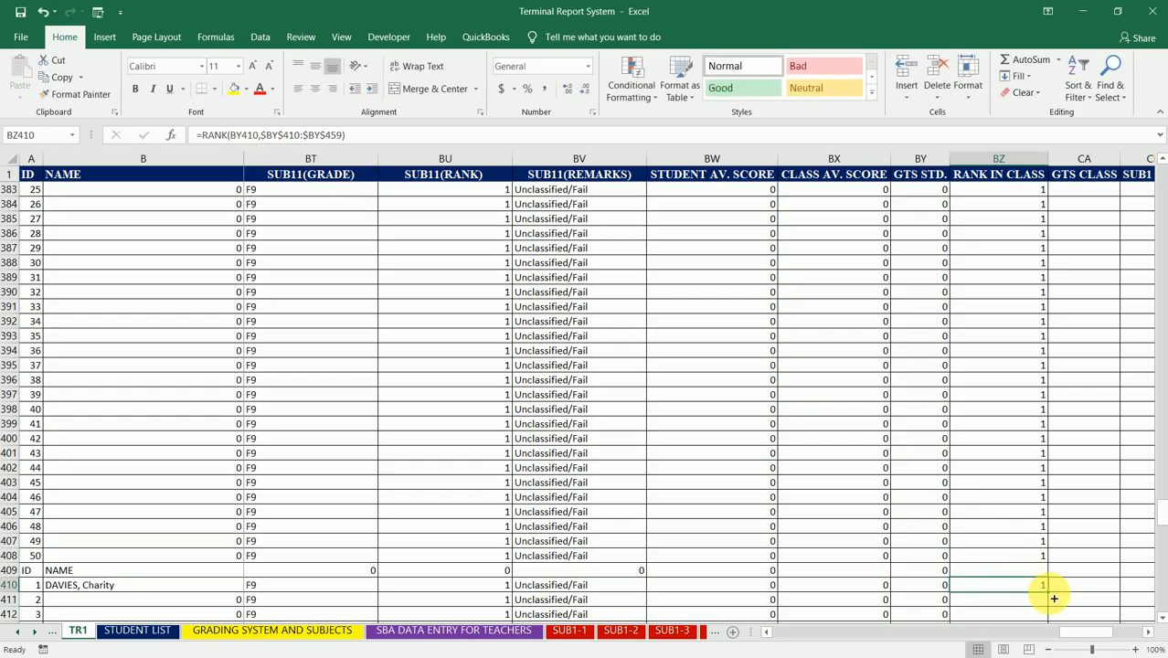
# Step: Fill the ninth class's RANK formula from BZ410 down to BZ459 and inspect the references in BZ459
pyautogui.moveTo(1054, 596); pyautogui.dragTo(1016, 263)
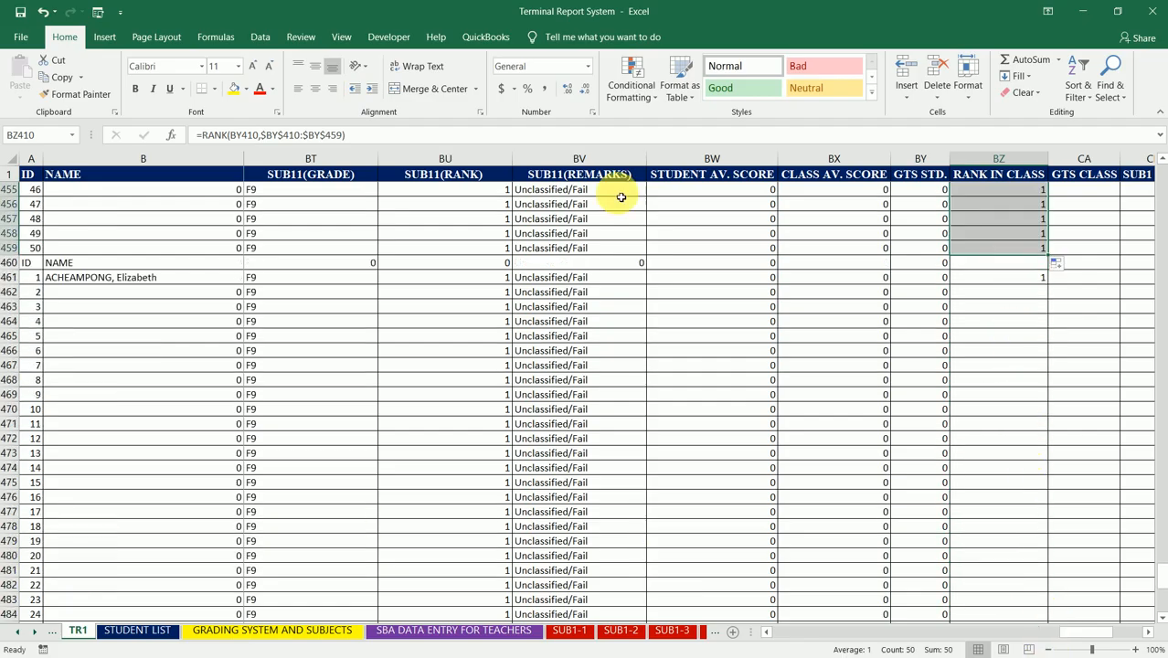
pyautogui.click(1012, 281)
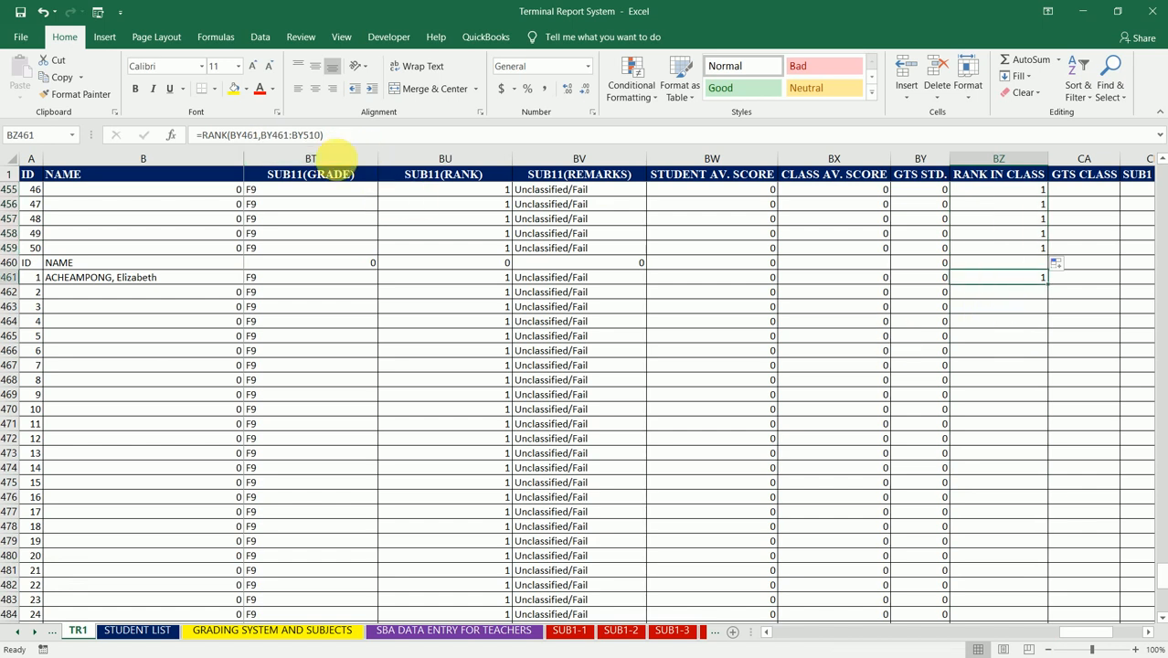
pyautogui.click(1000, 248)
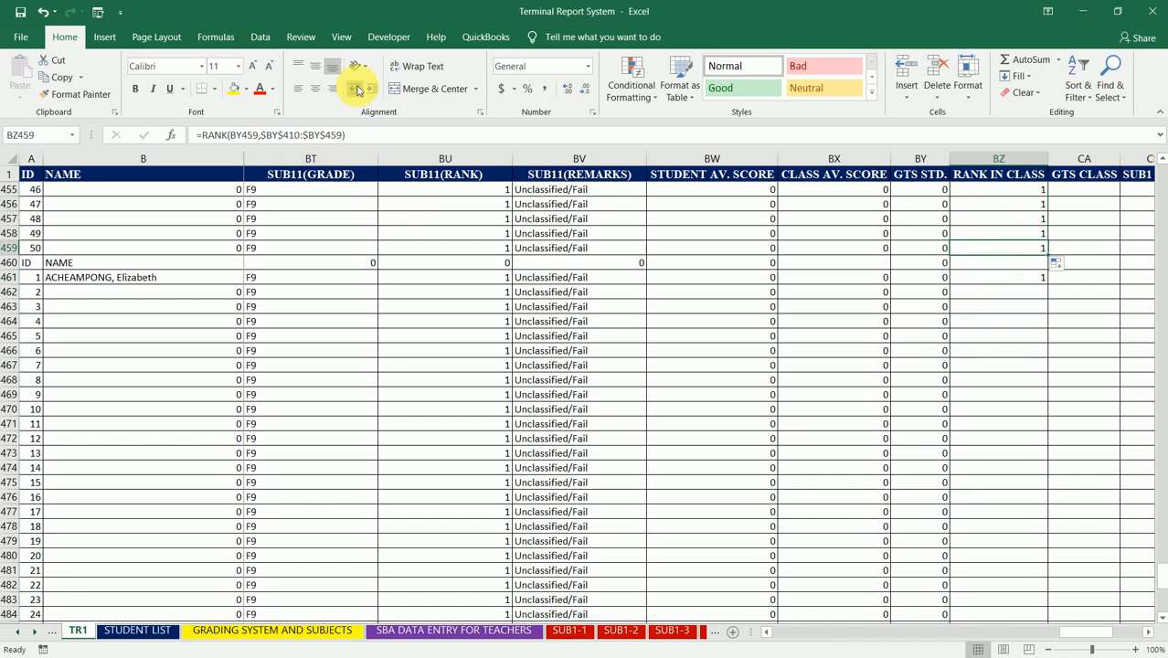
pyautogui.click(314, 134)
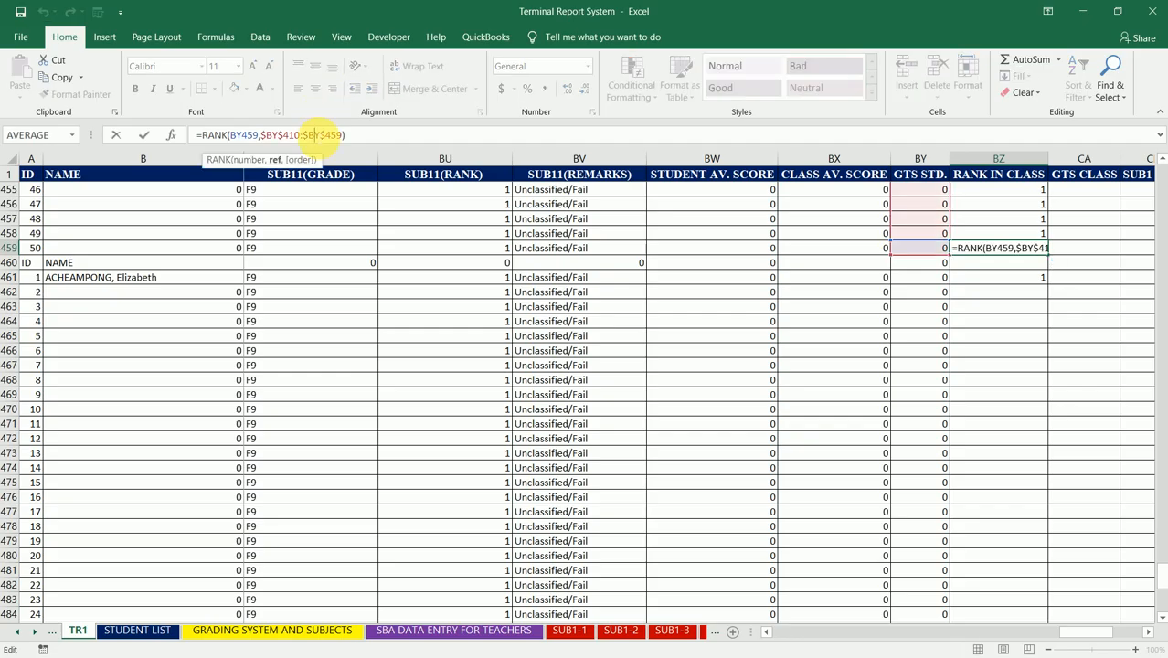
# Step: Make the RANK range in BZ461 absolute, giving =RANK(BY461,$BY$461:$BY$510) for the tenth class
pyautogui.press('Return')
pyautogui.press('Return')
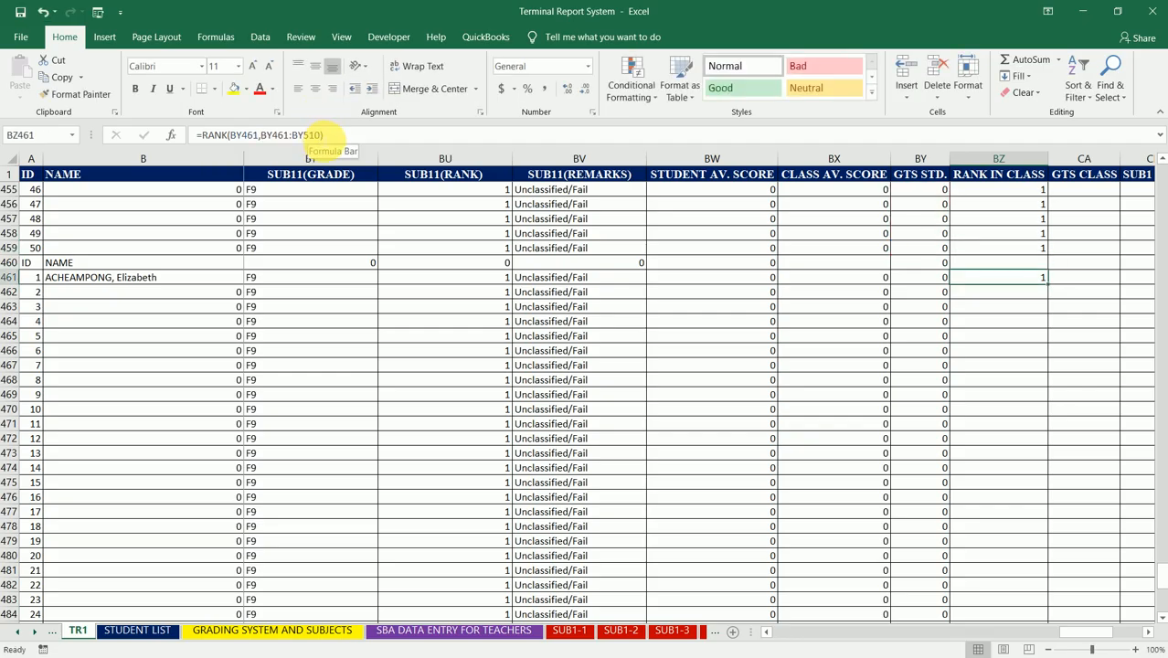
pyautogui.click(274, 134)
pyautogui.click(260, 135)
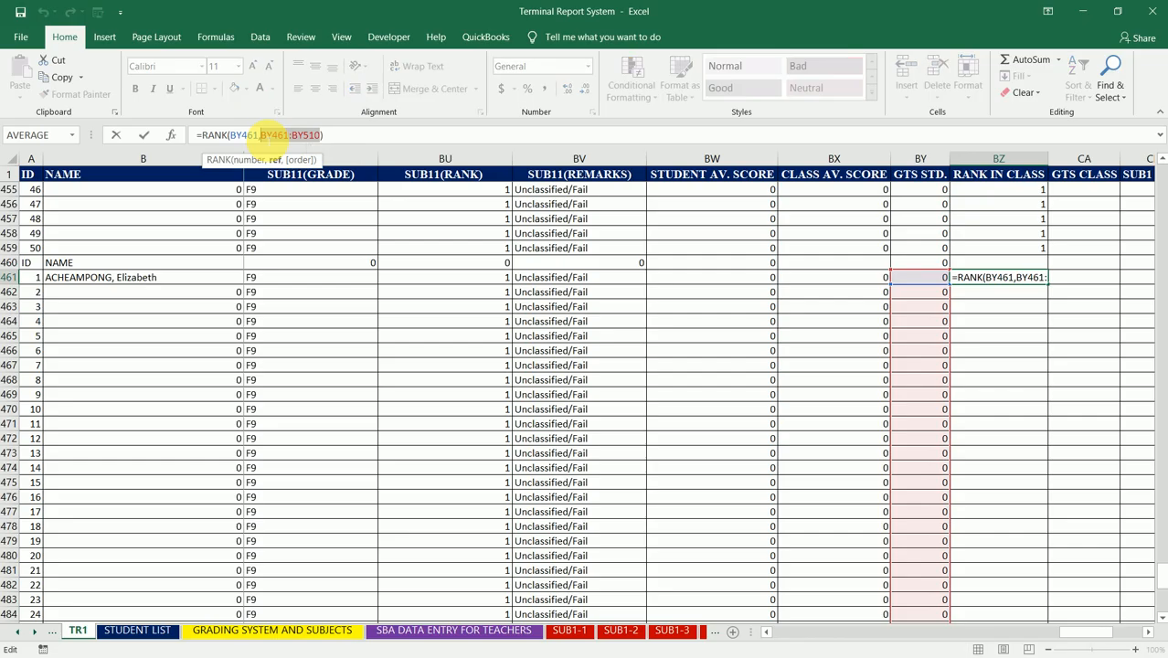
pyautogui.press('F4')
pyautogui.hotkey('ctrl', 'Return')
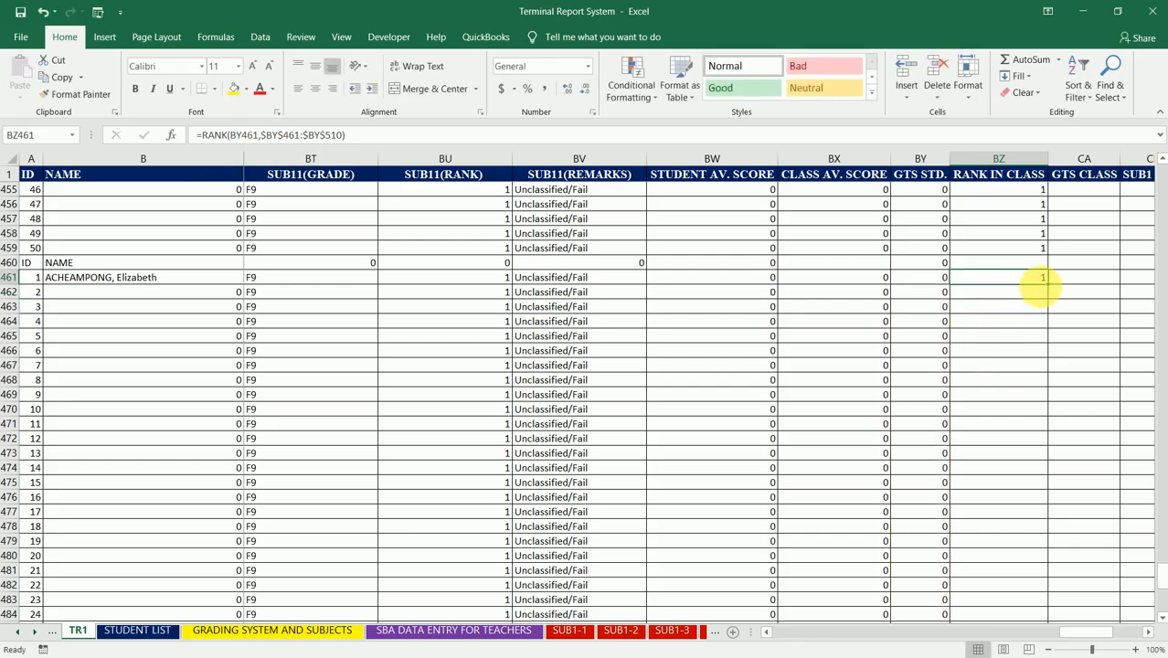
# Step: Fill the tenth class's RANK formula from BZ461 down to BZ510
pyautogui.moveTo(1049, 288); pyautogui.dragTo(1043, 607)
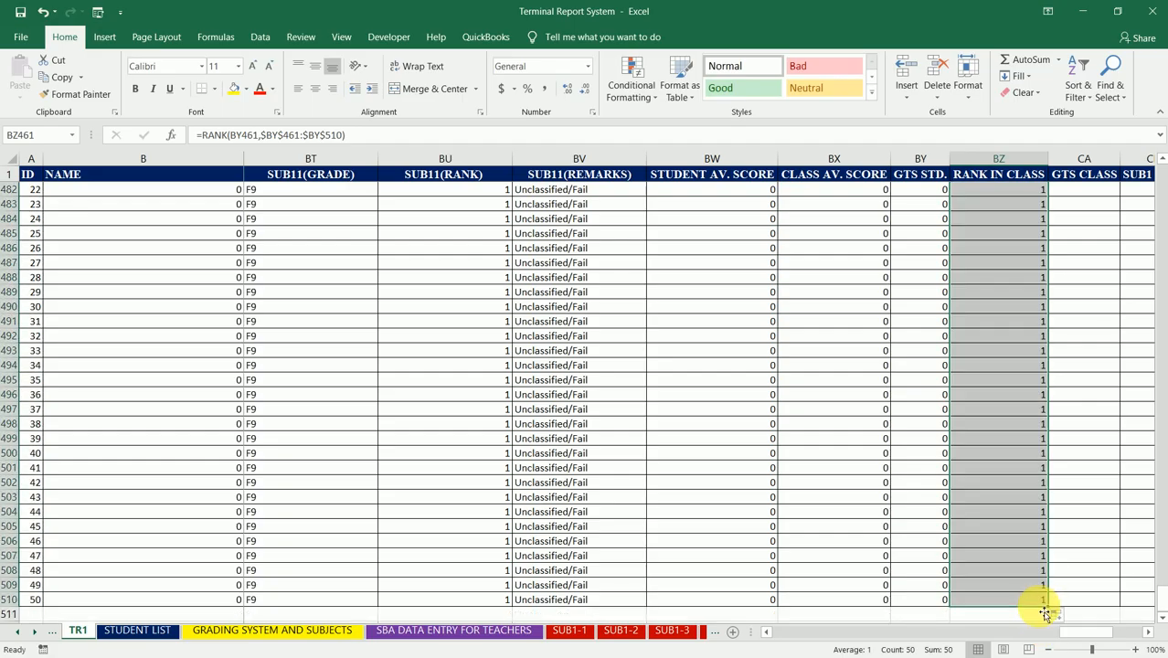
pyautogui.press('Up')
pyautogui.press('Up')
pyautogui.press('Up')
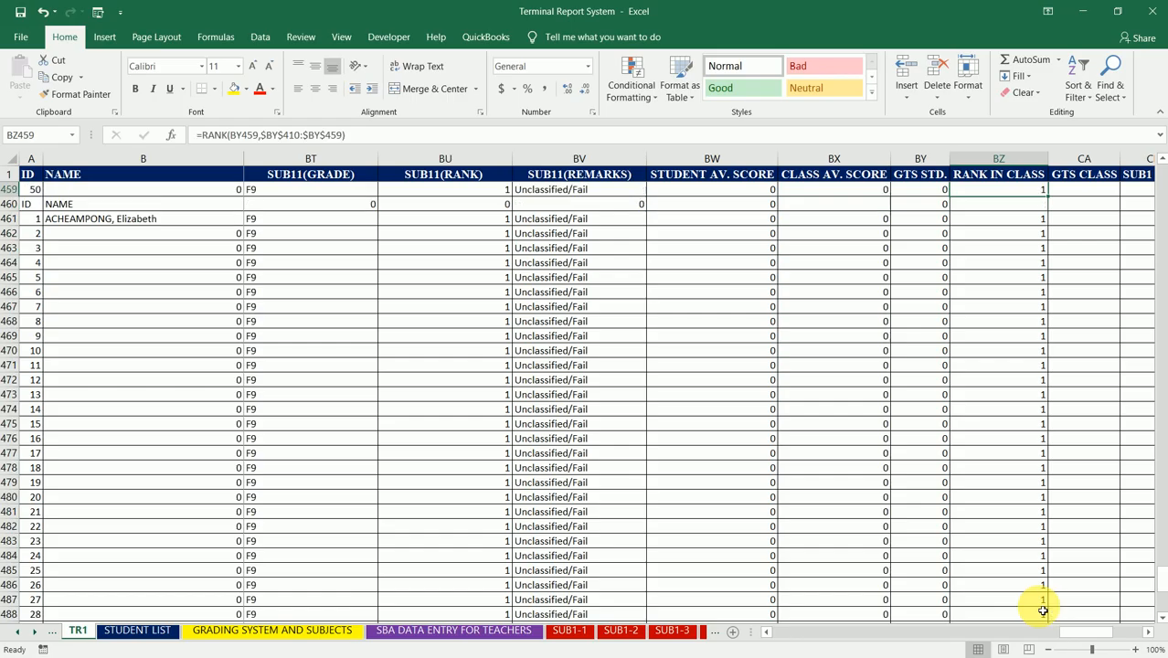
# Step: Enter 1100 as the first student's GTS CLASS value in CA2 and copy that cell
pyautogui.hotkey('ctrl', 'Up')
pyautogui.hotkey('ctrl', 'Up')
pyautogui.hotkey('ctrl', 'Up')
pyautogui.hotkey('ctrl', 'Up')
pyautogui.hotkey('ctrl', 'Up')
pyautogui.hotkey('ctrl', 'Up')
pyautogui.hotkey('ctrl', 'Up')
pyautogui.hotkey('ctrl', 'Up')
pyautogui.hotkey('ctrl', 'Up')
pyautogui.hotkey('ctrl', 'Up')
pyautogui.hotkey('ctrl', 'Up')
pyautogui.hotkey('ctrl', 'Up')
pyautogui.hotkey('ctrl', 'Up')
pyautogui.hotkey('ctrl', 'Up')
pyautogui.hotkey('ctrl', 'Up')
pyautogui.hotkey('ctrl', 'Up')
pyautogui.hotkey('ctrl', 'Up')
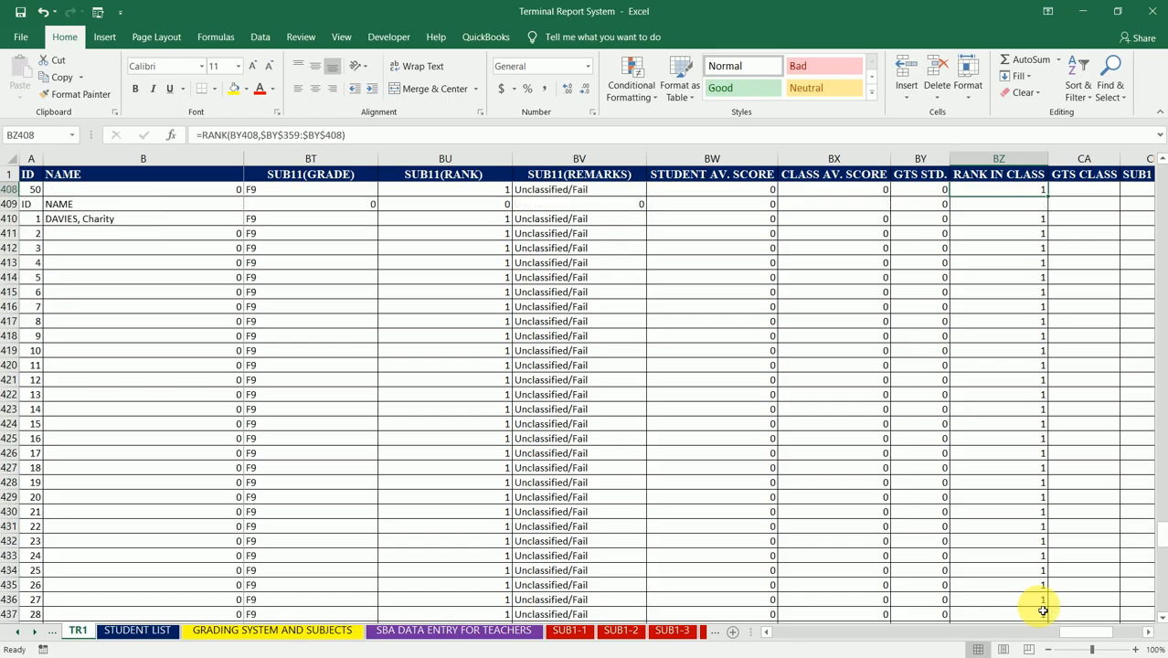
pyautogui.press('Down')
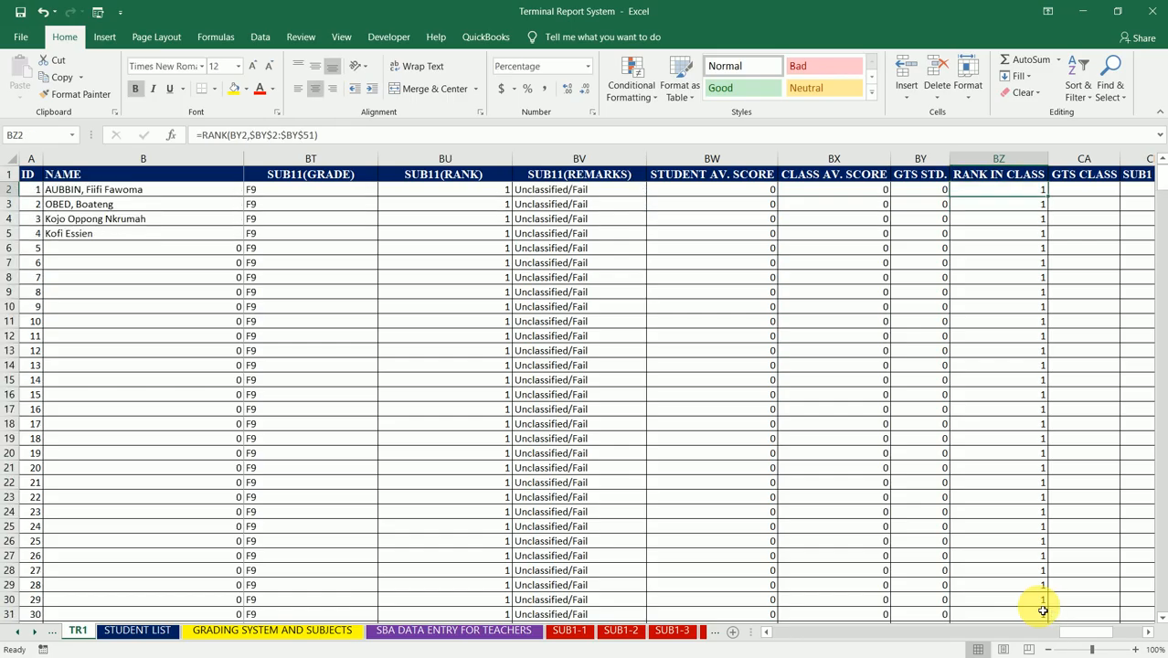
pyautogui.press('Right')
pyautogui.press('Right')
pyautogui.press('Left')
pyautogui.press('Up')
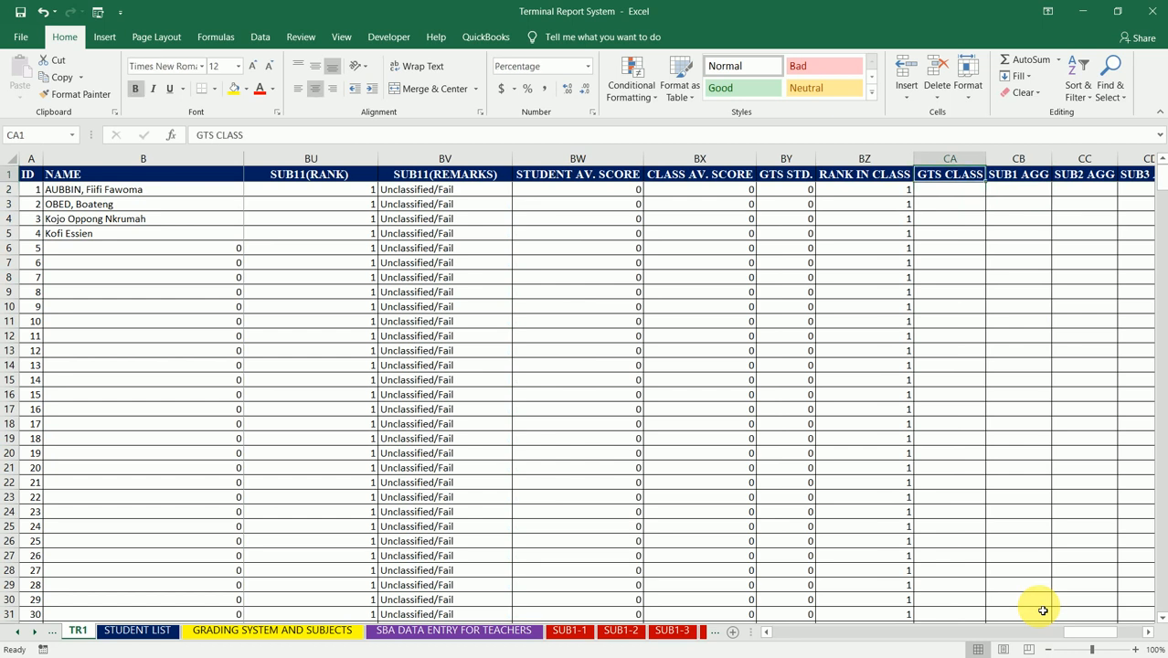
pyautogui.press('Down')
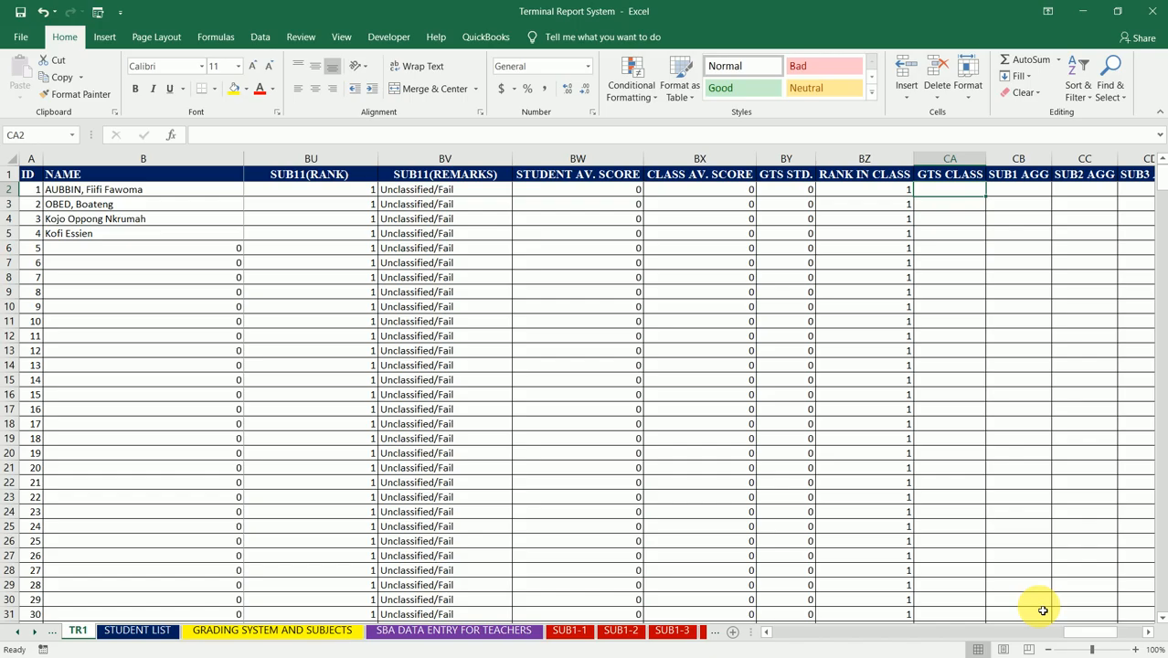
pyautogui.write('11')
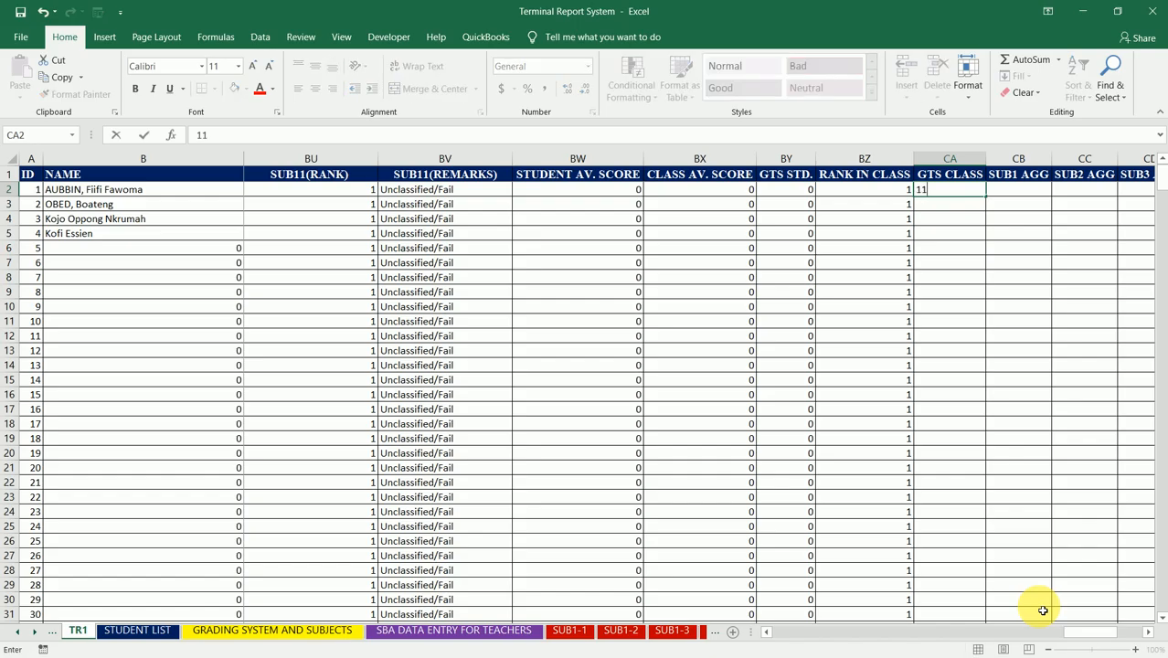
pyautogui.write('00')
pyautogui.press('Return')
pyautogui.press('Up')
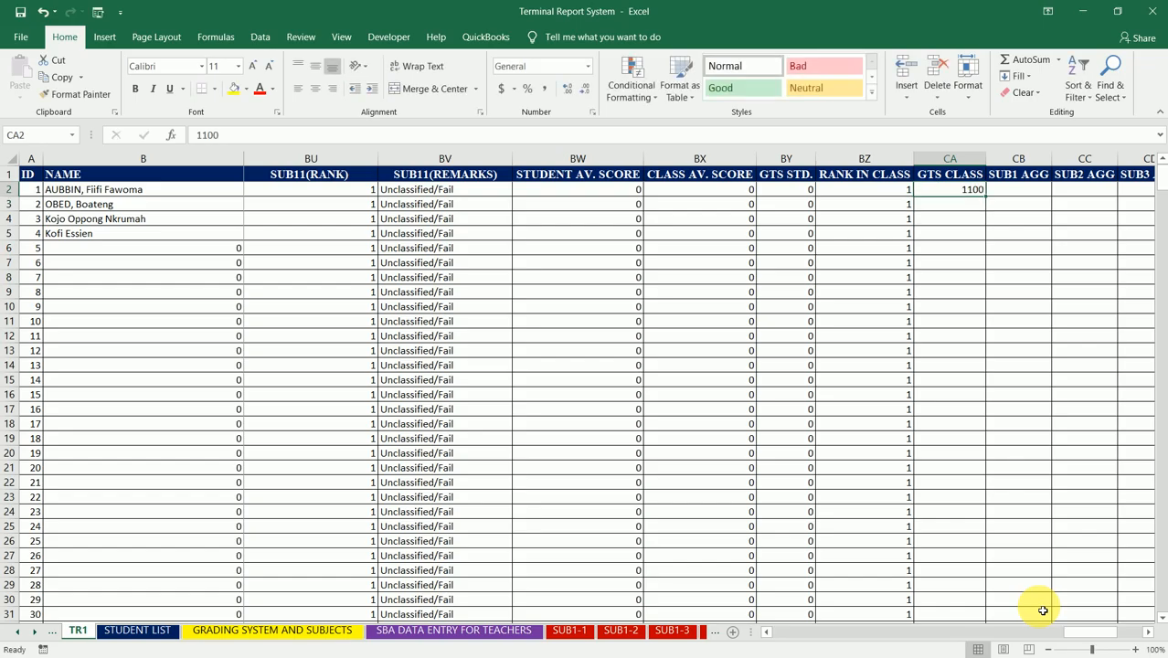
pyautogui.hotkey('ctrl', 'c')
pyautogui.hotkey('shift', 'Down')
pyautogui.hotkey('shift', 'Down')
pyautogui.hotkey('shift', 'Down')
pyautogui.hotkey('shift', 'Down')
pyautogui.hotkey('shift', 'Down')
pyautogui.hotkey('shift', 'Down')
pyautogui.hotkey('shift', 'Down')
pyautogui.hotkey('shift', 'Down')
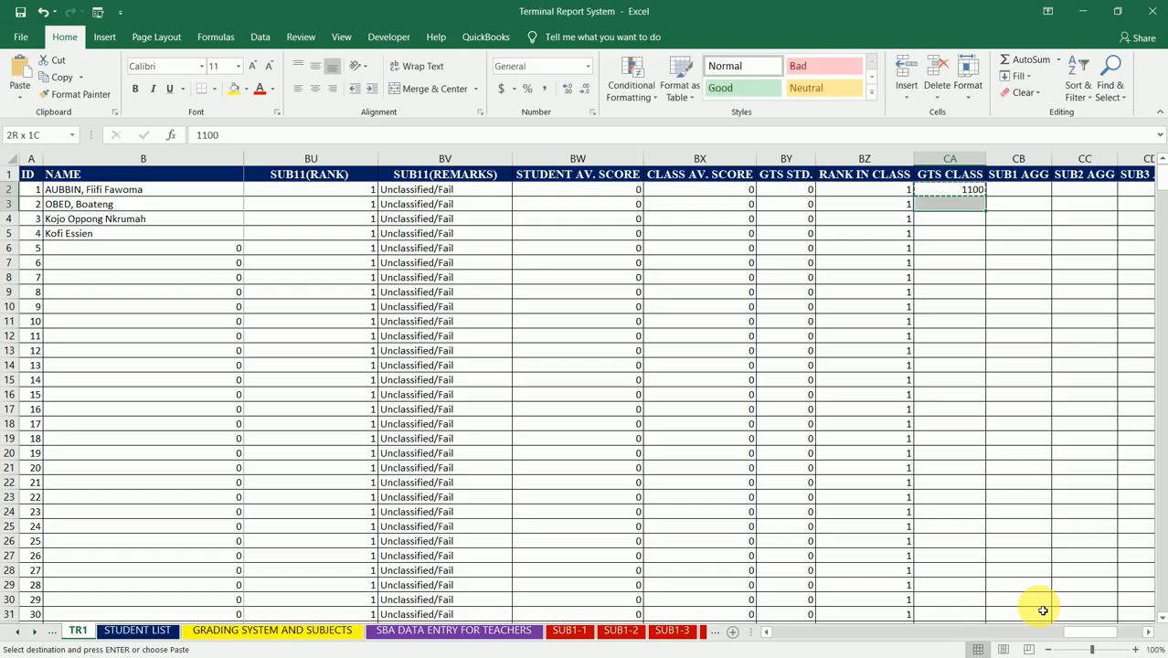
pyautogui.hotkey('ctrl', 'shift', 'Down')
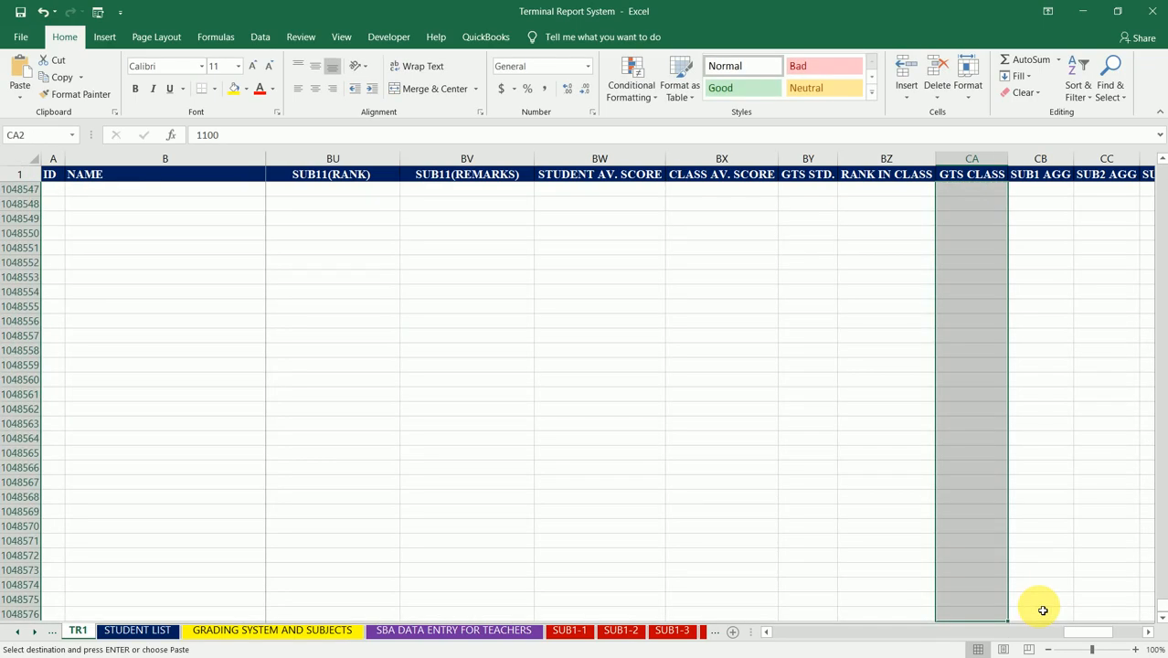
pyautogui.hotkey('ctrl', 'shift', 'Up')
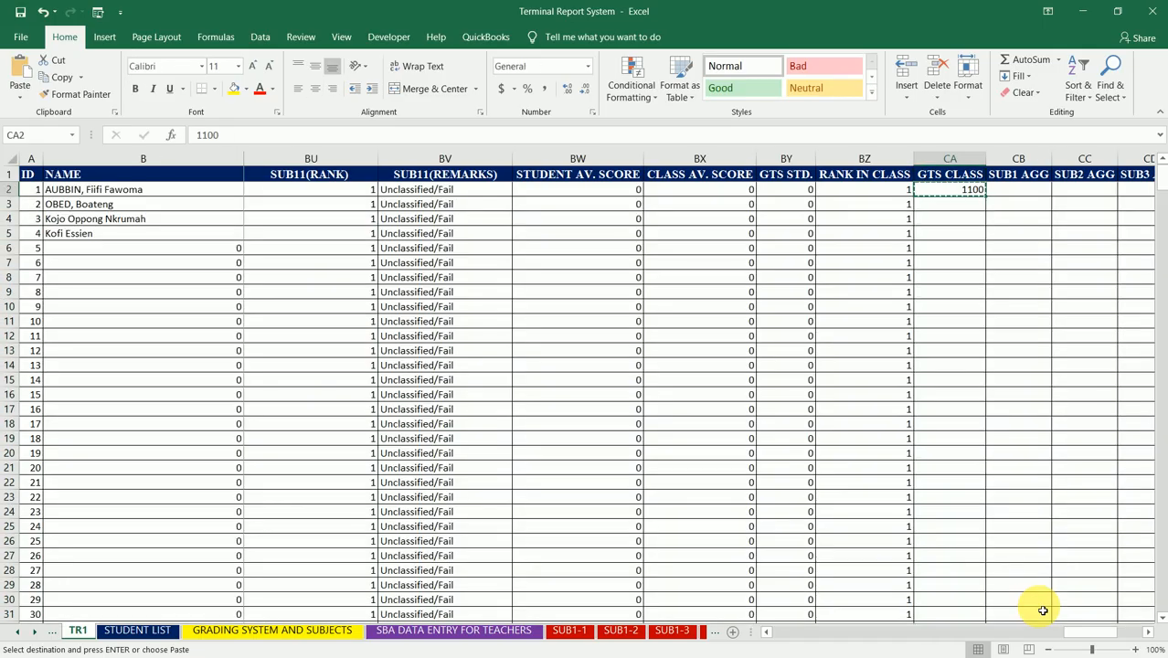
# Step: Paste the copied 1100 into the whole GTS CLASS column, from CA2 down to the last student row, CA510
pyautogui.hotkey('shift', 'Down')
pyautogui.hotkey('shift', 'Down')
pyautogui.hotkey('shift', 'Down')
pyautogui.hotkey('shift', 'Down')
pyautogui.hotkey('shift', 'Down')
pyautogui.hotkey('shift', 'Down')
pyautogui.hotkey('shift', 'Down')
pyautogui.hotkey('shift', 'Down')
pyautogui.hotkey('shift', 'Down')
pyautogui.hotkey('shift', 'Down')
pyautogui.hotkey('shift', 'Down')
pyautogui.hotkey('shift', 'Down')
pyautogui.hotkey('shift', 'Down')
pyautogui.hotkey('shift', 'Down')
pyautogui.hotkey('shift', 'Down')
pyautogui.hotkey('shift', 'Down')
pyautogui.hotkey('shift', 'Down')
pyautogui.hotkey('shift', 'Down')
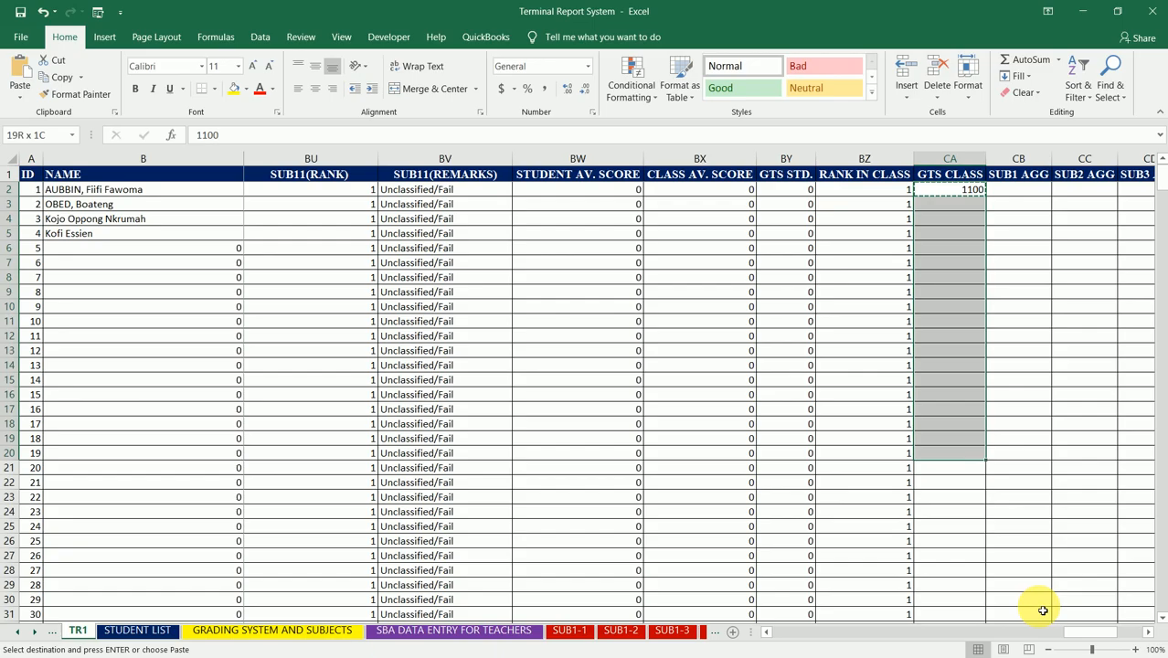
pyautogui.hotkey('ctrl', 'shift', 'Down')
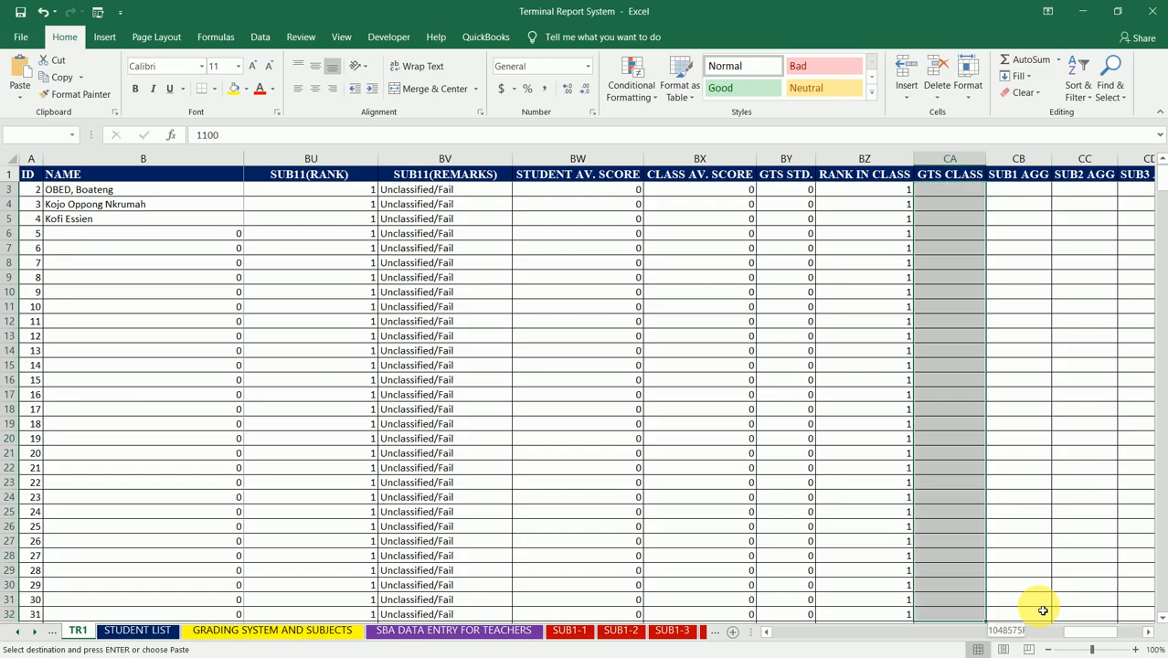
pyautogui.hotkey('shift', 'Down')
pyautogui.hotkey('shift', 'Down')
pyautogui.hotkey('shift', 'Down')
pyautogui.hotkey('shift', 'Down')
pyautogui.hotkey('shift', 'Down')
pyautogui.hotkey('shift', 'Down')
pyautogui.hotkey('shift', 'Down')
pyautogui.hotkey('shift', 'Down')
pyautogui.hotkey('shift', 'Down')
pyautogui.hotkey('shift', 'Down')
pyautogui.hotkey('shift', 'Down')
pyautogui.hotkey('shift', 'Down')
pyautogui.hotkey('shift', 'Down')
pyautogui.hotkey('shift', 'Down')
pyautogui.hotkey('shift', 'Down')
pyautogui.hotkey('shift', 'Down')
pyautogui.hotkey('shift', 'Down')
pyautogui.hotkey('shift', 'Down')
pyautogui.hotkey('shift', 'Down')
pyautogui.hotkey('shift', 'Down')
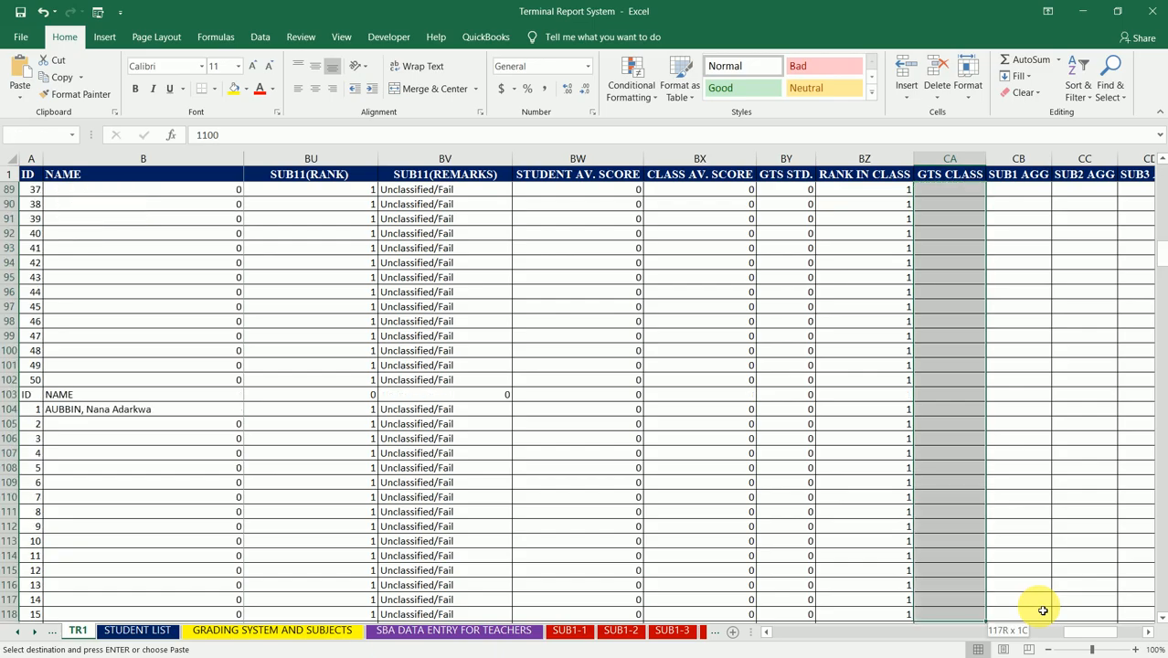
pyautogui.hotkey('shift', 'Down')
pyautogui.hotkey('shift', 'Down')
pyautogui.hotkey('shift', 'Down')
pyautogui.hotkey('shift', 'Down')
pyautogui.hotkey('shift', 'Down')
pyautogui.hotkey('shift', 'Down')
pyautogui.hotkey('shift', 'Down')
pyautogui.hotkey('shift', 'Down')
pyautogui.hotkey('shift', 'Down')
pyautogui.hotkey('shift', 'Down')
pyautogui.hotkey('shift', 'Down')
pyautogui.hotkey('shift', 'Down')
pyautogui.hotkey('shift', 'Down')
pyautogui.hotkey('shift', 'Down')
pyautogui.hotkey('shift', 'Down')
pyautogui.hotkey('shift', 'Down')
pyautogui.hotkey('shift', 'Down')
pyautogui.hotkey('shift', 'Down')
pyautogui.hotkey('shift', 'Down')
pyautogui.hotkey('shift', 'Down')
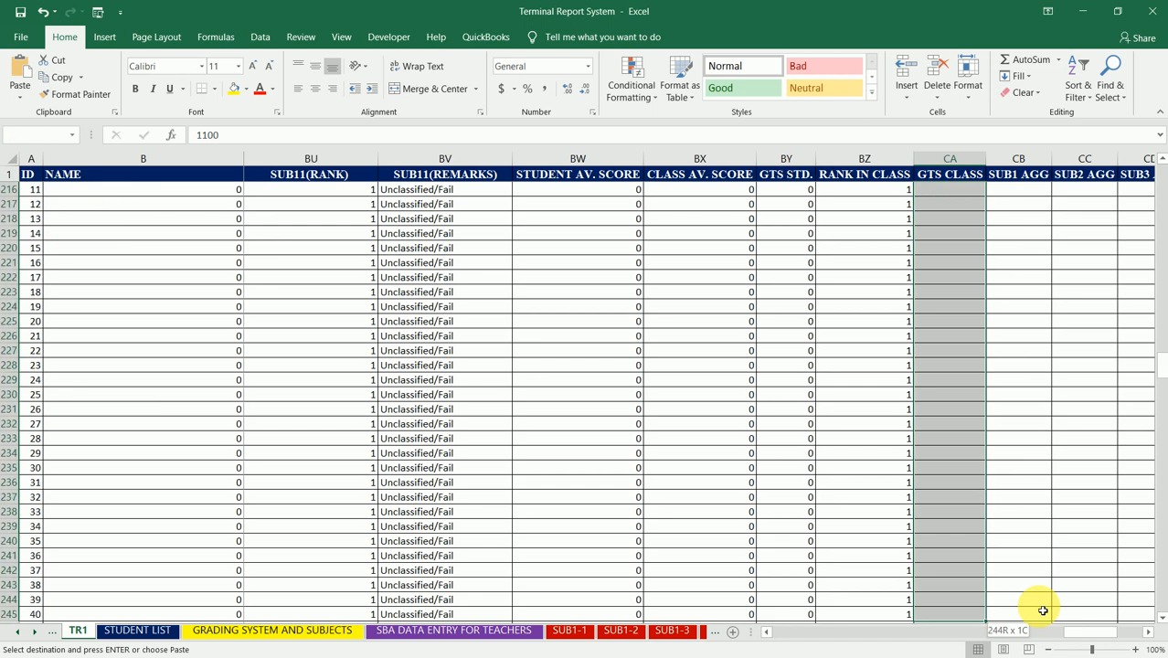
pyautogui.hotkey('shift', 'Down')
pyautogui.hotkey('shift', 'Down')
pyautogui.hotkey('shift', 'Down')
pyautogui.hotkey('shift', 'Down')
pyautogui.hotkey('shift', 'Down')
pyautogui.hotkey('shift', 'Down')
pyautogui.hotkey('shift', 'Down')
pyautogui.hotkey('shift', 'Down')
pyautogui.hotkey('shift', 'Down')
pyautogui.hotkey('shift', 'Down')
pyautogui.hotkey('shift', 'Down')
pyautogui.hotkey('shift', 'Down')
pyautogui.hotkey('shift', 'Down')
pyautogui.hotkey('shift', 'Down')
pyautogui.hotkey('shift', 'Down')
pyautogui.hotkey('shift', 'Down')
pyautogui.hotkey('shift', 'Down')
pyautogui.hotkey('shift', 'Down')
pyautogui.hotkey('shift', 'Down')
pyautogui.hotkey('shift', 'Down')
pyautogui.hotkey('shift', 'Down')
pyautogui.hotkey('shift', 'Down')
pyautogui.hotkey('shift', 'Down')
pyautogui.hotkey('shift', 'Down')
pyautogui.hotkey('shift', 'Down')
pyautogui.hotkey('shift', 'Down')
pyautogui.hotkey('shift', 'Down')
pyautogui.hotkey('shift', 'Down')
pyautogui.hotkey('shift', 'Down')
pyautogui.hotkey('shift', 'Down')
pyautogui.hotkey('shift', 'Down')
pyautogui.hotkey('shift', 'Down')
pyautogui.hotkey('shift', 'Down')
pyautogui.hotkey('shift', 'Down')
pyautogui.hotkey('shift', 'Down')
pyautogui.hotkey('shift', 'Down')
pyautogui.hotkey('shift', 'Down')
pyautogui.hotkey('shift', 'Down')
pyautogui.hotkey('shift', 'Down')
pyautogui.hotkey('shift', 'Down')
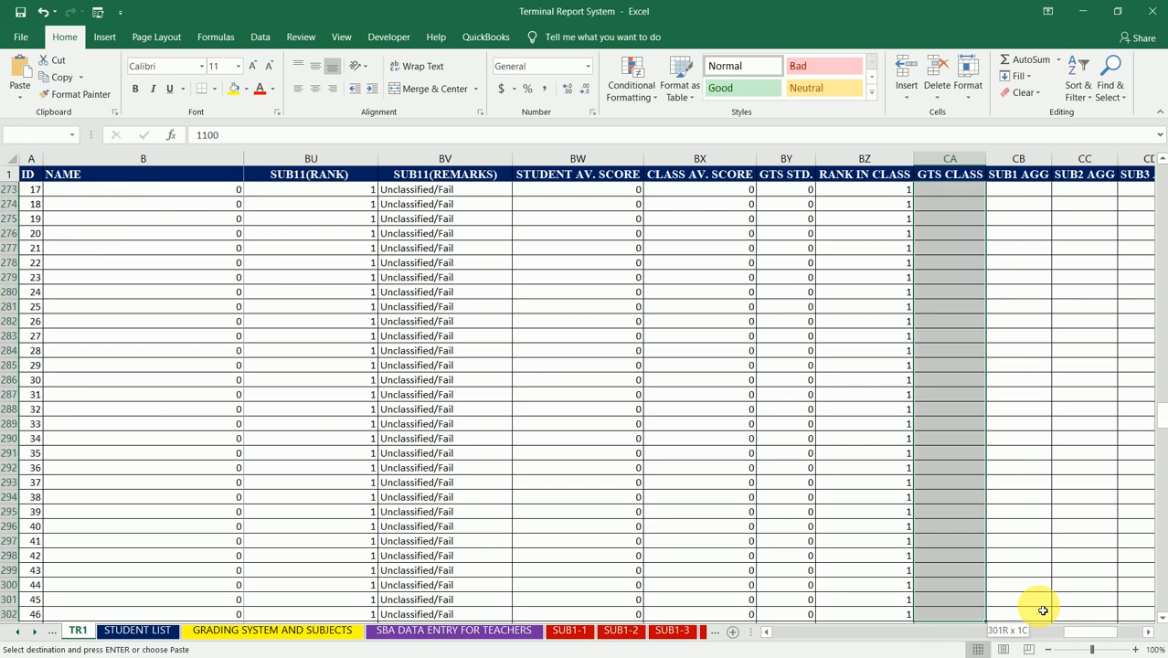
pyautogui.hotkey('shift', 'Down')
pyautogui.hotkey('shift', 'Down')
pyautogui.hotkey('shift', 'Down')
pyautogui.hotkey('shift', 'Down')
pyautogui.hotkey('shift', 'Down')
pyautogui.hotkey('shift', 'Down')
pyautogui.hotkey('shift', 'Down')
pyautogui.hotkey('shift', 'Down')
pyautogui.hotkey('shift', 'Down')
pyautogui.hotkey('shift', 'Down')
pyautogui.hotkey('shift', 'Down')
pyautogui.hotkey('shift', 'Down')
pyautogui.hotkey('shift', 'Down')
pyautogui.hotkey('shift', 'Down')
pyautogui.hotkey('shift', 'Down')
pyautogui.hotkey('shift', 'Down')
pyautogui.hotkey('shift', 'Down')
pyautogui.hotkey('shift', 'Down')
pyautogui.hotkey('shift', 'Down')
pyautogui.hotkey('shift', 'Down')
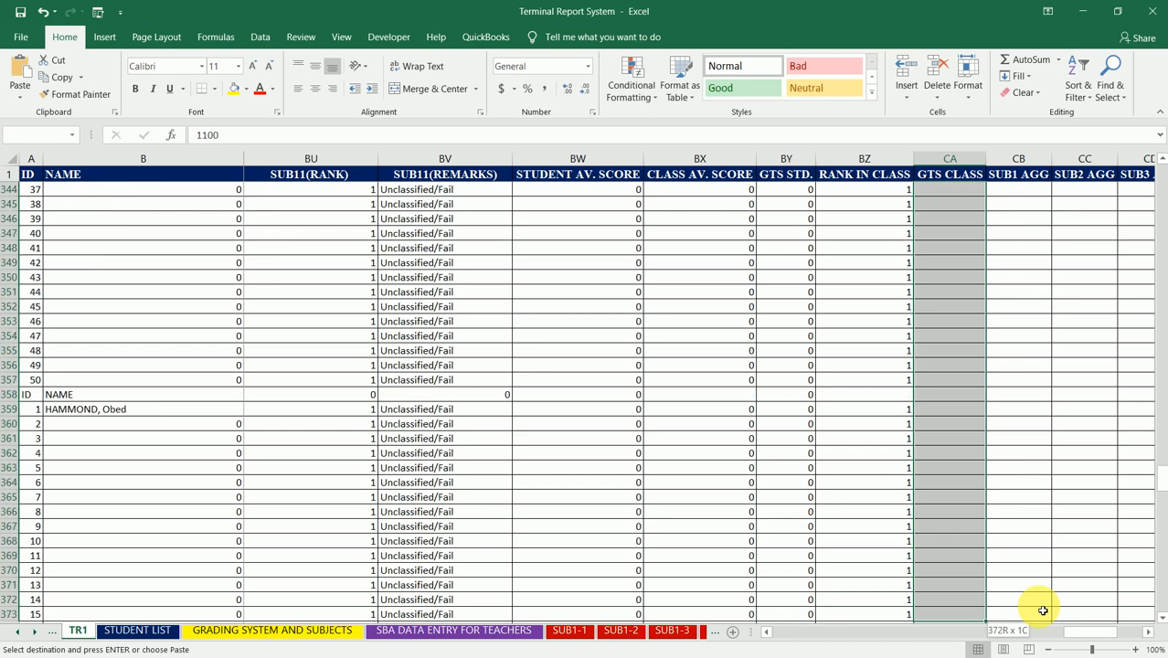
pyautogui.hotkey('shift', 'Down')
pyautogui.hotkey('shift', 'Down')
pyautogui.hotkey('shift', 'Down')
pyautogui.hotkey('shift', 'Down')
pyautogui.hotkey('shift', 'Down')
pyautogui.hotkey('shift', 'Down')
pyautogui.hotkey('shift', 'Down')
pyautogui.hotkey('shift', 'Down')
pyautogui.hotkey('shift', 'Down')
pyautogui.hotkey('shift', 'Down')
pyautogui.hotkey('shift', 'Down')
pyautogui.hotkey('shift', 'Down')
pyautogui.hotkey('shift', 'Down')
pyautogui.hotkey('shift', 'Down')
pyautogui.hotkey('shift', 'Down')
pyautogui.hotkey('shift', 'Down')
pyautogui.hotkey('shift', 'Down')
pyautogui.hotkey('shift', 'Down')
pyautogui.hotkey('shift', 'Down')
pyautogui.hotkey('shift', 'Down')
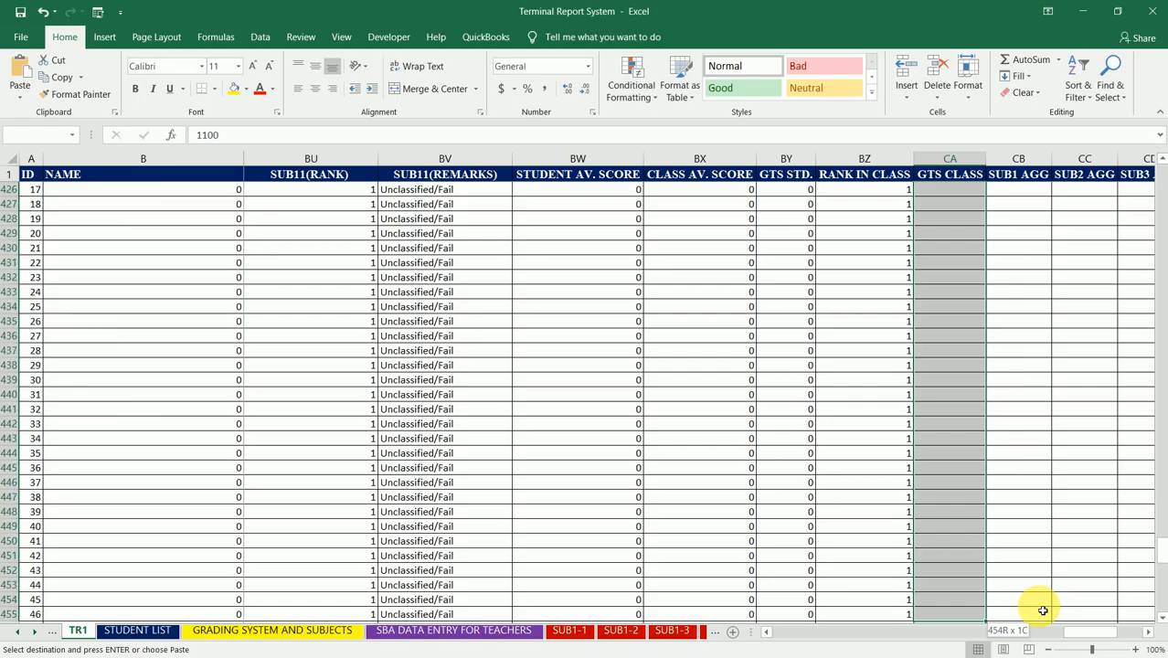
pyautogui.hotkey('shift', 'Down')
pyautogui.hotkey('shift', 'Down')
pyautogui.hotkey('shift', 'Down')
pyautogui.hotkey('shift', 'Down')
pyautogui.hotkey('shift', 'Down')
pyautogui.hotkey('shift', 'Down')
pyautogui.hotkey('shift', 'Down')
pyautogui.hotkey('shift', 'Down')
pyautogui.hotkey('shift', 'Down')
pyautogui.hotkey('shift', 'Down')
pyautogui.hotkey('shift', 'Down')
pyautogui.hotkey('shift', 'Down')
pyautogui.hotkey('shift', 'Down')
pyautogui.hotkey('shift', 'Down')
pyautogui.hotkey('shift', 'Down')
pyautogui.hotkey('shift', 'Down')
pyautogui.hotkey('shift', 'Down')
pyautogui.hotkey('shift', 'Down')
pyautogui.hotkey('shift', 'Down')
pyautogui.hotkey('shift', 'Down')
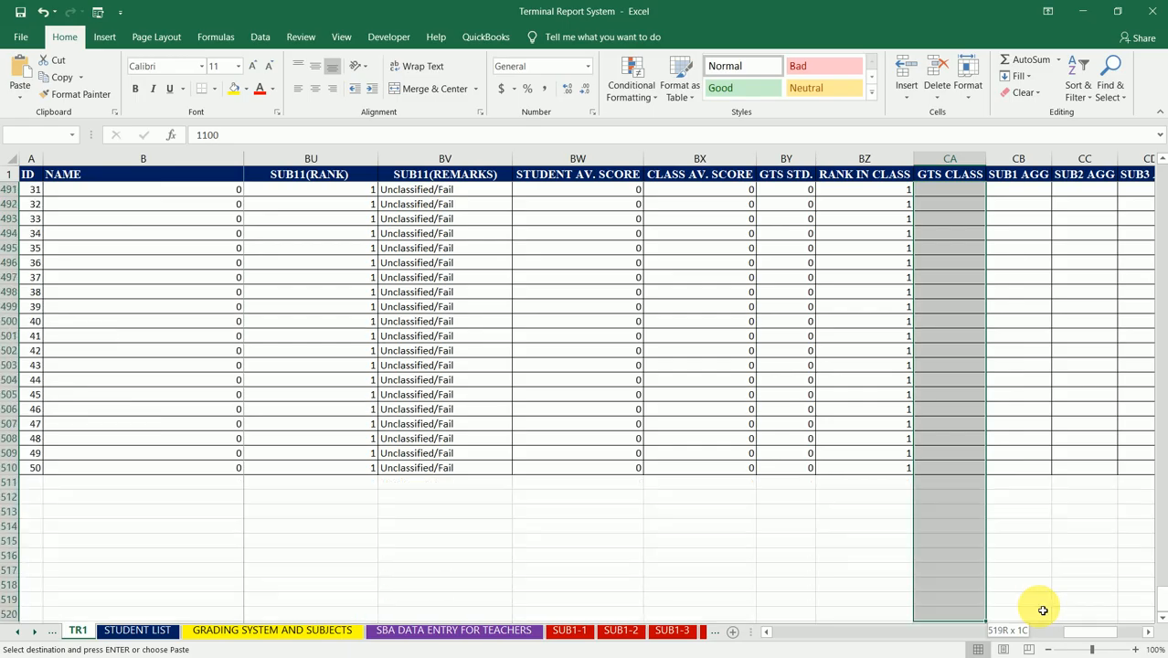
pyautogui.hotkey('shift', 'Up')
pyautogui.hotkey('shift', 'Up')
pyautogui.hotkey('shift', 'Up')
pyautogui.hotkey('shift', 'Up')
pyautogui.hotkey('shift', 'Up')
pyautogui.hotkey('shift', 'Up')
pyautogui.hotkey('shift', 'Up')
pyautogui.hotkey('shift', 'Up')
pyautogui.hotkey('shift', 'Up')
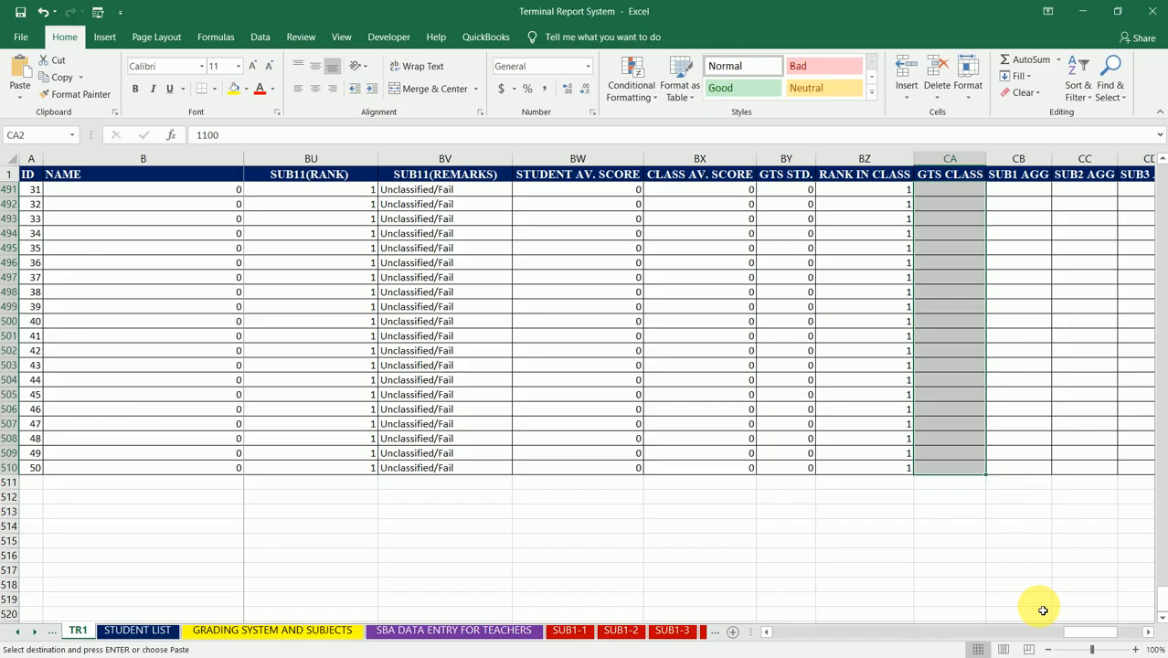
pyautogui.hotkey('ctrl', 'v')
pyautogui.press('Up')
pyautogui.press('Down')
pyautogui.press('Down')
pyautogui.press('Down')
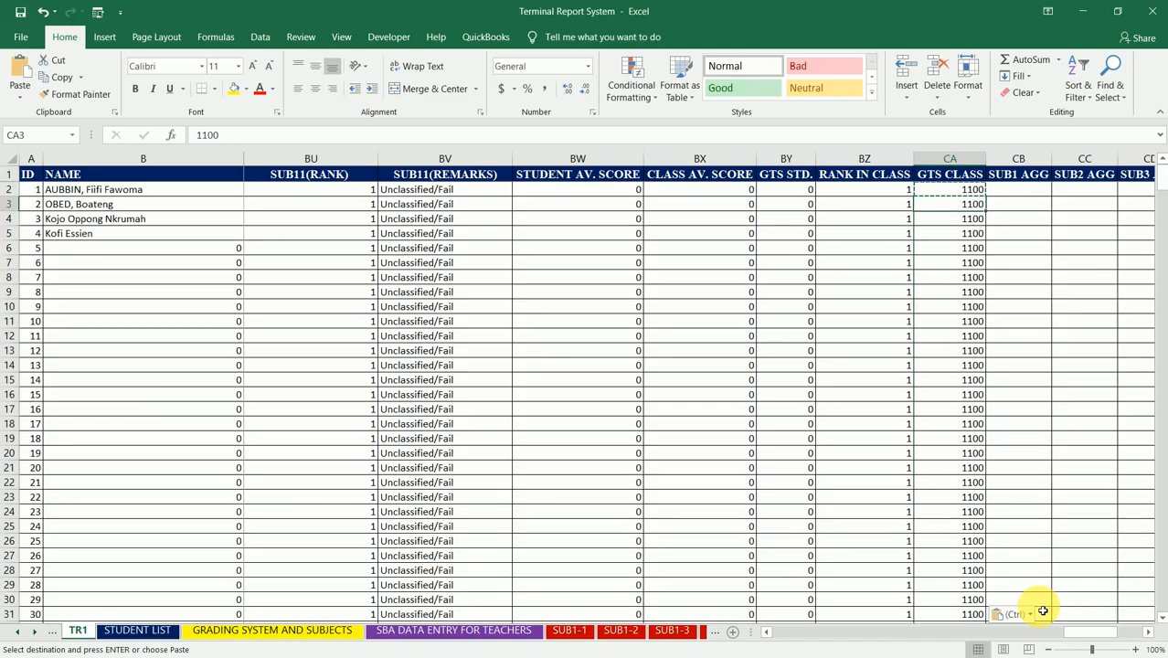
pyautogui.press('Up')
pyautogui.press('Up')
pyautogui.press('Escape')
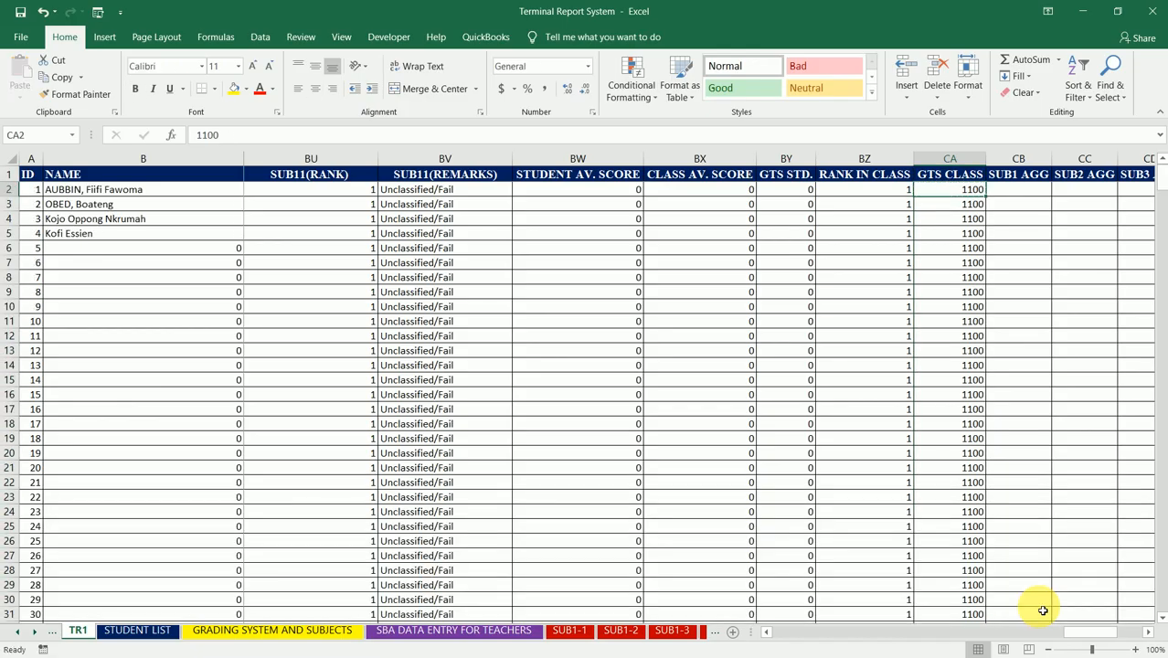
# Step: Look over the empty subject AGG columns from SUB1 AGG onward and save the workbook
pyautogui.press('Right')
pyautogui.press('Right')
pyautogui.press('Right')
pyautogui.press('Right')
pyautogui.press('Left')
pyautogui.press('Left')
pyautogui.press('Left')
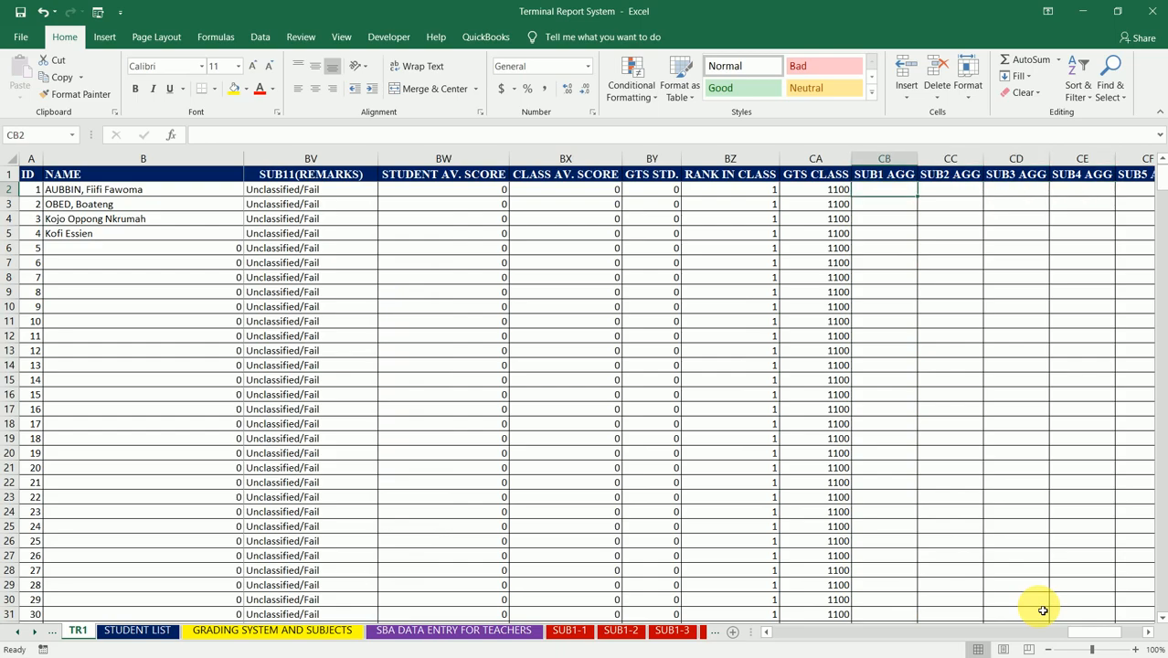
pyautogui.press('Right')
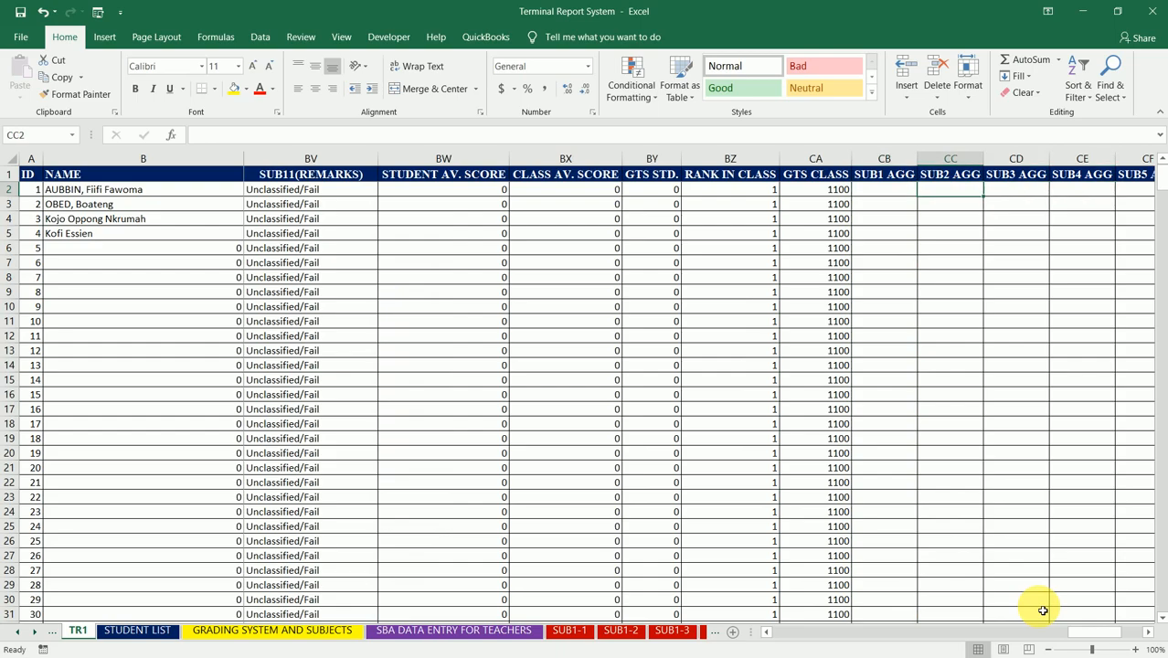
pyautogui.press('Left')
pyautogui.hotkey('ctrl', 's')
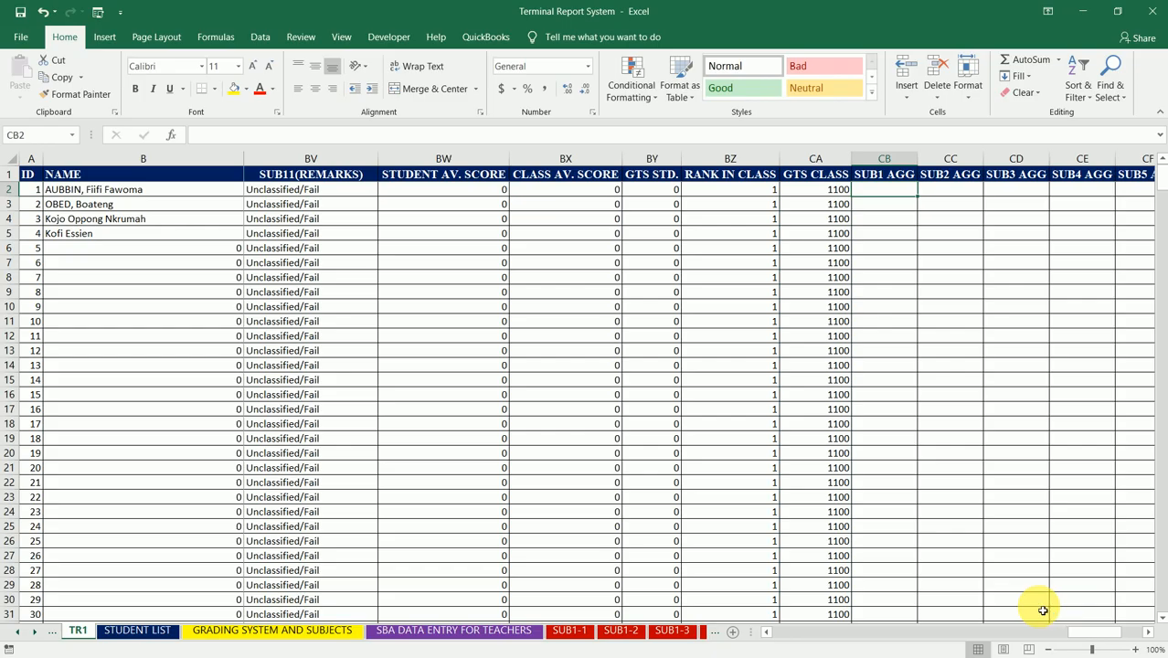
# Step: On the GRADING SYSTEM AND SUBJECTS sheet, duplicate the academic SCORE and GRADE table from B2:C11 to B13
pyautogui.click(266, 631)
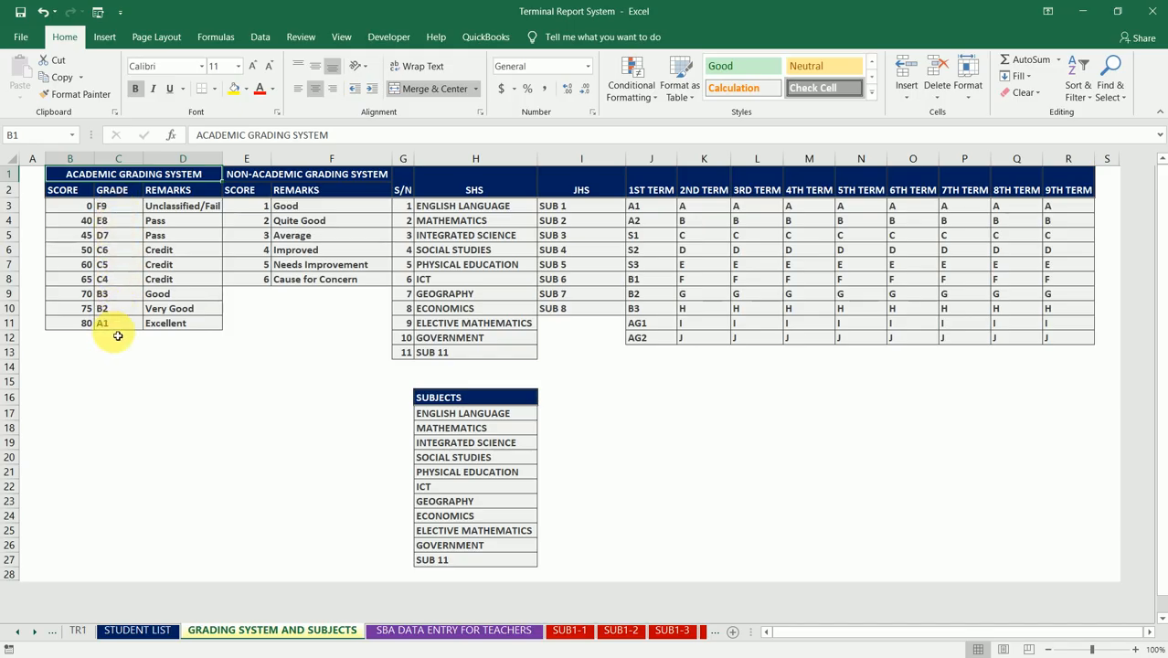
pyautogui.click(69, 195)
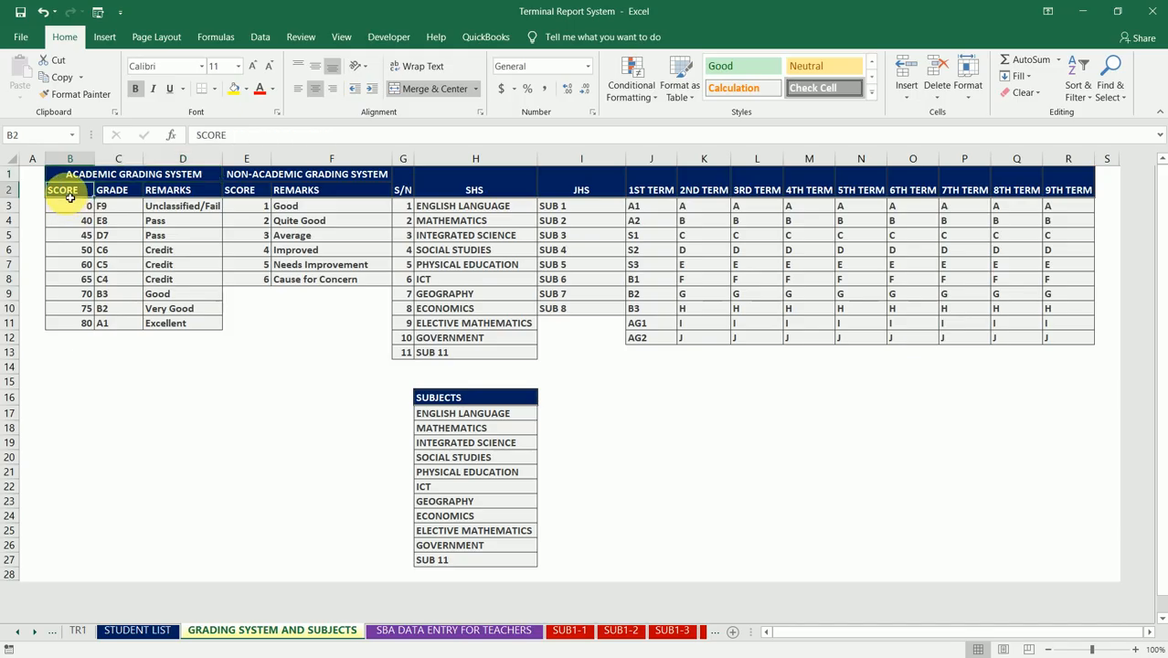
pyautogui.moveTo(74, 194); pyautogui.dragTo(129, 322)
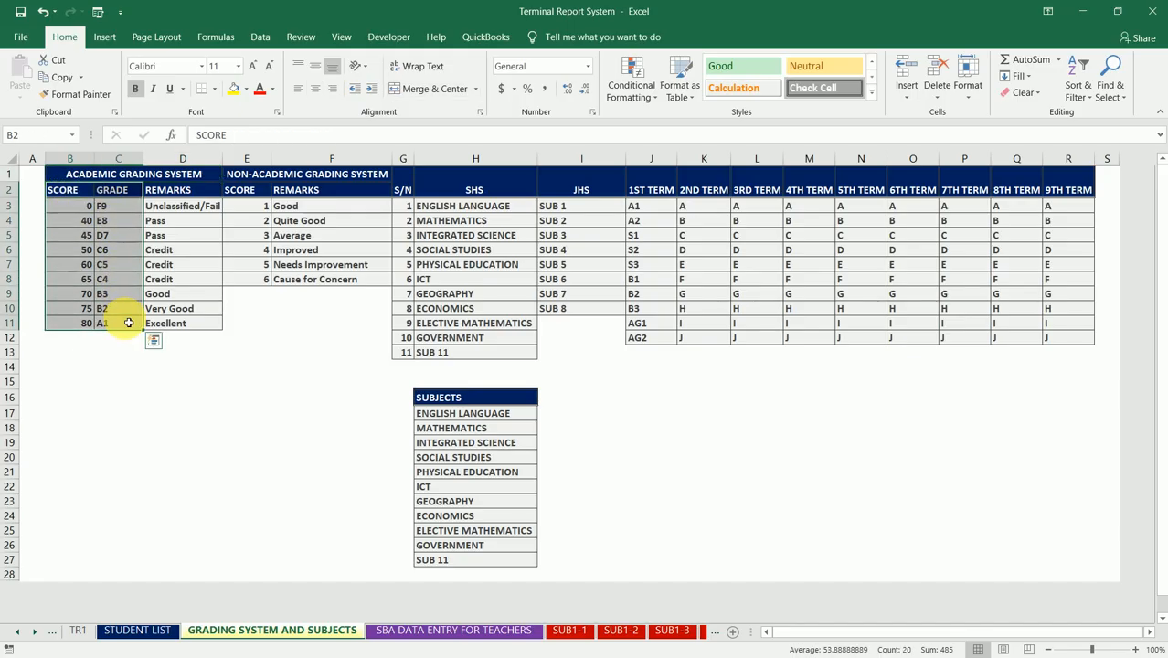
pyautogui.hotkey('ctrl', 'c')
pyautogui.click(74, 358)
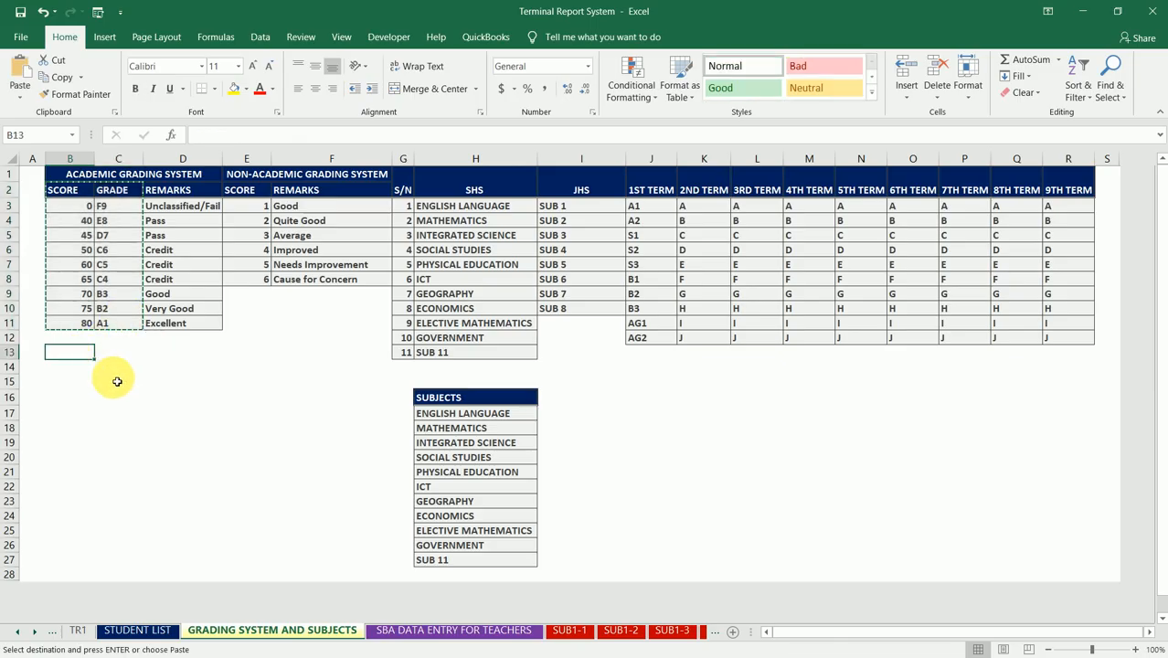
pyautogui.hotkey('ctrl', 'v')
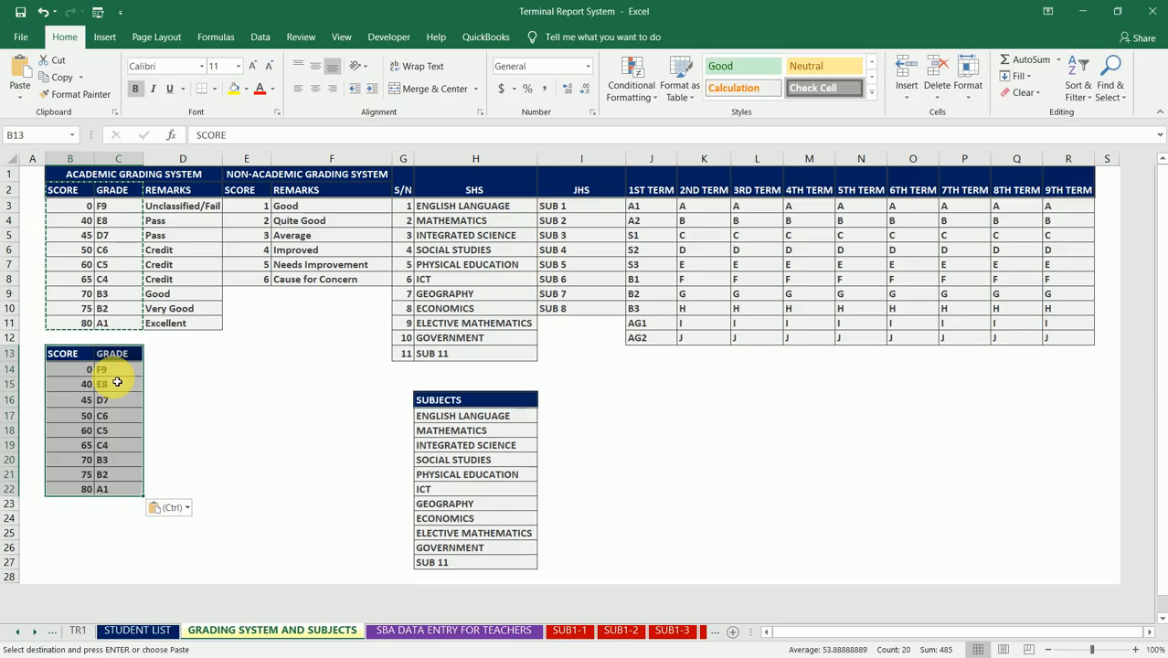
# Step: Replace the grades in the duplicated table with numbers, from 1 in C22 for score 80 up to 9 in C14 for score 0
pyautogui.click(108, 485)
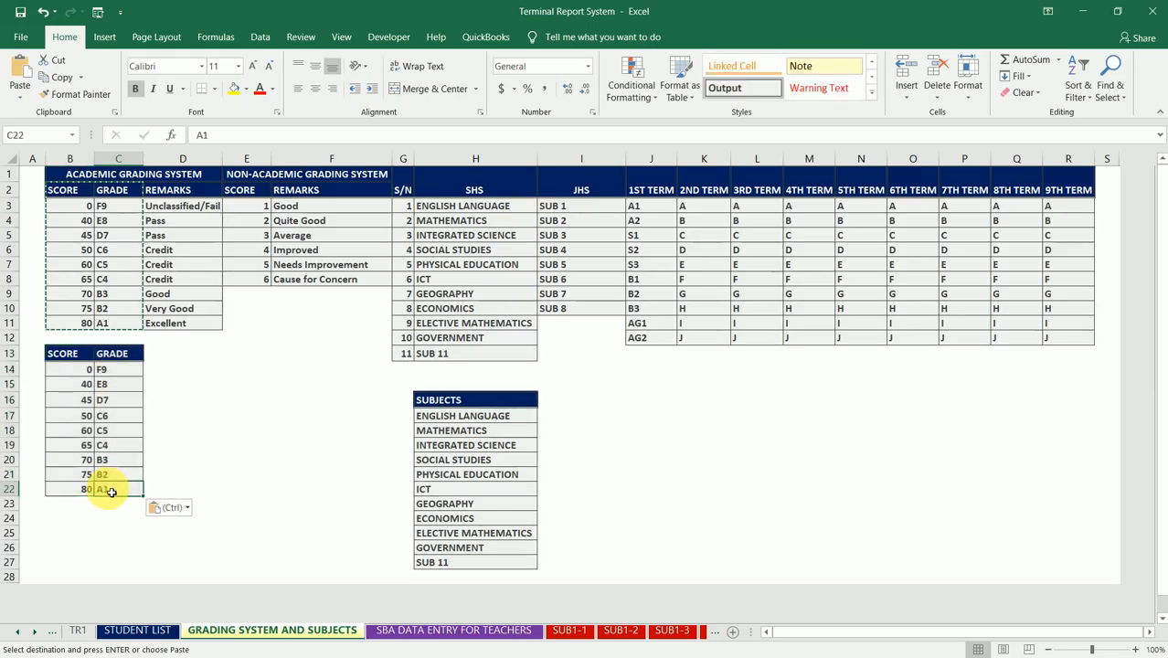
pyautogui.write('1')
pyautogui.press('Up')
pyautogui.write('2')
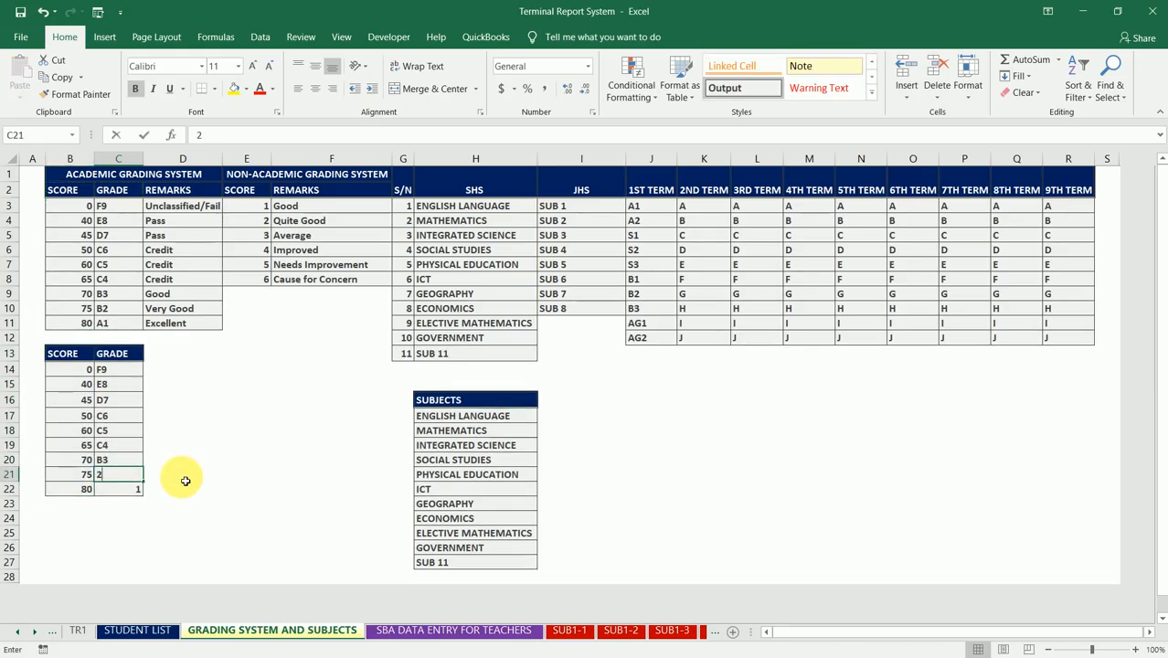
pyautogui.press('Up')
pyautogui.write('3')
pyautogui.press('Up')
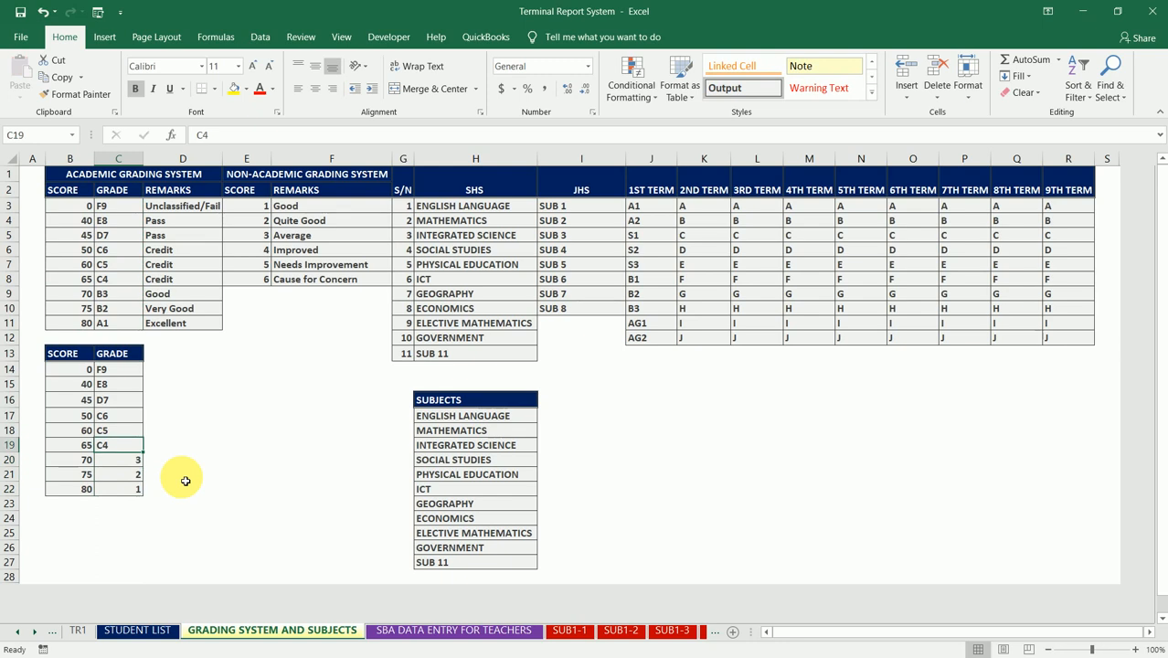
pyautogui.write('4')
pyautogui.press('Up')
pyautogui.write('5')
pyautogui.press('Up')
pyautogui.write('6')
pyautogui.press('Up')
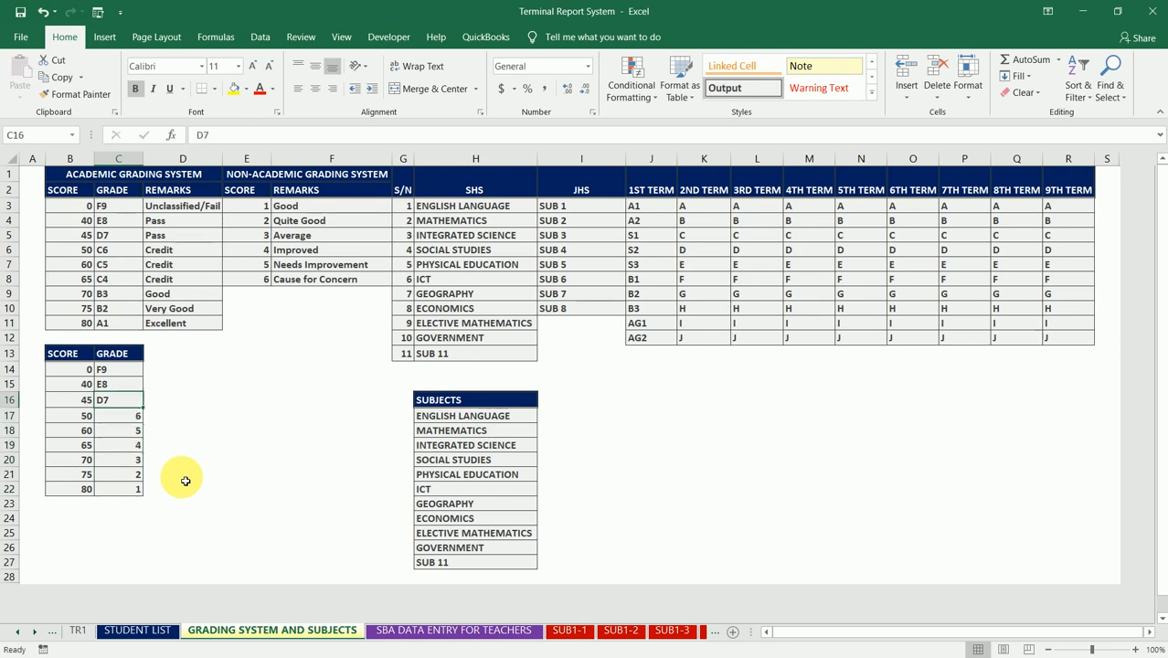
pyautogui.write('7')
pyautogui.press('Up')
pyautogui.write('8')
pyautogui.press('Up')
pyautogui.write('9')
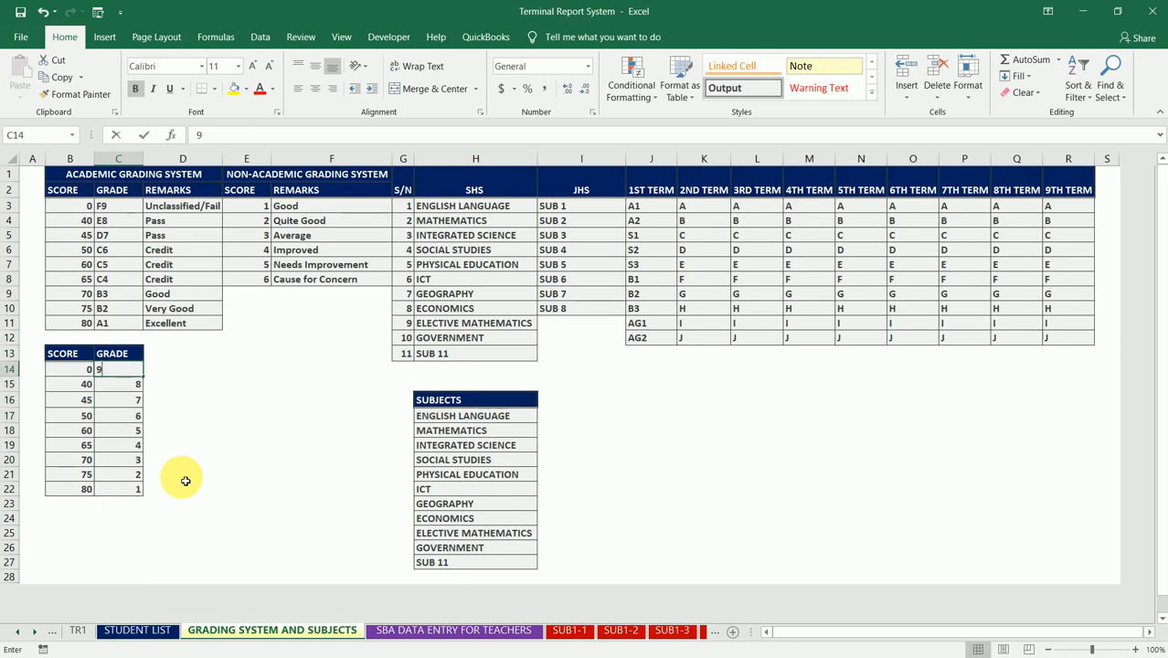
pyautogui.press('Return')
pyautogui.press('Down')
pyautogui.press('Down')
pyautogui.press('Down')
pyautogui.press('Down')
pyautogui.press('Down')
pyautogui.press('Down')
pyautogui.press('Down')
pyautogui.press('Down')
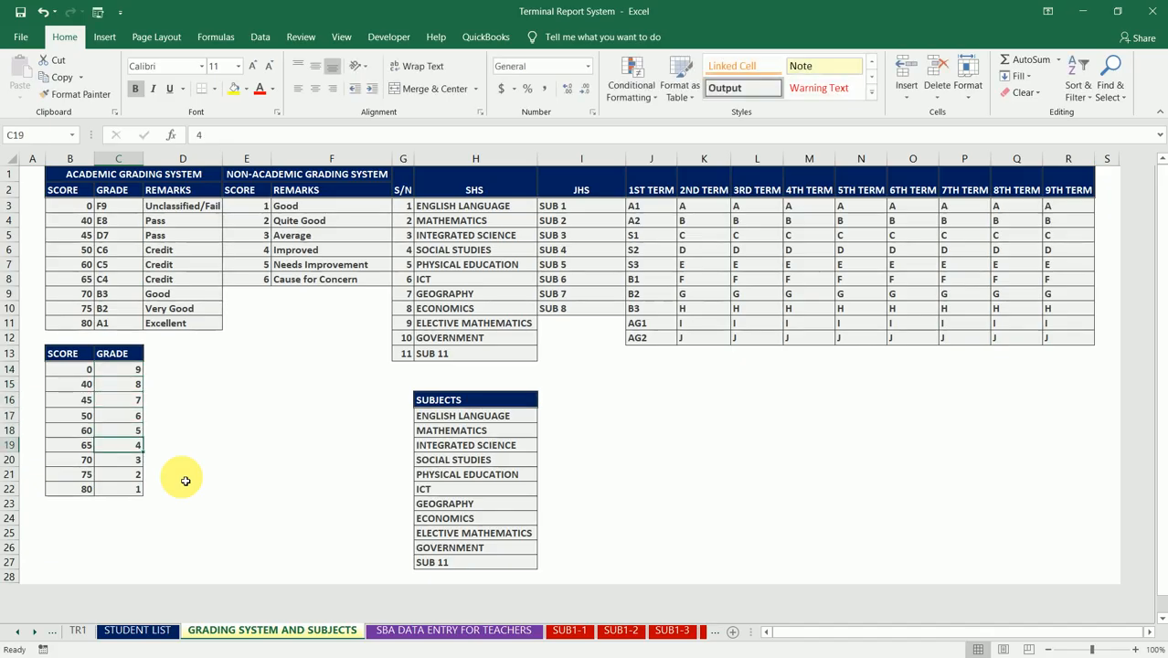
pyautogui.press('Up')
pyautogui.press('Up')
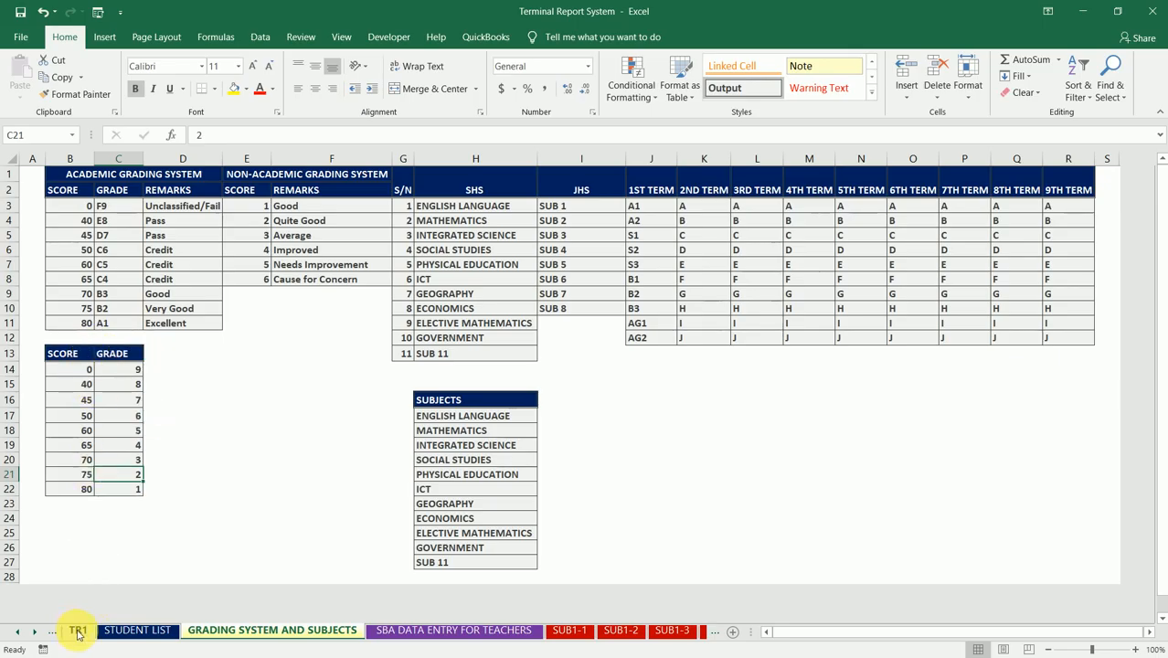
# Step: Rename the duplicated table's GRADE header in C13 to AGGREGATE and fit column C's width to it
pyautogui.click(133, 353)
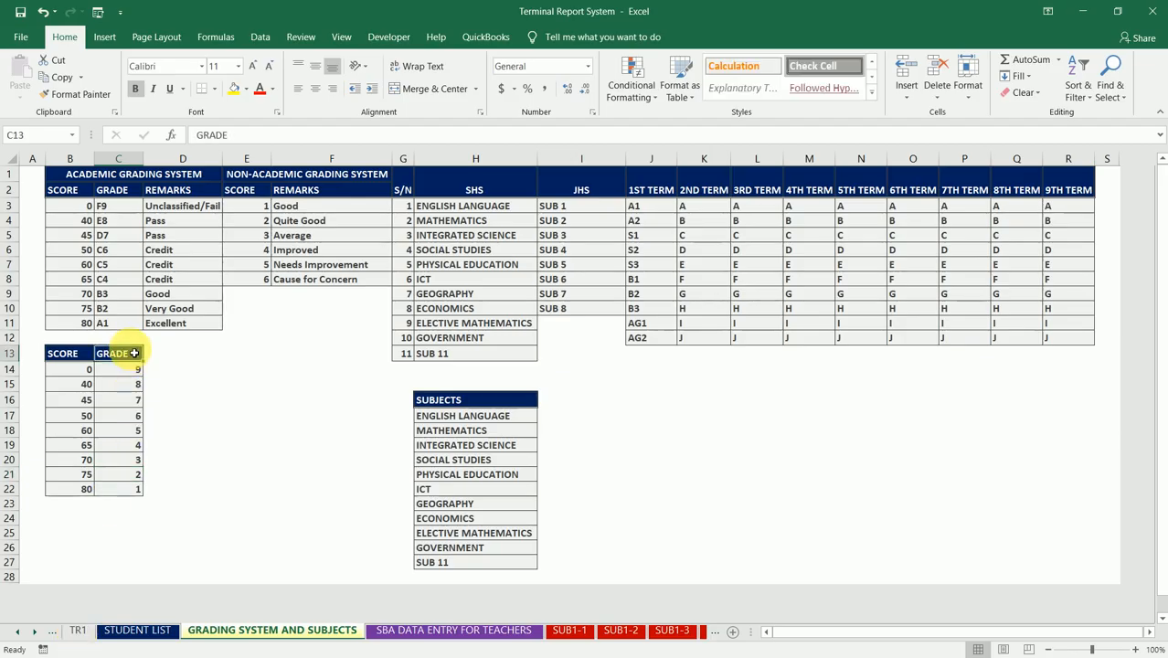
pyautogui.write('AGGREGA')
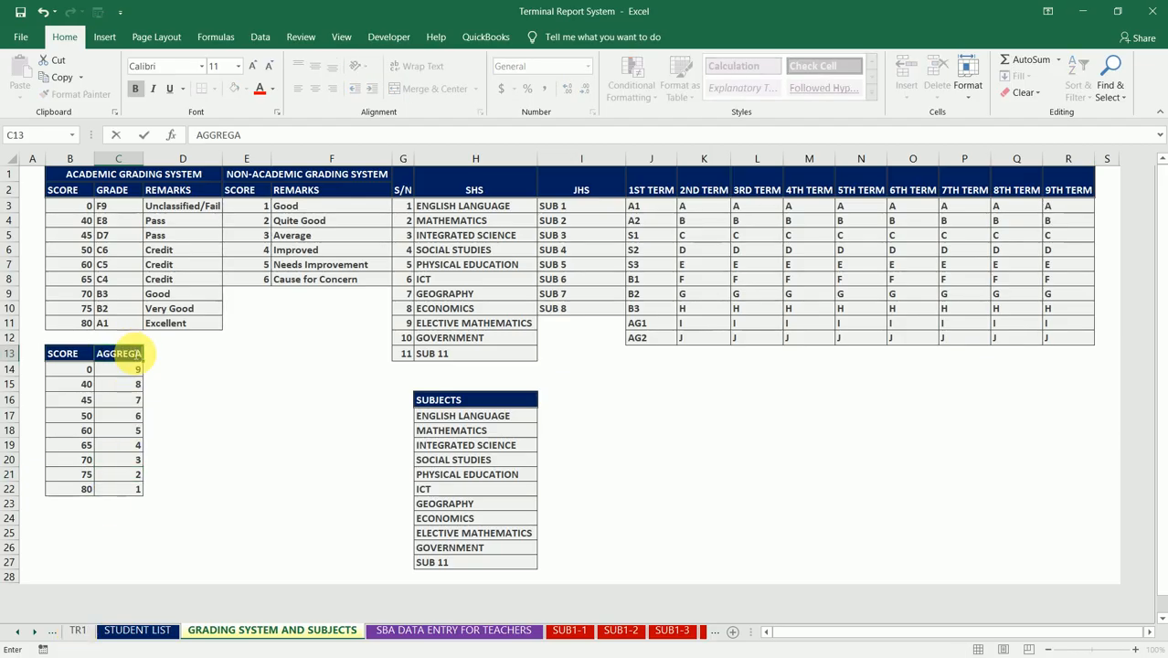
pyautogui.write('TE')
pyautogui.press('Return')
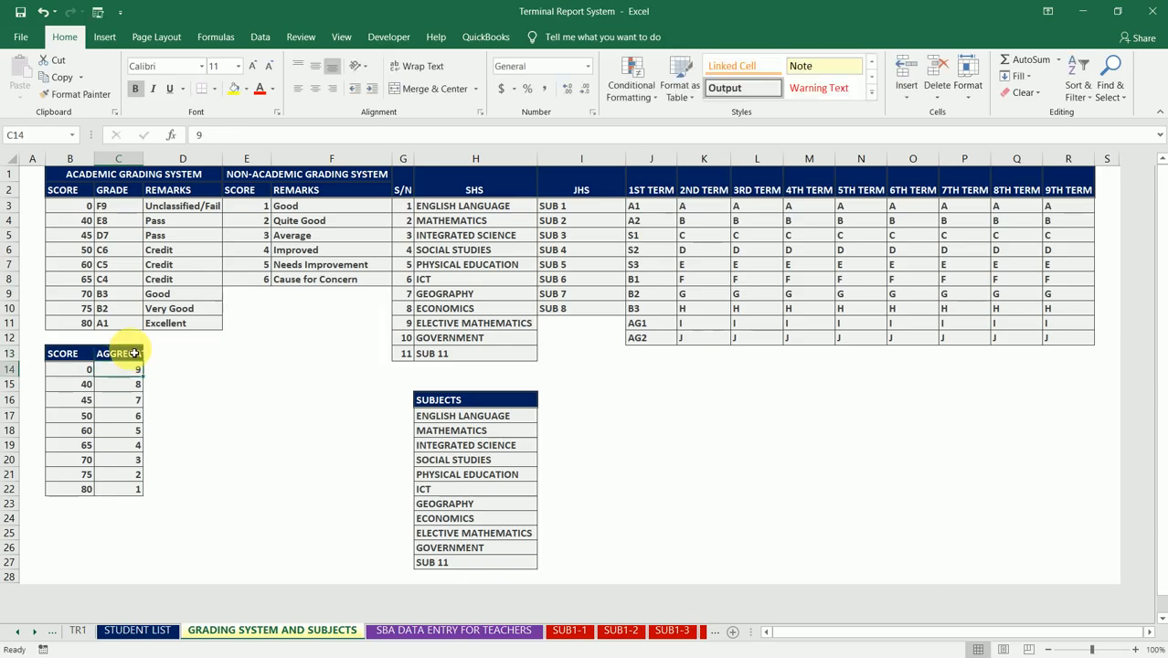
pyautogui.doubleClick(143, 159)
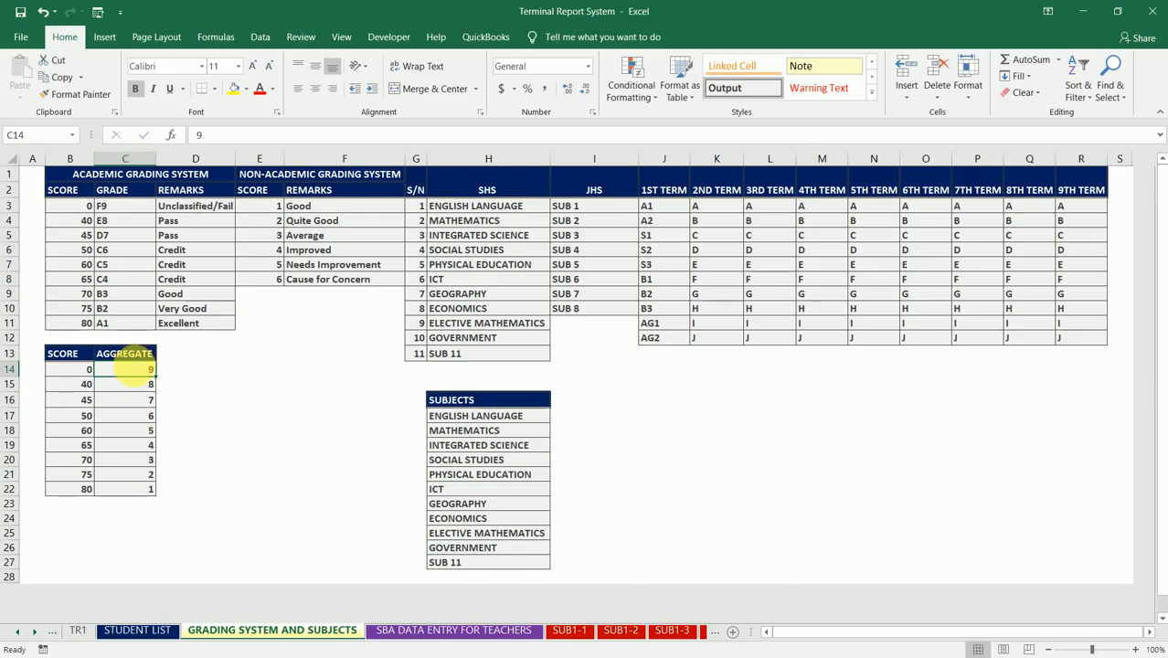
# Step: Centre the AGGREGATE values in C14:C22 and the SCORE values in B14:B22 horizontally
pyautogui.moveTo(126, 369); pyautogui.dragTo(125, 489)
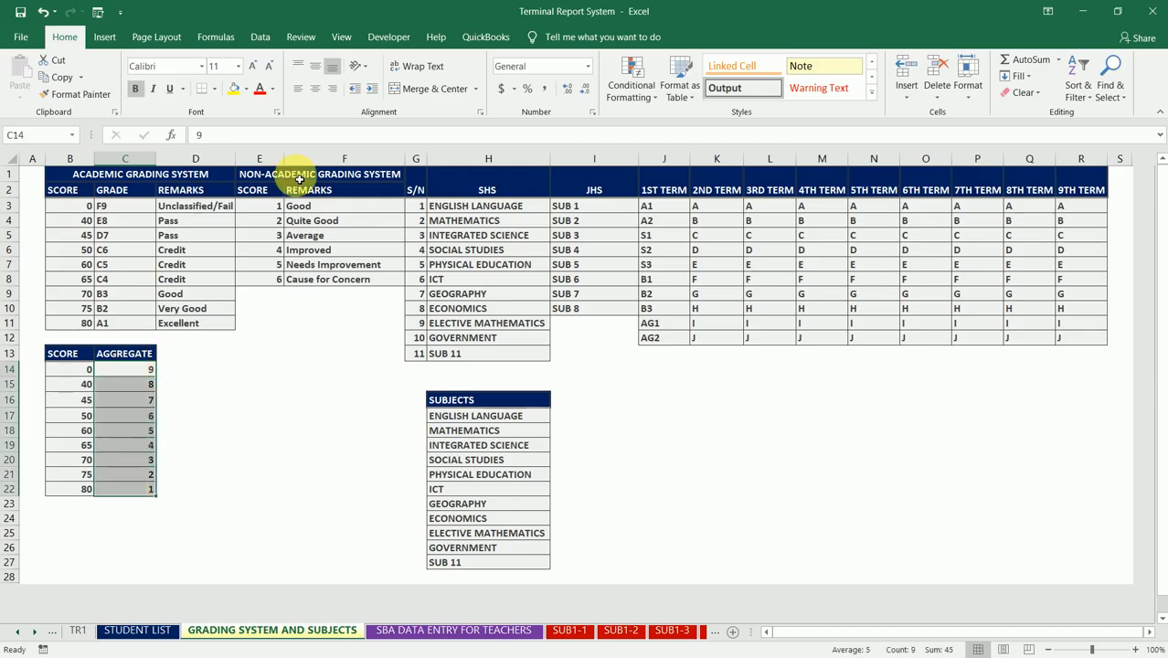
pyautogui.click(315, 91)
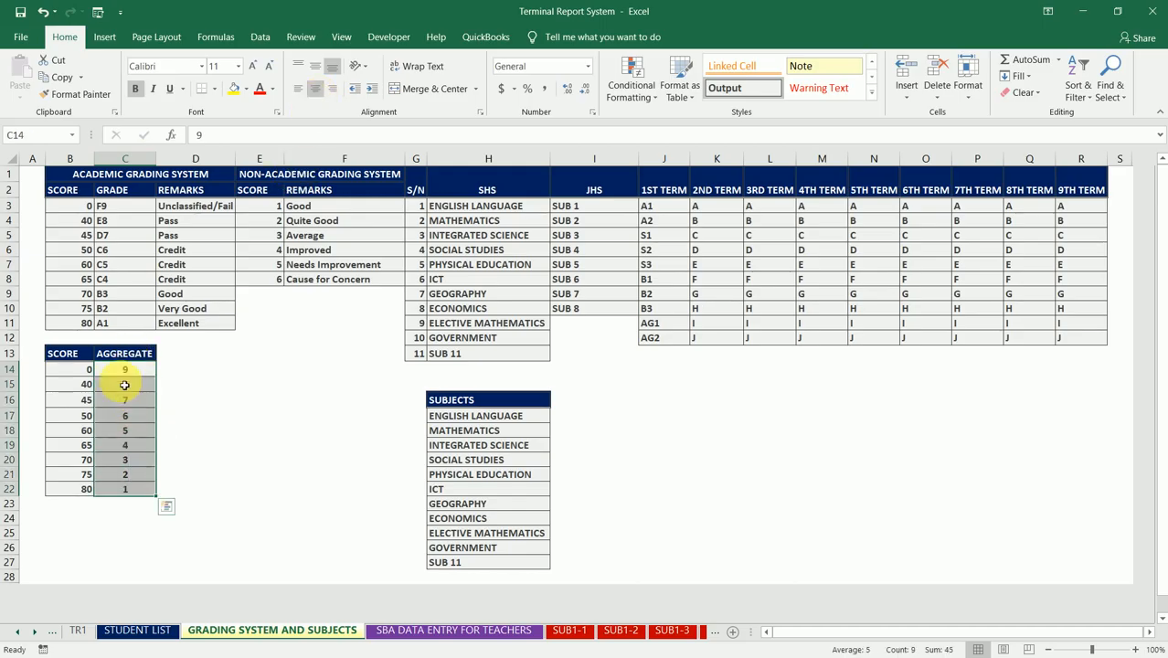
pyautogui.moveTo(83, 375); pyautogui.dragTo(78, 493)
pyautogui.click(314, 89)
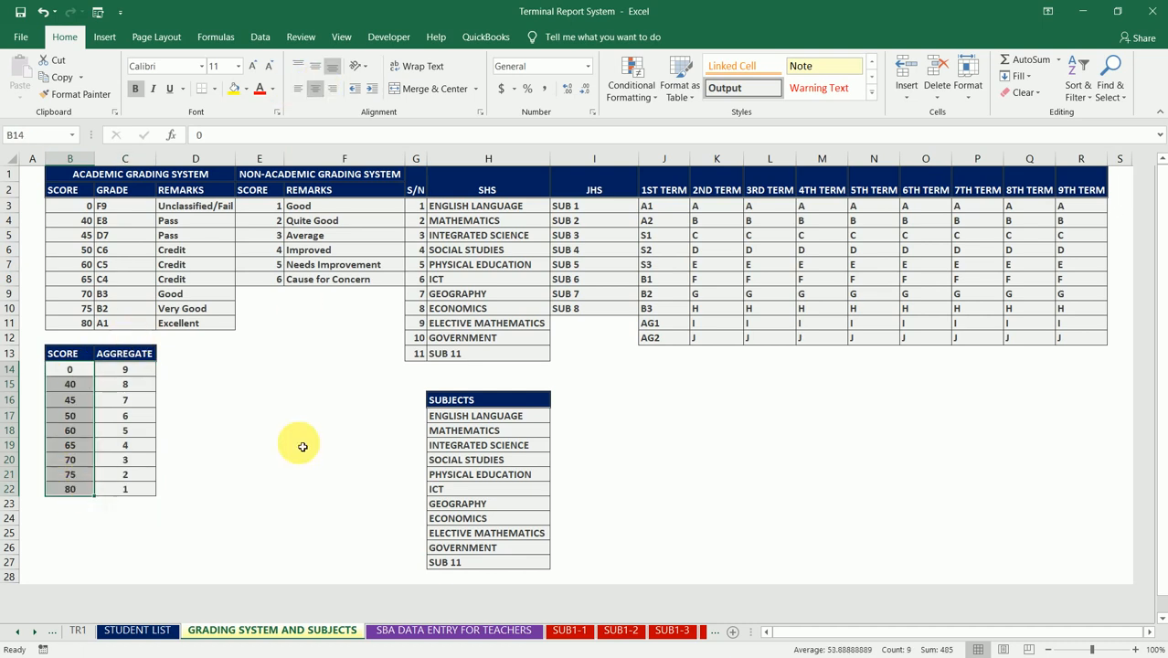
# Step: On the TR1 sheet, insert a VLOOKUP in SUB1 AGG cell CB2 with the first student's SUB1(100) score, K2, as lookup value
pyautogui.click(78, 630)
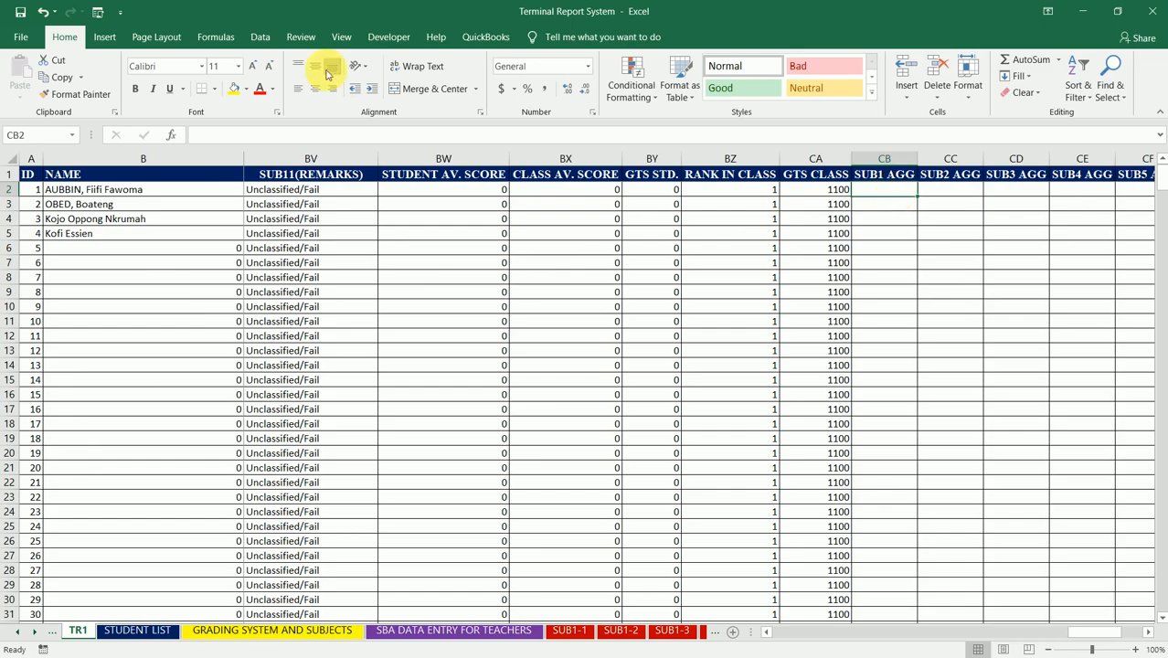
pyautogui.click(213, 37)
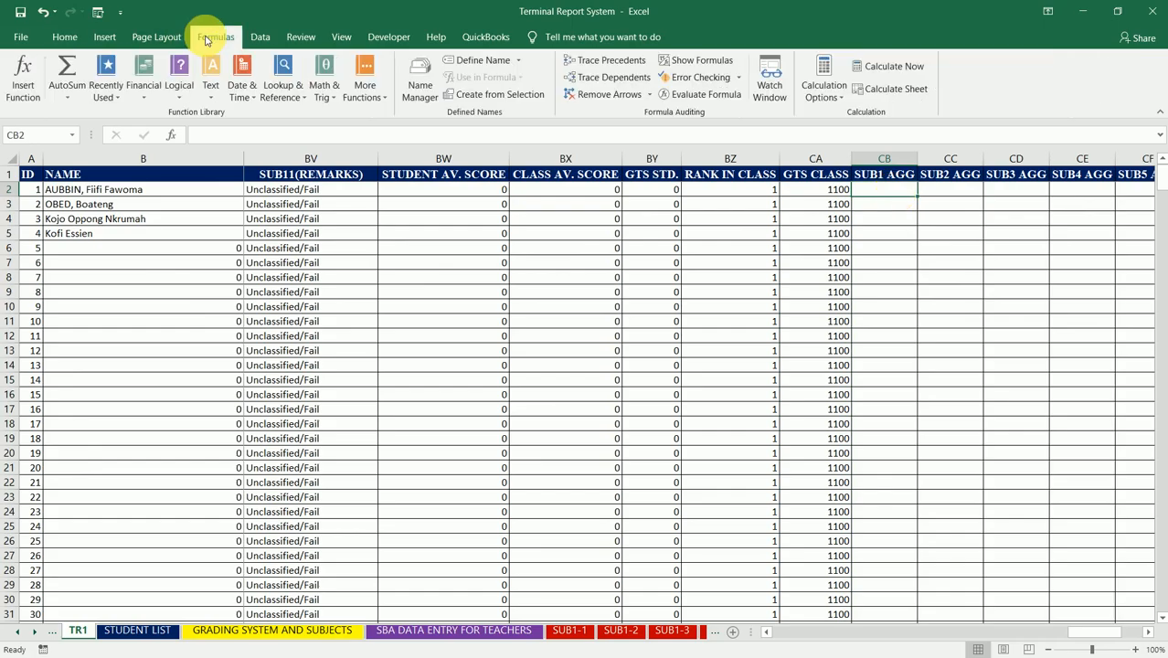
pyautogui.click(20, 71)
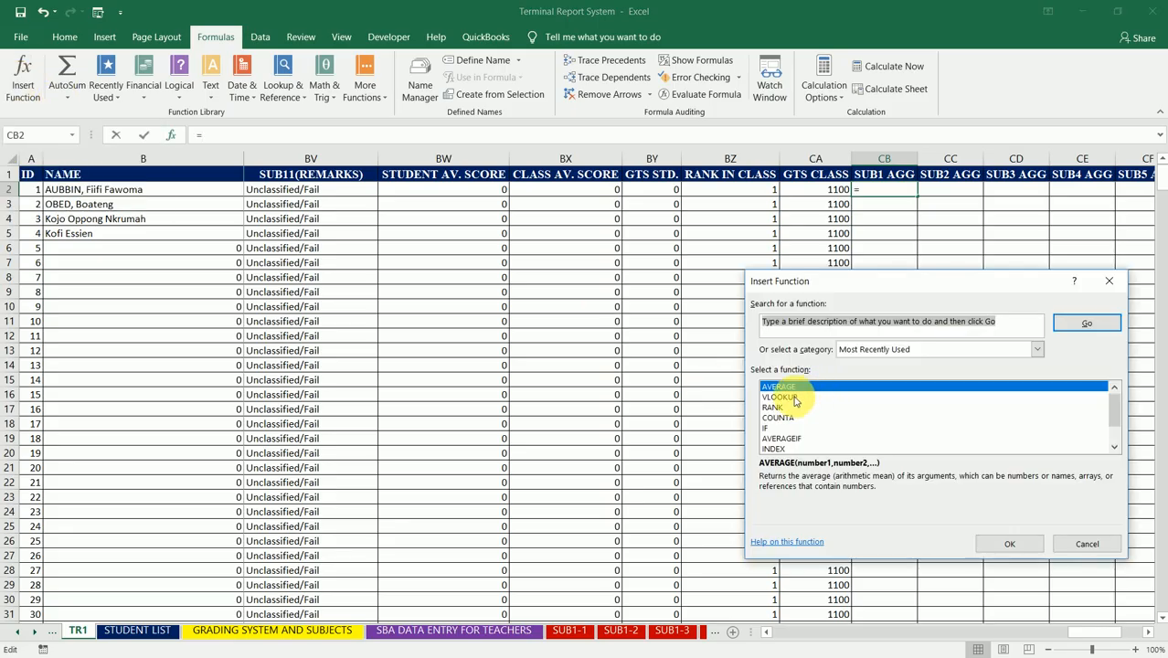
pyautogui.click(791, 398)
pyautogui.click(1010, 544)
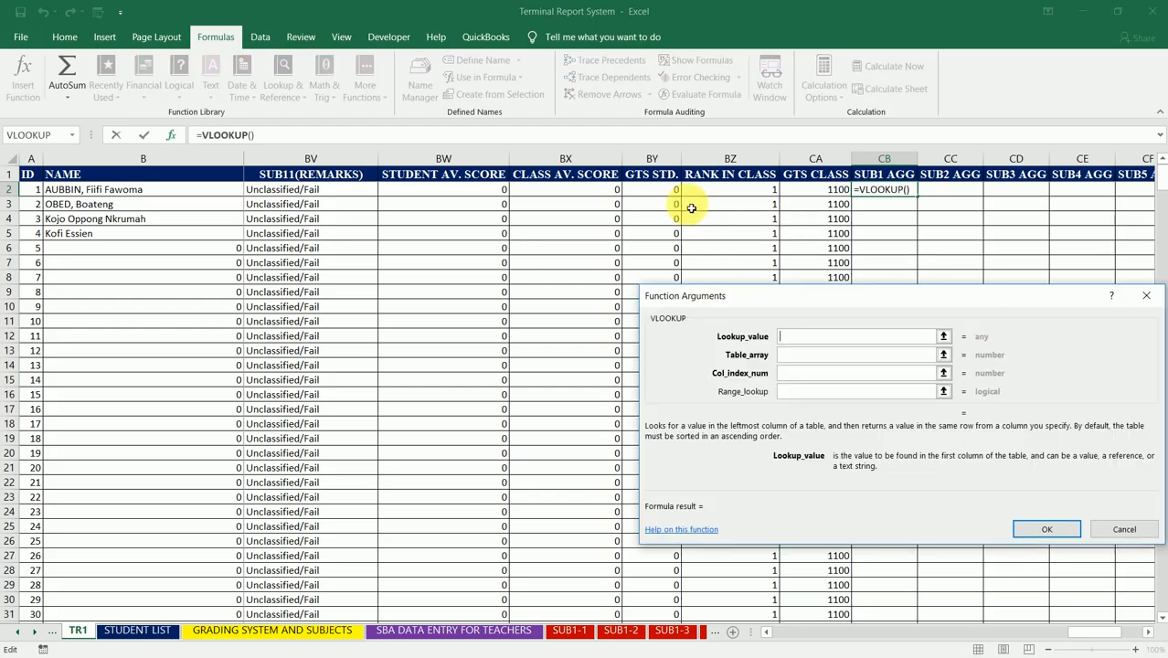
pyautogui.click(596, 194)
pyautogui.press('Left')
pyautogui.press('Left')
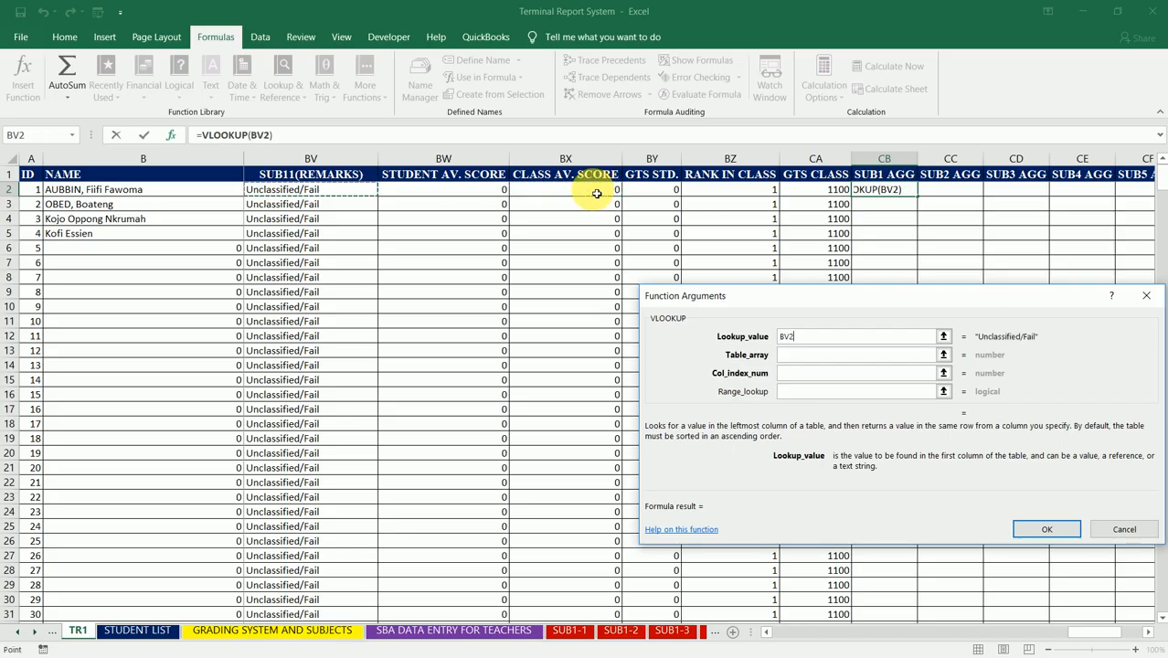
pyautogui.press('Left')
pyautogui.press('Left')
pyautogui.press('Left')
pyautogui.press('Left')
pyautogui.press('Left')
pyautogui.press('Left')
pyautogui.press('Left')
pyautogui.press('Left')
pyautogui.press('Left')
pyautogui.press('Left')
pyautogui.press('Left')
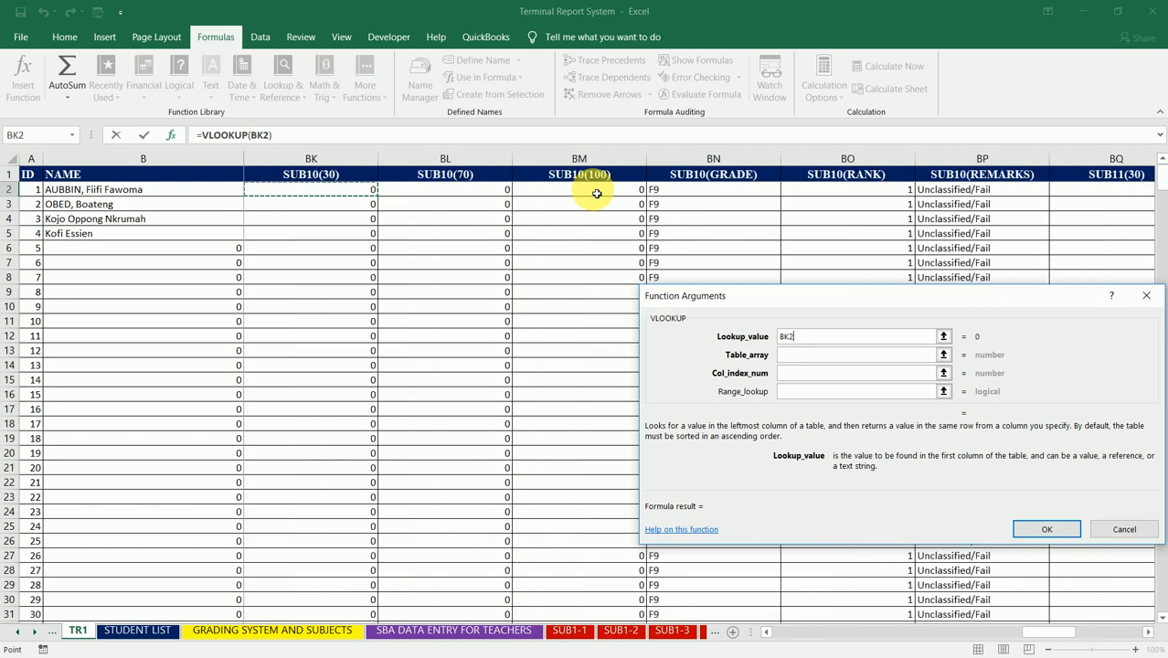
pyautogui.press('Left')
pyautogui.press('Left')
pyautogui.press('Left')
pyautogui.press('Left')
pyautogui.press('Left')
pyautogui.press('Left')
pyautogui.press('Left')
pyautogui.press('Left')
pyautogui.press('Left')
pyautogui.press('Left')
pyautogui.press('Left')
pyautogui.press('Left')
pyautogui.press('Left')
pyautogui.press('Left')
pyautogui.press('Left')
pyautogui.press('Left')
pyautogui.press('Left')
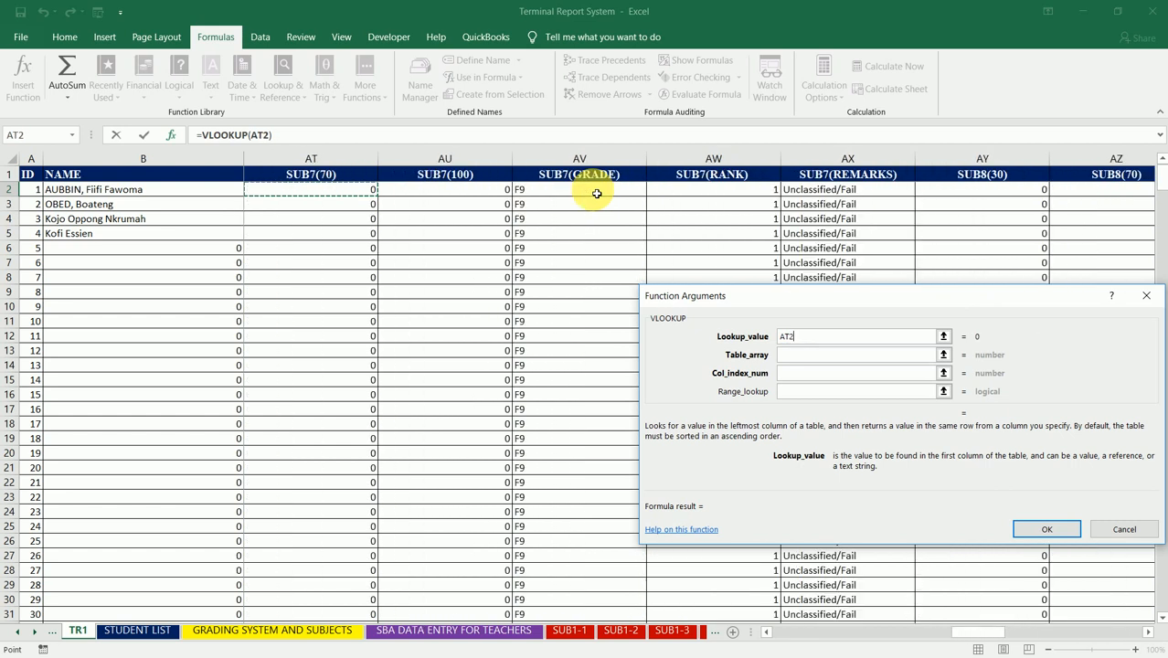
pyautogui.press('Left')
pyautogui.press('Left')
pyautogui.press('Left')
pyautogui.press('Left')
pyautogui.press('Left')
pyautogui.press('Left')
pyautogui.press('Left')
pyautogui.press('Left')
pyautogui.press('Left')
pyautogui.press('Left')
pyautogui.press('Left')
pyautogui.press('Left')
pyautogui.press('Left')
pyautogui.press('Left')
pyautogui.press('Left')
pyautogui.press('Left')
pyautogui.press('Left')
pyautogui.press('Left')
pyautogui.press('Left')
pyautogui.press('Left')
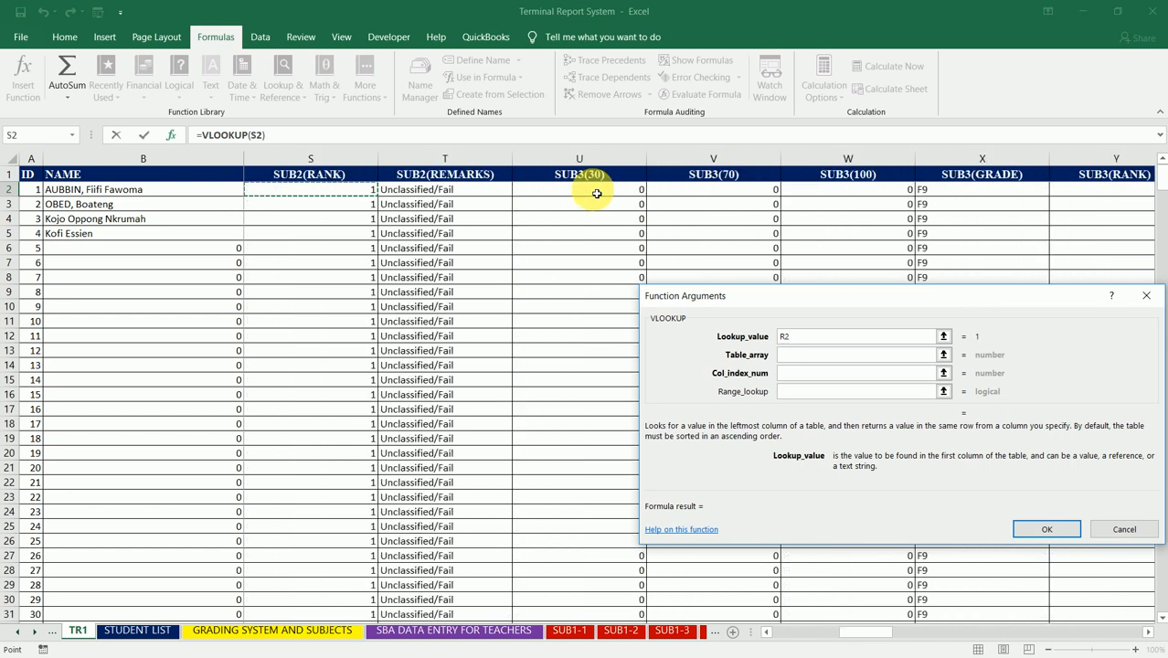
pyautogui.press('Left')
pyautogui.press('Left')
pyautogui.press('Left')
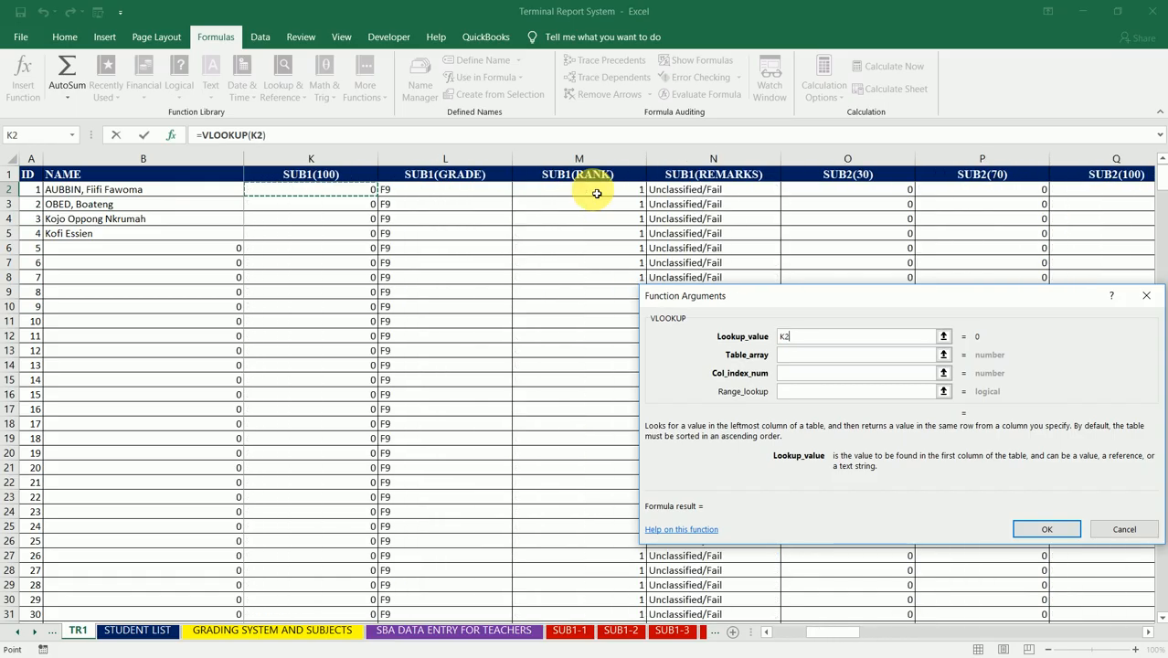
pyautogui.press('Right')
pyautogui.press('Left')
pyautogui.press('Left')
pyautogui.press('Right')
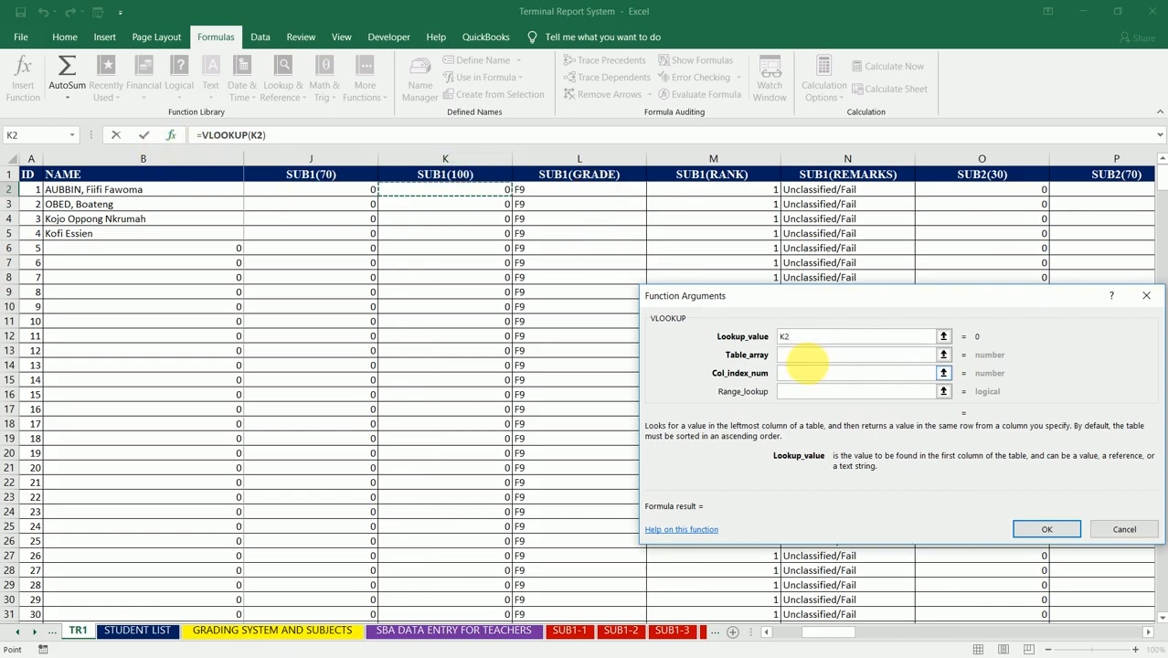
# Step: Set the VLOOKUP's table array to the SCORE and AGGREGATE table, B13:C22, on the GRADING SYSTEM AND SUBJECTS sheet
pyautogui.click(826, 355)
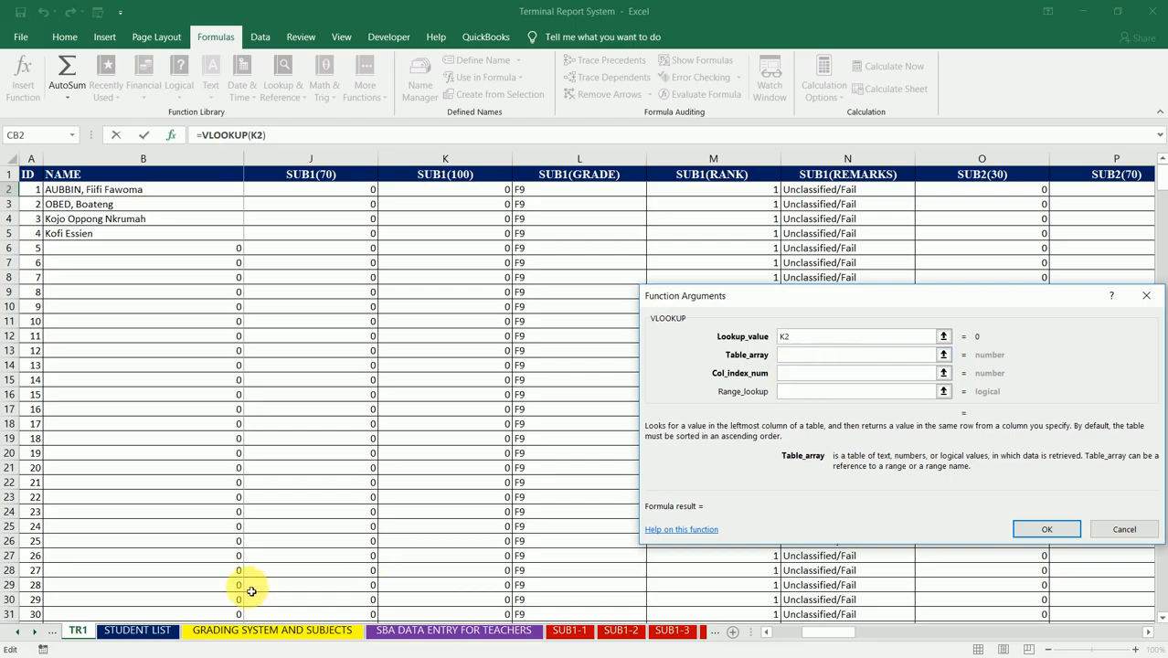
pyautogui.click(288, 637)
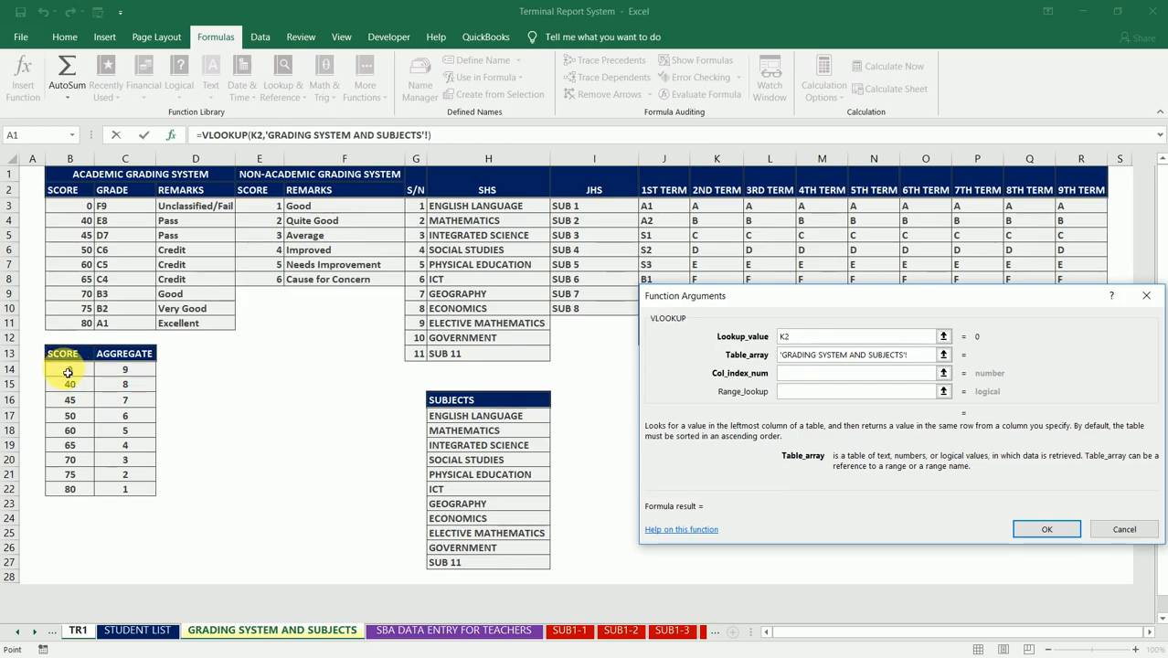
pyautogui.click(73, 370)
pyautogui.moveTo(114, 385); pyautogui.dragTo(135, 498)
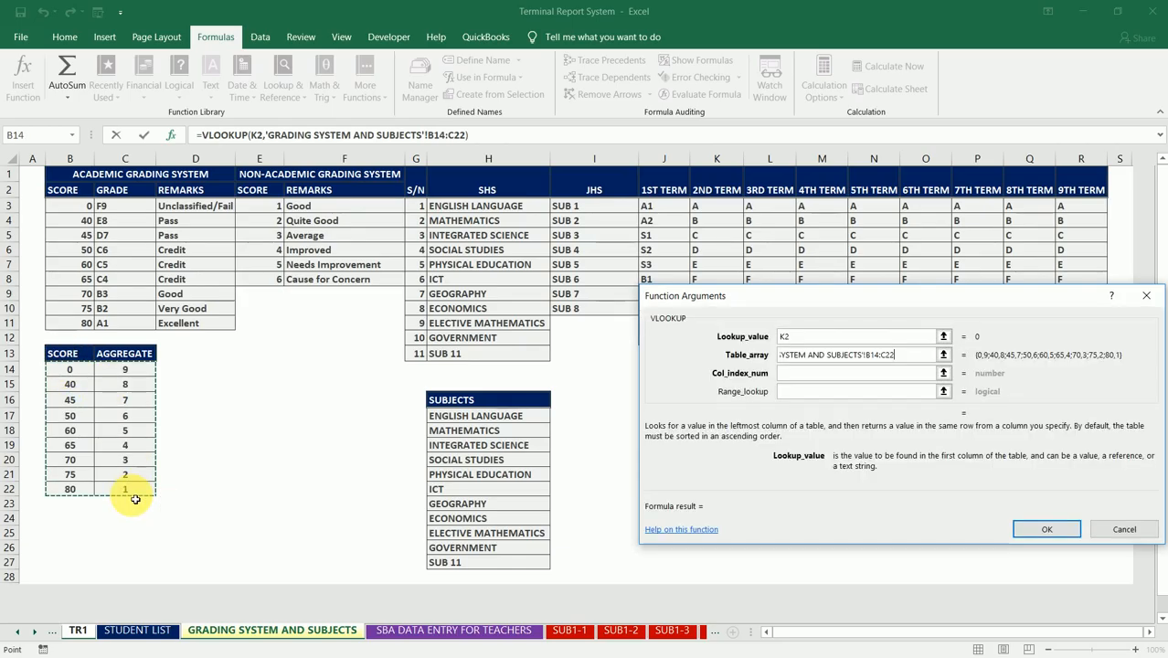
pyautogui.moveTo(73, 355); pyautogui.dragTo(150, 491)
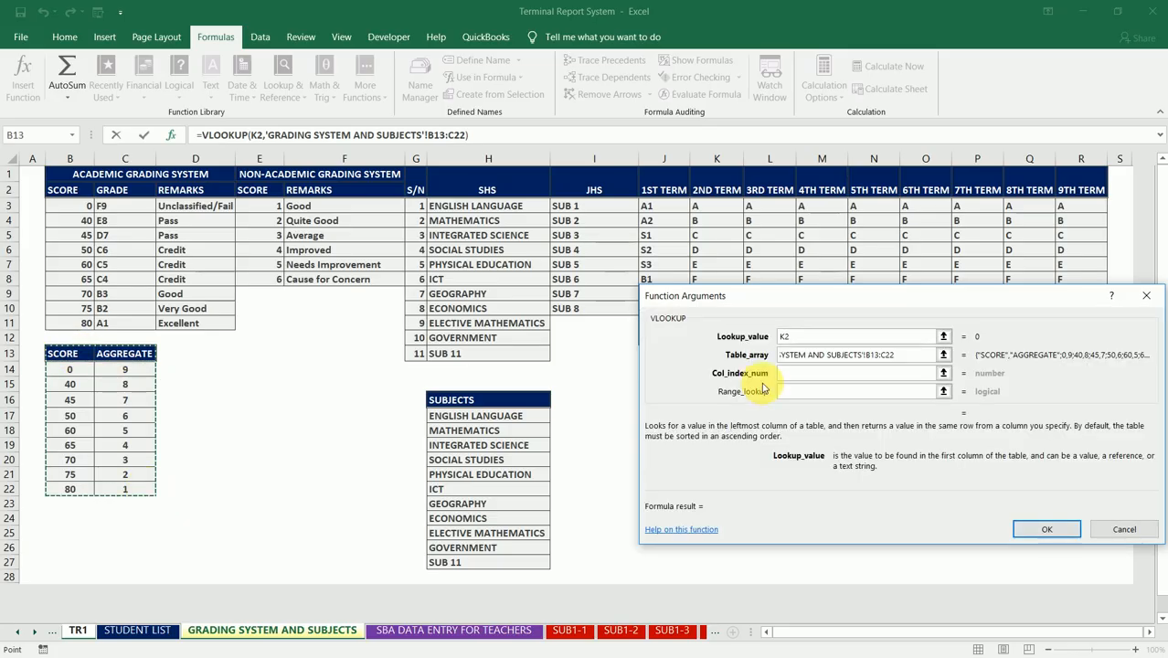
# Step: Set the VLOOKUP's column index to 2 and enter the formula in CB2
pyautogui.click(823, 375)
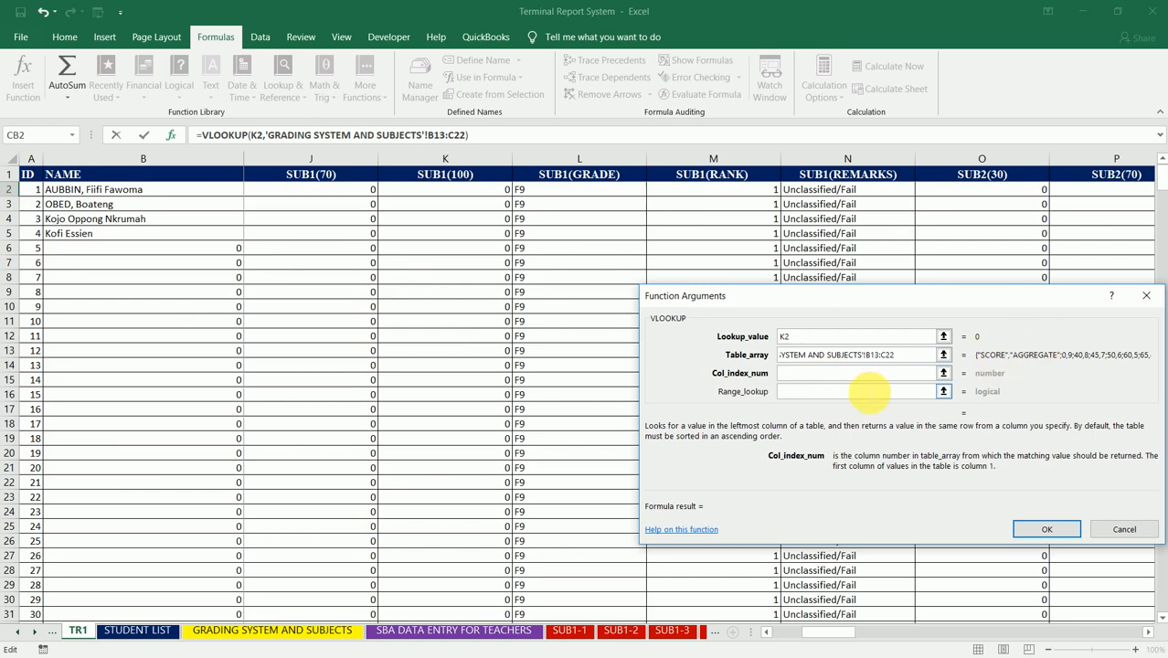
pyautogui.write('2')
pyautogui.click(1046, 532)
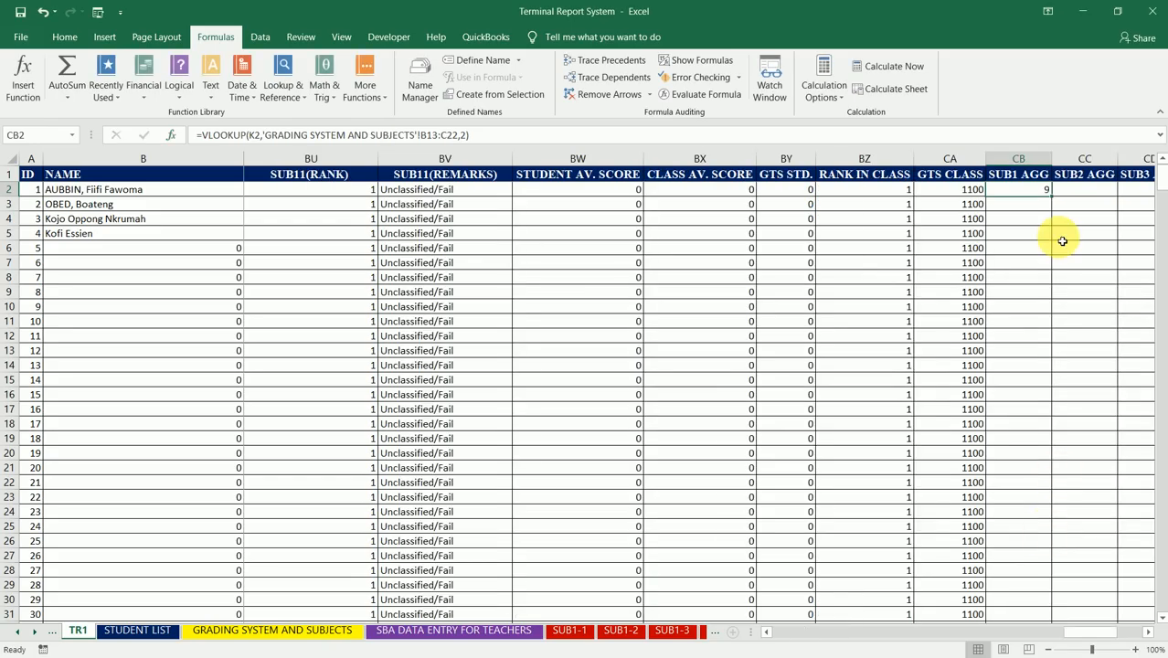
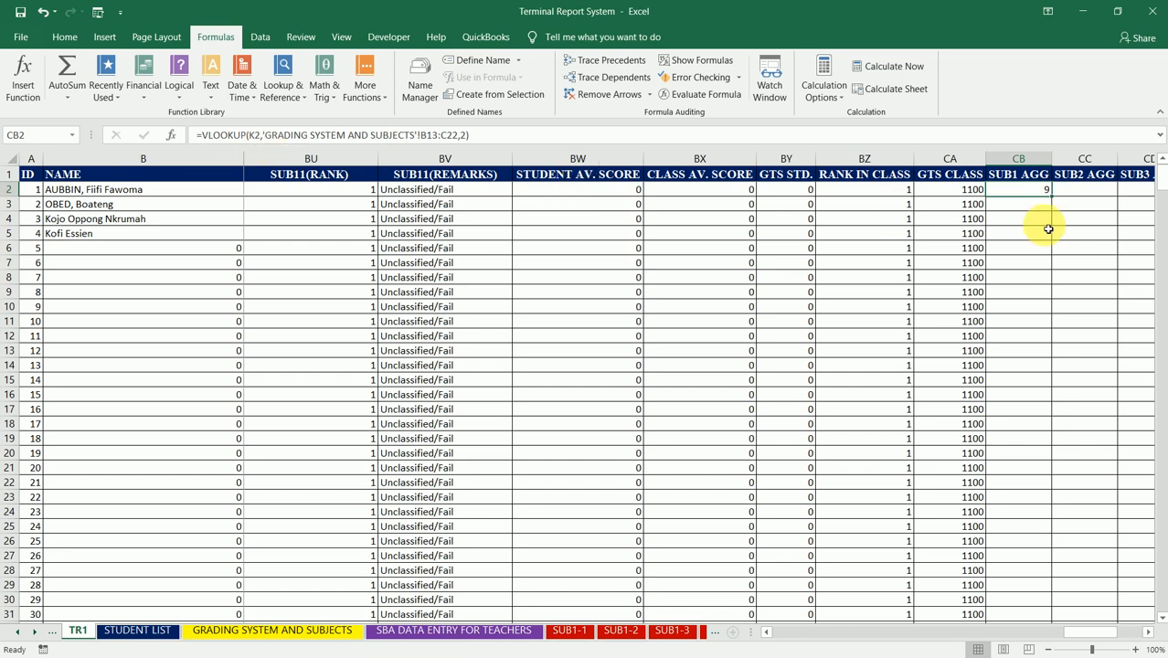
pyautogui.hotkey('ctrl', 'c')
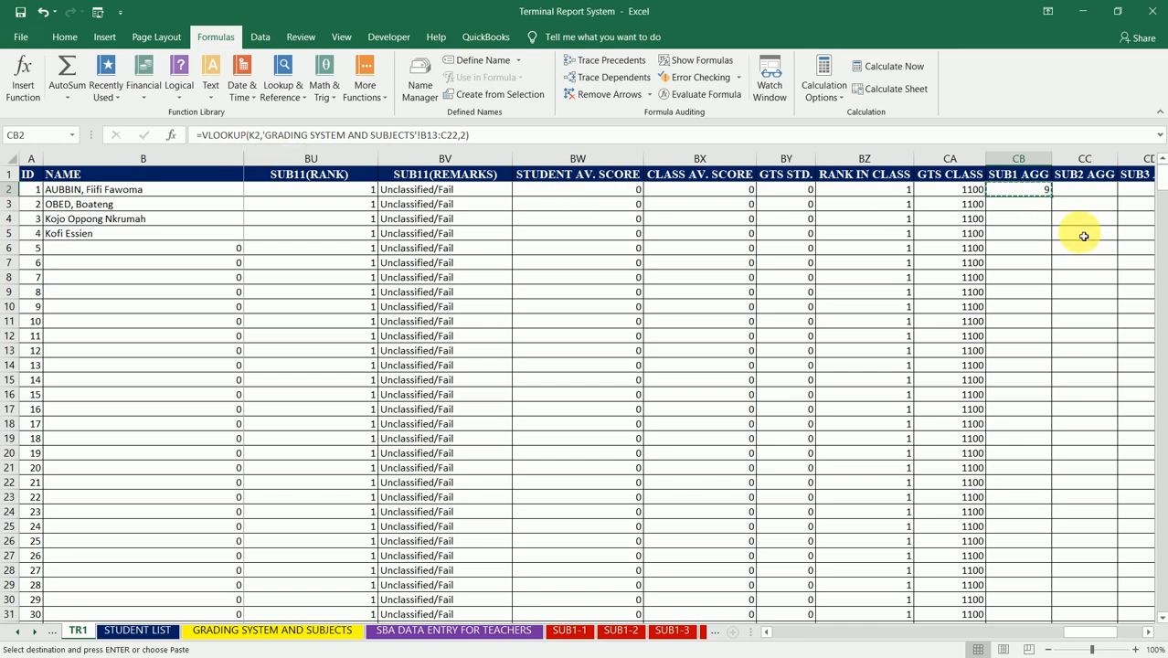
pyautogui.click(1102, 197)
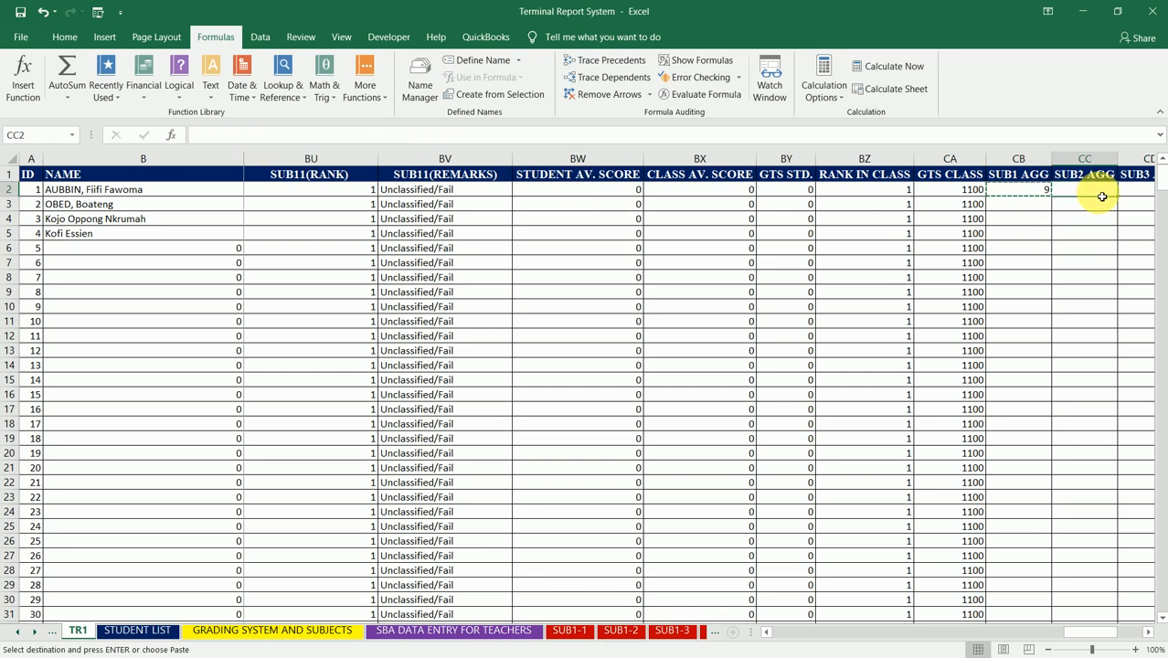
pyautogui.hotkey('ctrl', 'v')
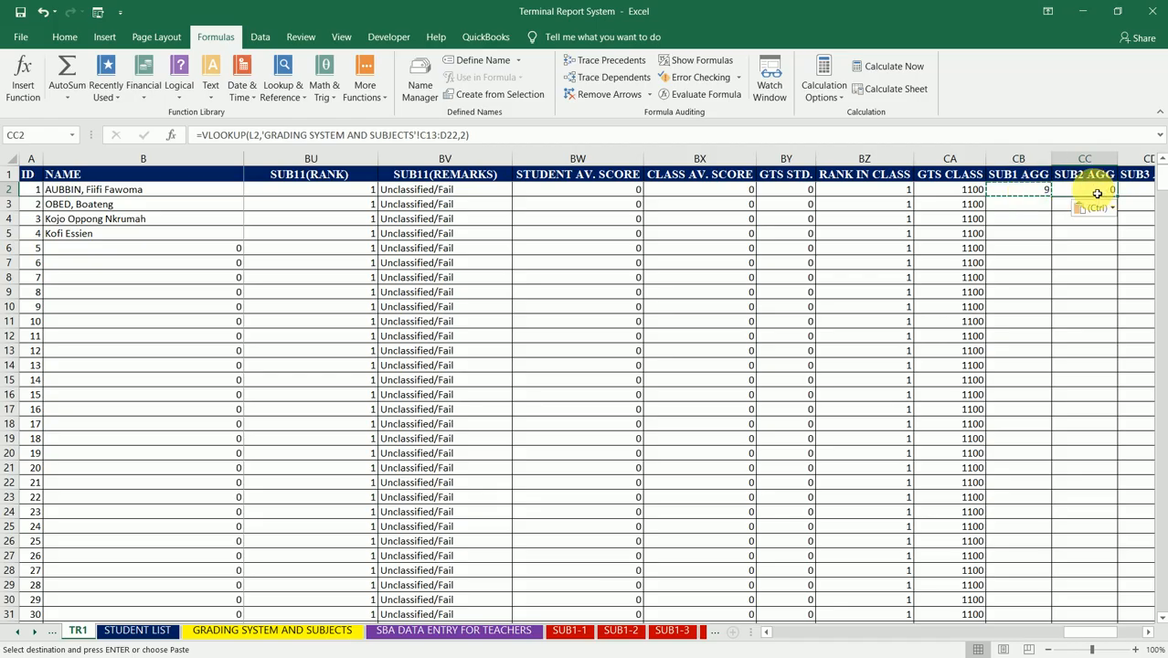
pyautogui.press('Delete')
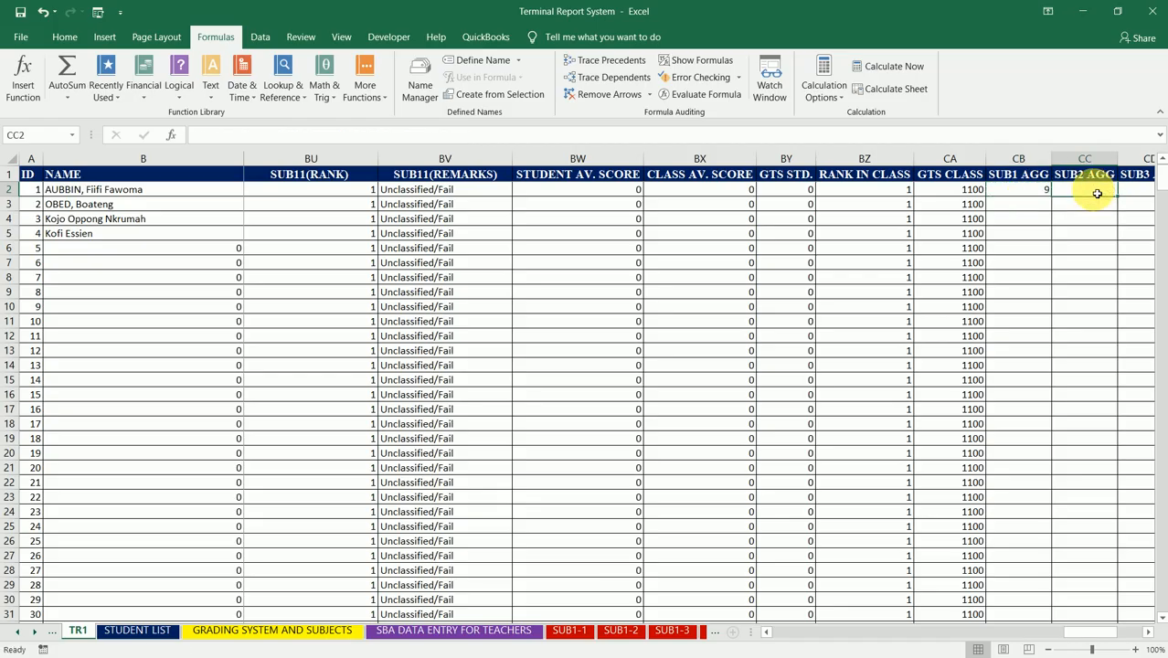
# Step: Make the table array in CB2's VLOOKUP absolute as $B$13:$C$22 and fill the formula down the SUB1 AGG column
pyautogui.click(1033, 191)
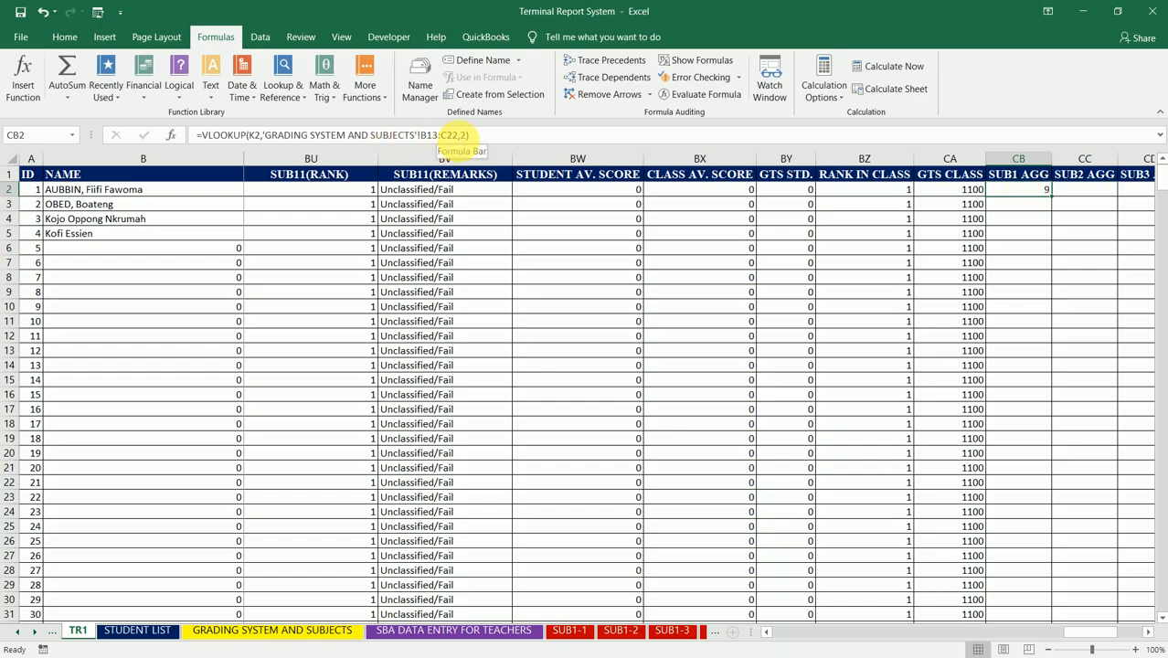
pyautogui.click(466, 135)
pyautogui.moveTo(466, 136); pyautogui.dragTo(423, 135)
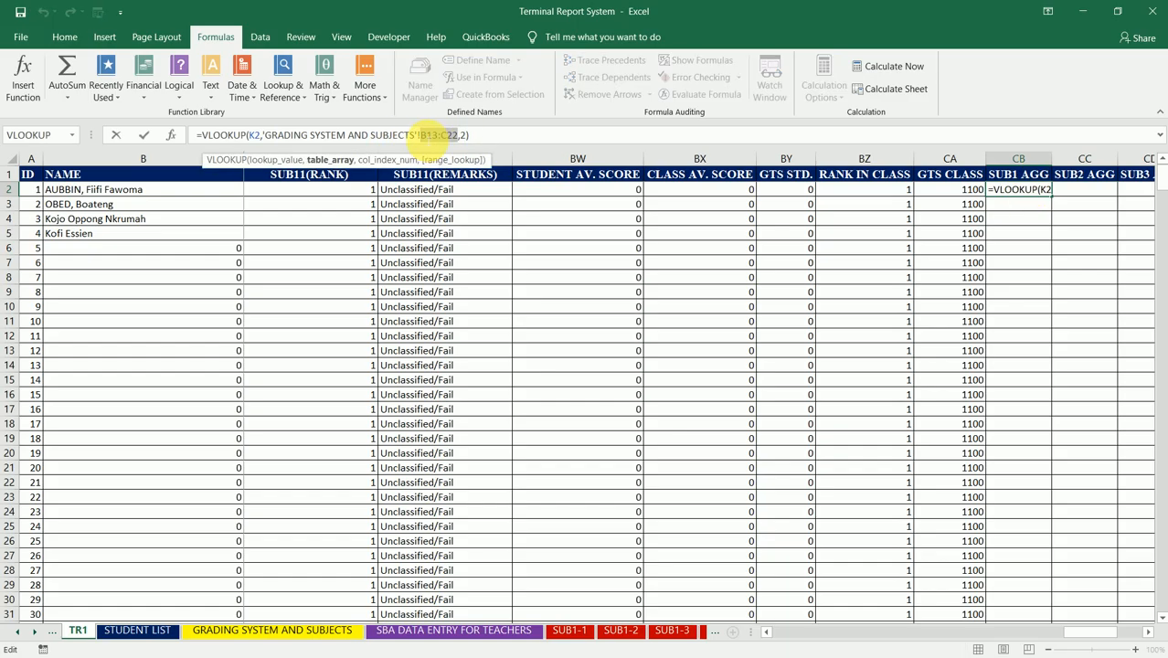
pyautogui.press('F4')
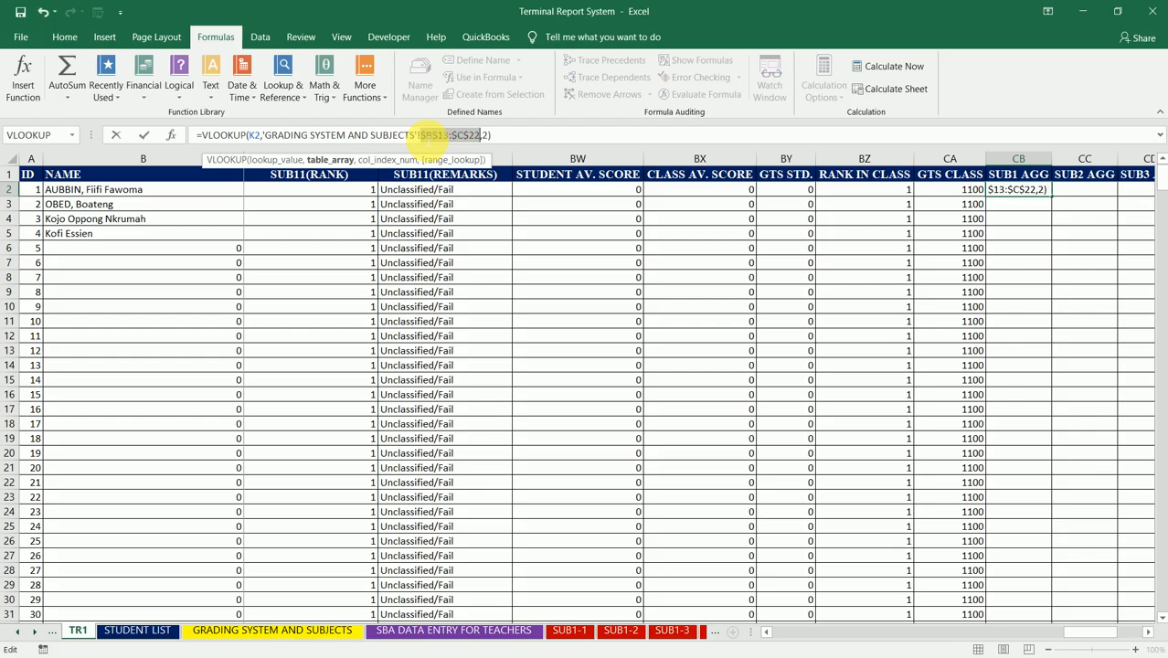
pyautogui.press('Return')
pyautogui.press('Up')
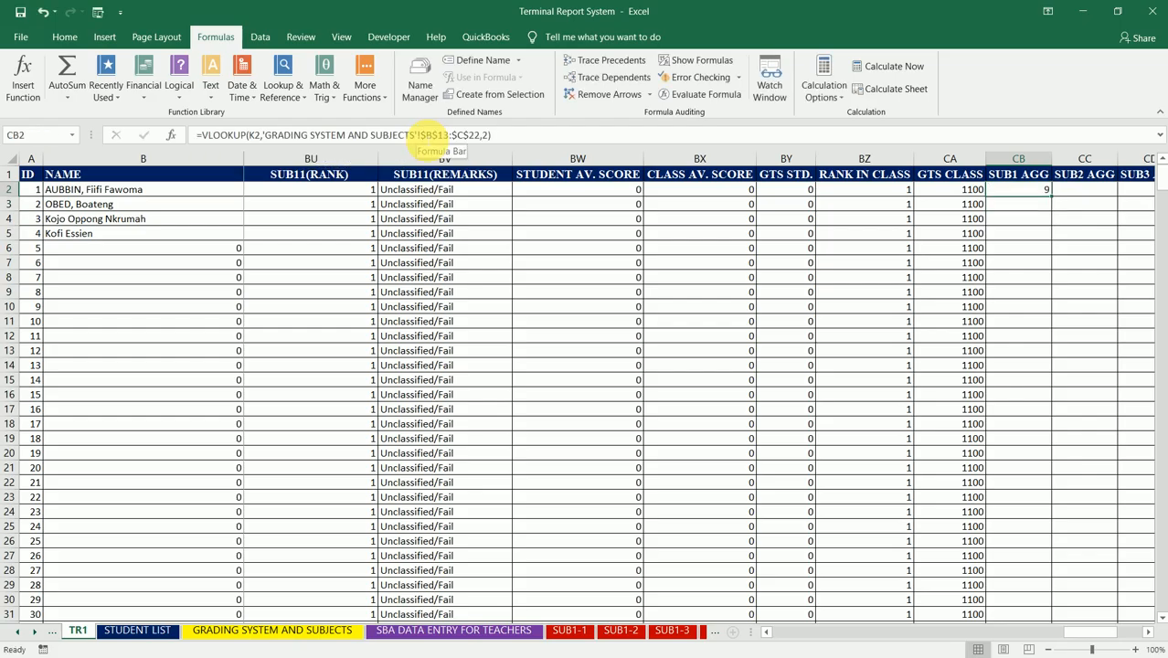
pyautogui.doubleClick(1057, 201)
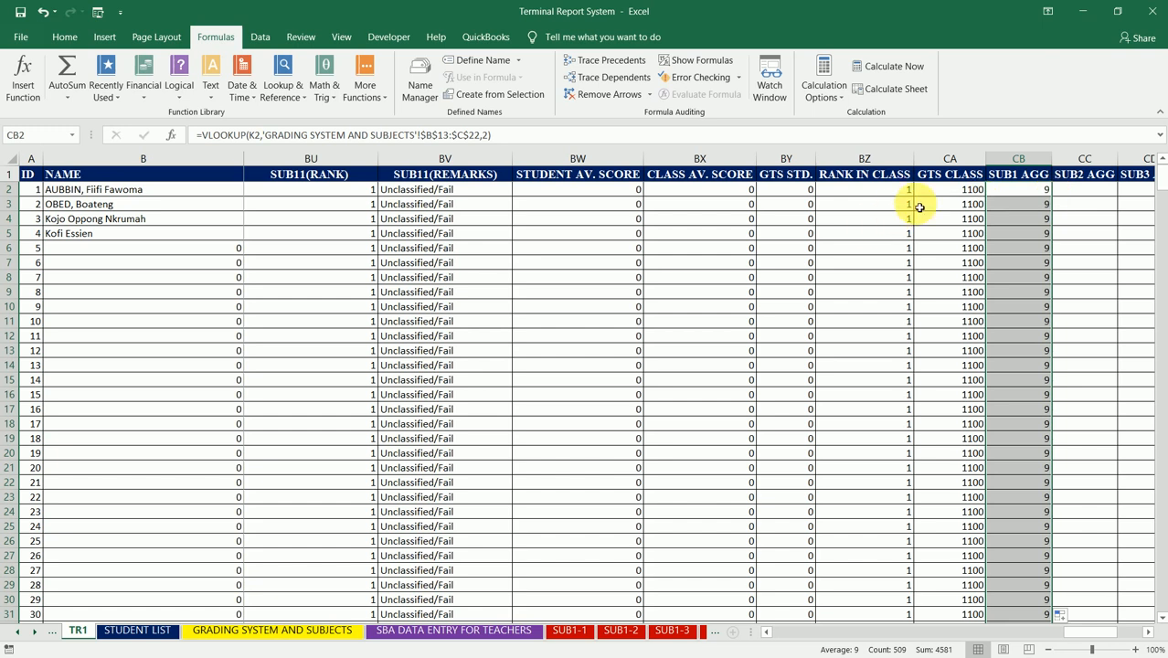
# Step: Check the subject score references in the GTS STD. formula in BY2 and copy CB2's VLOOKUP into SUB2 AGG cell CC2
pyautogui.click(797, 193)
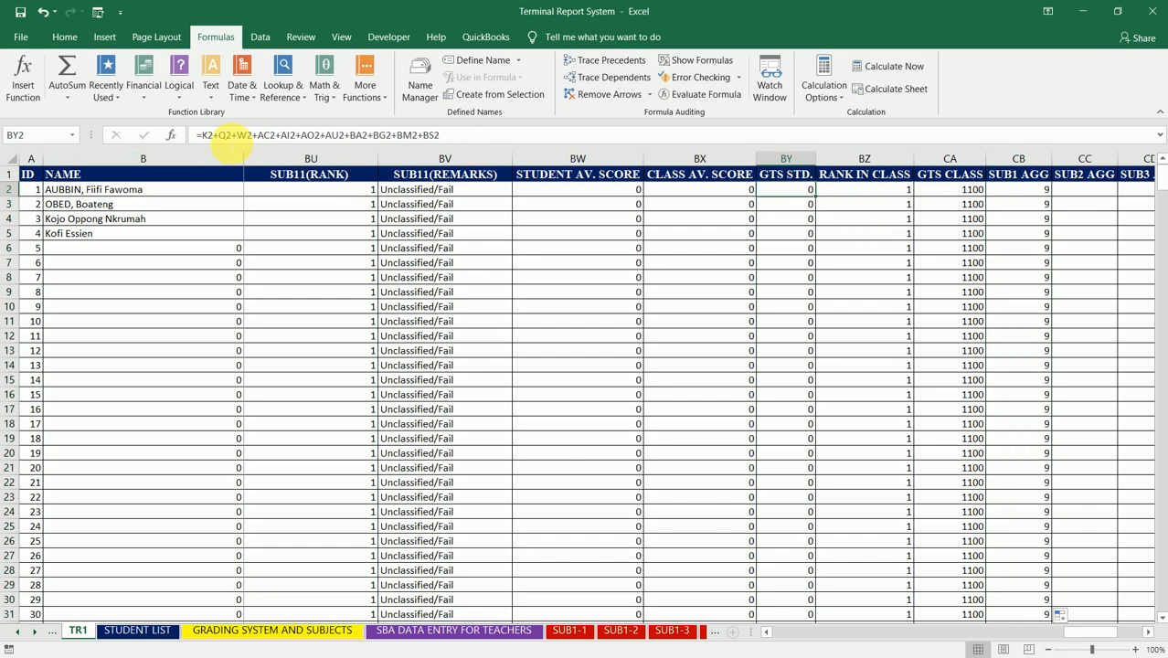
pyautogui.click(1045, 191)
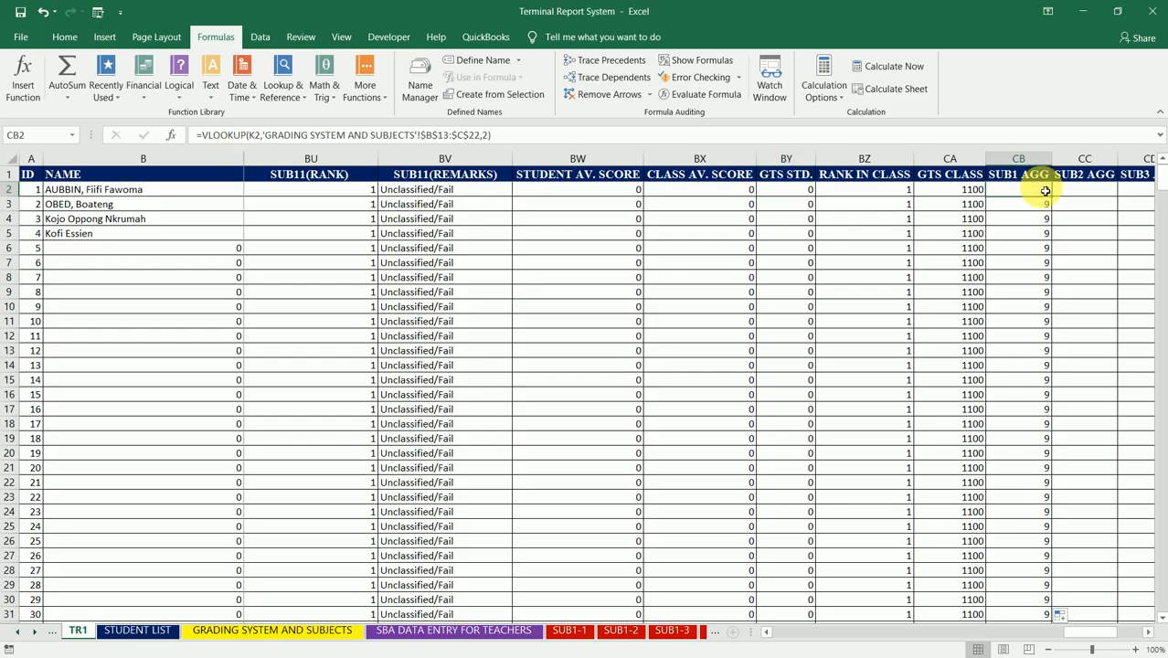
pyautogui.hotkey('ctrl', 'c')
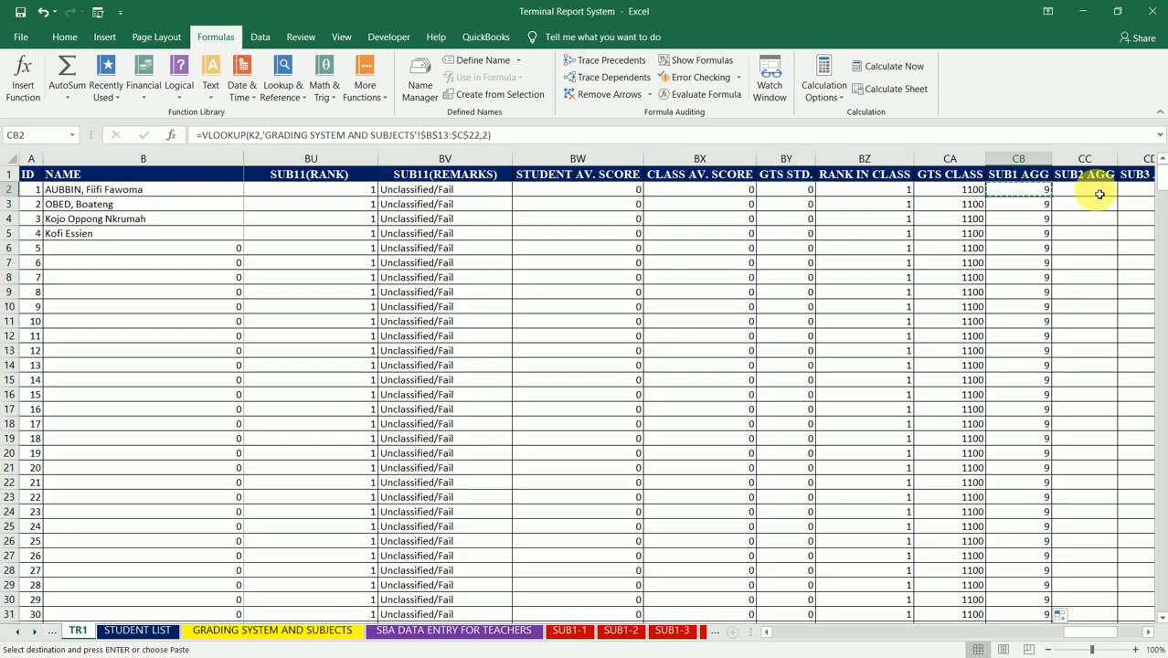
pyautogui.click(1100, 195)
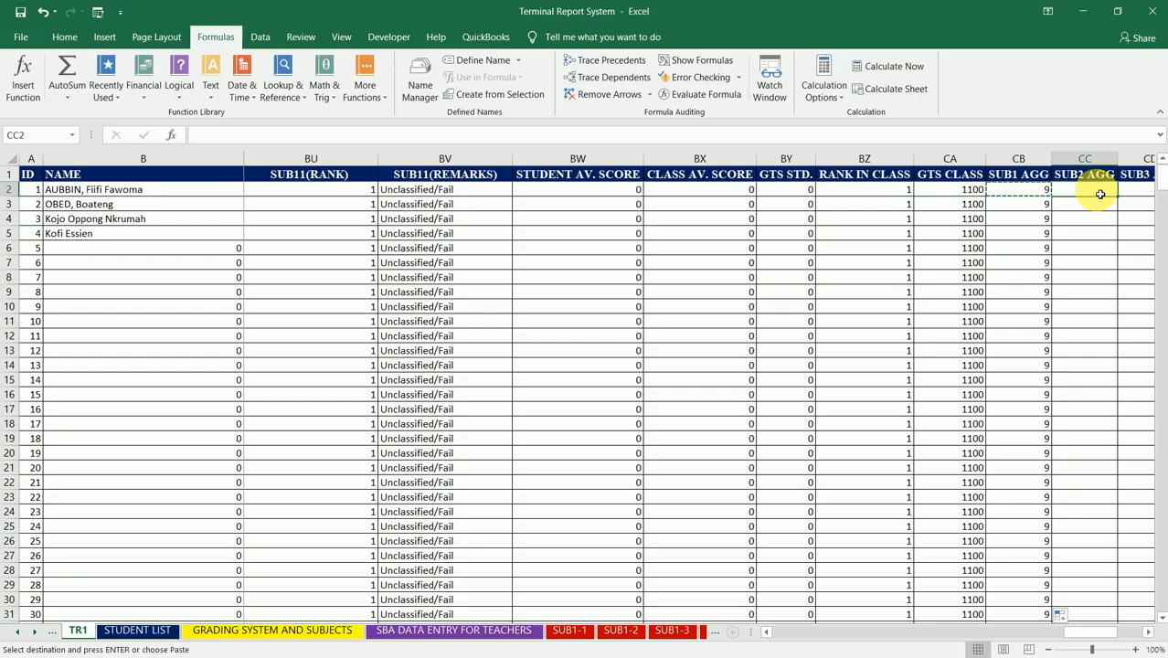
pyautogui.hotkey('ctrl', 'v')
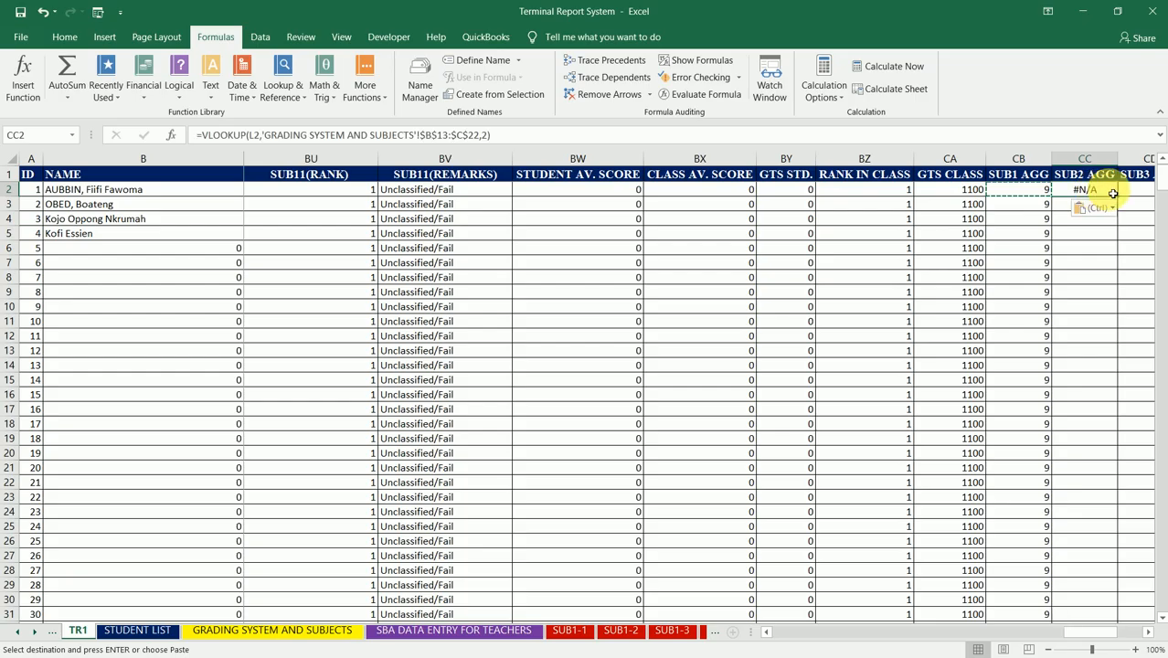
# Step: Change the lookup value in CC2's VLOOKUP to Q2 and fill the formula down the SUB2 AGG column
pyautogui.click(253, 135)
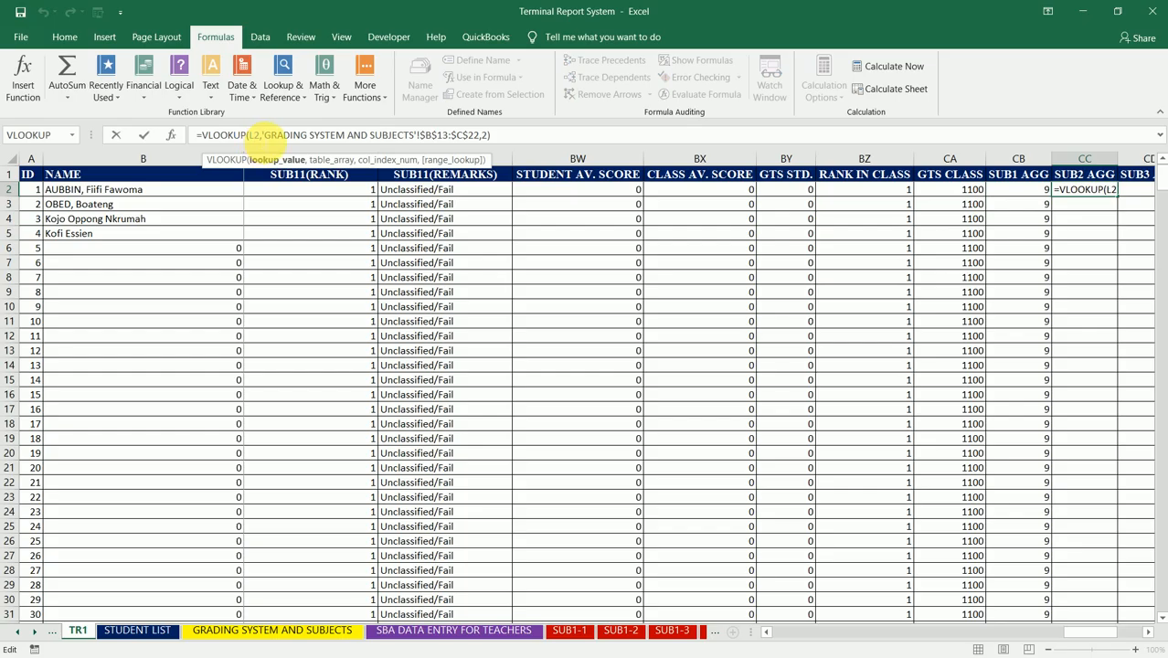
pyautogui.press('BackSpace')
pyautogui.write('Q')
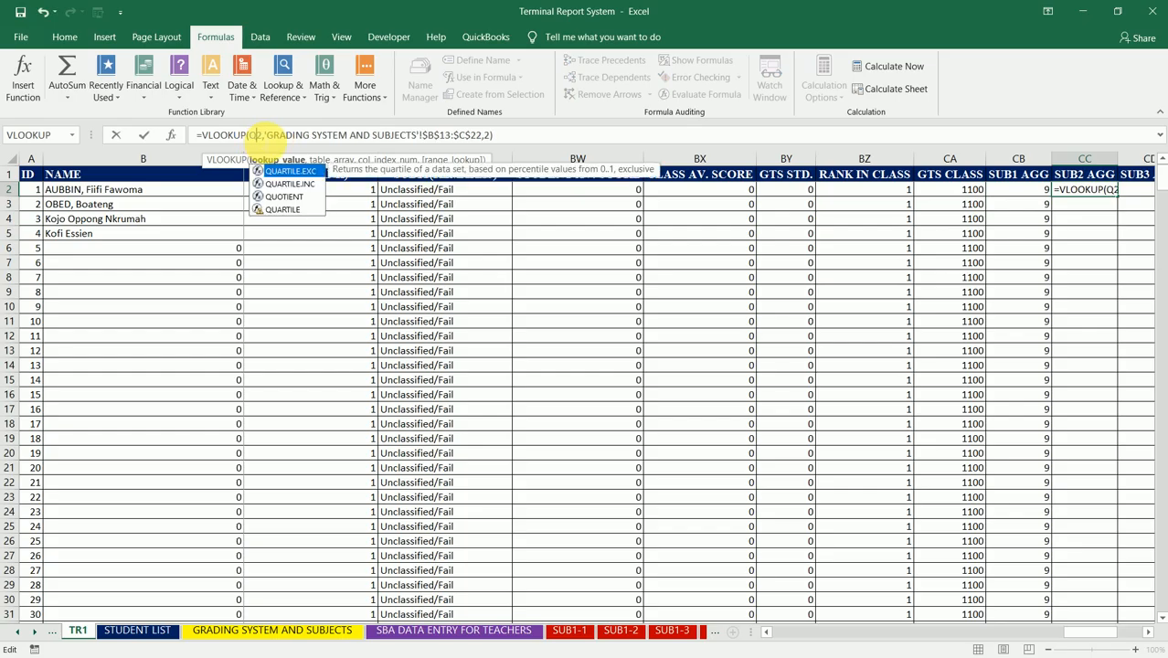
pyautogui.click(281, 135)
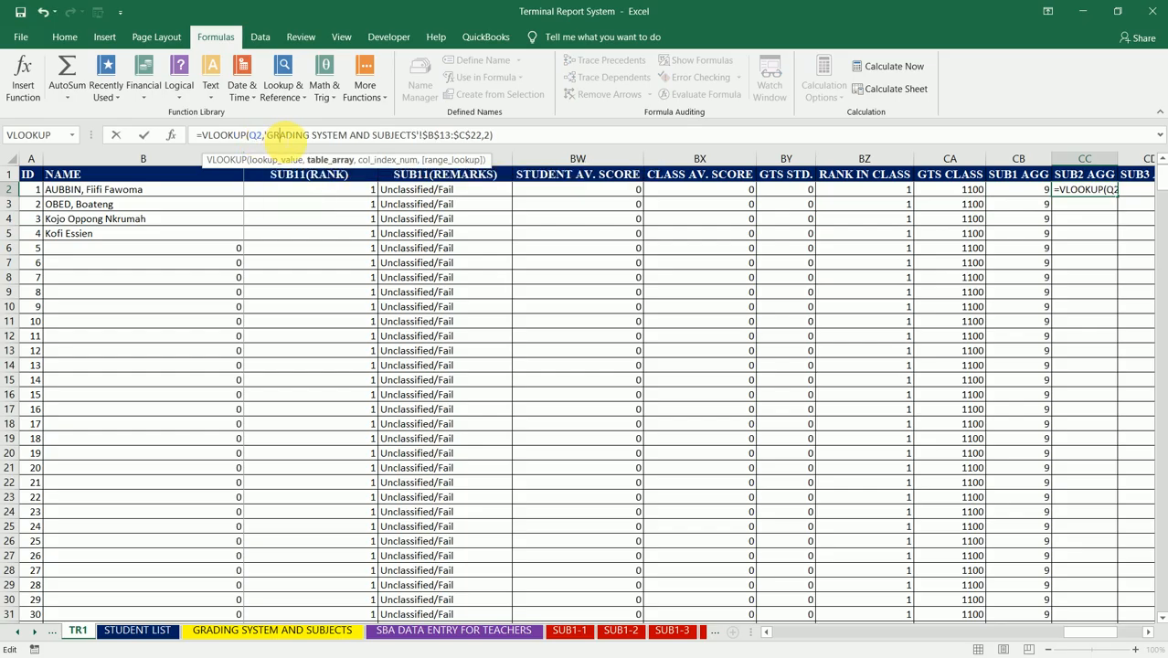
pyautogui.hotkey('ctrl', 'Return')
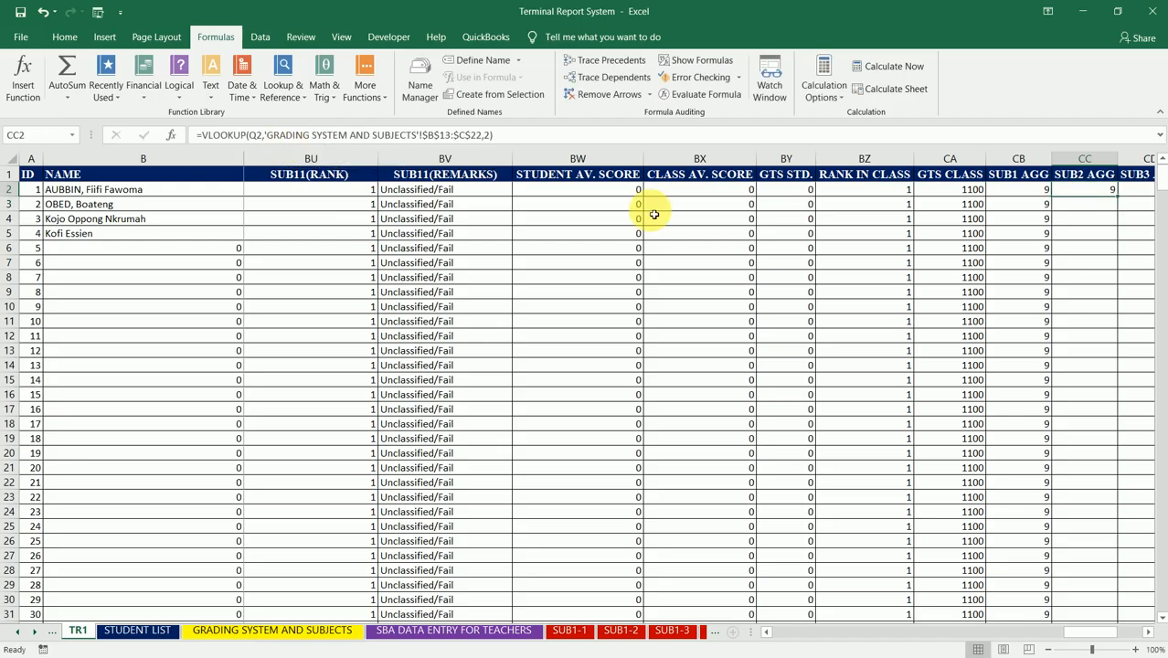
pyautogui.doubleClick(1116, 197)
# Step: Examine which score column the lookup cell Q2 in CC2's VLOOKUP refers to, without changing the formula
pyautogui.click(1103, 195)
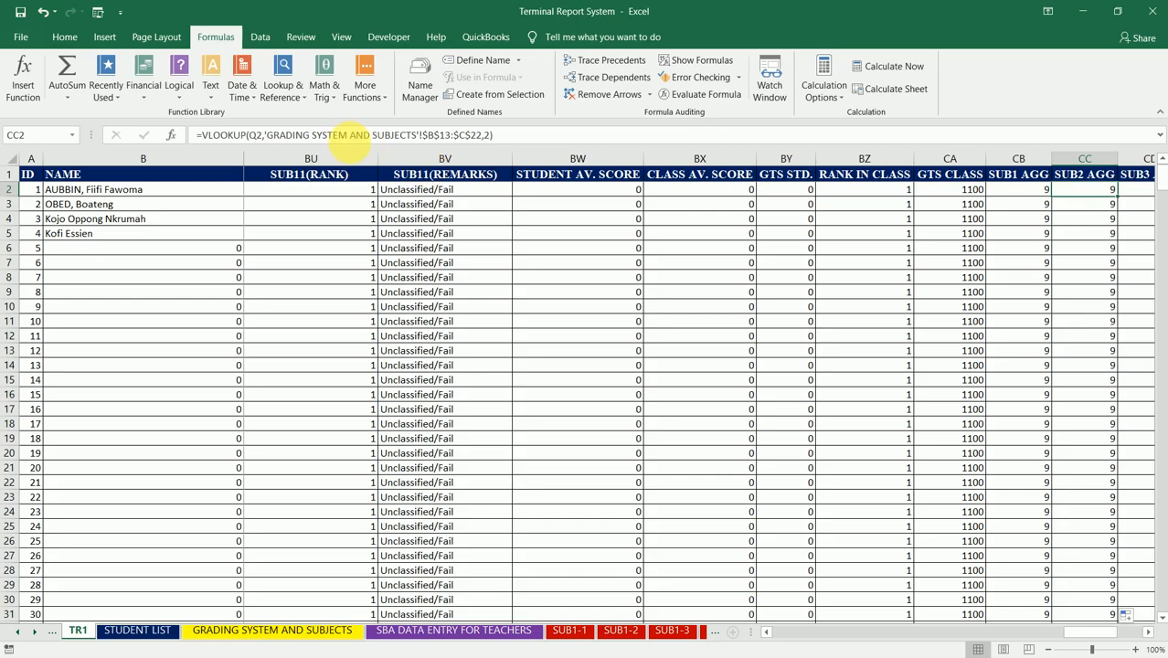
pyautogui.click(348, 135)
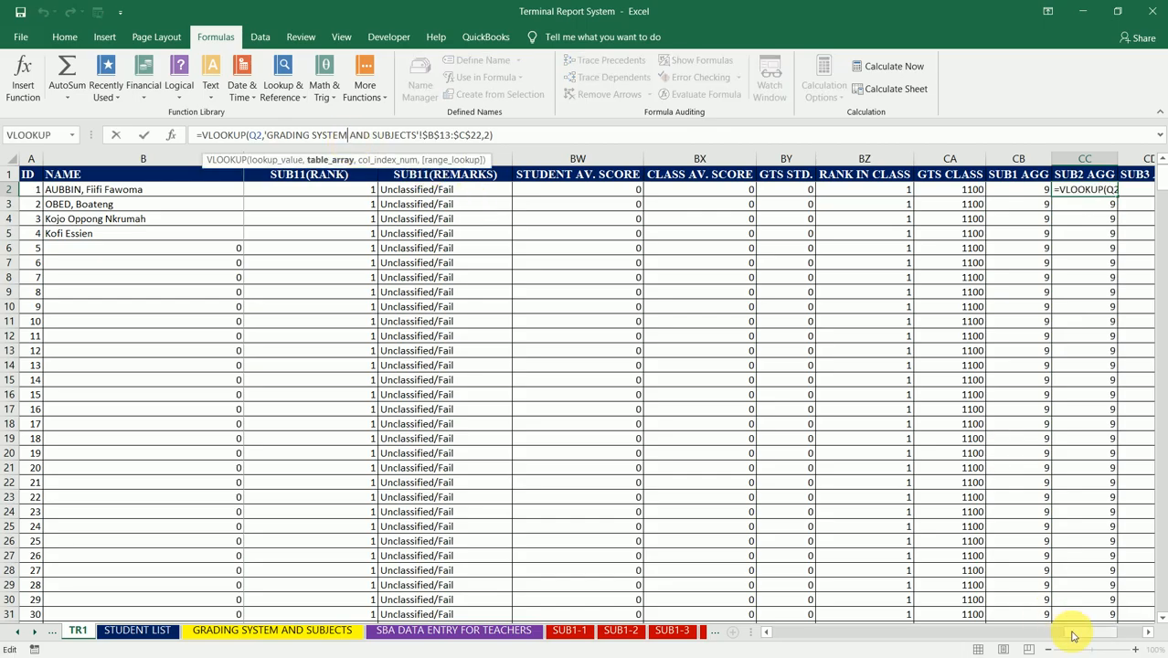
pyautogui.moveTo(1074, 636); pyautogui.dragTo(847, 633)
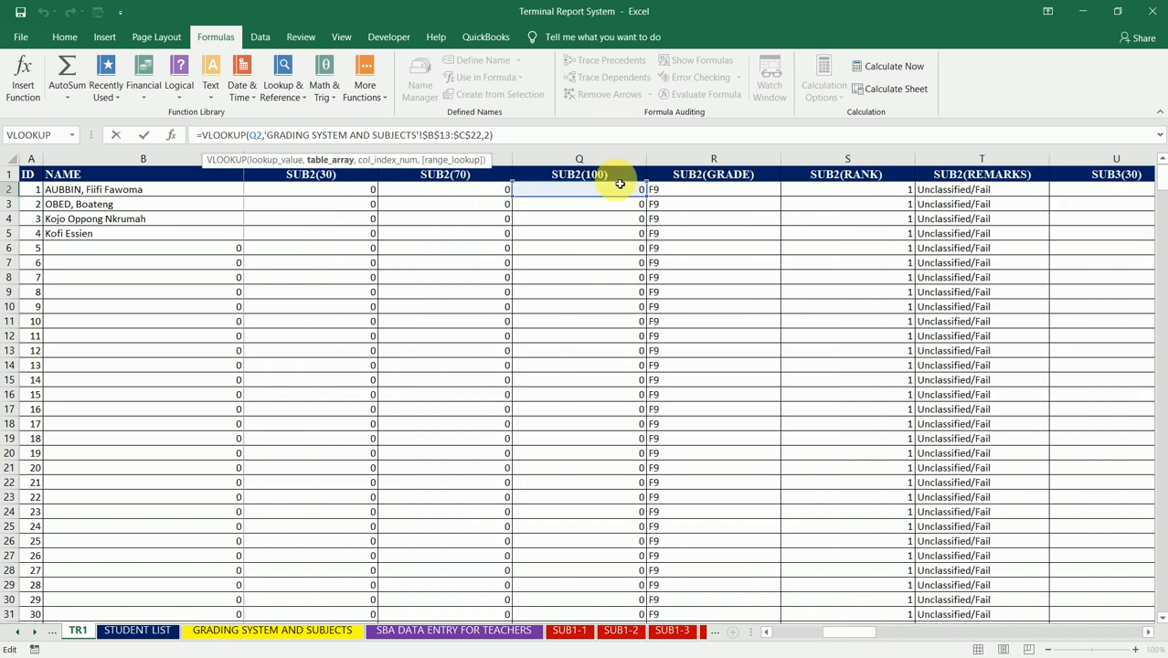
pyautogui.click(599, 136)
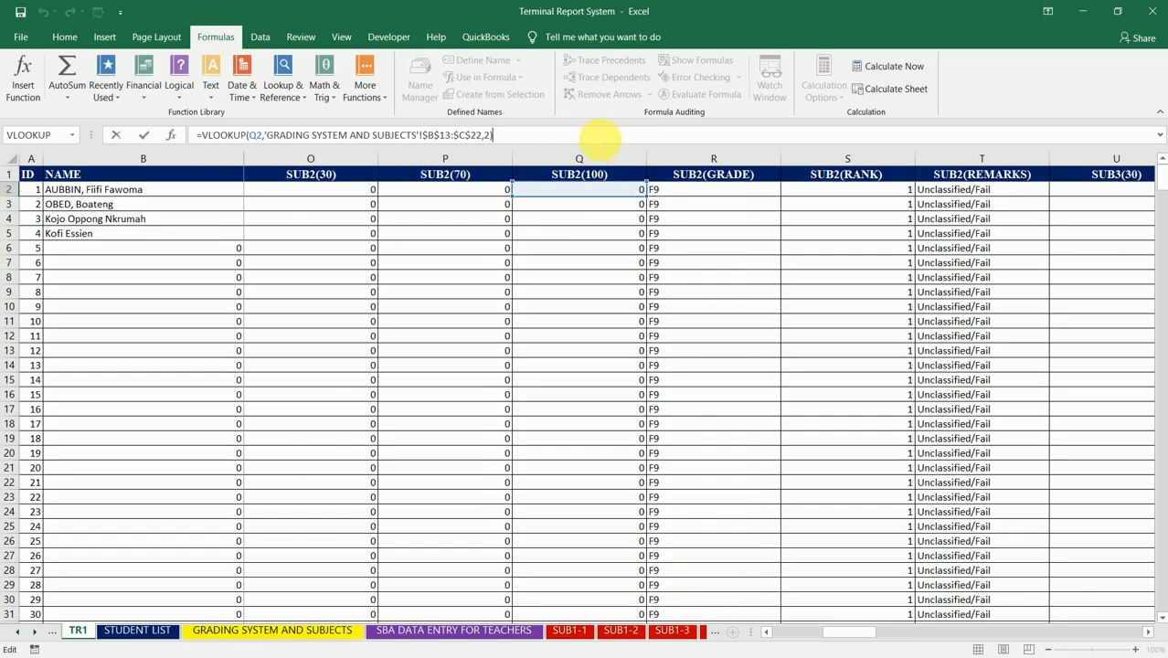
pyautogui.press('Return')
pyautogui.press('Up')
pyautogui.press('Right')
pyautogui.press('Right')
pyautogui.press('Right')
pyautogui.press('Right')
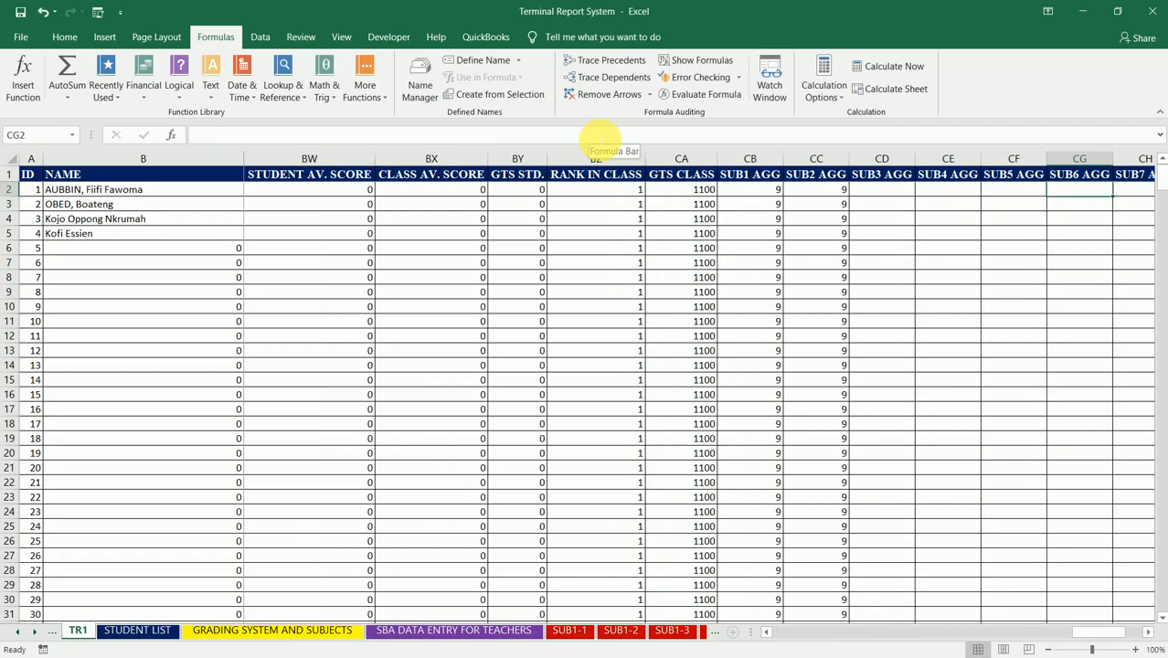
pyautogui.press('Left')
pyautogui.press('Left')
pyautogui.press('Left')
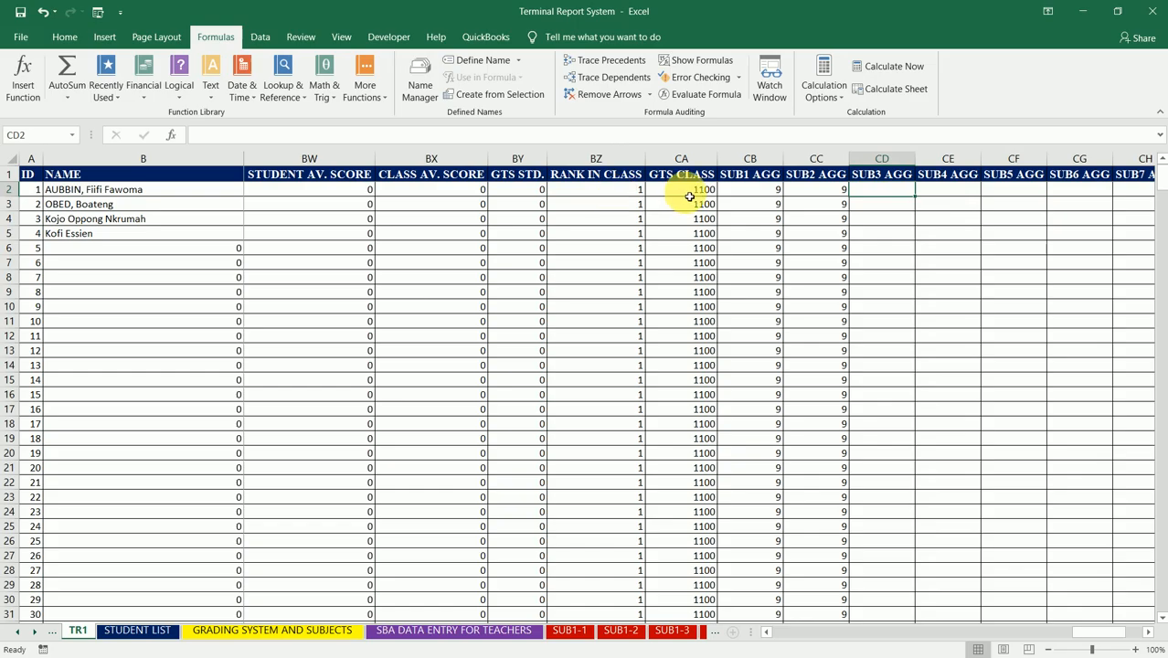
# Step: Check the third subject's score reference in BY2's formula and copy CC2's VLOOKUP into SUB3 AGG cell CD2
pyautogui.click(538, 193)
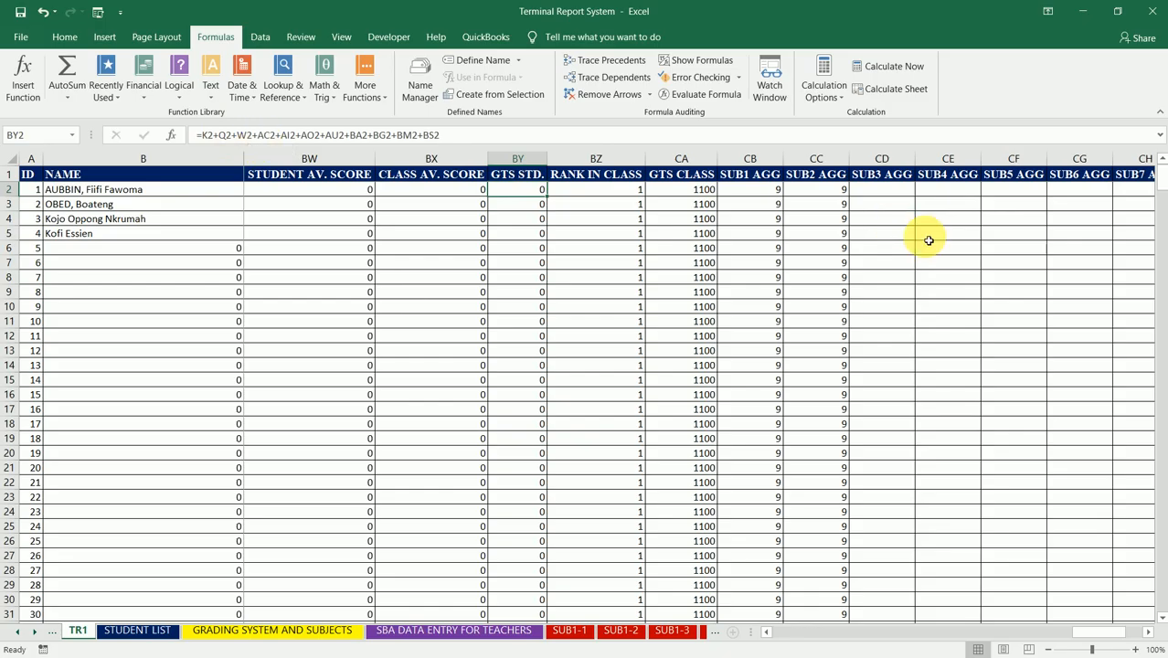
pyautogui.click(843, 192)
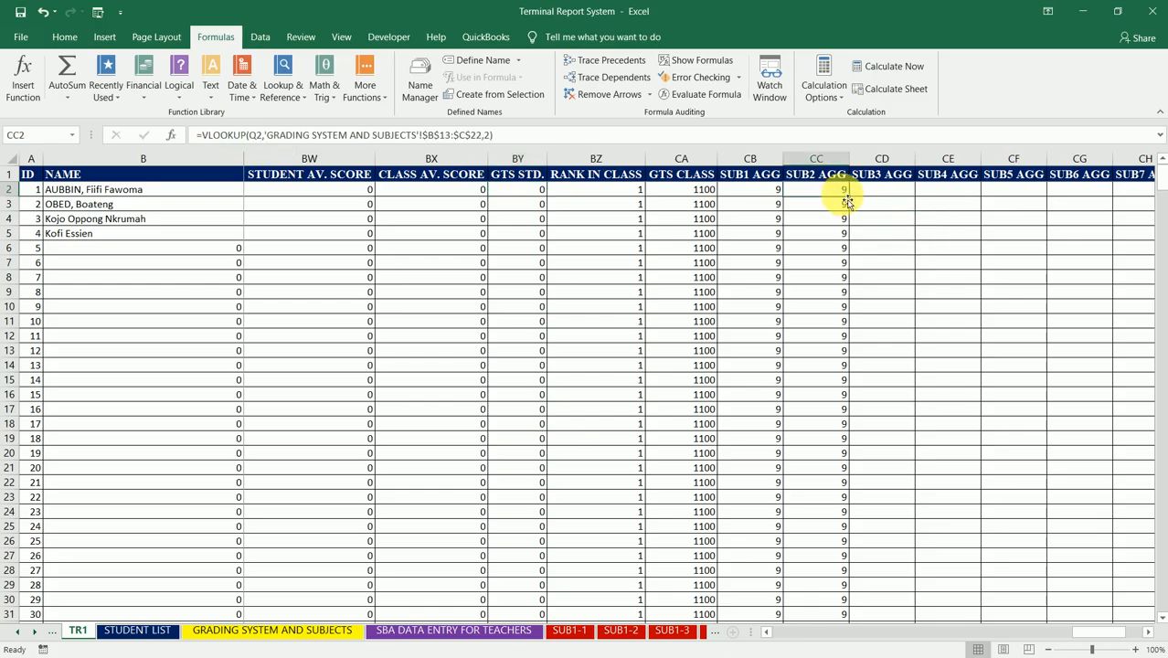
pyautogui.hotkey('ctrl', 'c')
pyautogui.click(883, 190)
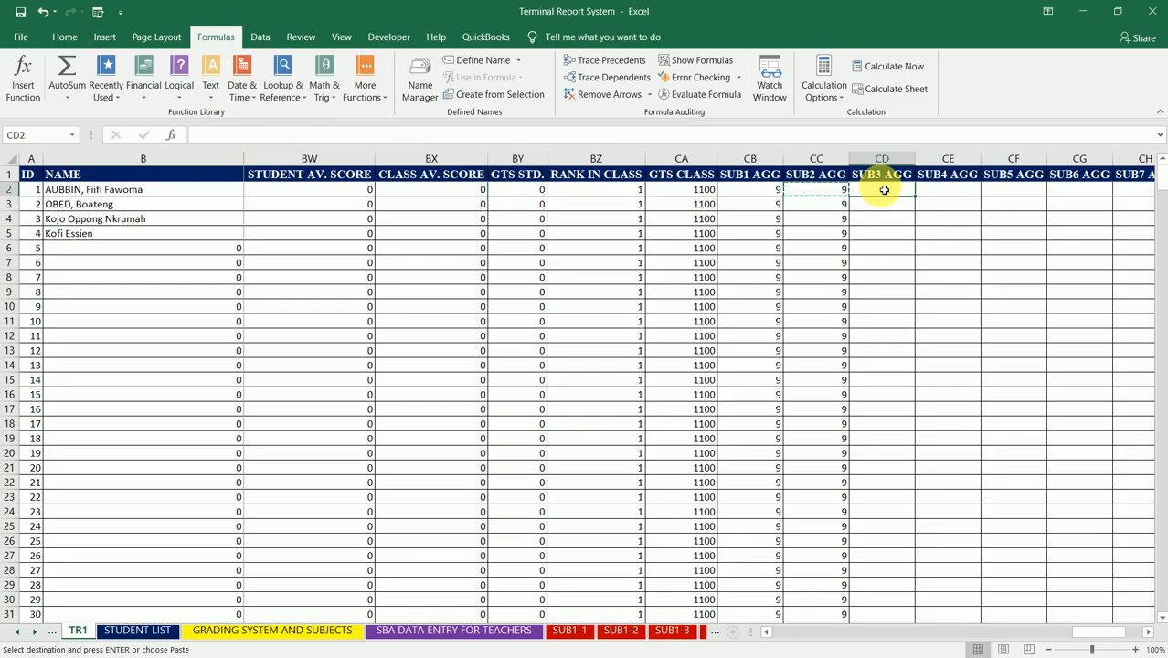
pyautogui.hotkey('ctrl', 'v')
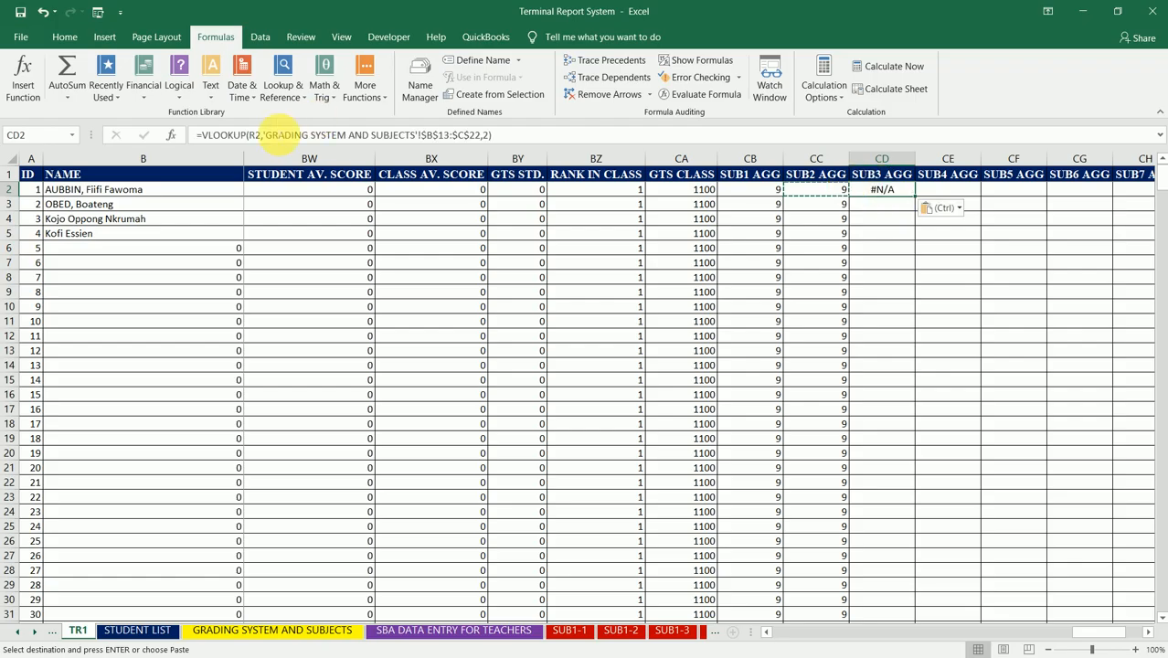
# Step: Change the lookup value in CD2's VLOOKUP to W2 and fill the formula down the SUB3 AGG column
pyautogui.click(254, 135)
pyautogui.press('BackSpace')
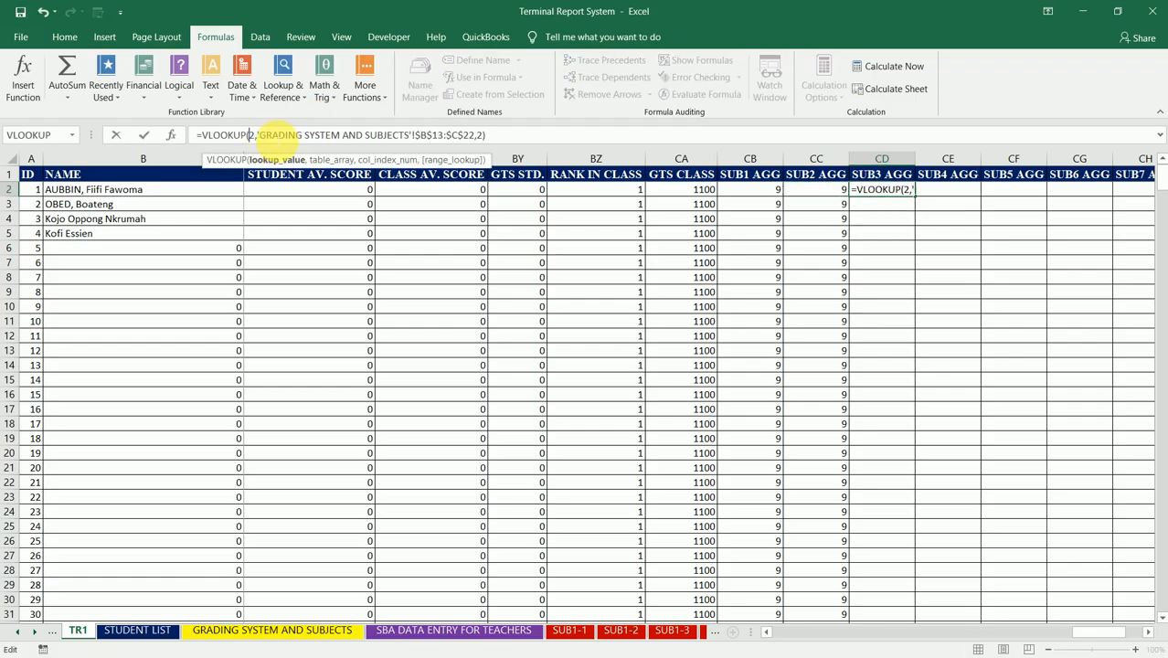
pyautogui.write('W')
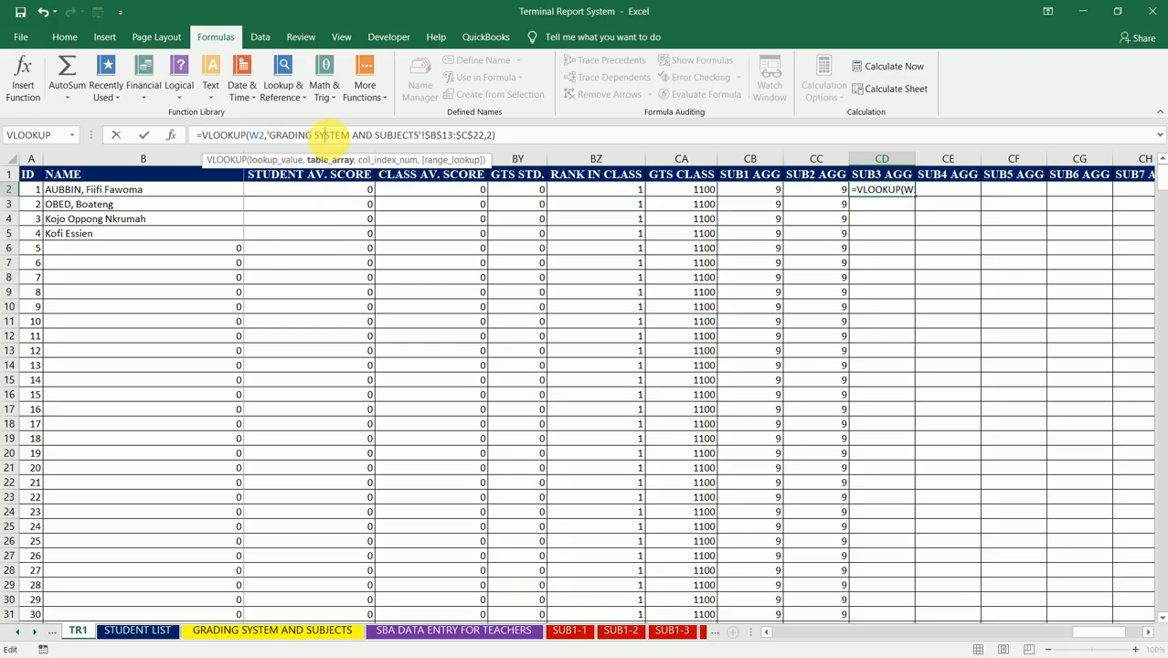
pyautogui.hotkey('ctrl', 'Return')
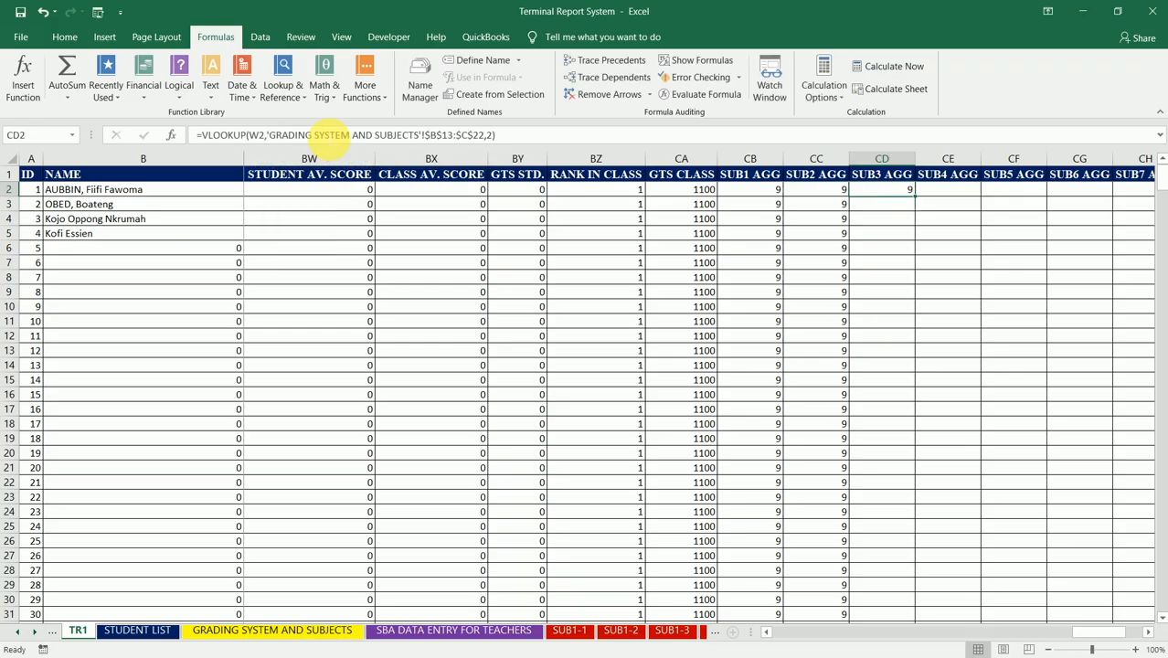
pyautogui.doubleClick(919, 200)
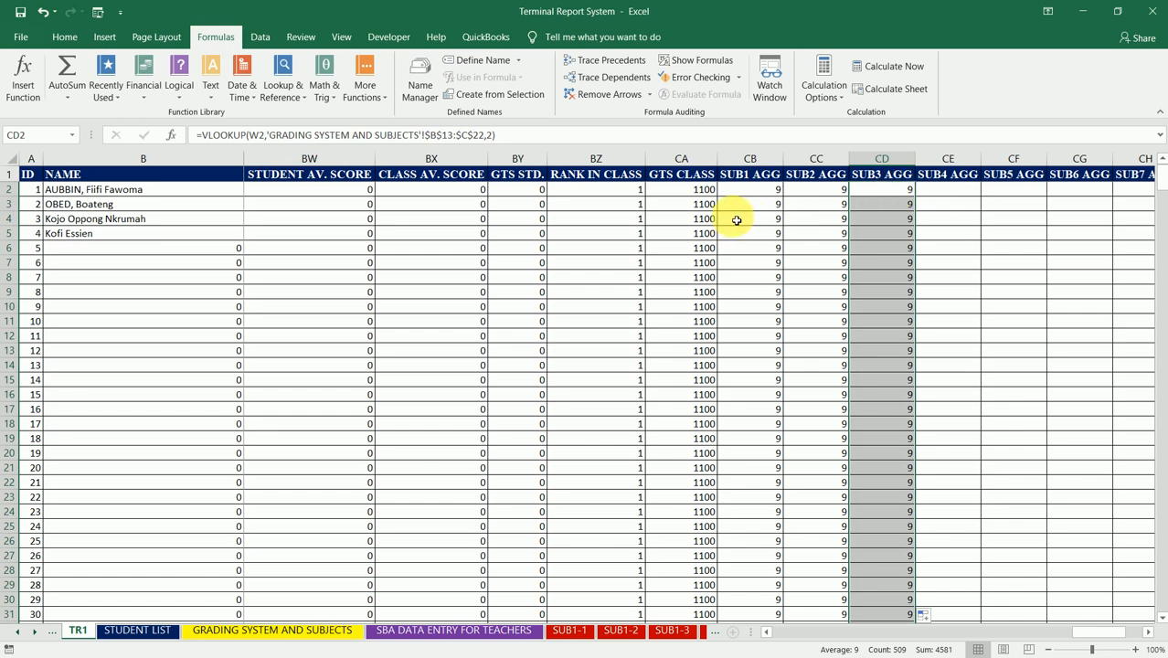
# Step: Check the fourth subject's score reference in BY2's formula and copy CD2's VLOOKUP into SUB4 AGG cell CE2
pyautogui.click(523, 192)
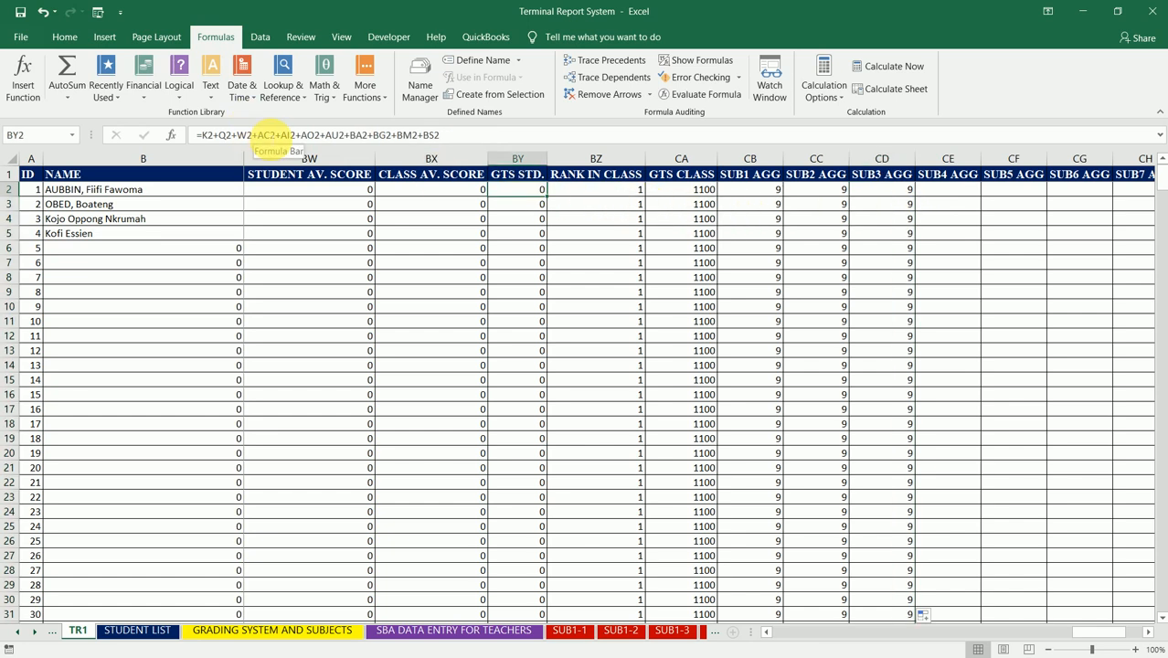
pyautogui.click(903, 194)
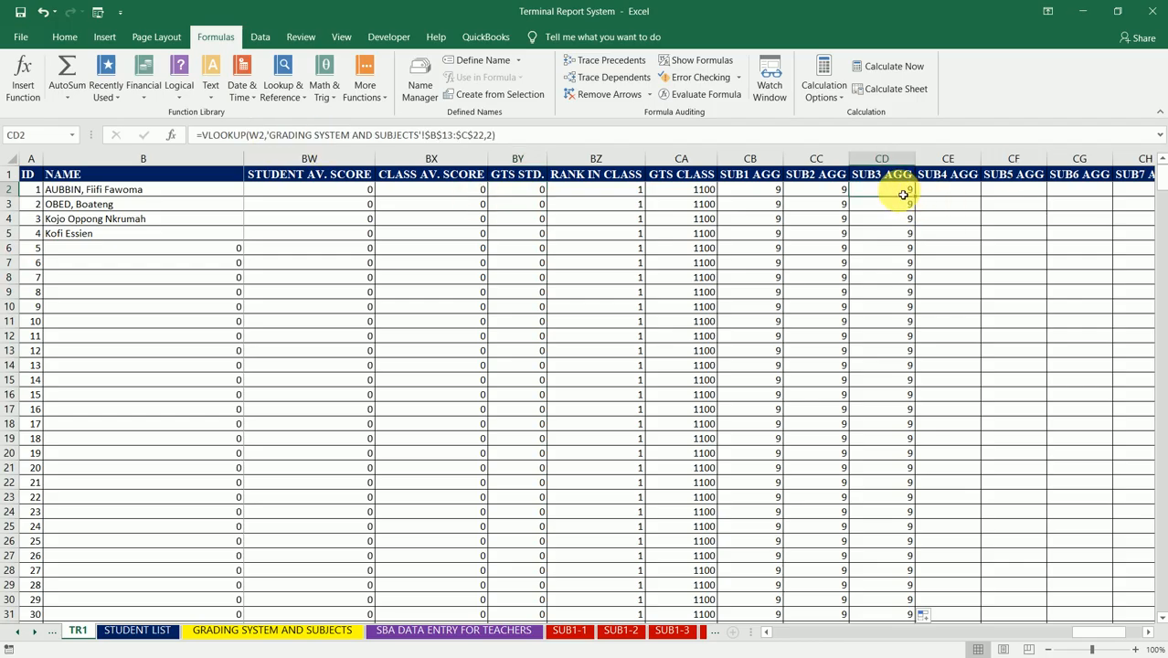
pyautogui.hotkey('ctrl', 'c')
pyautogui.click(962, 190)
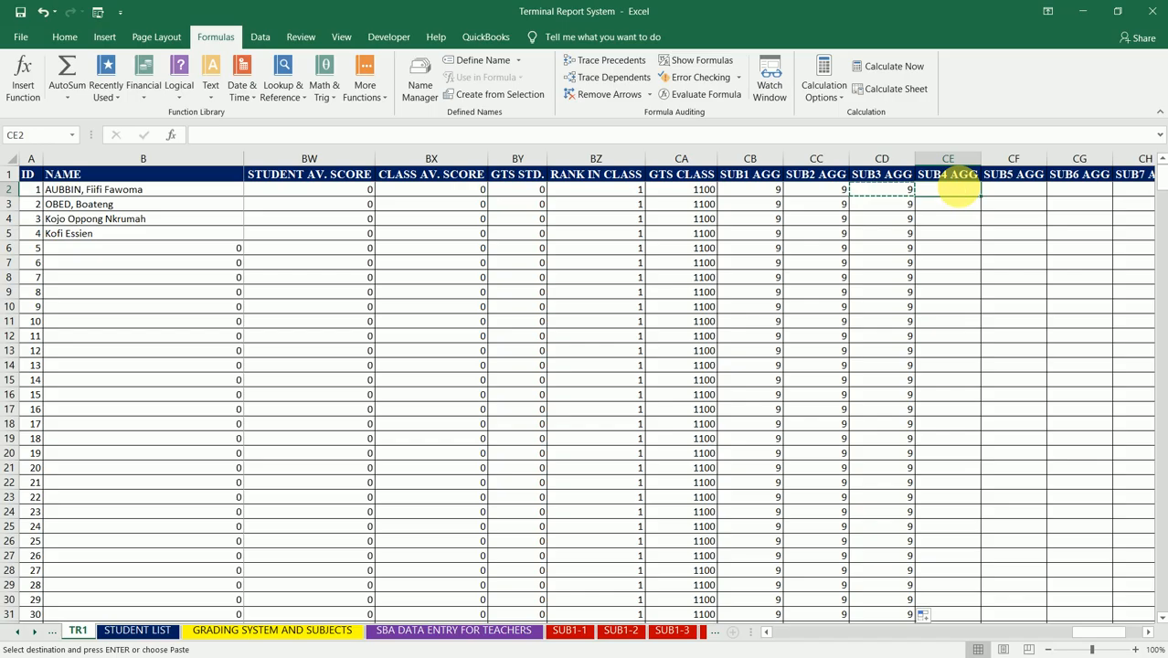
pyautogui.hotkey('ctrl', 'v')
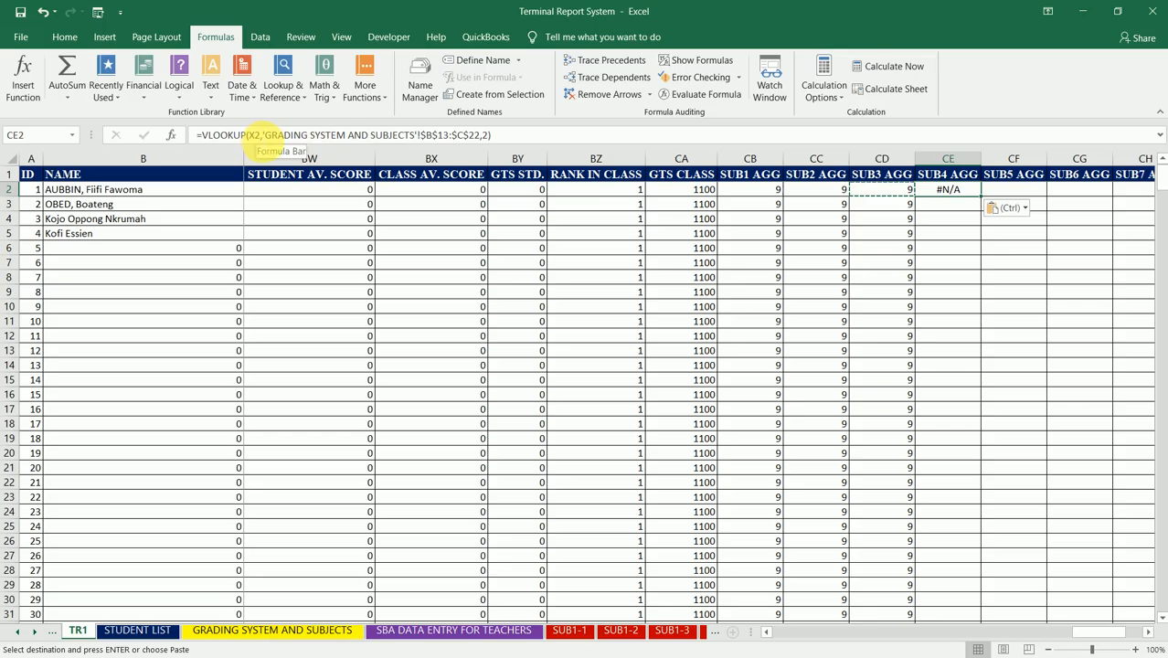
# Step: Change the lookup value in CE2's VLOOKUP to AC2 and fill the formula down the SUB4 AGG column
pyautogui.click(260, 135)
pyautogui.press('BackSpace')
pyautogui.press('BackSpace')
pyautogui.press('BackSpace')
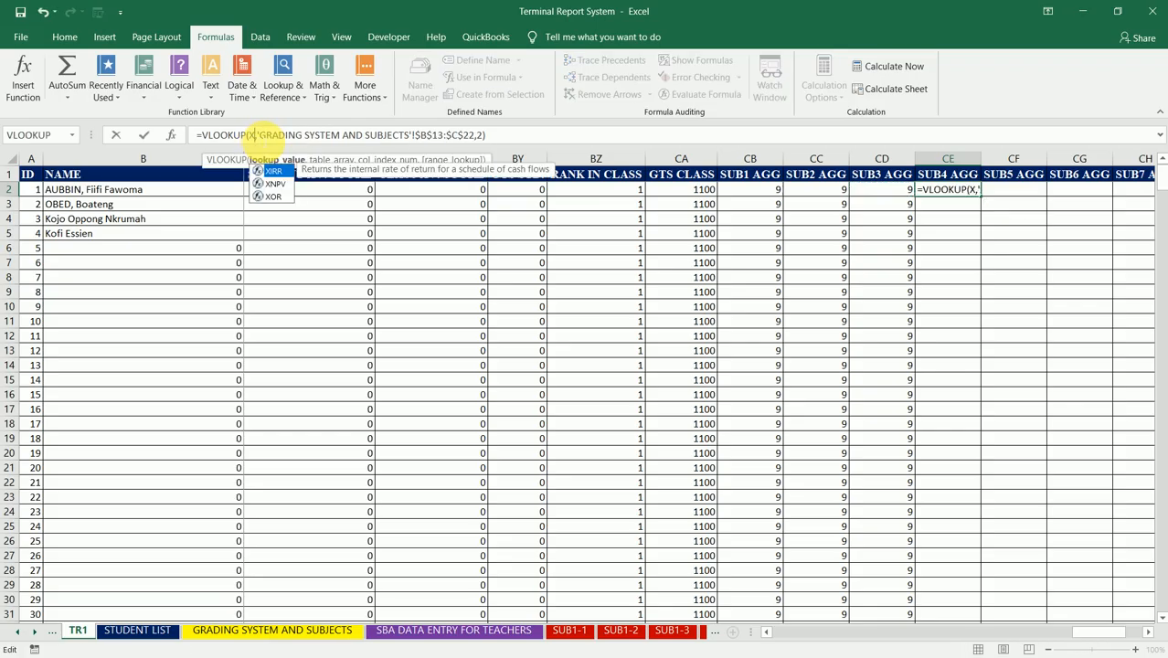
pyautogui.write('AC2')
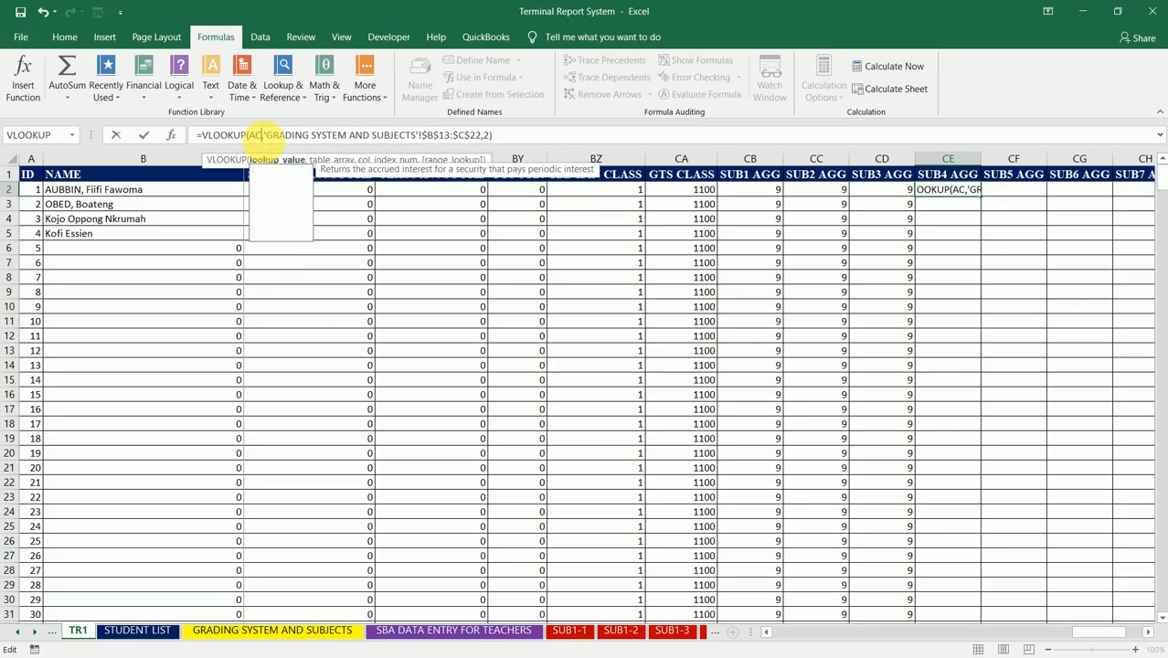
pyautogui.write(',')
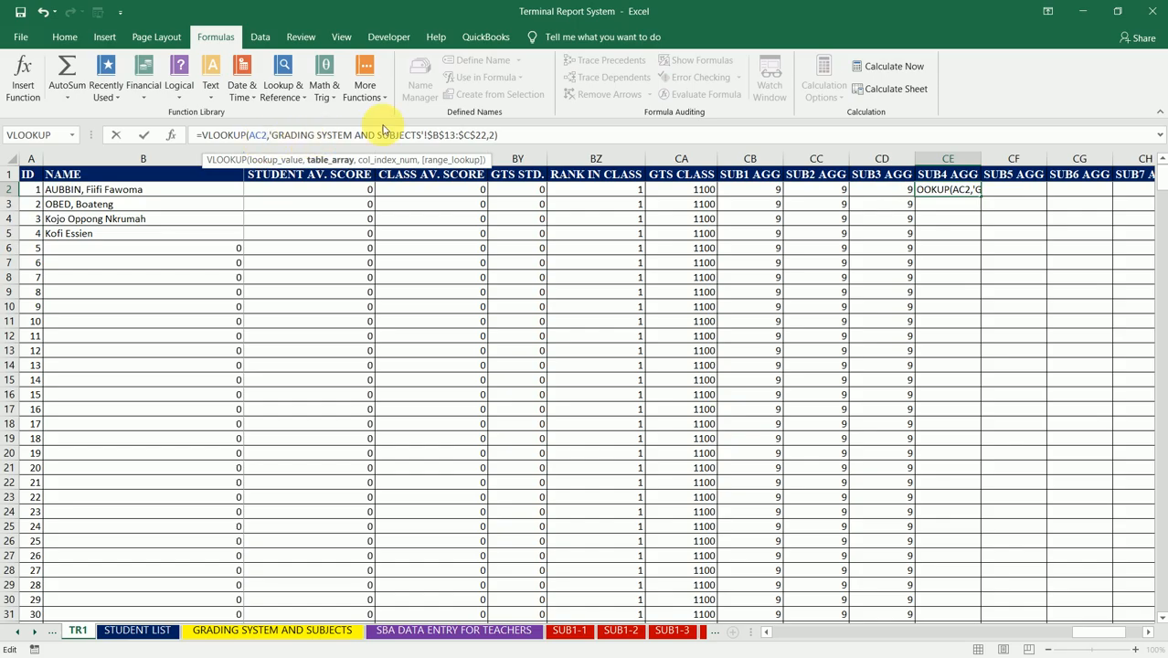
pyautogui.hotkey('ctrl', 'Return')
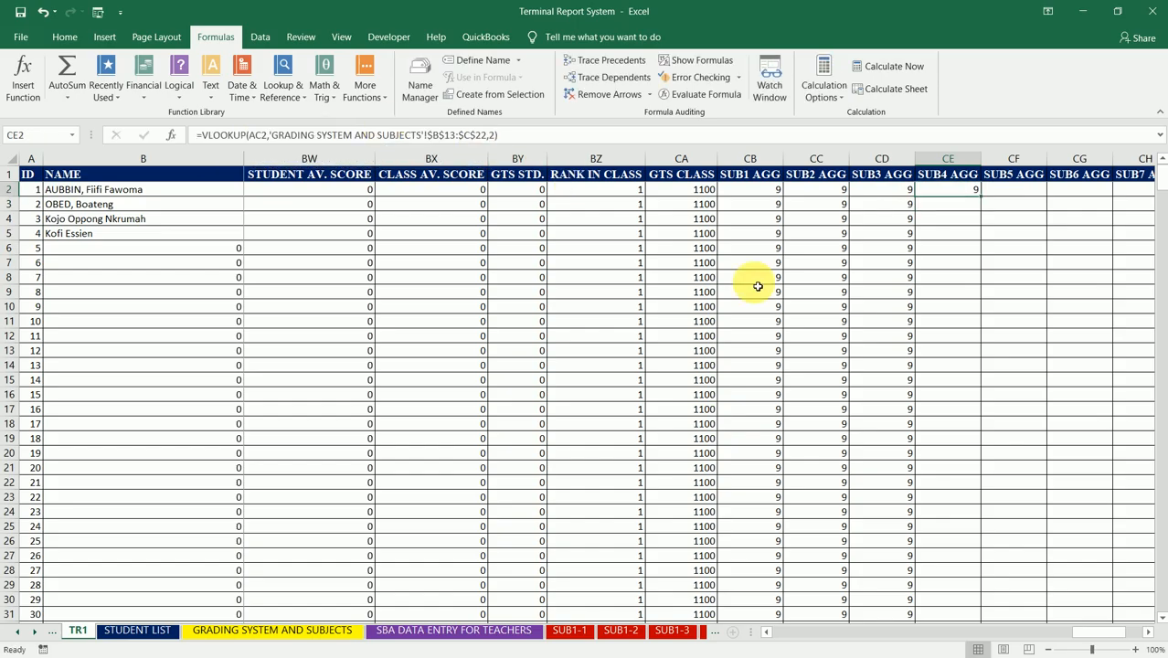
pyautogui.doubleClick(980, 196)
pyautogui.click(969, 190)
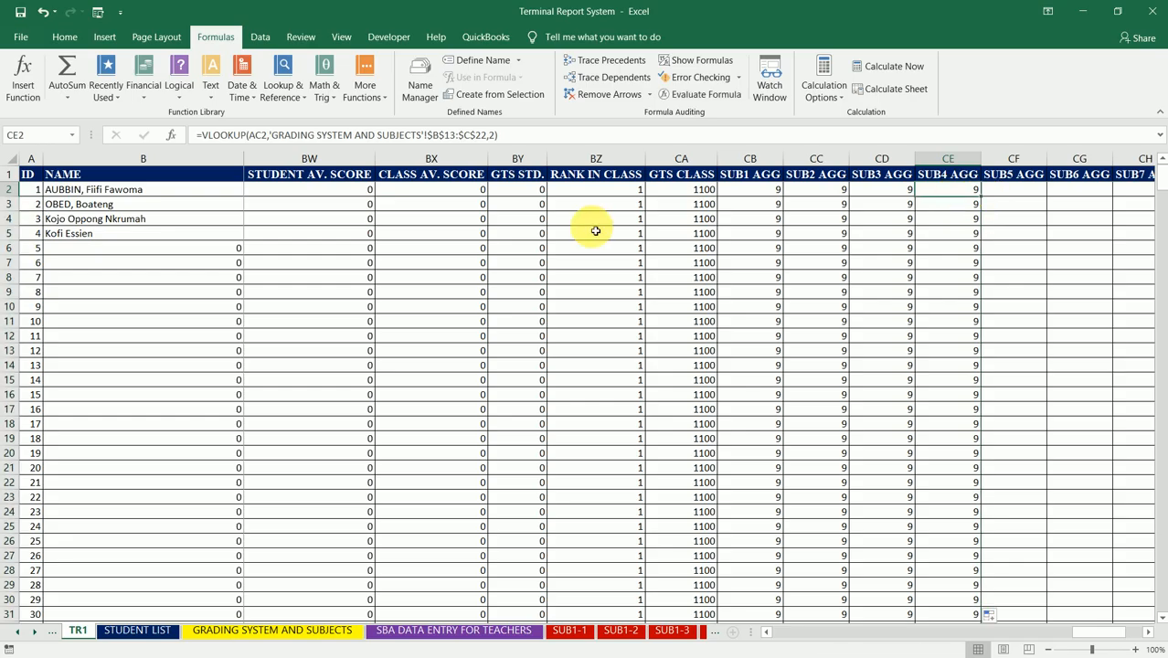
pyautogui.click(530, 195)
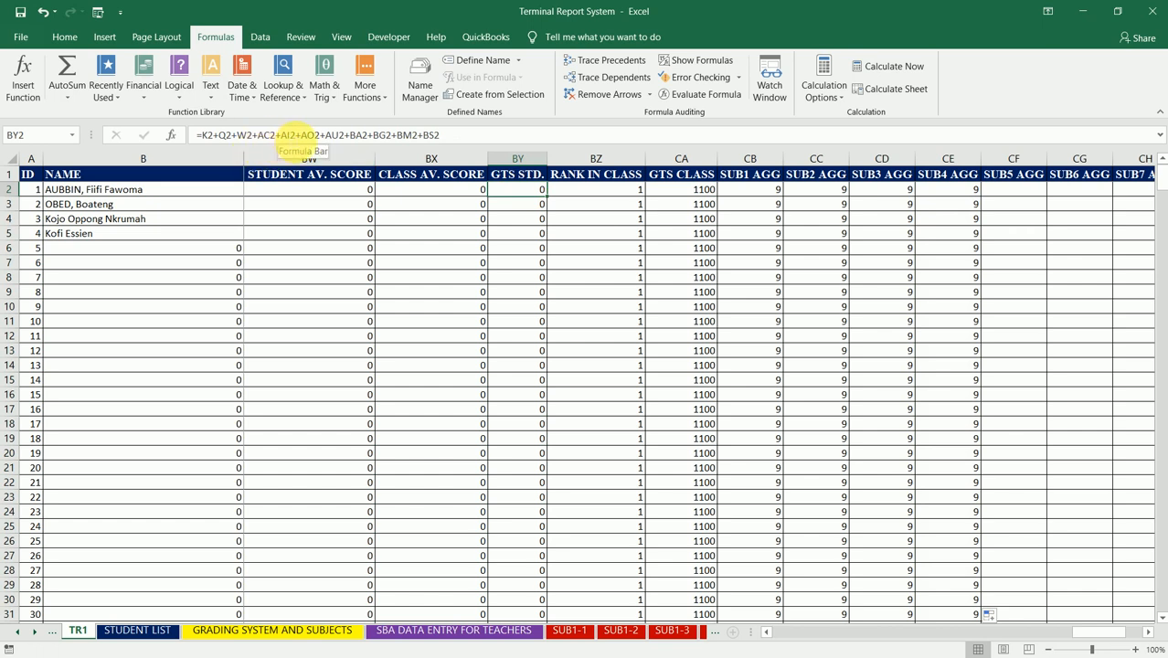
pyautogui.click(286, 133)
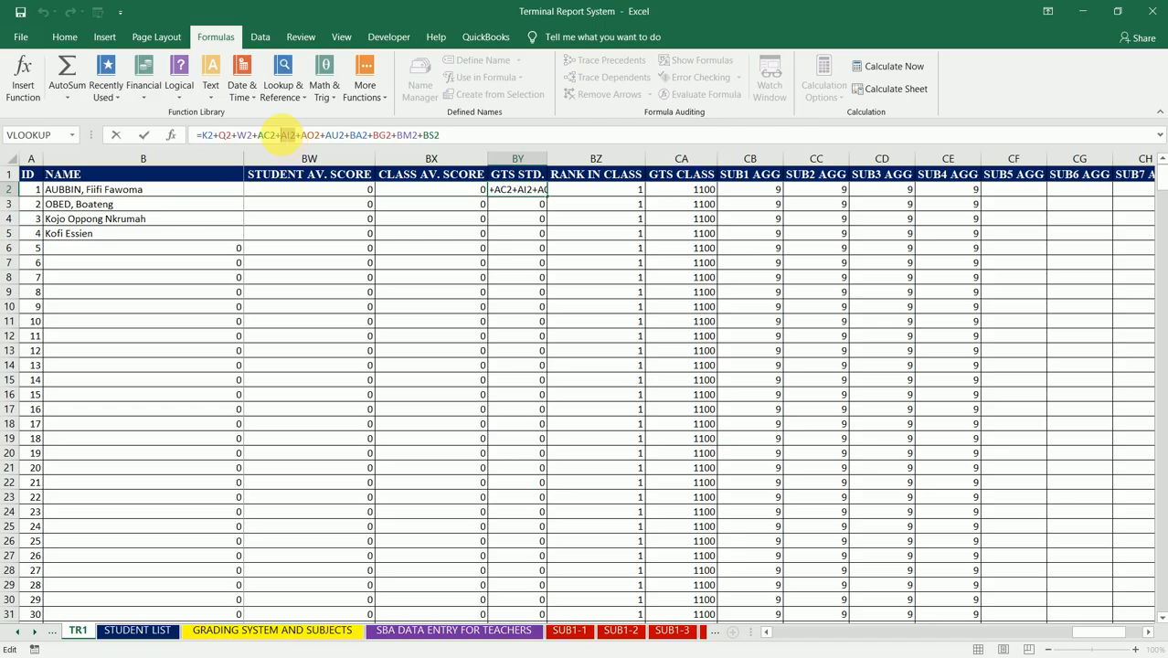
pyautogui.hotkey('ctrl', 'c')
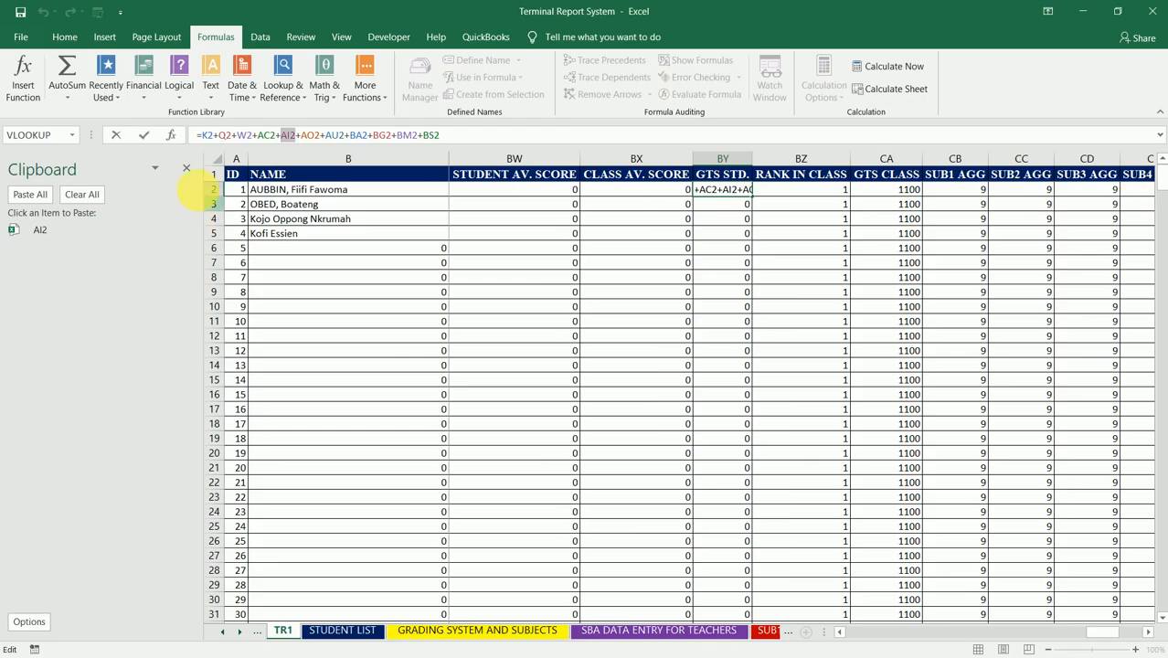
pyautogui.click(187, 172)
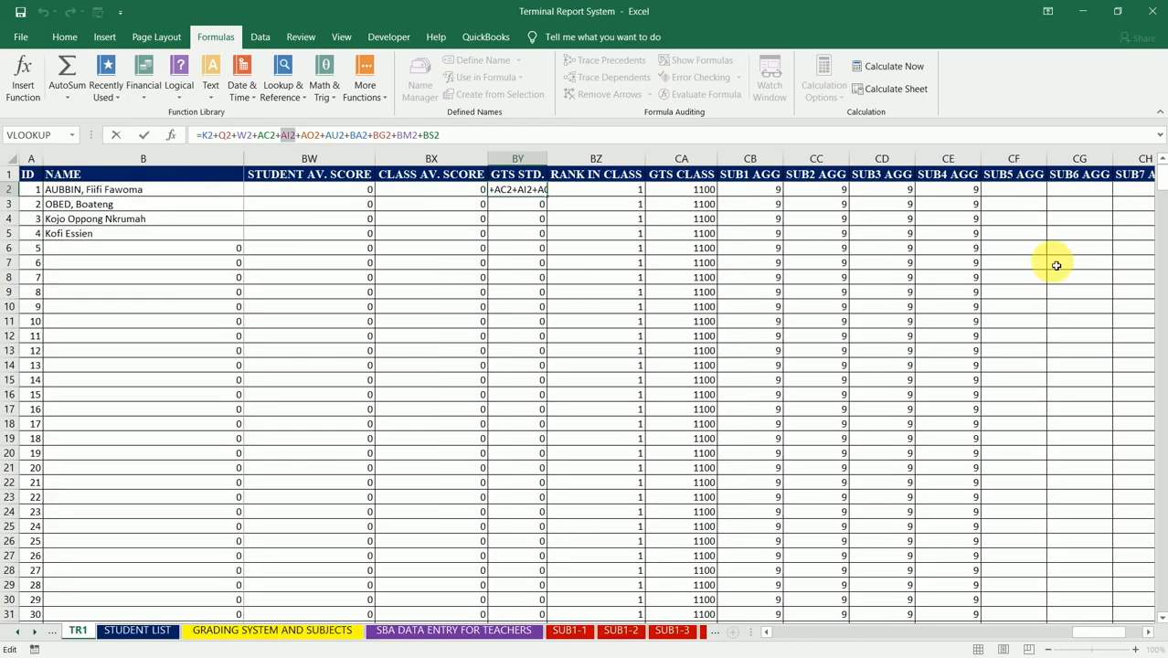
pyautogui.click(1020, 232)
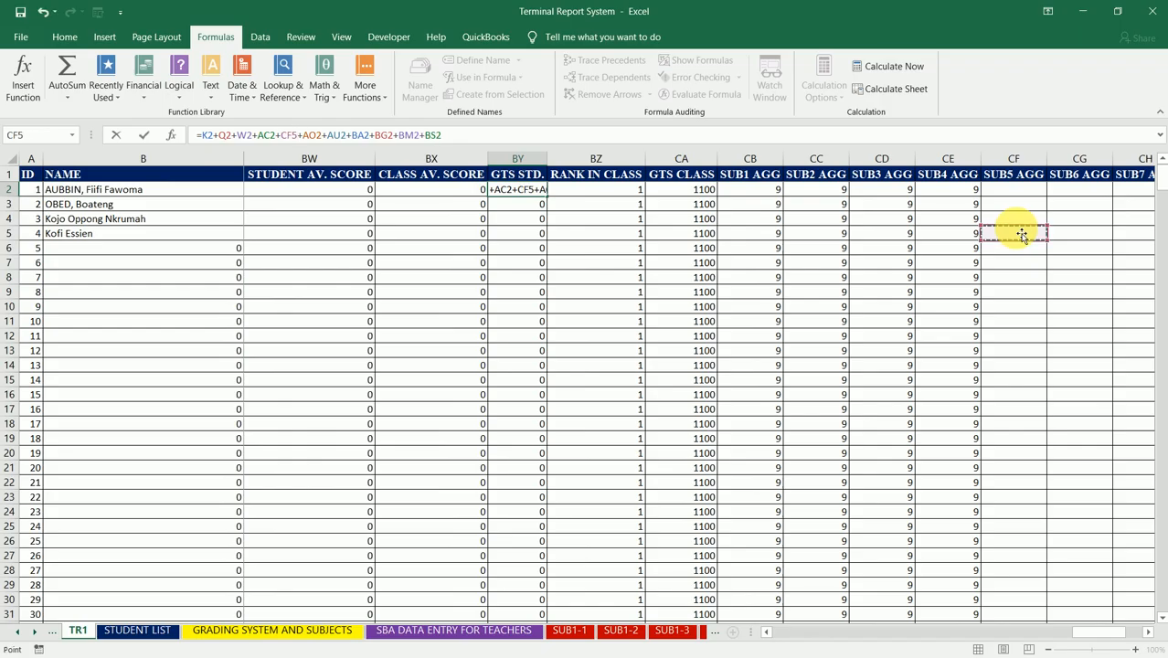
pyautogui.press('Escape')
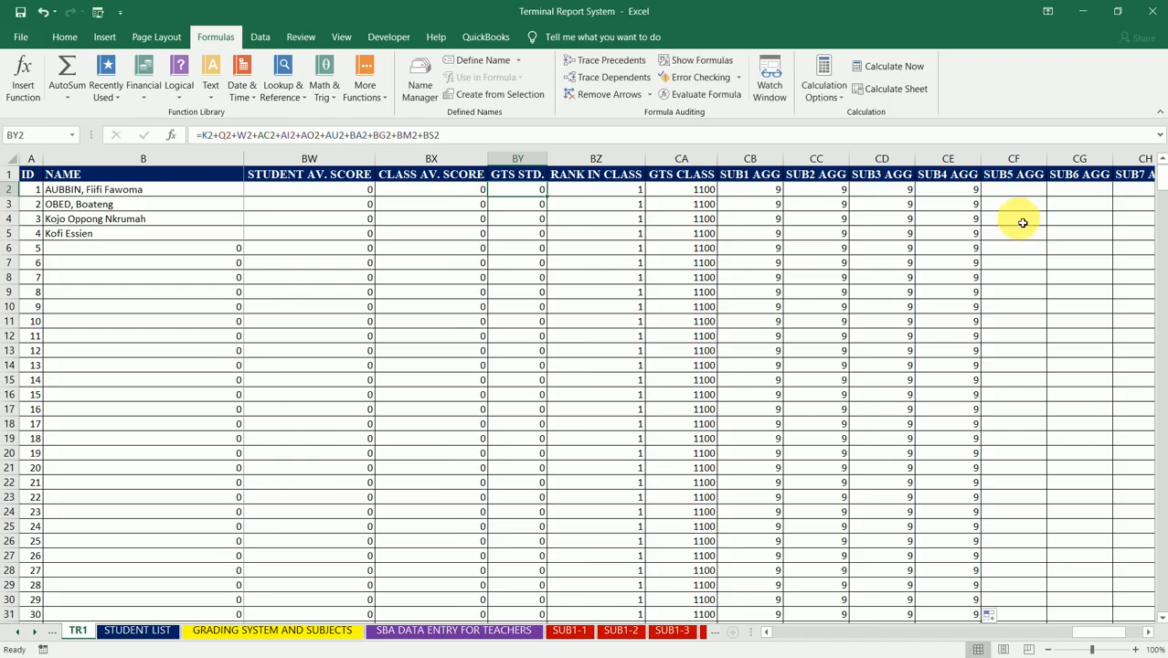
# Step: Note the fifth and sixth subjects' score references from BY2's formula, entering AI2 in CF4 and AO2 in CF5
pyautogui.click(1022, 223)
pyautogui.write('A1')
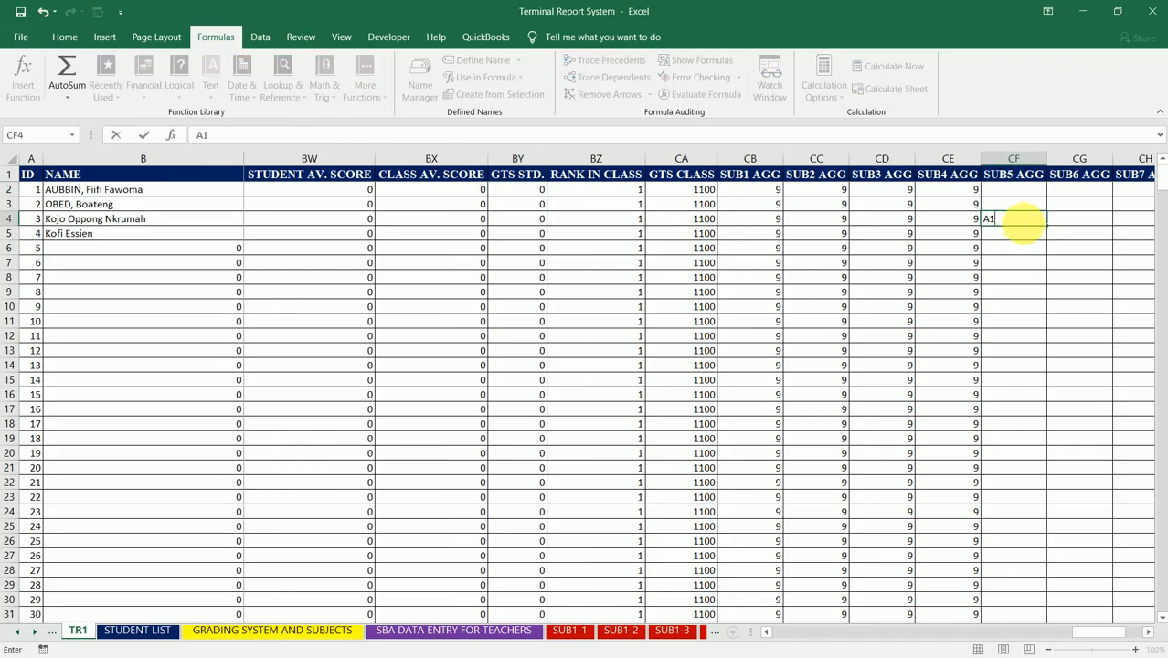
pyautogui.write('2')
pyautogui.press('Return')
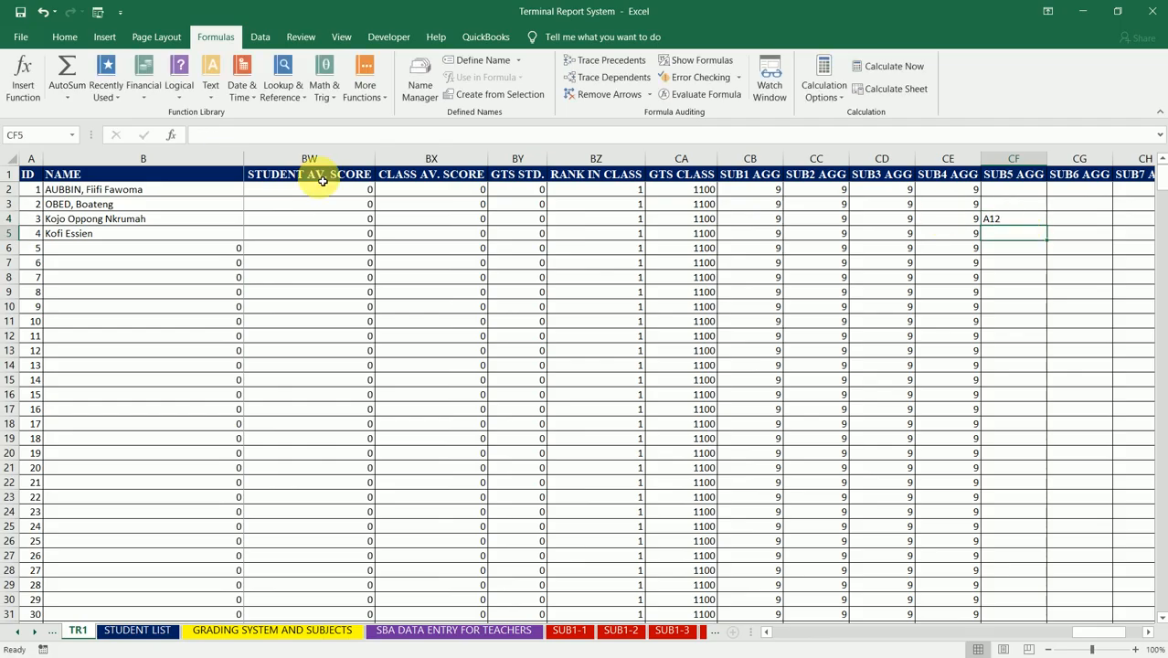
pyautogui.click(526, 192)
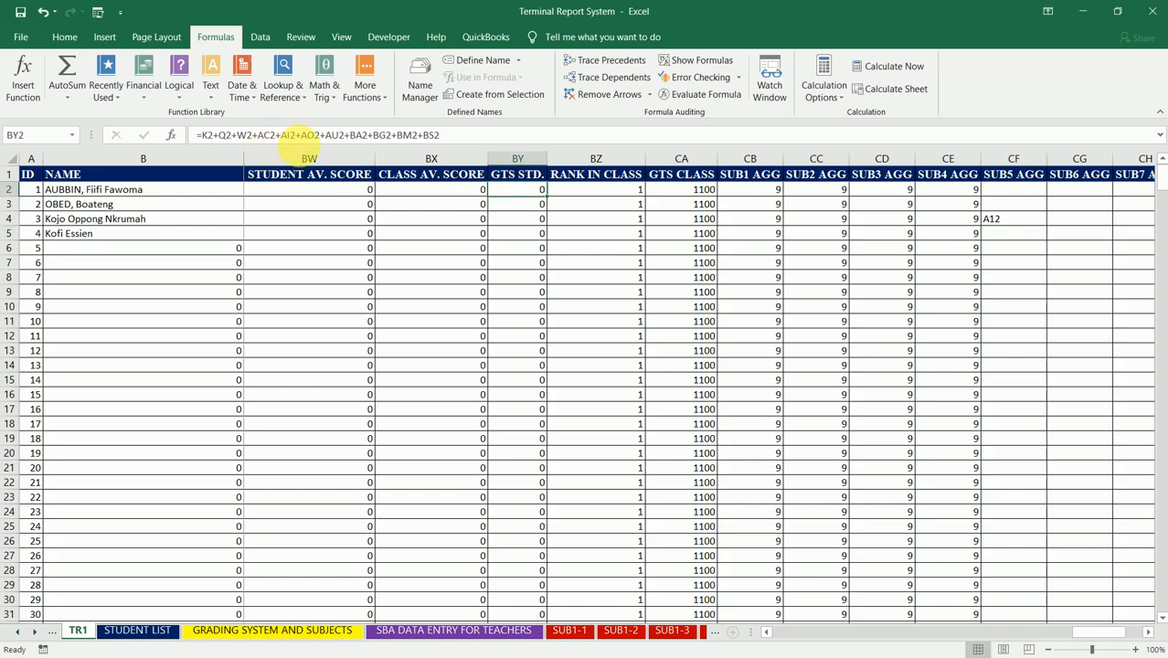
pyautogui.click(1027, 236)
pyautogui.write('AO')
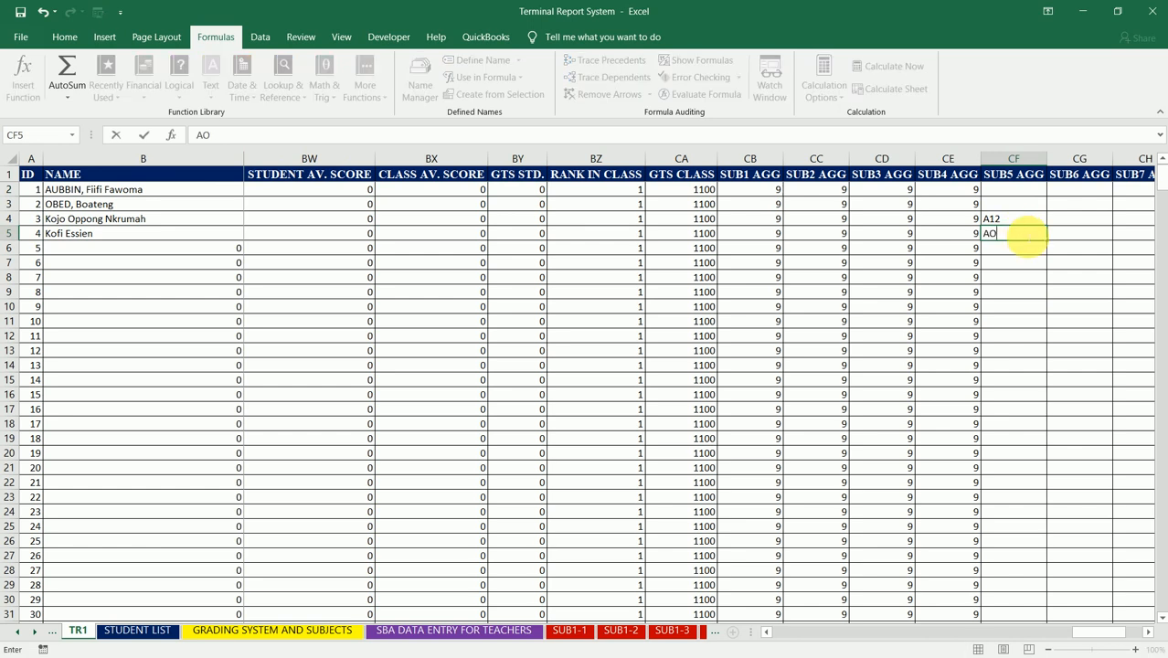
pyautogui.write('2')
pyautogui.press('Up')
pyautogui.write('AI2')
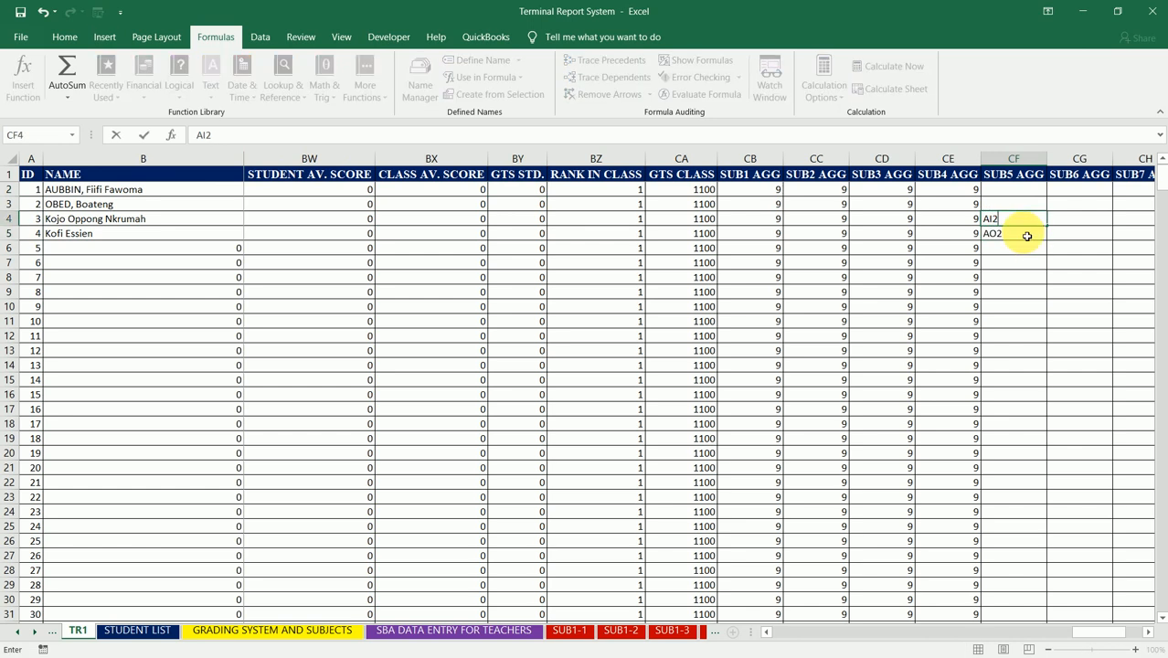
pyautogui.press('Return')
pyautogui.press('Return')
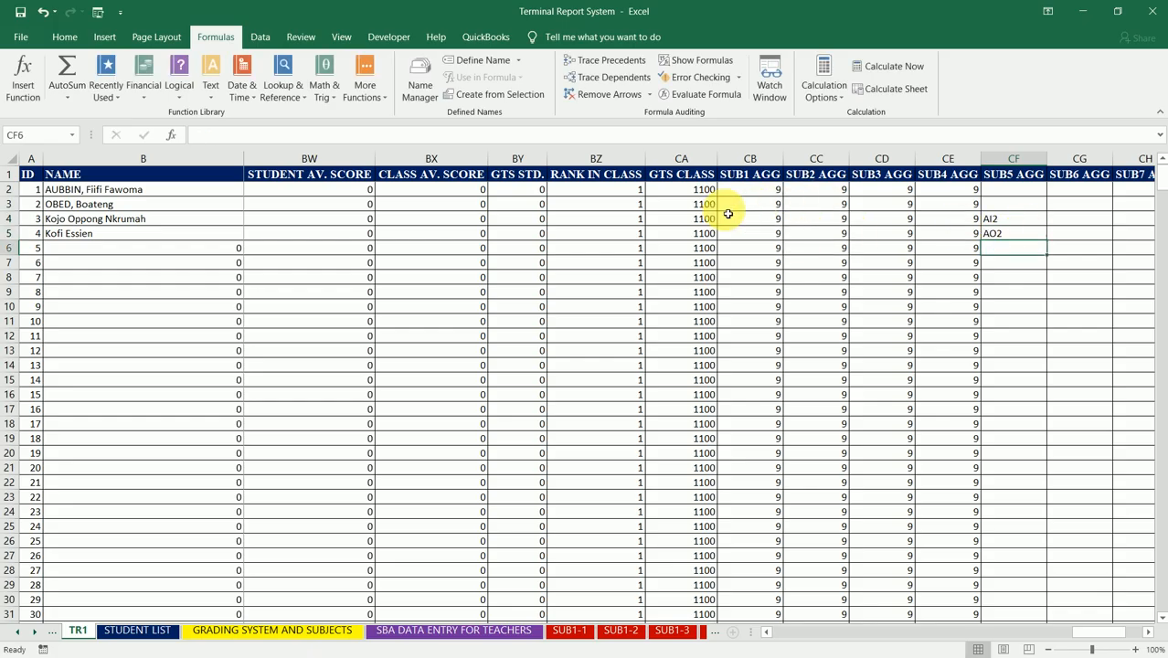
# Step: Note the next two score references from BY2's formula, entering AU2 in CF6 and BA2 in CF7
pyautogui.click(537, 190)
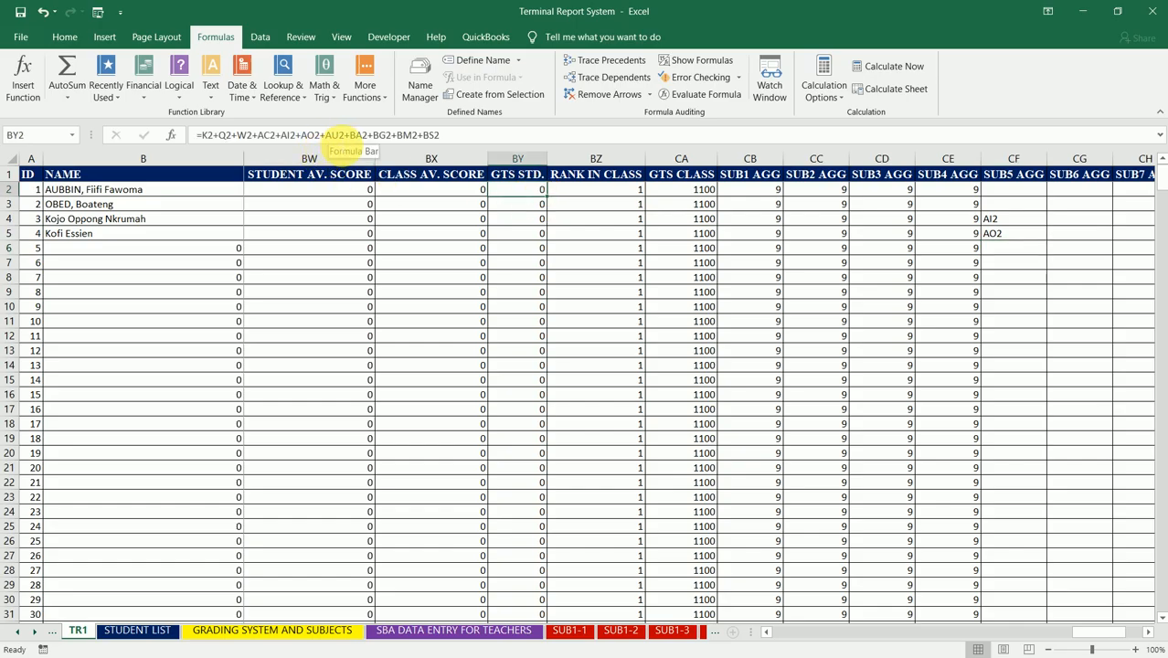
pyautogui.click(1025, 254)
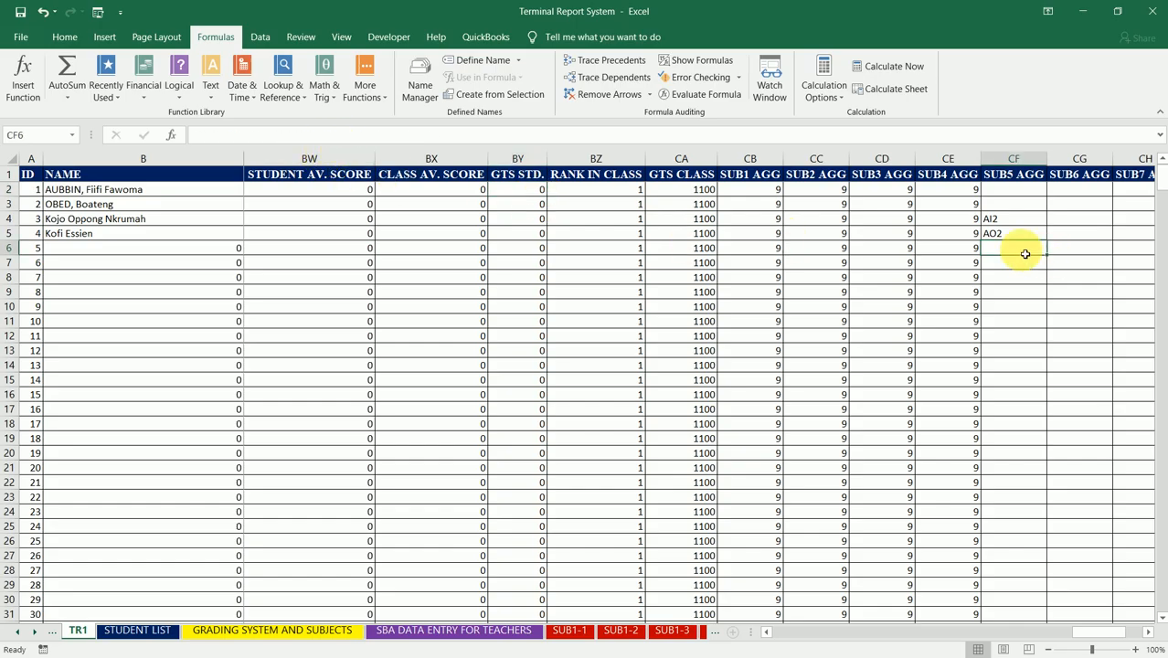
pyautogui.write('AU2')
pyautogui.press('Return')
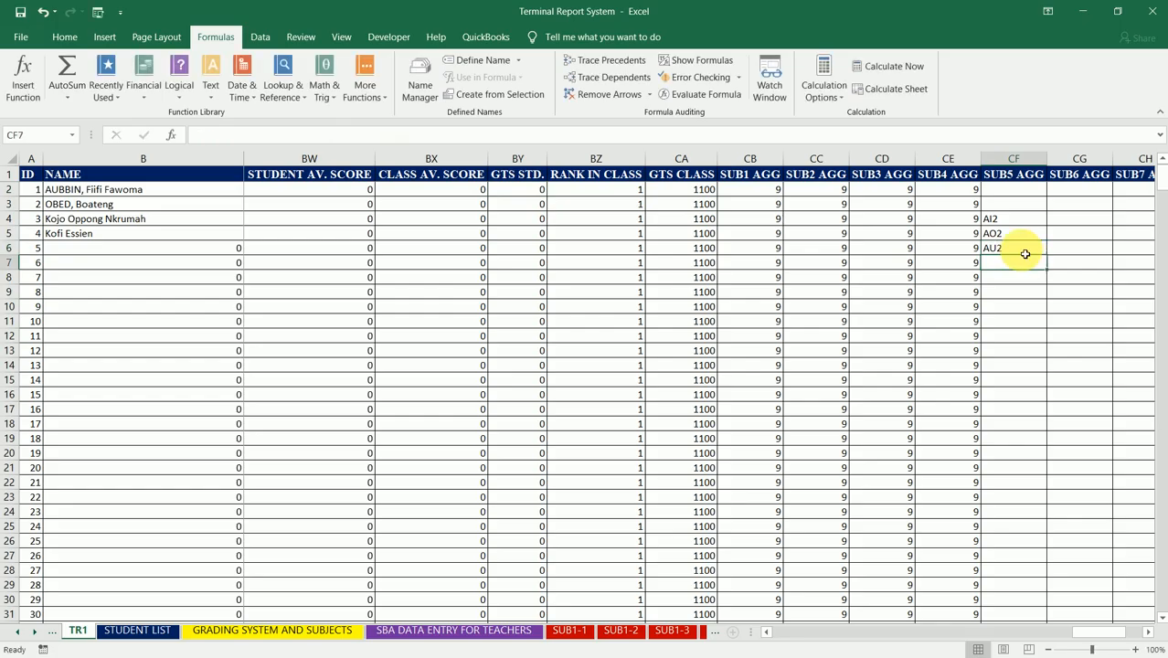
pyautogui.click(536, 194)
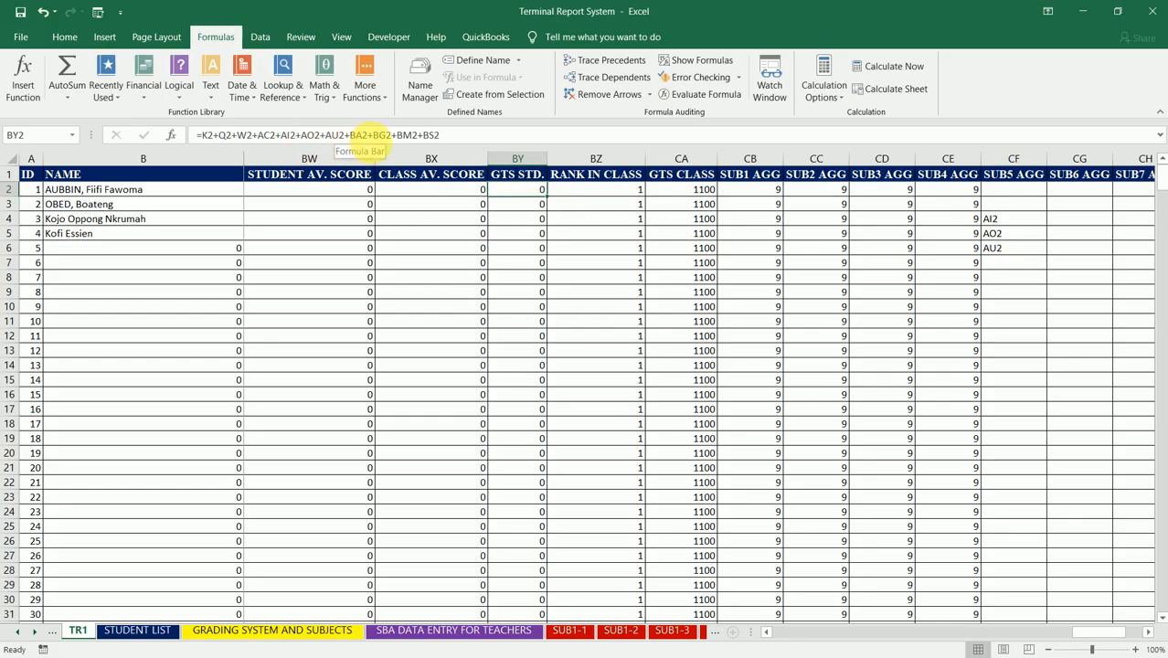
pyautogui.click(1020, 268)
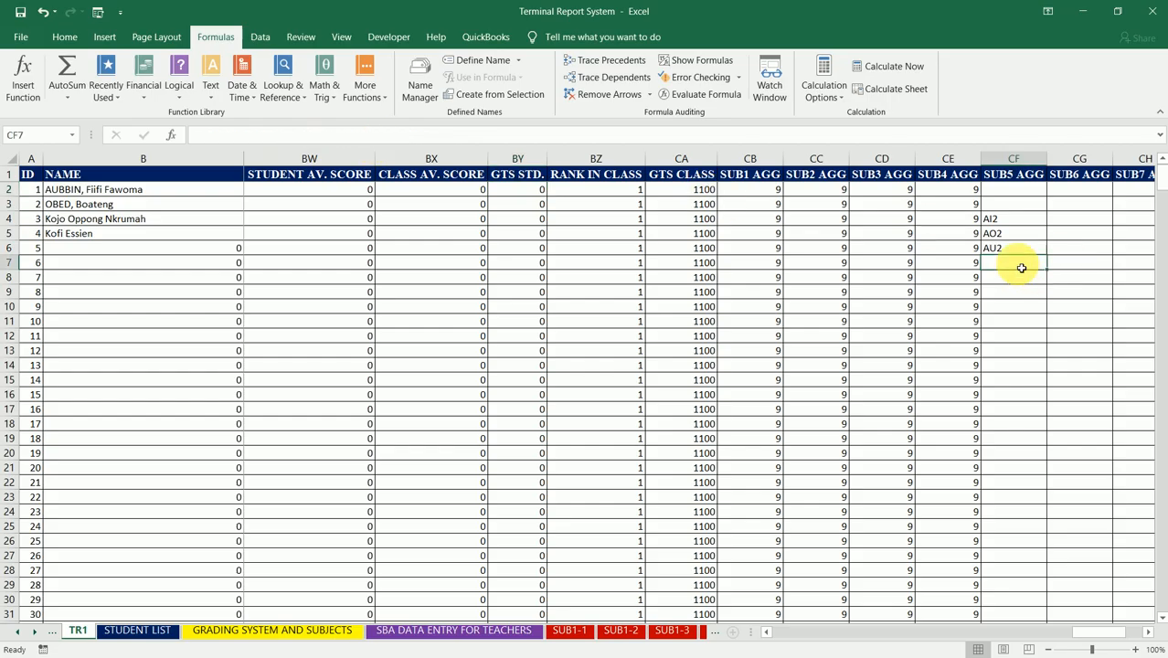
pyautogui.write('BA2')
pyautogui.press('Return')
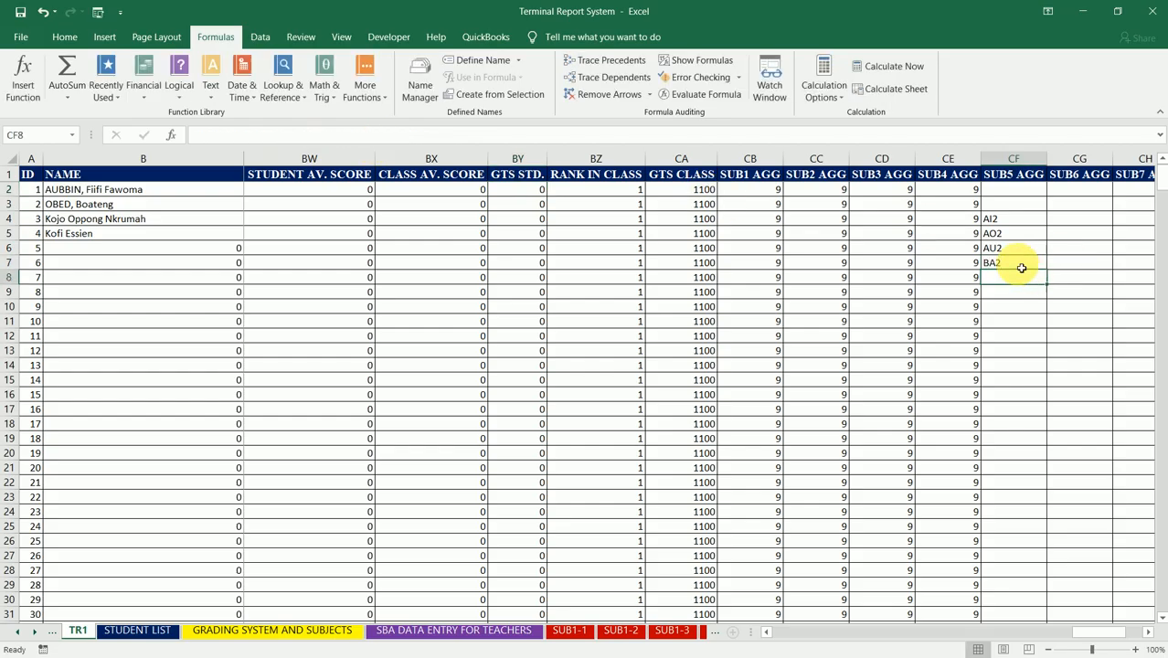
# Step: Continue the reference list from BY2's formula, entering BG2 in CF8 and BM2 in CF9
pyautogui.click(515, 192)
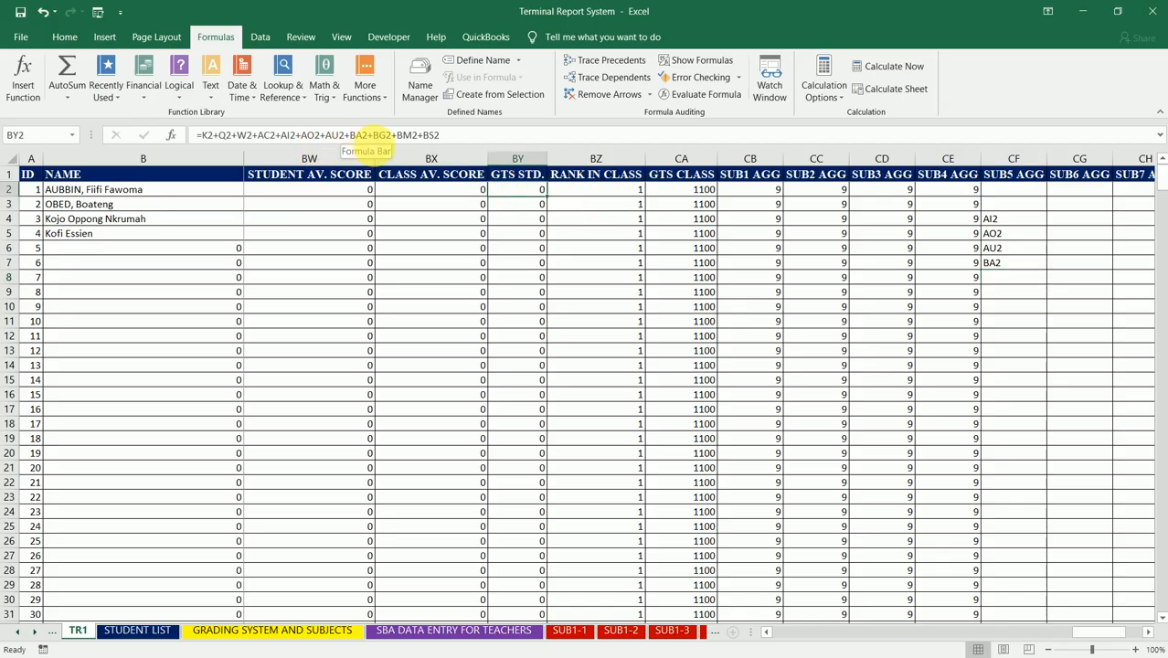
pyautogui.click(1017, 284)
pyautogui.write('BG')
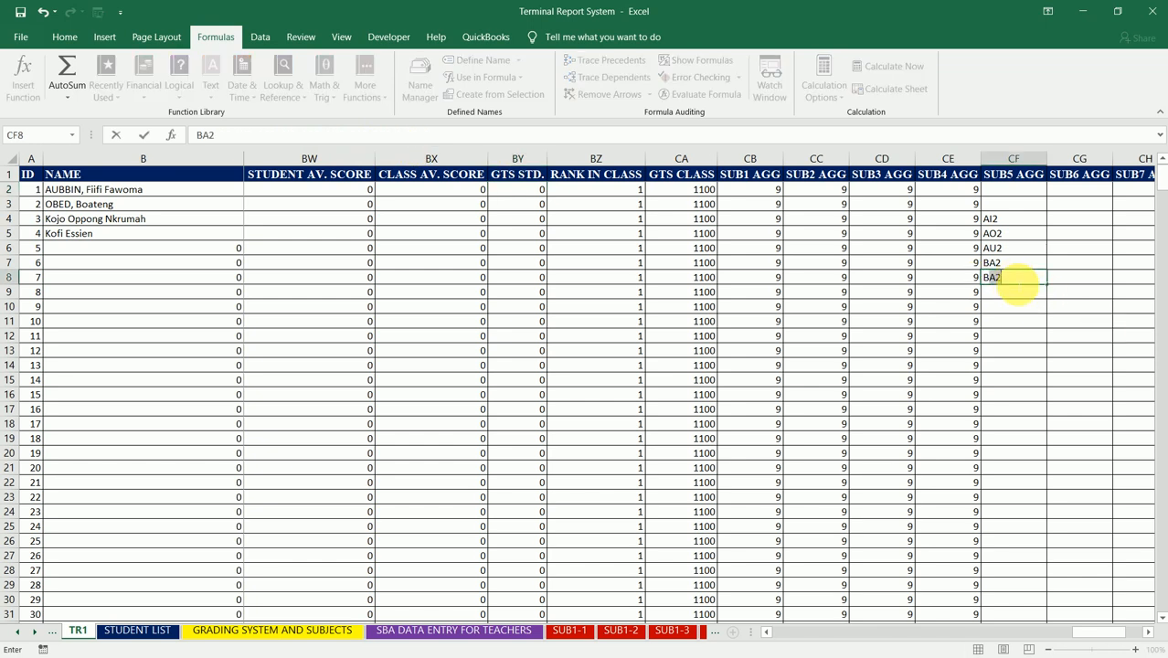
pyautogui.write('2')
pyautogui.press('Return')
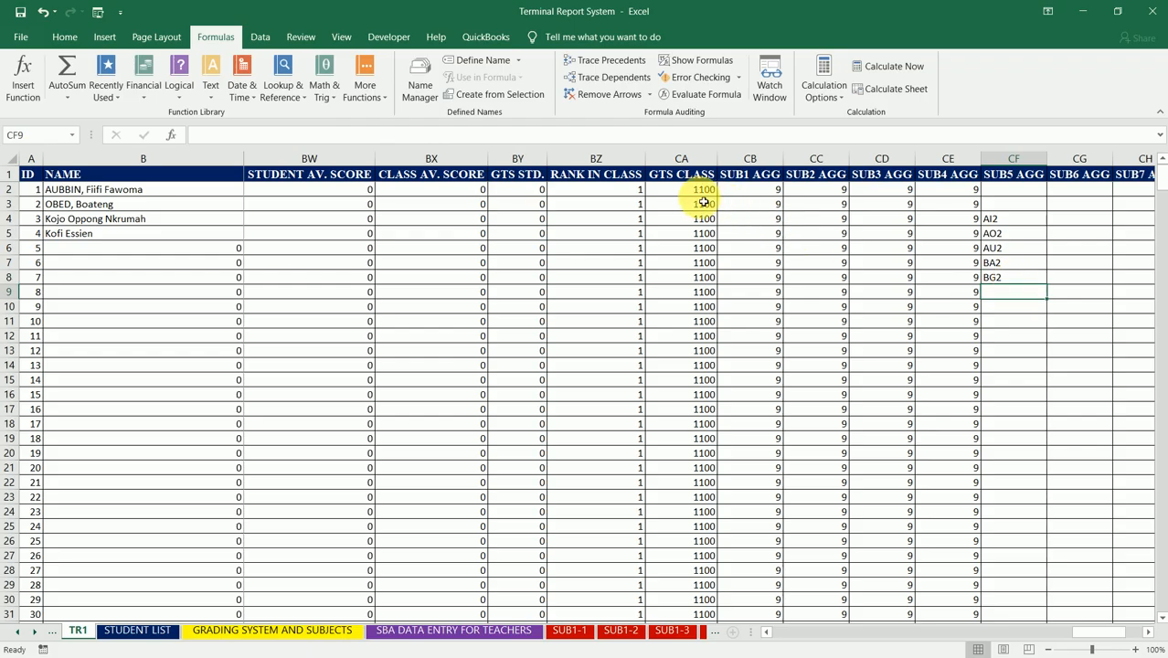
pyautogui.click(519, 197)
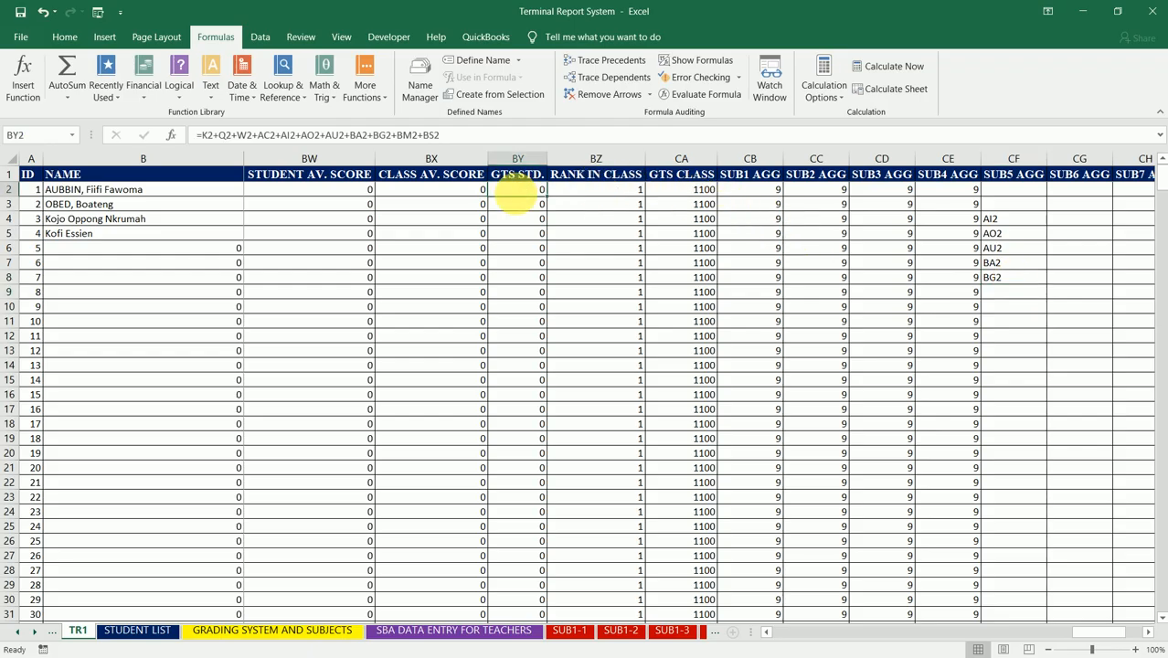
pyautogui.click(1014, 292)
pyautogui.write('BM')
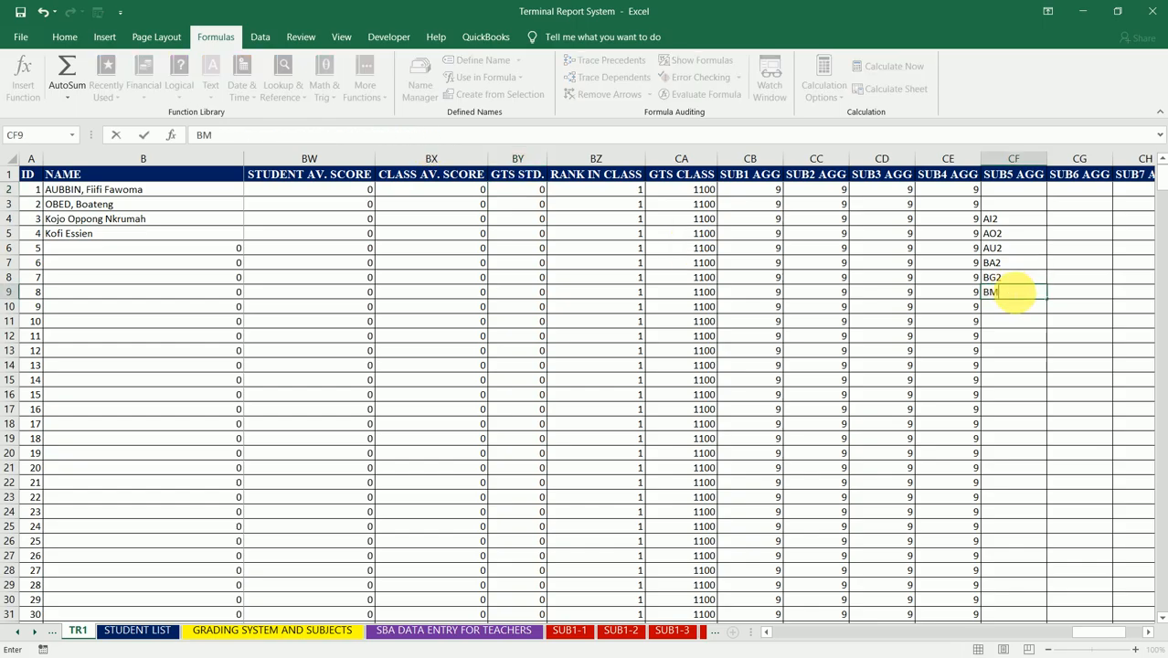
pyautogui.write('2')
pyautogui.press('Return')
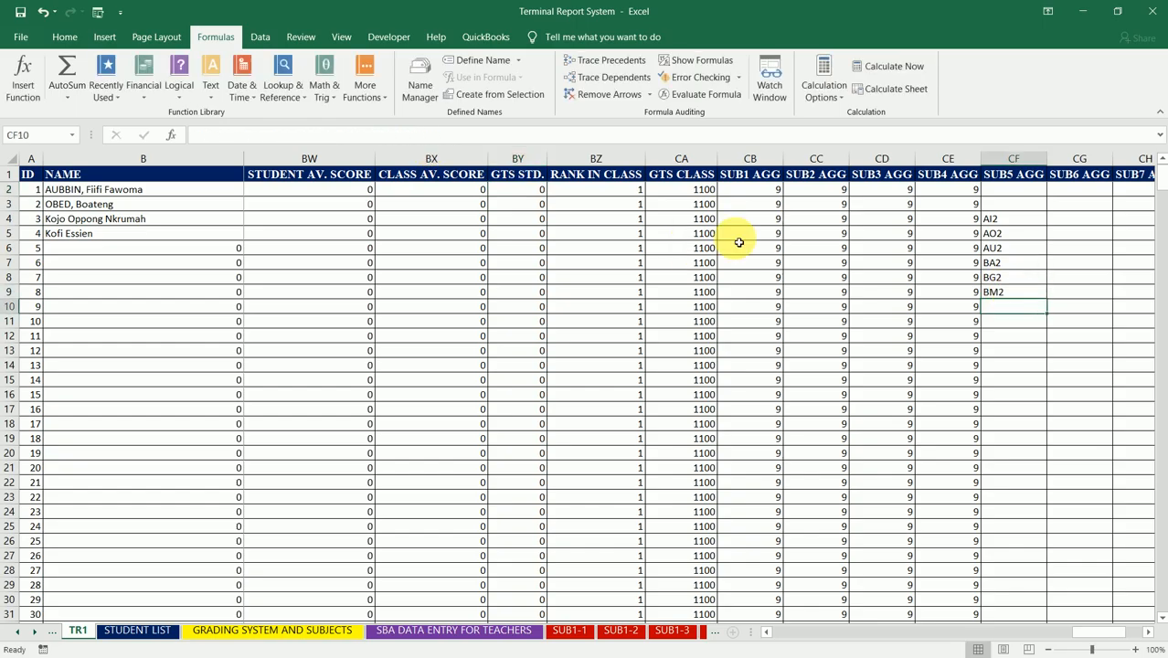
# Step: Complete the list of score references from BY2's formula by entering BS2 in CF10
pyautogui.click(530, 198)
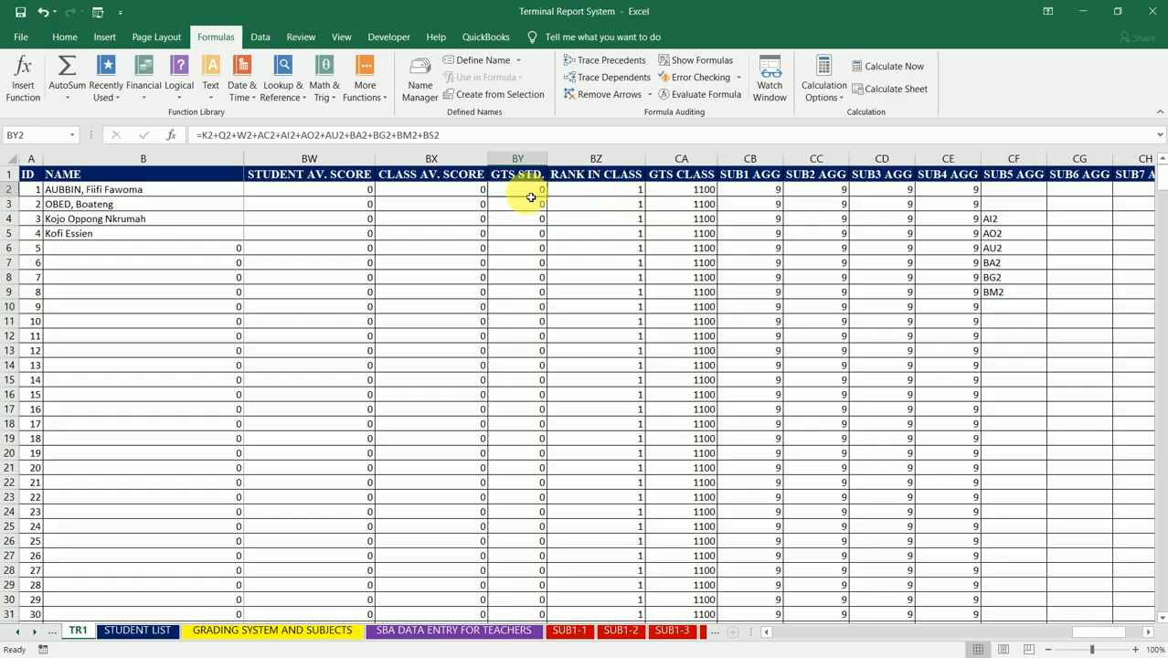
pyautogui.click(1019, 308)
pyautogui.write('BS')
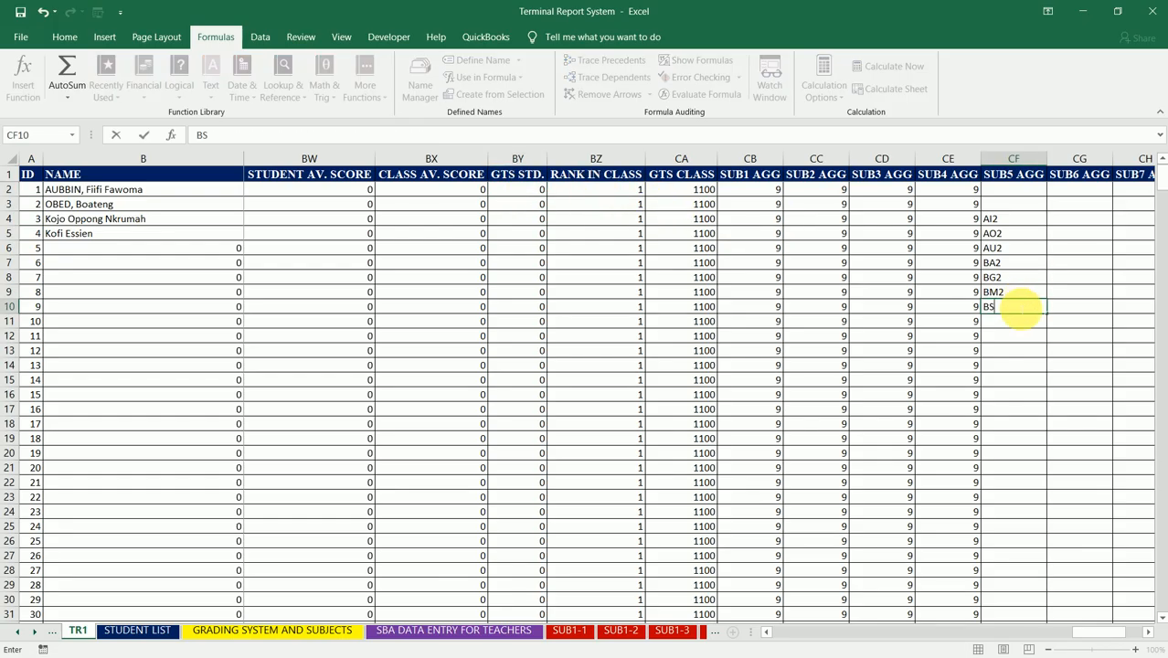
pyautogui.write('2')
pyautogui.press('Return')
pyautogui.press('Up')
pyautogui.press('Up')
pyautogui.press('Up')
pyautogui.press('Up')
pyautogui.press('Up')
pyautogui.press('Up')
pyautogui.press('Up')
pyautogui.press('Up')
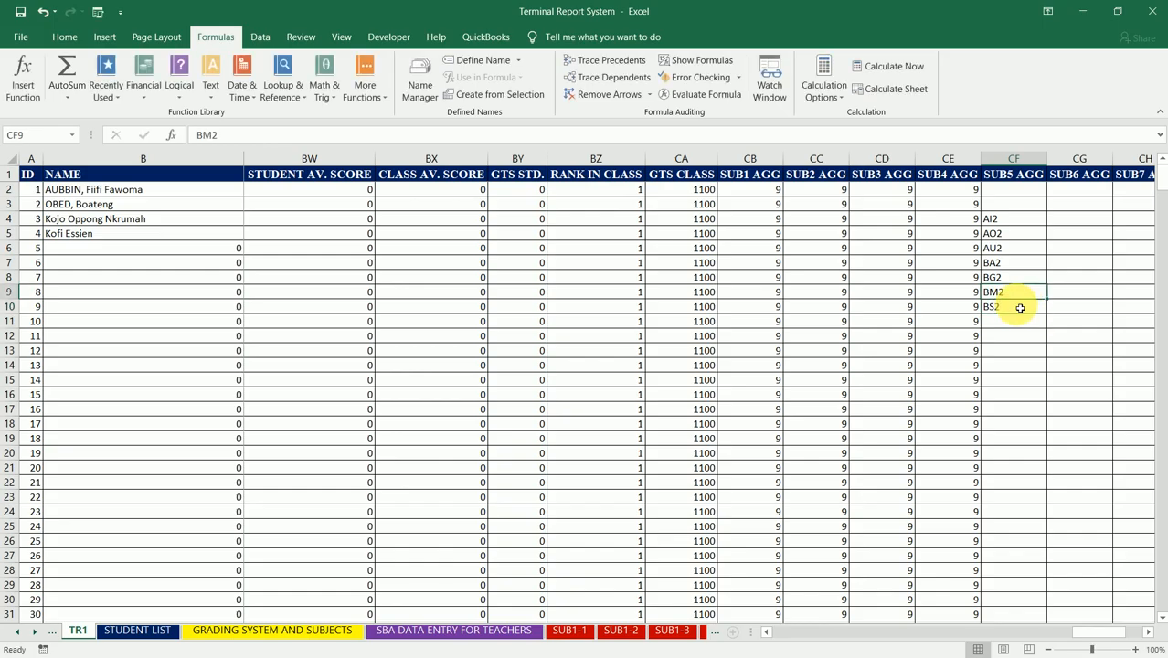
pyautogui.press('Up')
pyautogui.press('Left')
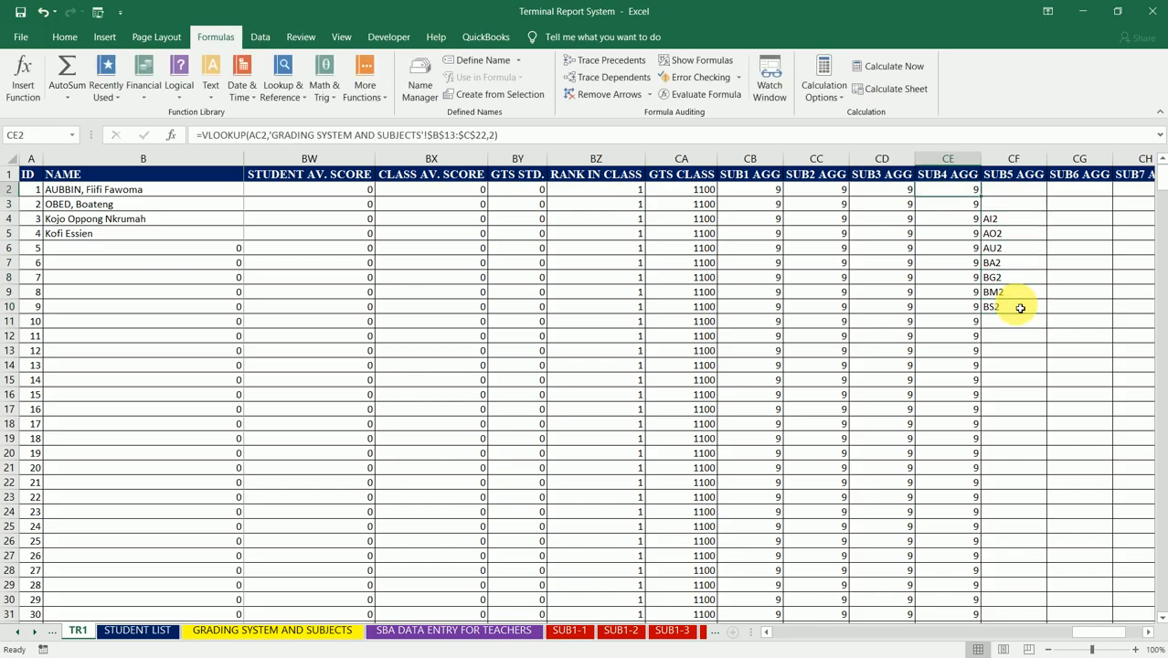
pyautogui.press('Right')
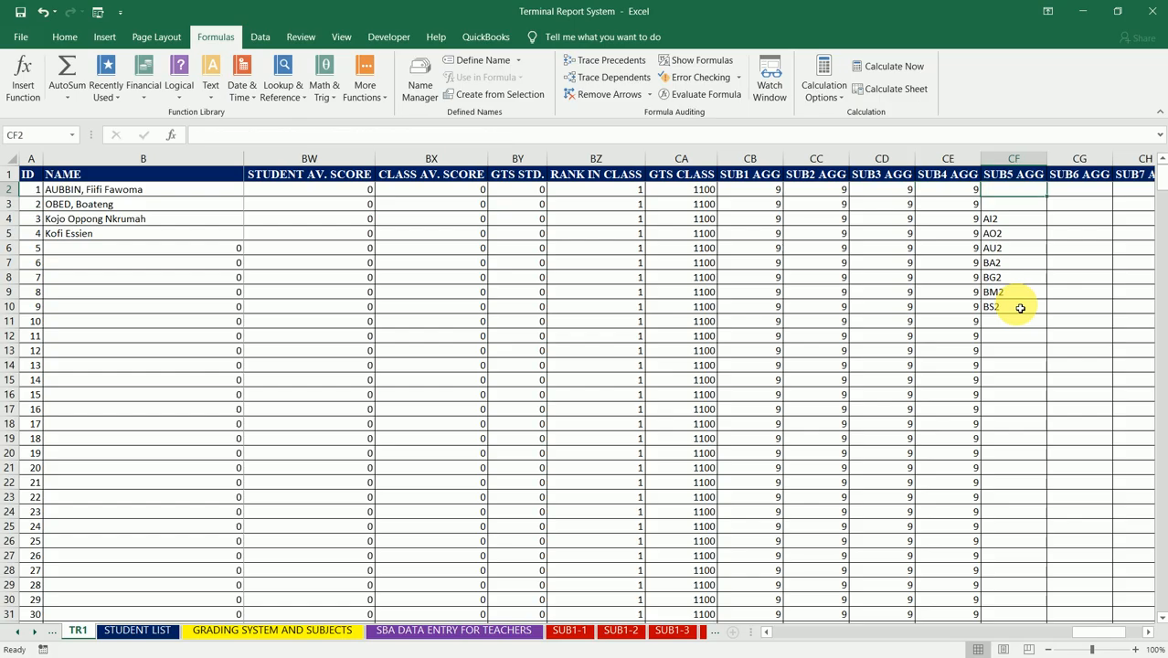
pyautogui.click(530, 193)
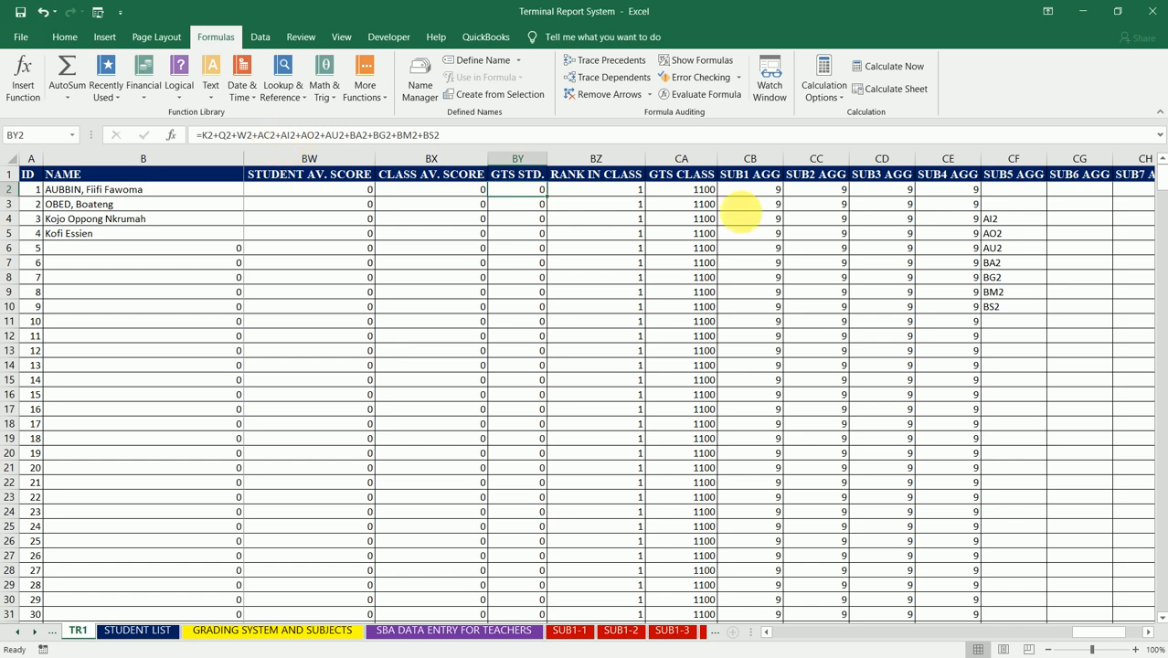
pyautogui.write('`')
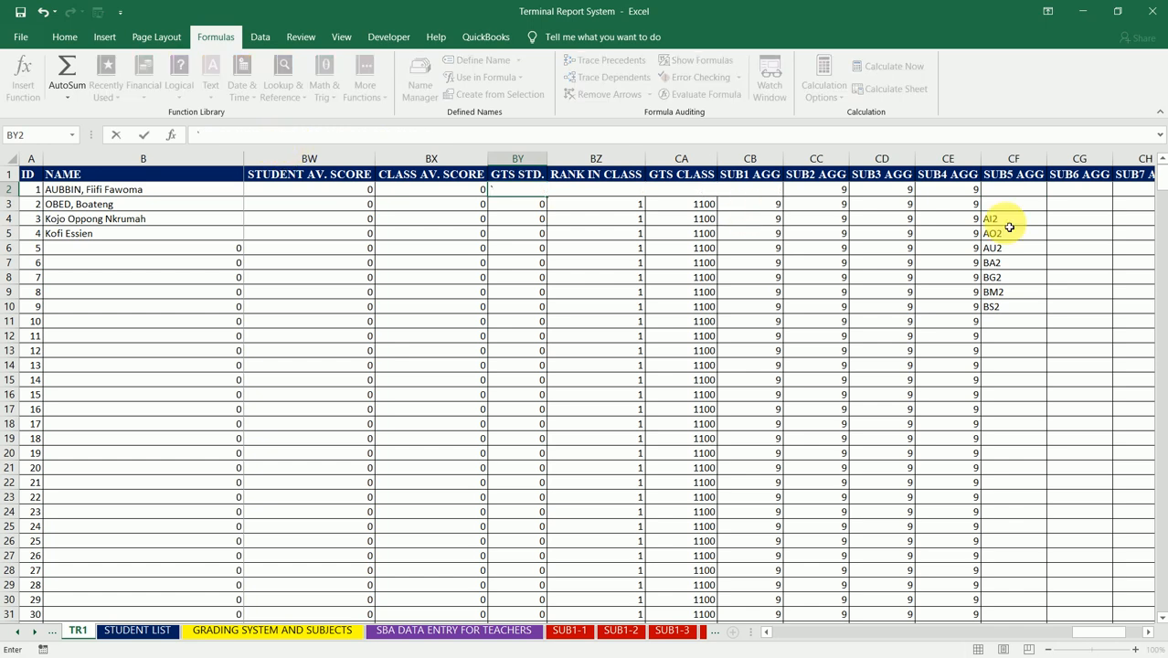
pyautogui.press('Escape')
# Step: Copy CE2's VLOOKUP formula into row 2 of the SUB5 AGG through SUB11 AGG columns, CF2 to CL2
pyautogui.click(965, 192)
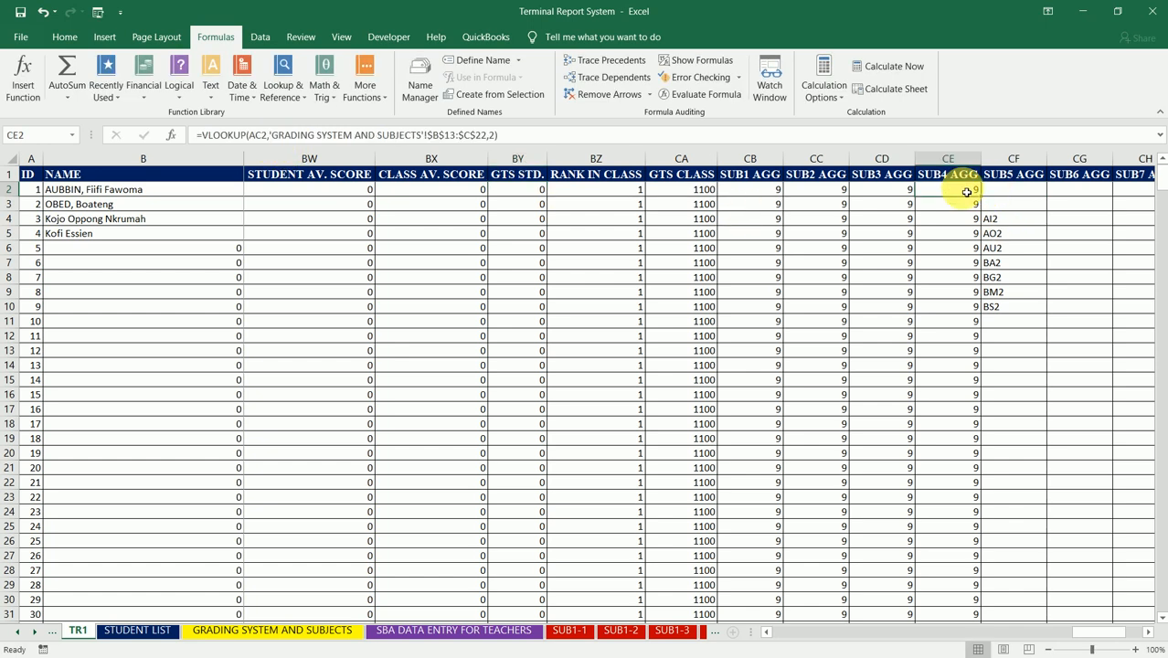
pyautogui.hotkey('ctrl', 'c')
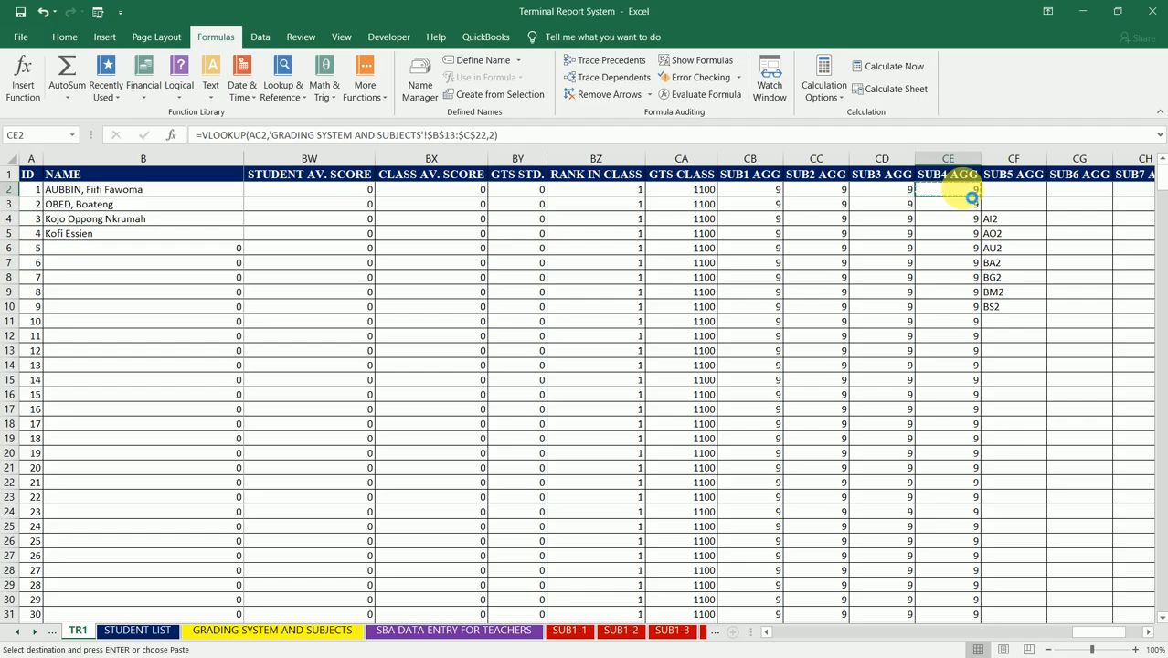
pyautogui.click(1041, 196)
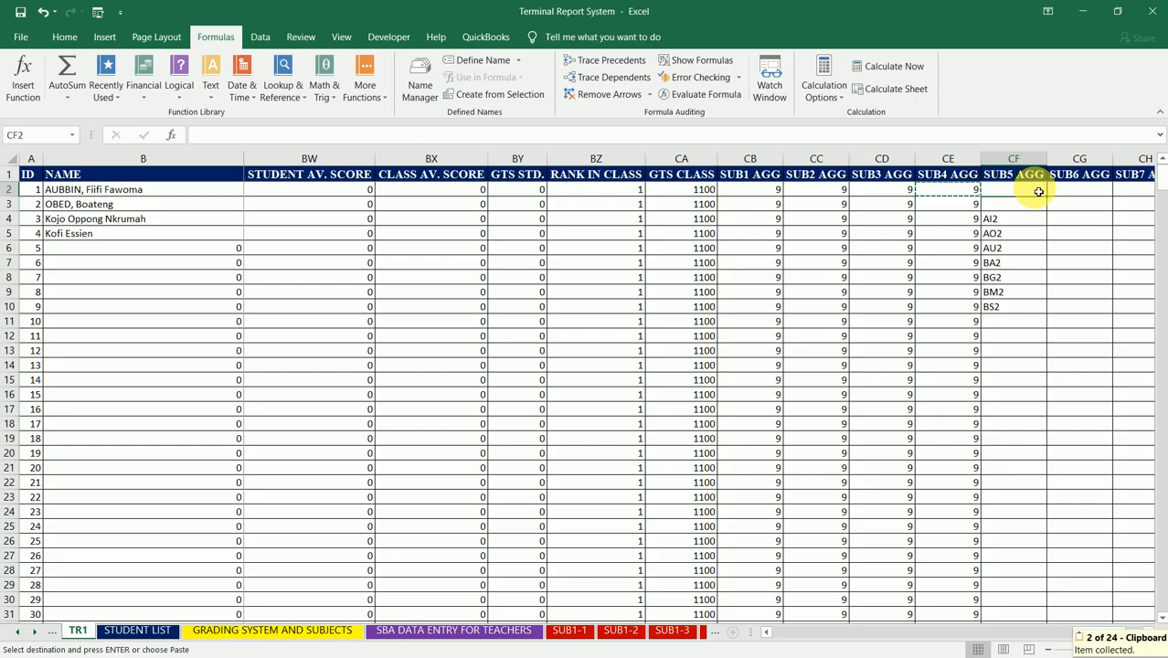
pyautogui.hotkey('ctrl', 'v')
pyautogui.press('Right')
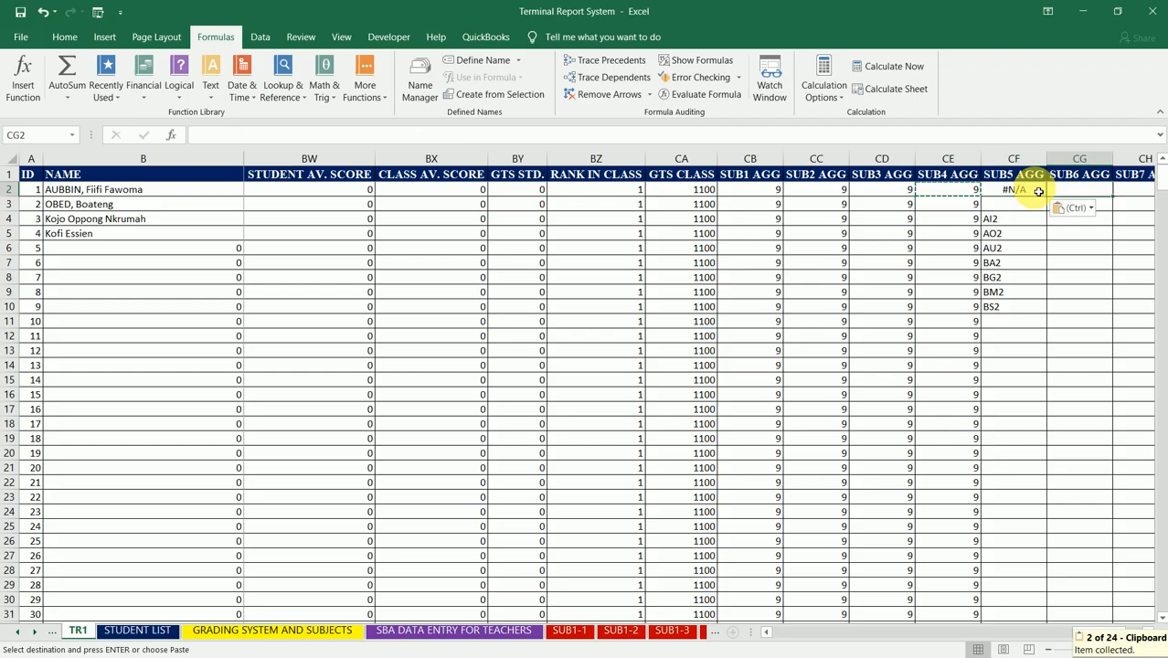
pyautogui.hotkey('ctrl', 'v')
pyautogui.press('Right')
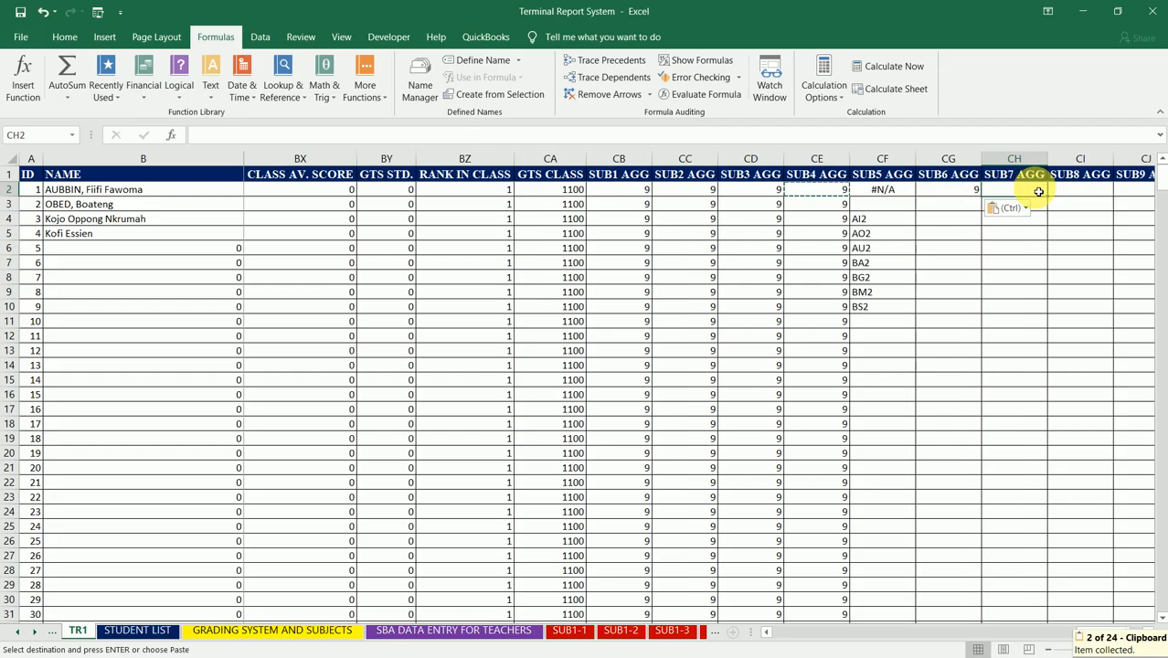
pyautogui.hotkey('ctrl', 'v')
pyautogui.press('Right')
pyautogui.hotkey('ctrl', 'v')
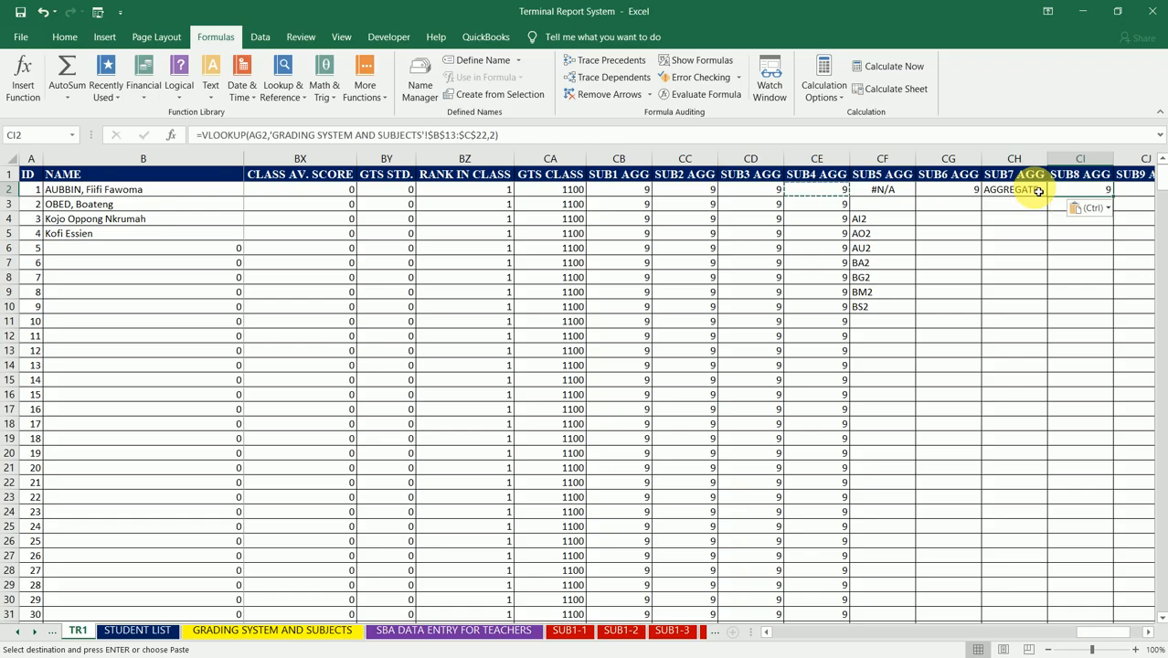
pyautogui.press('Right')
pyautogui.hotkey('ctrl', 'v')
pyautogui.press('Right')
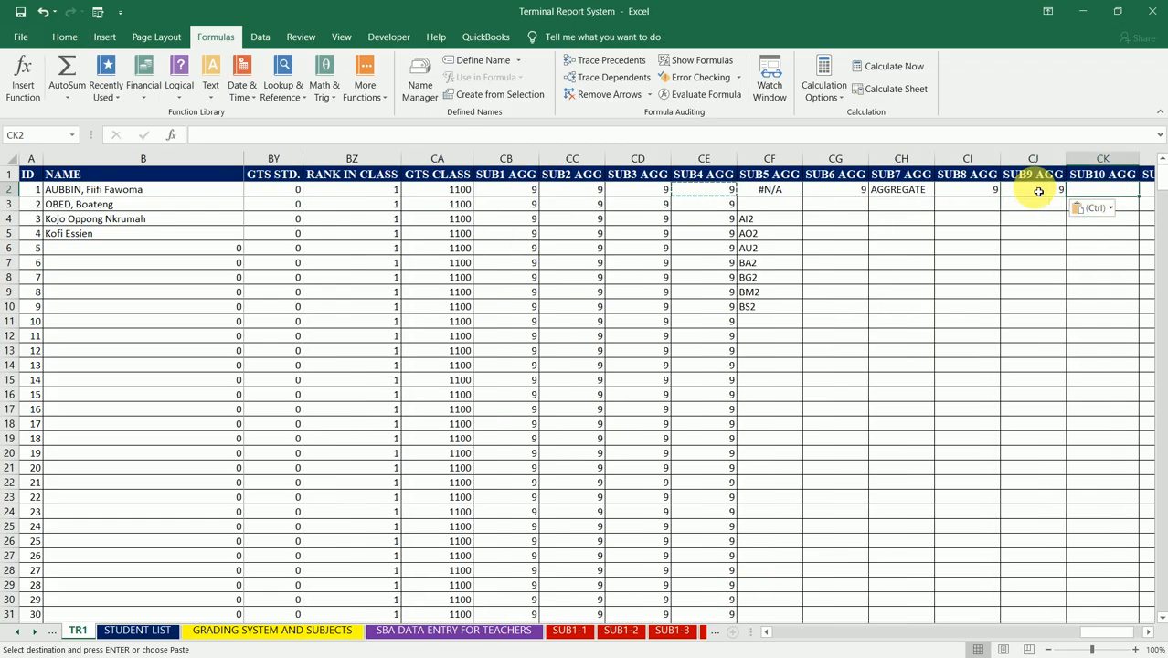
pyautogui.hotkey('ctrl', 'v')
pyautogui.press('Right')
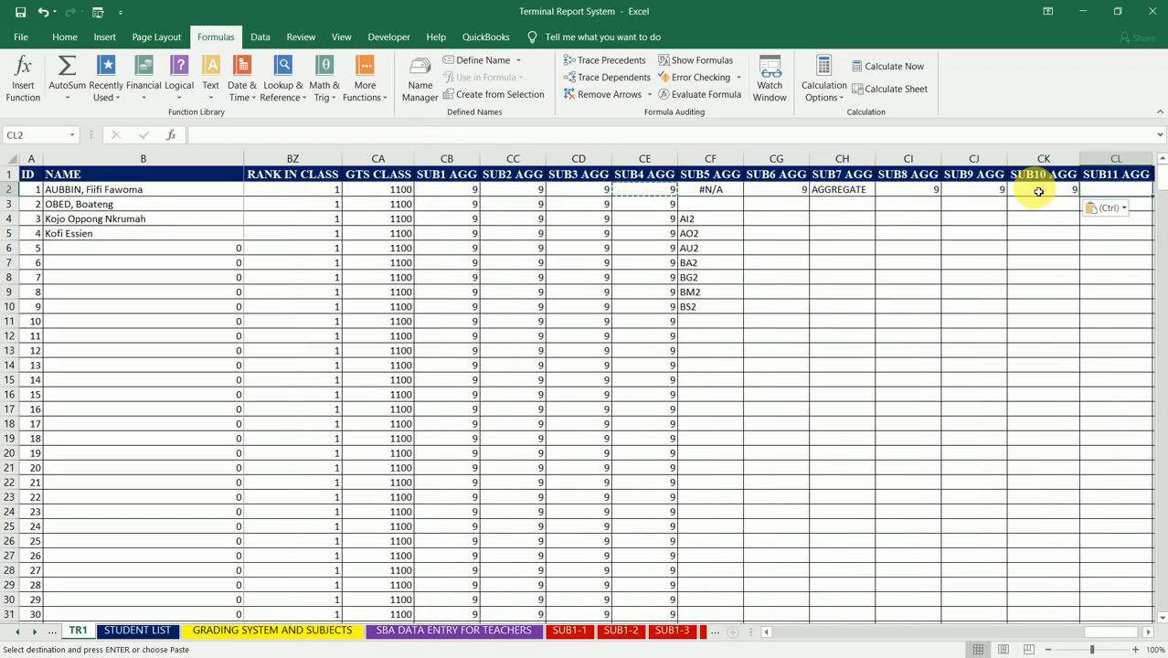
pyautogui.hotkey('ctrl', 'v')
pyautogui.press('Right')
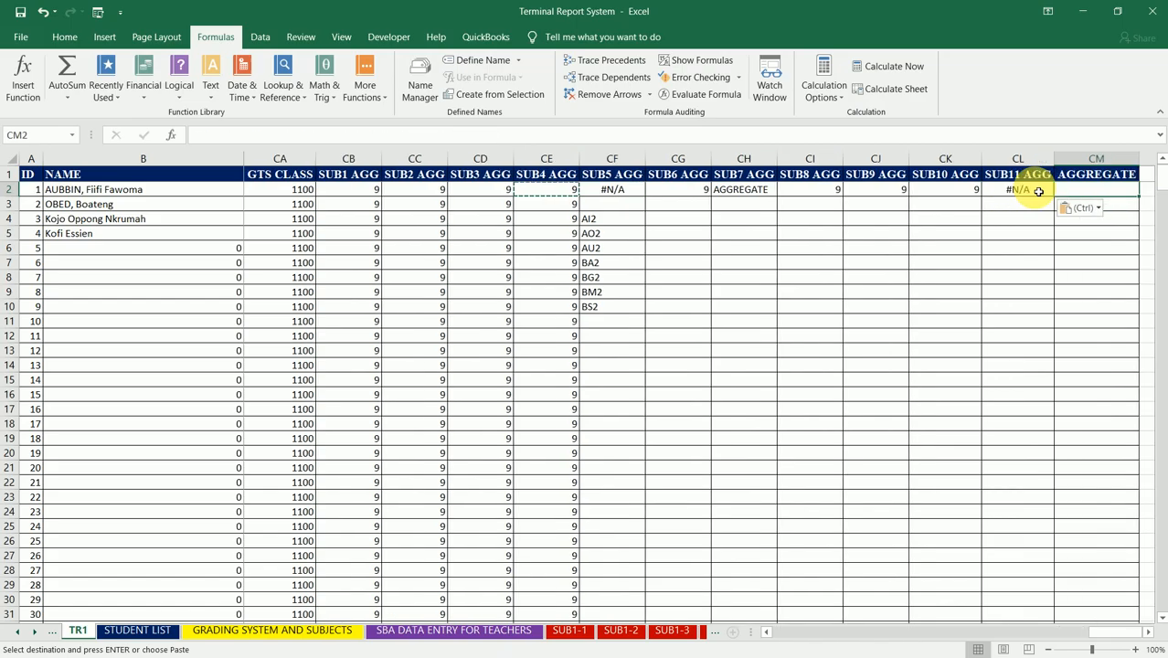
# Step: Change the lookup value in CF2's VLOOKUP under SUB5 AGG to AI2
pyautogui.press('Left')
pyautogui.press('Left')
pyautogui.press('Left')
pyautogui.press('Left')
pyautogui.press('Left')
pyautogui.press('Left')
pyautogui.press('Left')
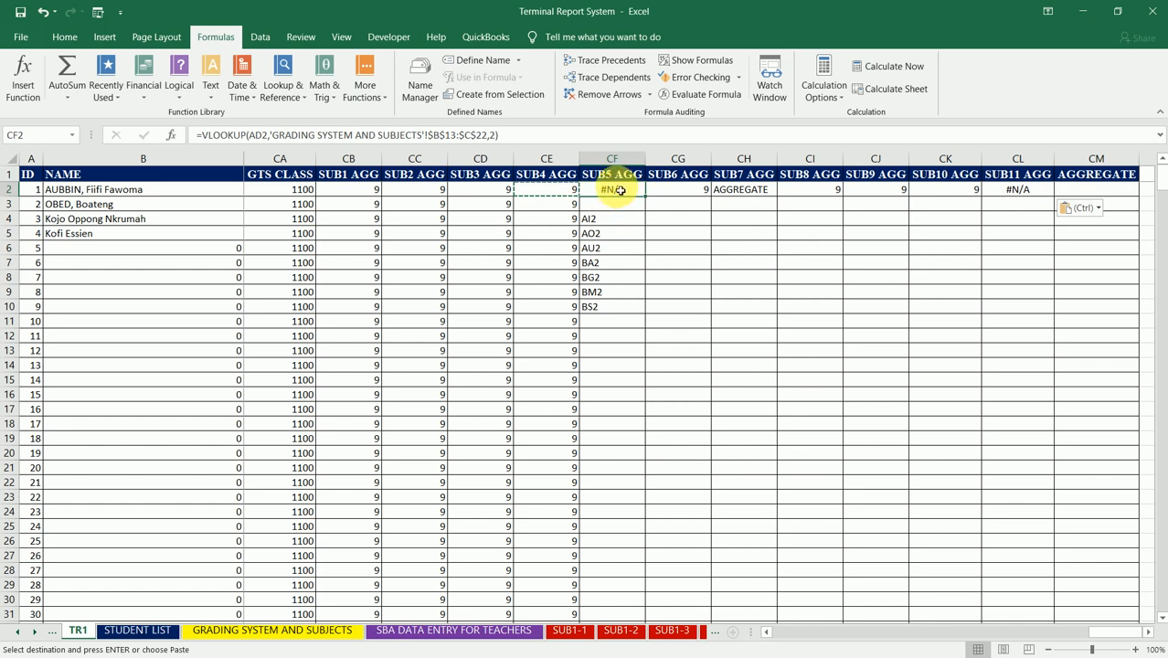
pyautogui.press('Escape')
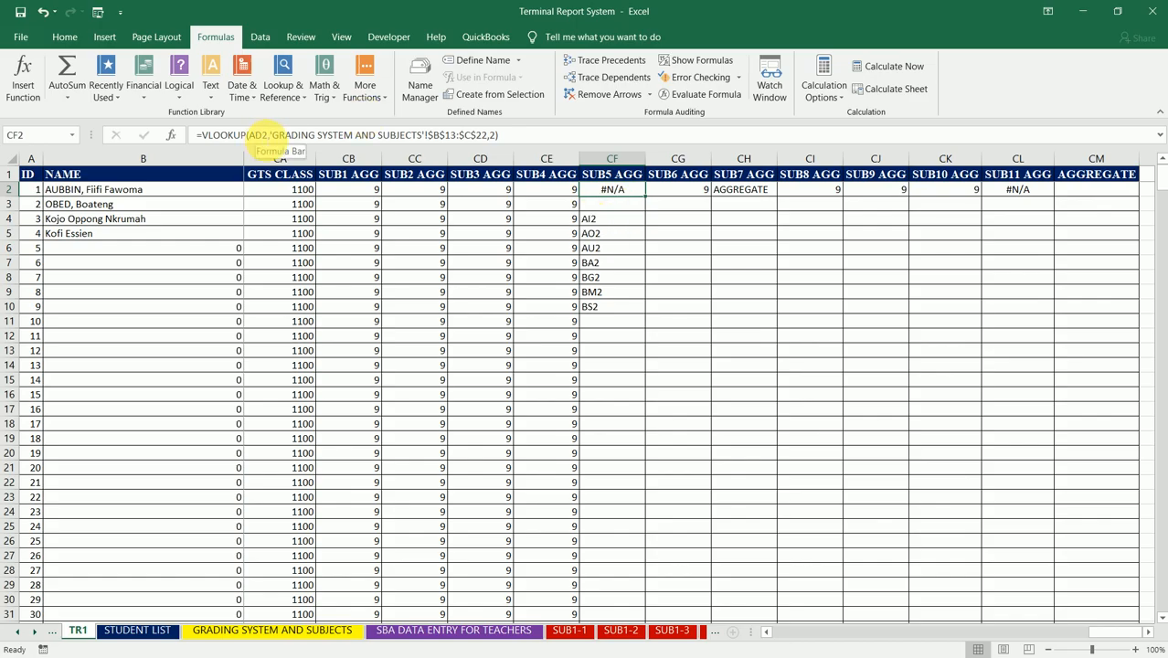
pyautogui.click(265, 134)
pyautogui.press('BackSpace')
pyautogui.write('I')
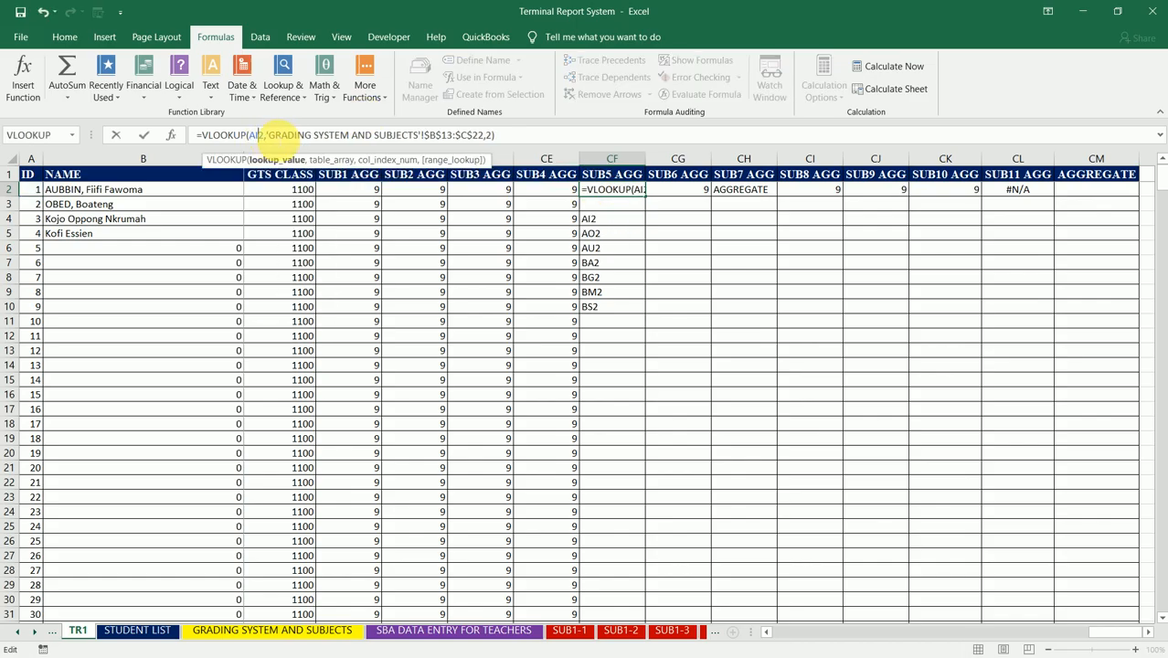
pyautogui.click(505, 136)
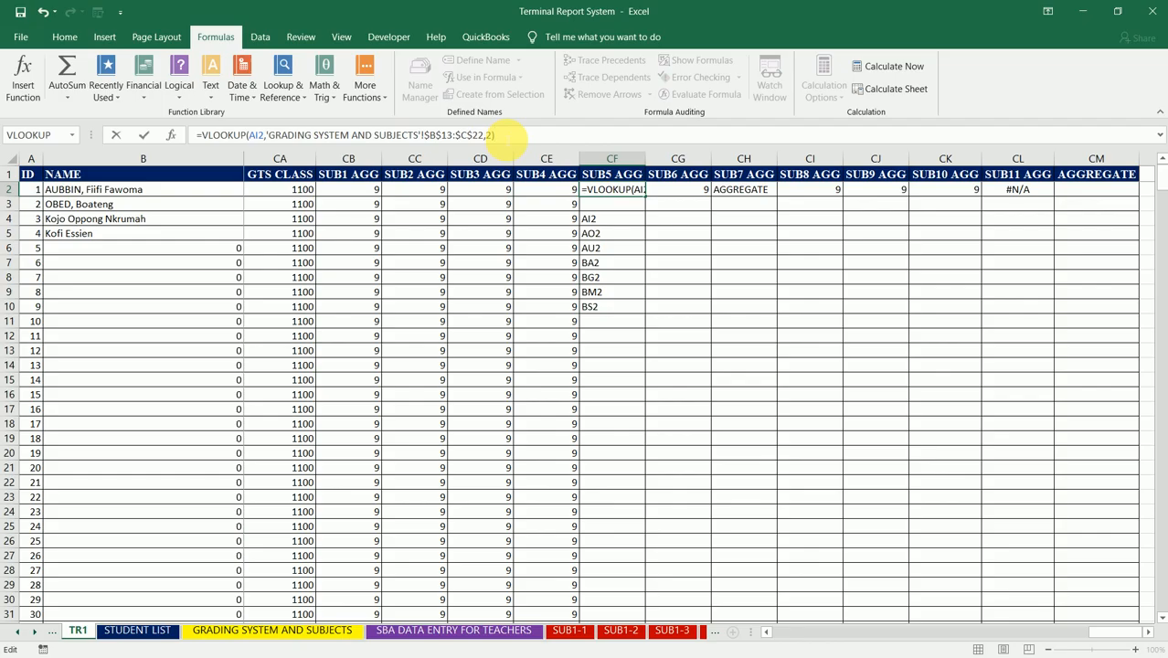
pyautogui.press('Return')
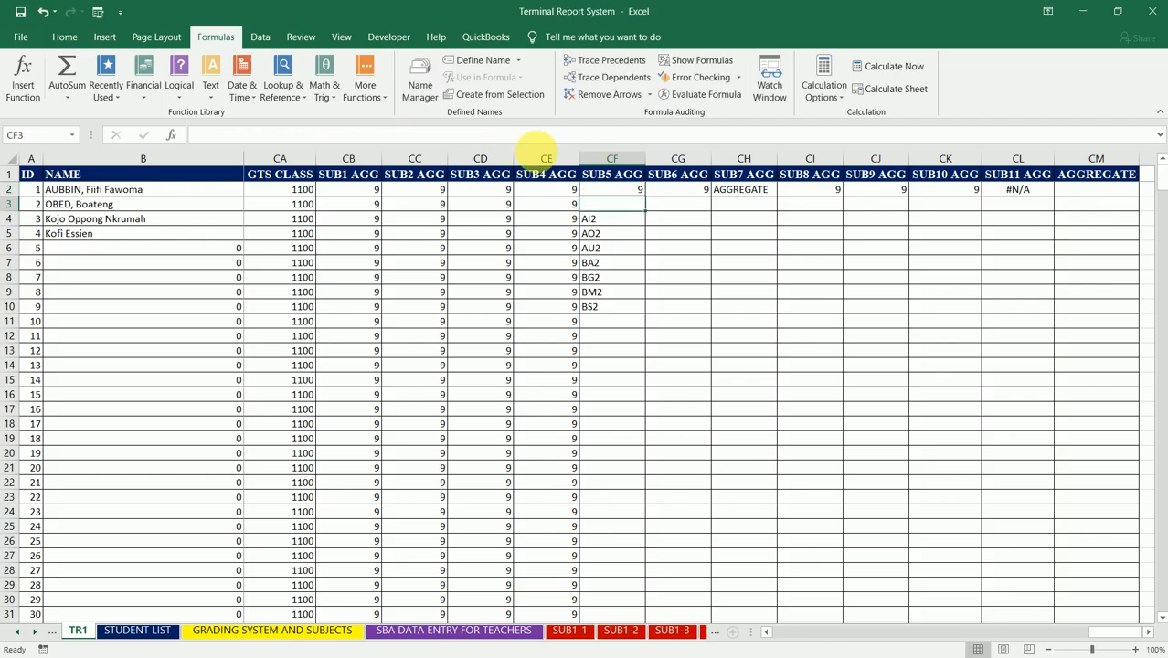
# Step: Change the lookup value in CG2's VLOOKUP under SUB6 AGG to AO2
pyautogui.click(677, 189)
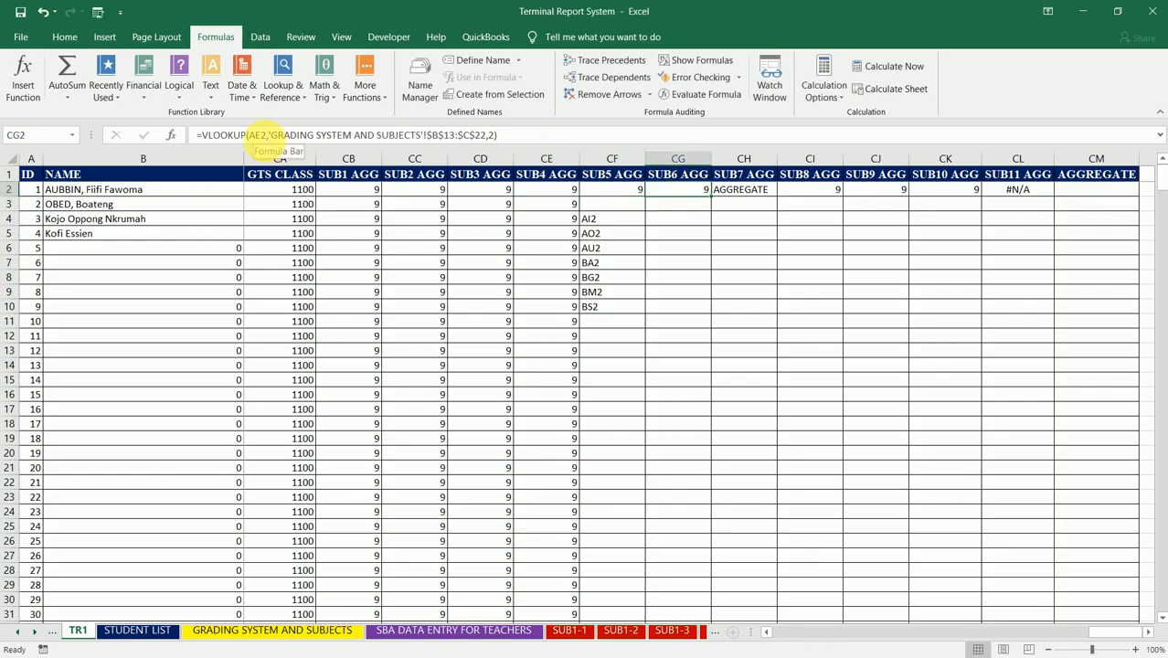
pyautogui.doubleClick(259, 134)
pyautogui.write('AO2')
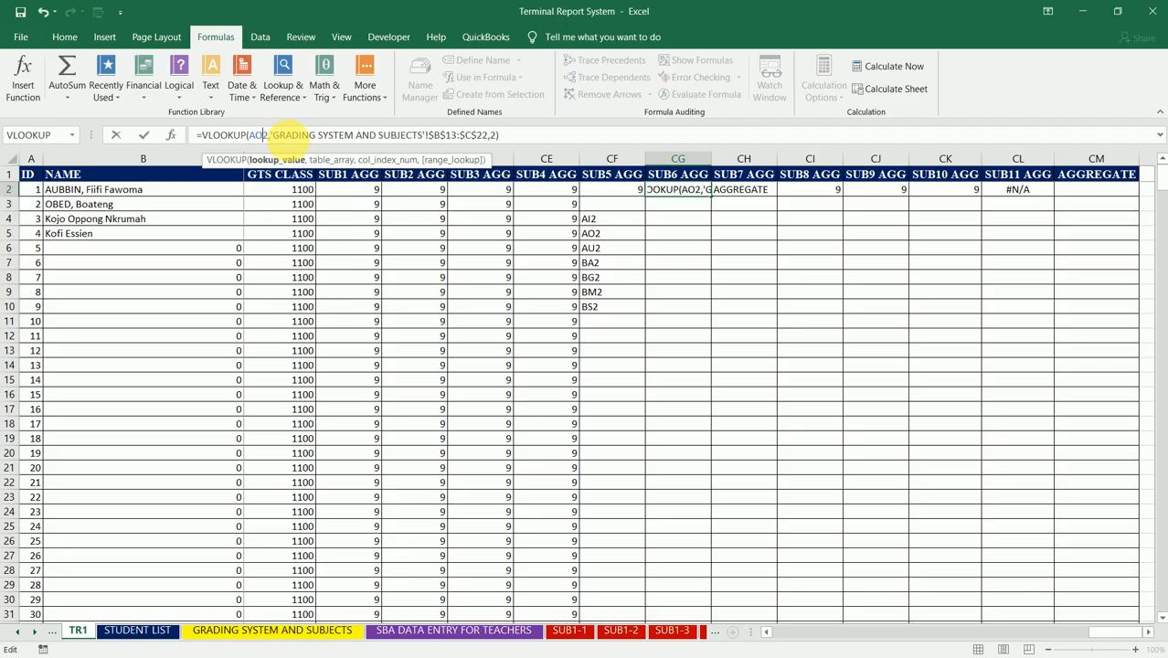
pyautogui.click(310, 134)
pyautogui.press('Tab')
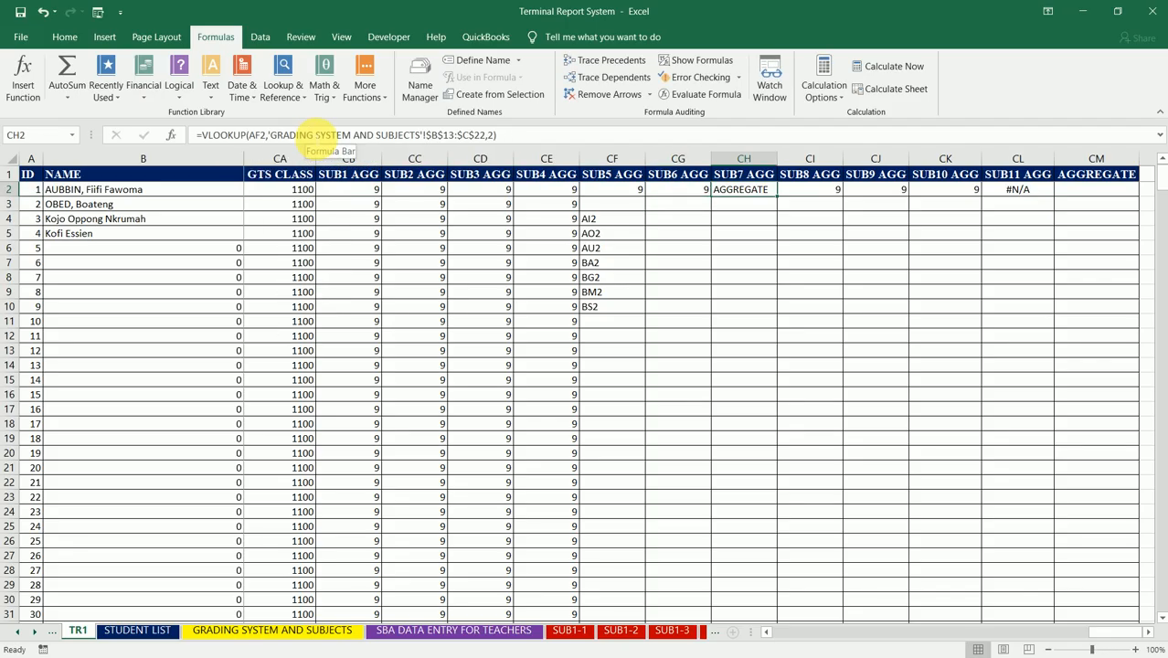
# Step: Change the lookup value in CH2's VLOOKUP under SUB7 AGG to AU2
pyautogui.doubleClick(258, 134)
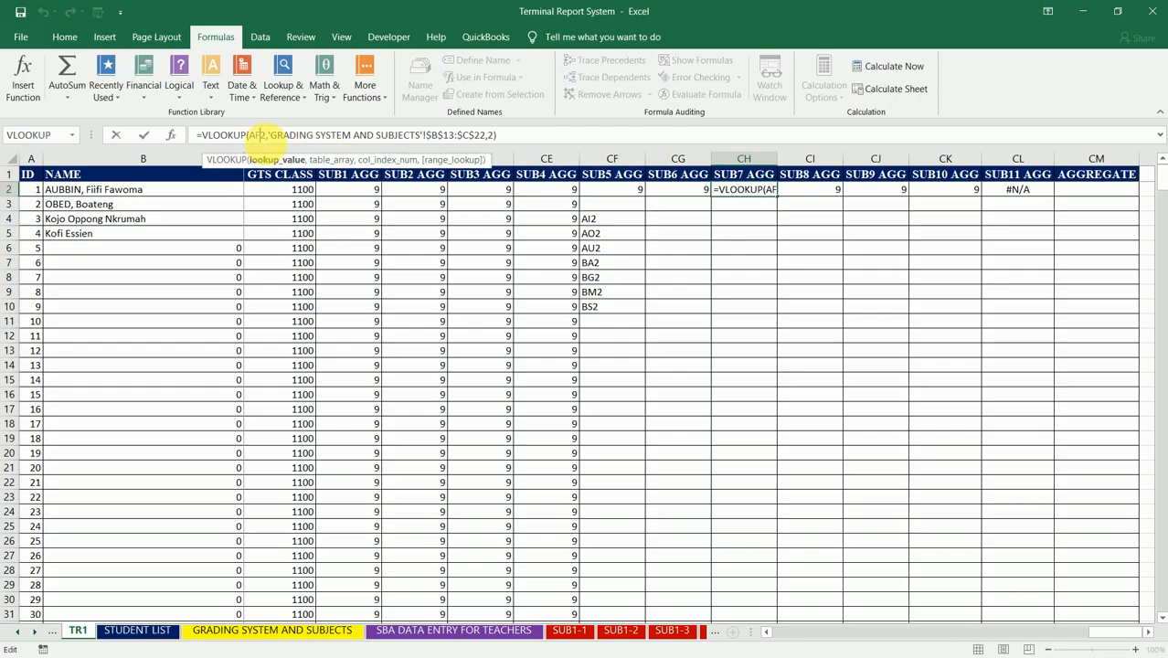
pyautogui.write('AU2')
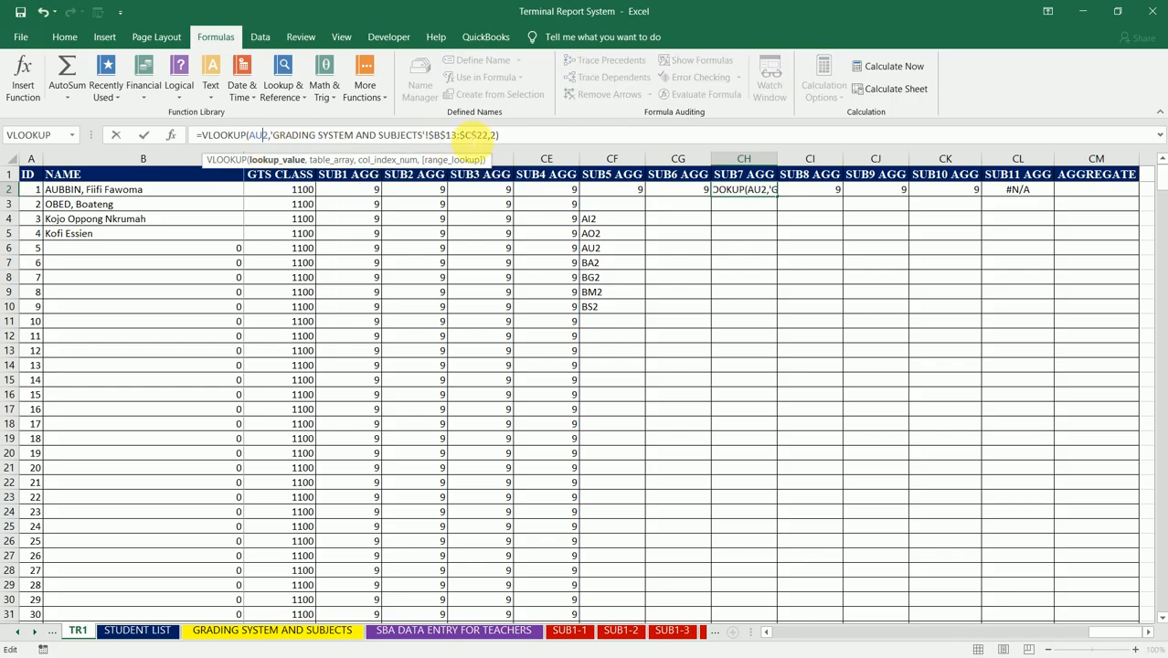
pyautogui.click(501, 134)
pyautogui.hotkey('ctrl', 'Return')
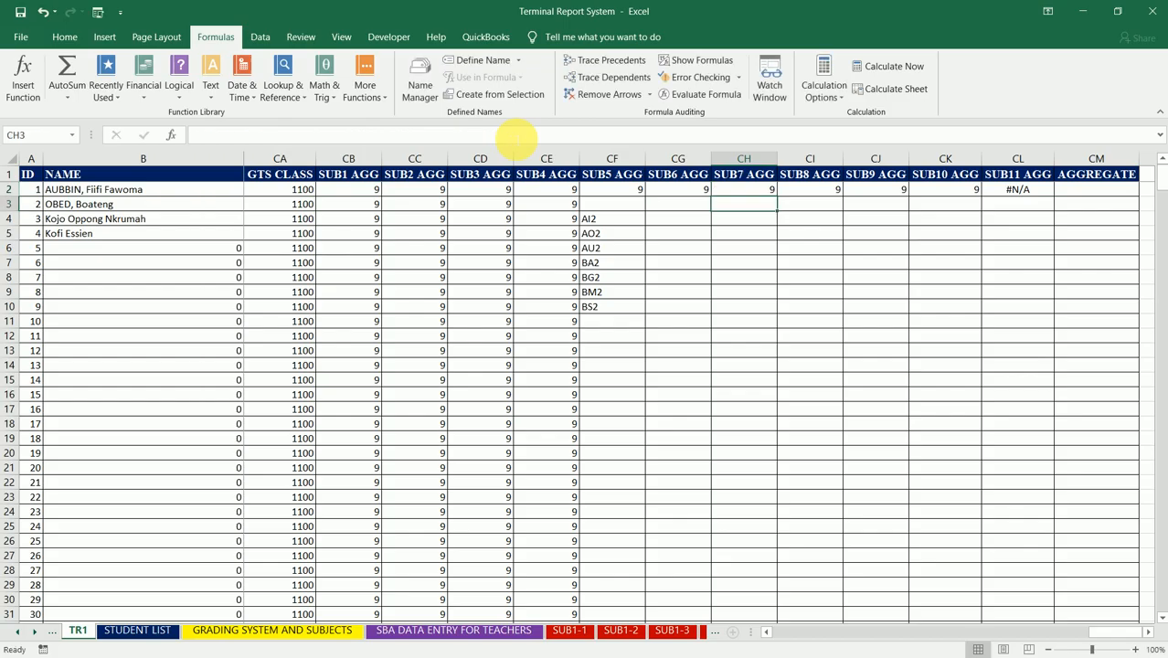
# Step: Change the lookup value in CI2's VLOOKUP under SUB8 AGG to BA2
pyautogui.press('Right')
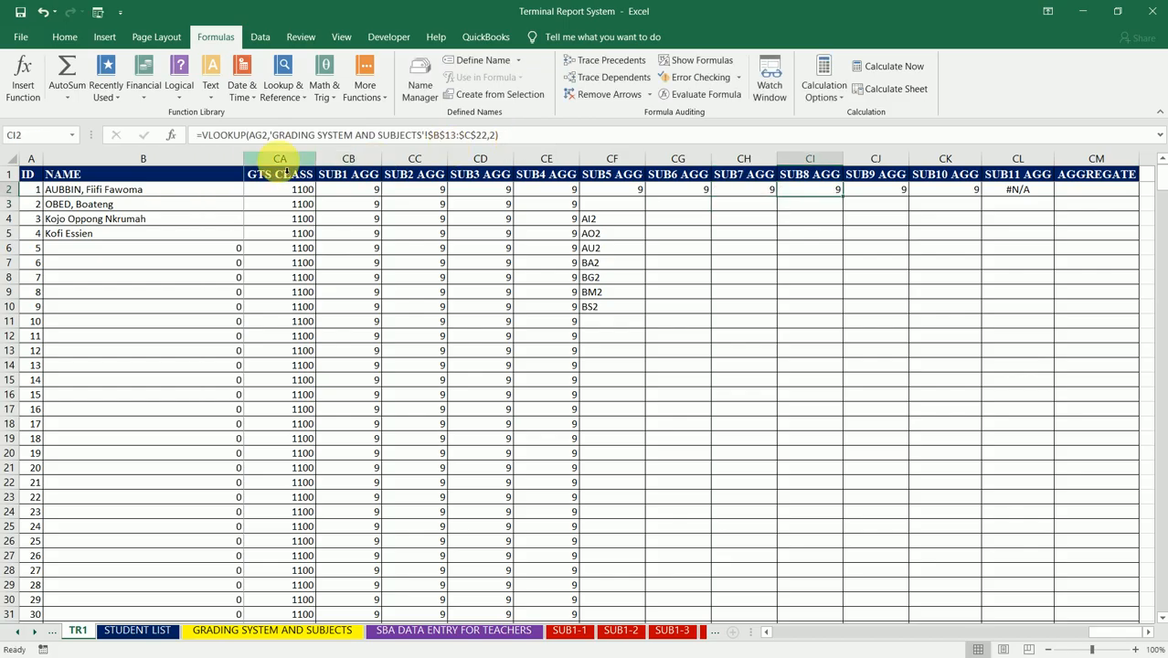
pyautogui.click(257, 135)
pyautogui.press('BackSpace')
pyautogui.press('BackSpace')
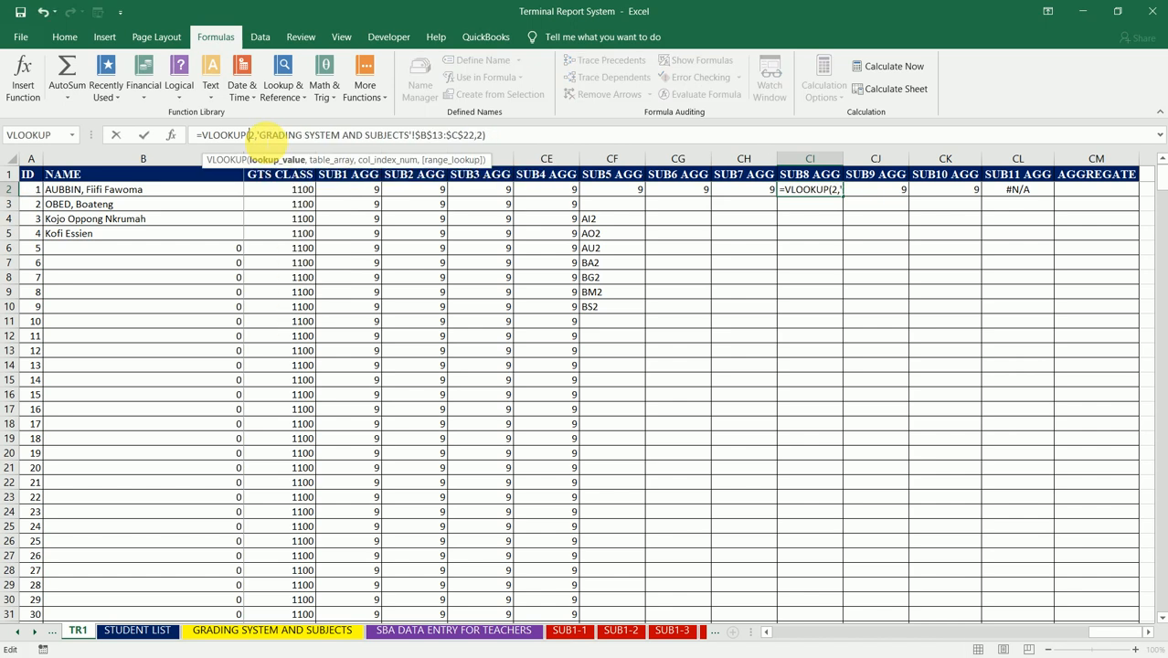
pyautogui.write('BA')
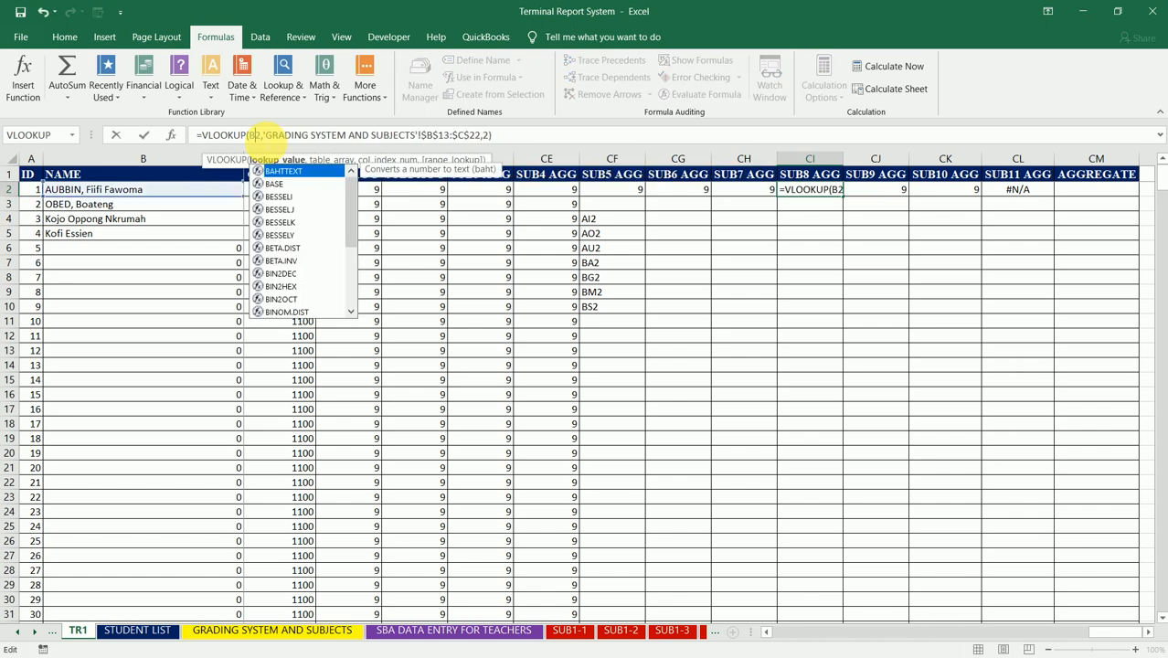
pyautogui.click(370, 136)
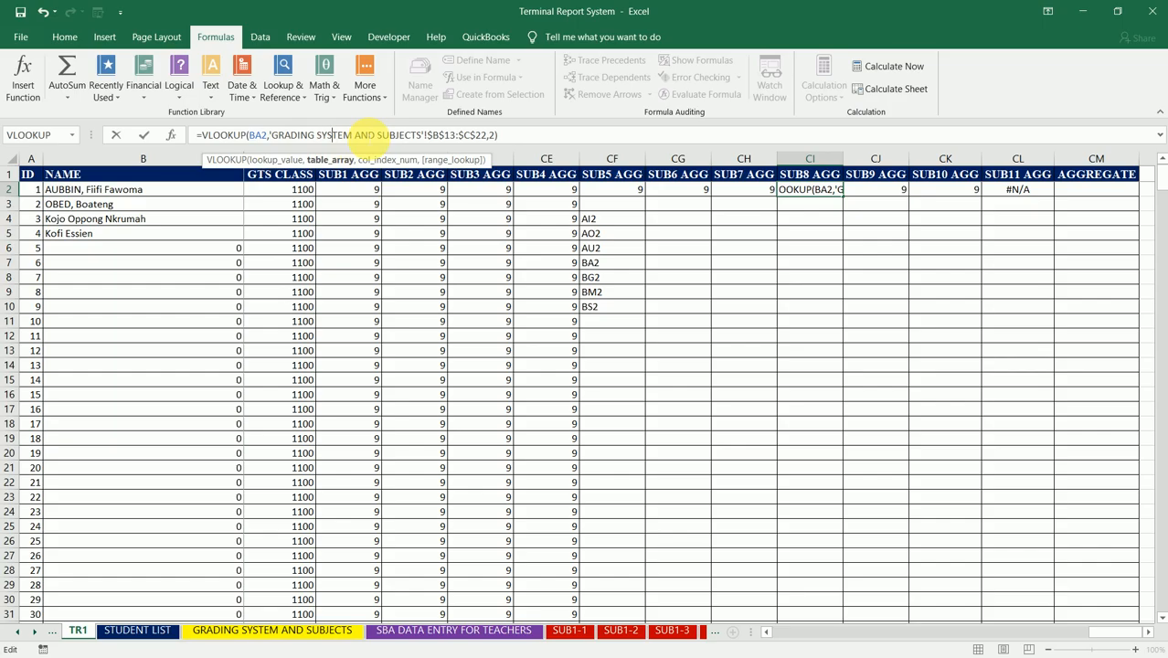
pyautogui.press('Return')
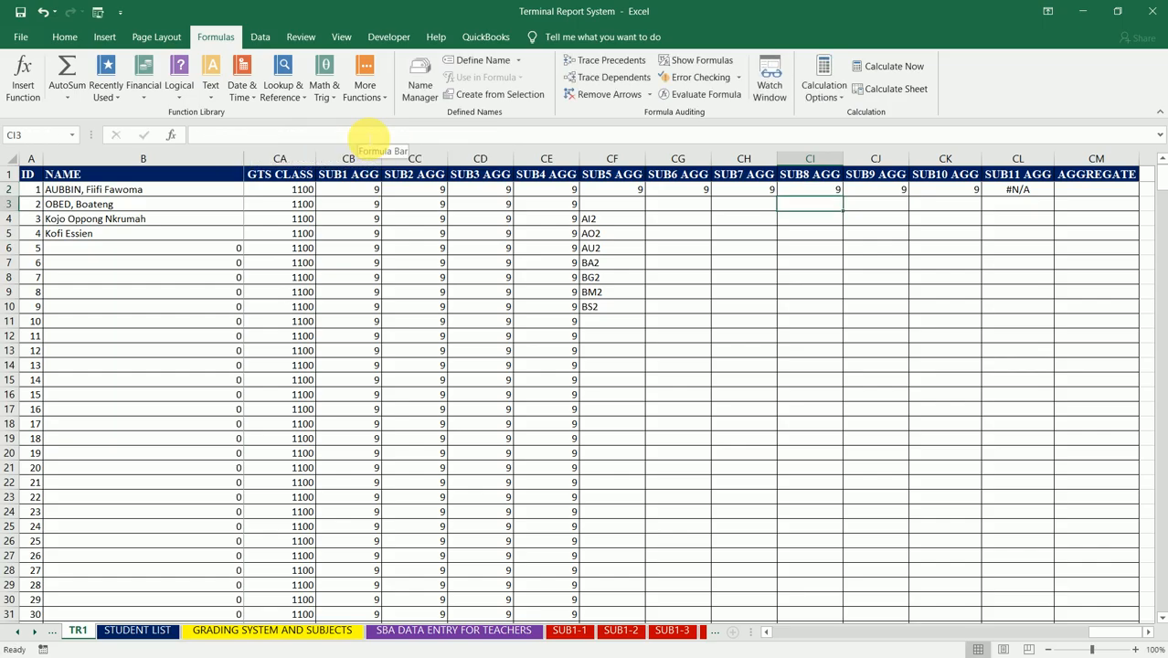
# Step: Change the lookup value in CJ2's VLOOKUP under SUB9 AGG to BG2
pyautogui.press('Up')
pyautogui.press('Right')
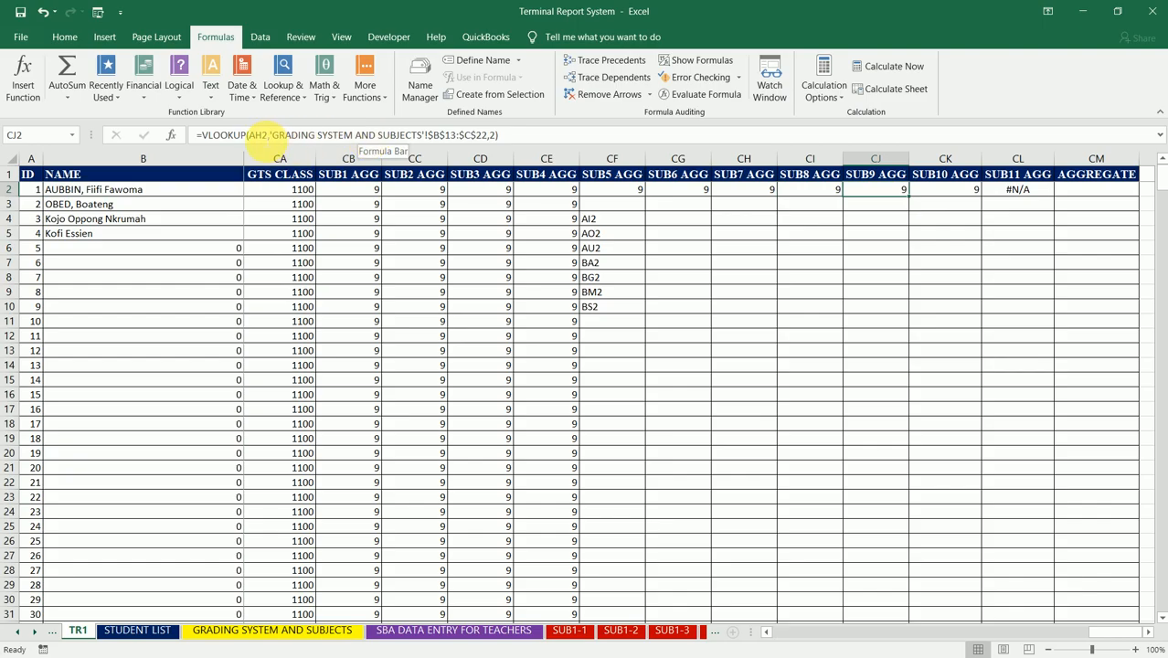
pyautogui.click(259, 135)
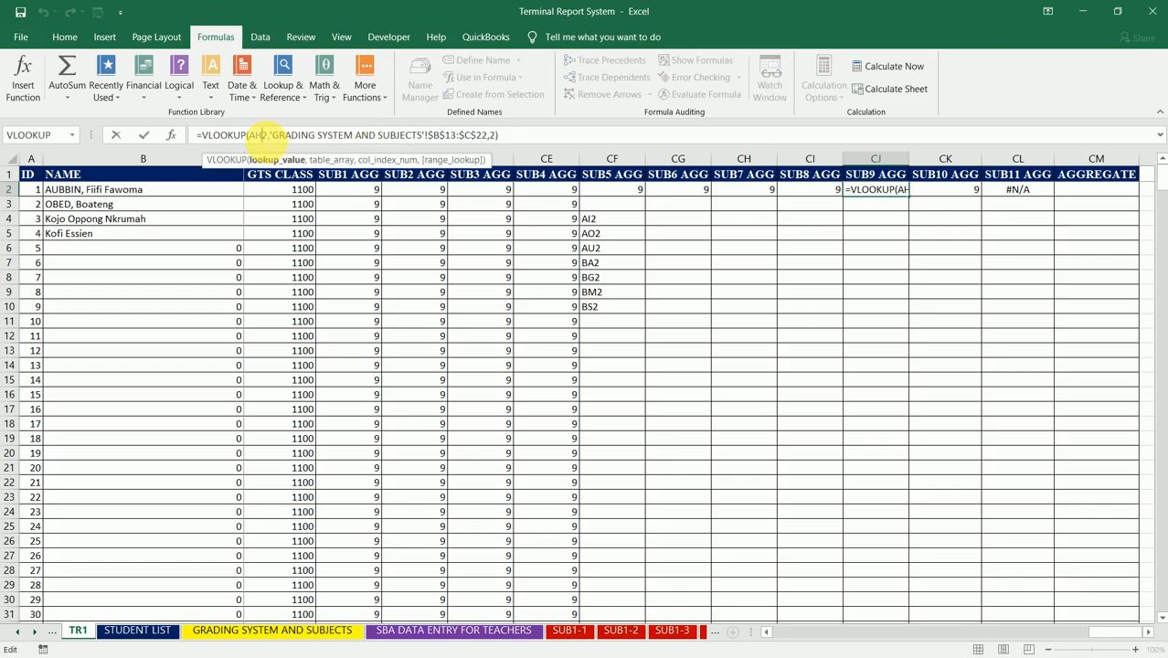
pyautogui.press('BackSpace')
pyautogui.press('BackSpace')
pyautogui.write('BG')
pyautogui.press('Return')
pyautogui.press('Up')
pyautogui.press('Right')
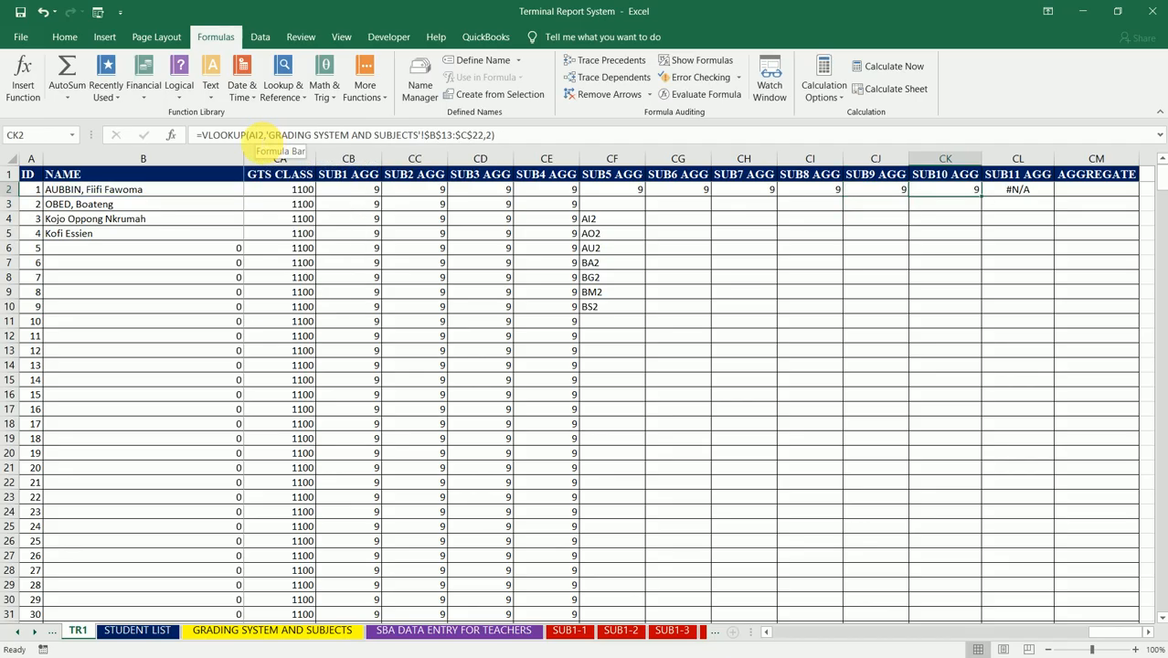
# Step: Change the lookup value in CK2's VLOOKUP under SUB10 AGG to BM2
pyautogui.click(258, 134)
pyautogui.press('BackSpace')
pyautogui.press('BackSpace')
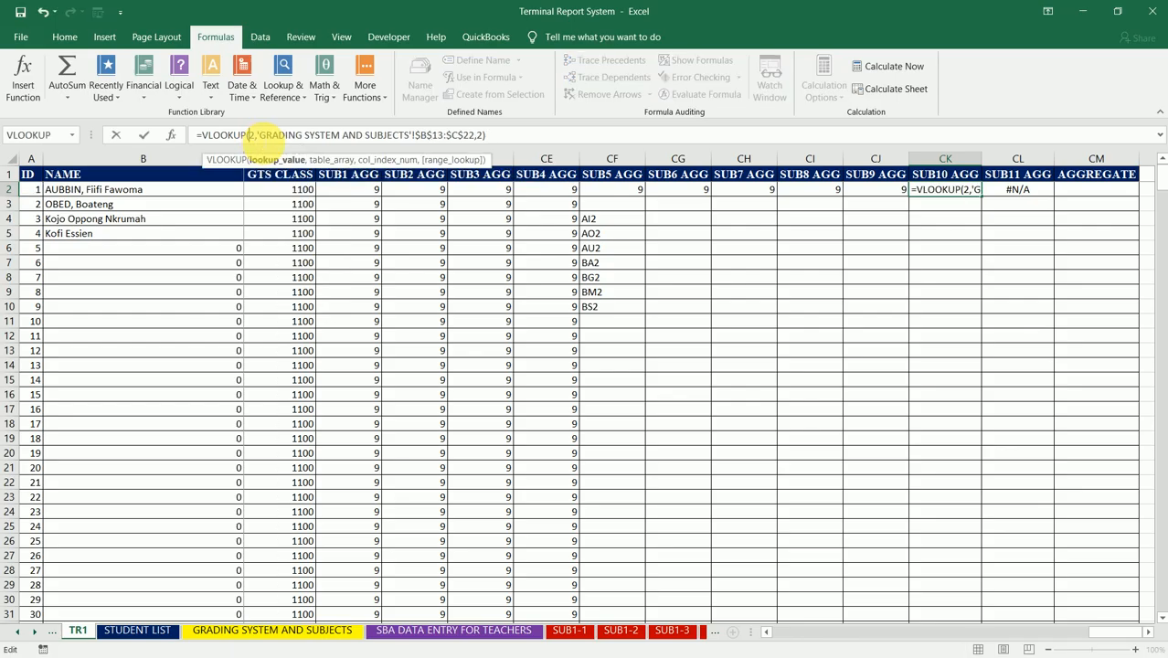
pyautogui.write('BM')
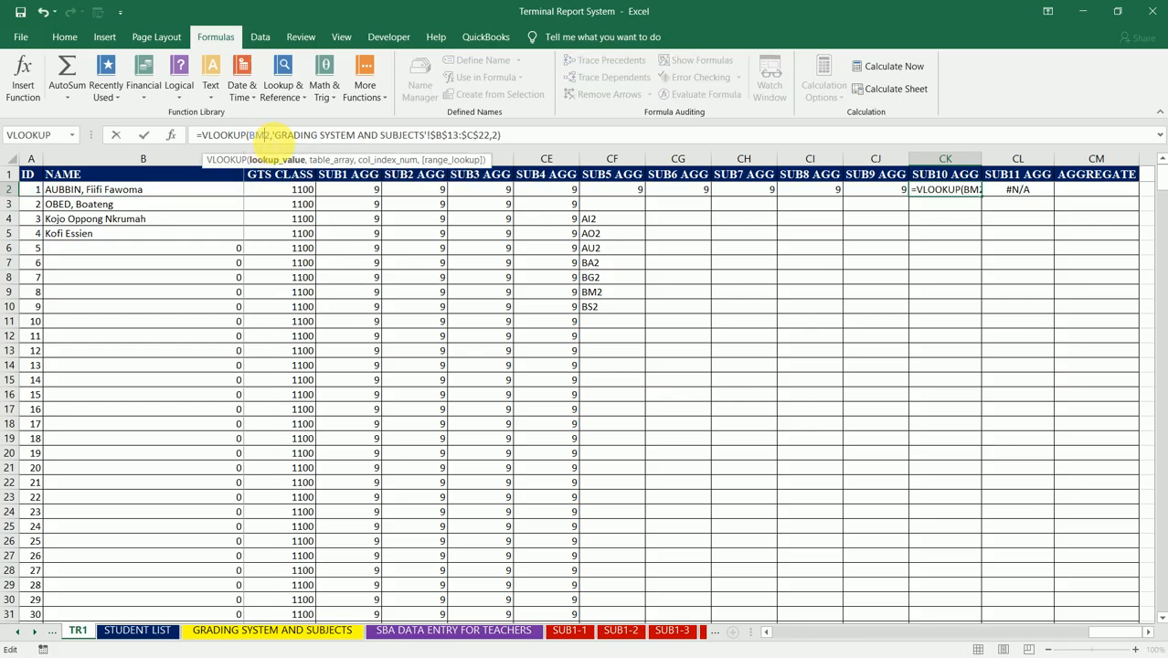
pyautogui.press('Up')
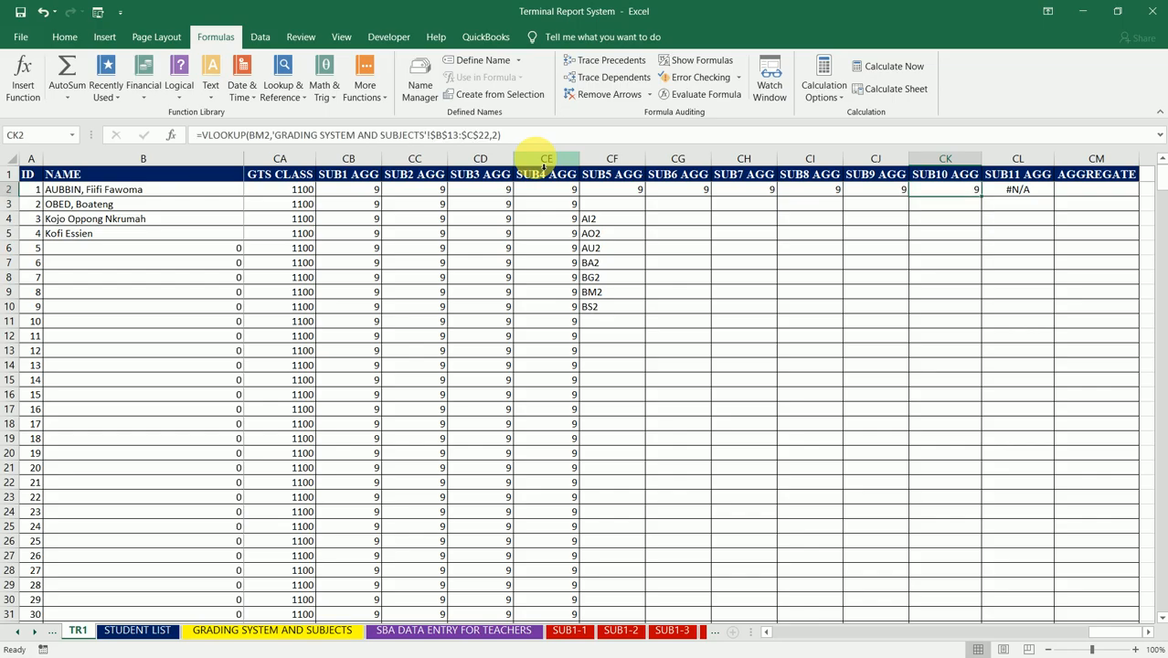
# Step: Change the lookup value in CL2's VLOOKUP under SUB11 AGG to BS2
pyautogui.press('Right')
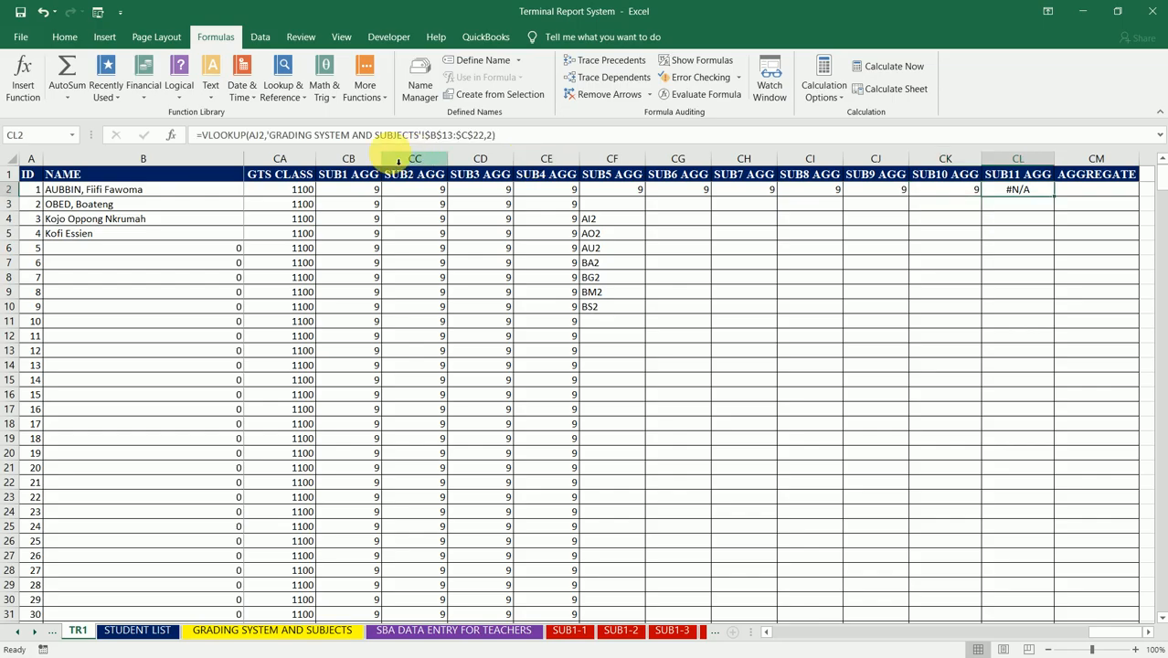
pyautogui.click(258, 135)
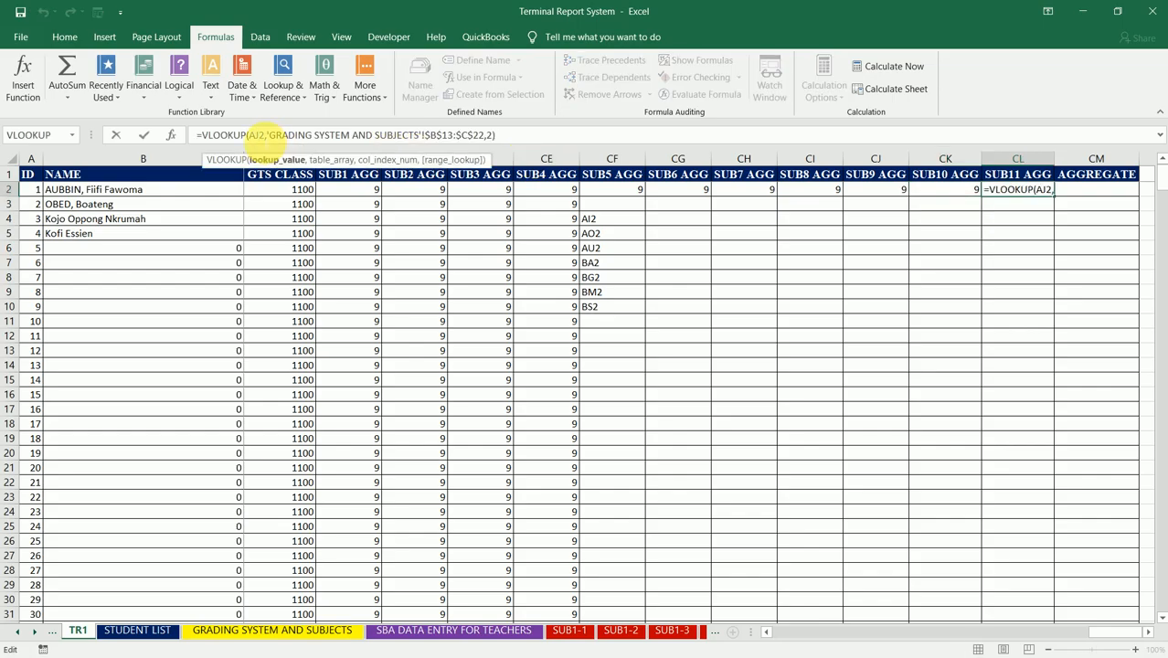
pyautogui.press('BackSpace')
pyautogui.press('BackSpace')
pyautogui.write('BS')
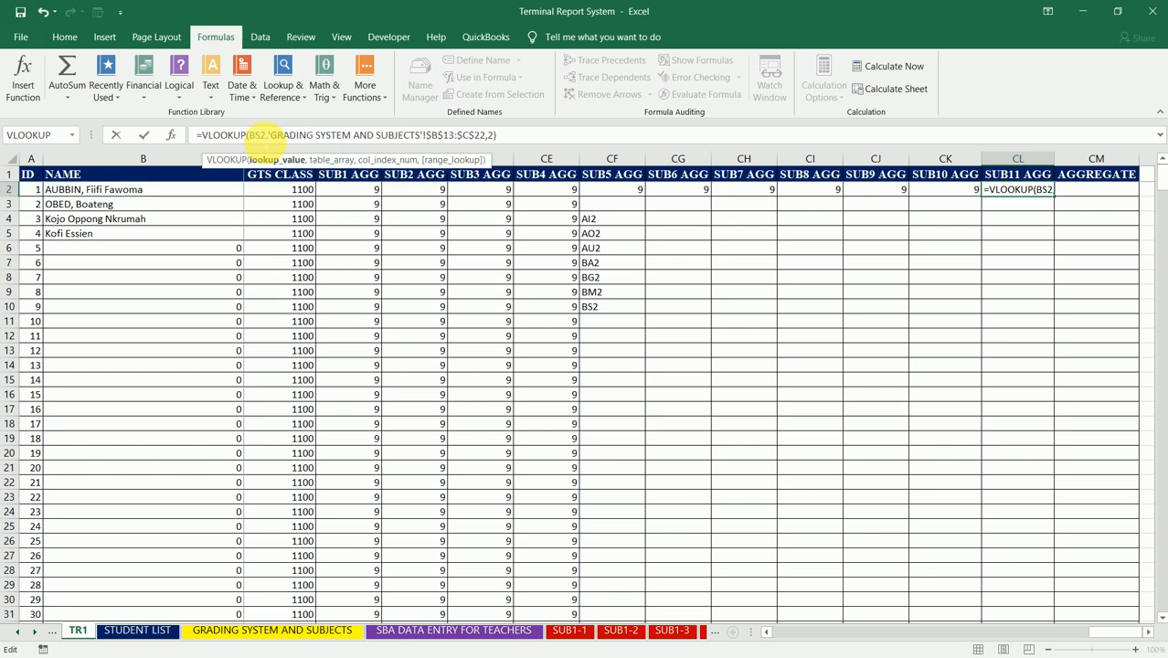
pyautogui.press('Return')
pyautogui.press('Up')
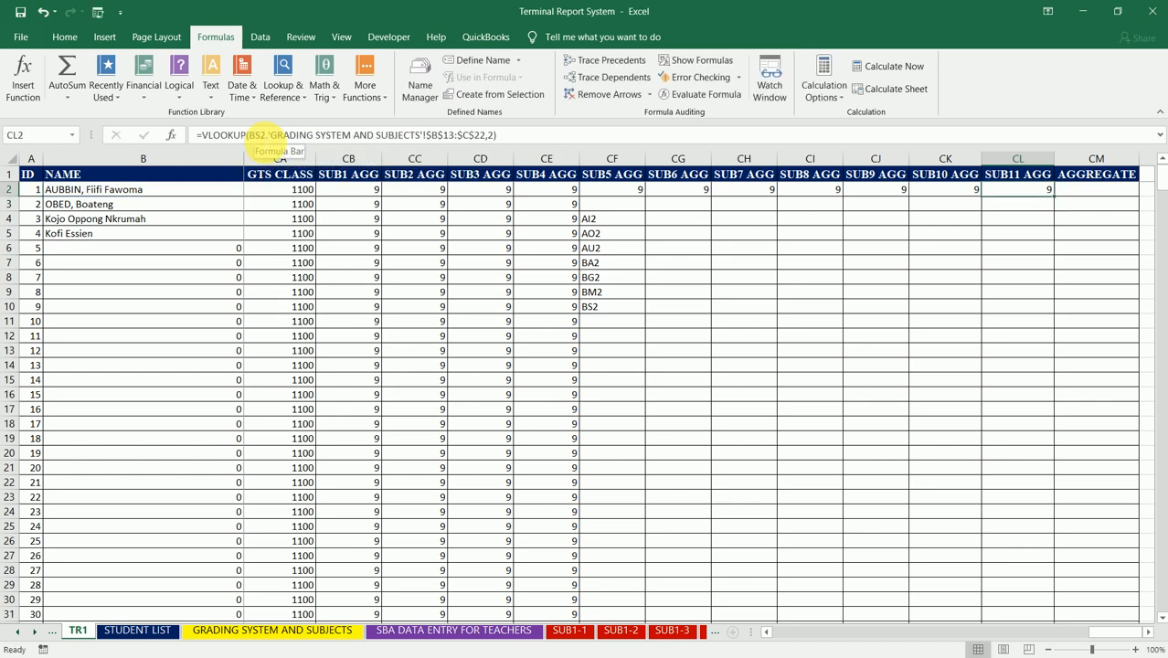
# Step: Fill the SUB5 AGG to SUB11 AGG formulas in CF2:CL2 down to row 510
pyautogui.press('Left')
pyautogui.press('Left')
pyautogui.press('Left')
pyautogui.press('Left')
pyautogui.press('Left')
pyautogui.press('Left')
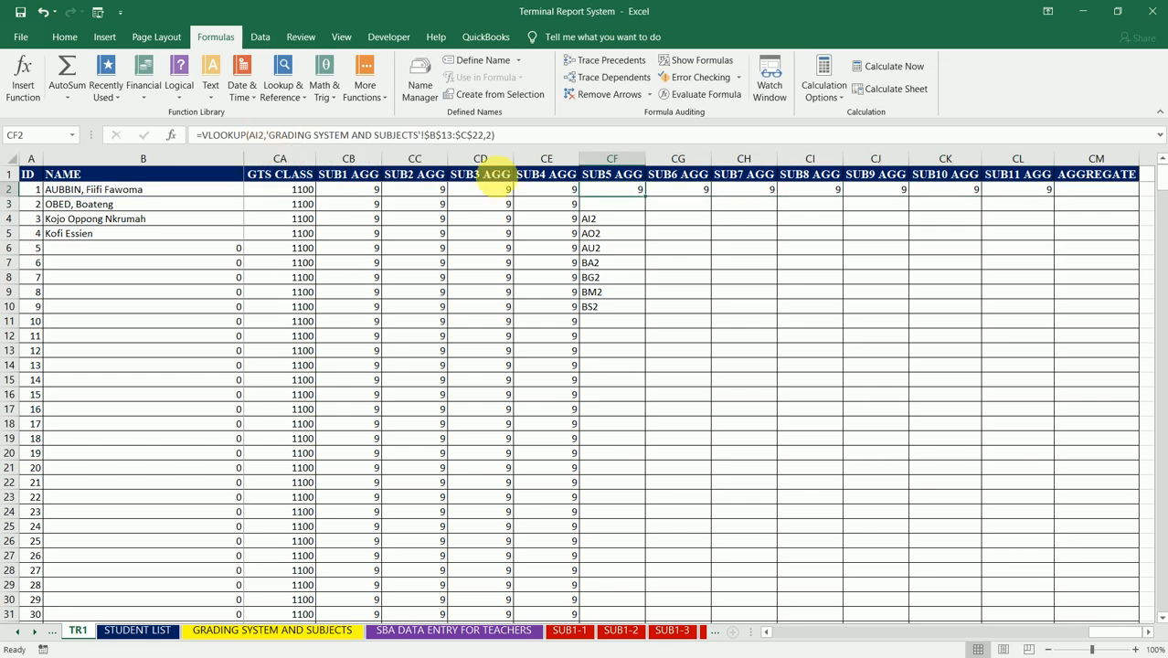
pyautogui.moveTo(650, 203); pyautogui.dragTo(647, 333)
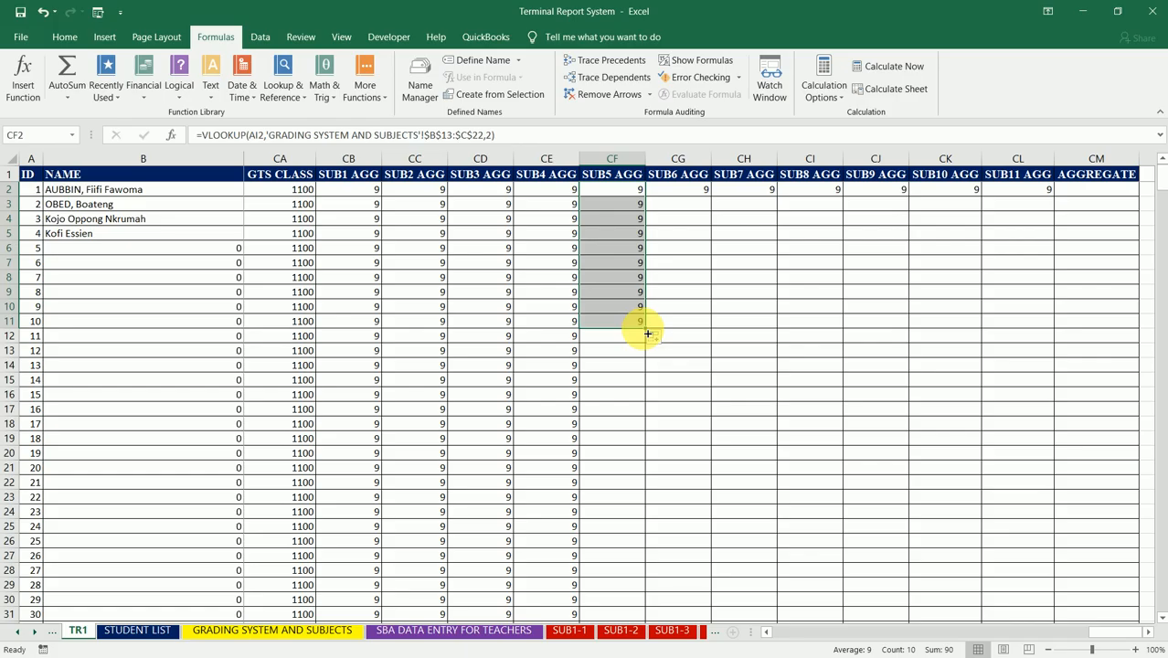
pyautogui.click(667, 190)
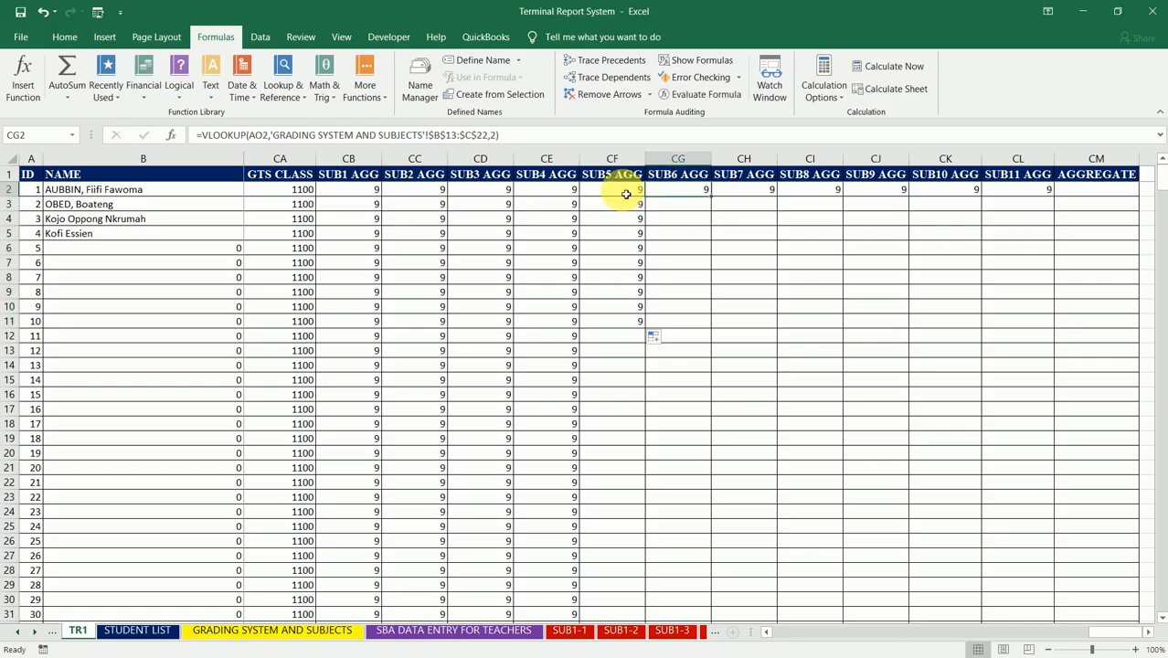
pyautogui.moveTo(626, 189); pyautogui.dragTo(1039, 590)
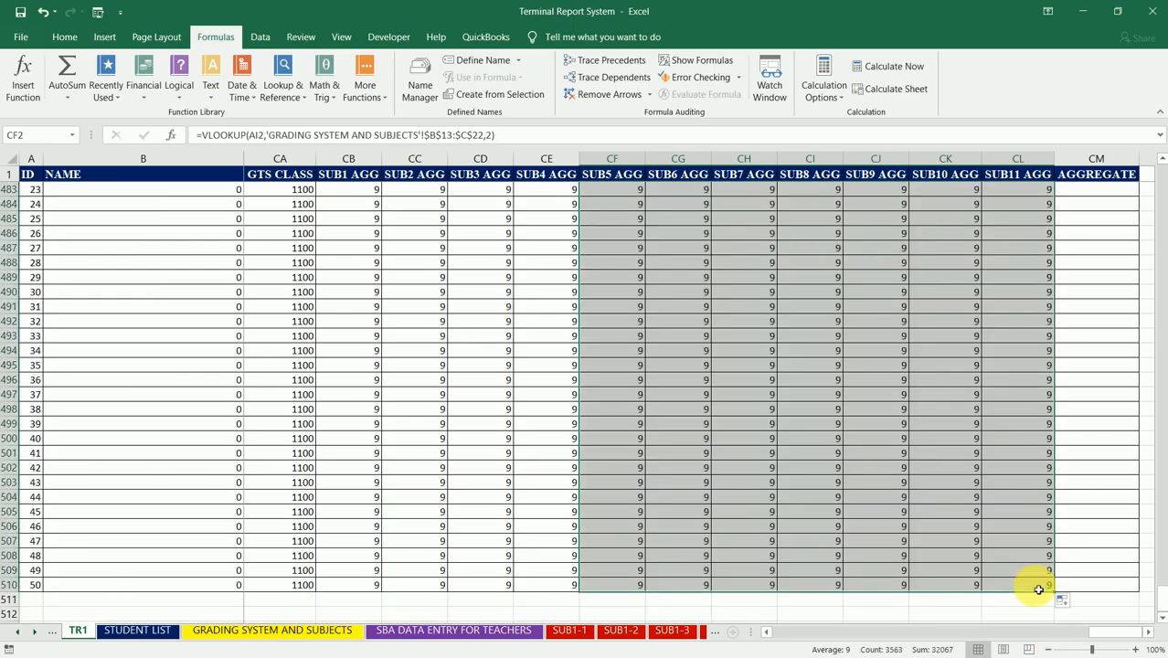
# Step: Enter the headers CMSUB1, CMSUB2 and CMSUB3 in CN1, CO1 and CP1 beside the AGGREGATE column
pyautogui.moveTo(1163, 598); pyautogui.dragTo(1149, 163)
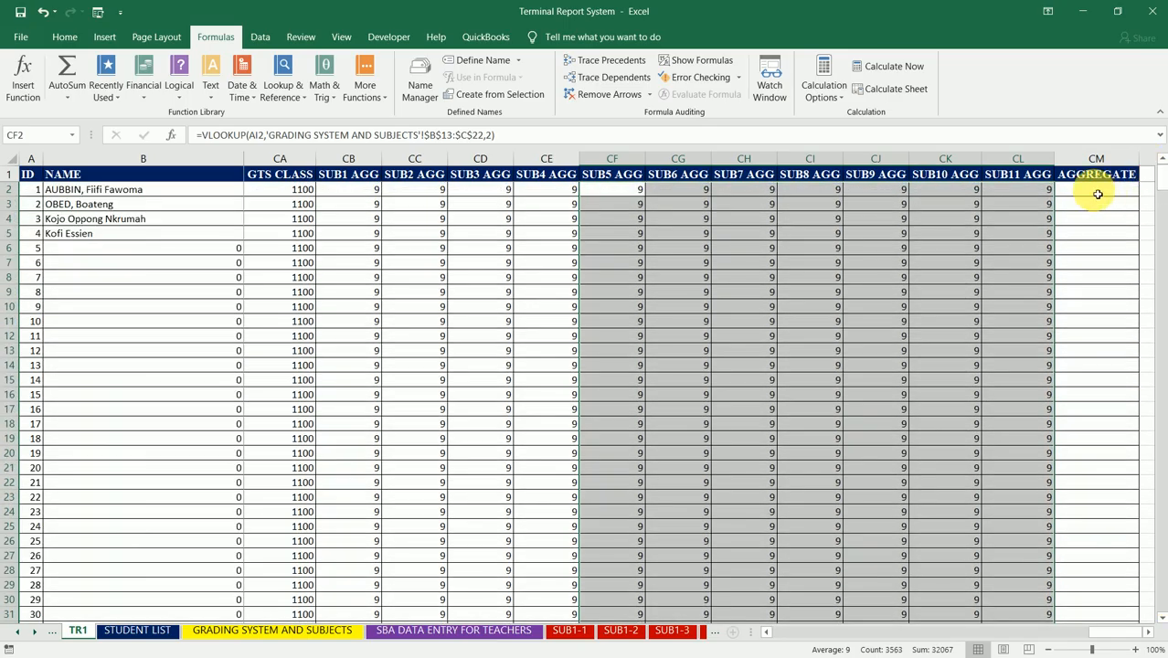
pyautogui.click(1096, 194)
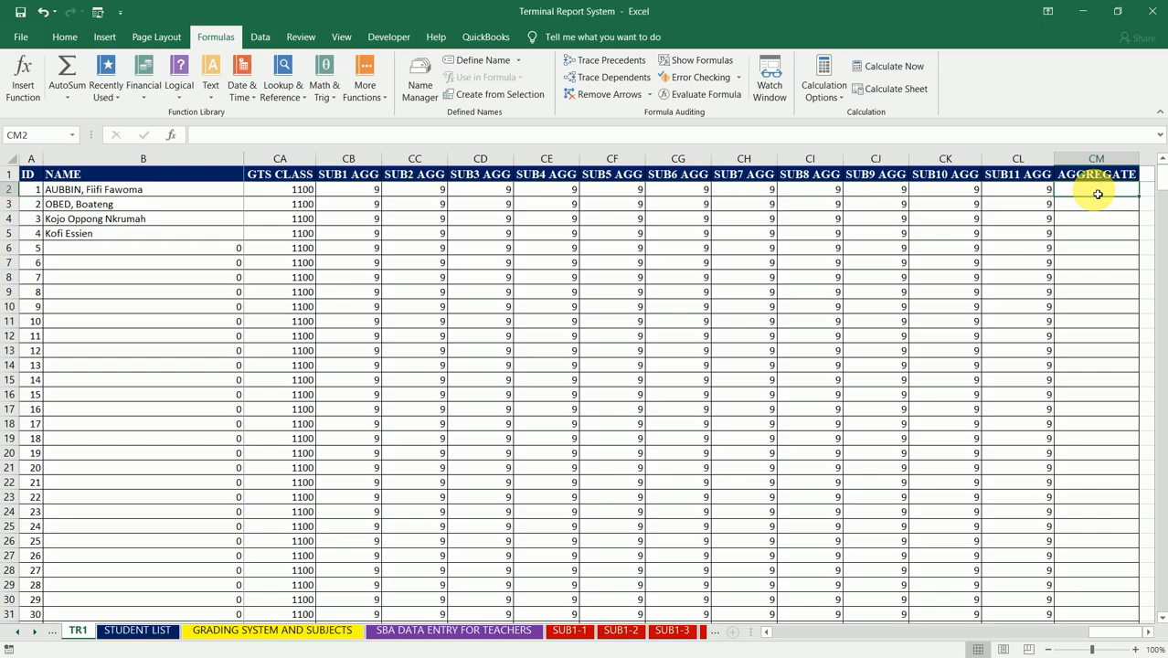
pyautogui.press('Up')
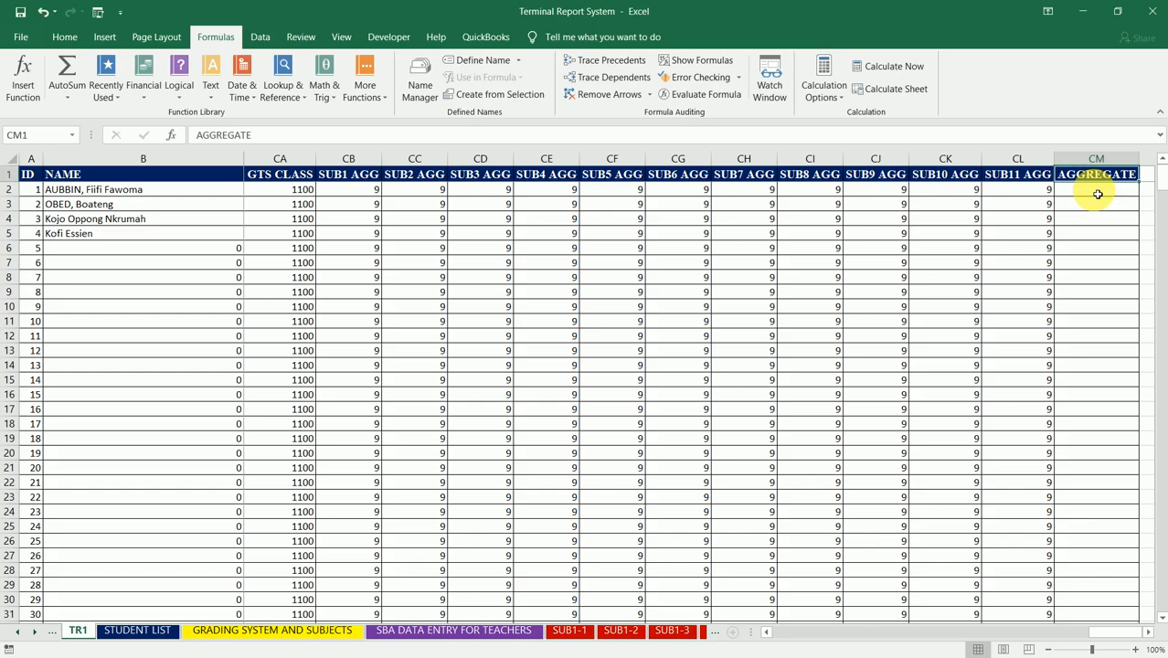
pyautogui.hscroll(2, 1097, 193)
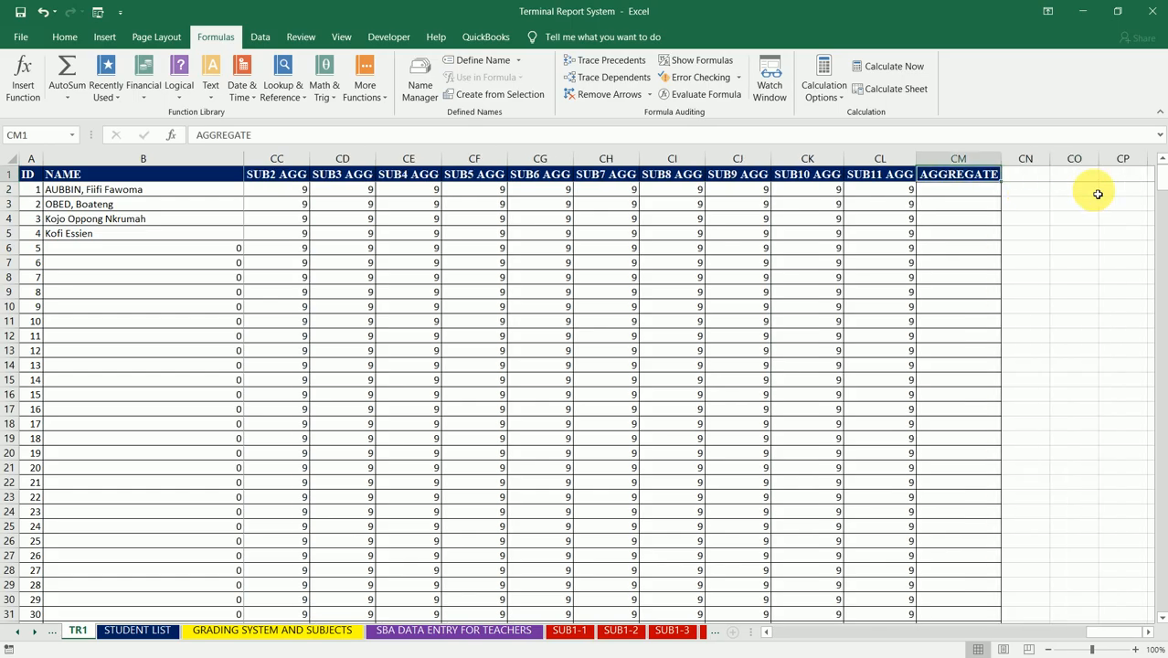
pyautogui.press('Right')
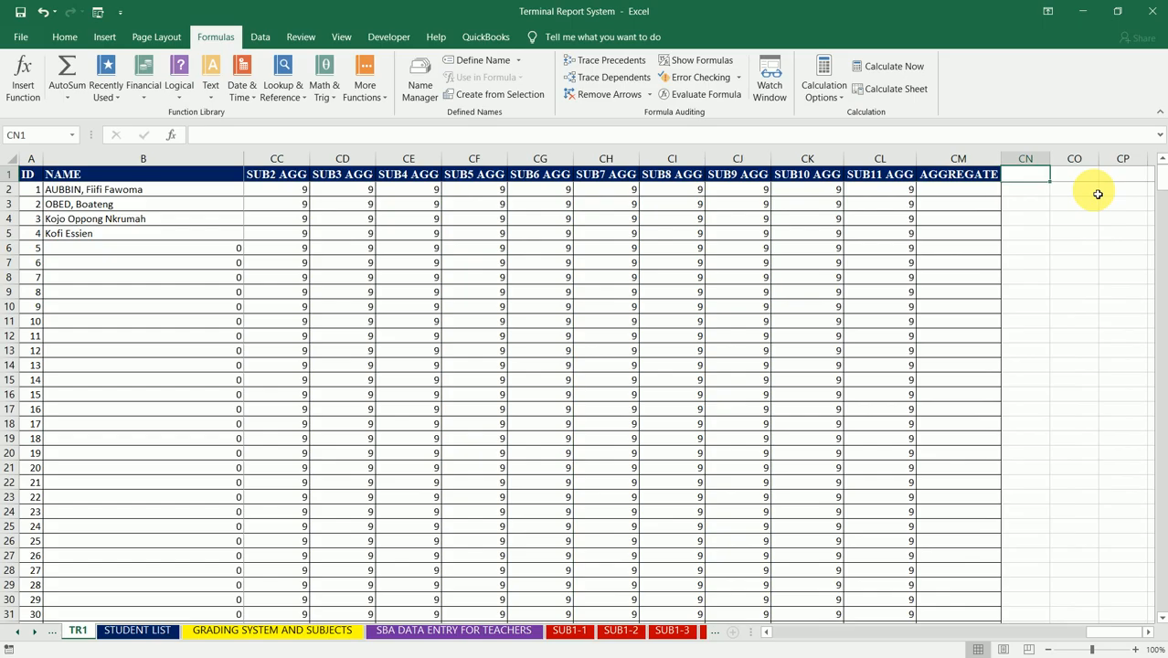
pyautogui.write('CMSUB')
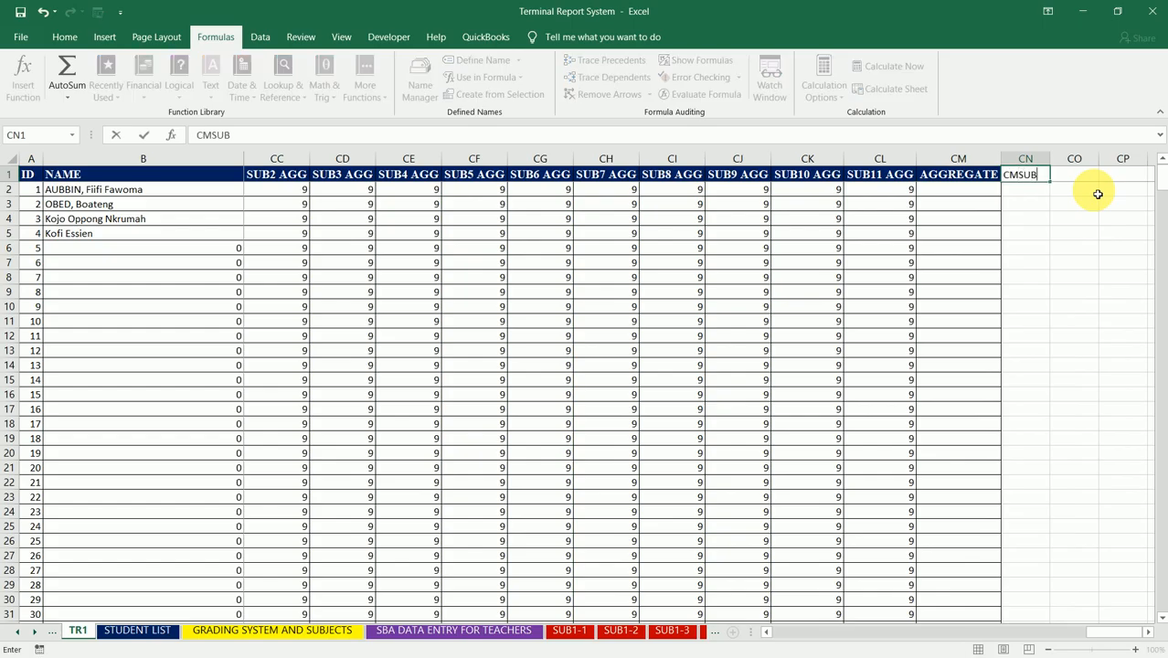
pyautogui.write('1')
pyautogui.press('Tab')
pyautogui.write('CM')
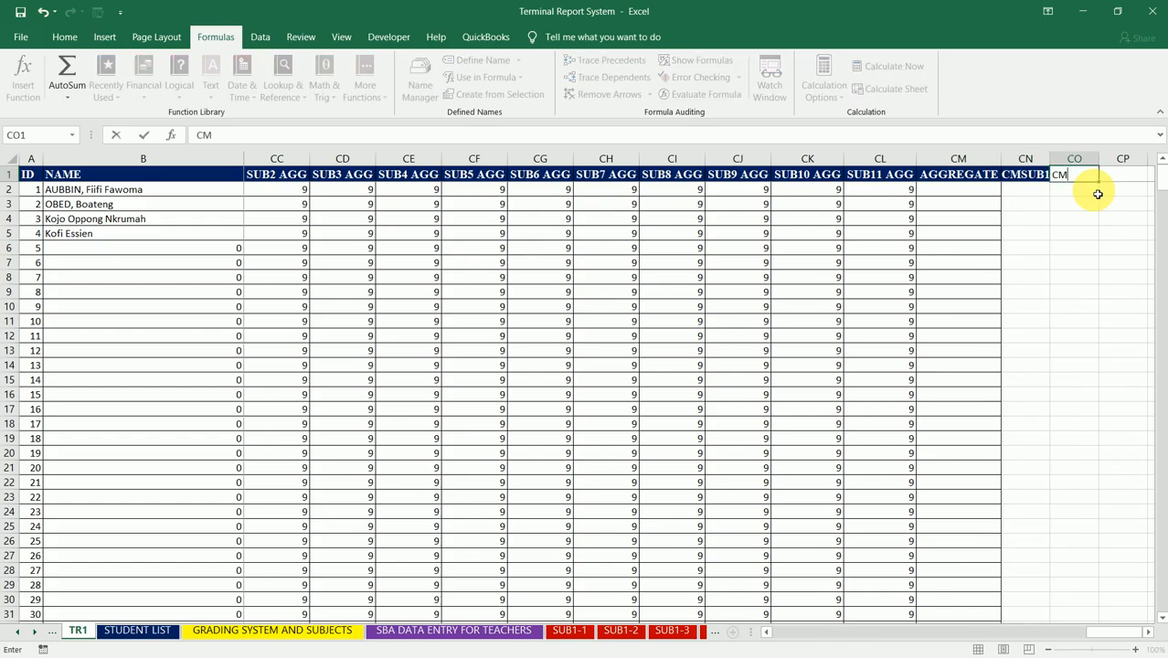
pyautogui.write('SUB2')
pyautogui.press('Tab')
pyautogui.write('CMSU')
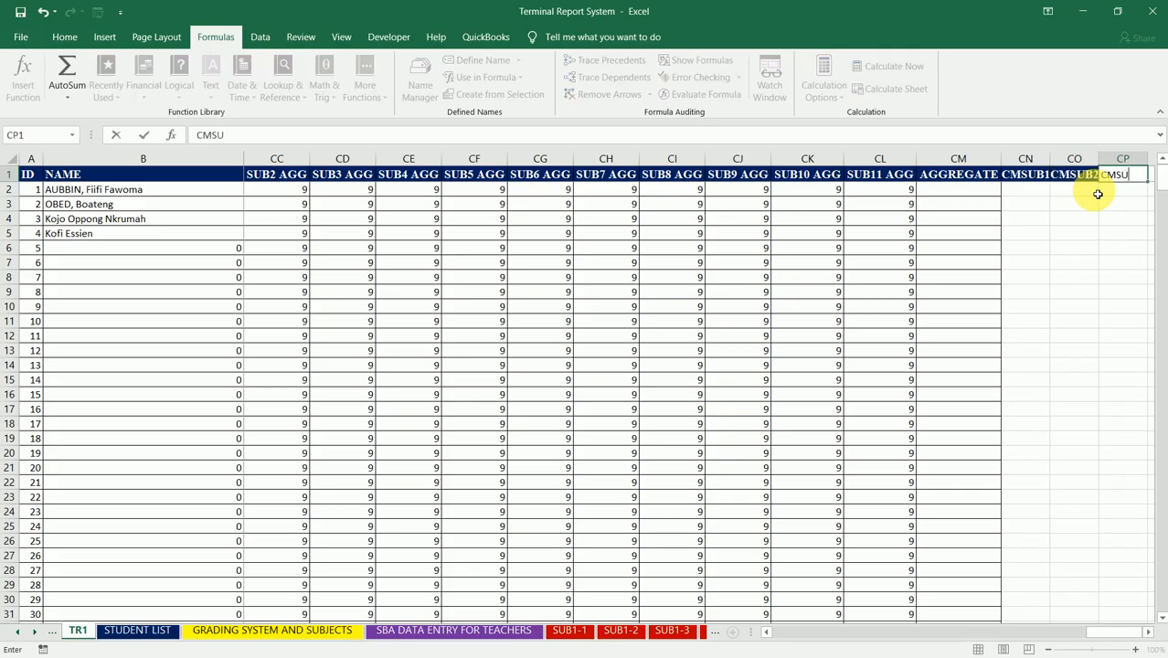
pyautogui.write('B3')
pyautogui.press('Tab')
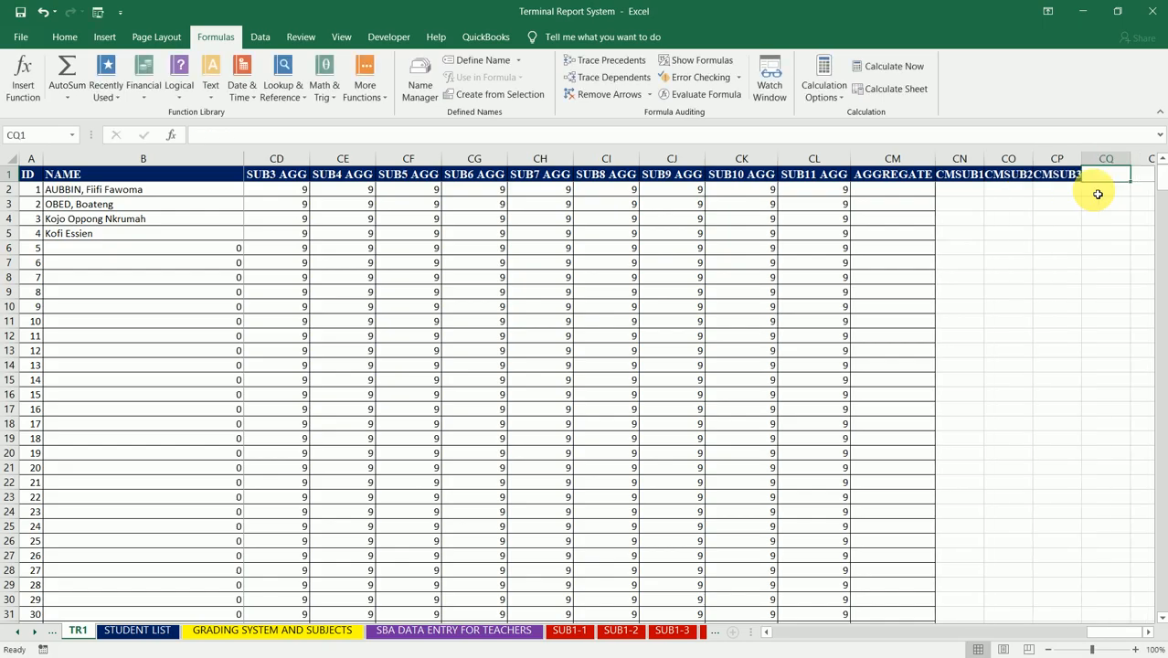
pyautogui.write('CMSUB')
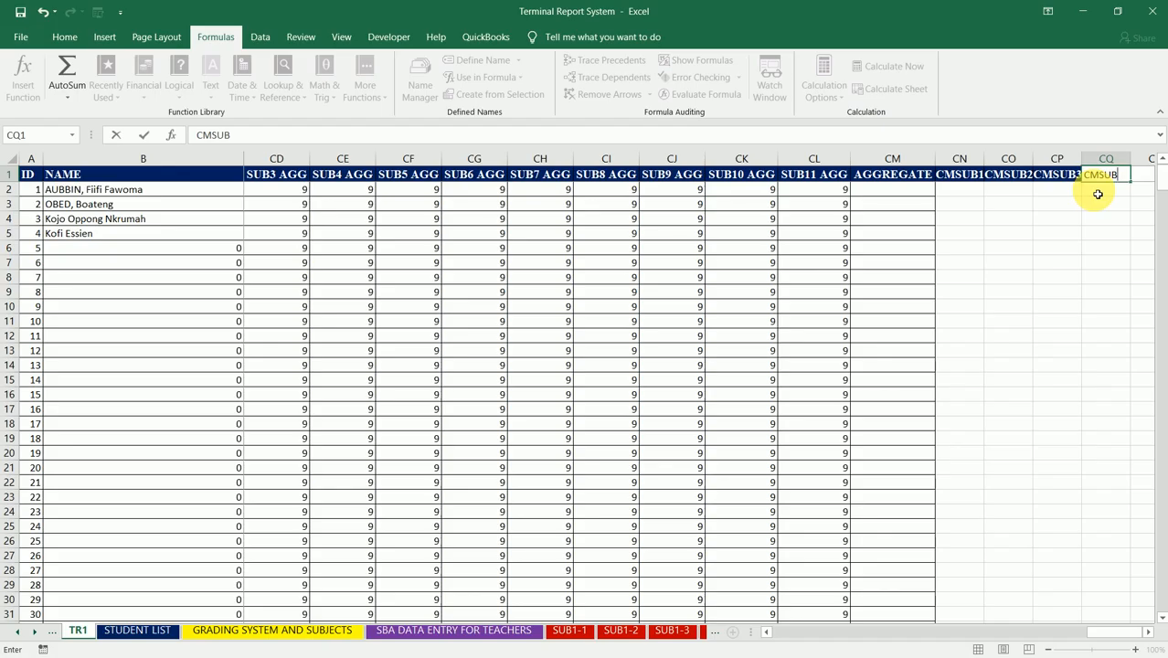
pyautogui.press('BackSpace')
pyautogui.press('BackSpace')
pyautogui.press('BackSpace')
pyautogui.press('BackSpace')
pyautogui.press('BackSpace')
pyautogui.press('Return')
# Step: Replace the header in CN1 with CMSUB1-1 and autofit column CN to it
pyautogui.press('Left')
pyautogui.press('Left')
pyautogui.press('Left')
pyautogui.press('Up')
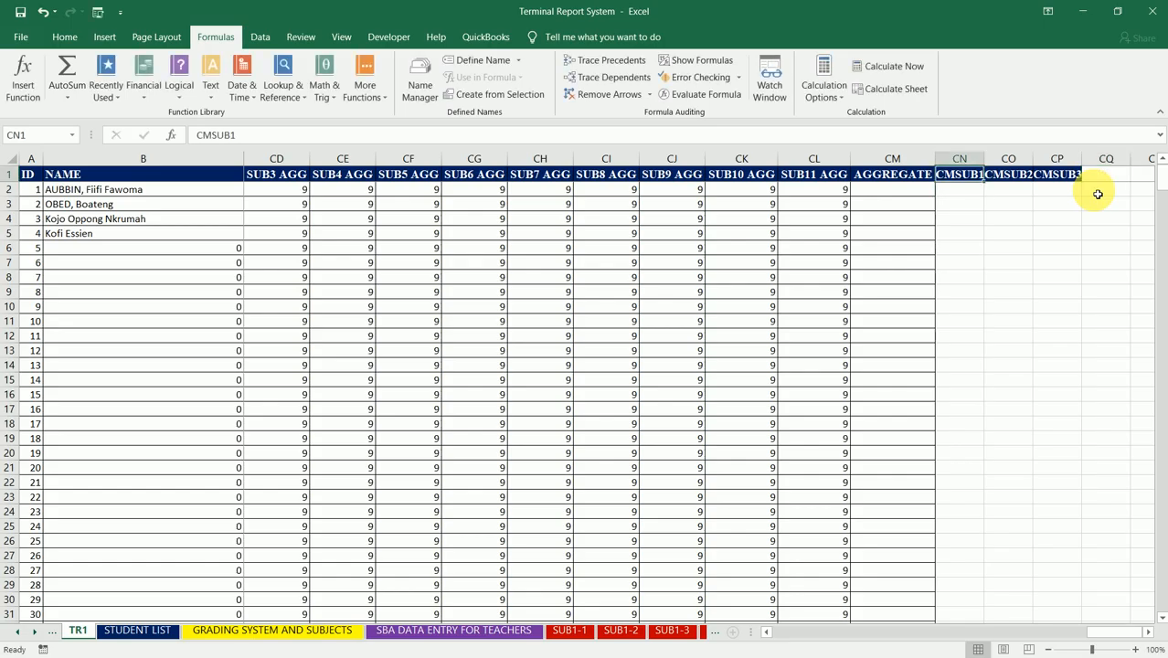
pyautogui.press('Right')
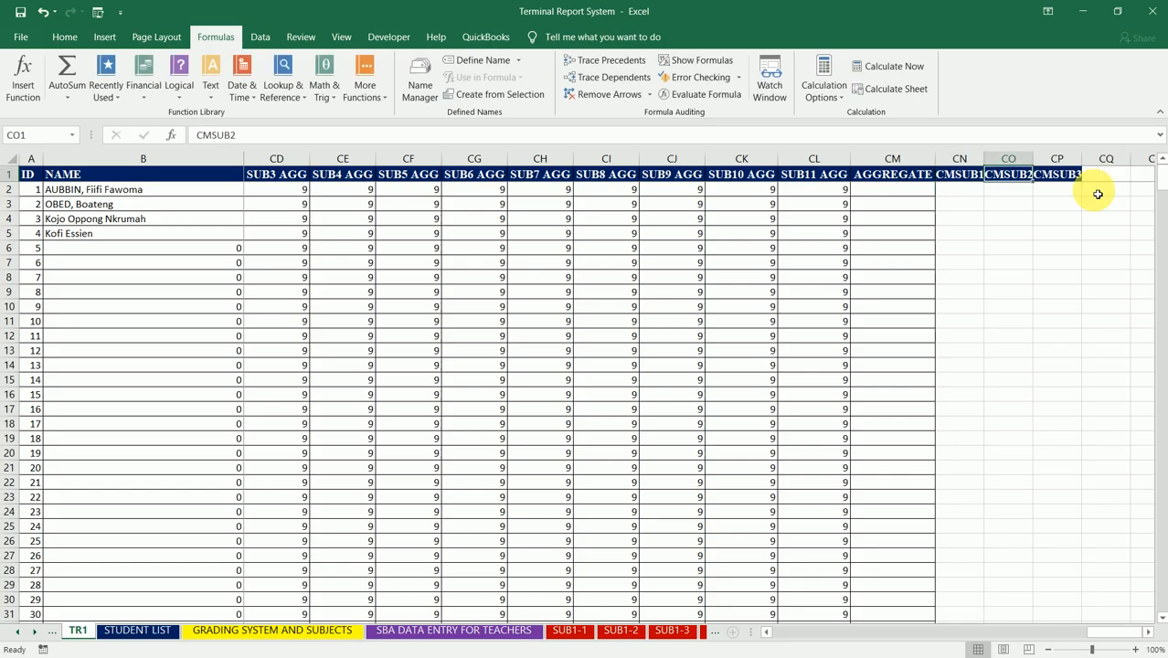
pyautogui.press('Left')
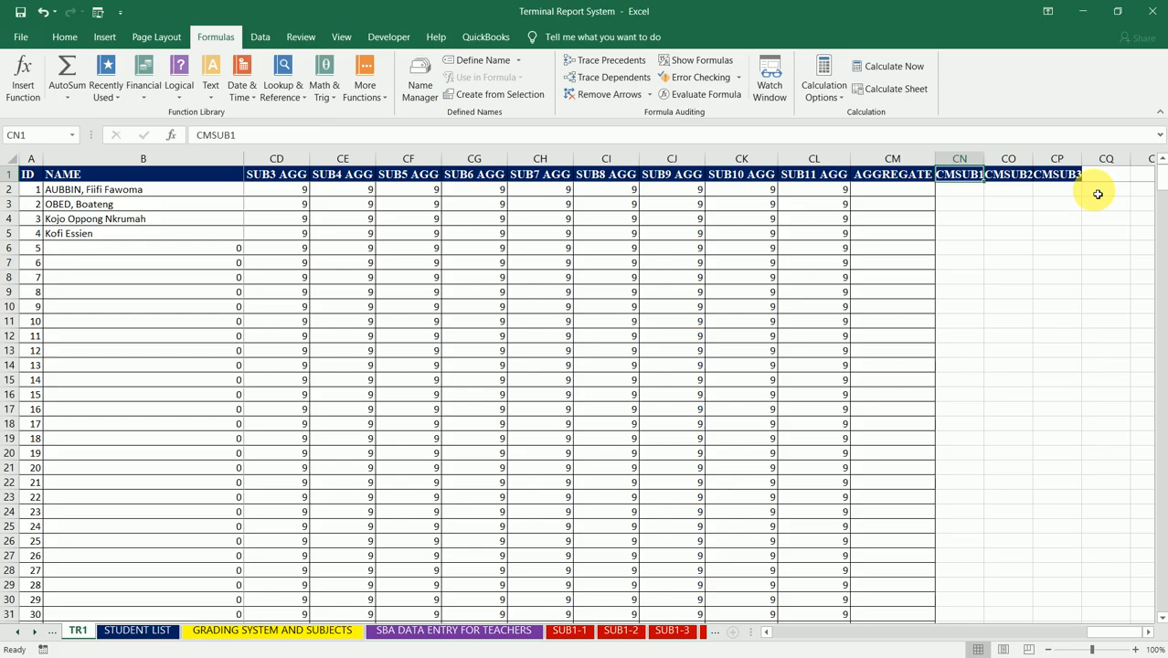
pyautogui.write('CM')
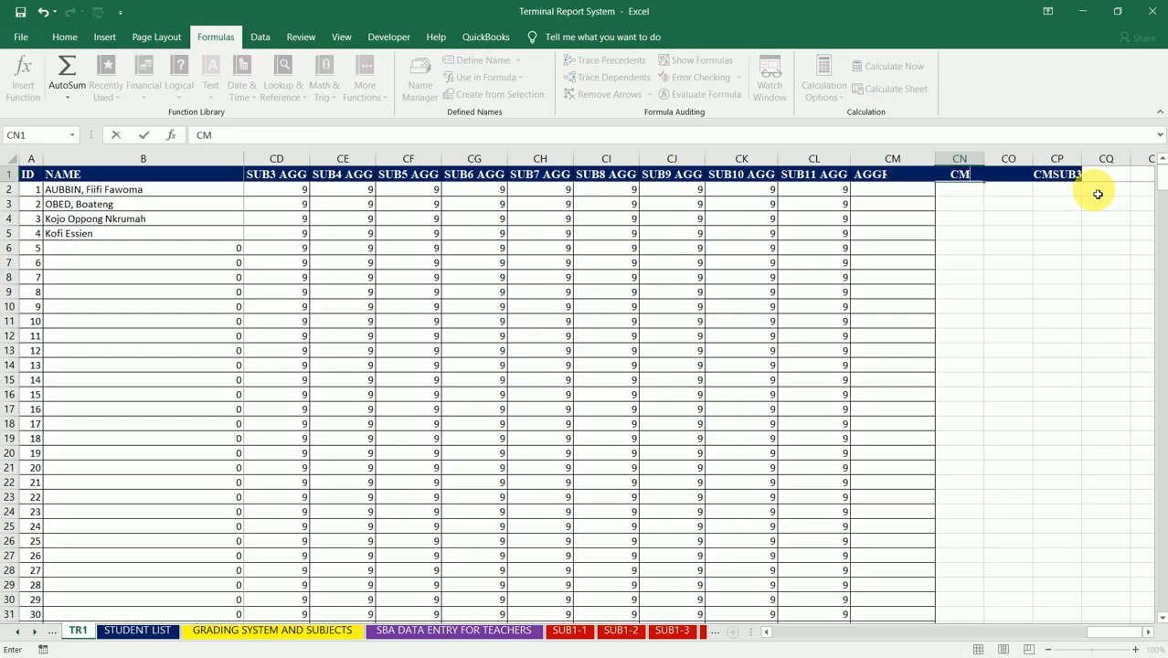
pyautogui.write('SUB1-1')
pyautogui.press('Tab')
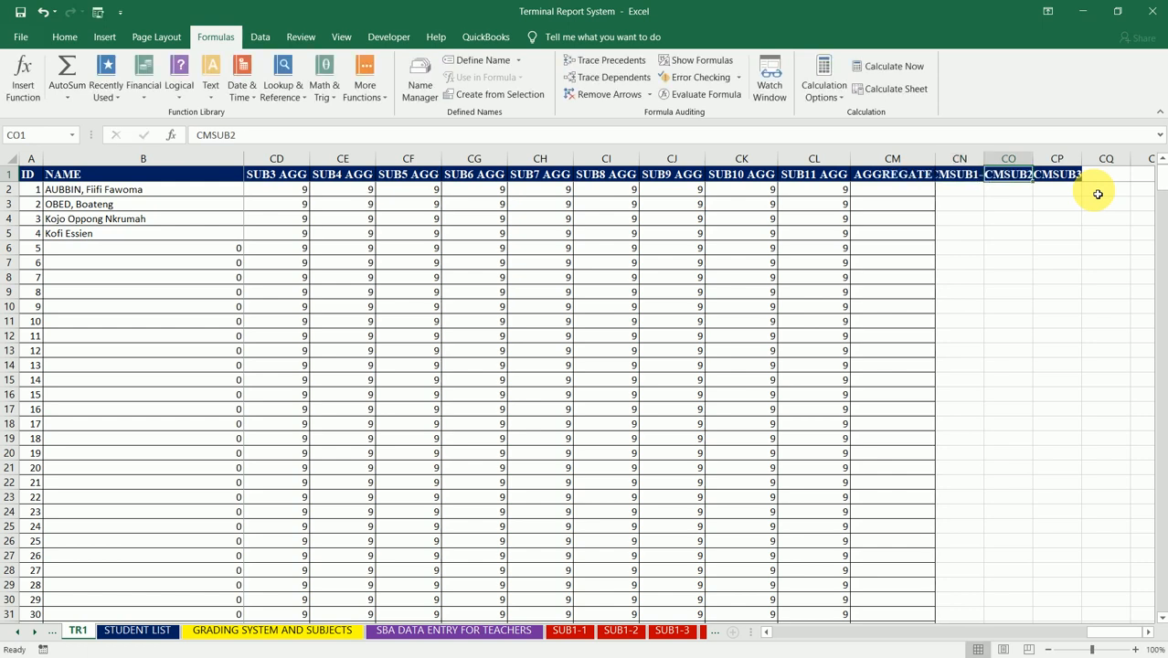
pyautogui.doubleClick(984, 158)
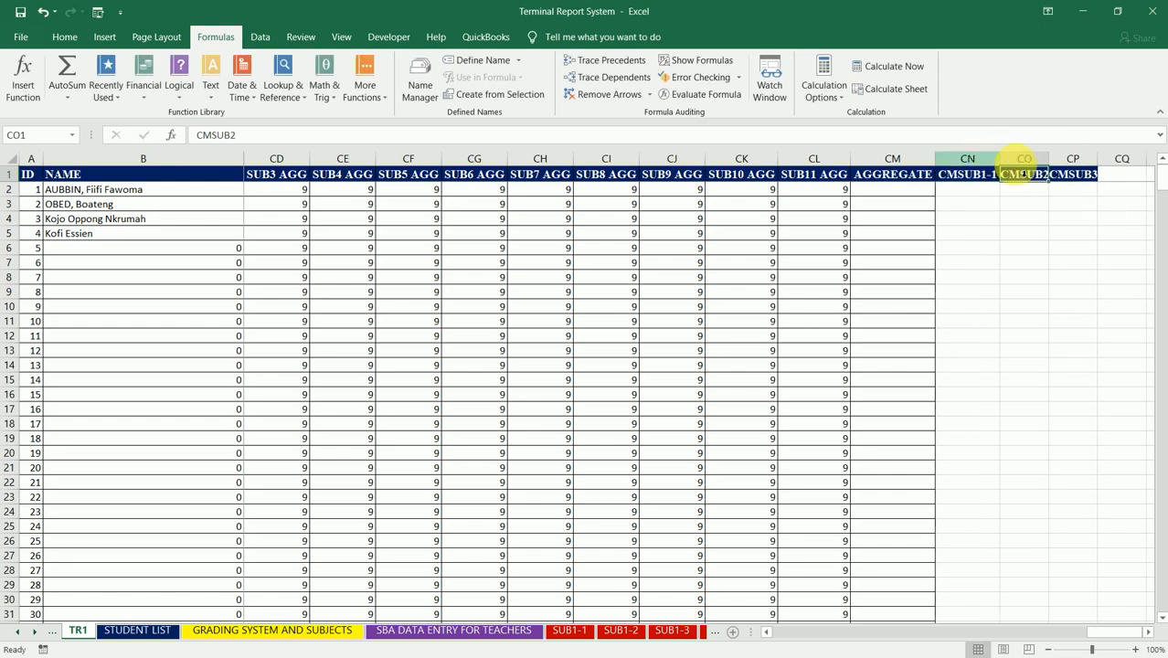
# Step: Replace the header in CO1 with CMSUB1-2 and autofit column CO to it
pyautogui.write('CM')
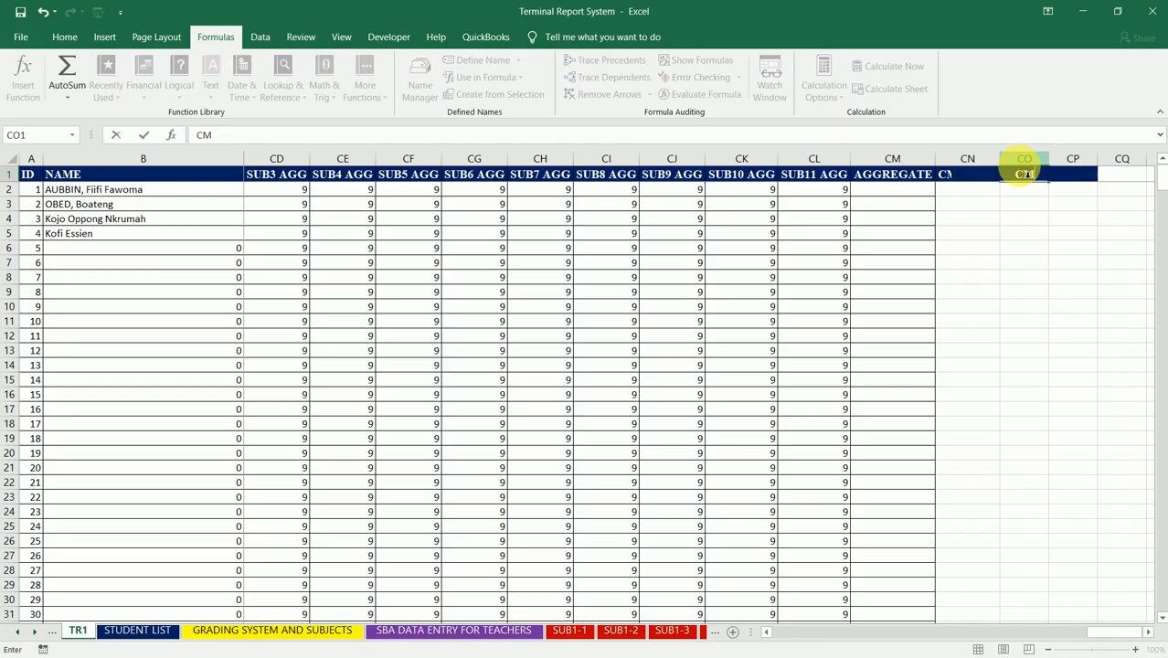
pyautogui.write('SUB1-2')
pyautogui.press('Tab')
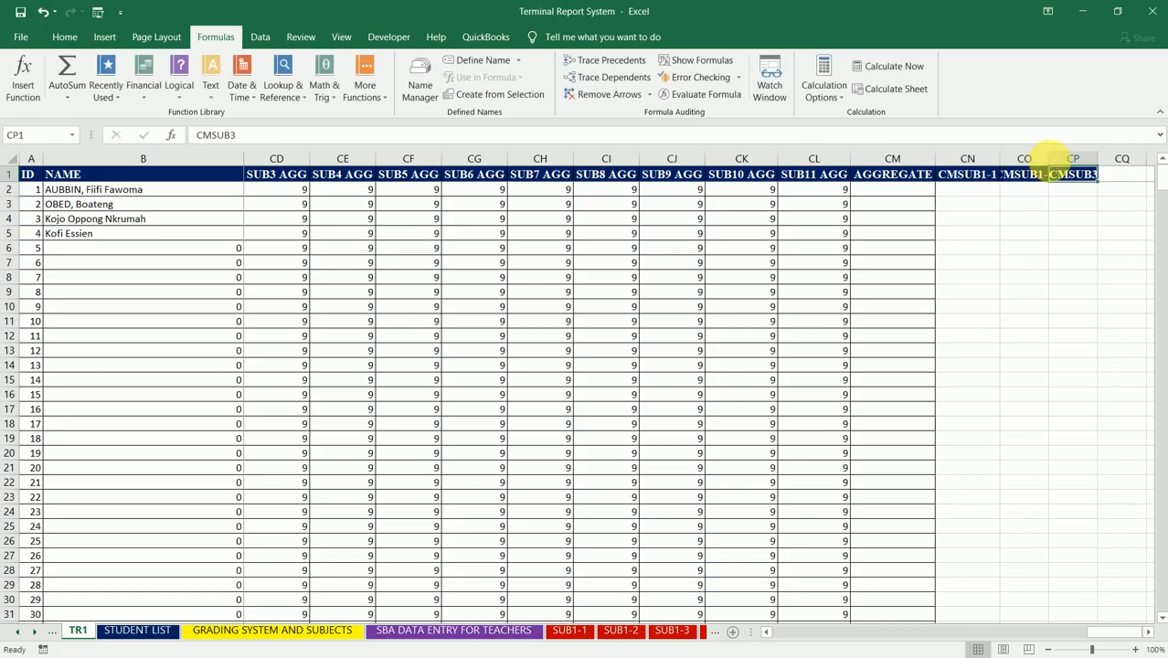
pyautogui.doubleClick(1049, 159)
# Step: Replace the header in CP1 with CMSUB1-3 and autofit column CP to it
pyautogui.write('CM')
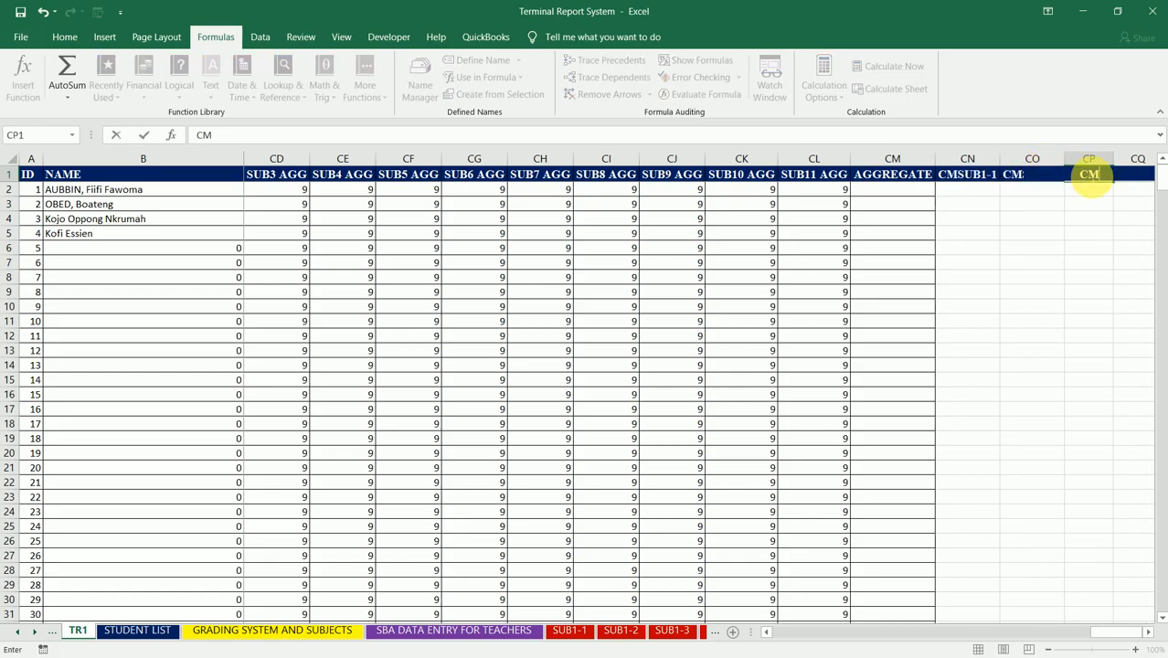
pyautogui.write('SUB1-3')
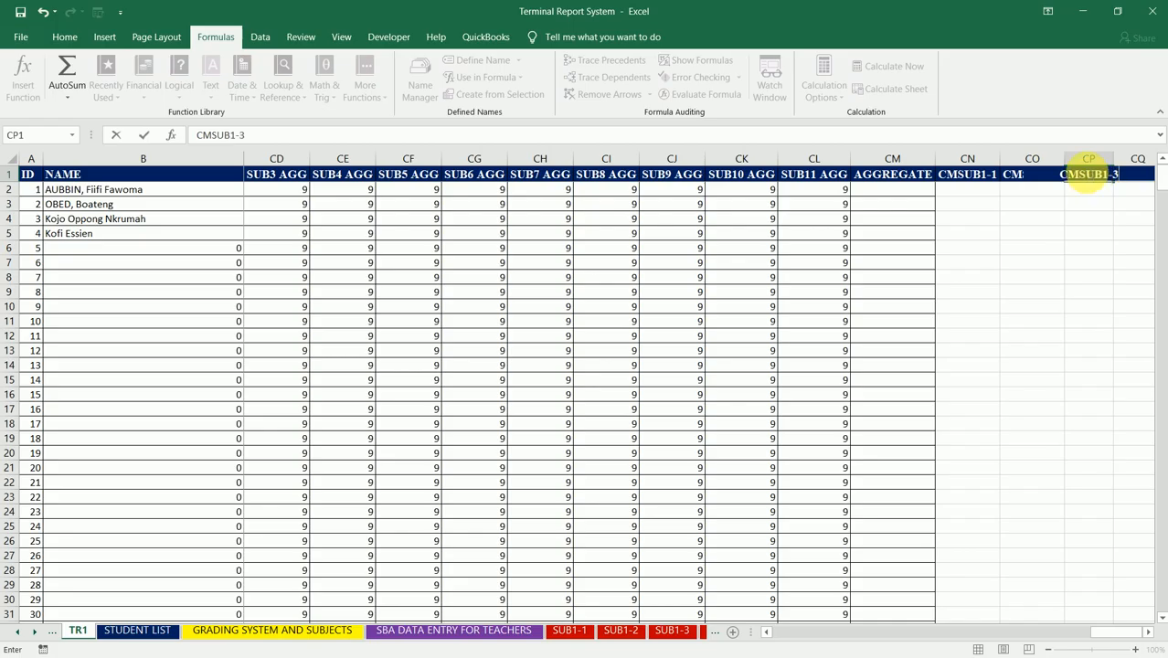
pyautogui.press('Tab')
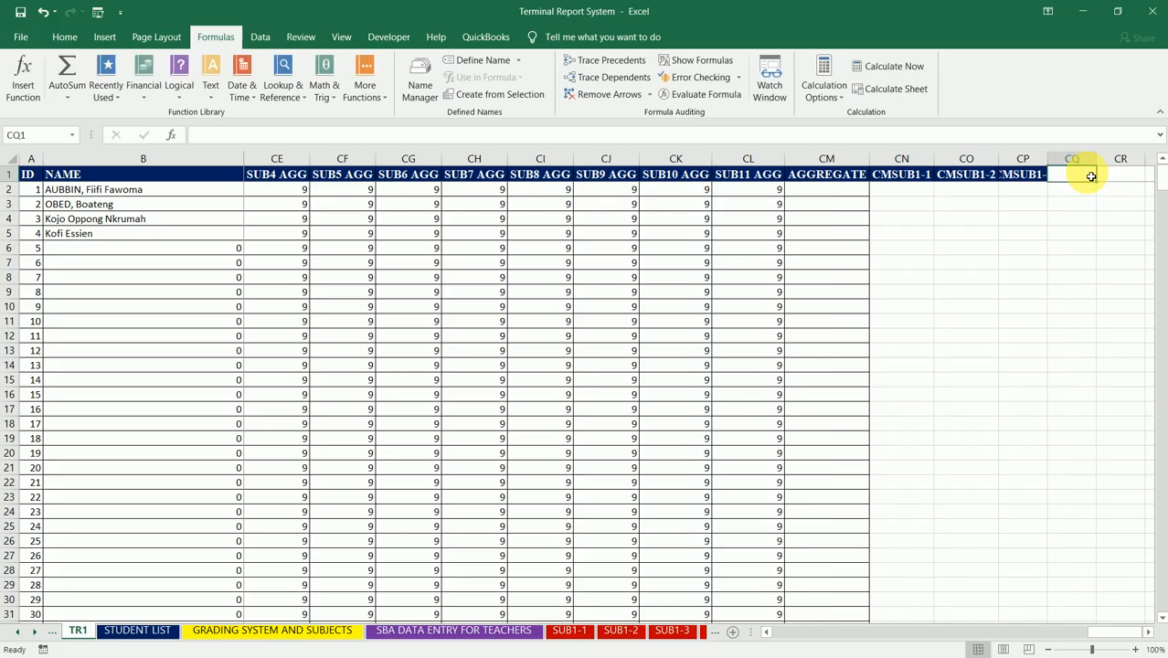
pyautogui.doubleClick(1047, 159)
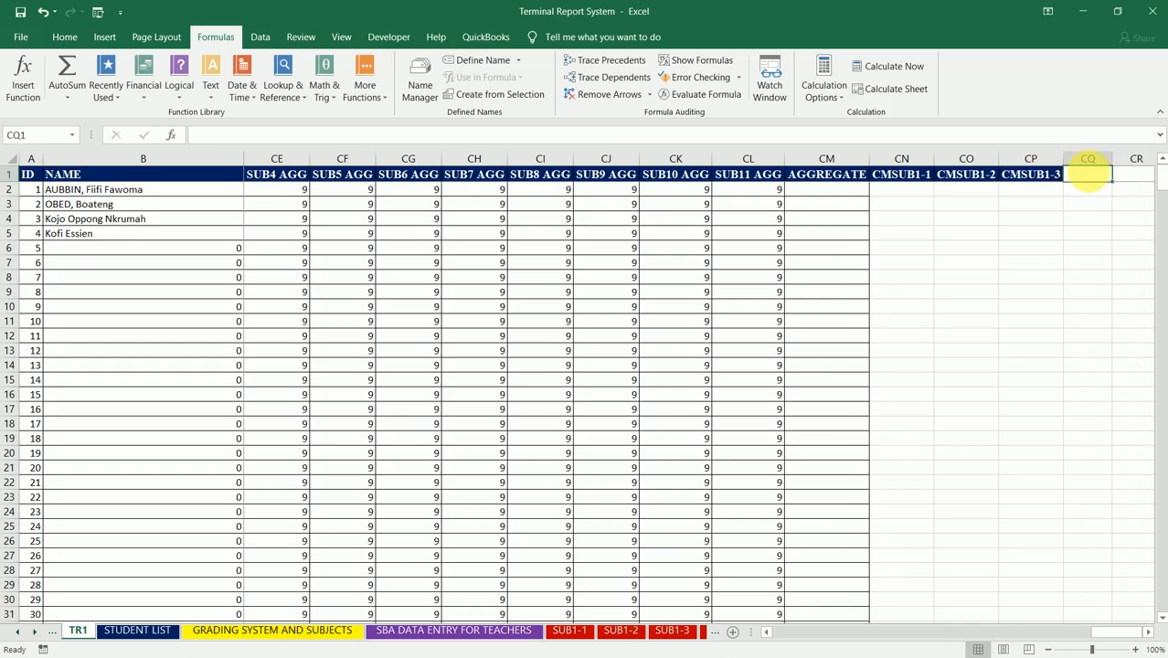
# Step: Enter the header AVSUB1 in CQ1, beside the CMSUB1-3 column
pyautogui.write('AVSUB')
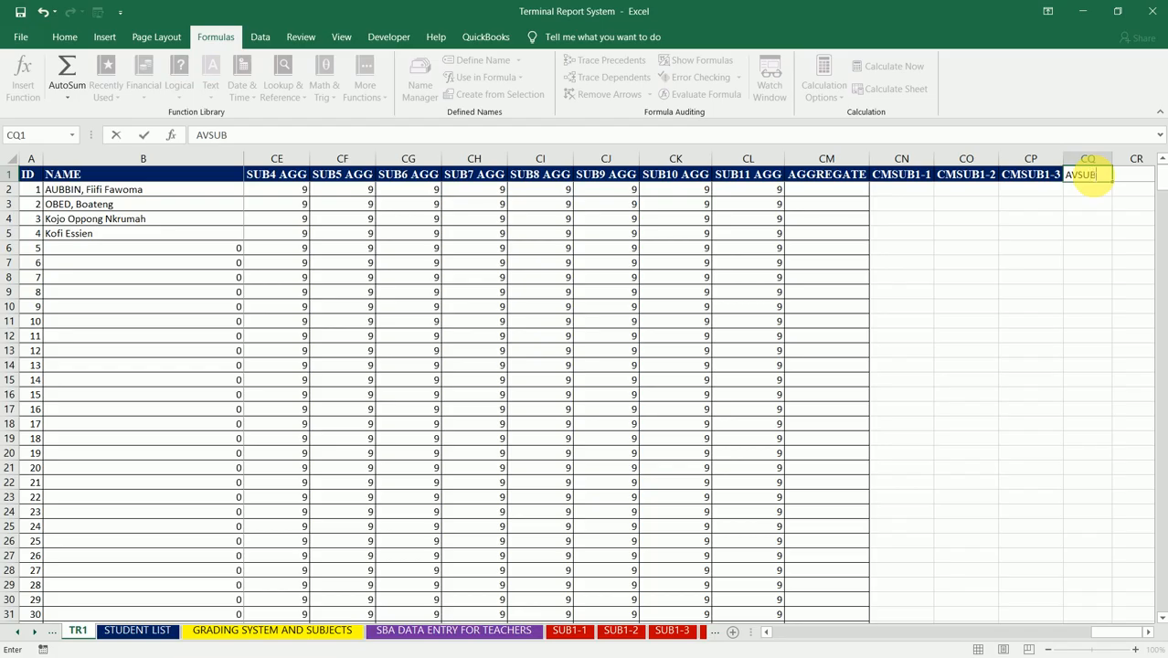
pyautogui.write('1')
pyautogui.press('Tab')
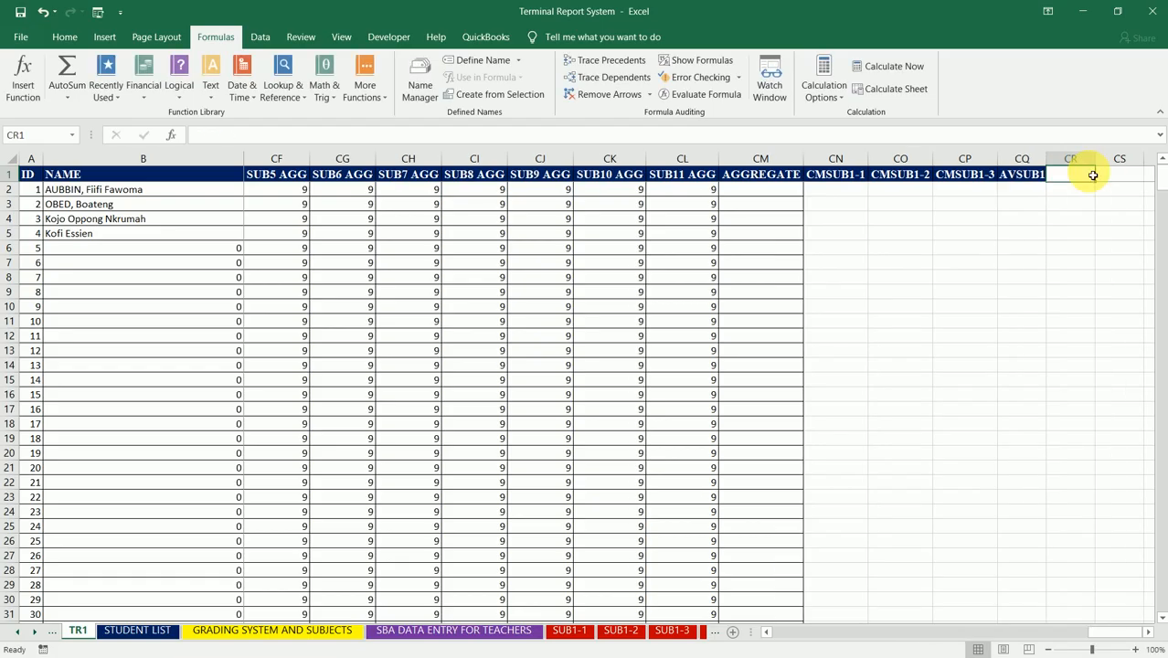
# Step: Enter the header CMSUB2-1 in CR1 and autofit columns CQ and CR to their headers
pyautogui.doubleClick(1046, 158)
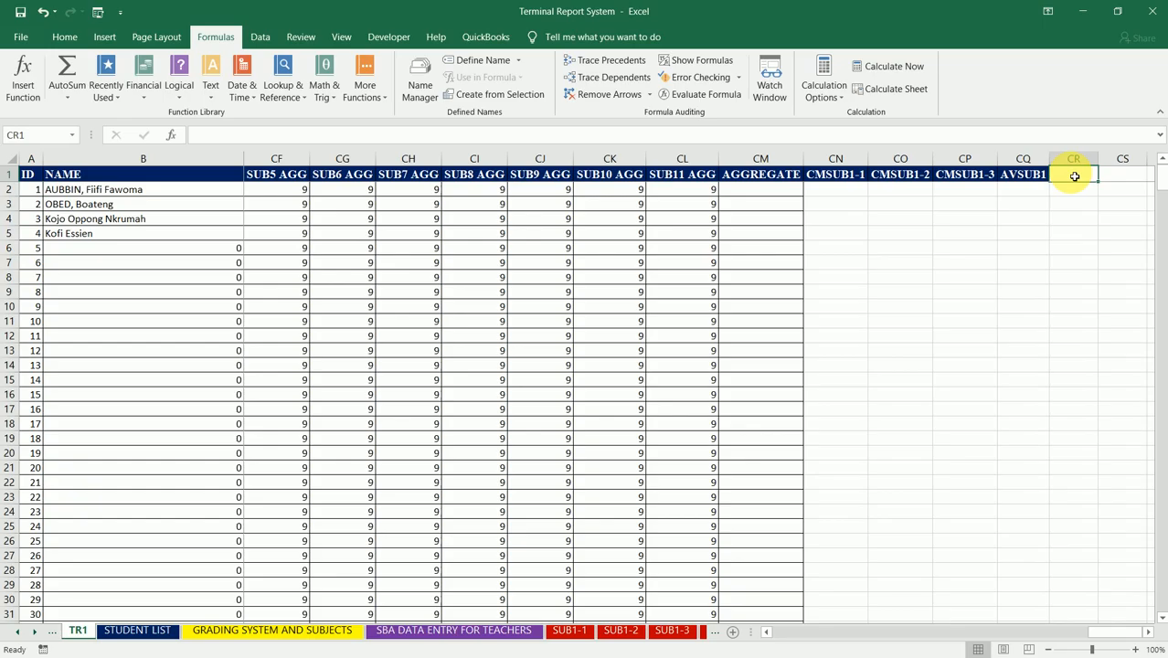
pyautogui.write('CM')
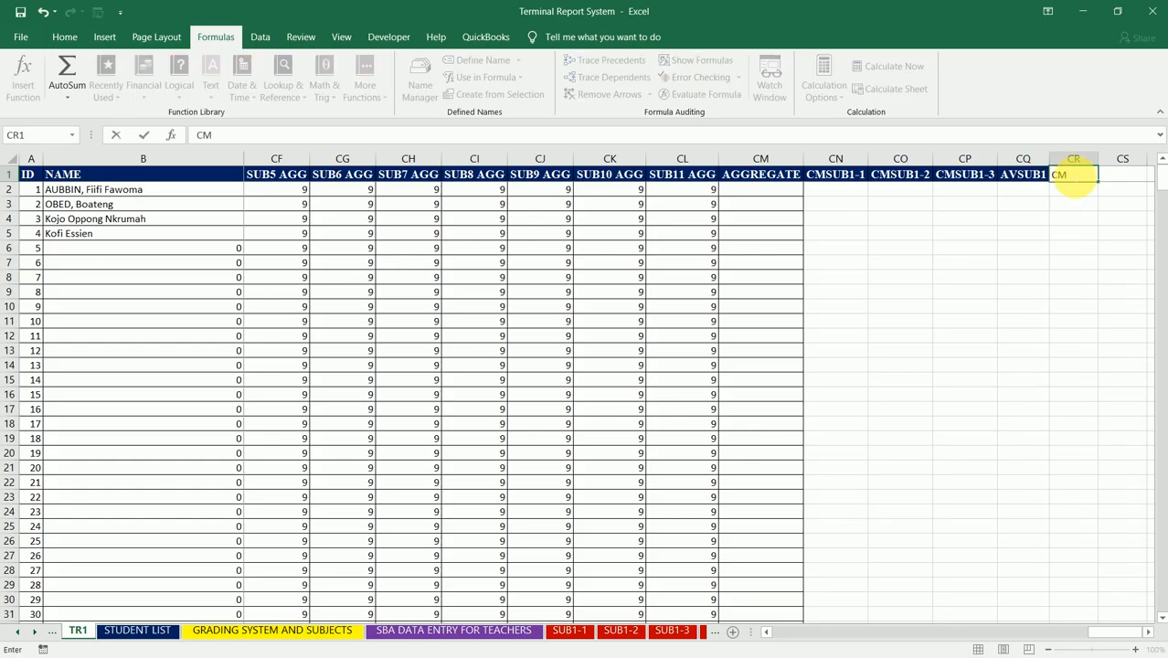
pyautogui.write('SUB2-1')
pyautogui.press('Tab')
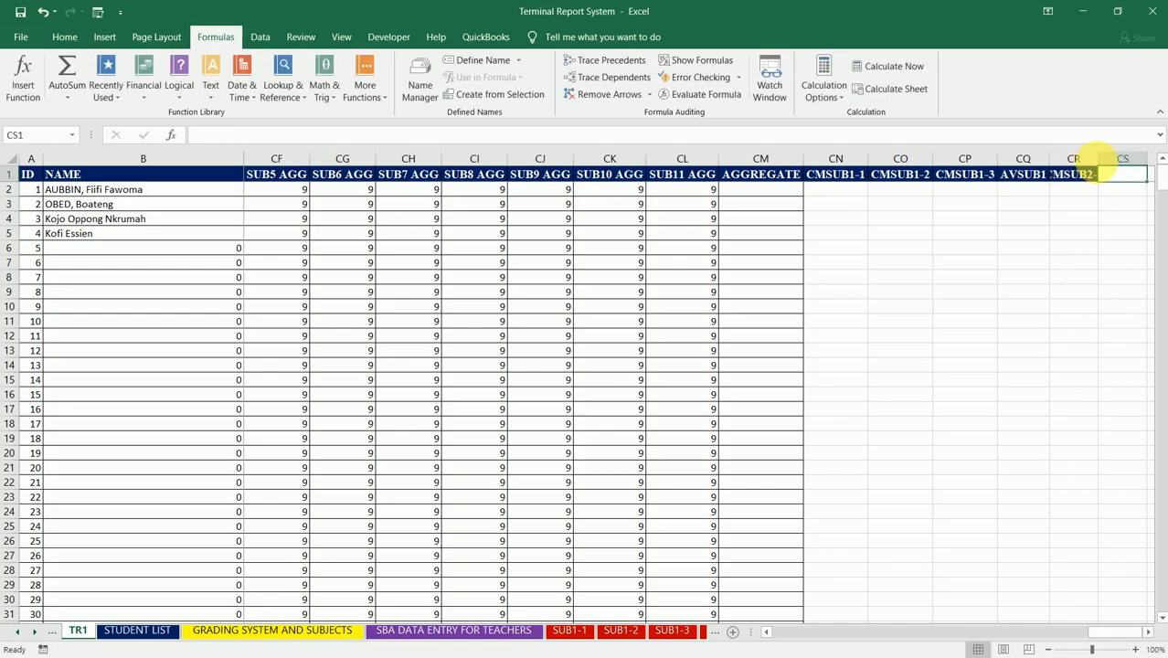
pyautogui.doubleClick(1096, 160)
# Step: Enter the header CMSUB2-2 in CS1, beside the CMSUB2-1 column
pyautogui.write('C')
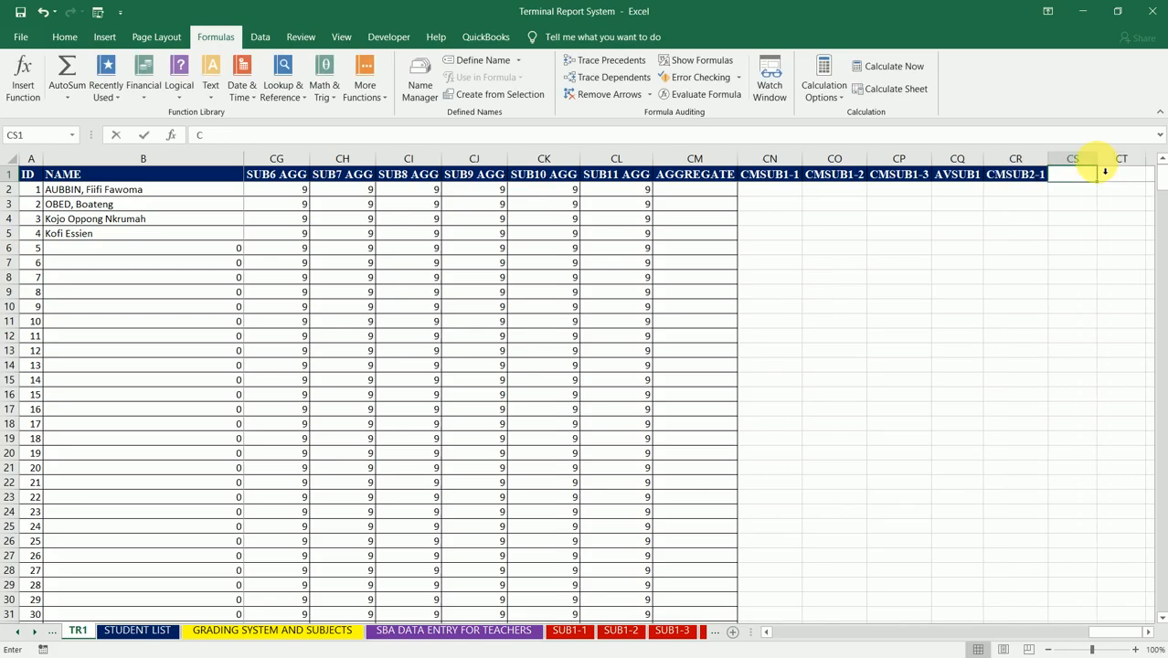
pyautogui.write('MSUB2-')
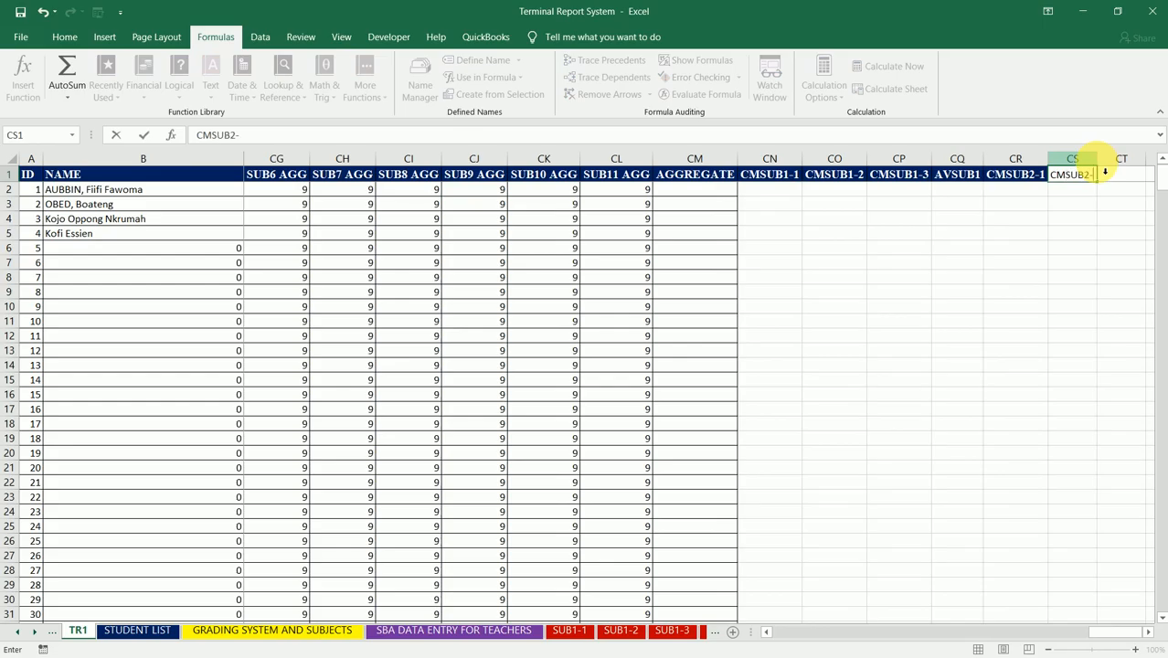
pyautogui.write('2')
pyautogui.click(1102, 167)
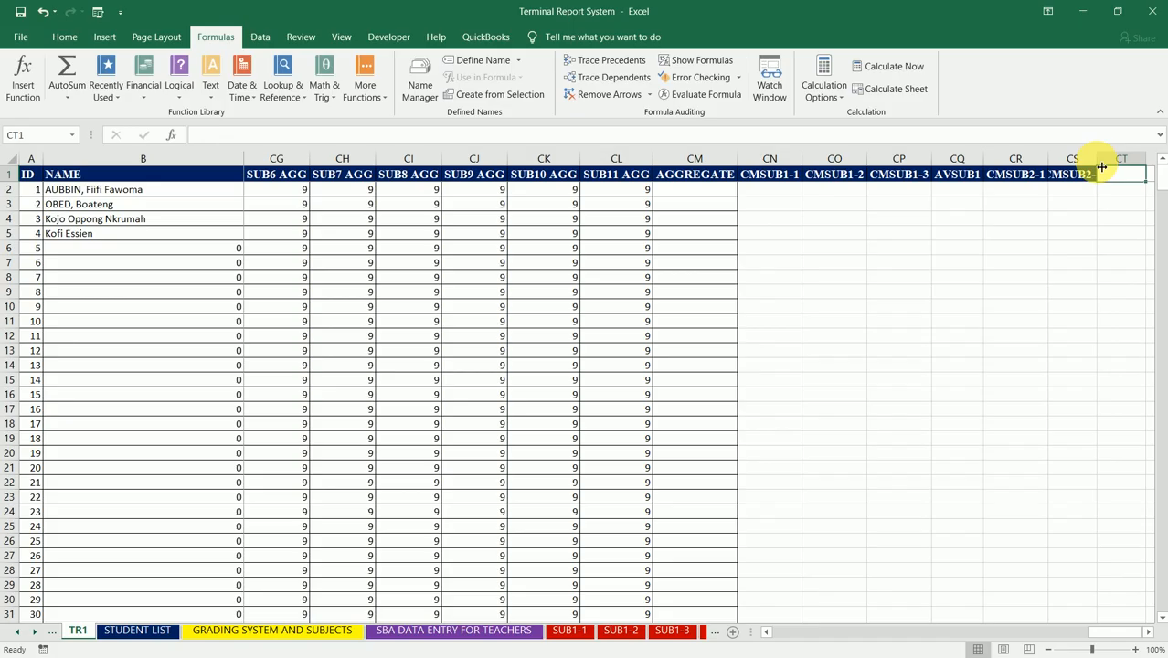
# Step: Enter the header CMSUB2-3 in CT1 and autofit columns CS and CT to their headers
pyautogui.write('CMSUB')
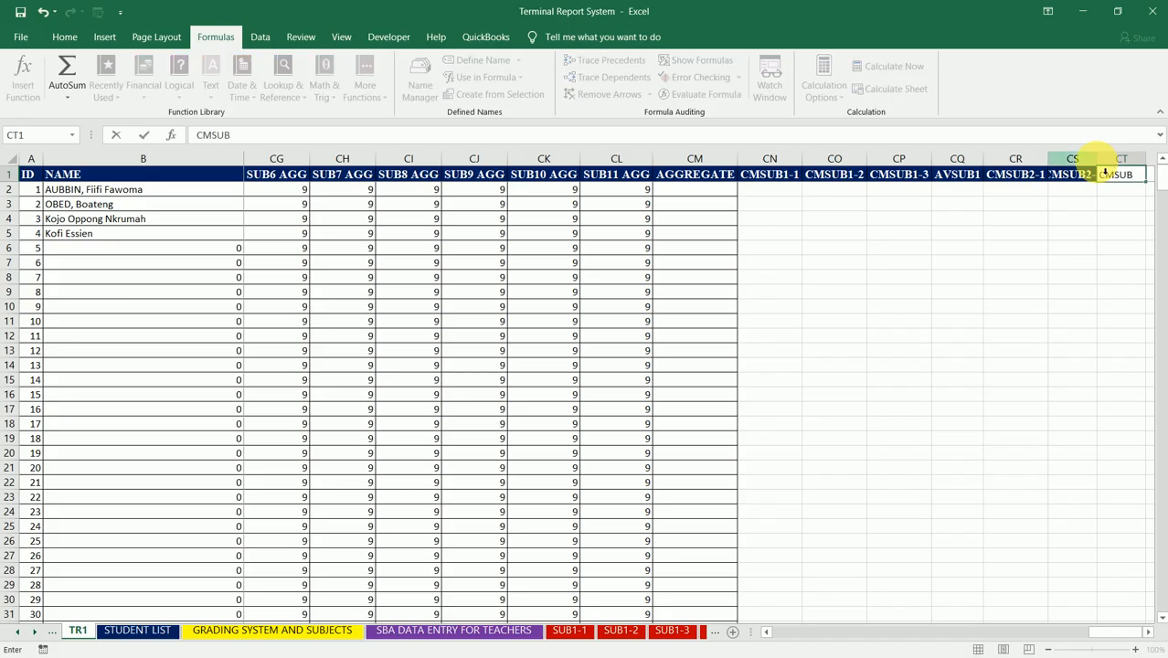
pyautogui.write('2-')
pyautogui.press('Tab')
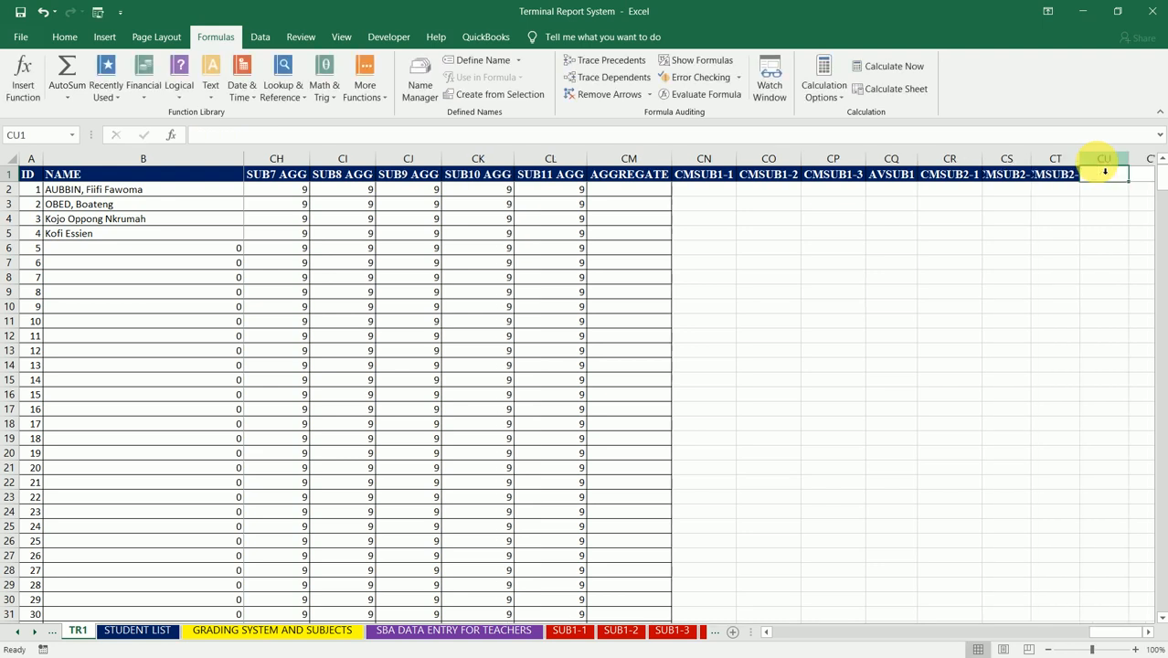
pyautogui.moveTo(1031, 165); pyautogui.dragTo(1095, 158)
pyautogui.doubleClick(1096, 158)
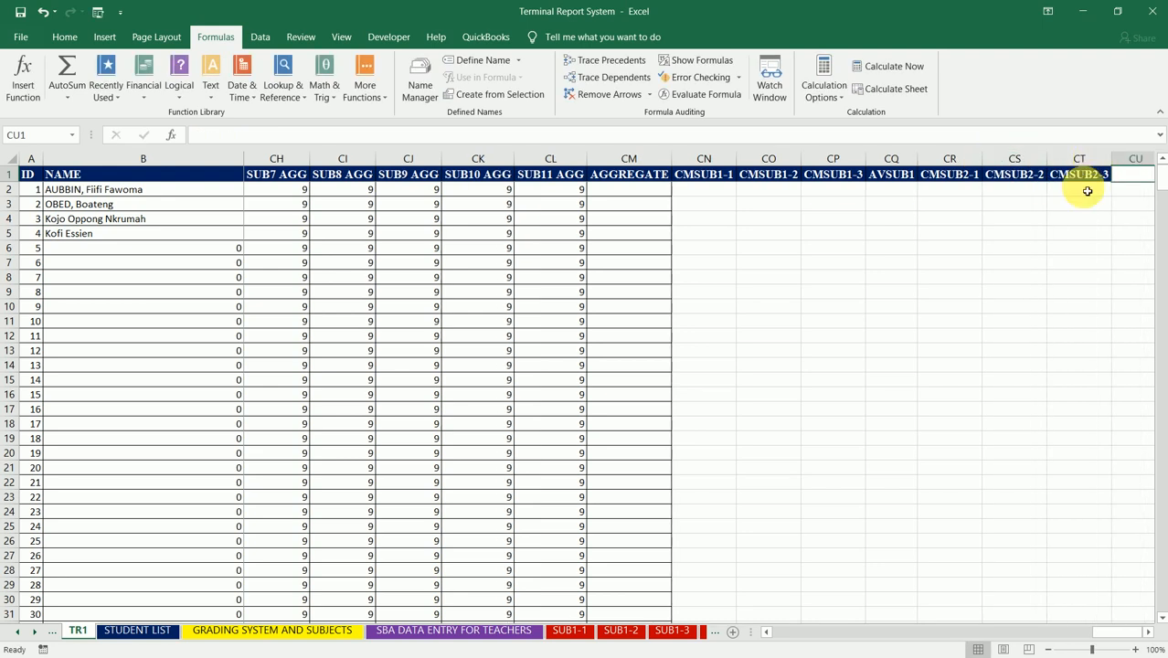
pyautogui.click(1100, 176)
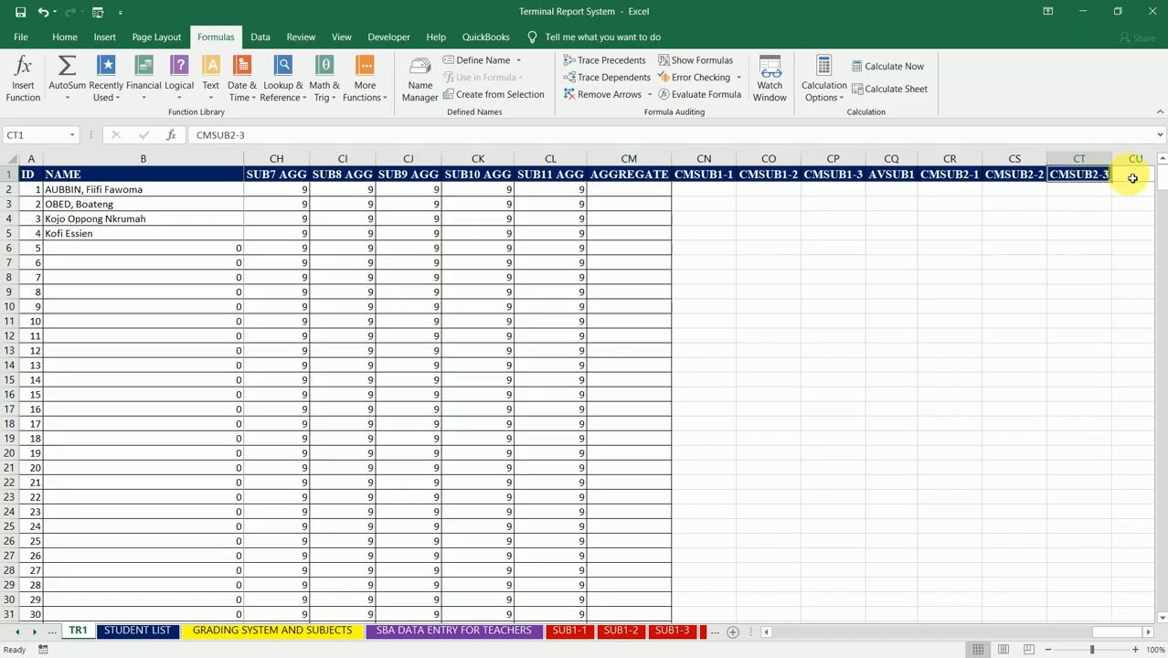
# Step: Enter the header AVSUB2 in CU1, beside the CMSUB2-3 column
pyautogui.click(1132, 178)
pyautogui.write('AV')
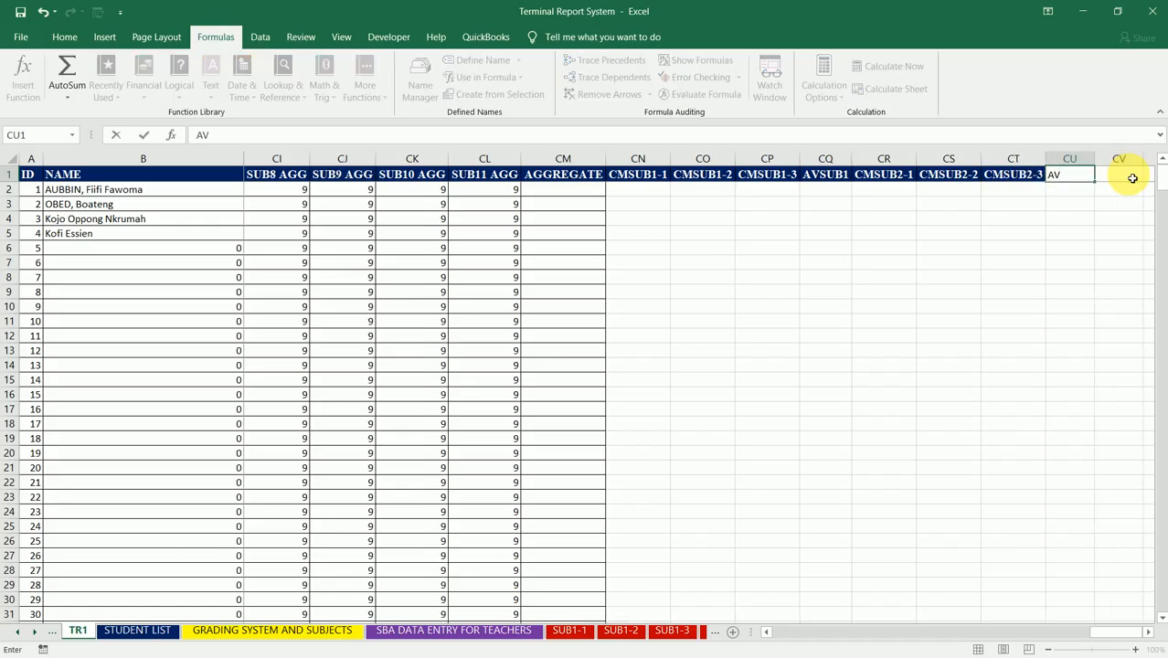
pyautogui.write('SUB2')
pyautogui.click(1132, 178)
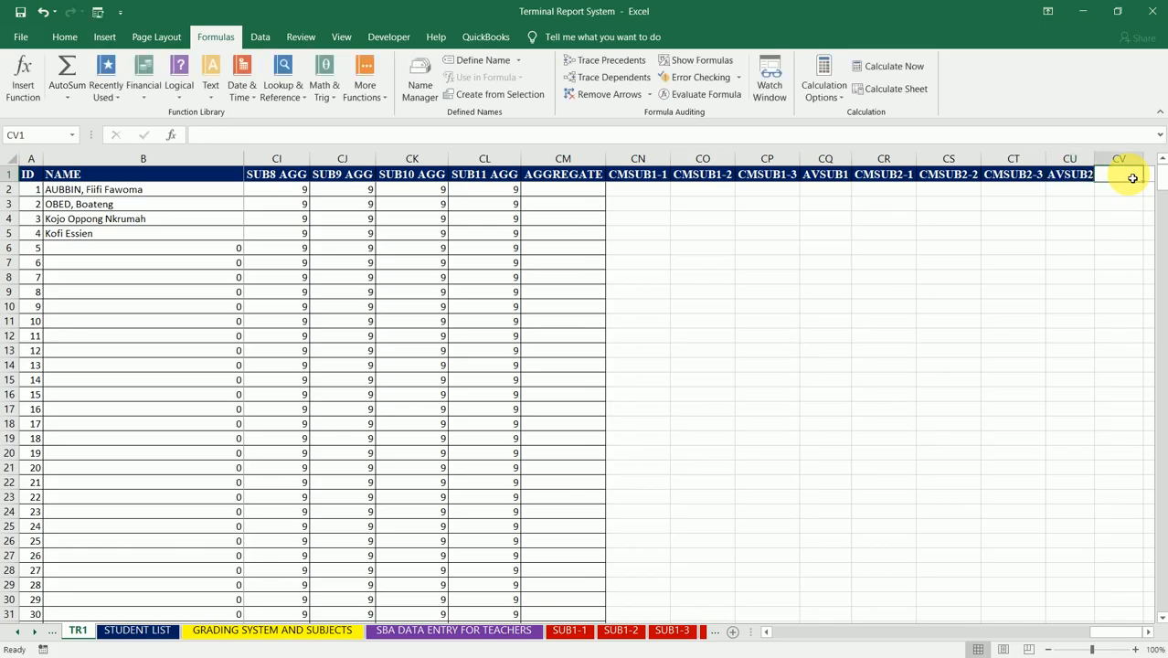
# Step: Enter the headers CMSUB3-1, CMSUB3-2 and CMSUB3-3 in cells CV1, CW1 and CX1
pyautogui.write('CMSUB')
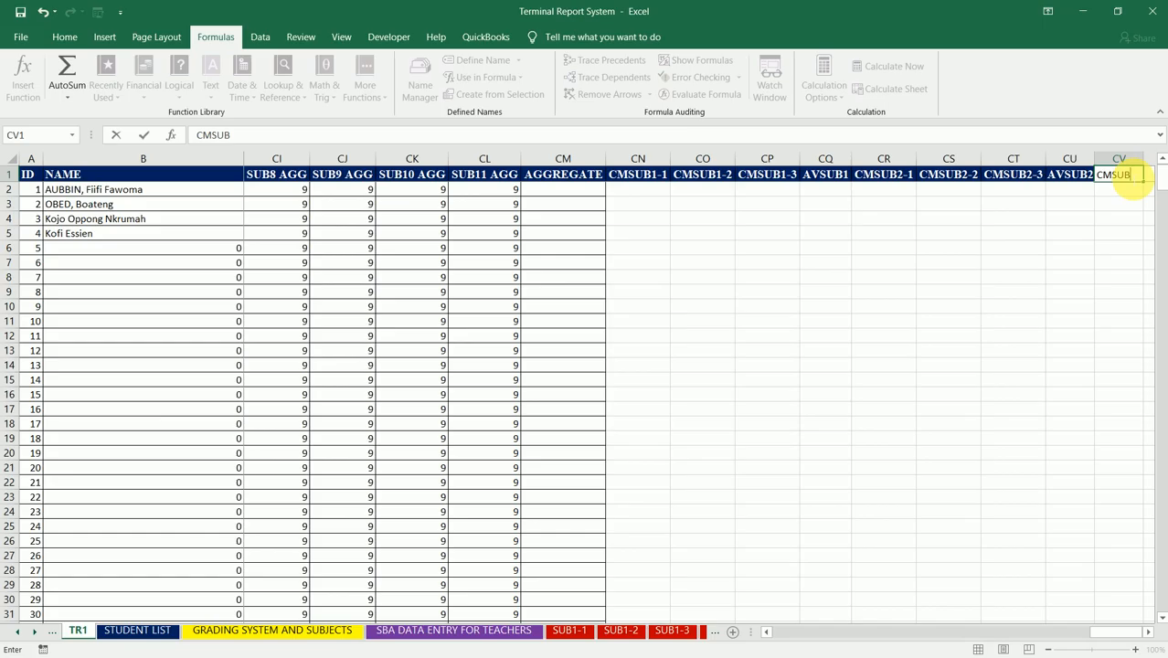
pyautogui.write('3-')
pyautogui.press('Tab')
pyautogui.write('C')
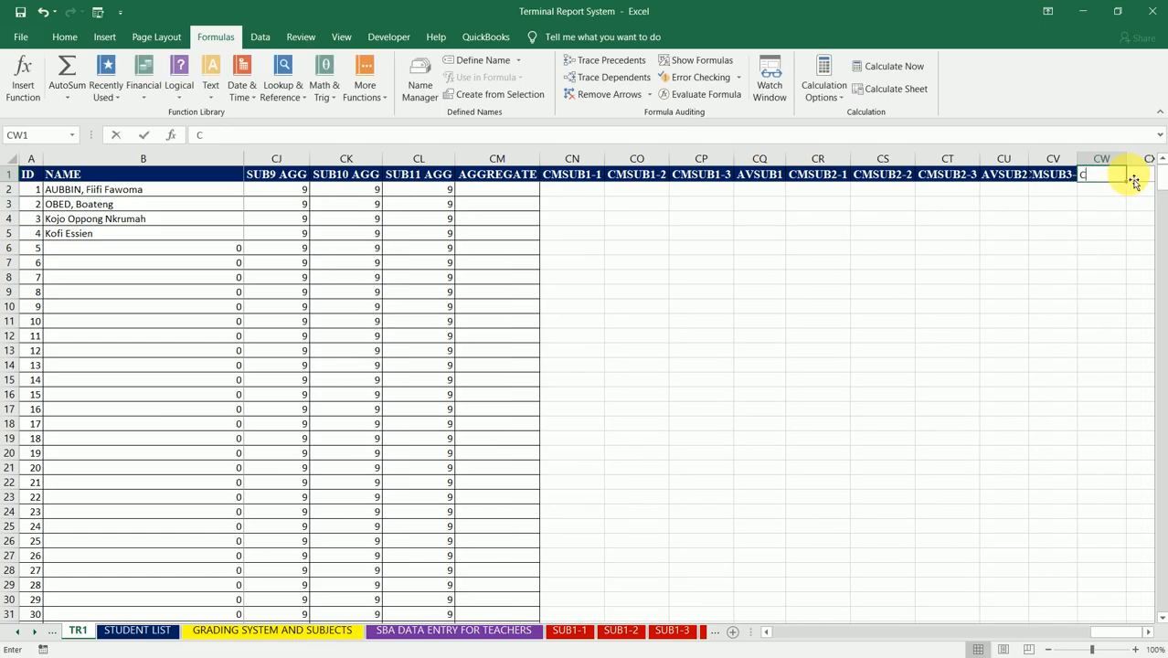
pyautogui.write('MSUB')
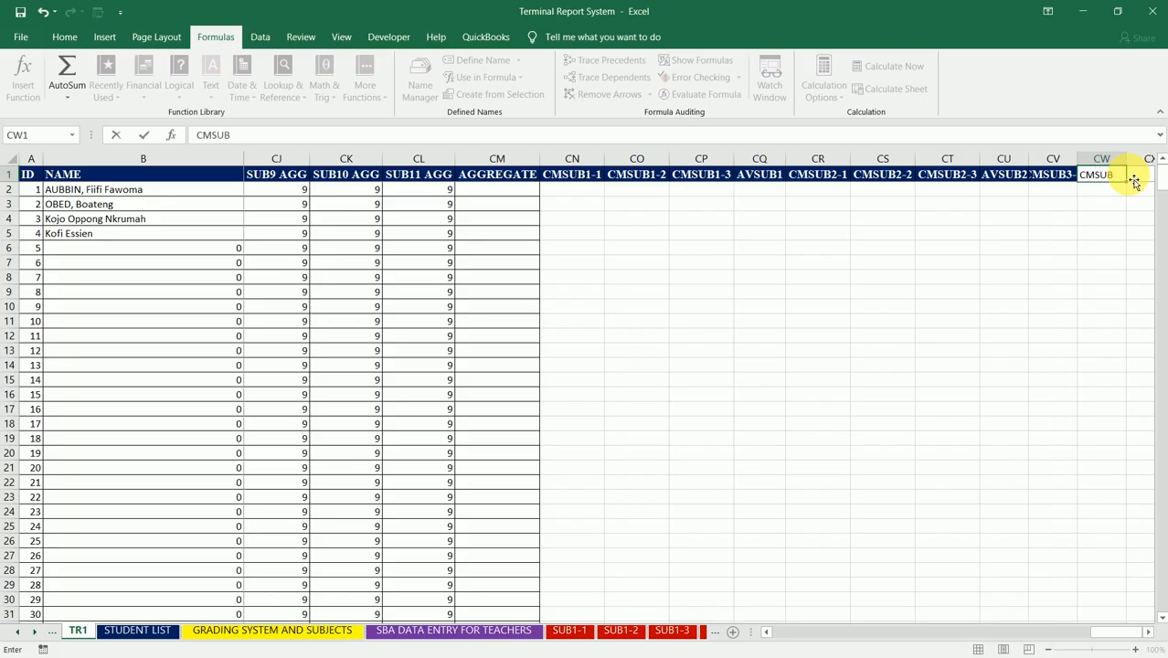
pyautogui.write('3-')
pyautogui.press('Tab')
pyautogui.write('CMSU')
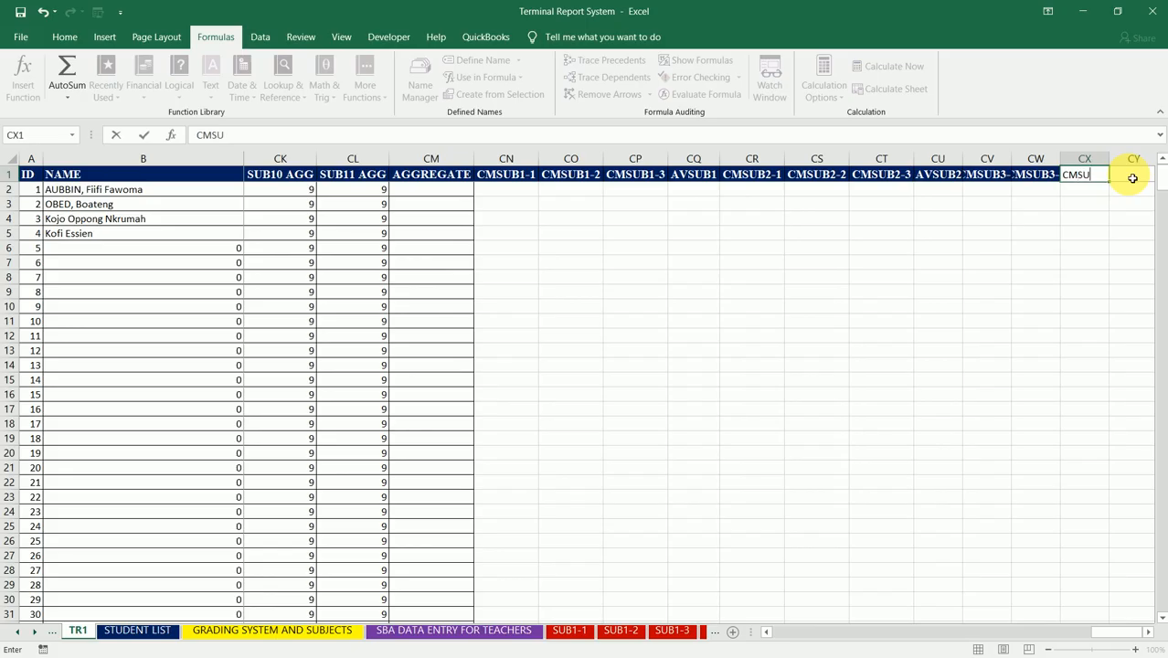
pyautogui.write('B3-3')
pyautogui.press('Tab')
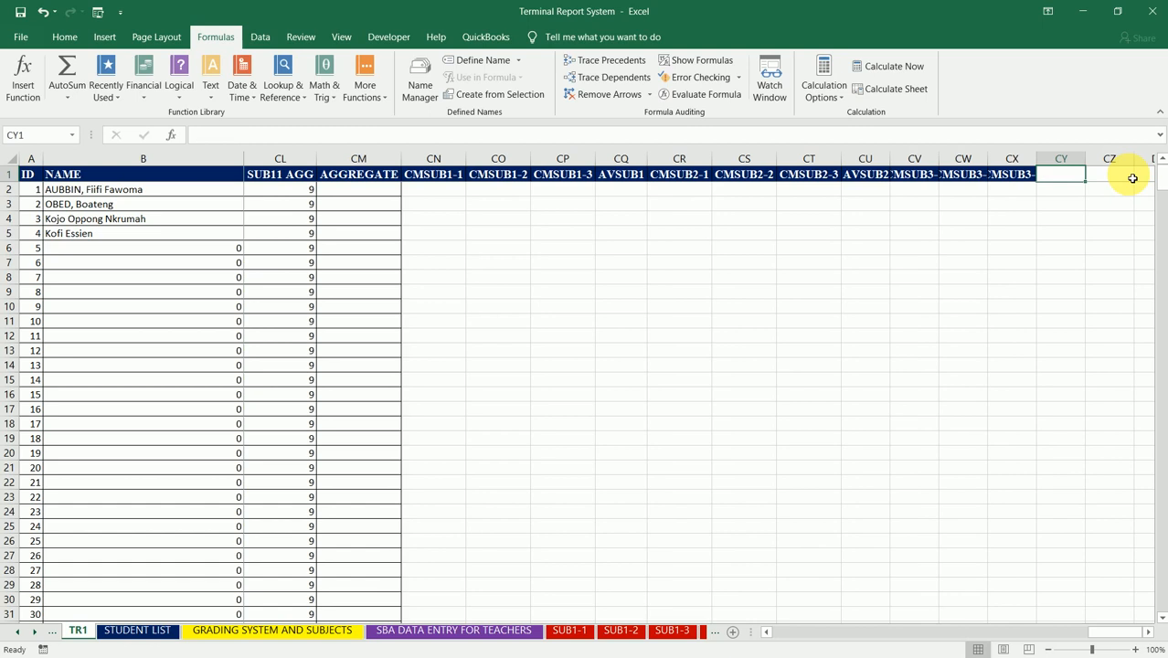
# Step: Enter the header AVSUB3 in CY1 and autofit columns CU through CY to their headers
pyautogui.write('AVSU')
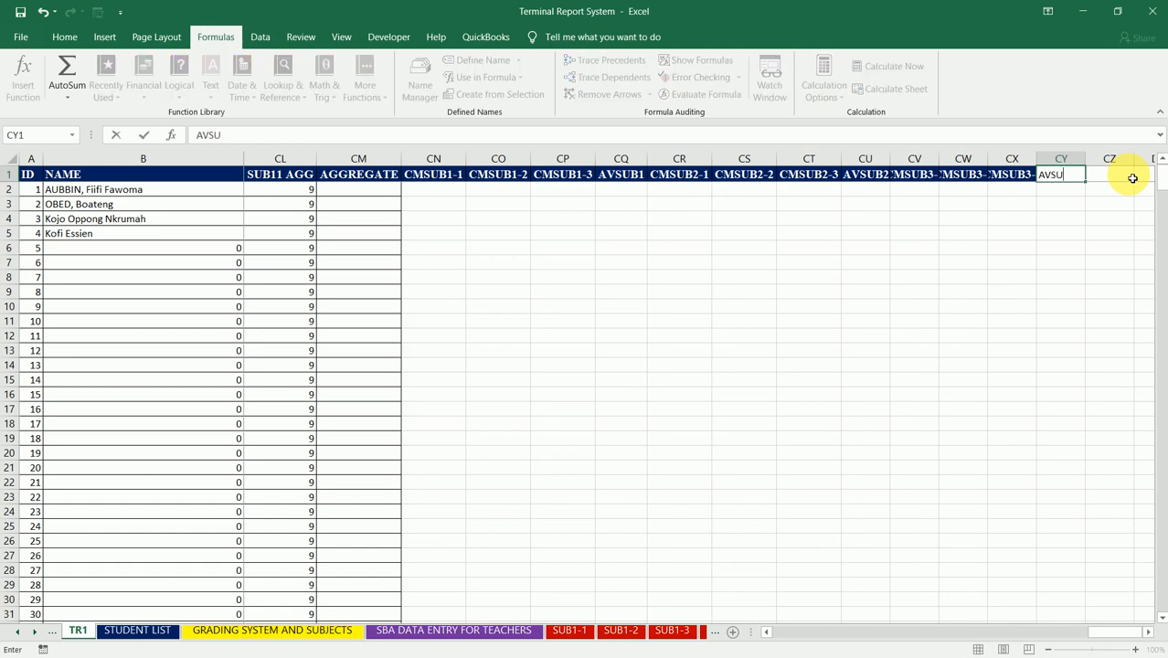
pyautogui.write('B3')
pyautogui.press('Tab')
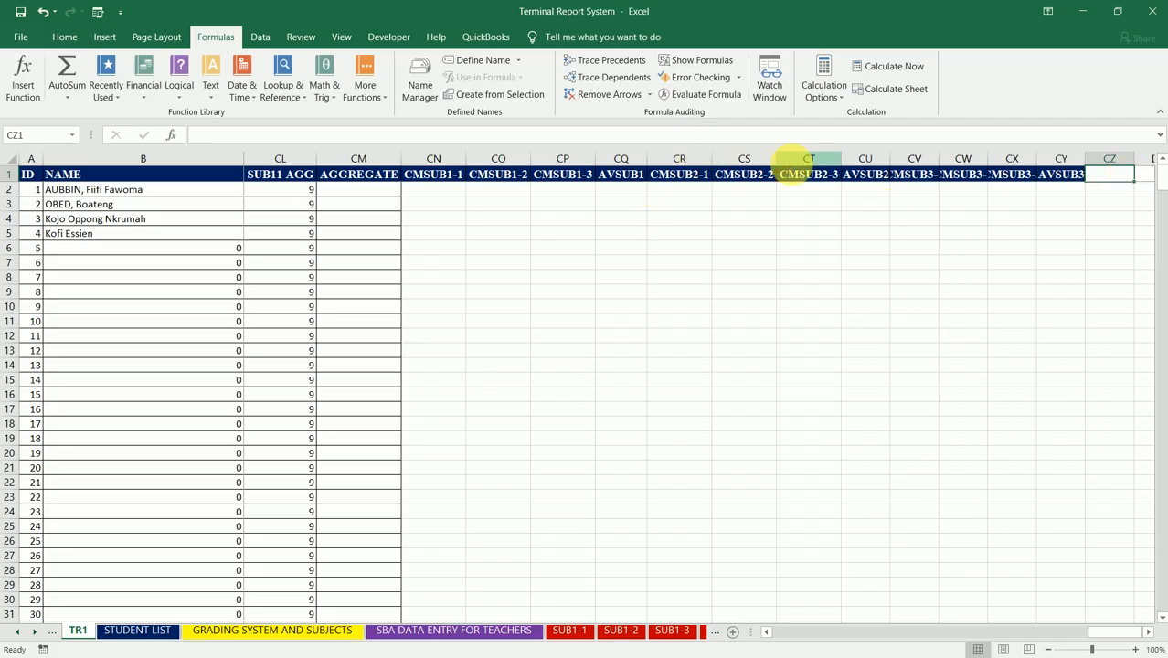
pyautogui.moveTo(863, 158); pyautogui.dragTo(1050, 153)
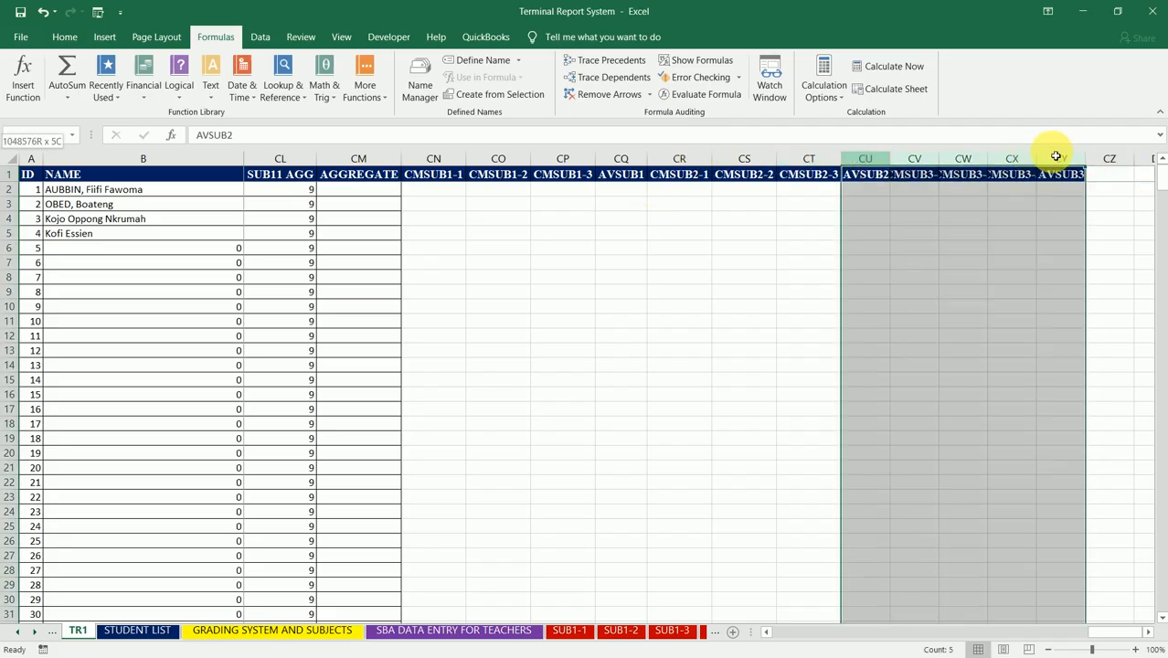
pyautogui.doubleClick(1036, 158)
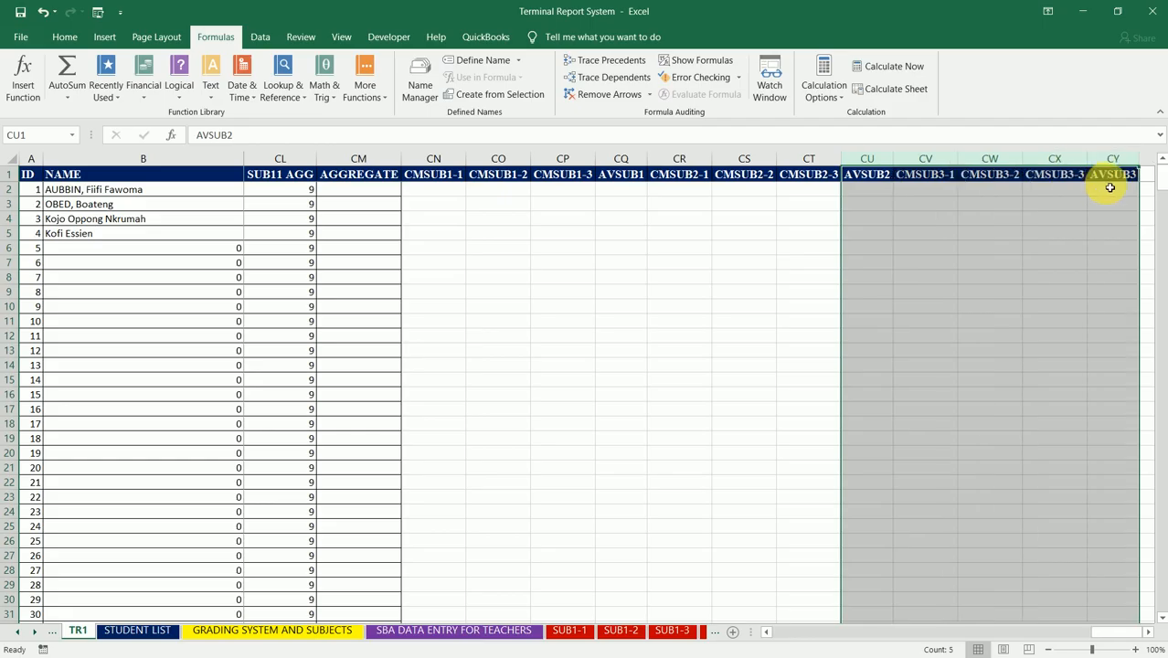
pyautogui.press('Right')
pyautogui.press('Right')
pyautogui.press('Right')
pyautogui.press('Right')
pyautogui.press('Right')
pyautogui.press('Right')
pyautogui.press('Right')
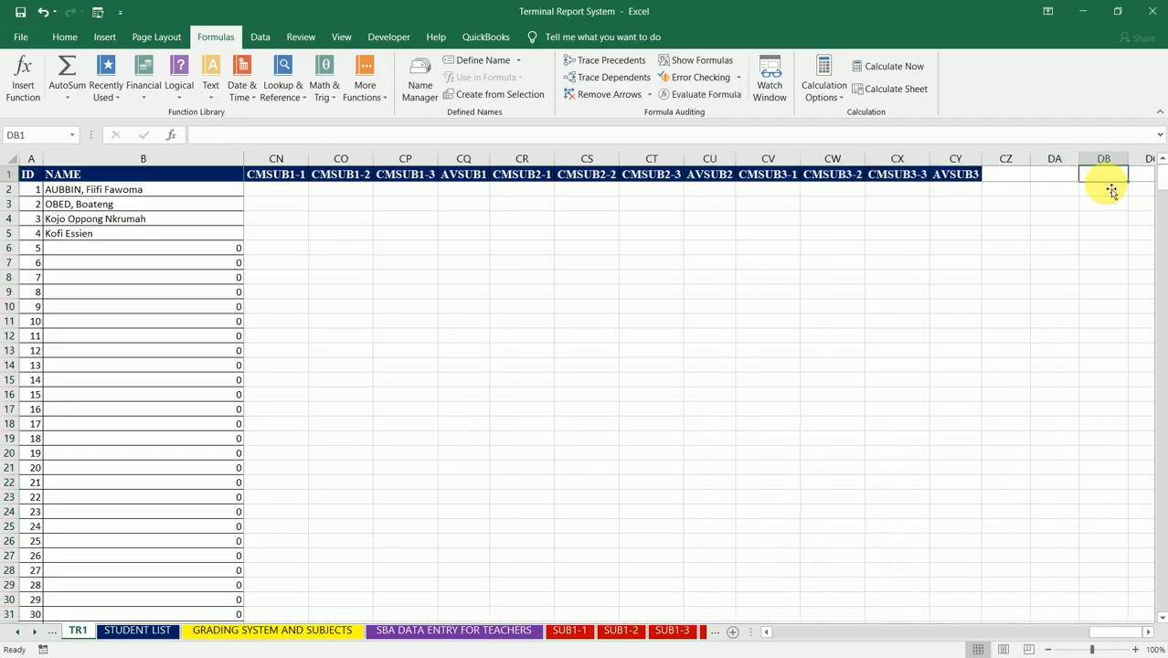
pyautogui.write('\\\\')
pyautogui.press('BackSpace')
pyautogui.press('BackSpace')
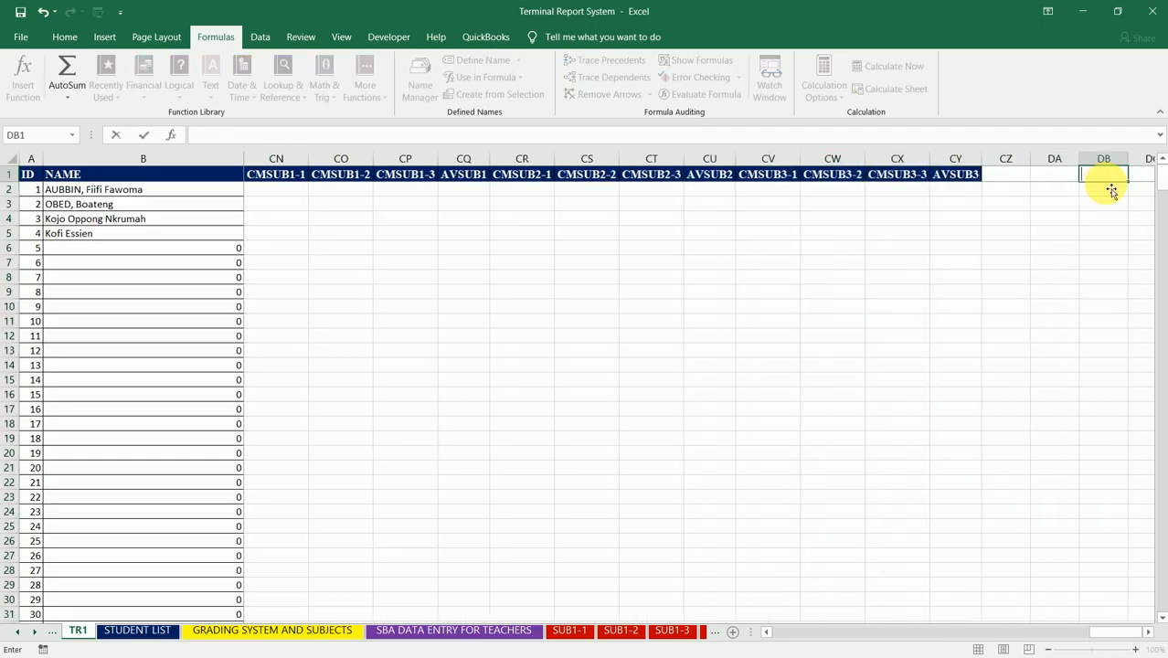
pyautogui.press('Escape')
pyautogui.press('Left')
pyautogui.press('Left')
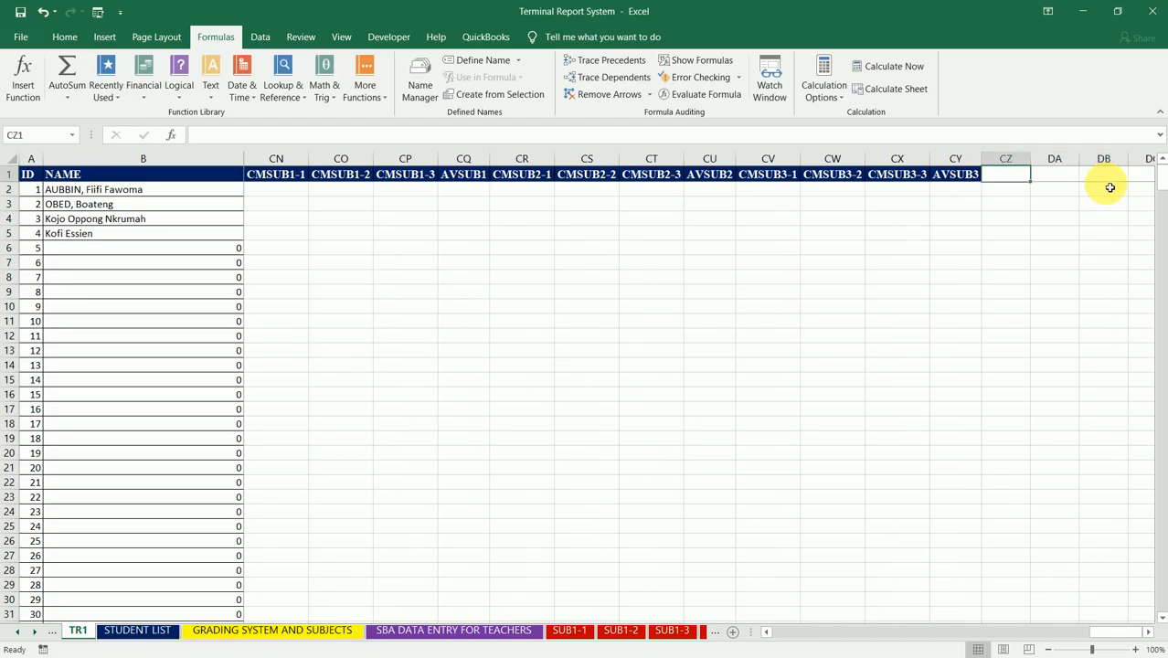
# Step: Enter the headers CMSUB4-1 in CZ1 and CMSUB4-2 in DA1, after the AVSUB3 column
pyautogui.write('CM')
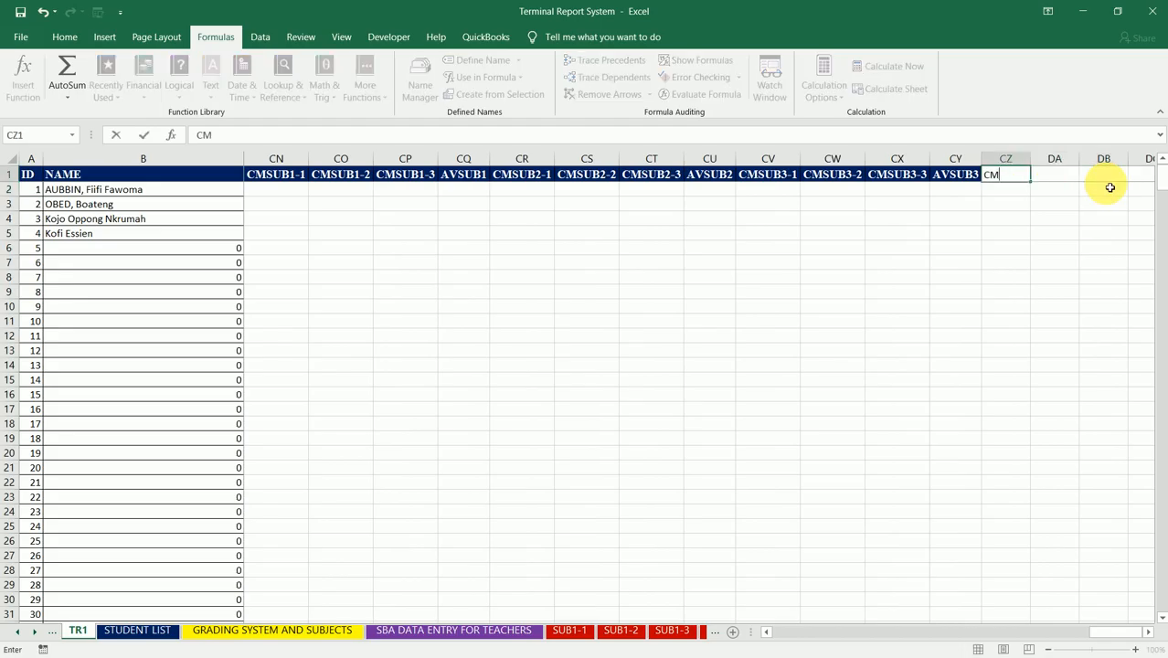
pyautogui.write('SUB4-1')
pyautogui.press('Tab')
pyautogui.write('CMSUB')
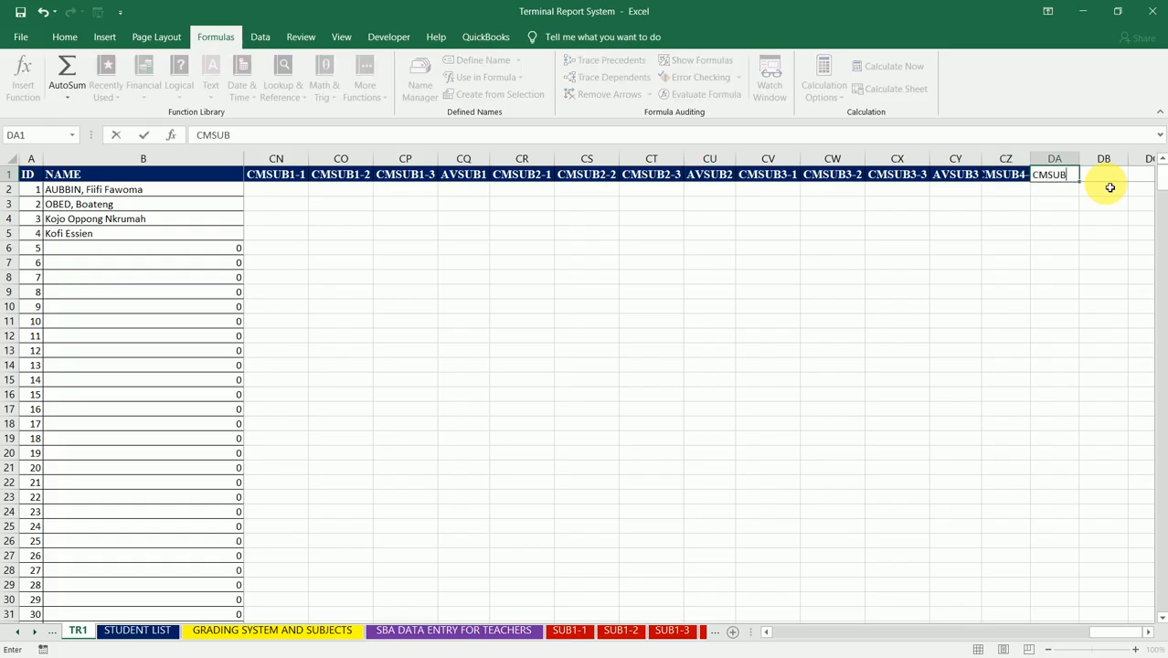
pyautogui.write('4-2')
pyautogui.press('Tab')
# Step: Enter the header CMSUB4-3 in DB1 and autofit columns CY through DB to their headers
pyautogui.write('CMSUB')
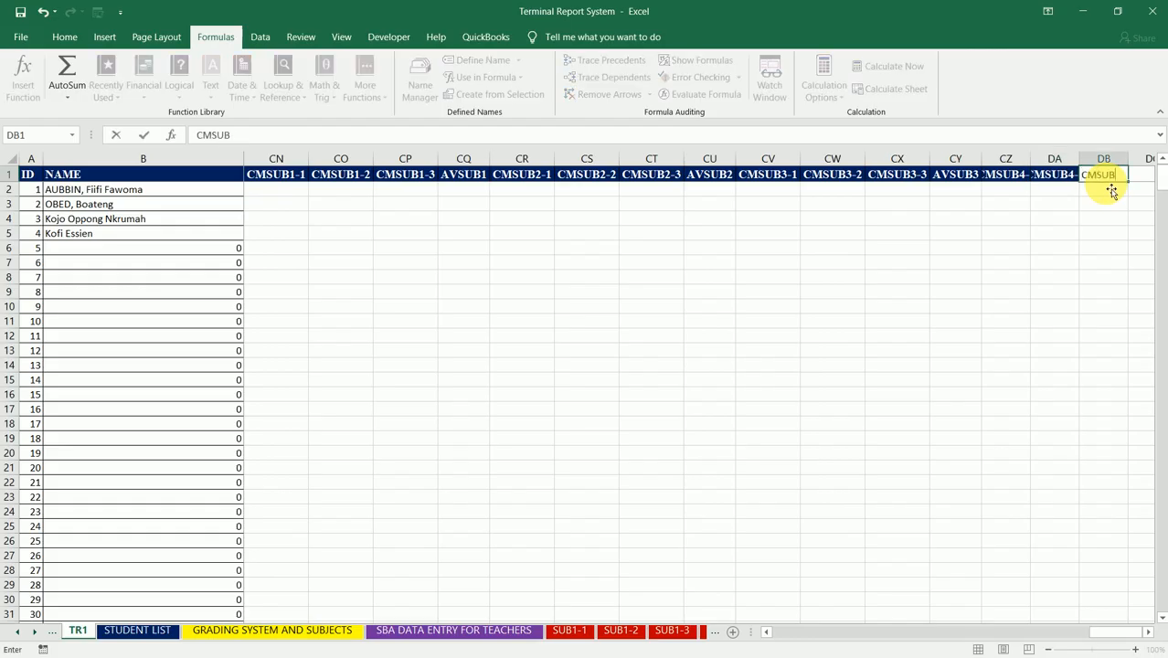
pyautogui.write('4-3')
pyautogui.press('Tab')
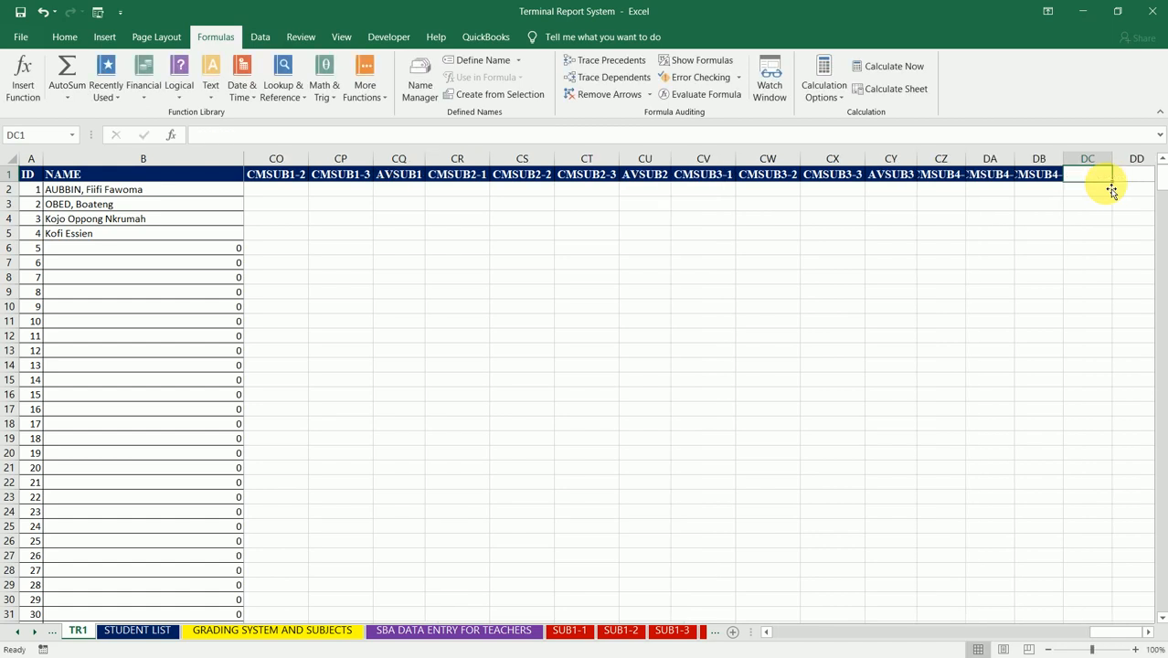
pyautogui.moveTo(889, 159); pyautogui.dragTo(1037, 157)
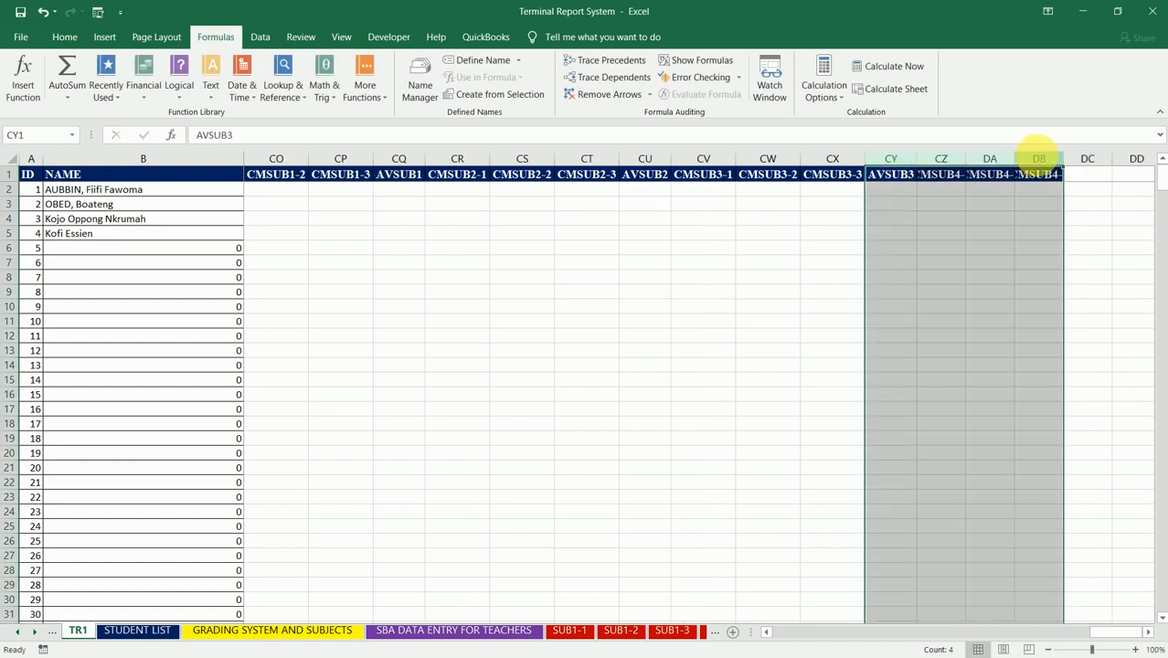
pyautogui.doubleClick(1014, 157)
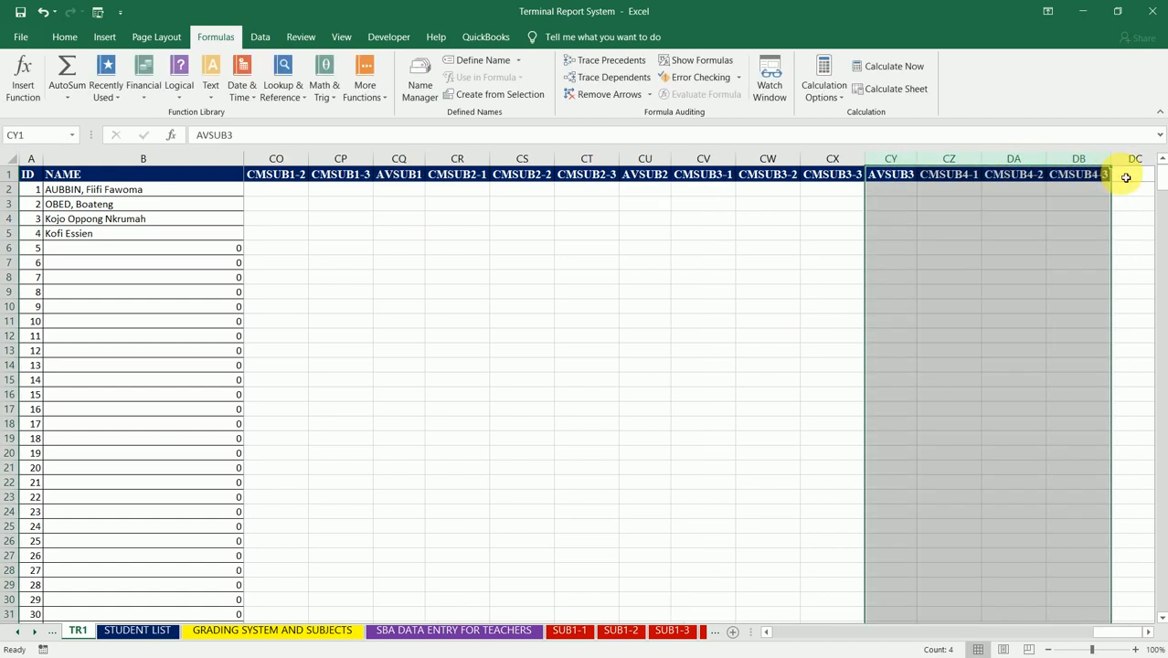
# Step: Enter the header AVSUB4 in DC1, beside the CMSUB4-3 column
pyautogui.click(1125, 177)
pyautogui.write('AVSUB')
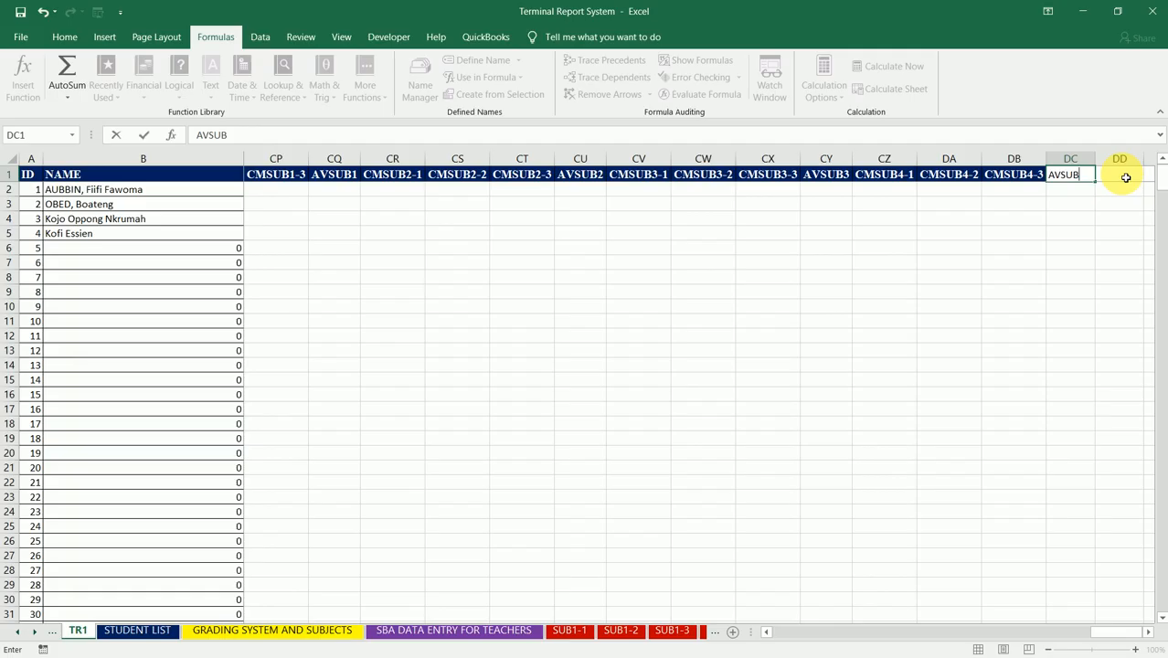
pyautogui.write('4')
pyautogui.click(1125, 177)
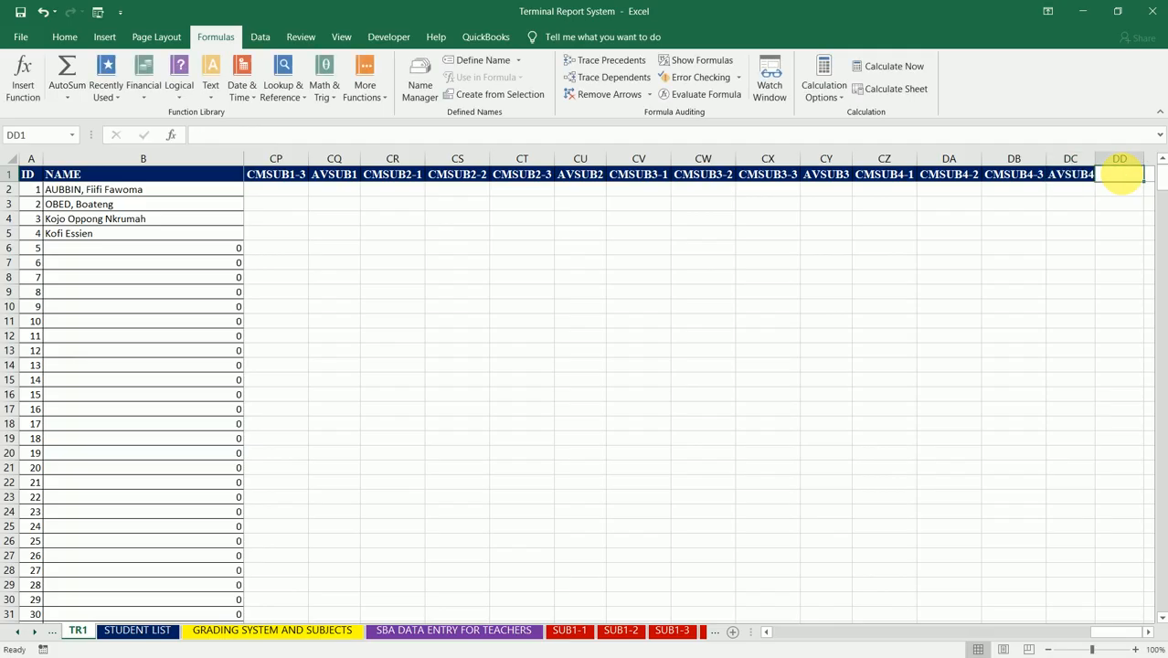
# Step: Enter the headers CMSUB5-1, CMSUB5-2 and CMSUB5-3 in DD1 through DF1, after the AVSUB4 column
pyautogui.write('CMSUB5')
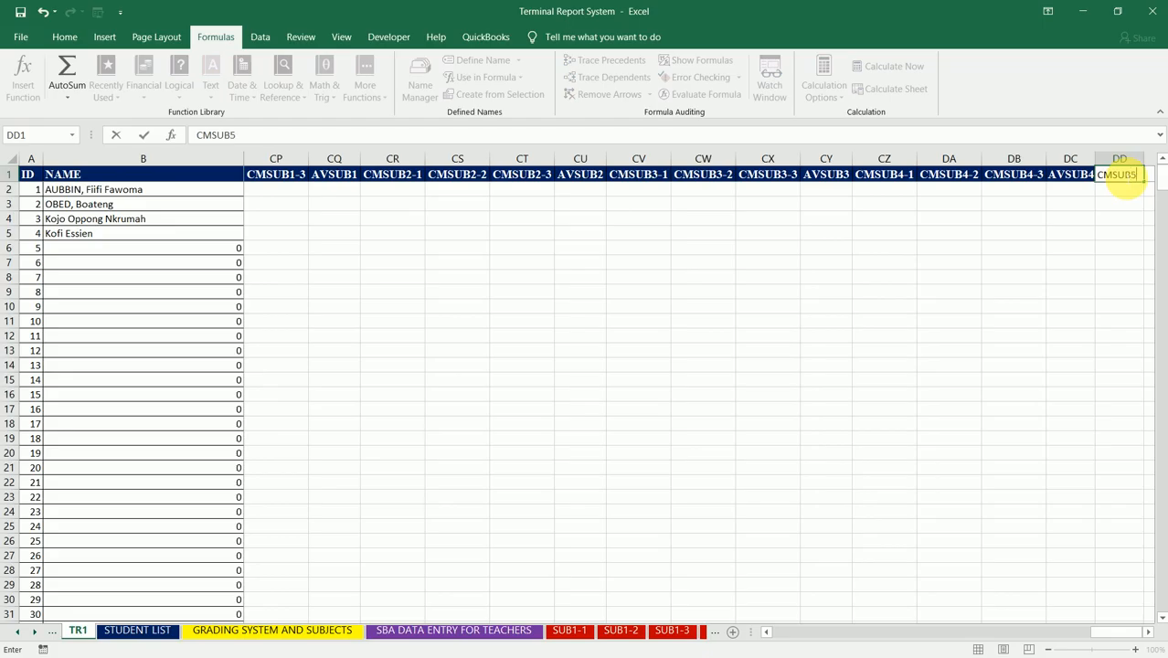
pyautogui.write('-1')
pyautogui.press('Tab')
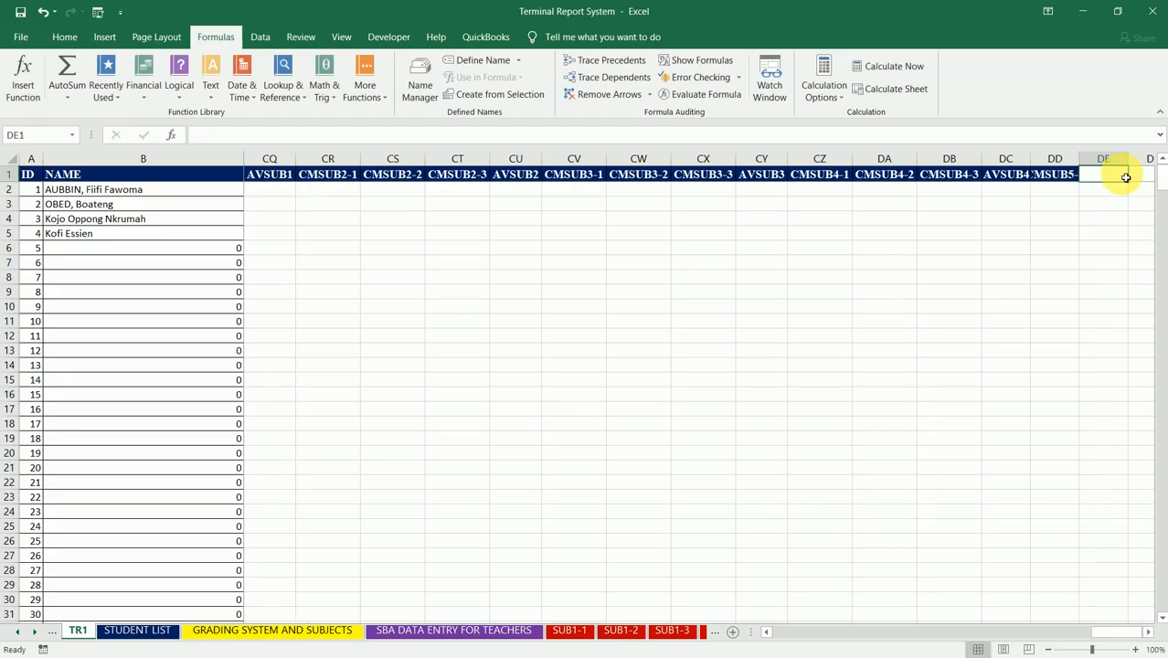
pyautogui.write('CMSUB')
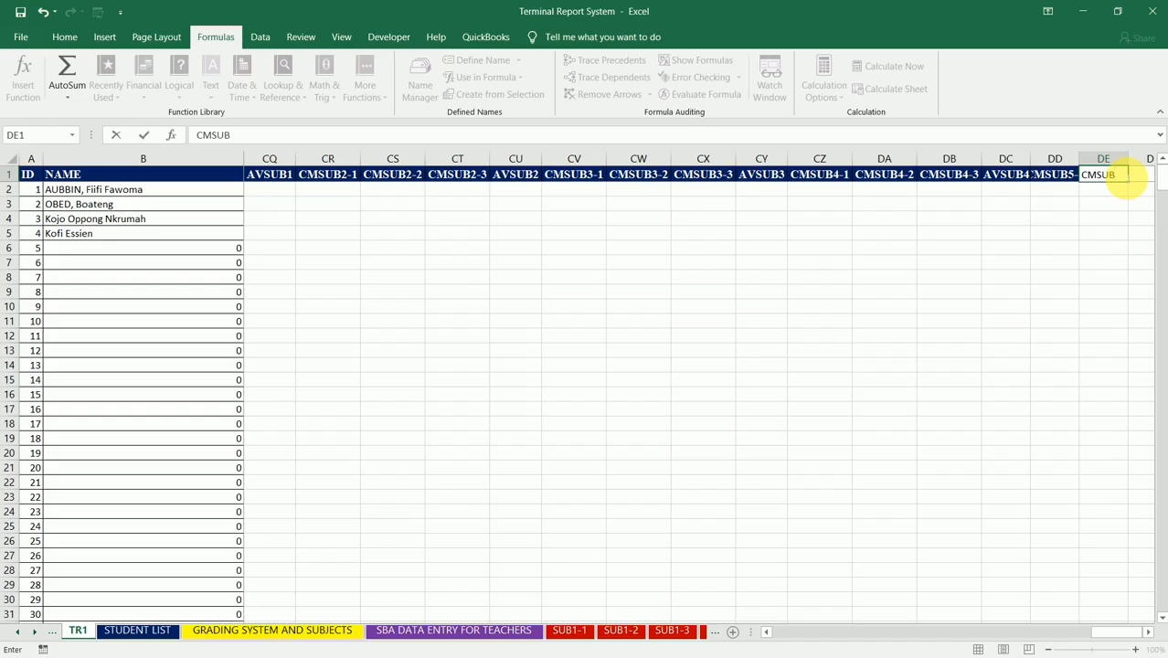
pyautogui.write('5-2')
pyautogui.press('Tab')
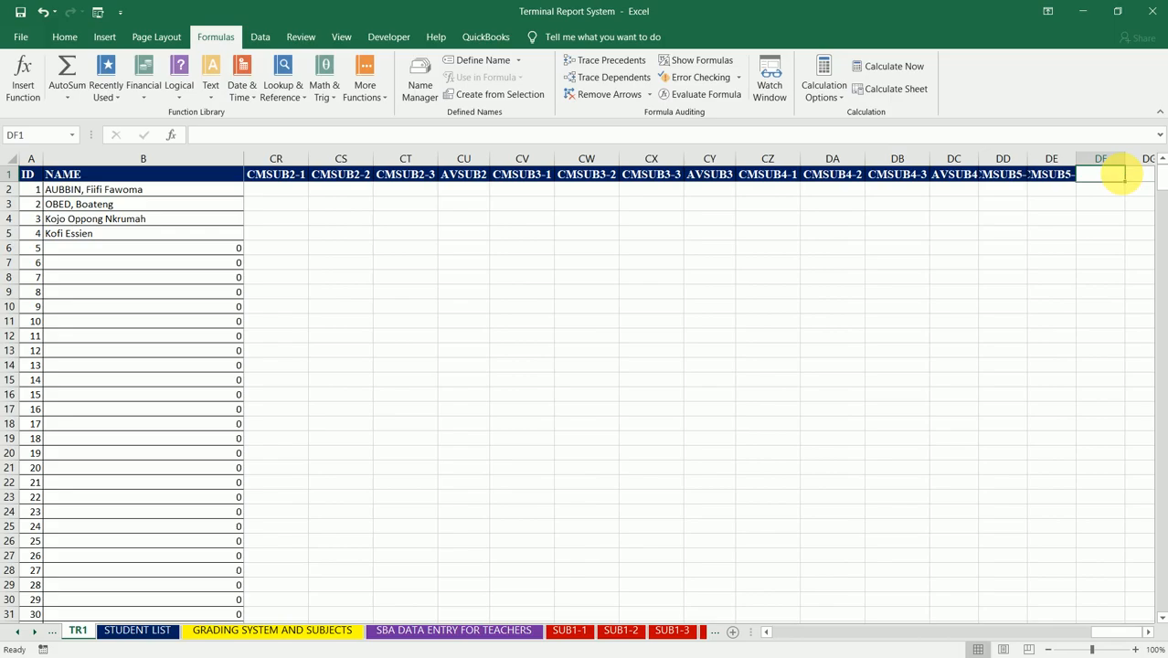
pyautogui.write('CMSUB')
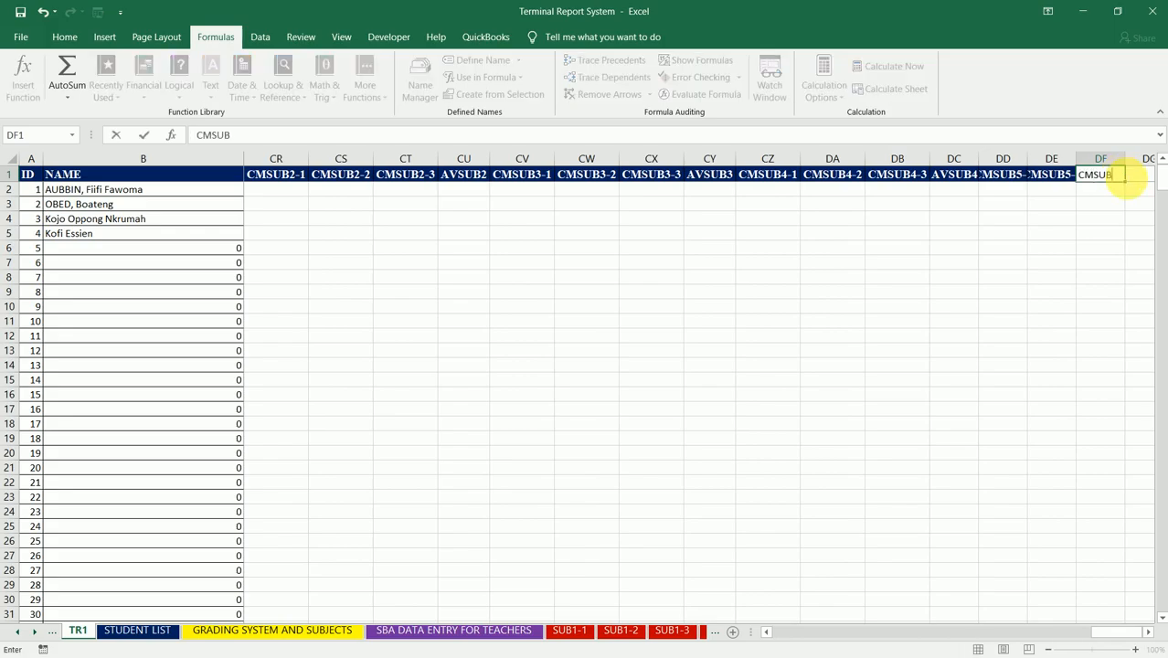
pyautogui.write('5-3')
pyautogui.press('Tab')
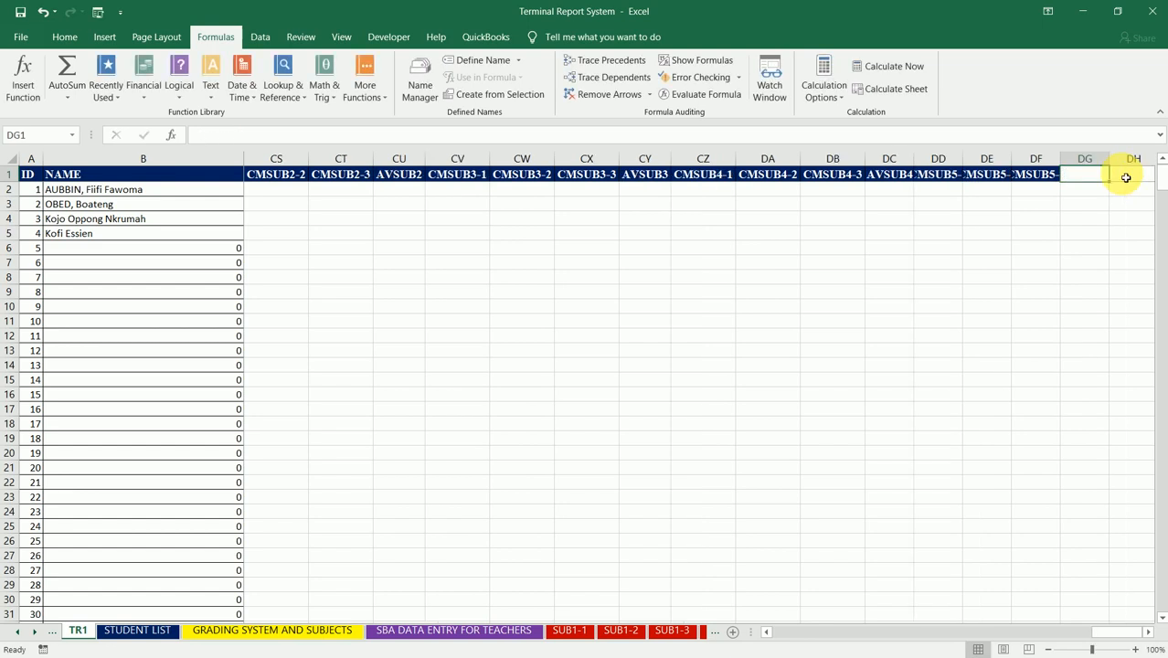
# Step: Enter the header AVSUB5 in DG1 and autofit columns DC through DG to their headers
pyautogui.write('AVSUB')
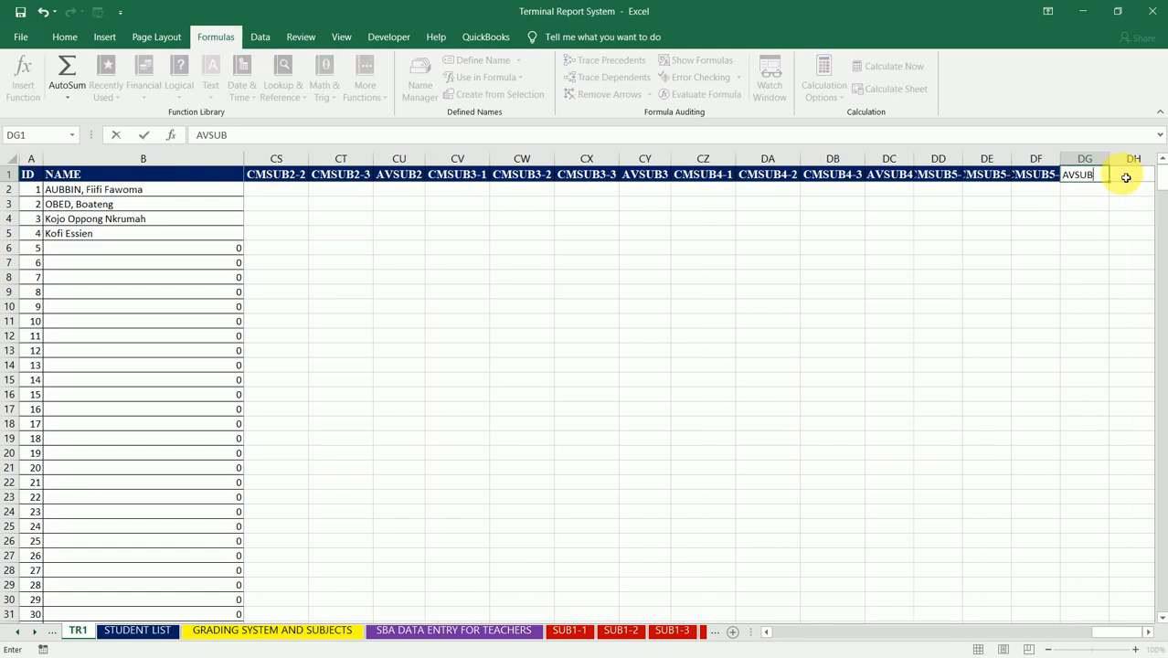
pyautogui.write('5')
pyautogui.click(1126, 177)
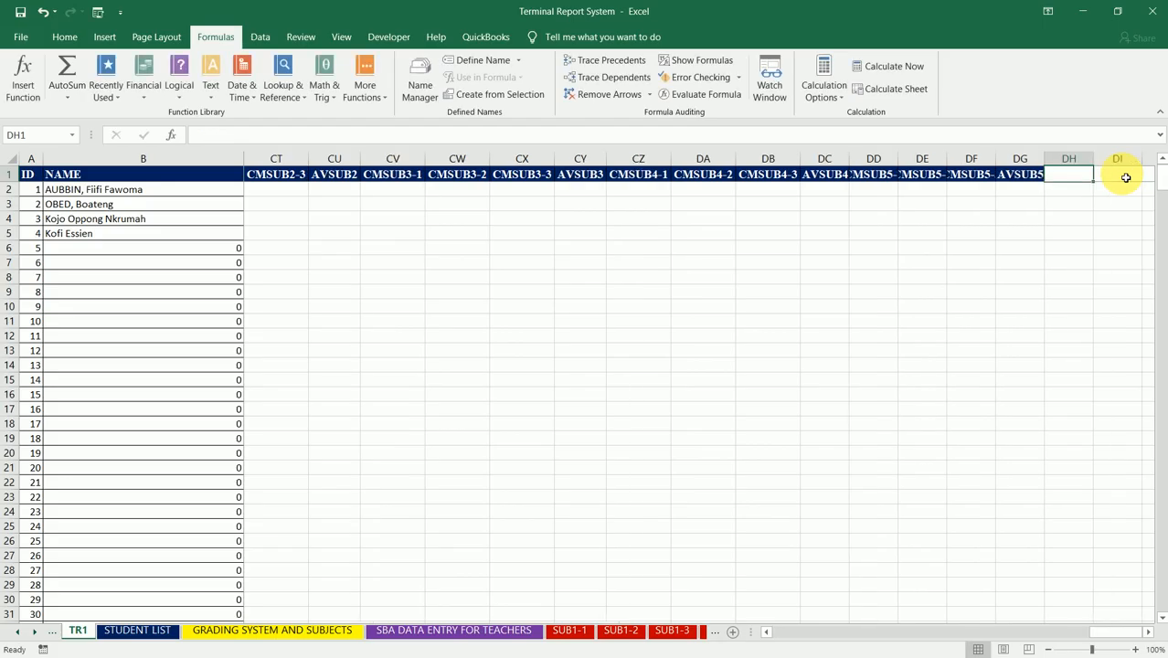
pyautogui.moveTo(825, 157); pyautogui.dragTo(1017, 153)
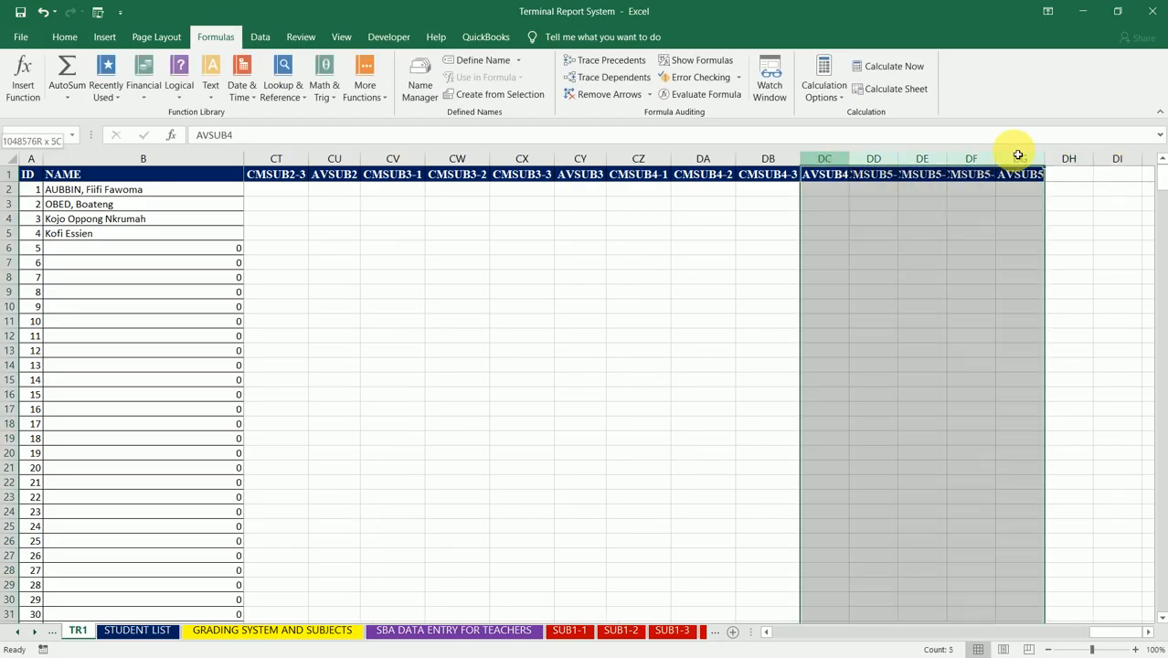
pyautogui.doubleClick(995, 162)
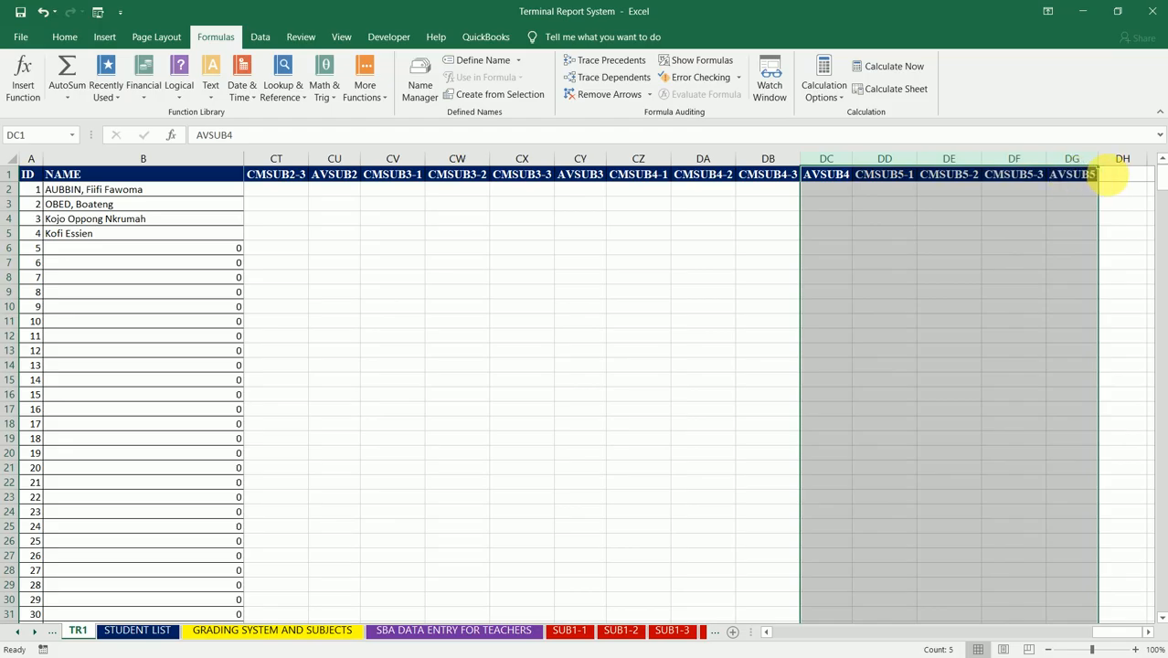
# Step: Enter the header CMSUB6-1 in DH1, beside the AVSUB5 column
pyautogui.click(1111, 178)
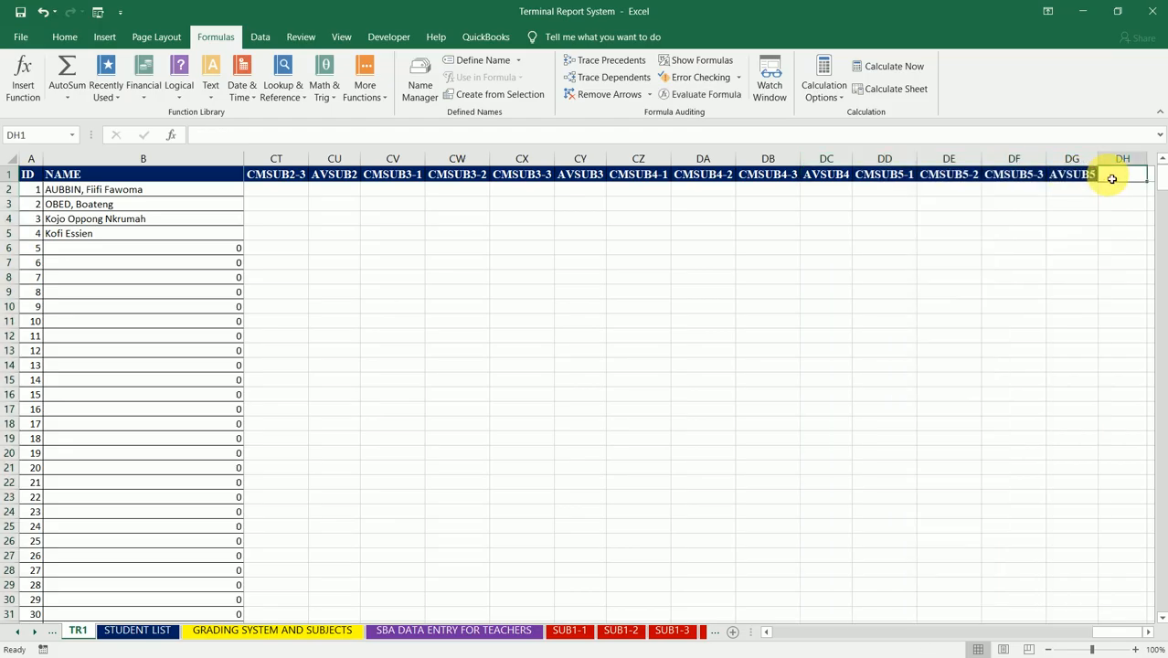
pyautogui.write('CMSUB')
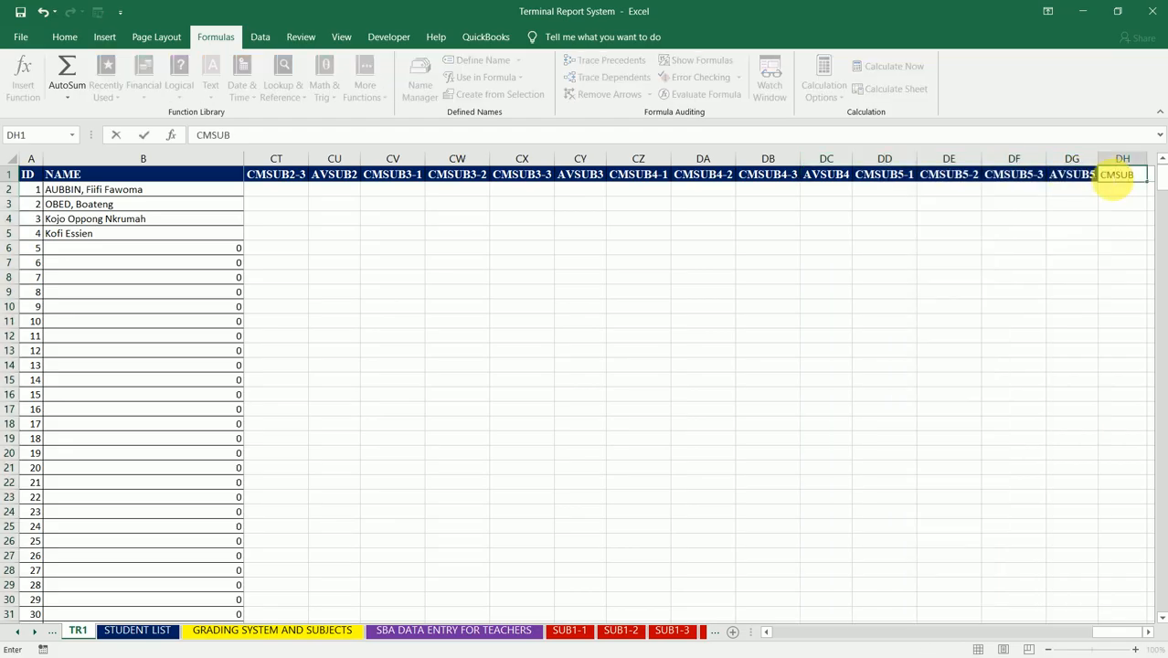
pyautogui.write('6-1')
pyautogui.press('Tab')
pyautogui.write('CM')
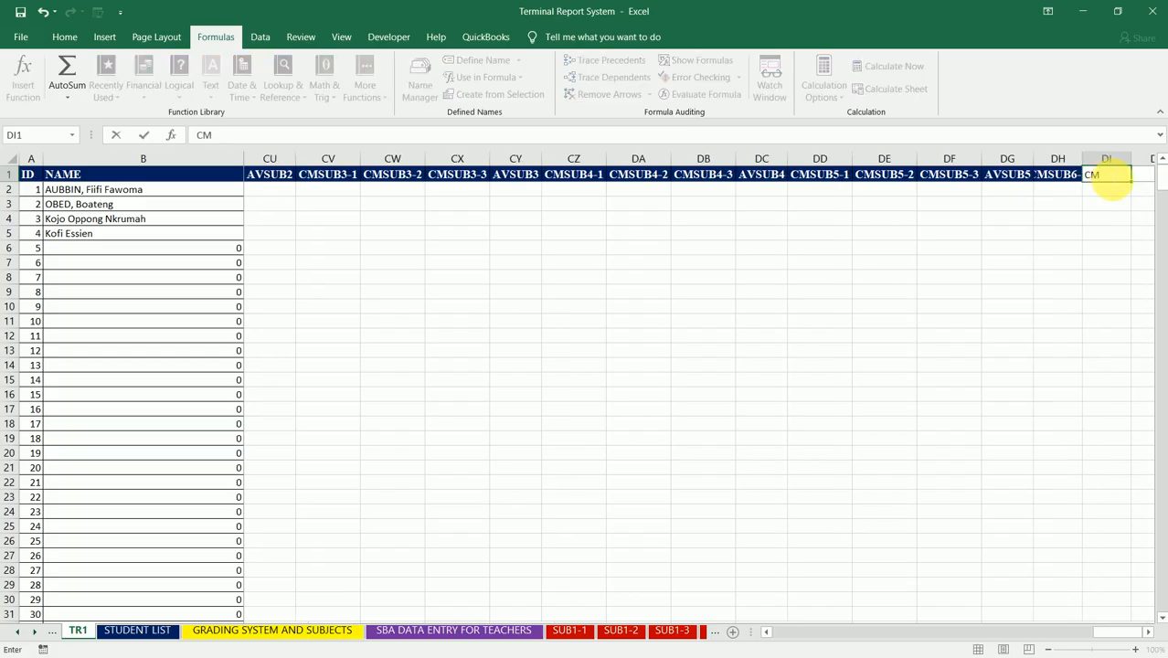
pyautogui.press('Escape')
# Step: Fill the CMSUB6-1 header across to DJ1 as a series up to CMSUB6-3 and autofit columns DH through DJ
pyautogui.click(1064, 184)
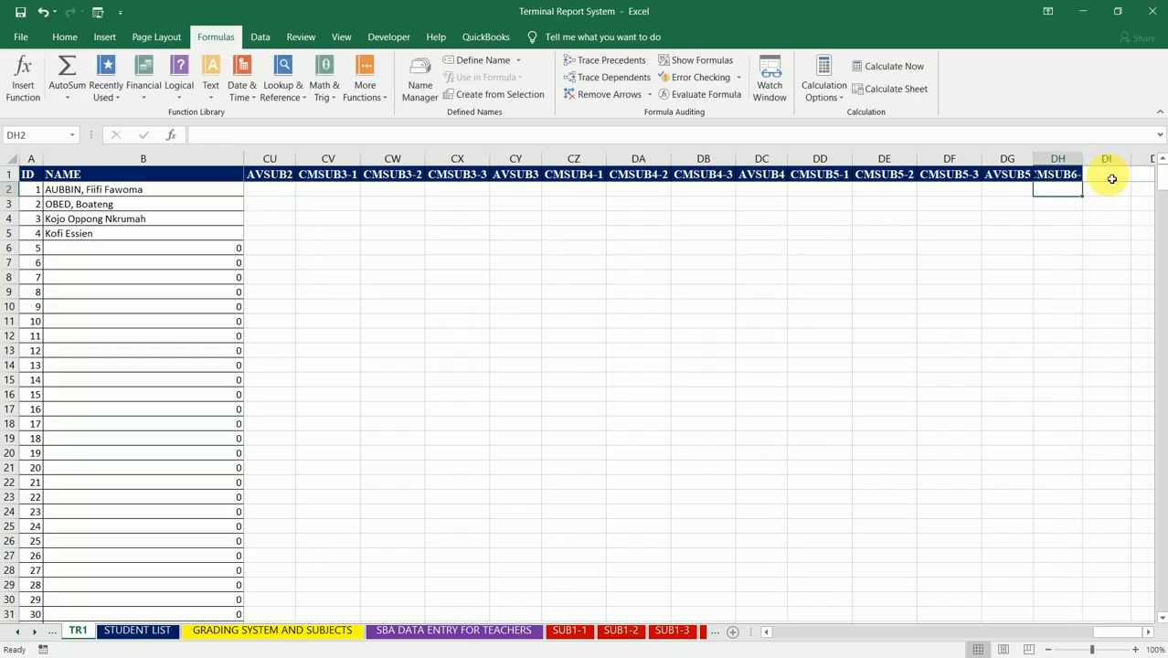
pyautogui.click(1060, 176)
pyautogui.moveTo(1081, 181); pyautogui.dragTo(1008, 190)
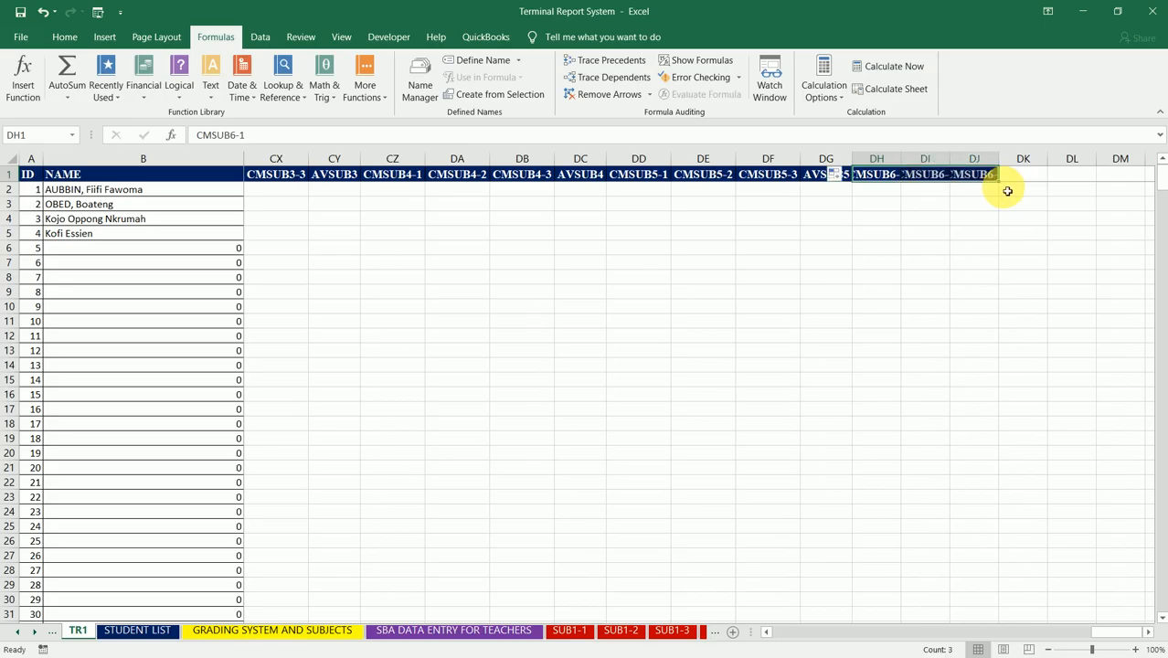
pyautogui.click(859, 159)
pyautogui.moveTo(966, 158); pyautogui.dragTo(965, 159)
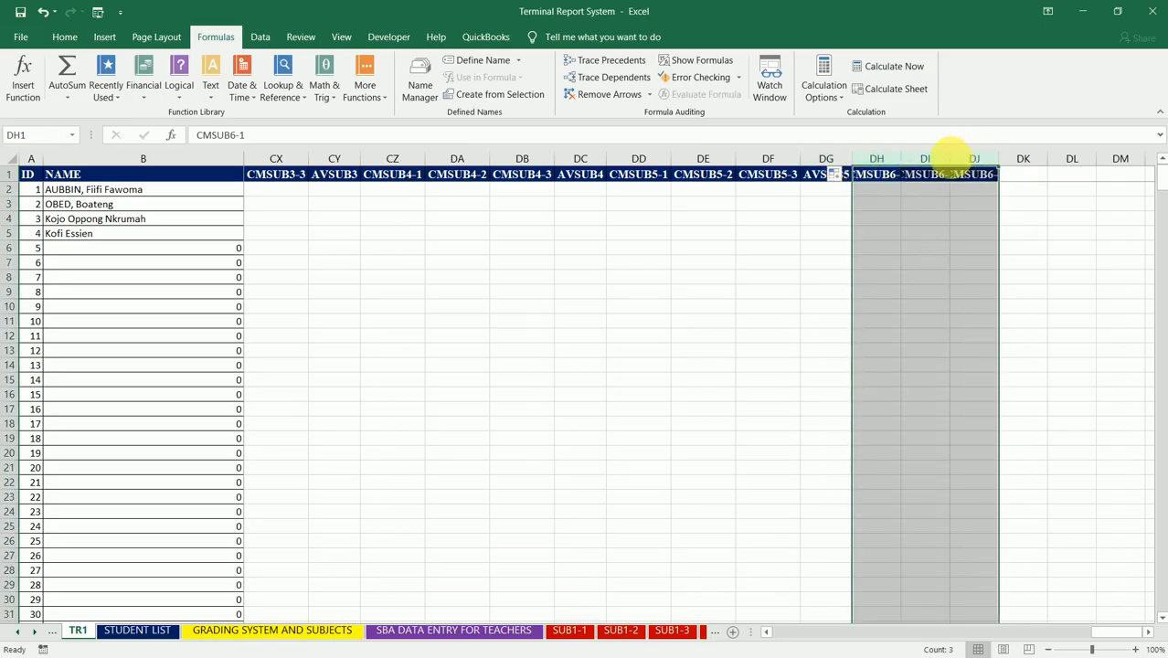
pyautogui.doubleClick(951, 159)
# Step: Enter the header AVSUB6 in DK1 and autofit column DK to it
pyautogui.click(1063, 182)
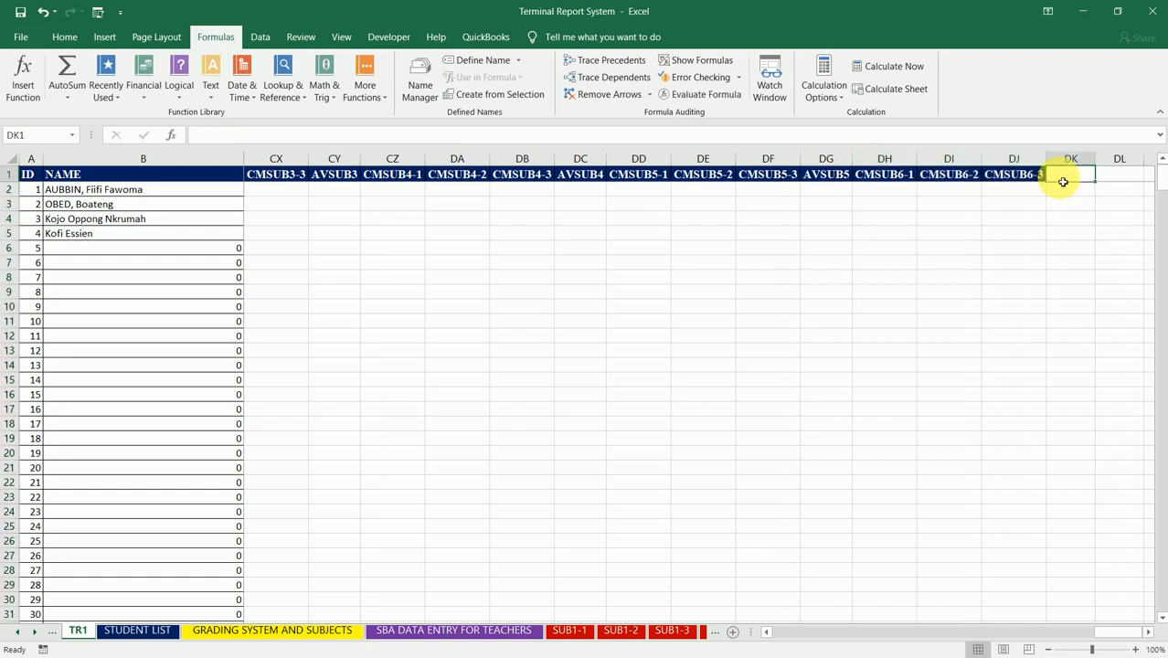
pyautogui.write('AVSUB')
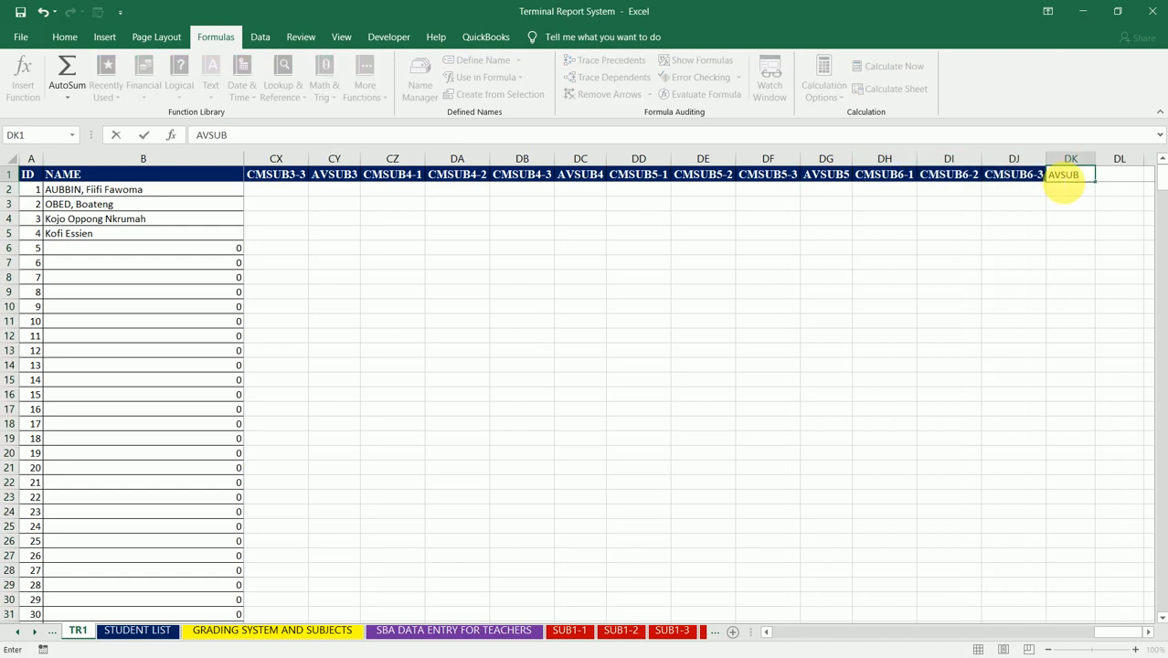
pyautogui.write('6')
pyautogui.press('Tab')
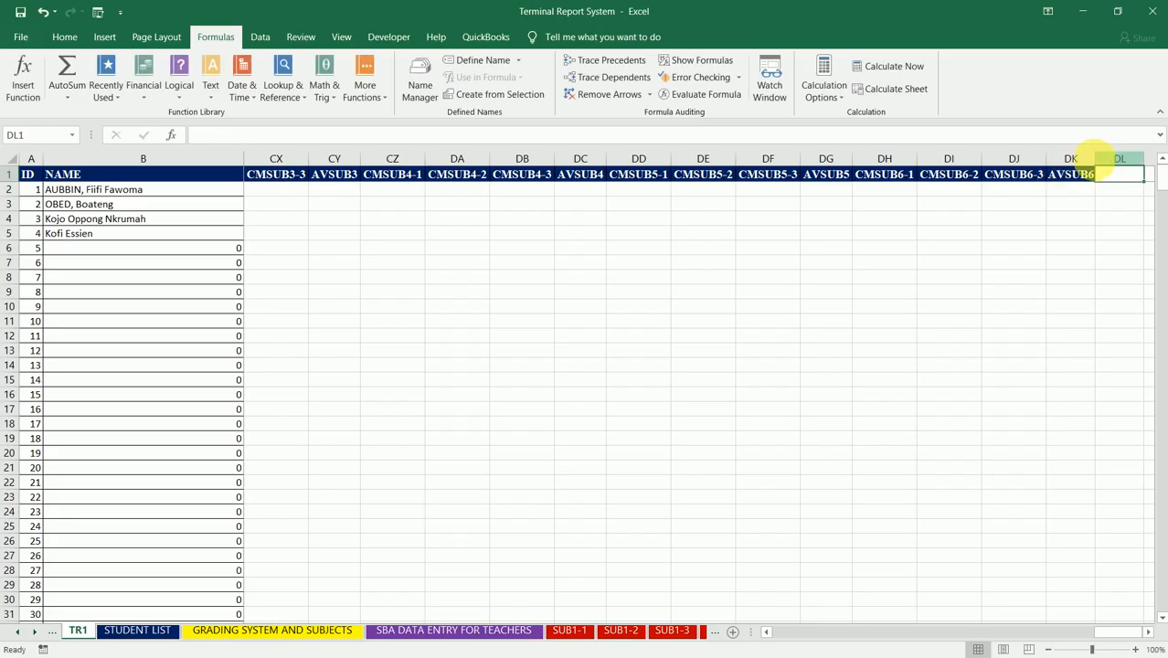
pyautogui.doubleClick(1096, 159)
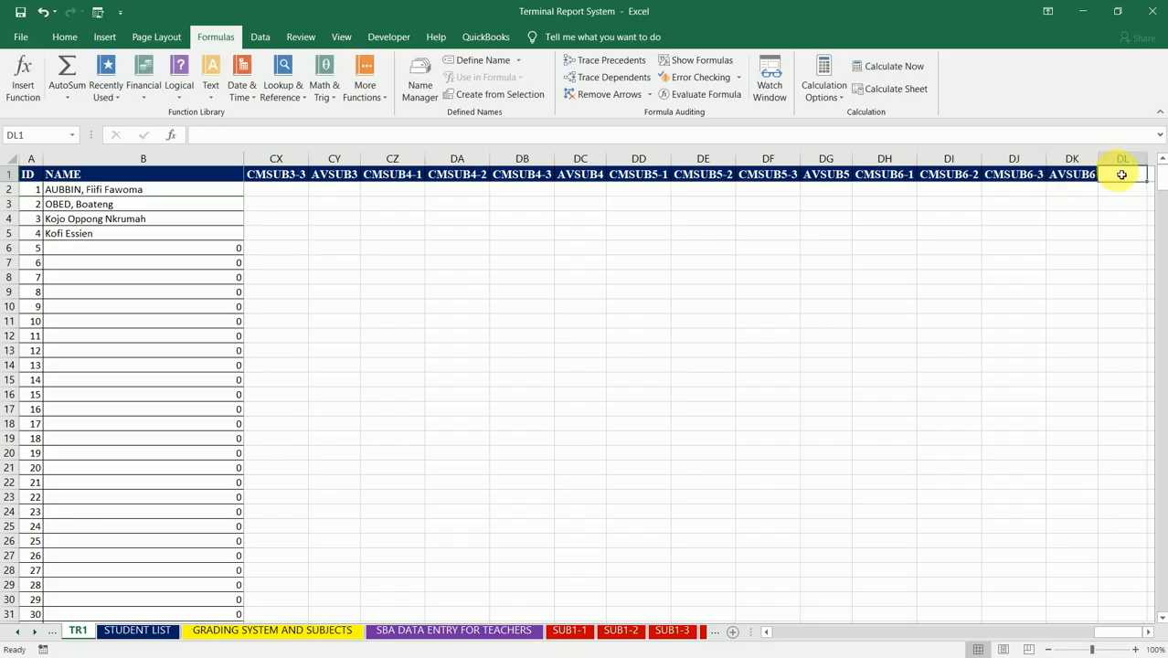
# Step: Enter the header CMSUB7-1 in DL1, beside the AVSUB6 column
pyautogui.write('CMS')
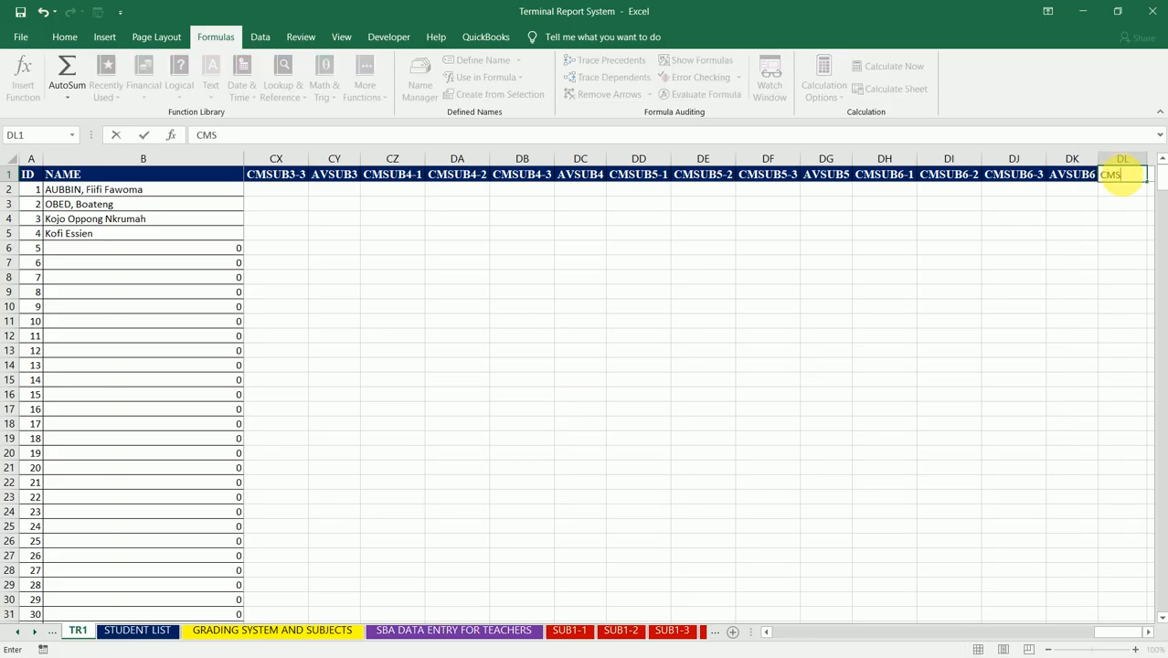
pyautogui.write('UB7-1')
pyautogui.press('Return')
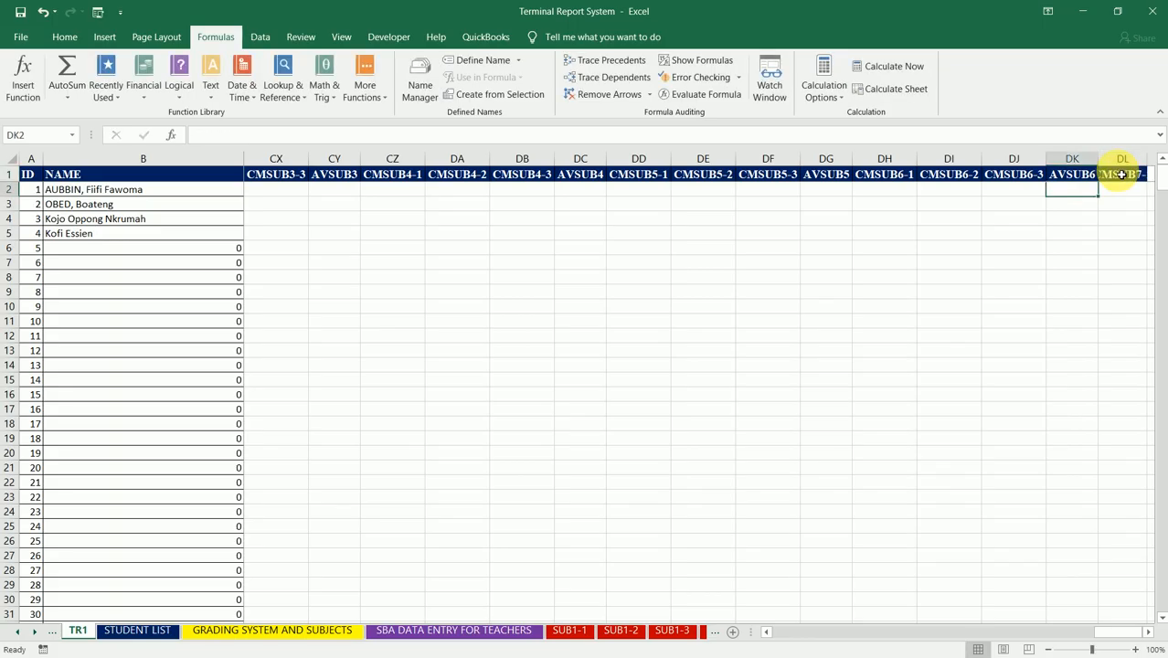
# Step: Fill the CMSUB7-1 header across to DN1 as a series up to CMSUB7-3 and autofit columns DL through DN
pyautogui.press('Right')
pyautogui.press('Right')
pyautogui.press('Right')
pyautogui.press('Right')
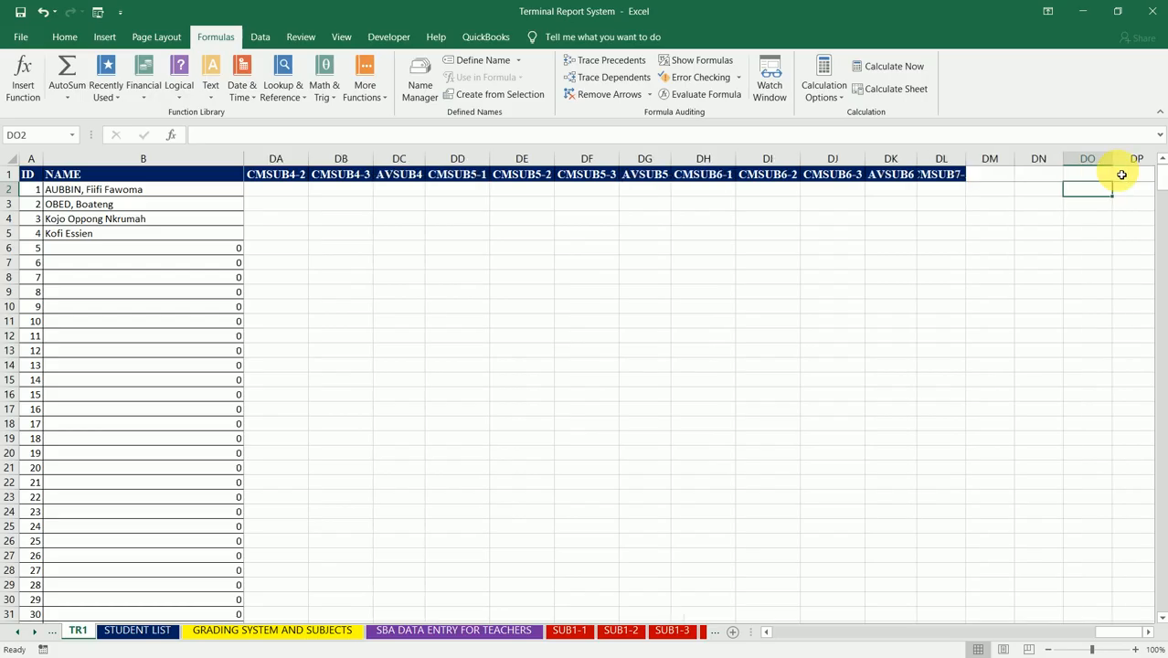
pyautogui.click(957, 179)
pyautogui.moveTo(957, 179); pyautogui.dragTo(1041, 187)
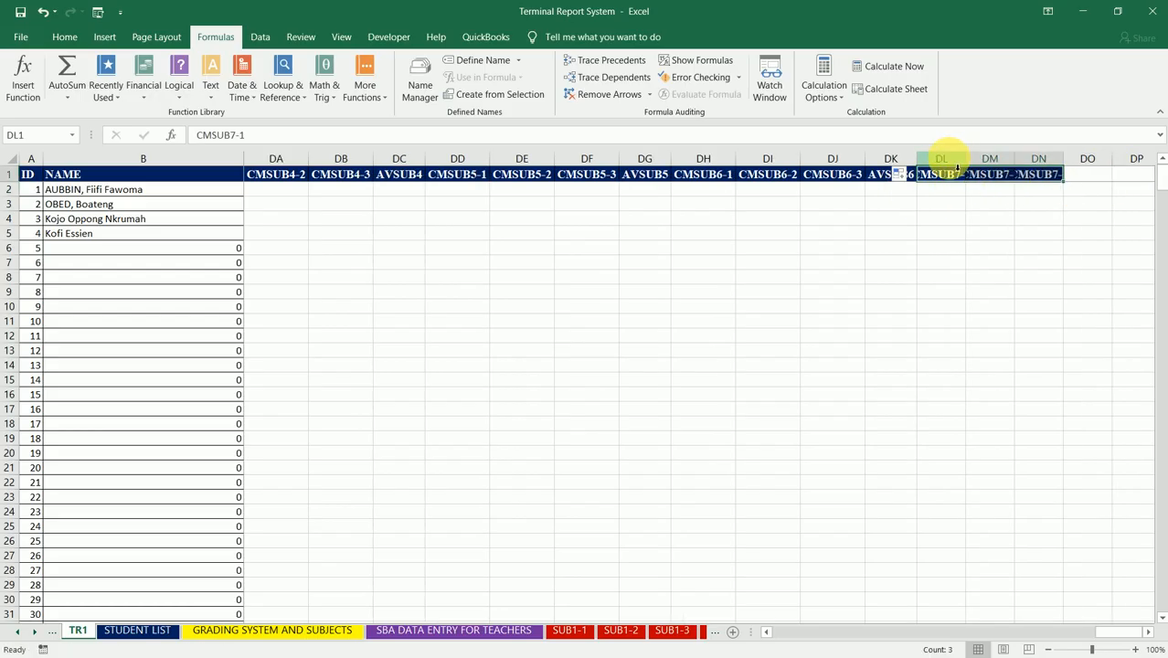
pyautogui.moveTo(955, 158); pyautogui.dragTo(1043, 155)
pyautogui.doubleClick(1063, 161)
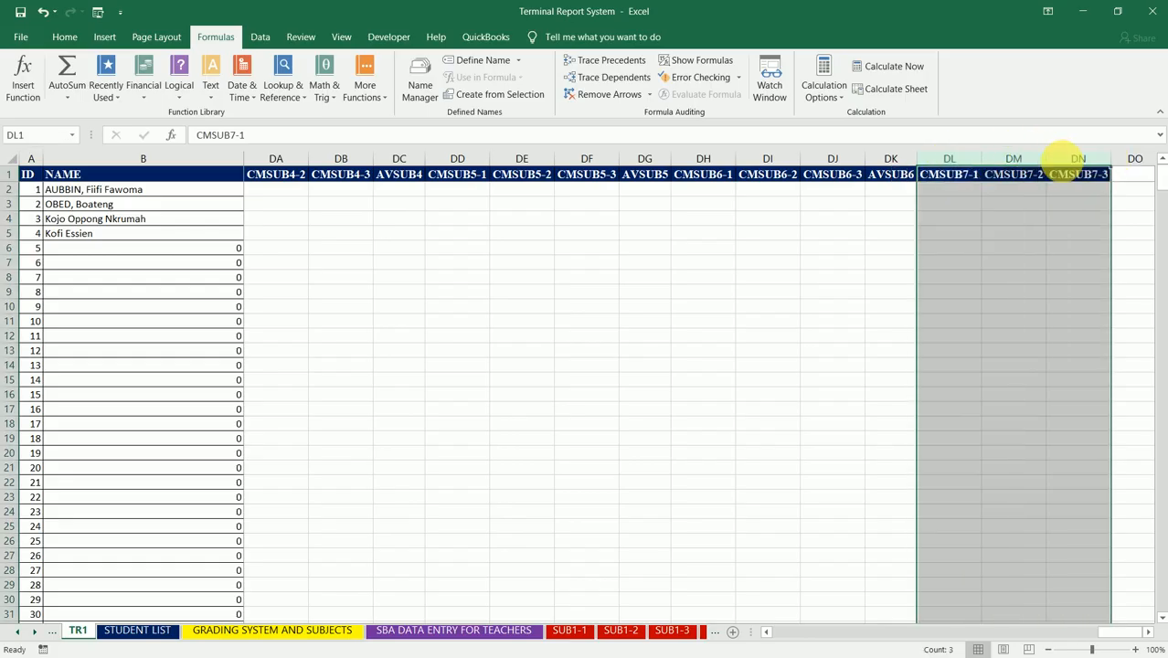
# Step: Enter the header AVSUB7 in DO1 and autofit column DO to it
pyautogui.click(1129, 179)
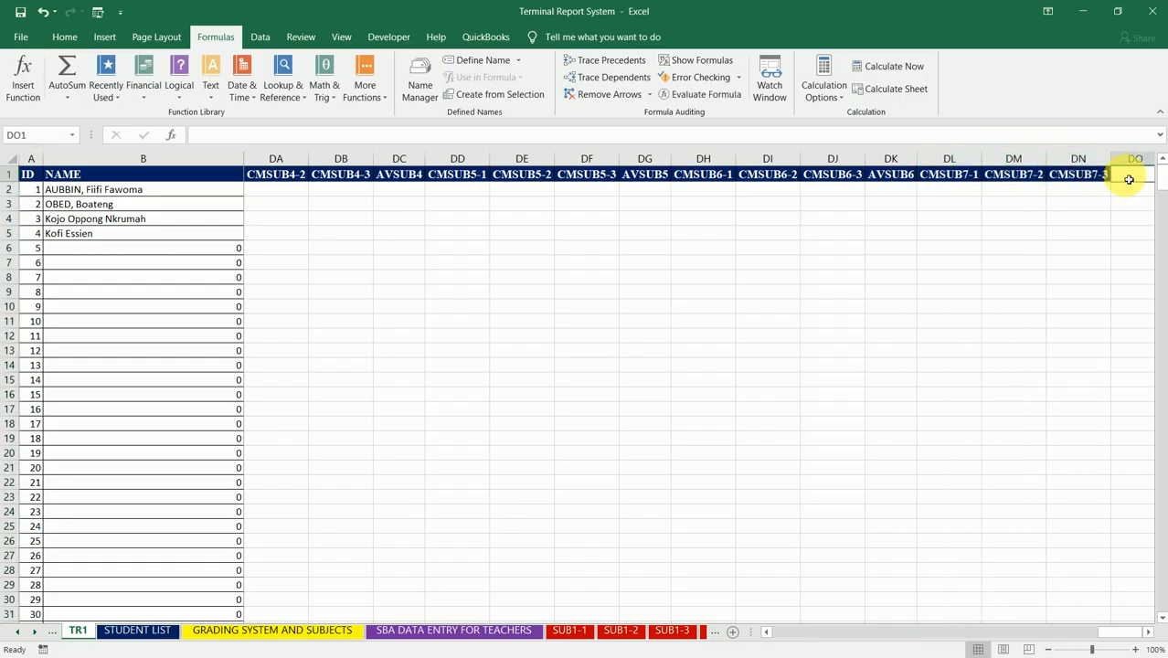
pyautogui.write('AVSUB')
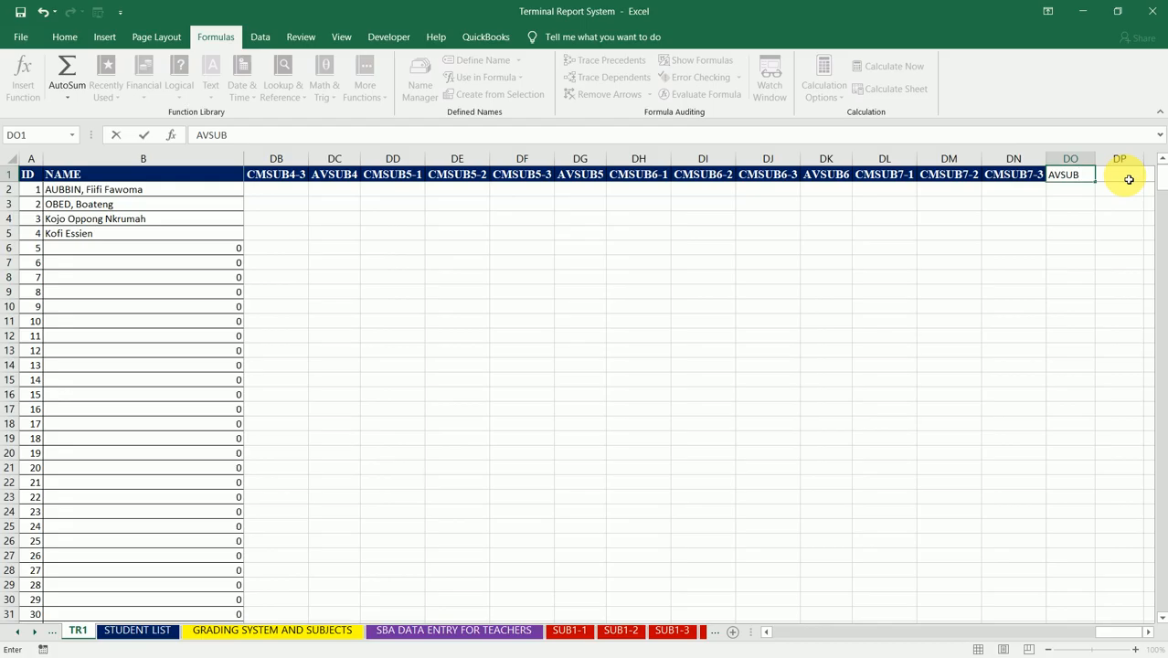
pyautogui.write('7')
pyautogui.click(1129, 179)
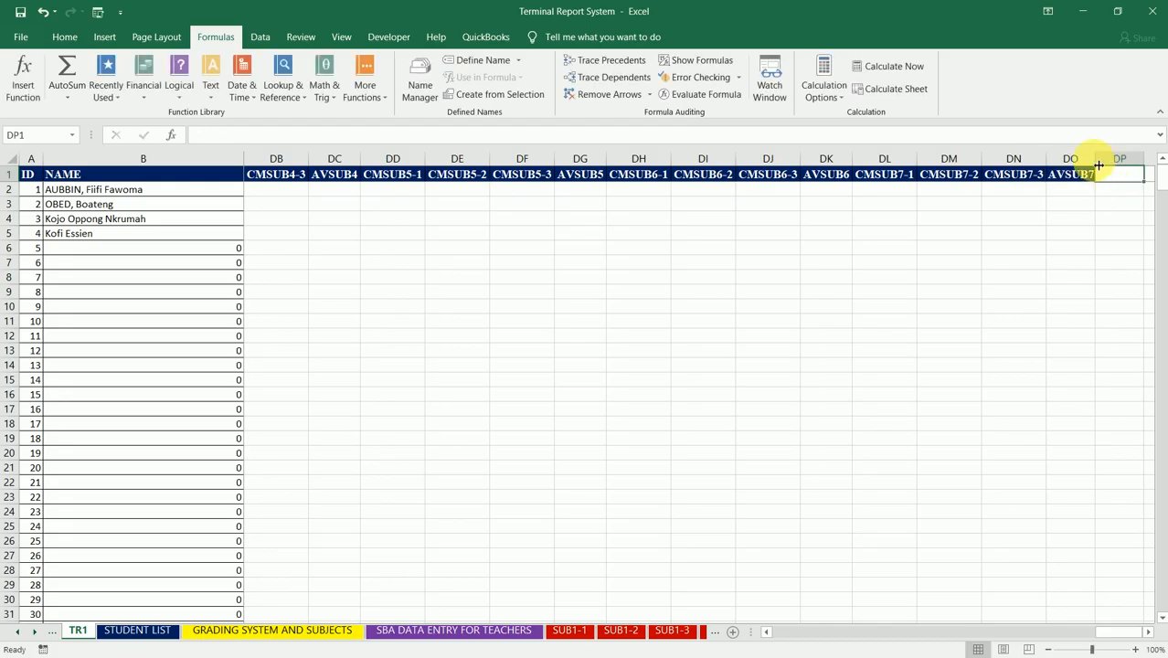
pyautogui.doubleClick(1098, 165)
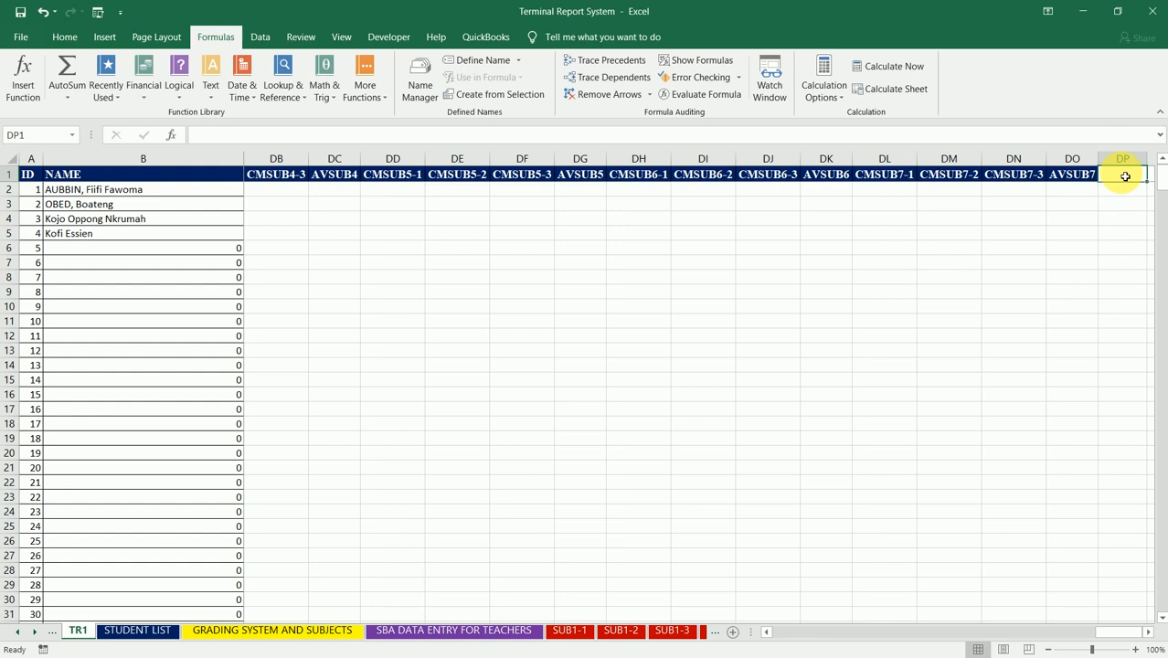
# Step: Enter the header CMSUB8-1 in DP1, after the AVSUB7 column, and autofit column DP
pyautogui.write('CMSU')
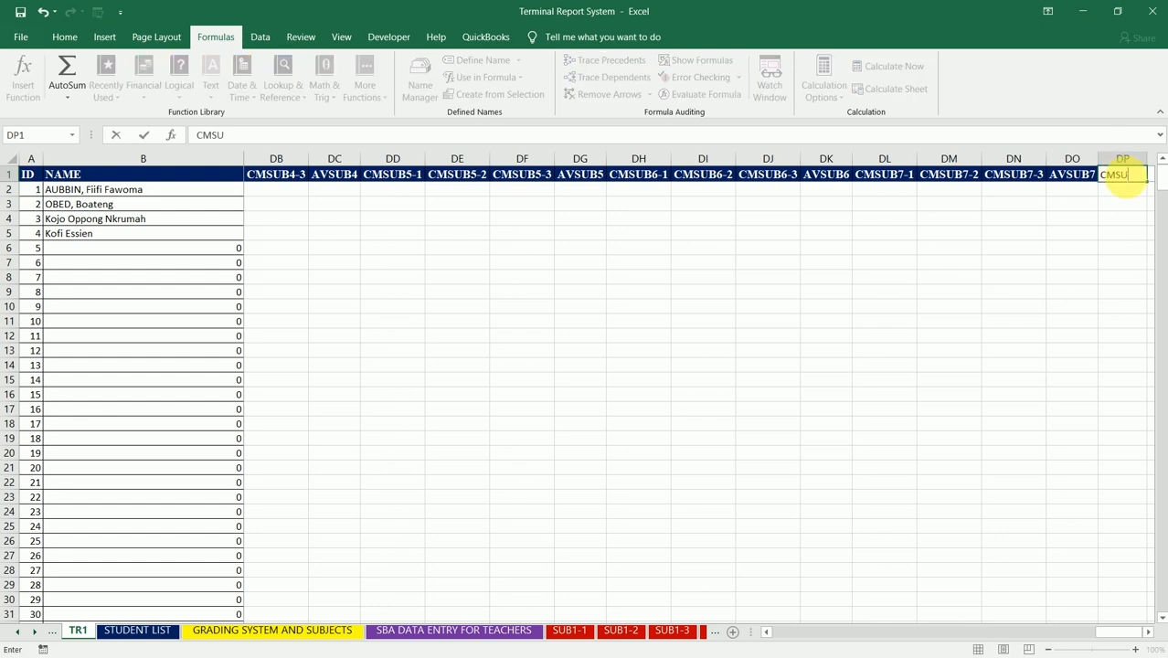
pyautogui.write('B8-1')
pyautogui.press('Return')
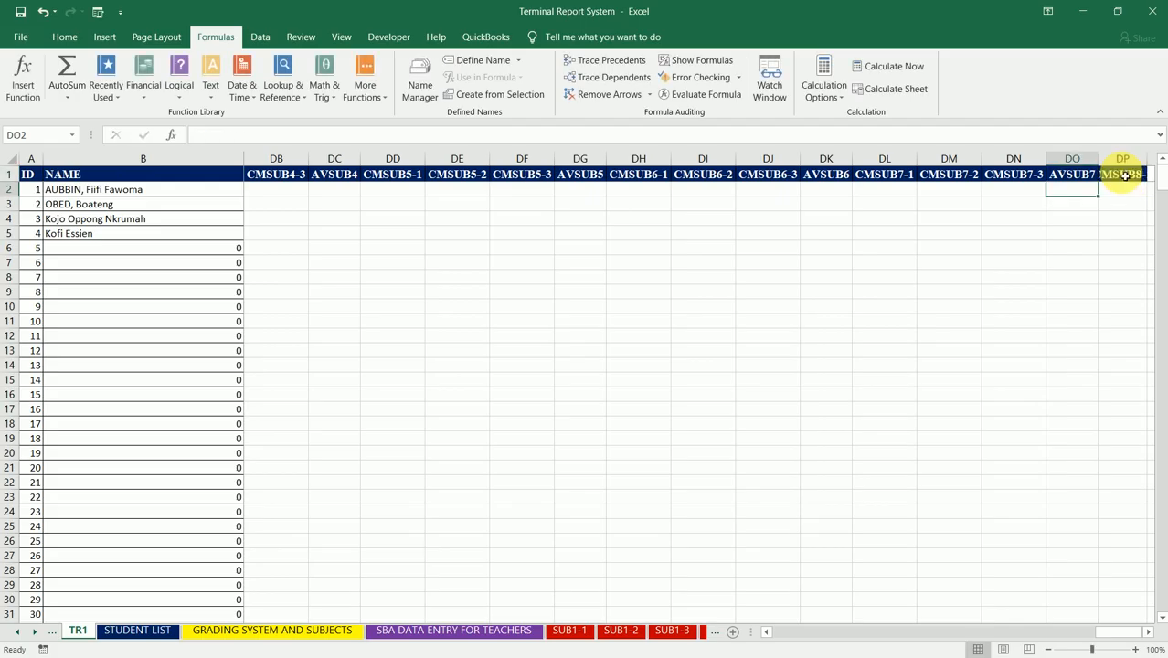
pyautogui.doubleClick(1147, 160)
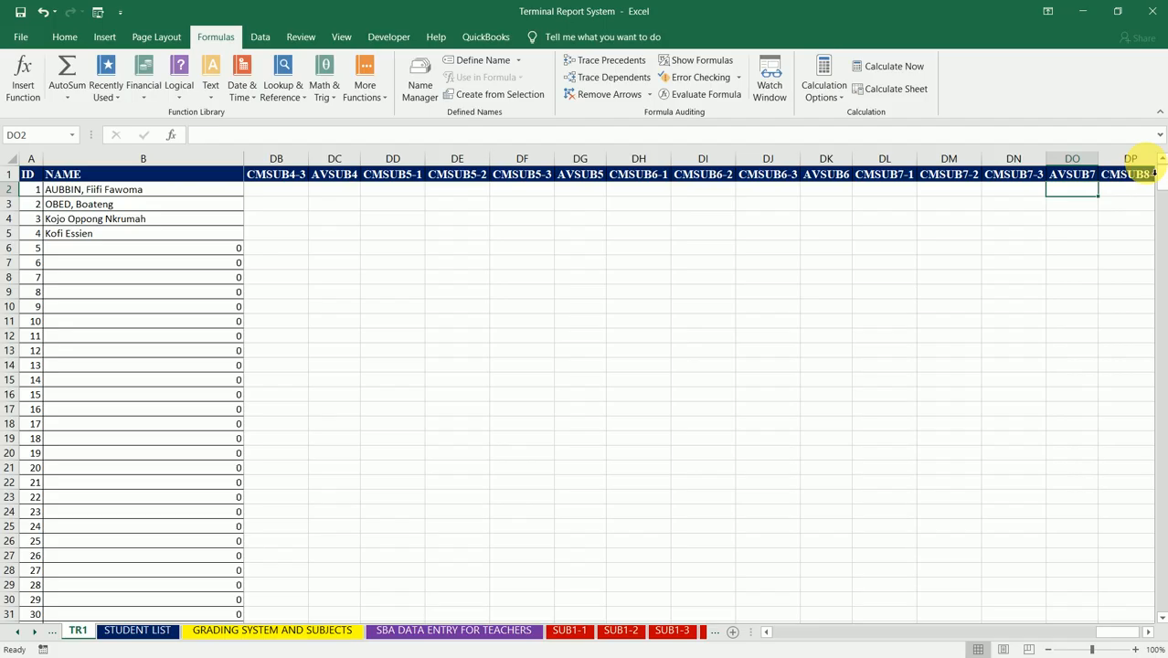
# Step: Fill the CMSUB8-1 header across to DR1 as a series up to CMSUB8-3 and autofit columns DP through DR
pyautogui.press('Right')
pyautogui.press('Right')
pyautogui.press('Right')
pyautogui.press('Right')
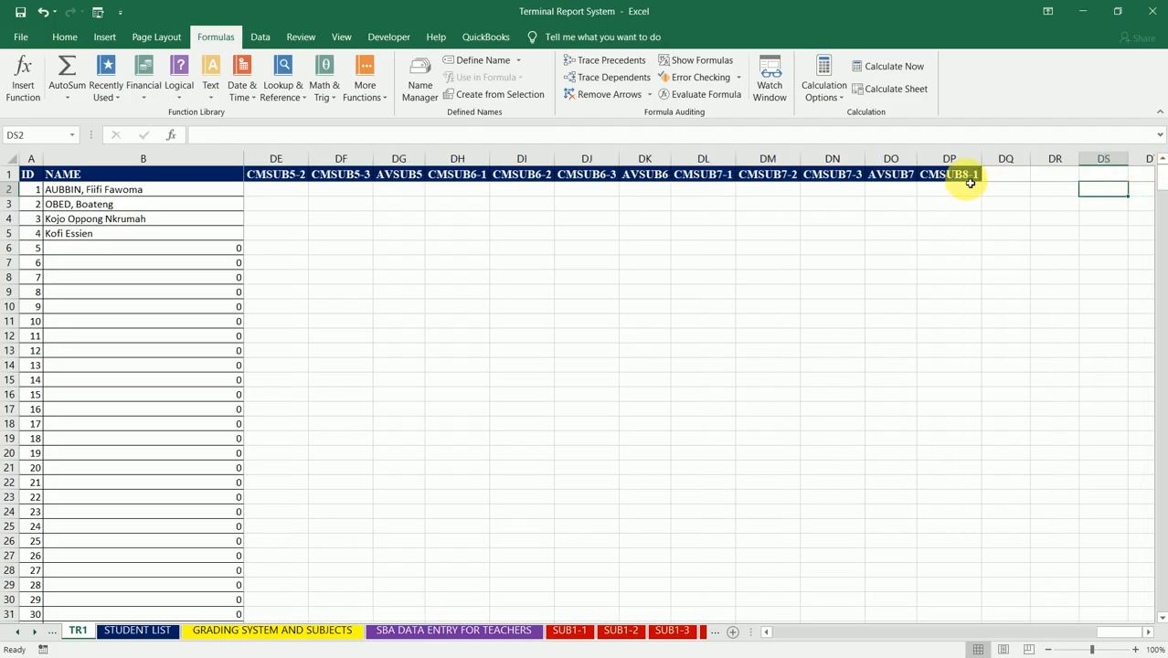
pyautogui.click(970, 179)
pyautogui.moveTo(981, 182); pyautogui.dragTo(1068, 188)
pyautogui.moveTo(959, 160); pyautogui.dragTo(1062, 151)
pyautogui.doubleClick(1078, 157)
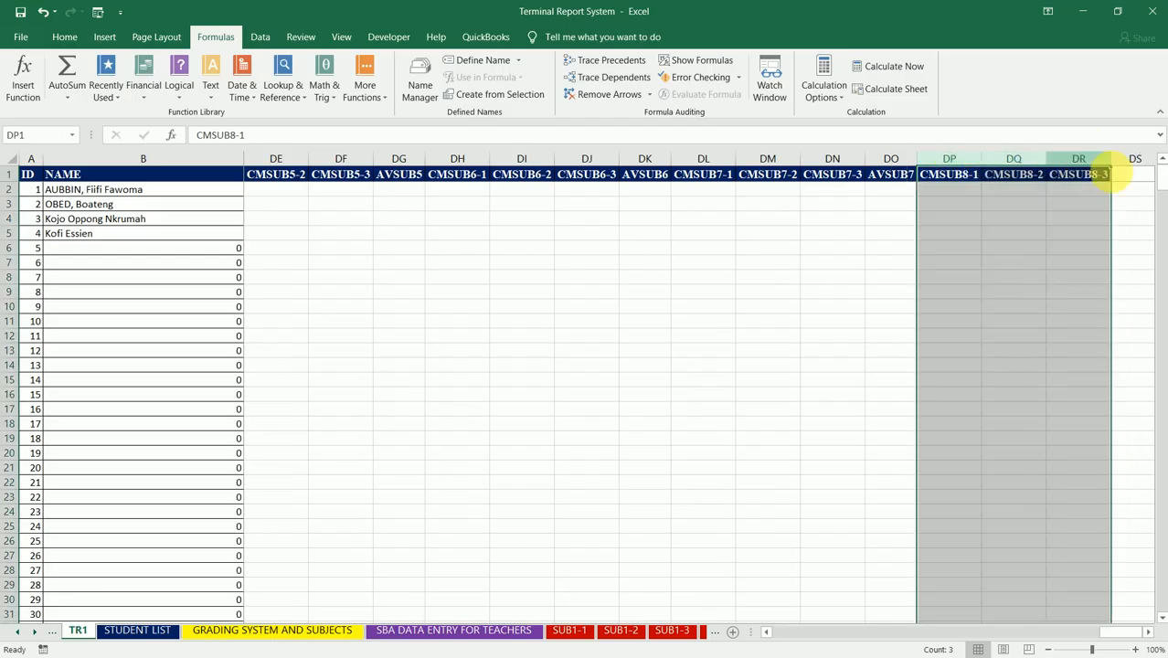
pyautogui.click(1134, 179)
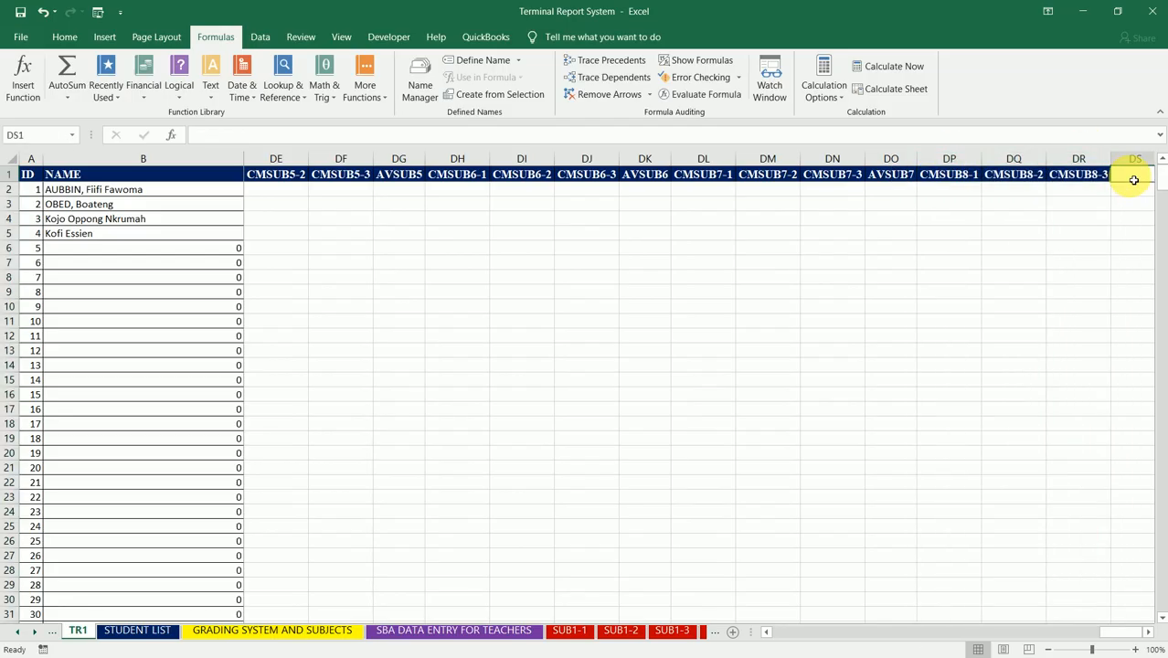
# Step: Enter the header AVSUB8 in DS1 and autofit column DS to it
pyautogui.write('AVSUB')
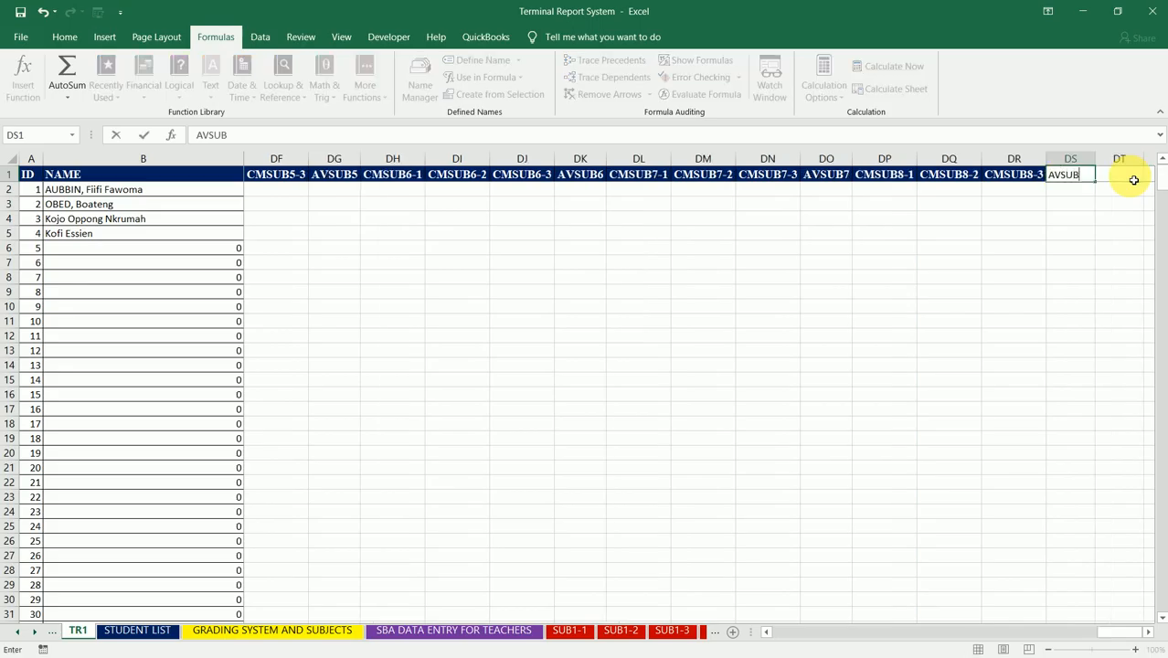
pyautogui.write('8')
pyautogui.press('Tab')
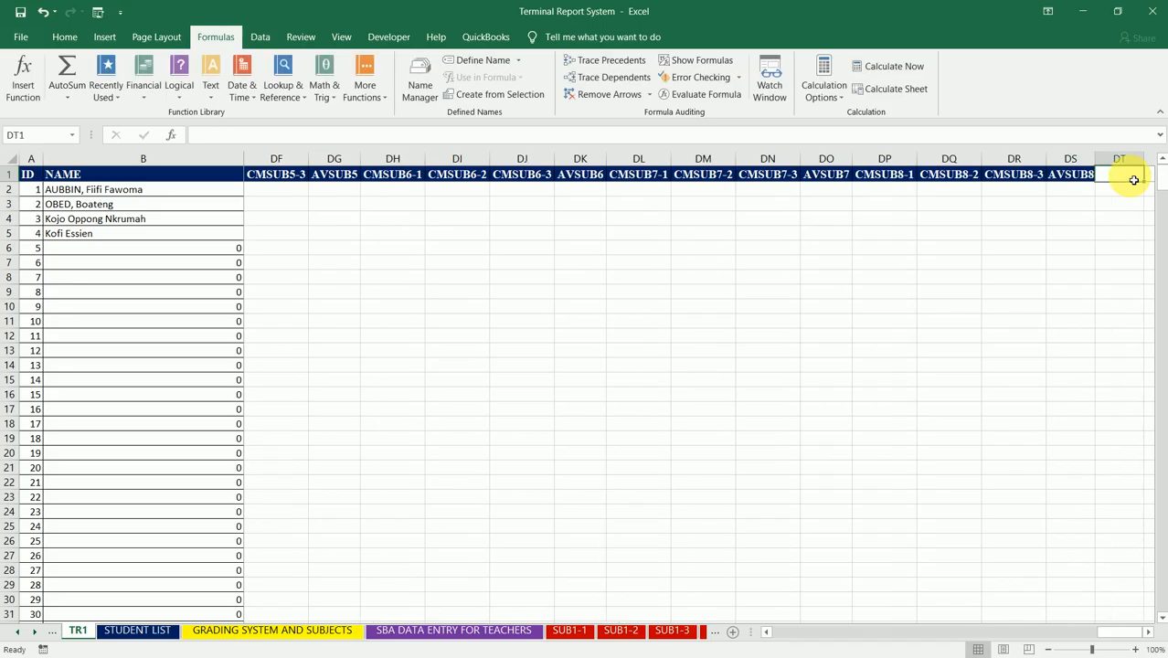
pyautogui.doubleClick(1099, 164)
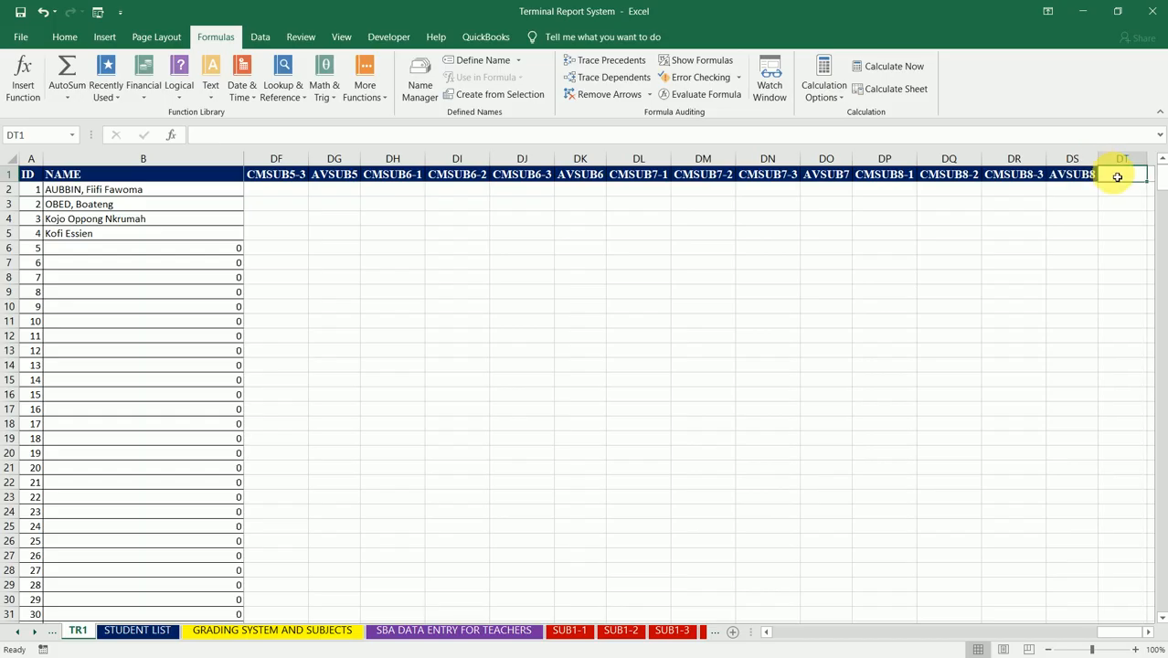
# Step: Enter the header CMSUB9-1 in DT1, after the AVSUB8 column
pyautogui.write('CMSUB')
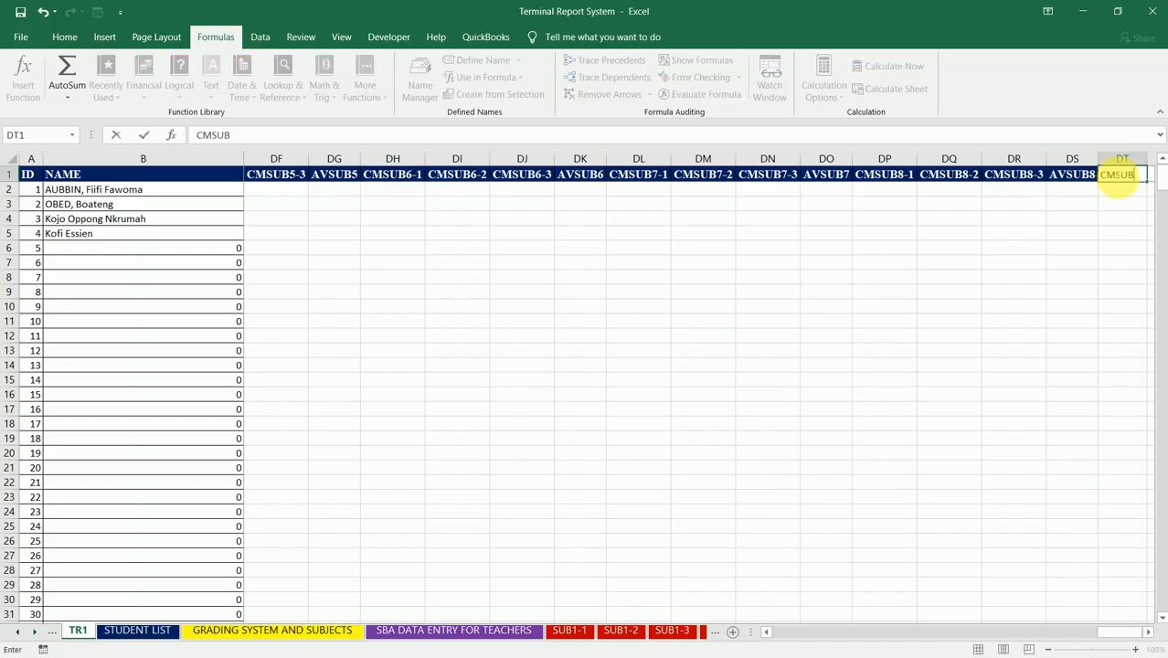
pyautogui.write('9-1')
pyautogui.press('Right')
pyautogui.press('Right')
pyautogui.press('Right')
pyautogui.press('Right')
pyautogui.press('Right')
pyautogui.press('Right')
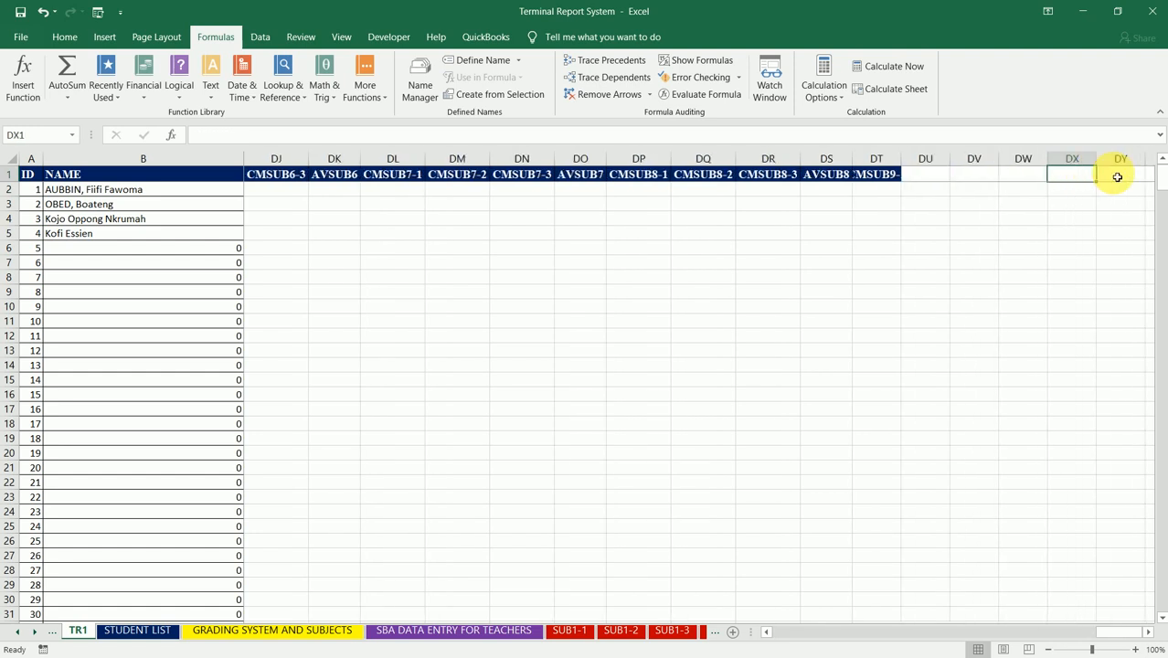
# Step: Fill the CMSUB9-1 header across to DV1 as a series up to CMSUB9-3 and autofit columns DT through DV
pyautogui.click(827, 175)
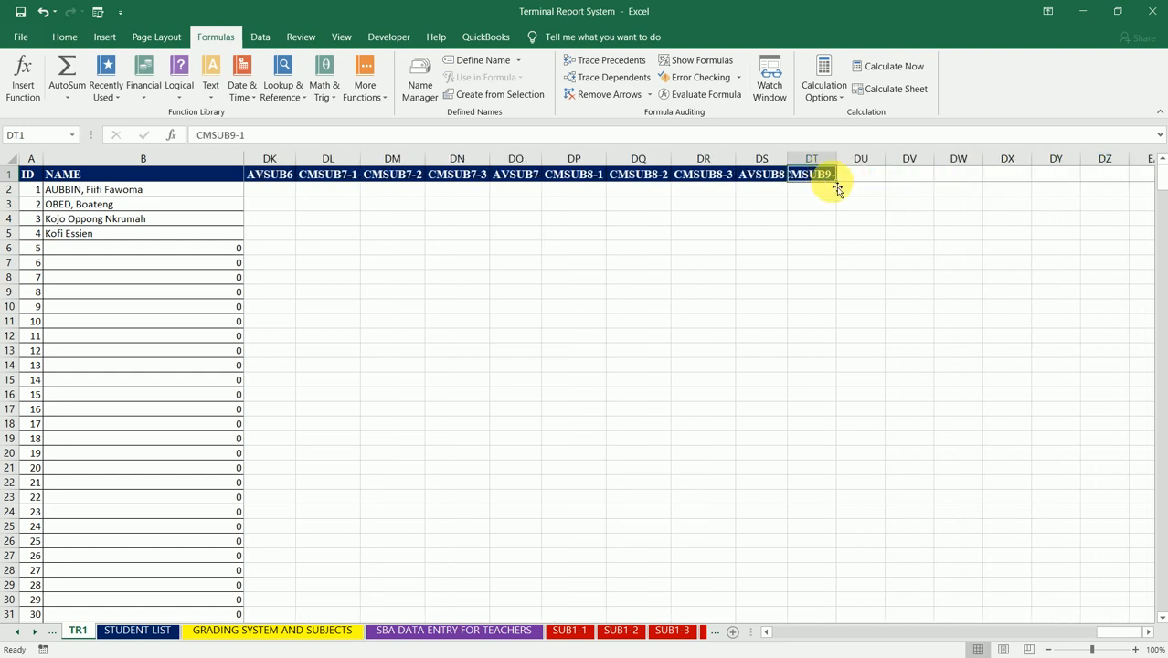
pyautogui.moveTo(838, 186); pyautogui.dragTo(919, 186)
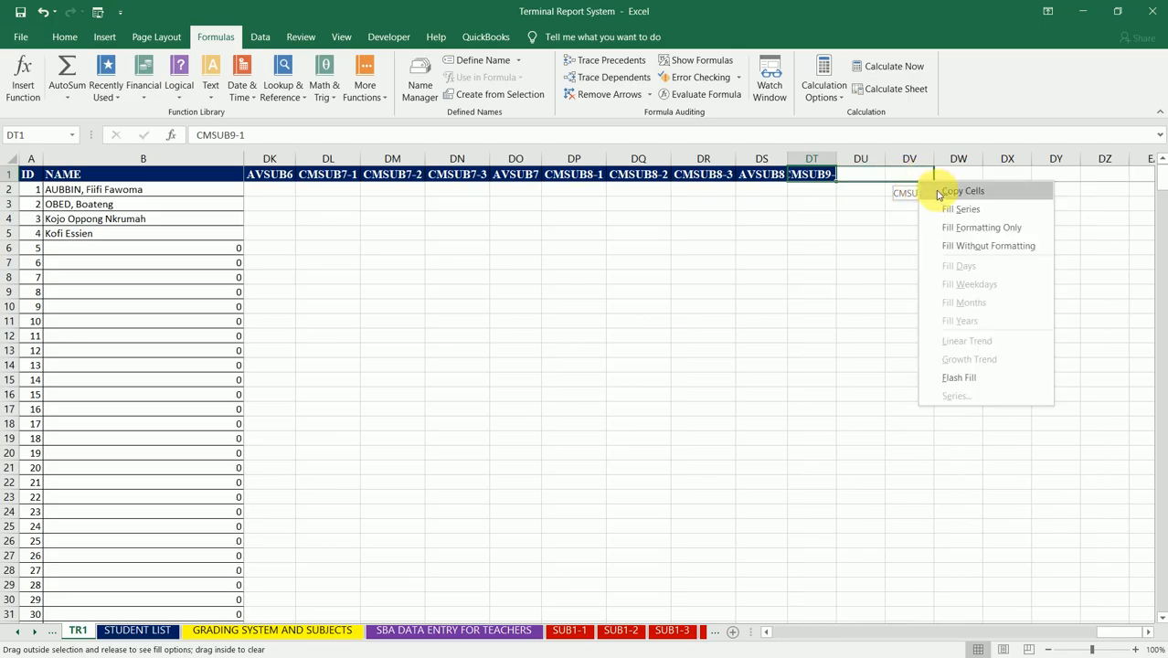
pyautogui.click(957, 206)
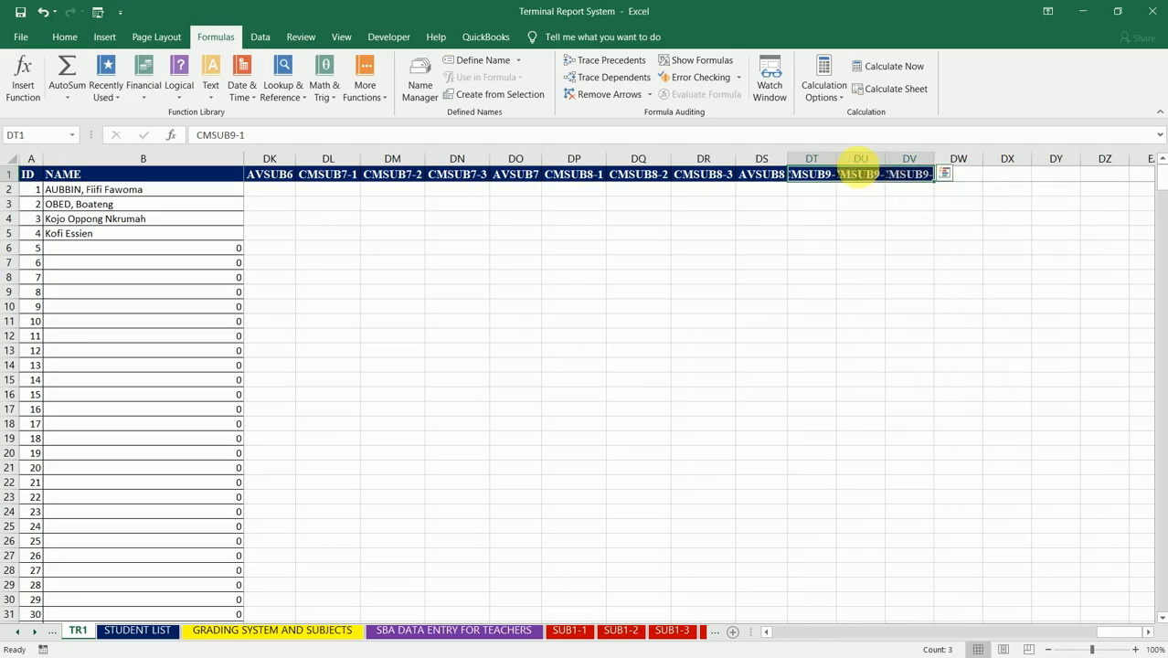
pyautogui.doubleClick(836, 159)
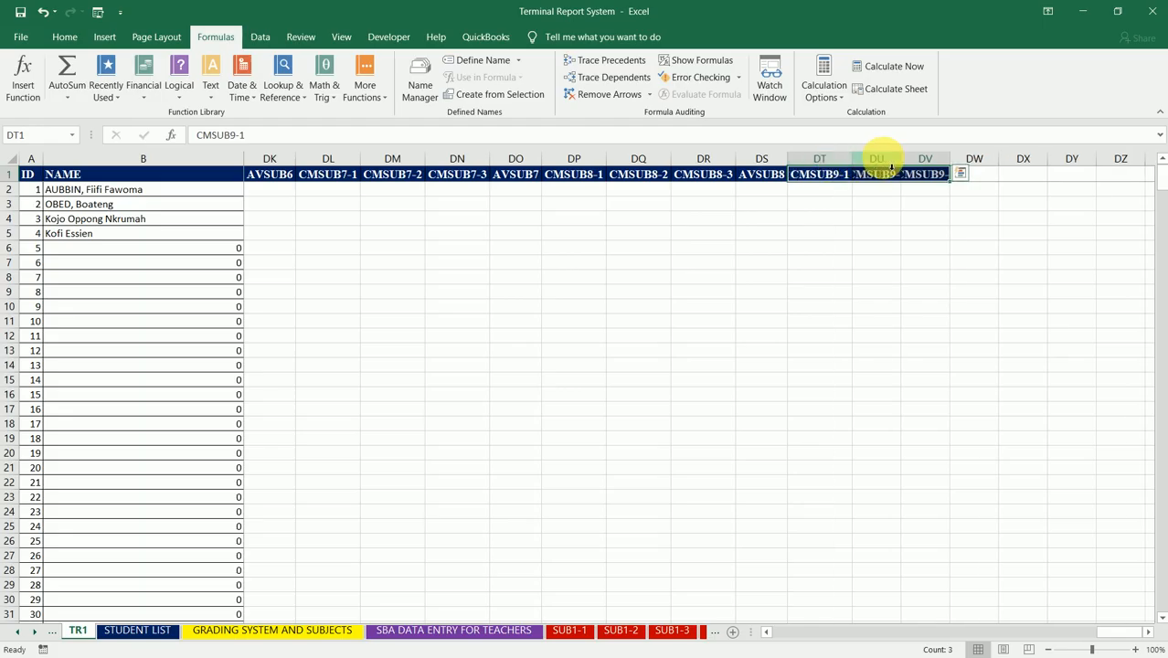
pyautogui.doubleClick(899, 159)
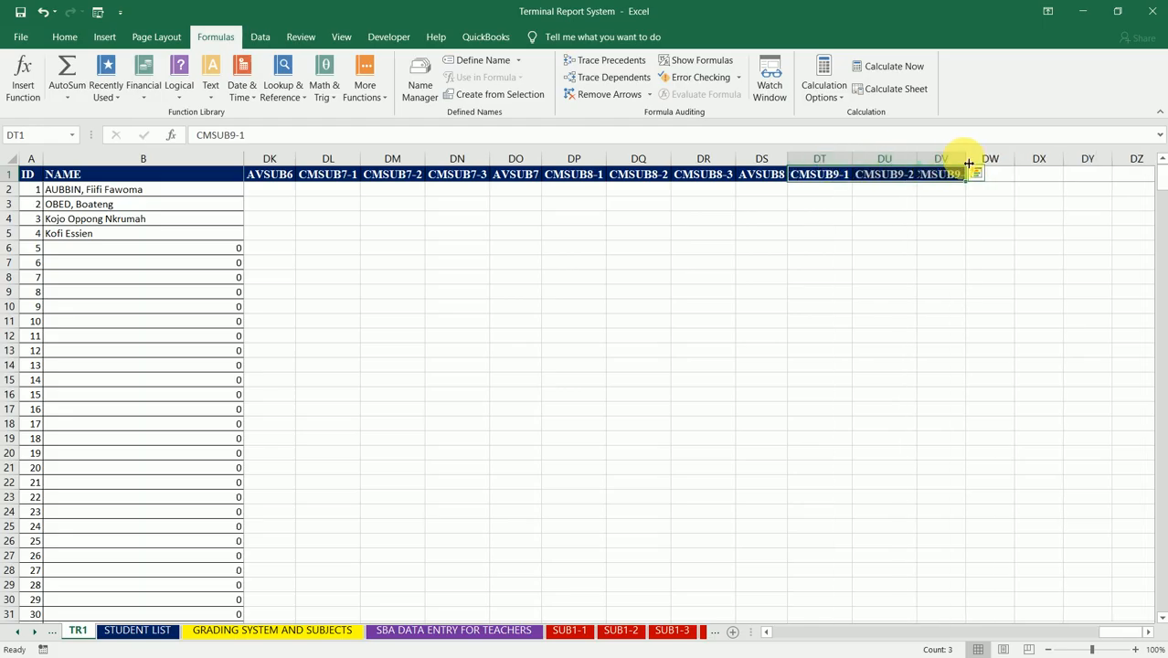
pyautogui.doubleClick(965, 159)
# Step: Enter the header AVSUB9 in DW1 and autofit column DW to it
pyautogui.click(1003, 176)
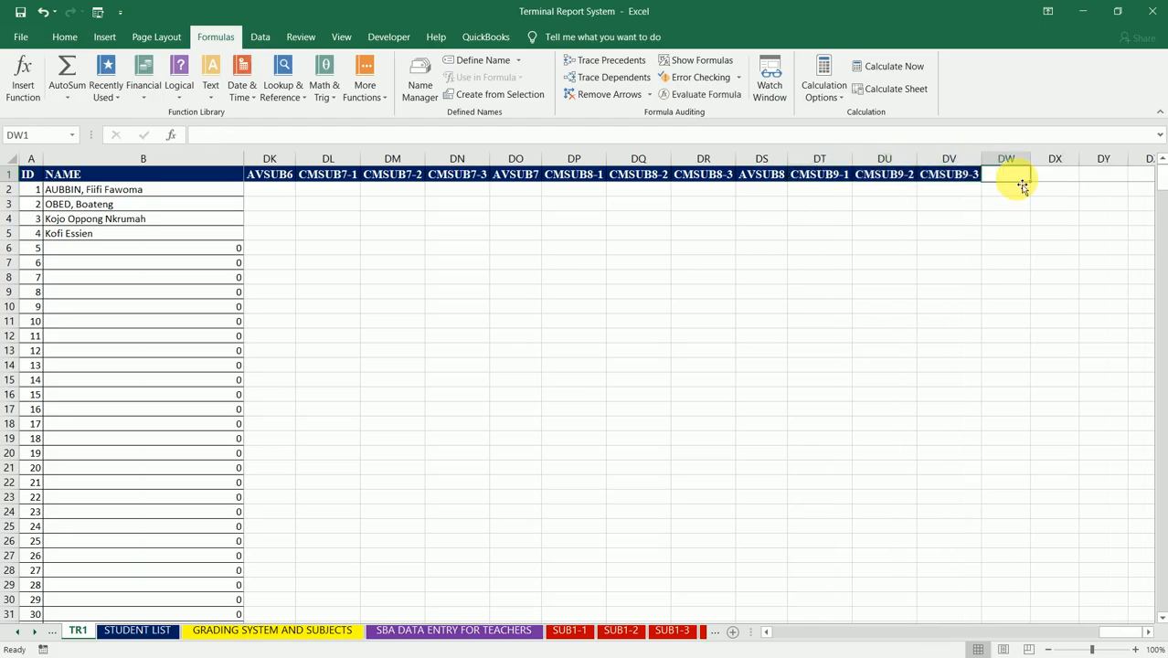
pyautogui.write('AVSUB')
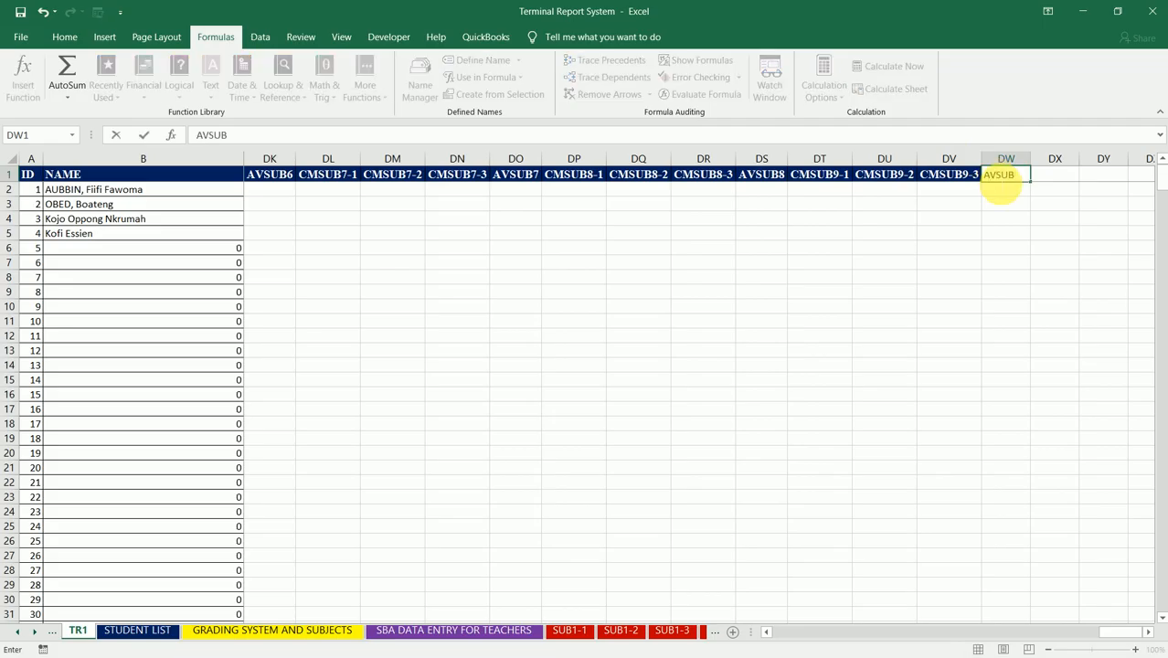
pyautogui.write('9')
pyautogui.press('Tab')
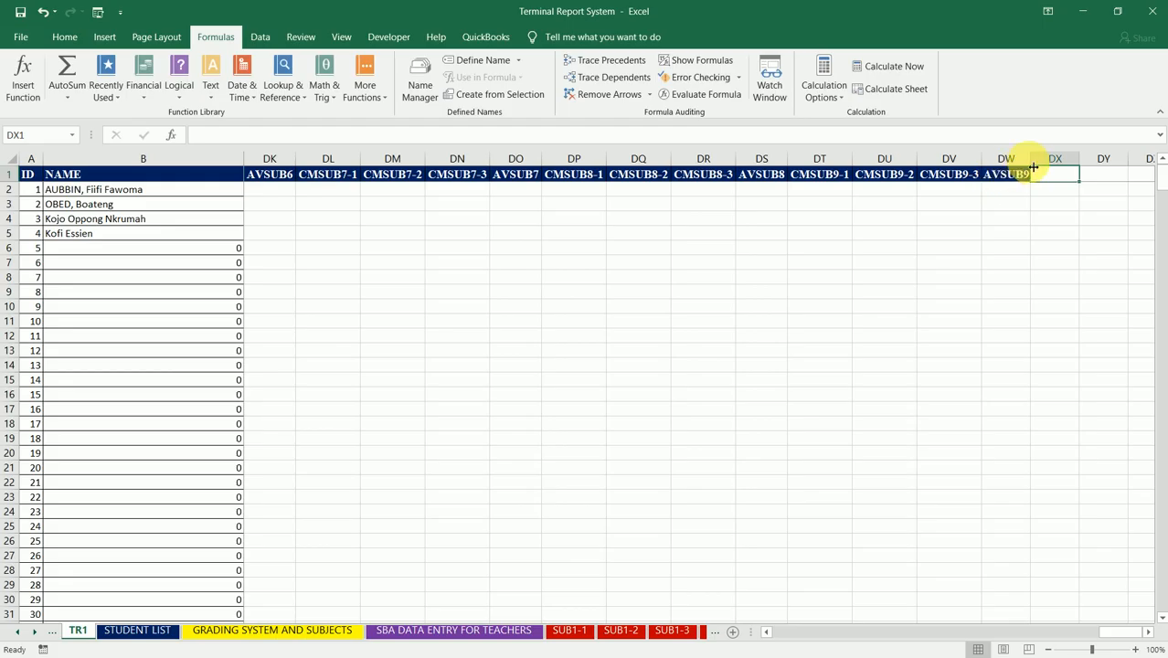
pyautogui.doubleClick(1031, 160)
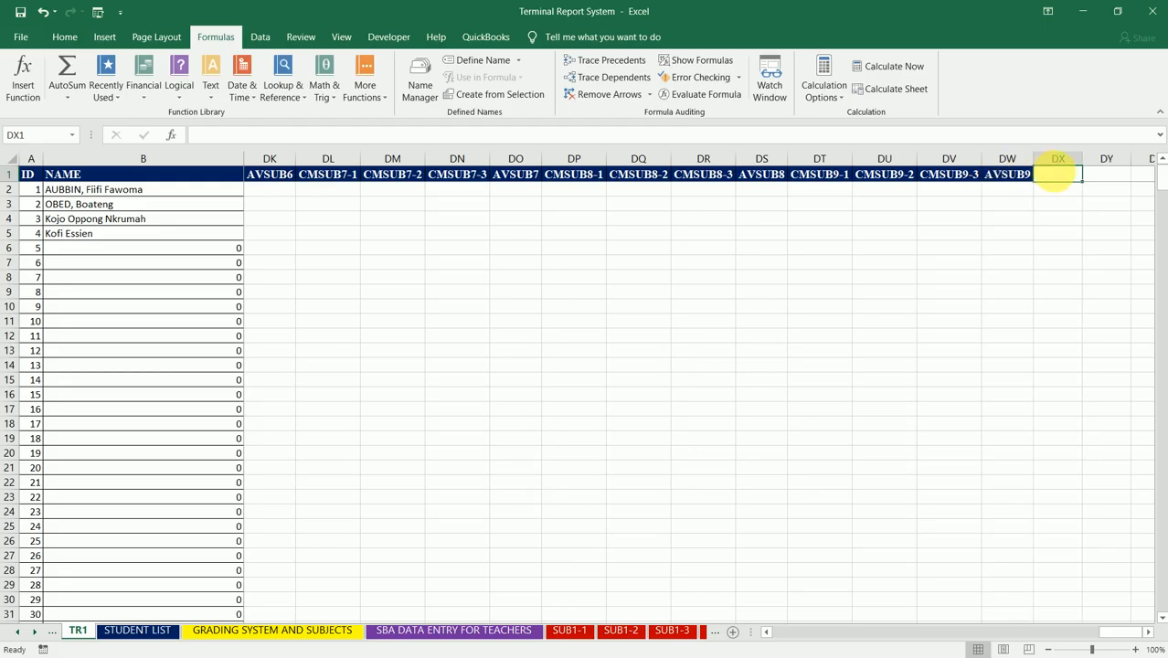
# Step: Enter the header CMSUB10-1 in DX1, after the AVSUB9 column, and autofit column DX
pyautogui.write('CMSUB10-1')
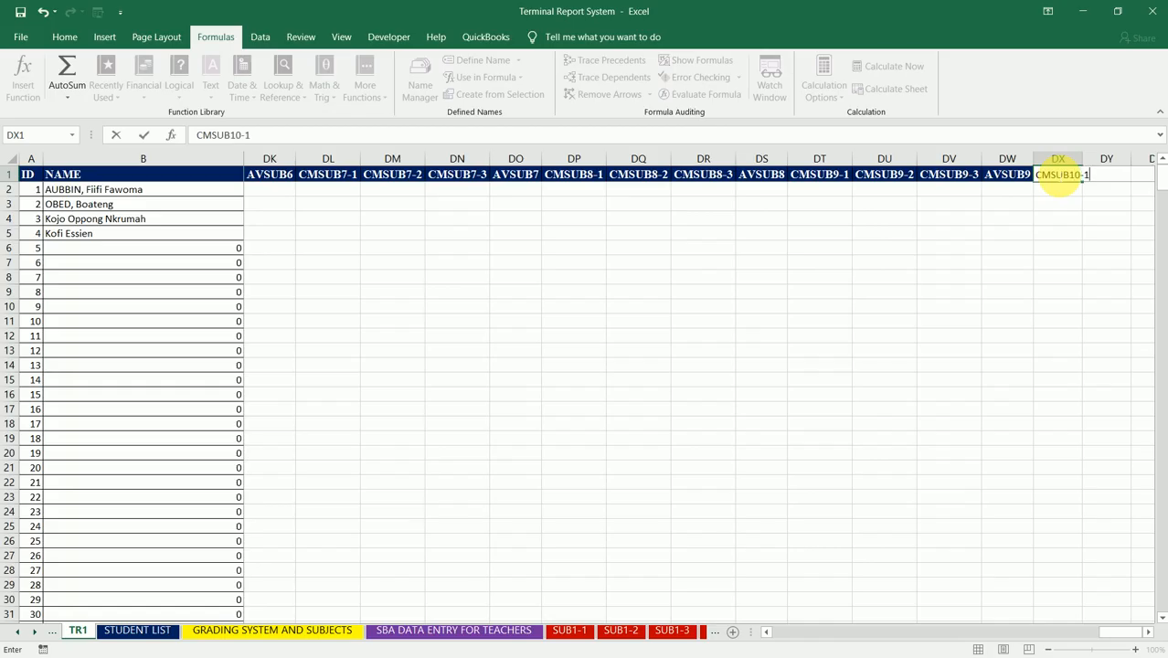
pyautogui.press('Return')
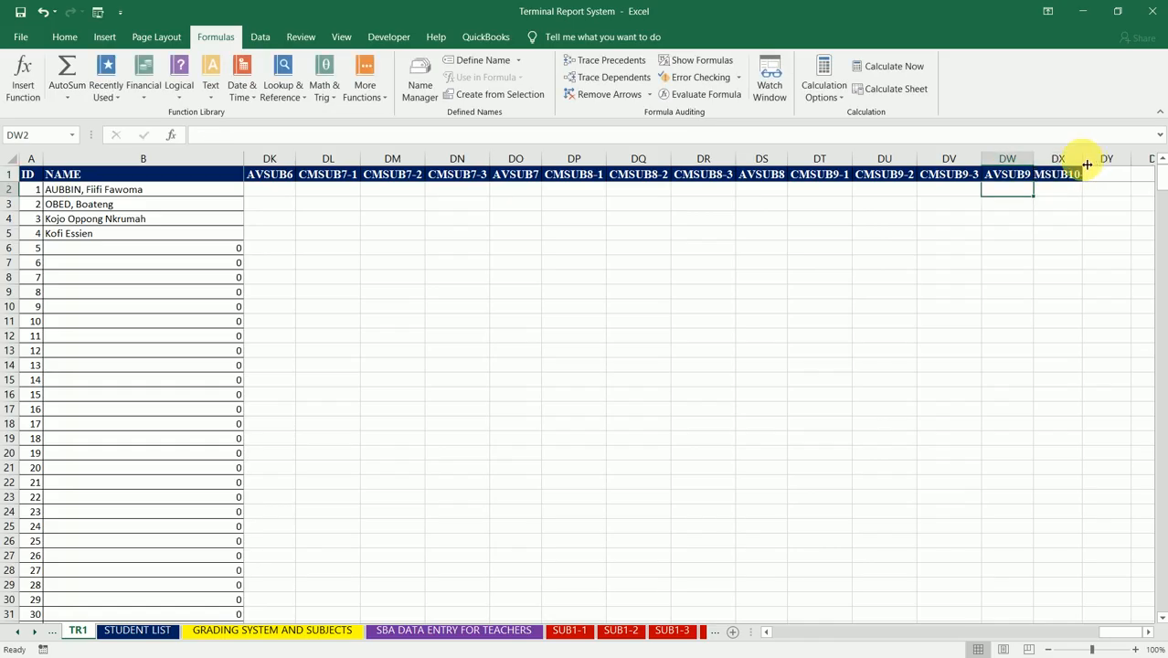
pyautogui.doubleClick(1086, 165)
# Step: Fill the CMSUB10-1 header across to DZ1 as a series up to CMSUB10-3 and autofit columns DX through DZ
pyautogui.click(1074, 175)
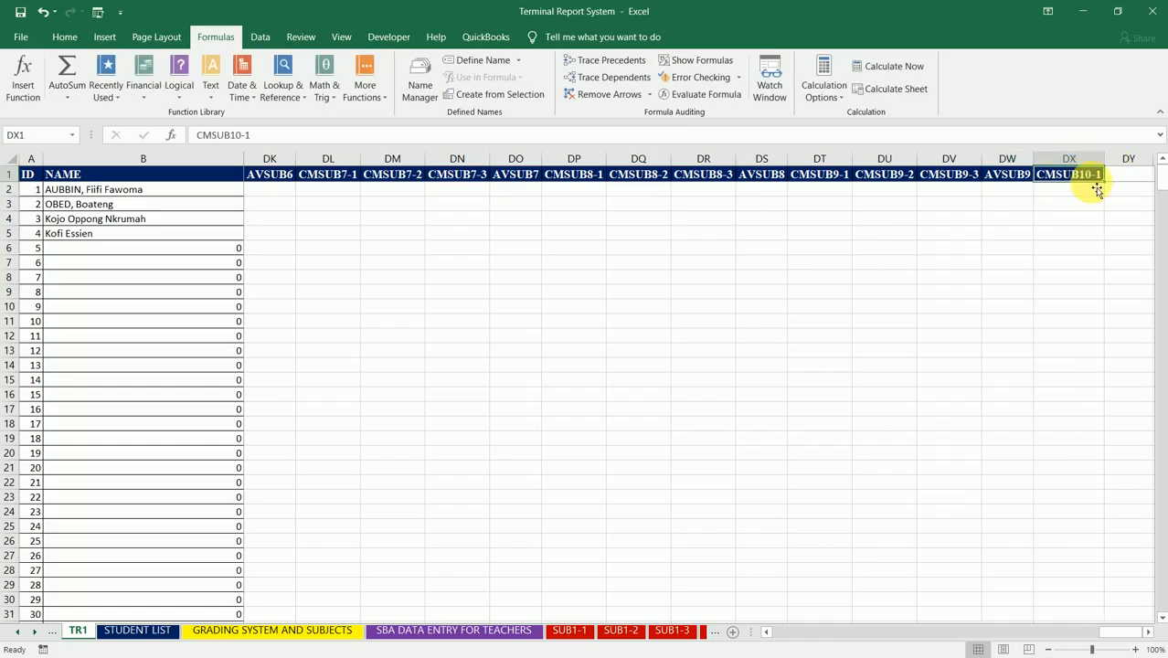
pyautogui.moveTo(1107, 188); pyautogui.dragTo(1035, 195)
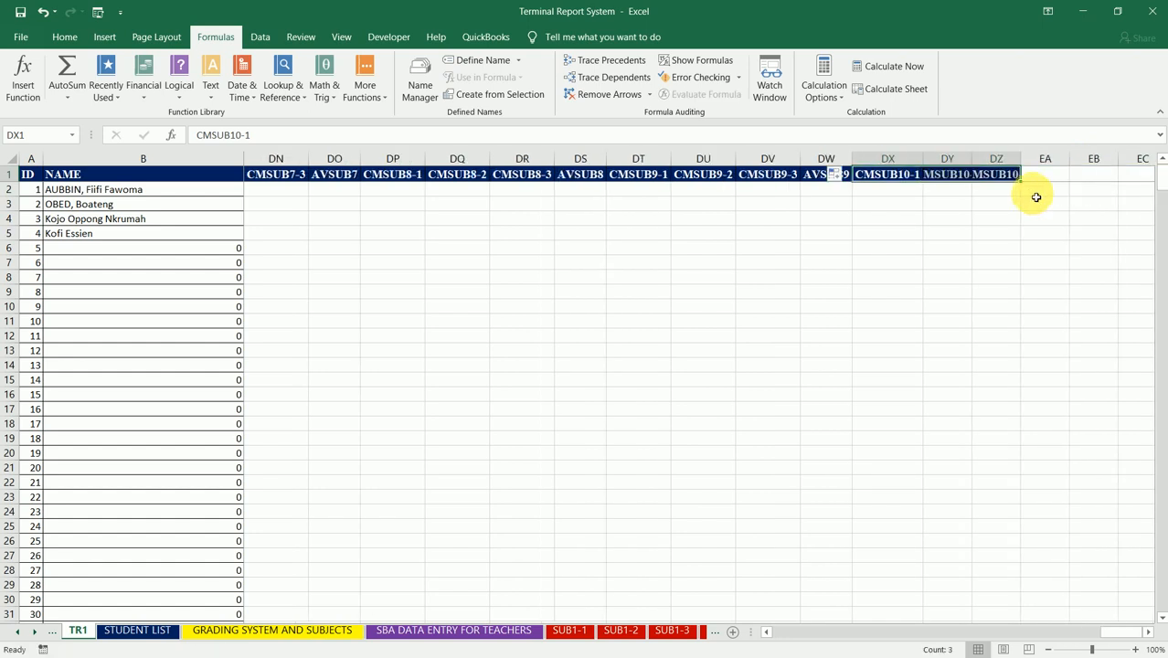
pyautogui.moveTo(886, 158); pyautogui.dragTo(1015, 146)
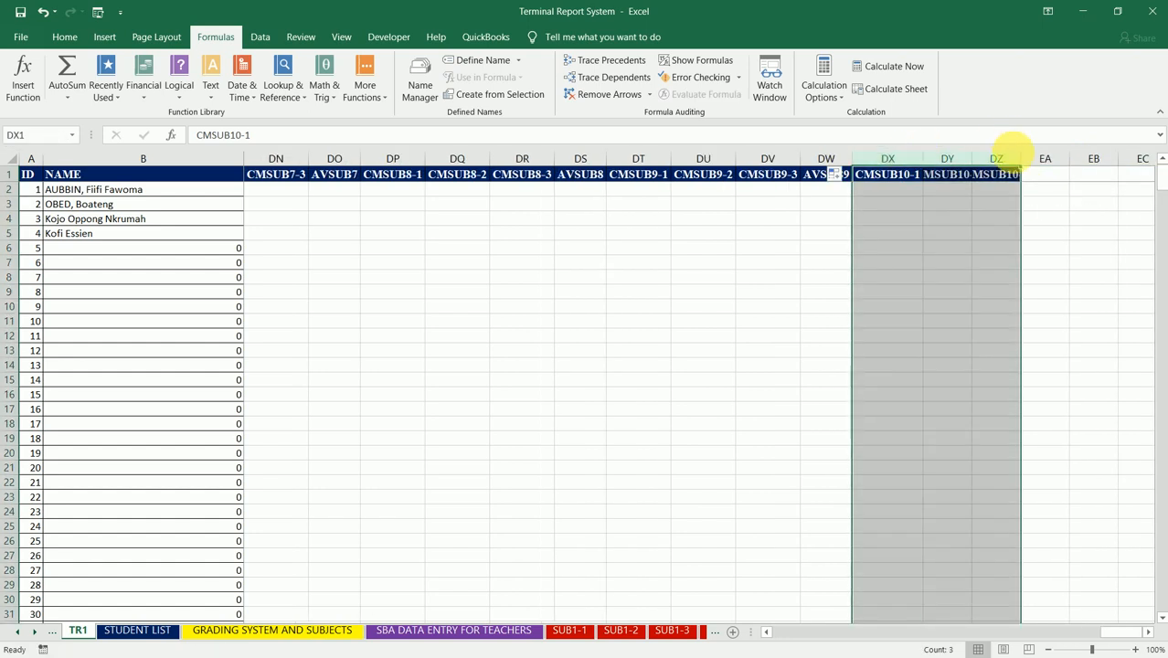
pyautogui.doubleClick(1021, 159)
# Step: Enter the header AVSUB10 in EA1 and autofit column EA to it
pyautogui.click(1089, 177)
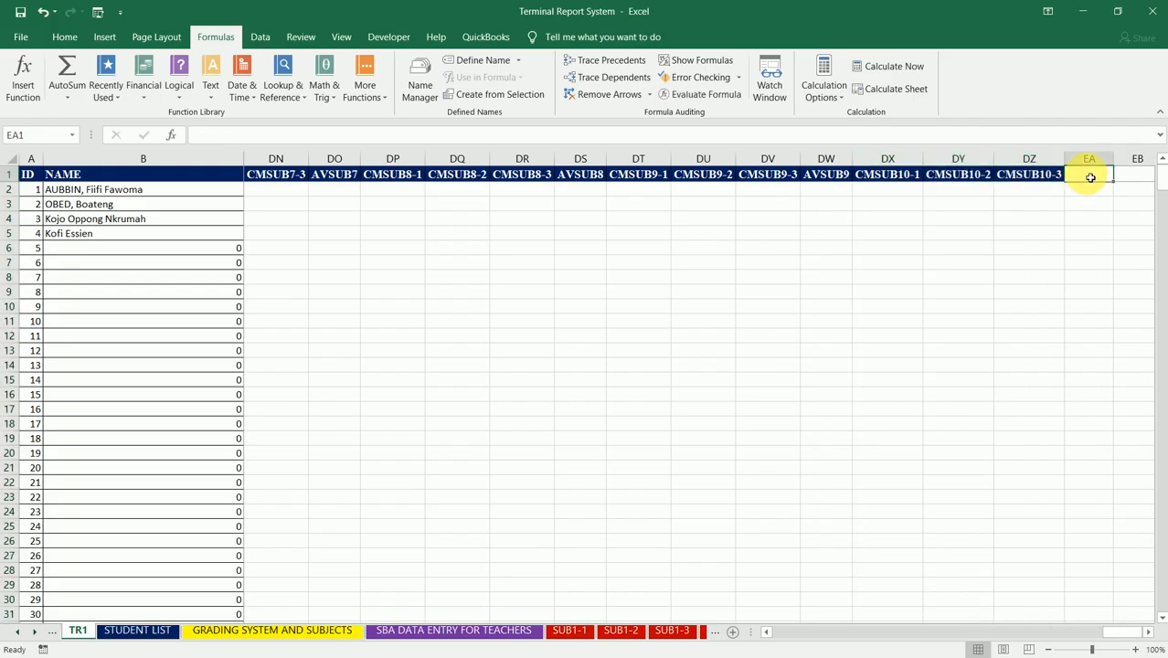
pyautogui.write('AVSUB10')
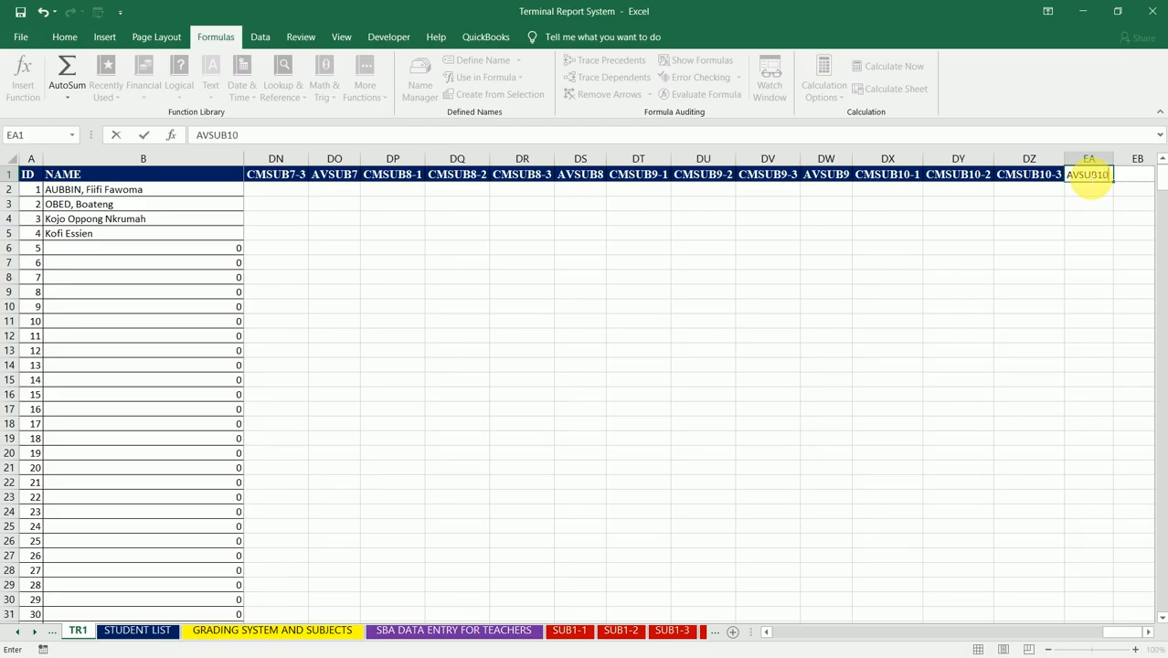
pyautogui.press('Tab')
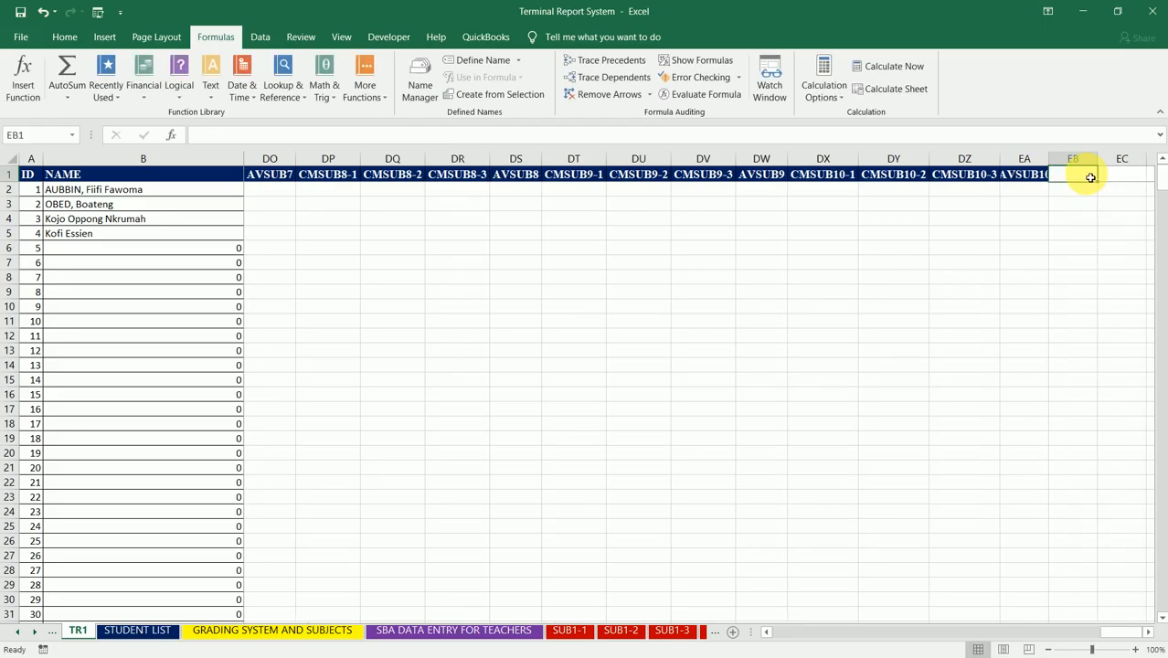
pyautogui.doubleClick(1049, 157)
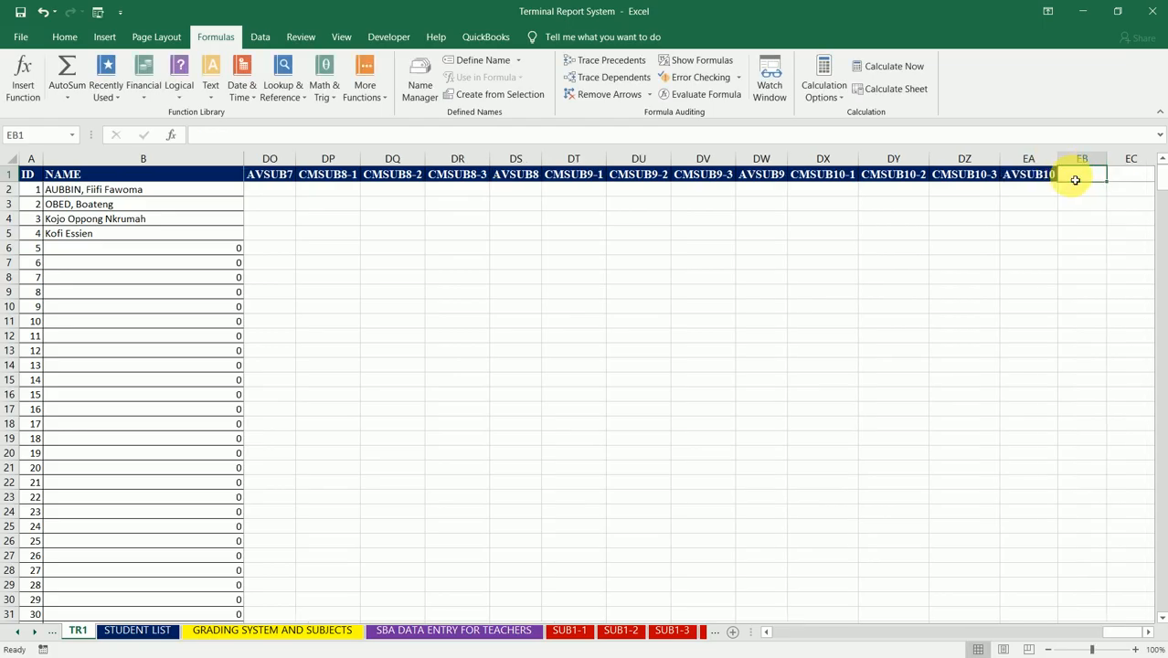
# Step: Enter the header CMSUB11-1 in EB1, after the AVSUB10 column, and autofit column EB
pyautogui.write('CM')
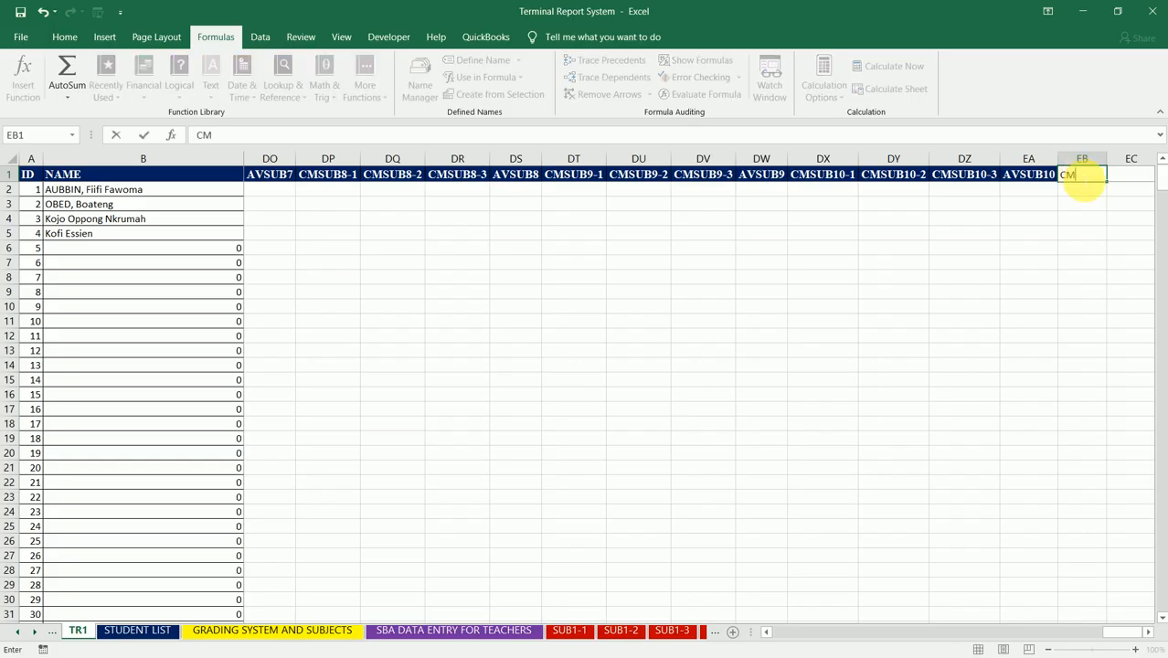
pyautogui.write('SUB11-1')
pyautogui.press('Return')
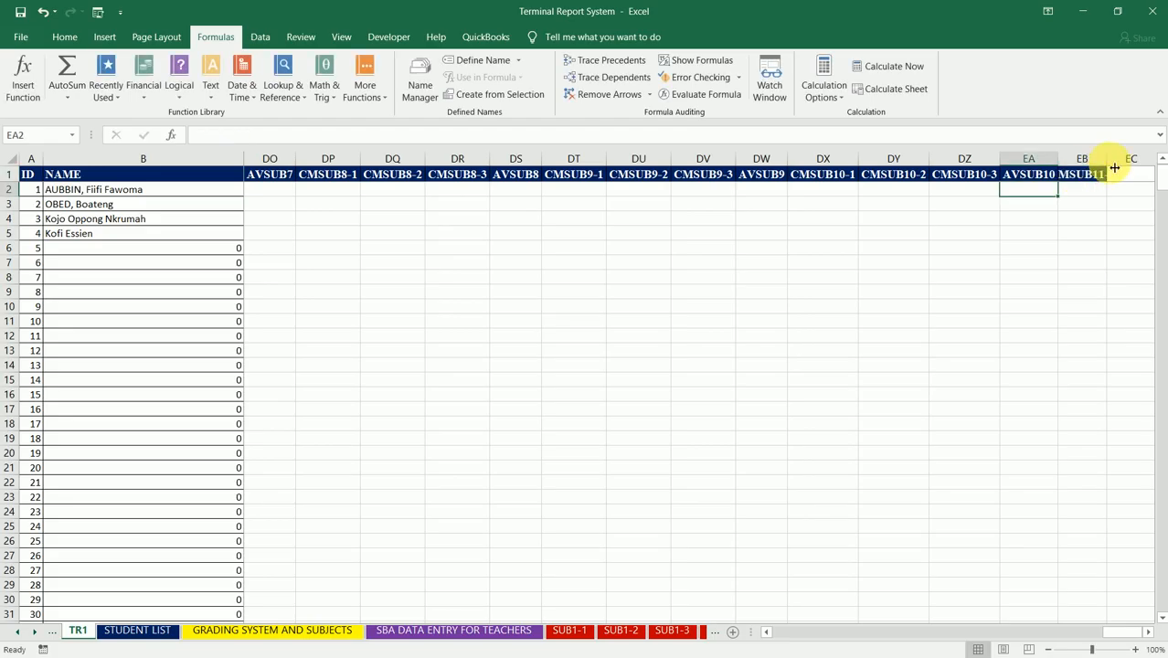
pyautogui.doubleClick(1105, 165)
# Step: Fill the CMSUB11-1 header across to ED1 as a series up to CMSUB11-3 and autofit columns EB through ED
pyautogui.click(1107, 171)
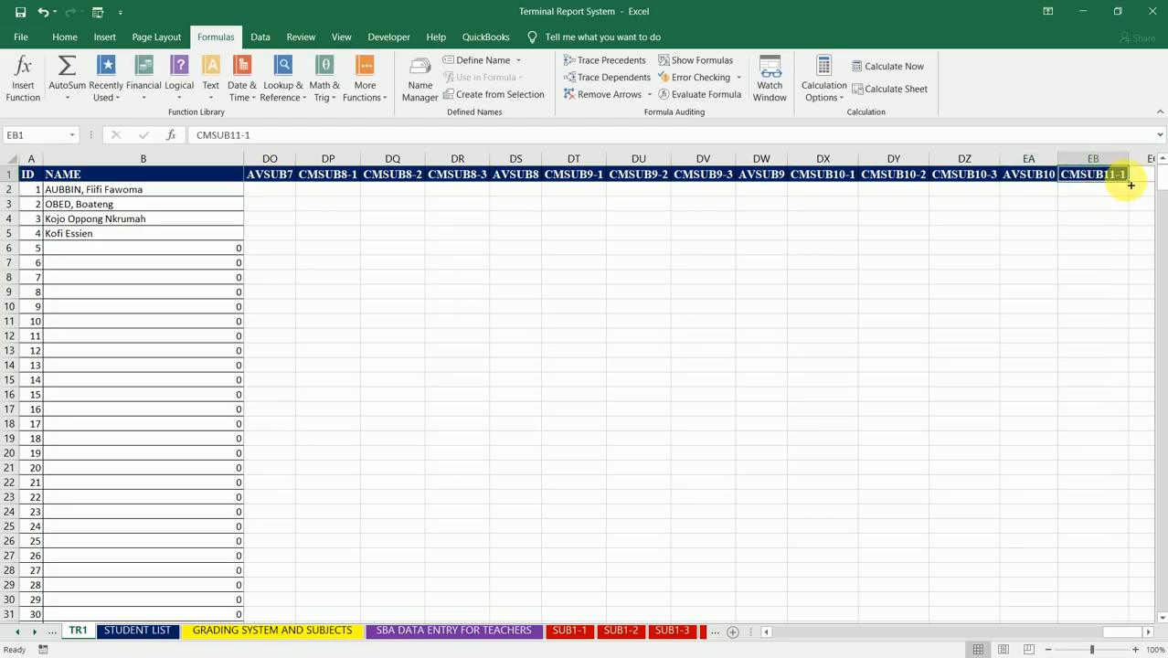
pyautogui.moveTo(1129, 182); pyautogui.dragTo(1042, 183)
pyautogui.keyDown('shift'); pyautogui.click(1020, 157); pyautogui.keyUp('shift')
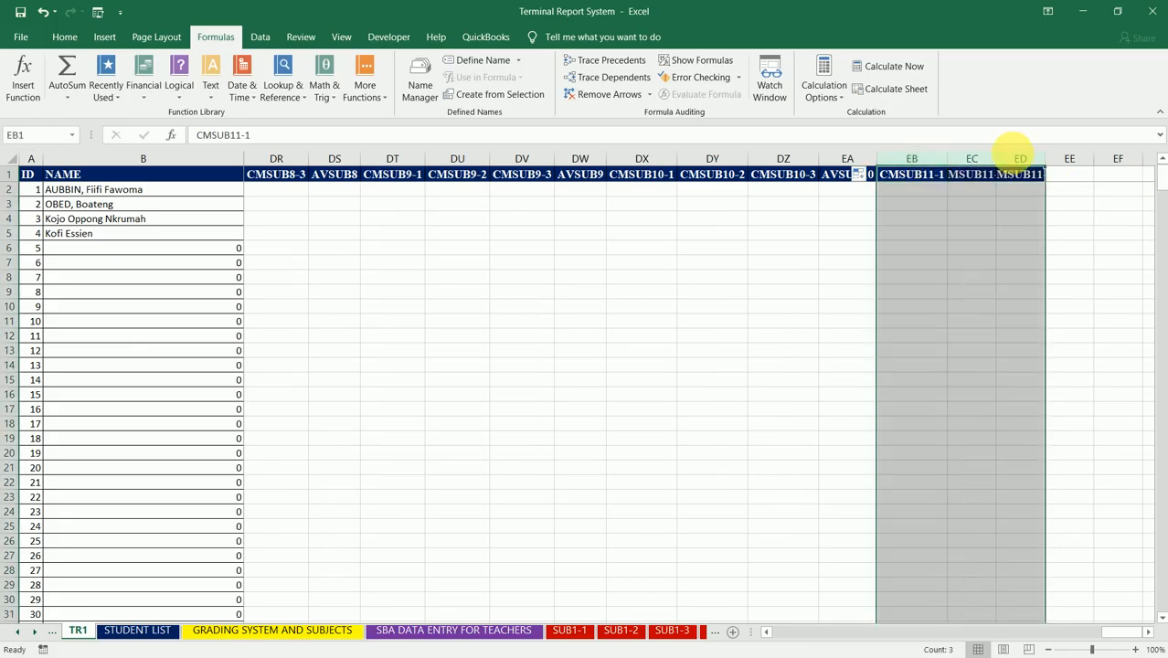
pyautogui.doubleClick(997, 159)
pyautogui.click(998, 159)
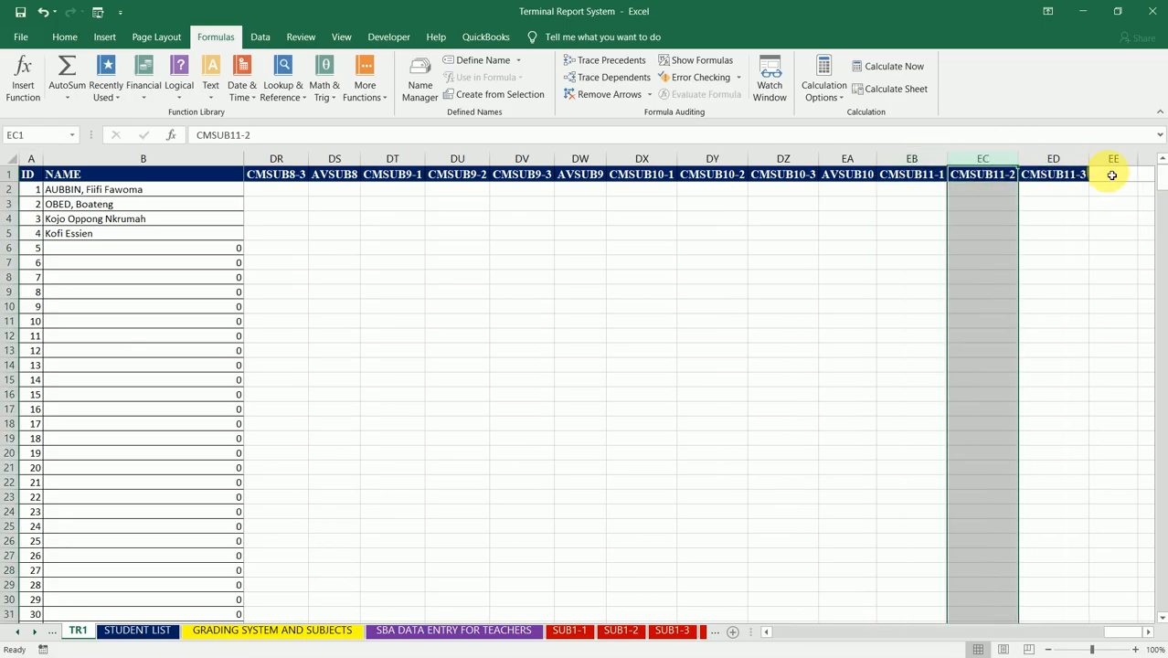
# Step: Enter the header AVSUB11 in EE1 and autofit column EE to it
pyautogui.click(1112, 176)
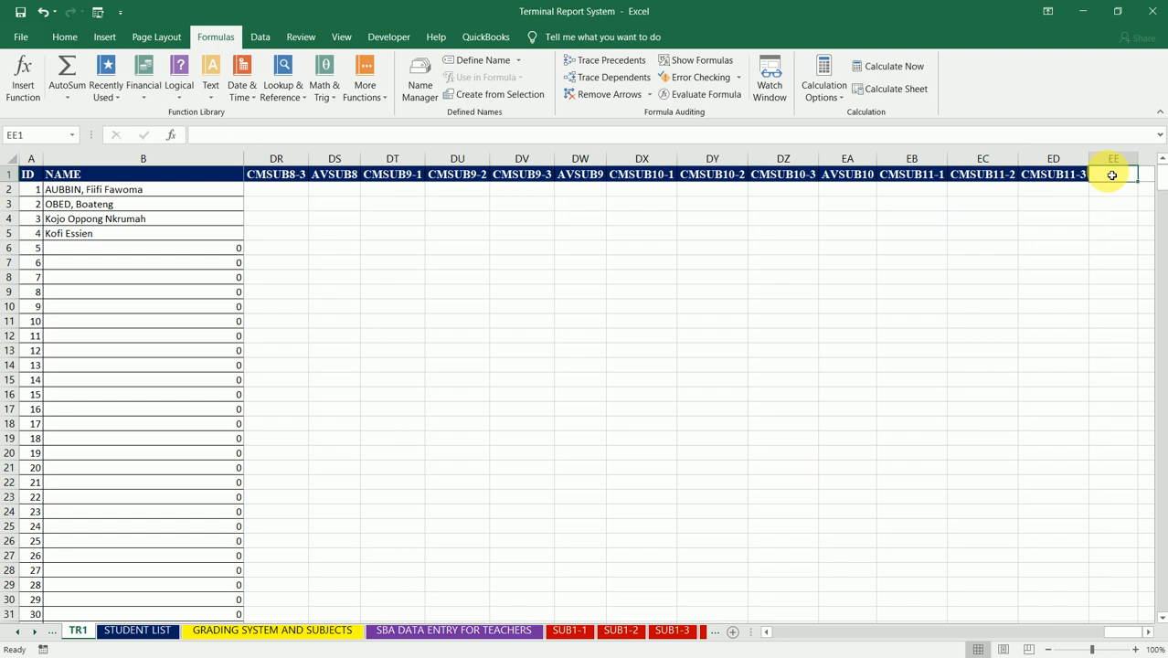
pyautogui.write('AVSUB')
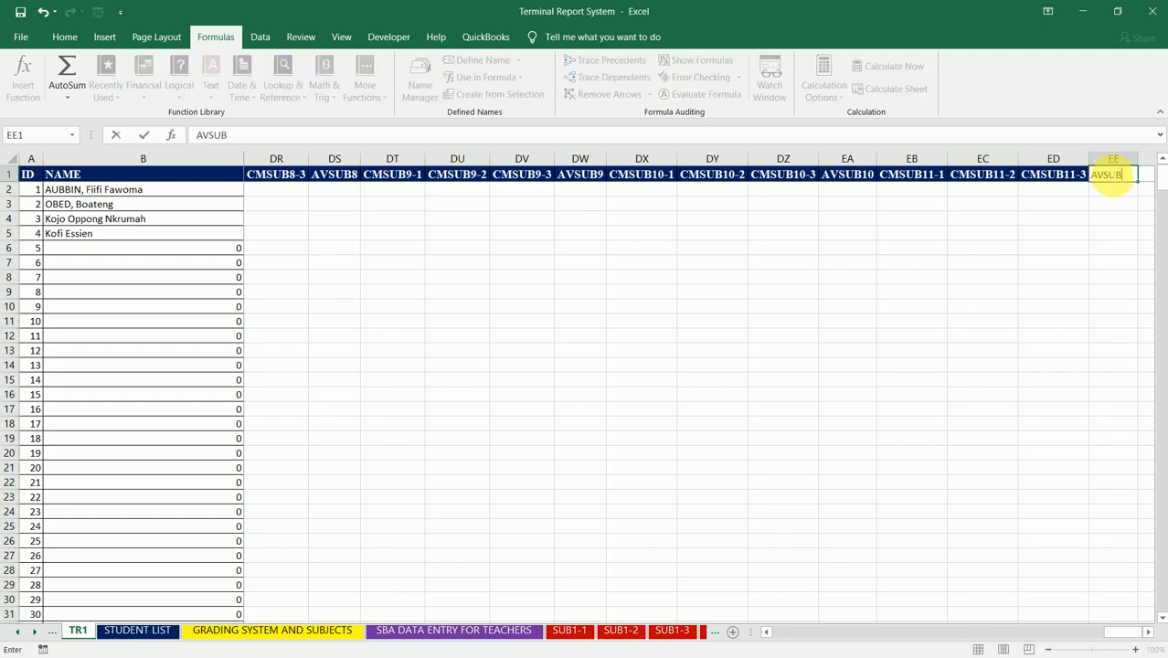
pyautogui.write('11')
pyautogui.press('Return')
pyautogui.click(1112, 175)
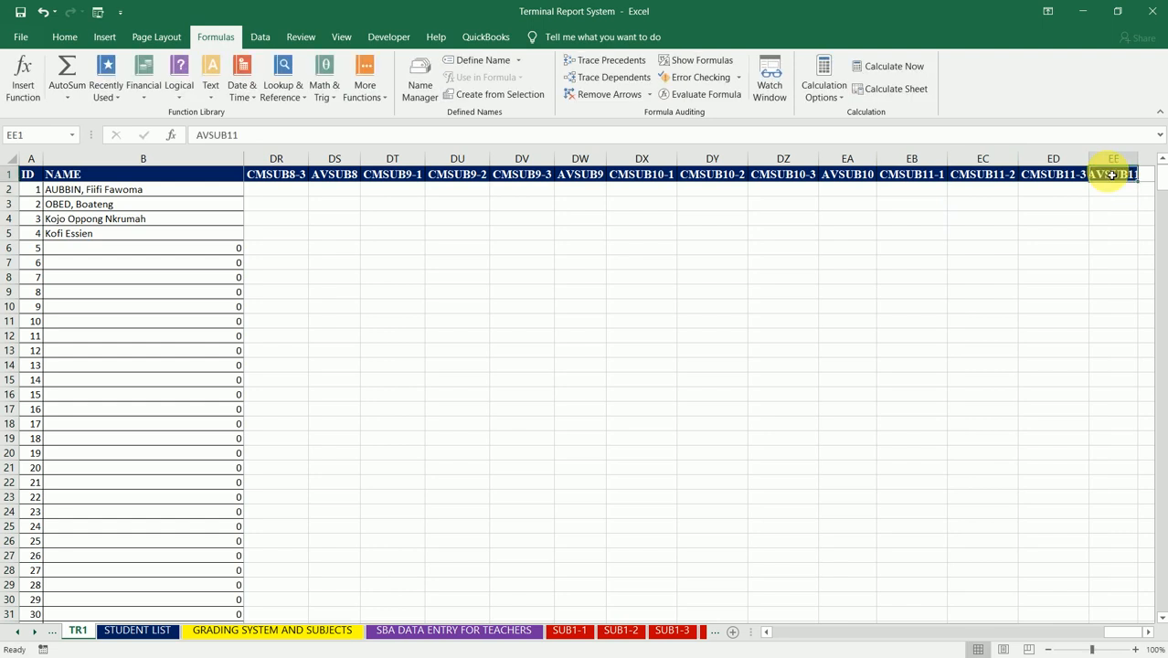
pyautogui.doubleClick(1137, 159)
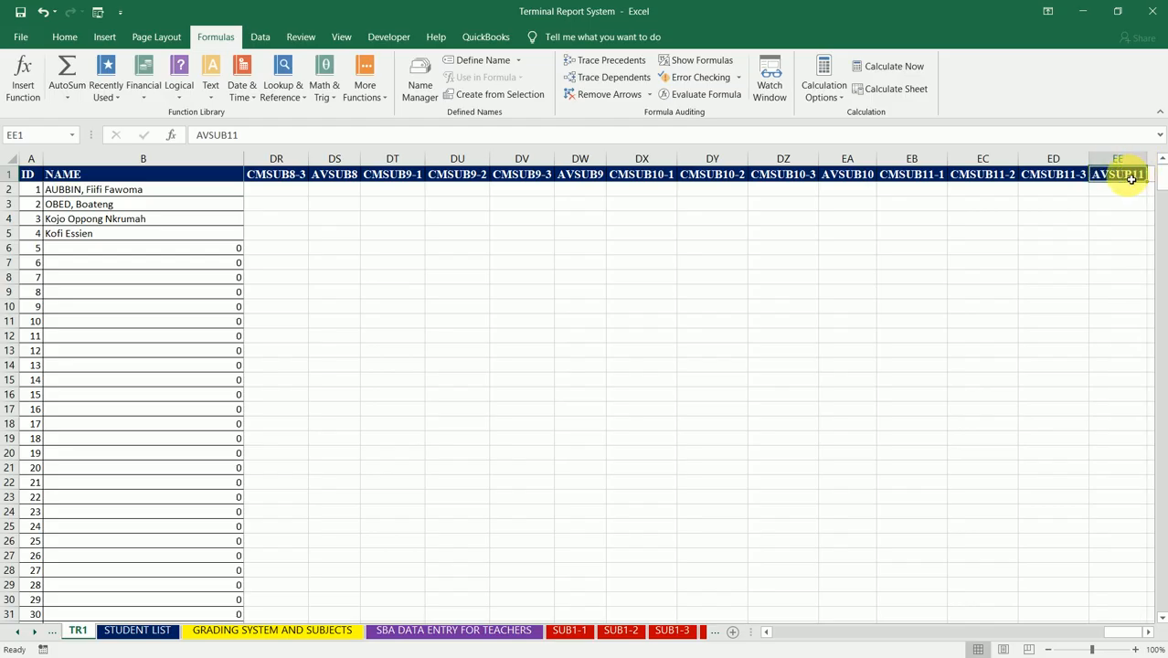
pyautogui.moveTo(1130, 179); pyautogui.dragTo(1130, 621)
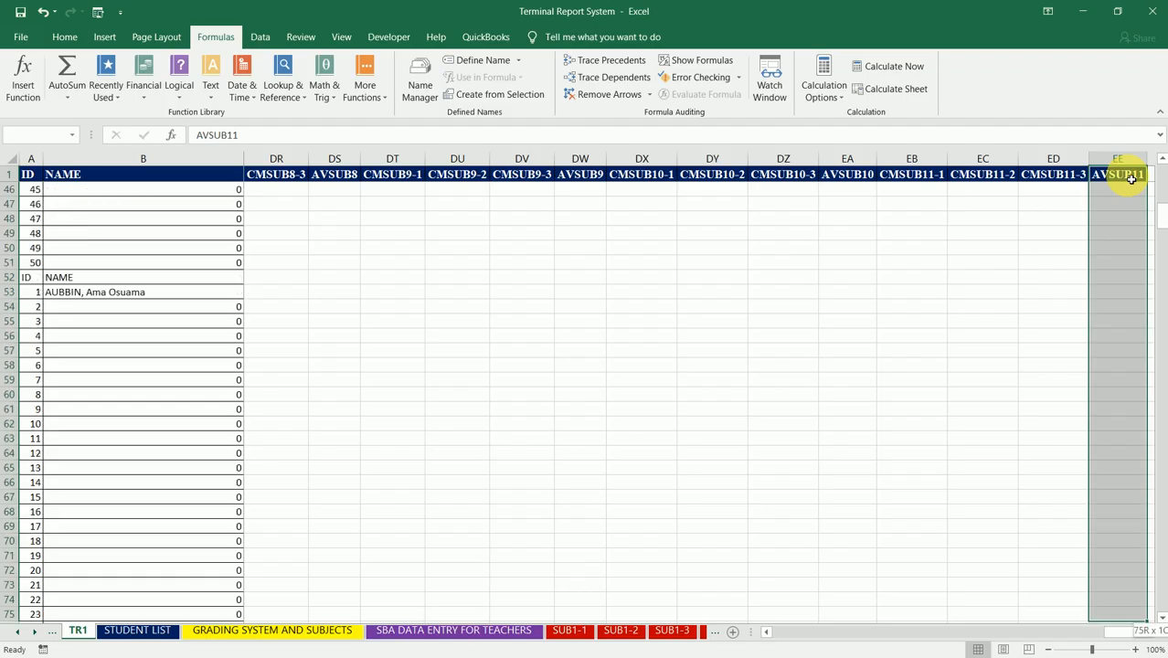
pyautogui.moveTo(1130, 179); pyautogui.dragTo(1130, 179)
pyautogui.hotkey('ctrl', 'shift', 'Left')
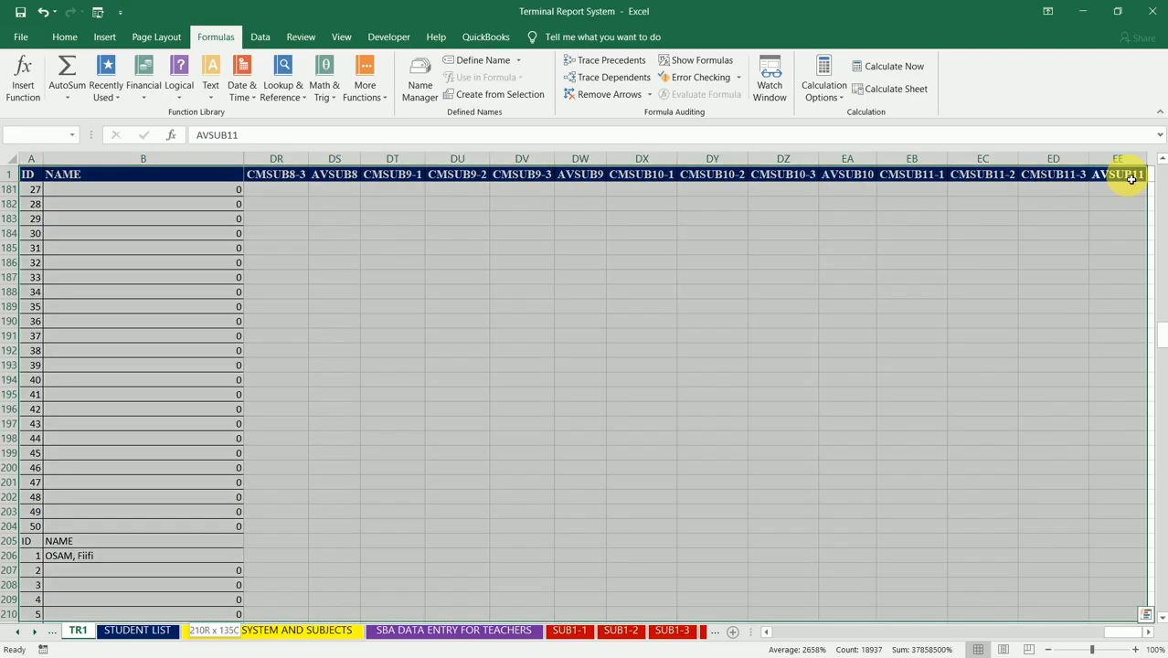
pyautogui.hotkey('ctrl', 'space')
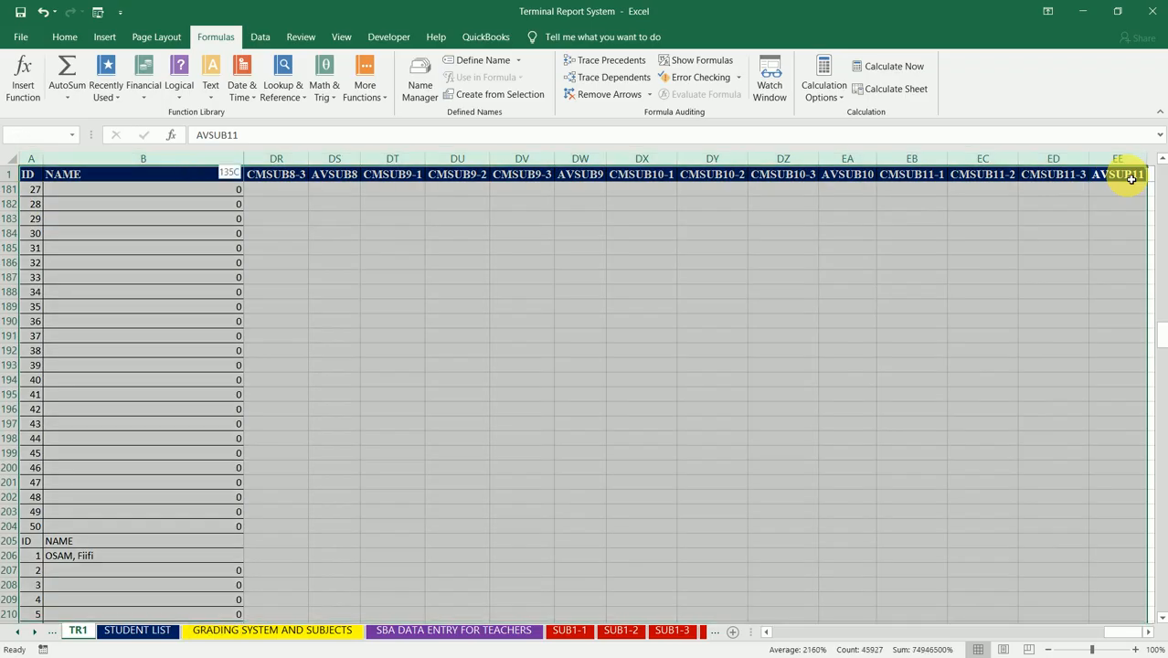
pyautogui.hotkey('shift', 'Up')
pyautogui.hotkey('shift', 'Up')
pyautogui.hotkey('shift', 'Up')
pyautogui.hotkey('shift', 'Up')
pyautogui.hotkey('shift', 'Up')
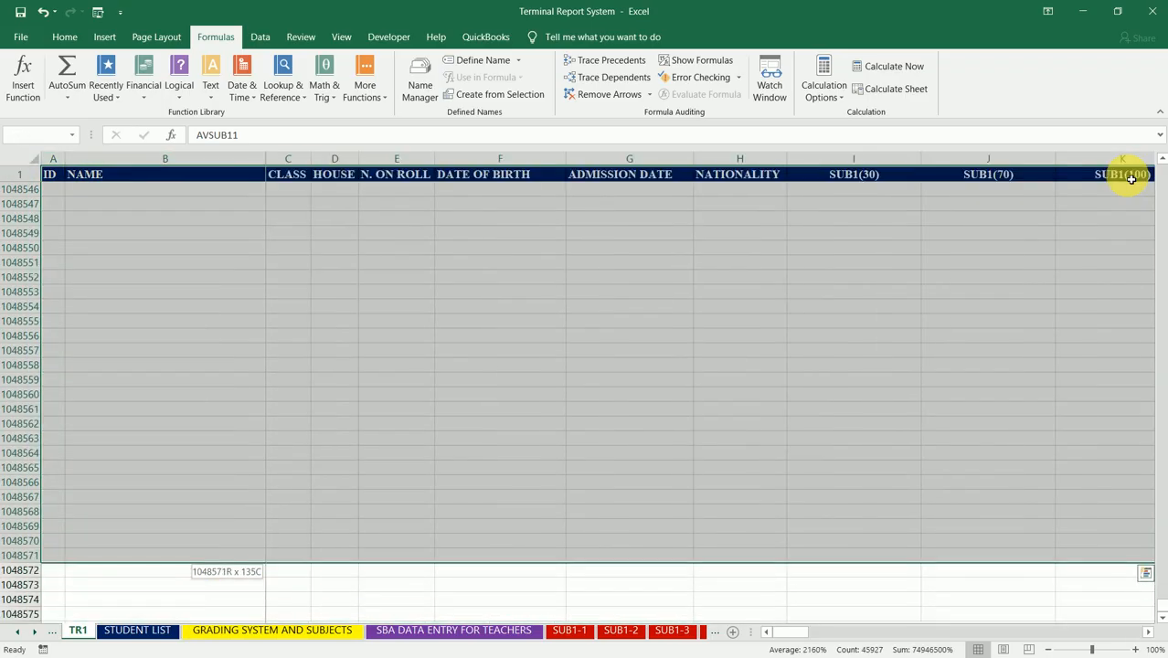
pyautogui.hotkey('shift', 'BackSpace')
pyautogui.press('Left')
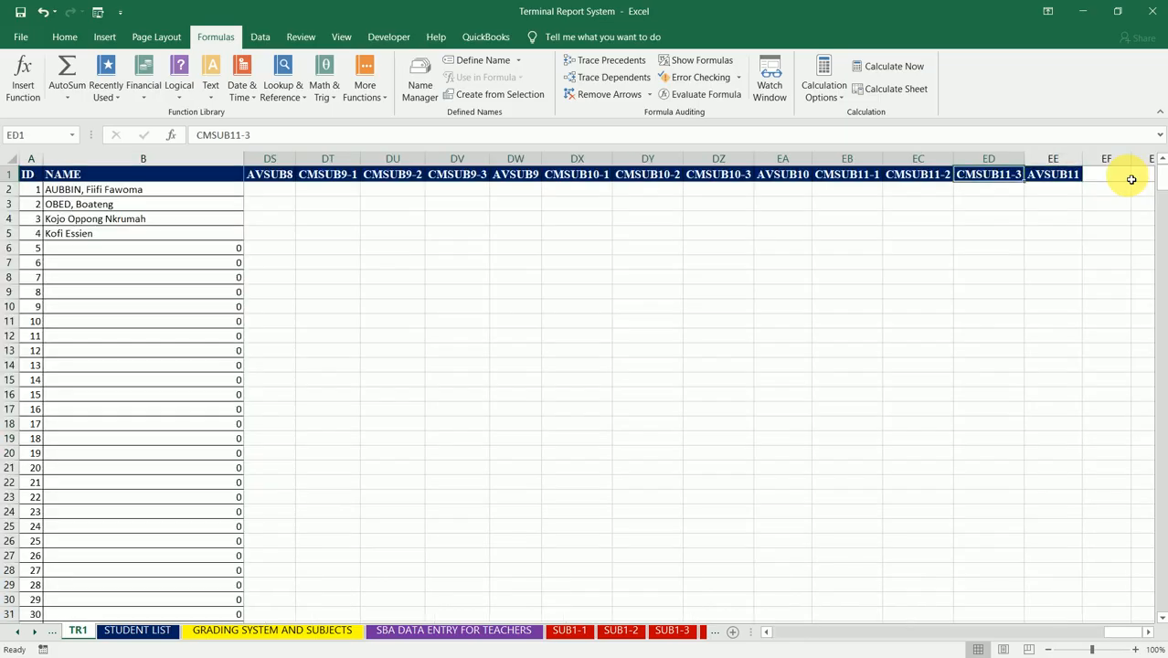
pyautogui.press('Left')
pyautogui.press('Left')
pyautogui.press('Left')
pyautogui.press('Left')
pyautogui.press('Left')
pyautogui.press('Left')
pyautogui.press('Left')
pyautogui.press('Left')
pyautogui.press('Left')
pyautogui.press('Left')
pyautogui.press('Left')
pyautogui.press('Left')
pyautogui.press('Left')
pyautogui.press('Left')
pyautogui.press('Left')
pyautogui.press('Left')
pyautogui.press('Left')
pyautogui.press('Left')
pyautogui.press('Left')
pyautogui.press('Left')
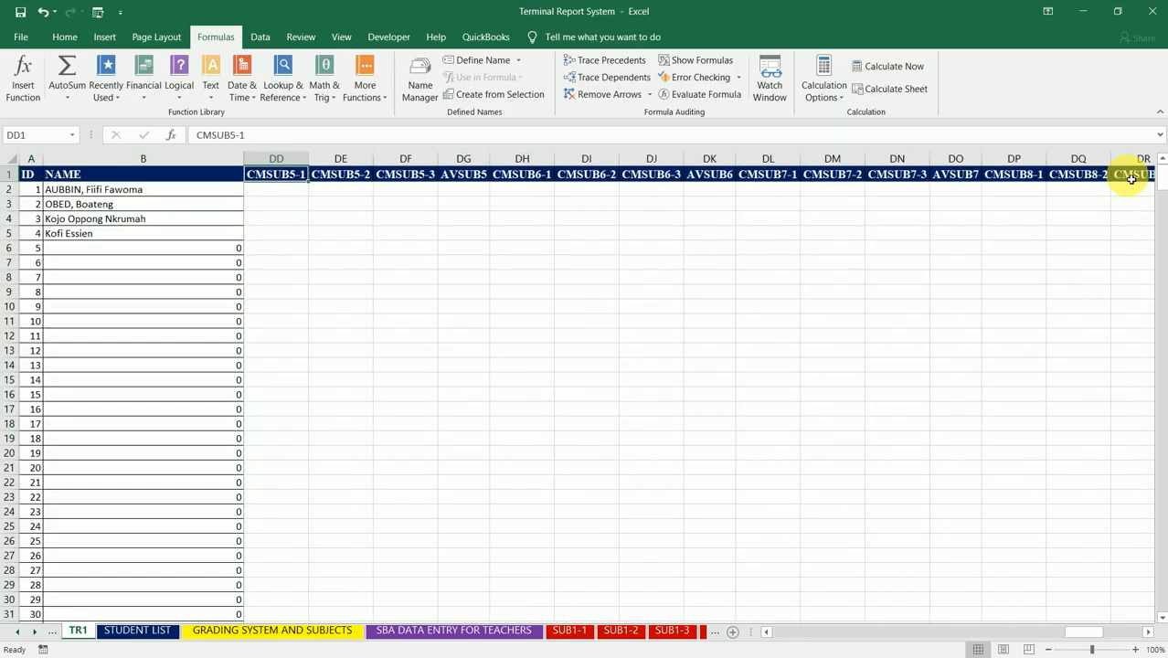
pyautogui.press('Left')
pyautogui.press('Left')
pyautogui.press('Left')
pyautogui.press('Left')
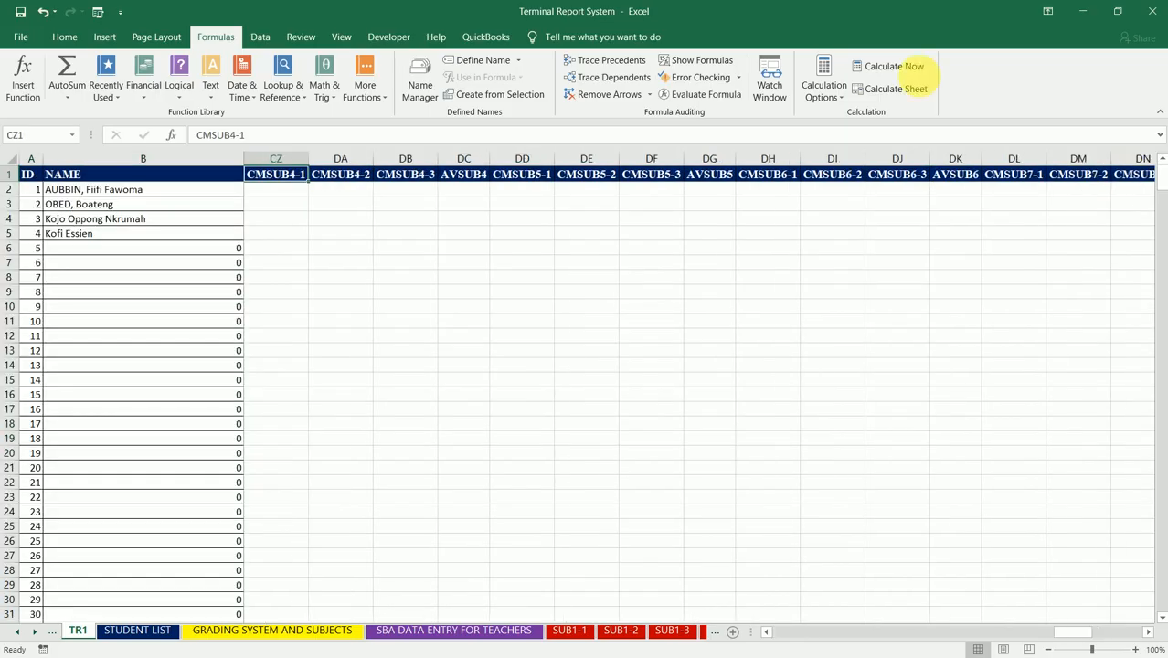
# Step: Apply all borders to the whole table, A1:EE510, from the ID header to the last row of the AVSUB11 column
pyautogui.click(37, 179)
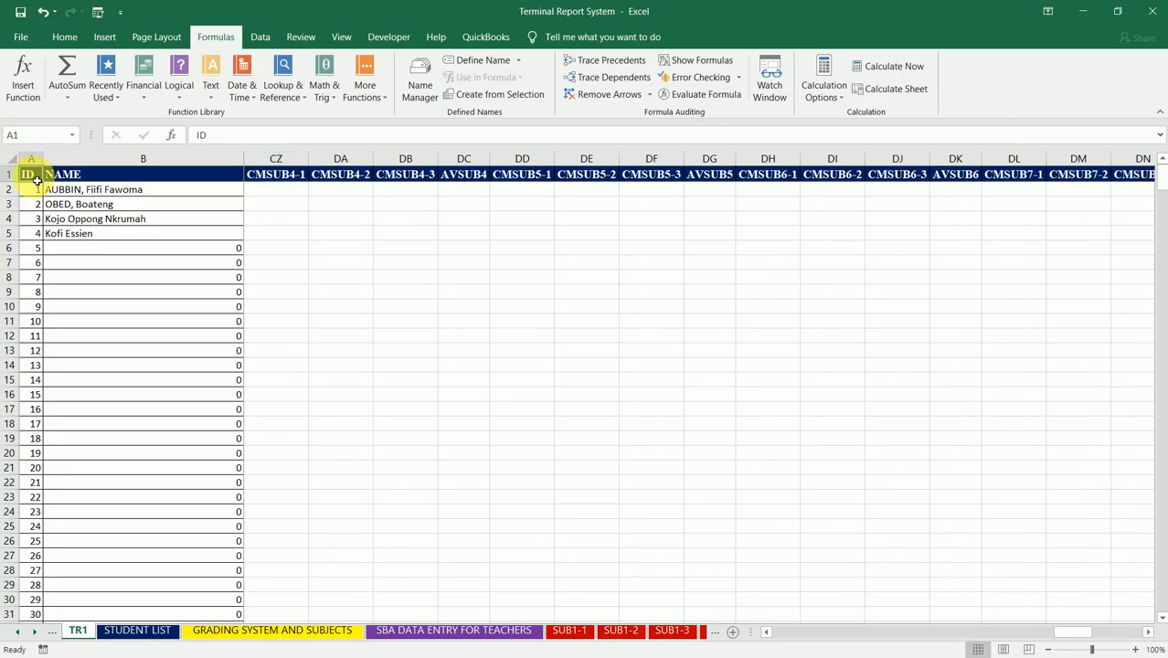
pyautogui.hotkey('ctrl', 'shift', 'End')
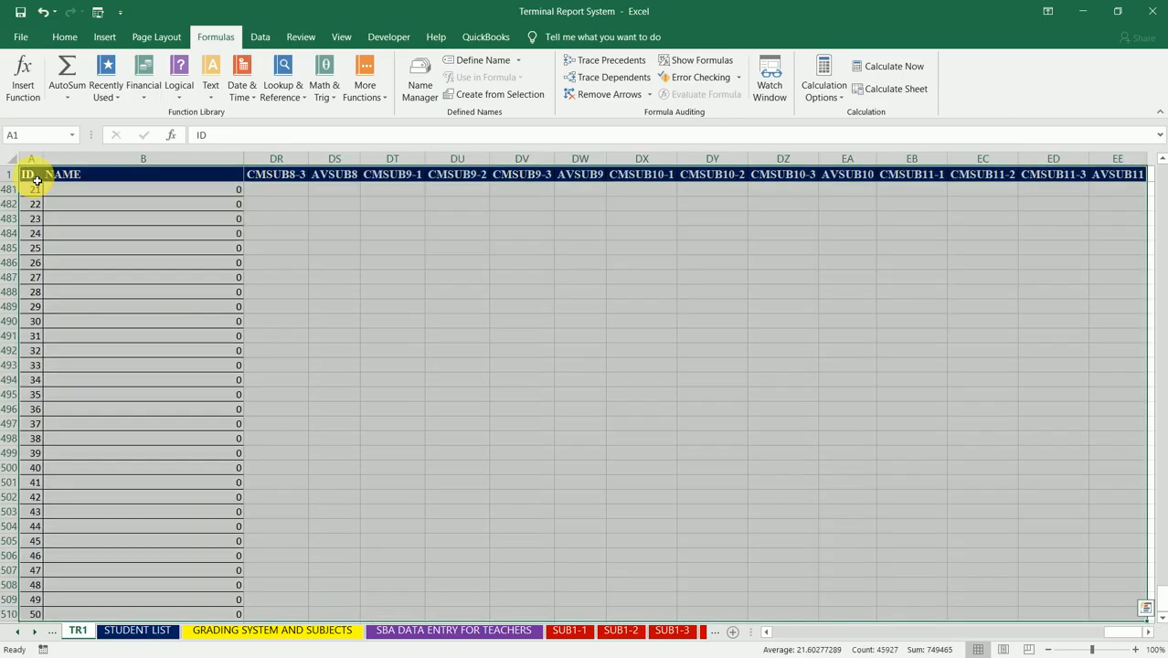
pyautogui.hotkey('shift', 'Down')
pyautogui.hotkey('shift', 'Down')
pyautogui.hotkey('shift', 'Down')
pyautogui.hotkey('shift', 'Up')
pyautogui.hotkey('shift', 'Up')
pyautogui.hotkey('shift', 'Up')
pyautogui.hotkey('shift', 'Up')
pyautogui.hotkey('shift', 'Up')
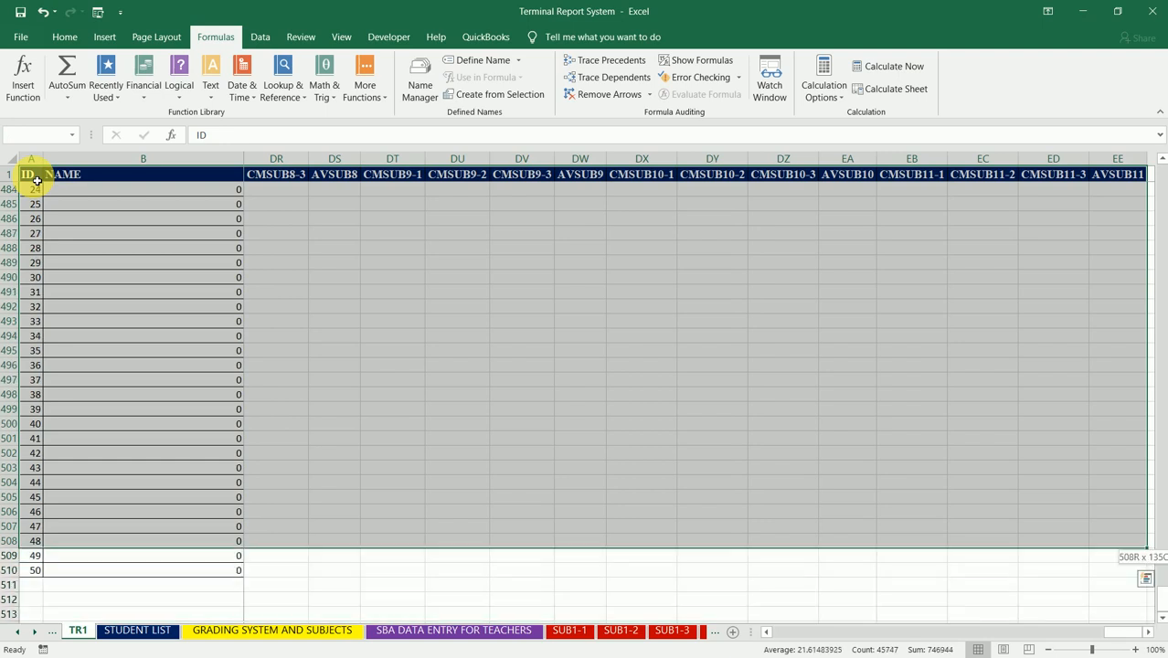
pyautogui.hotkey('shift', 'Down')
pyautogui.hotkey('shift', 'Down')
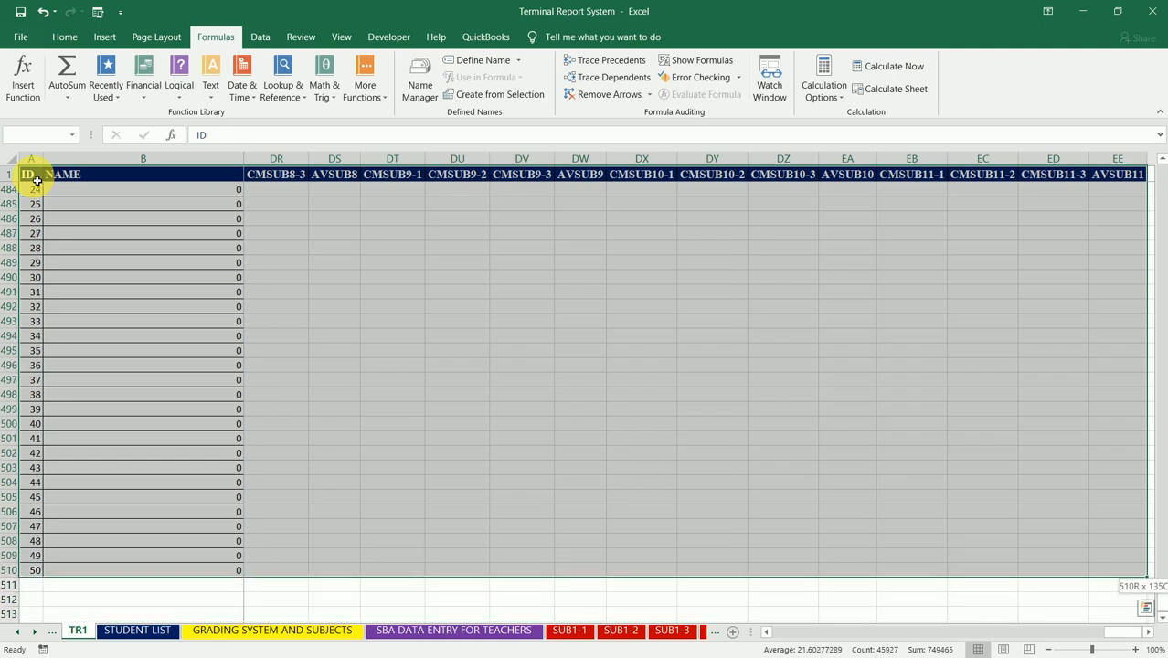
pyautogui.click(64, 38)
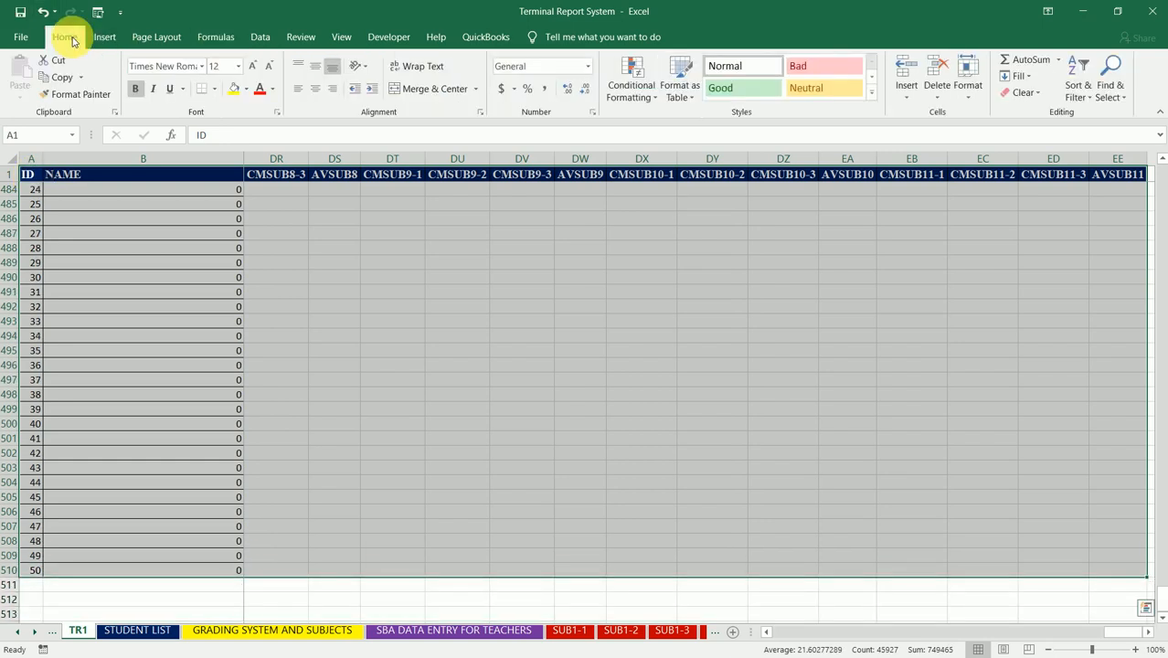
pyautogui.click(215, 89)
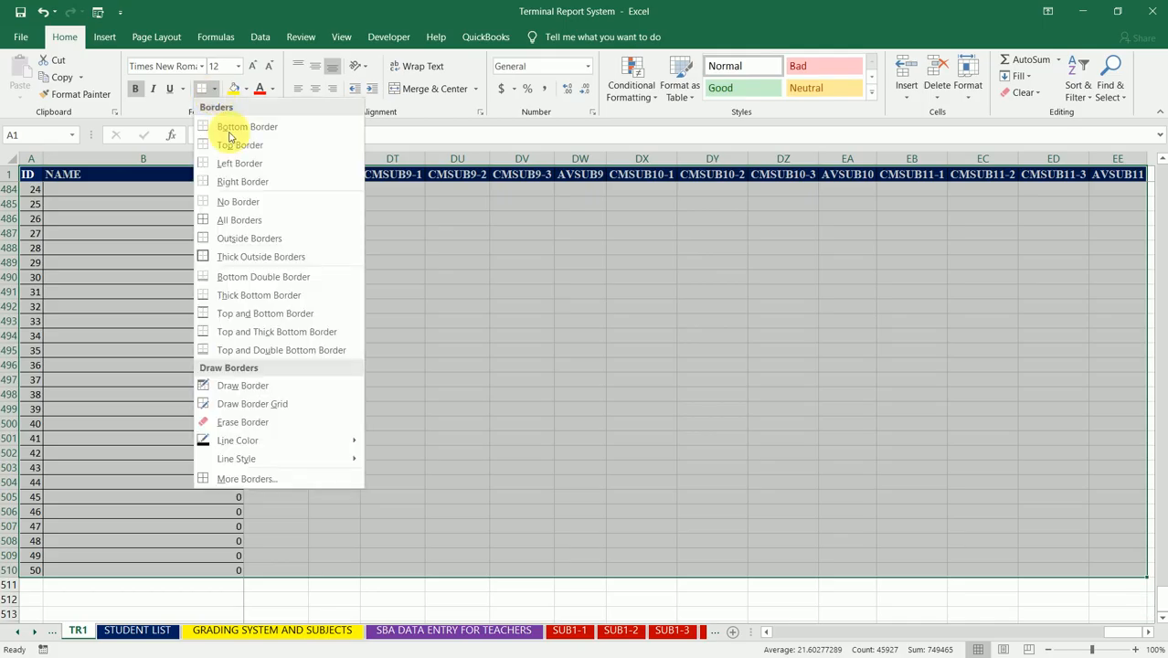
pyautogui.click(239, 220)
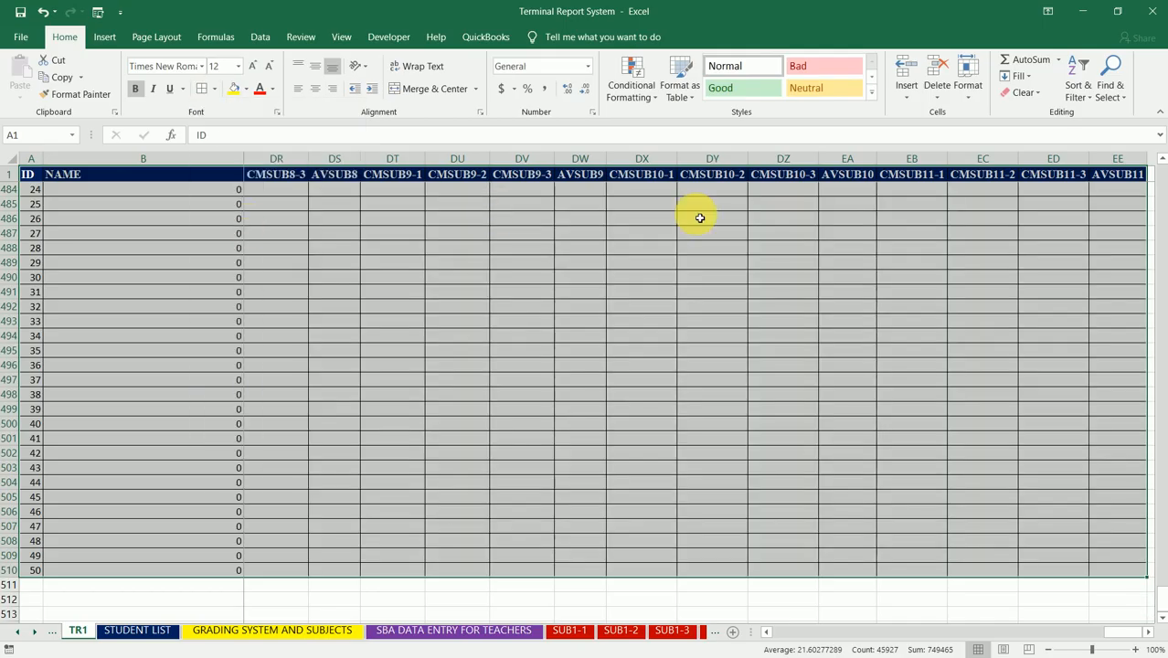
# Step: Check the borders along the table's columns, out to AVSUB11 and back to SUB11(REMARKS)
pyautogui.press('Right')
pyautogui.press('Right')
pyautogui.press('Right')
pyautogui.press('Right')
pyautogui.press('Right')
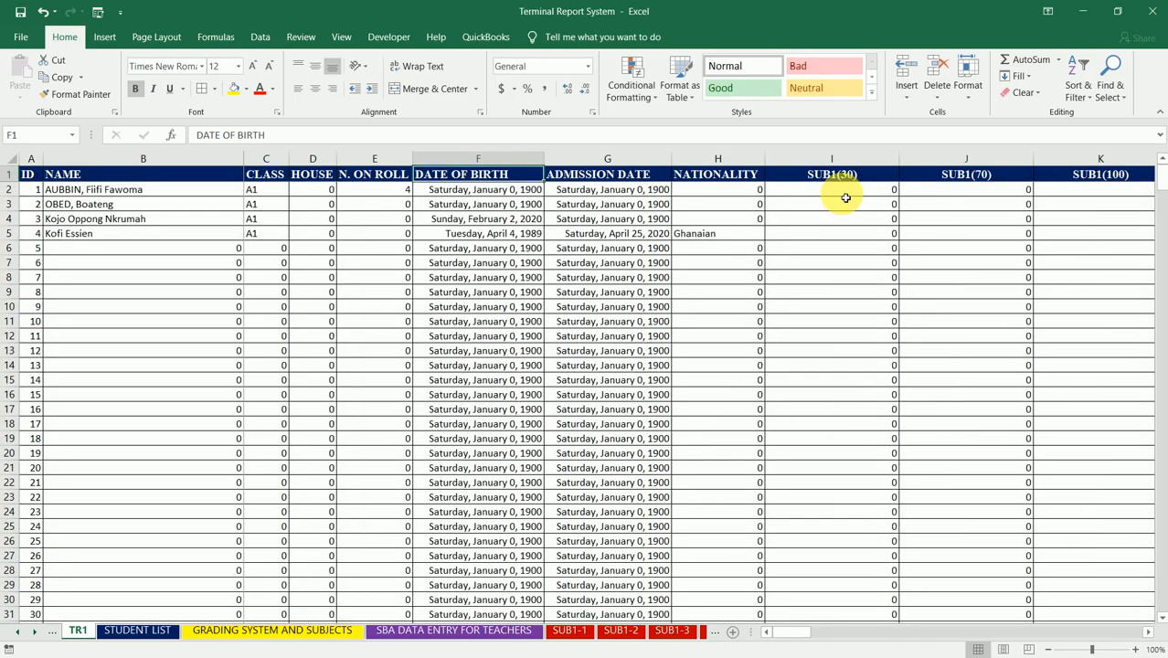
pyautogui.hotkey('ctrl', 'Right')
pyautogui.press('Left')
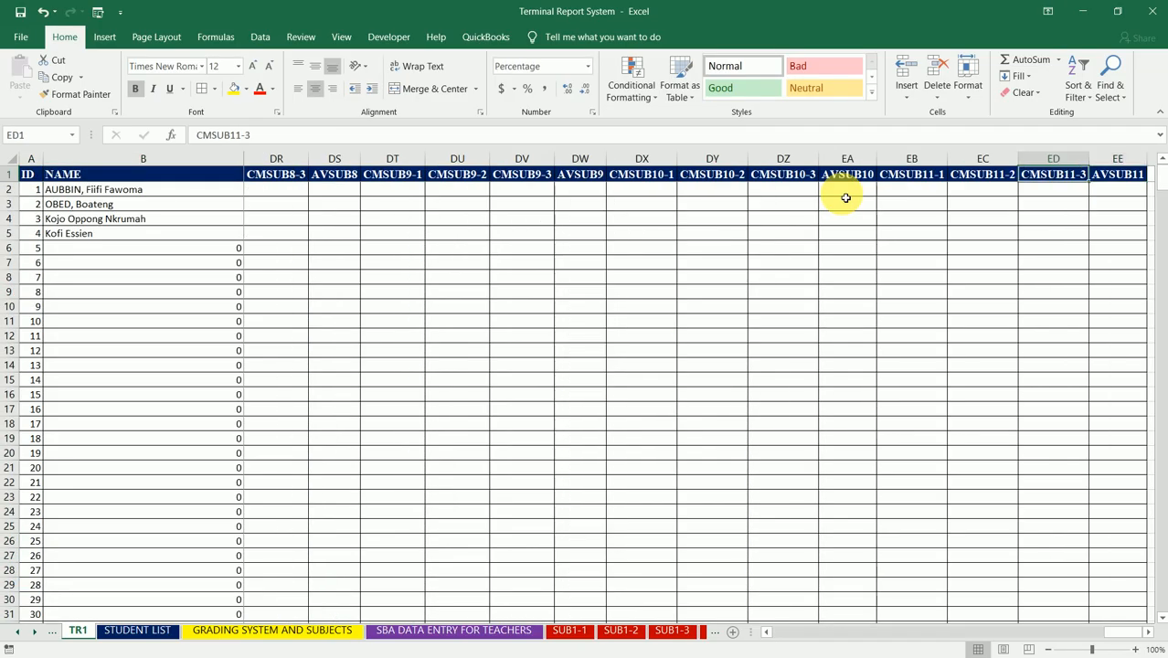
pyautogui.press('Left')
pyautogui.press('Left')
pyautogui.press('Left')
pyautogui.press('Left')
pyautogui.press('Left')
pyautogui.press('Left')
pyautogui.press('Left')
pyautogui.press('Left')
pyautogui.press('Left')
pyautogui.press('Left')
pyautogui.press('Left')
pyautogui.press('Left')
pyautogui.press('Left')
pyautogui.press('Left')
pyautogui.press('Left')
pyautogui.press('Left')
pyautogui.press('Left')
pyautogui.press('Left')
pyautogui.press('Left')
pyautogui.press('Left')
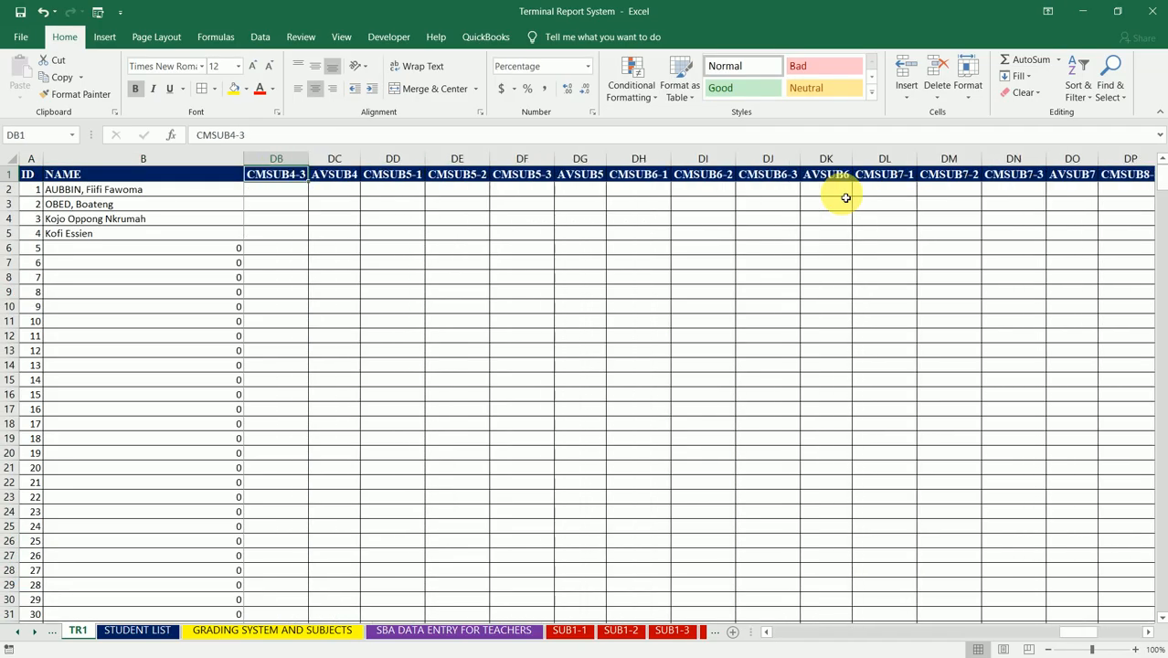
pyautogui.press('Left')
pyautogui.press('Left')
pyautogui.press('Left')
pyautogui.press('Left')
pyautogui.press('Left')
pyautogui.press('Left')
pyautogui.press('Left')
pyautogui.press('Left')
pyautogui.press('Left')
pyautogui.press('Left')
pyautogui.press('Left')
pyautogui.press('Left')
pyautogui.press('Left')
pyautogui.press('Left')
pyautogui.press('Left')
pyautogui.press('Left')
pyautogui.press('Left')
pyautogui.press('Left')
pyautogui.press('Left')
pyautogui.press('Left')
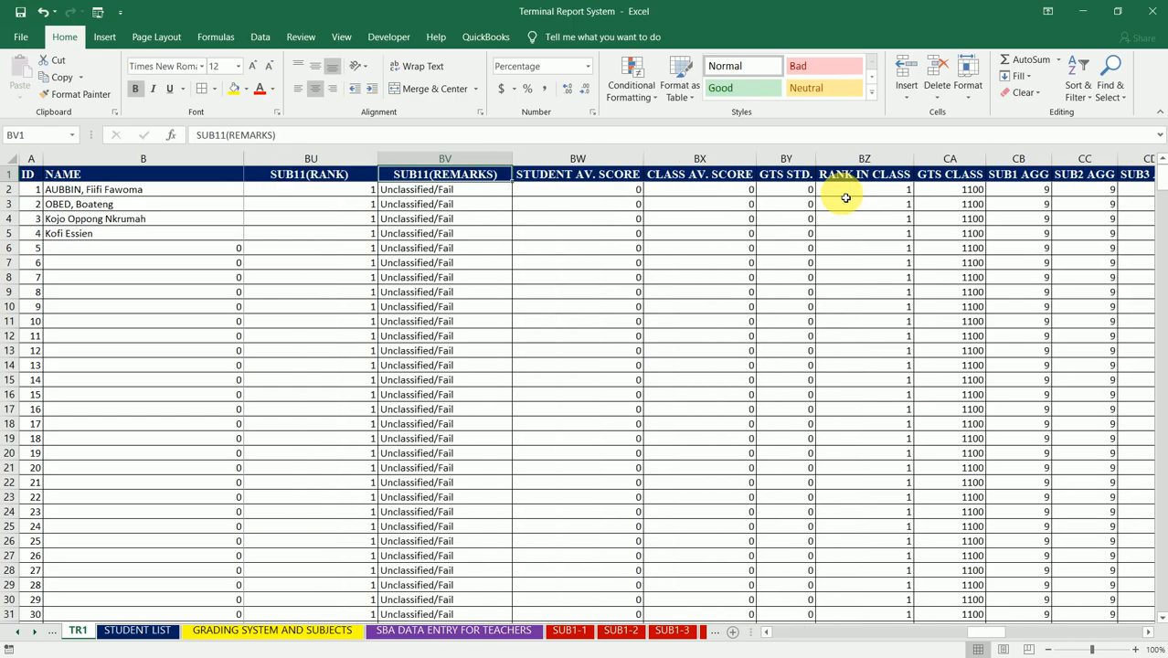
# Step: Select cell CN2, the first data cell under the CMSUB1-1 header
pyautogui.press('Right')
pyautogui.press('Right')
pyautogui.press('Right')
pyautogui.press('Right')
pyautogui.press('Right')
pyautogui.press('Right')
pyautogui.press('Right')
pyautogui.press('Right')
pyautogui.press('Right')
pyautogui.press('Right')
pyautogui.press('Right')
pyautogui.press('Right')
pyautogui.press('Right')
pyautogui.press('Right')
pyautogui.press('Right')
pyautogui.press('Right')
pyautogui.press('Right')
pyautogui.press('Right')
pyautogui.press('Right')
pyautogui.press('Right')
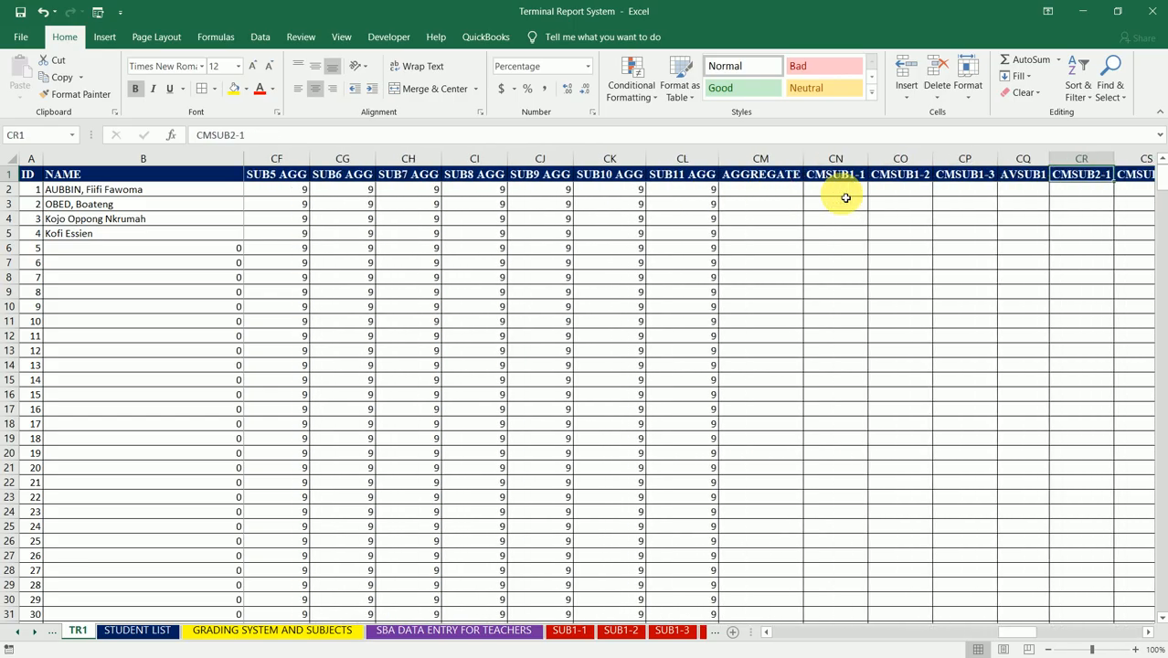
pyautogui.press('Left')
pyautogui.press('Left')
pyautogui.press('Left')
pyautogui.press('Left')
pyautogui.press('Left')
pyautogui.press('Left')
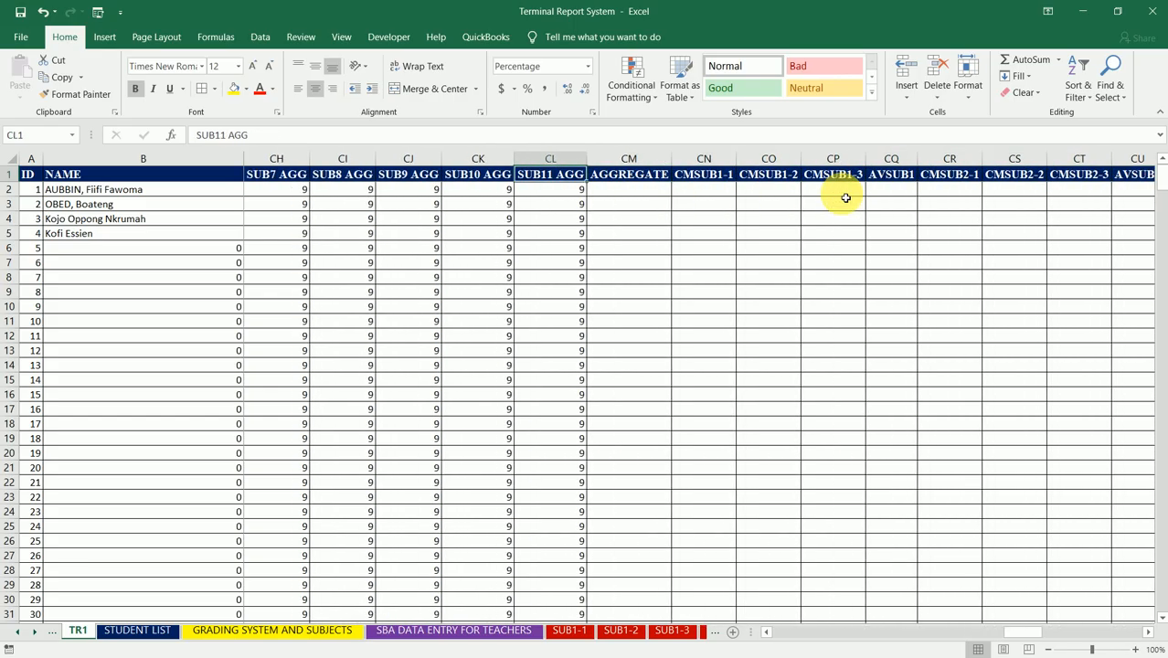
pyautogui.press('Left')
pyautogui.press('Left')
pyautogui.press('Right')
pyautogui.press('Right')
pyautogui.press('Right')
pyautogui.press('Right')
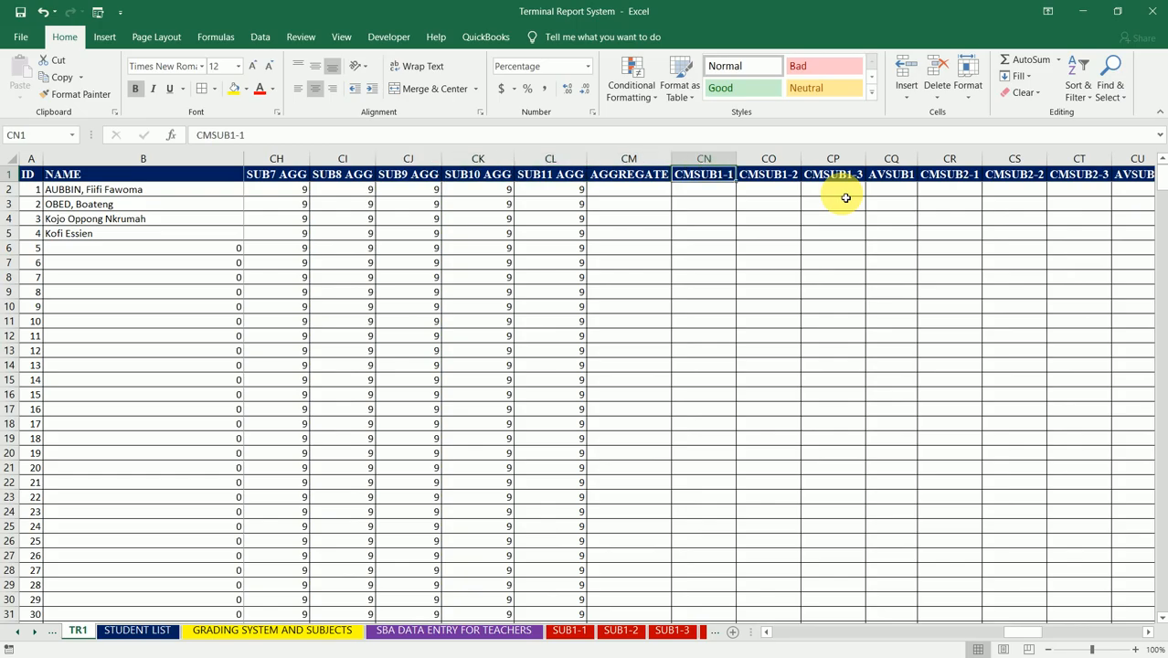
pyautogui.press('Down')
pyautogui.press('Right')
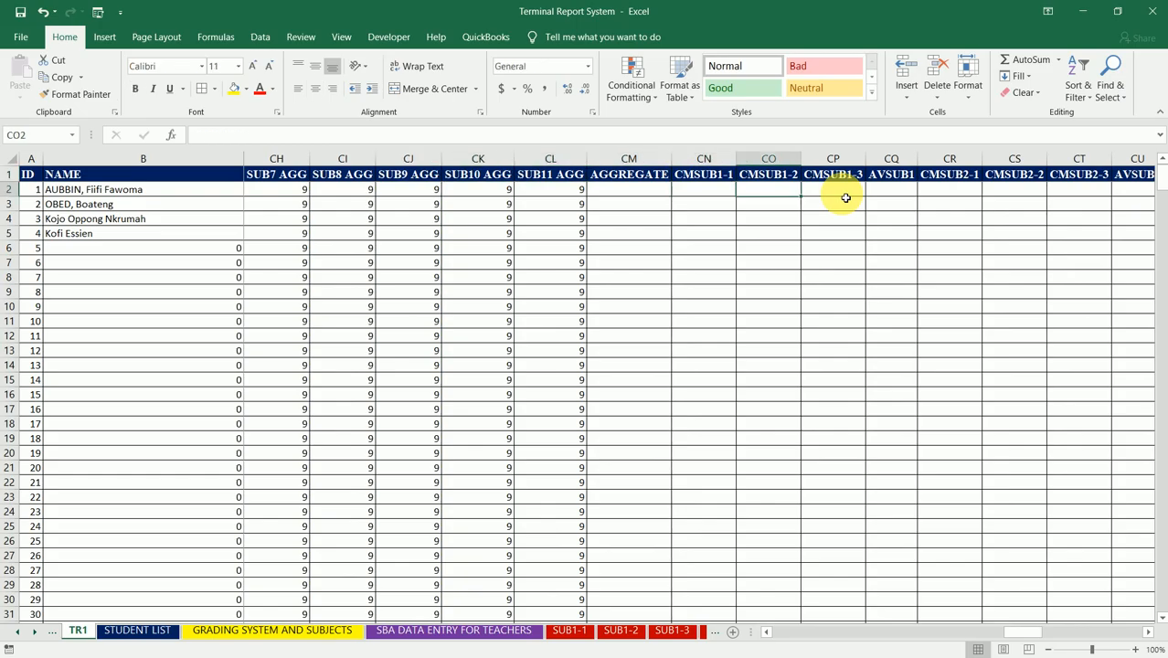
pyautogui.press('Left')
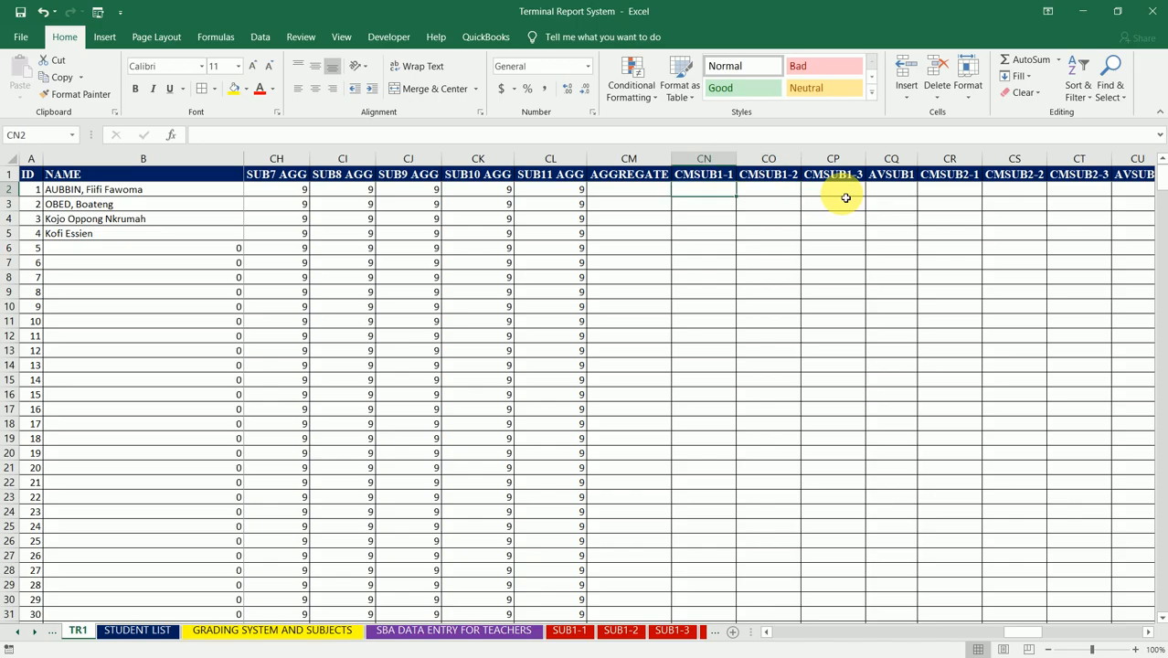
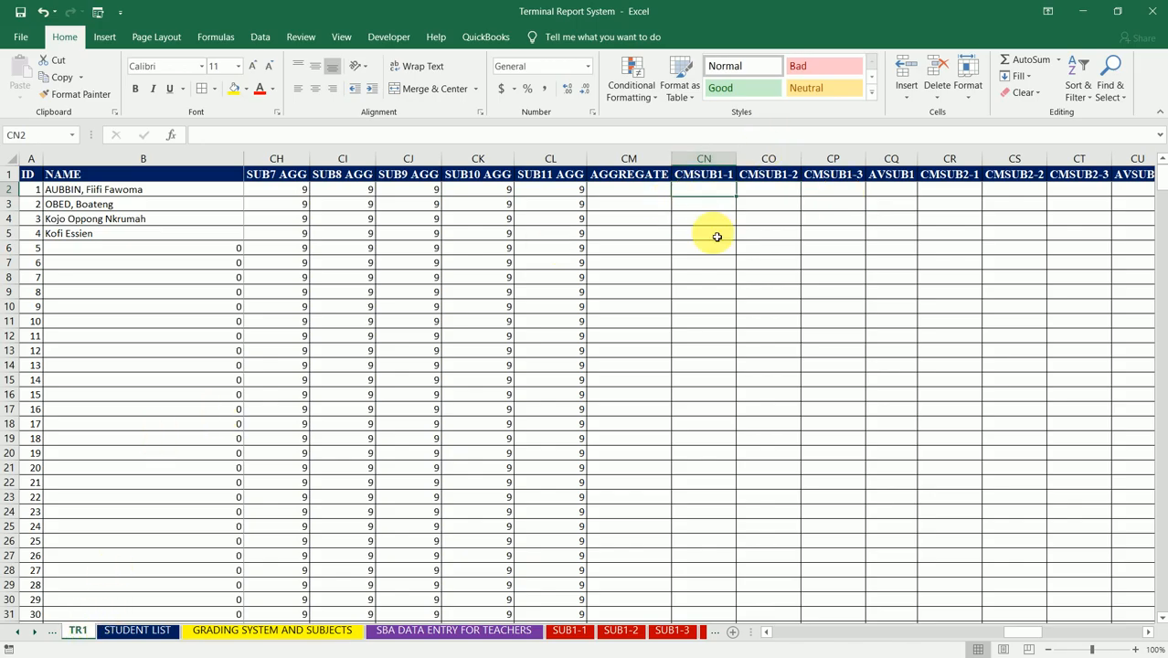
# Step: Look over the empty columns along row 2, from AGGREGATE out to the CMSUB6 headers and back to CMSUB1-1
pyautogui.press('Right')
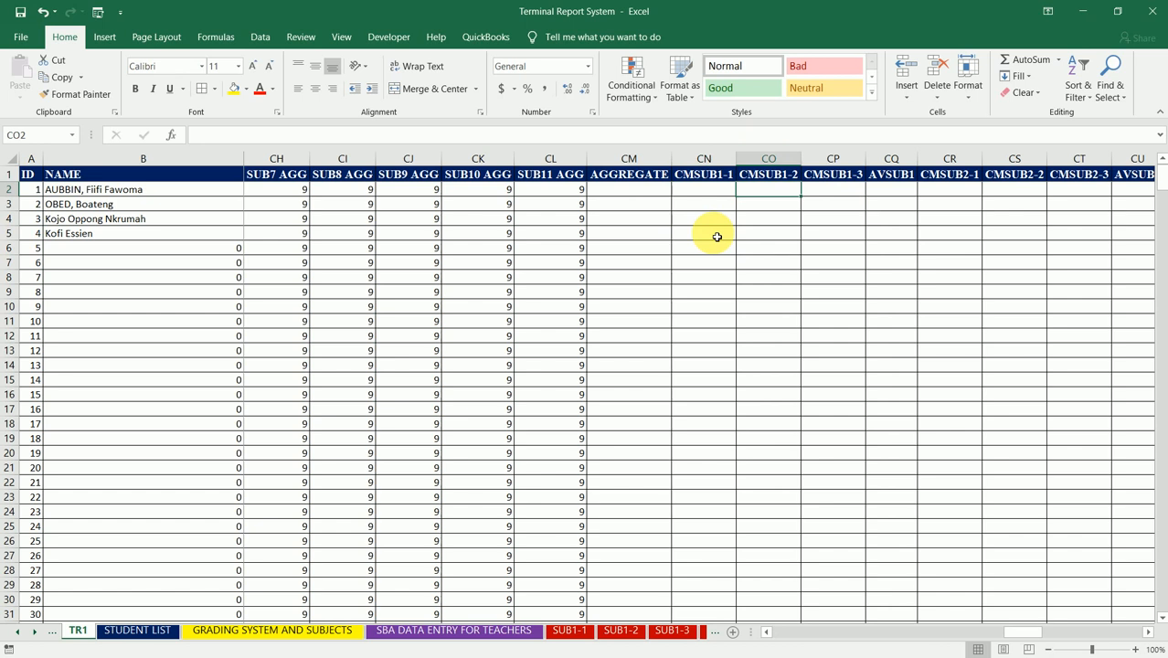
pyautogui.press('Left')
pyautogui.press('Left')
pyautogui.press('Left')
pyautogui.press('Right')
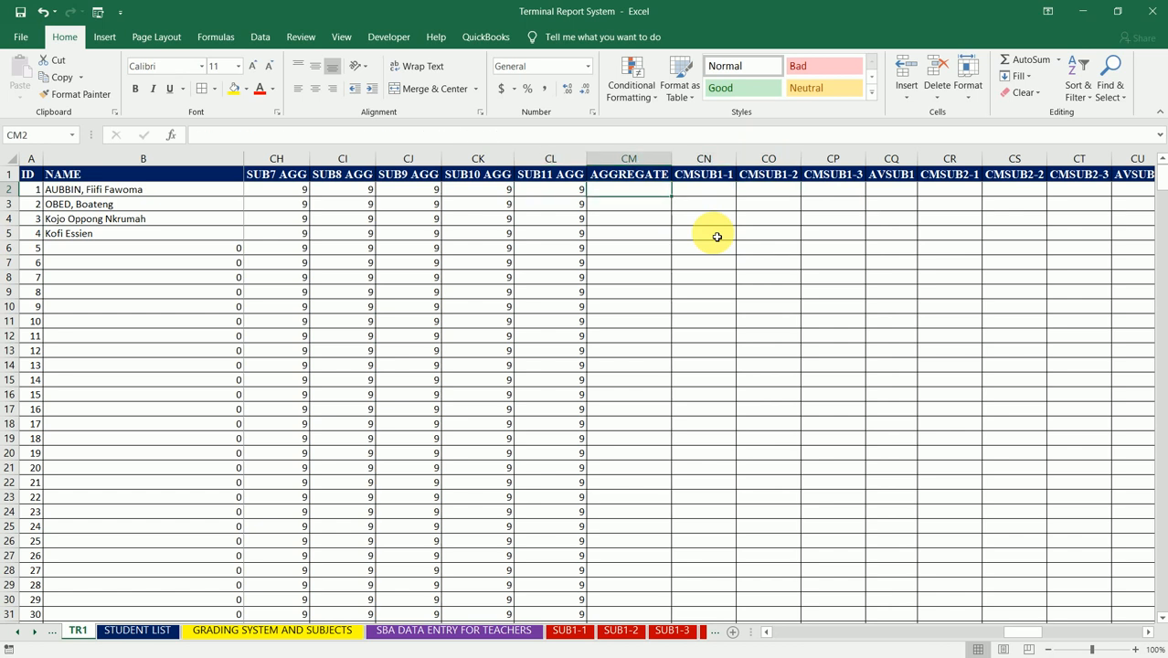
pyautogui.press('Right')
pyautogui.press('Right')
pyautogui.press('Right')
pyautogui.press('Right')
pyautogui.press('Right')
pyautogui.press('Right')
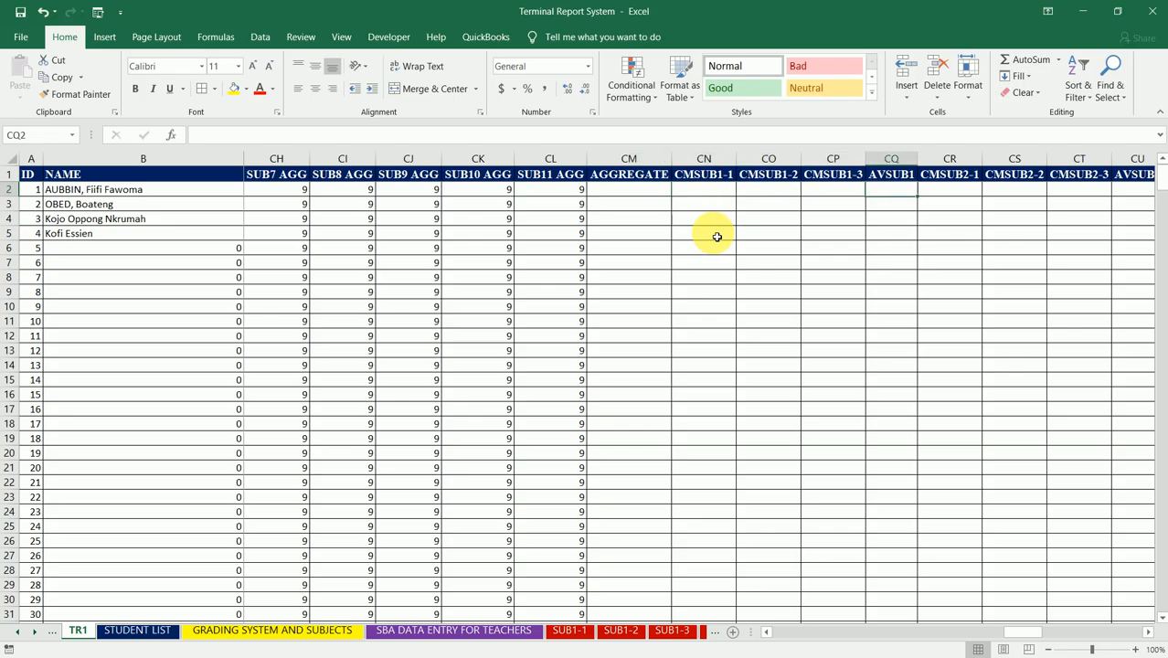
pyautogui.press('Right')
pyautogui.press('Right')
pyautogui.press('Right')
pyautogui.press('Right')
pyautogui.press('Right')
pyautogui.press('Right')
pyautogui.press('Right')
pyautogui.press('Right')
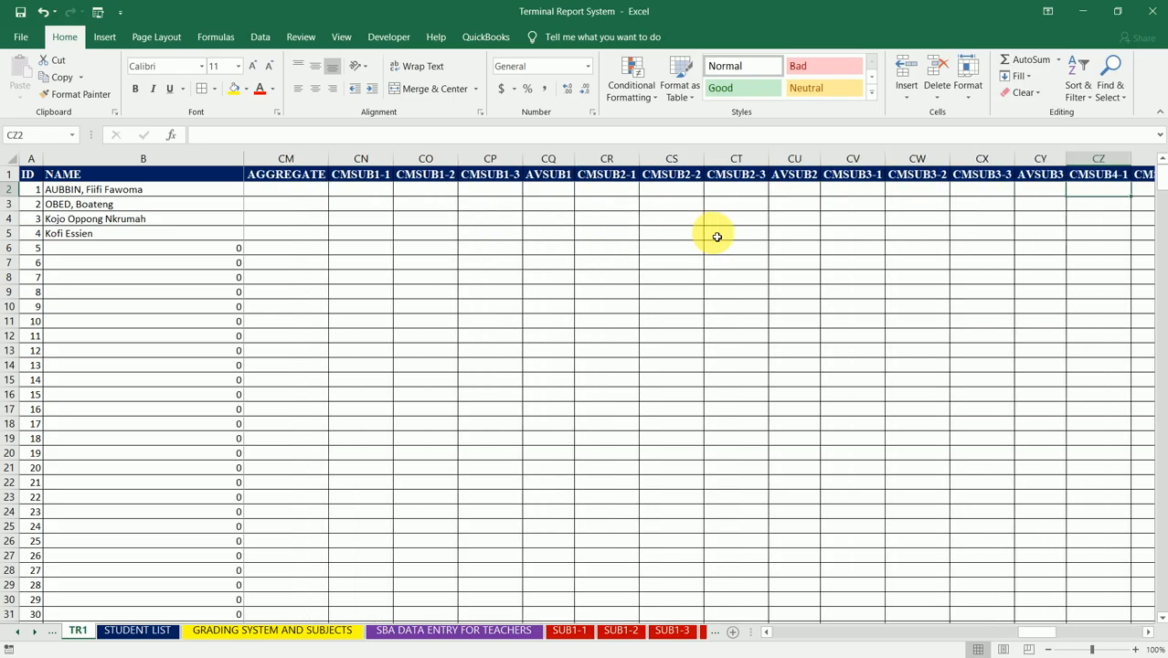
pyautogui.press('Right')
pyautogui.press('Right')
pyautogui.press('Right')
pyautogui.press('Right')
pyautogui.press('Right')
pyautogui.press('Right')
pyautogui.press('Right')
pyautogui.press('Right')
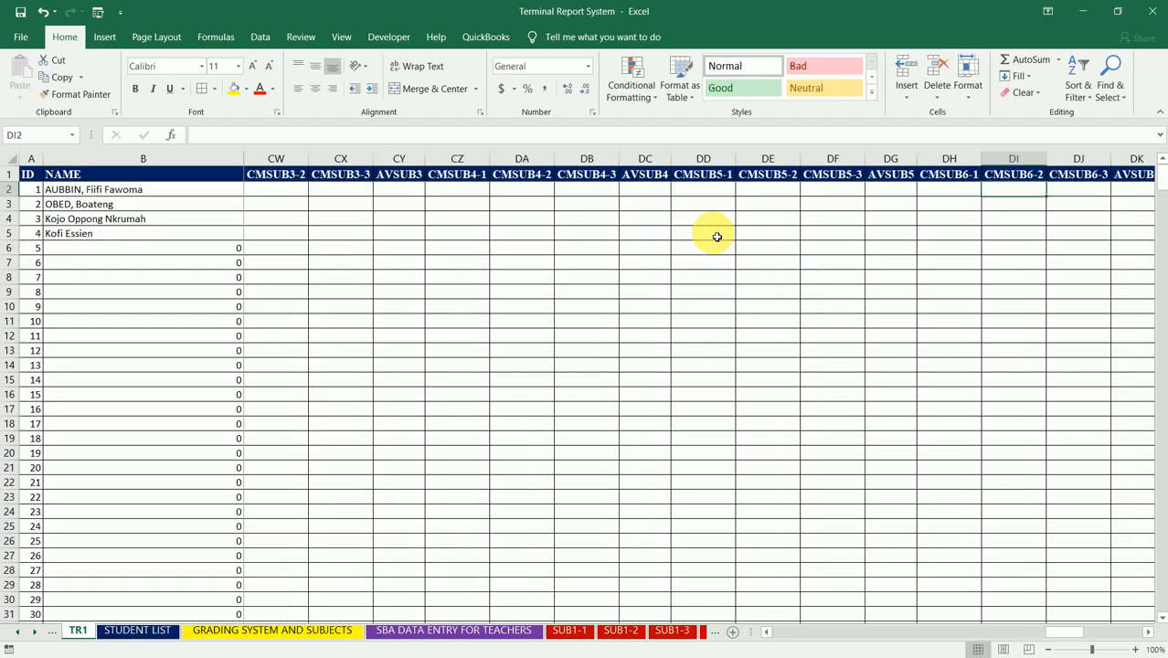
pyautogui.press('Left')
pyautogui.press('Left')
pyautogui.press('Left')
pyautogui.press('Left')
pyautogui.press('Left')
pyautogui.press('Left')
pyautogui.press('Left')
pyautogui.press('Left')
pyautogui.press('Left')
pyautogui.press('Left')
pyautogui.press('Left')
pyautogui.press('Left')
pyautogui.press('Left')
pyautogui.press('Left')
pyautogui.press('Left')
pyautogui.press('Left')
pyautogui.press('Left')
pyautogui.press('Left')
pyautogui.press('Left')
pyautogui.press('Left')
pyautogui.press('Right')
pyautogui.press('Right')
pyautogui.press('Right')
pyautogui.press('Right')
pyautogui.press('Right')
pyautogui.press('Right')
pyautogui.press('Right')
pyautogui.press('Right')
pyautogui.press('Right')
pyautogui.press('Right')
pyautogui.press('Right')
pyautogui.press('Right')
pyautogui.press('Right')
pyautogui.press('Right')
pyautogui.press('Right')
pyautogui.press('Right')
pyautogui.press('Right')
pyautogui.press('Right')
pyautogui.press('Right')
pyautogui.press('Right')
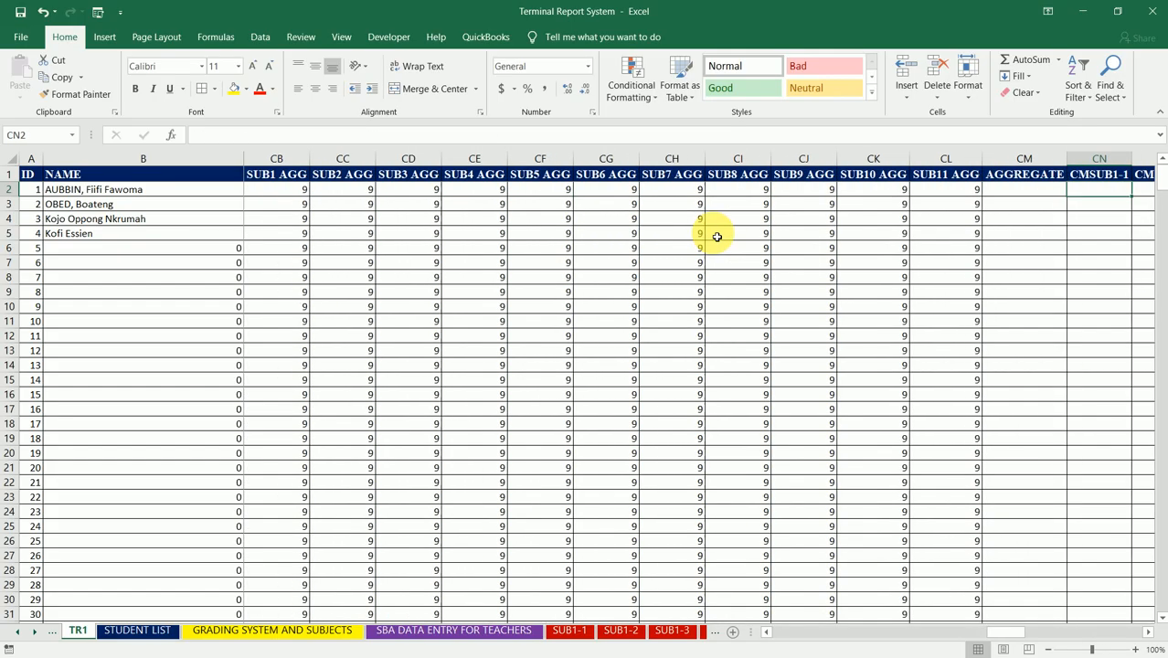
pyautogui.press('Left')
pyautogui.press('Left')
pyautogui.press('Left')
pyautogui.press('Left')
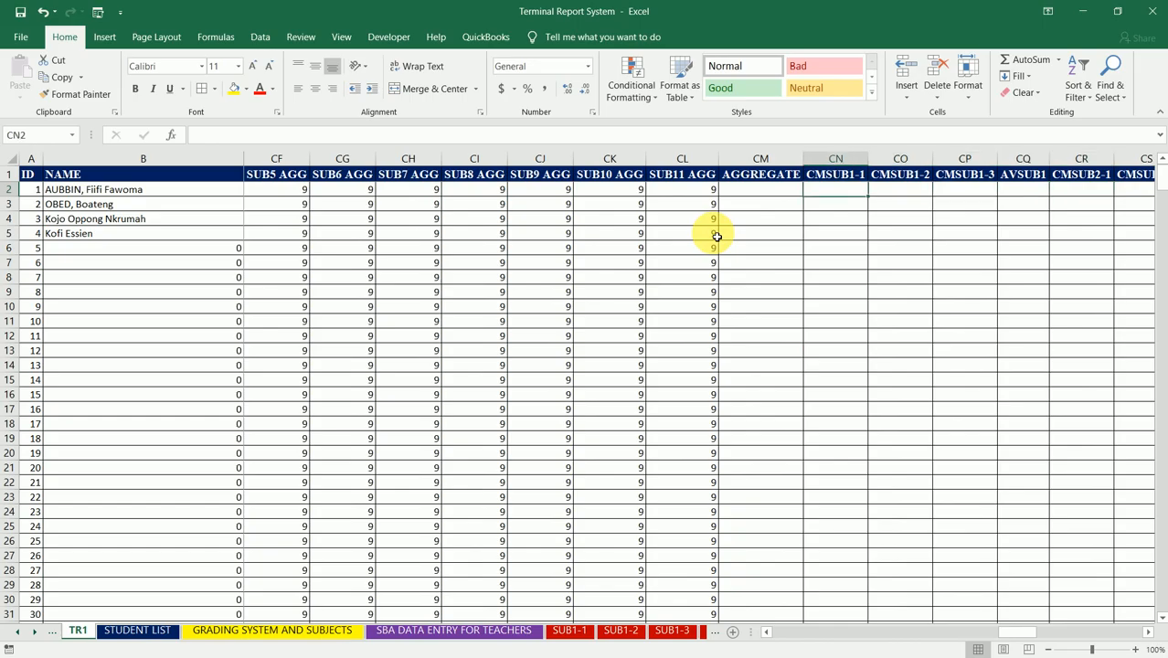
# Step: Try the formula =AVERAGE(CN2:CP2) in CQ2, the first AVSUB1 cell, and clear the cell again
pyautogui.press('Right')
pyautogui.press('Right')
pyautogui.press('Right')
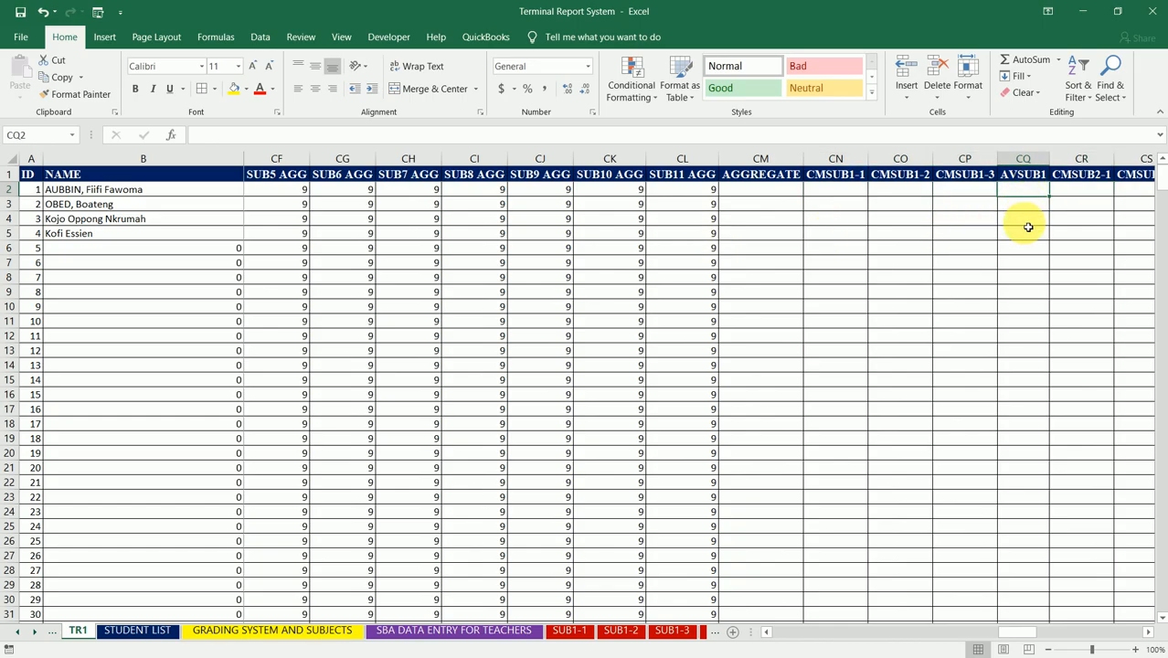
pyautogui.write('=AVERAG')
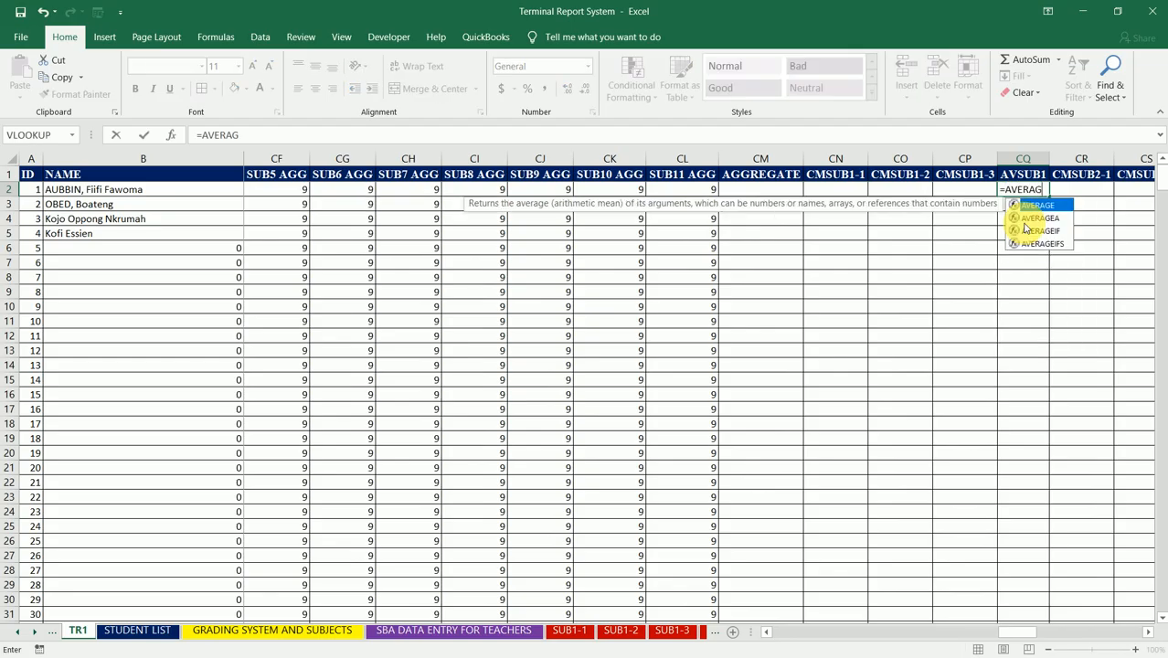
pyautogui.write('E(')
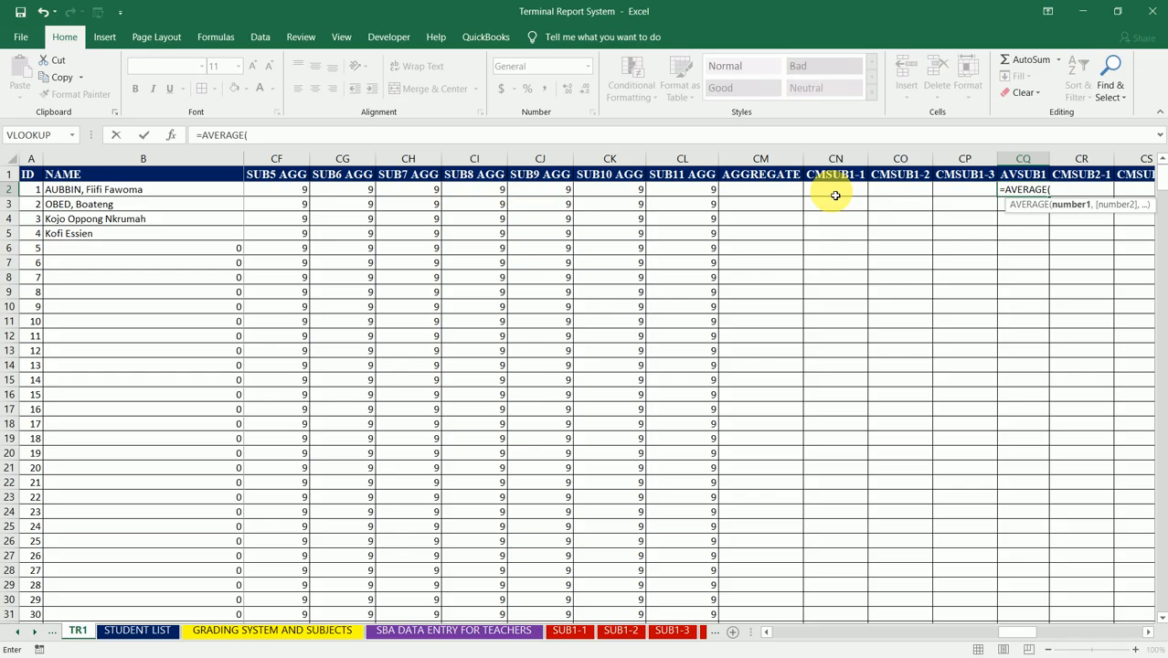
pyautogui.moveTo(835, 196); pyautogui.dragTo(941, 193)
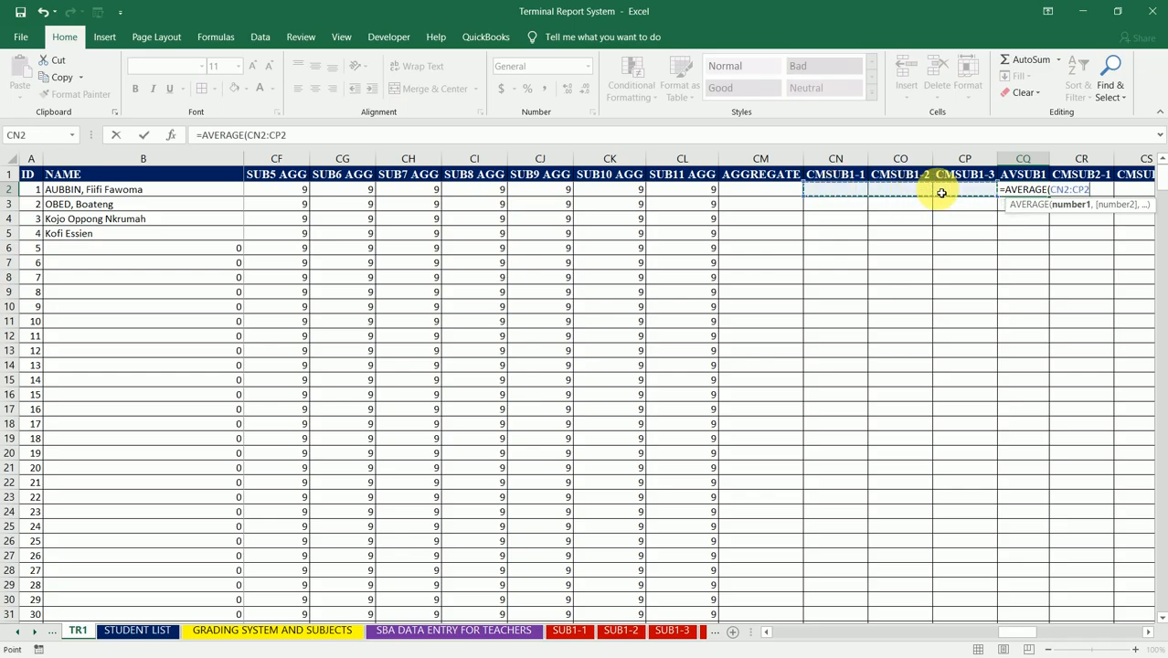
pyautogui.write(')')
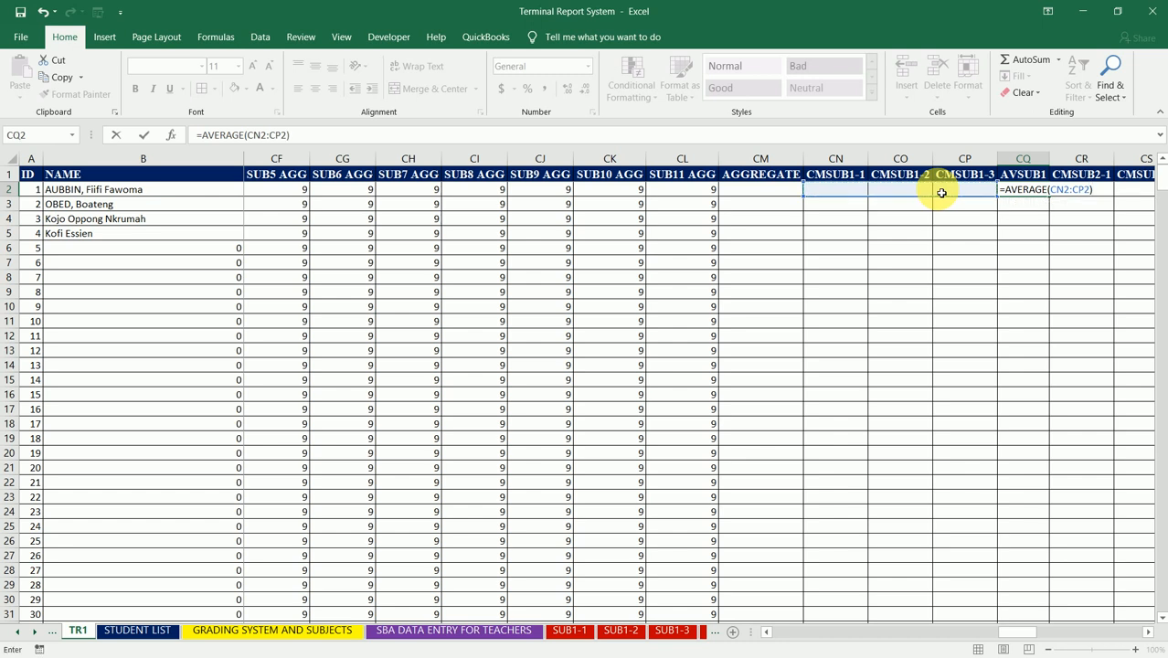
pyautogui.press('Return')
pyautogui.press('Up')
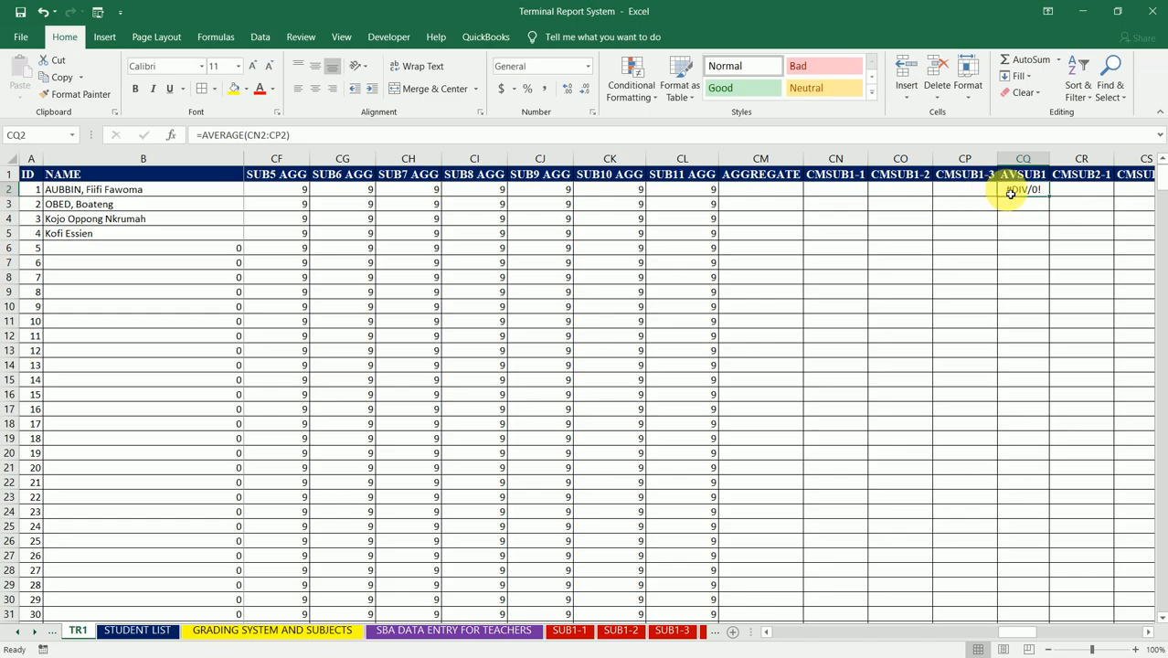
pyautogui.press('Delete')
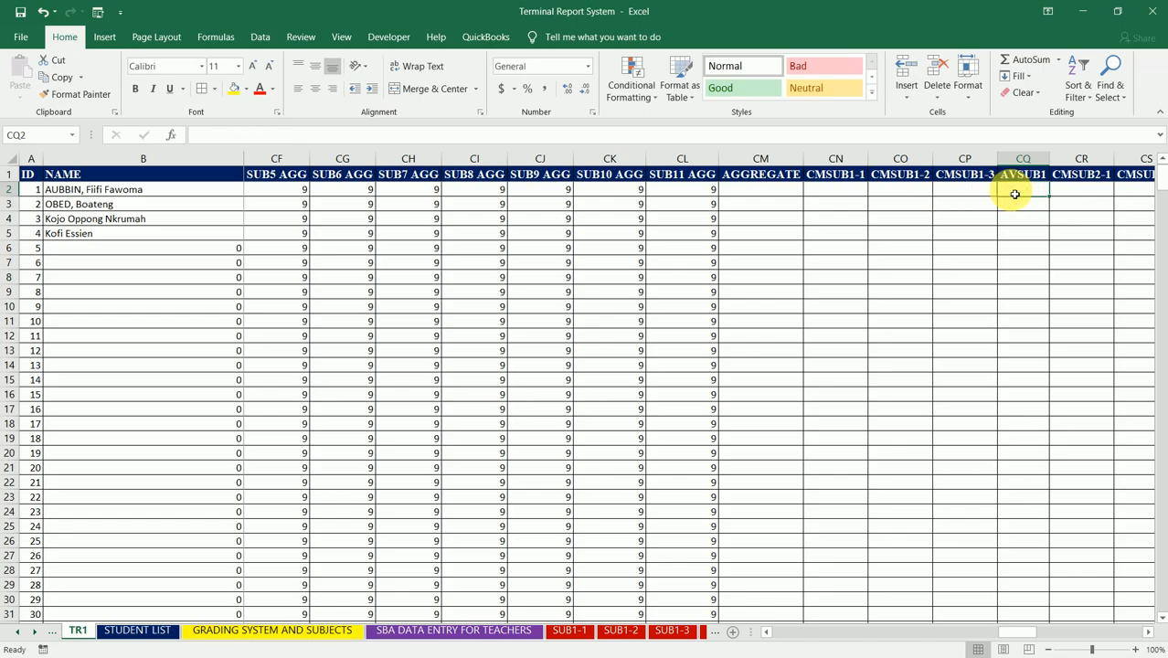
# Step: Insert the AVERAGE function in CQ2 through the function wizard and clear its suggested BW2:CP2 range
pyautogui.click(206, 36)
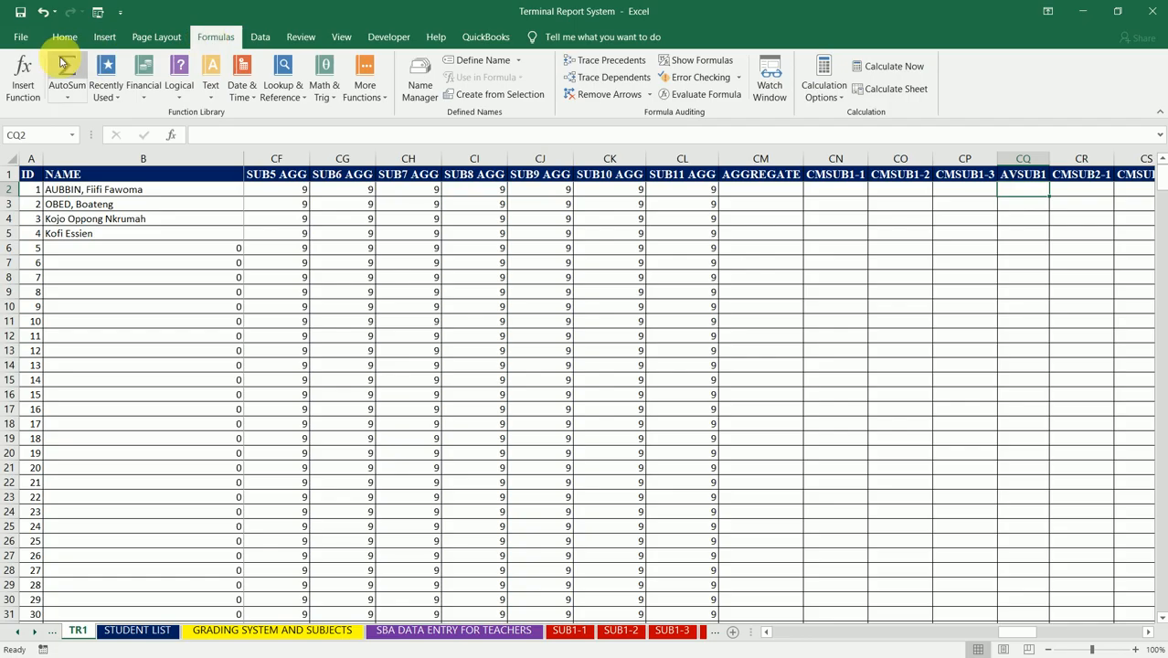
pyautogui.click(22, 71)
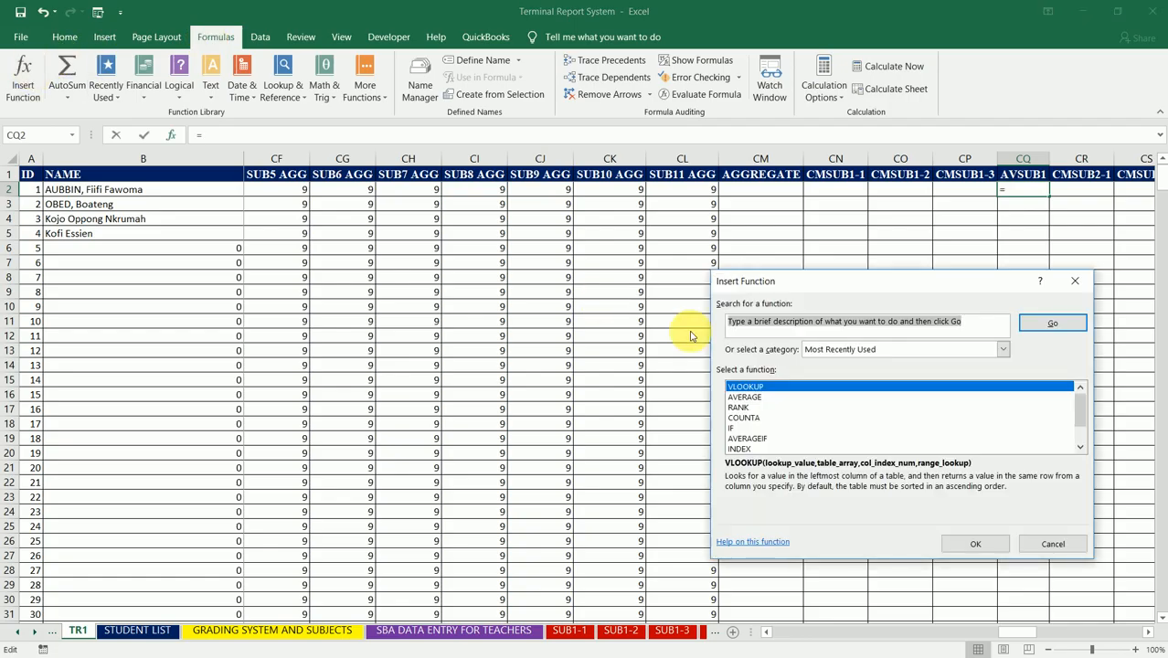
pyautogui.click(759, 399)
pyautogui.doubleClick(912, 397)
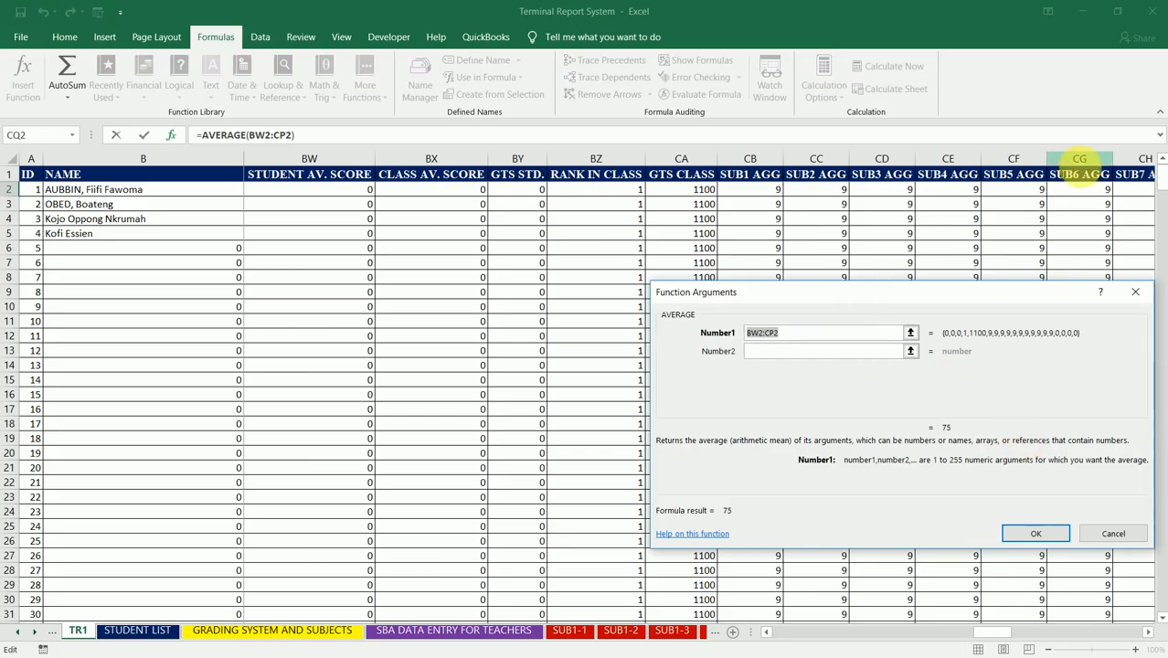
pyautogui.press('BackSpace')
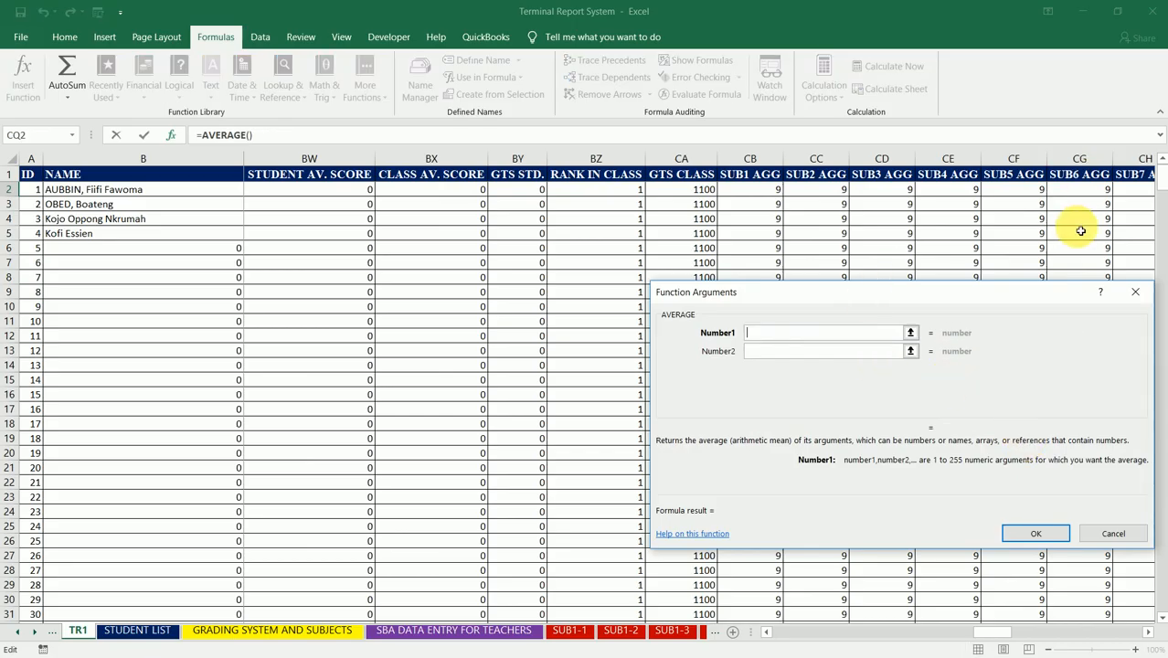
# Step: Set the AVERAGE function's first argument to CN2, the first data cell under CMSUB1-1
pyautogui.click(1110, 192)
pyautogui.press('Right')
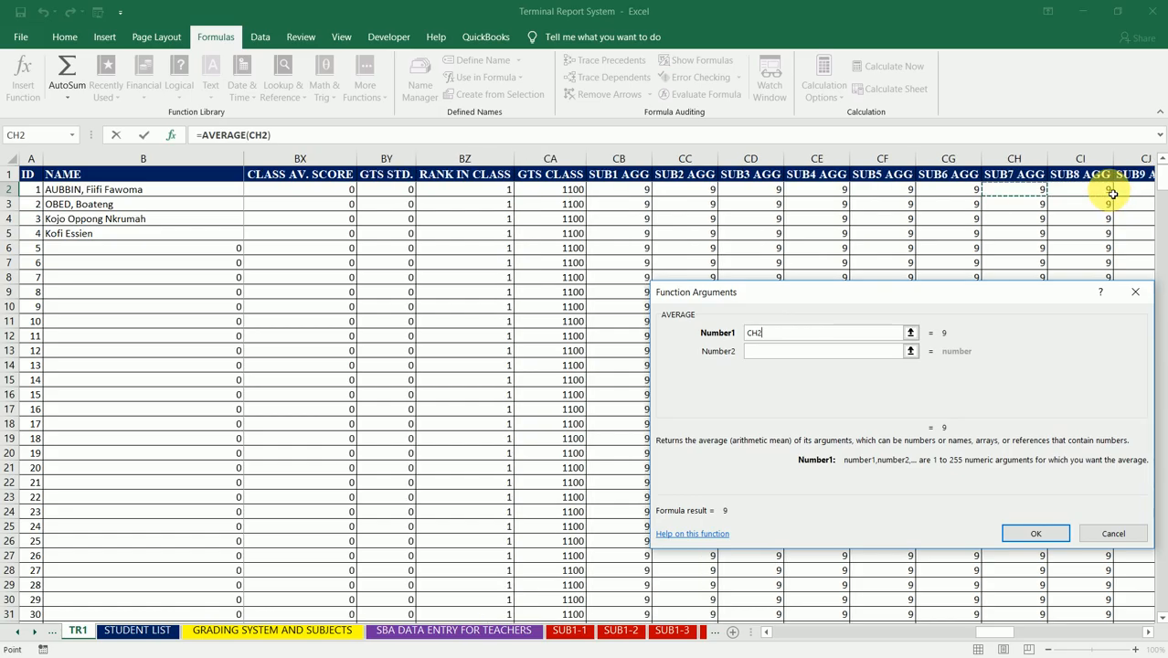
pyautogui.press('Right')
pyautogui.press('Right')
pyautogui.press('Right')
pyautogui.press('Right')
pyautogui.press('Right')
pyautogui.press('Right')
pyautogui.press('Right')
pyautogui.press('Right')
pyautogui.press('Right')
pyautogui.press('Right')
pyautogui.press('Right')
pyautogui.press('Right')
pyautogui.press('Right')
pyautogui.press('Right')
pyautogui.press('Right')
pyautogui.press('Left')
pyautogui.press('Left')
pyautogui.press('Left')
pyautogui.press('Left')
pyautogui.press('Left')
pyautogui.press('Left')
pyautogui.press('Left')
pyautogui.press('Left')
pyautogui.press('Left')
pyautogui.press('Left')
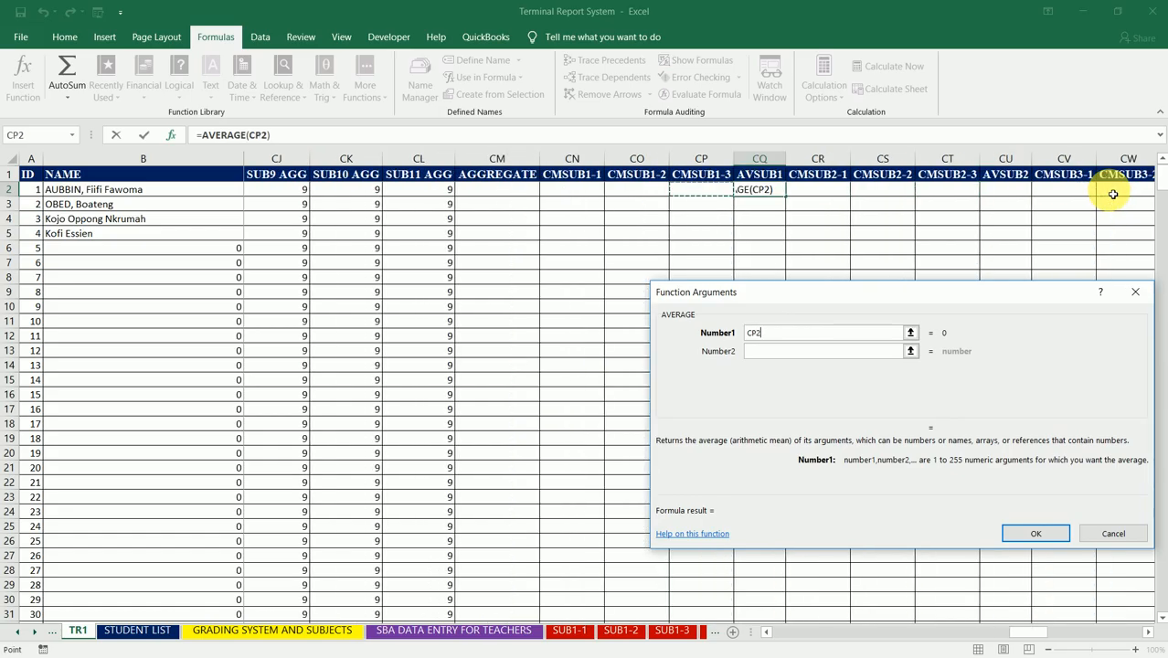
pyautogui.press('Right')
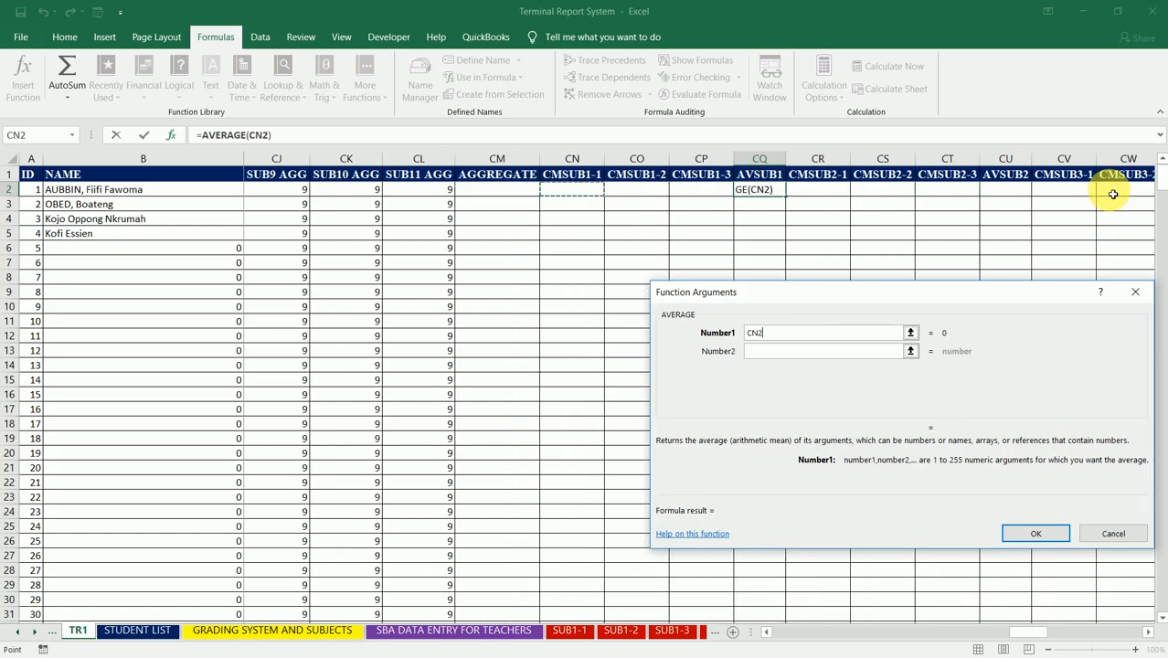
# Step: Add CO2 and CP2 as the second and third AVERAGE arguments and complete the formula in CQ2
pyautogui.click(812, 359)
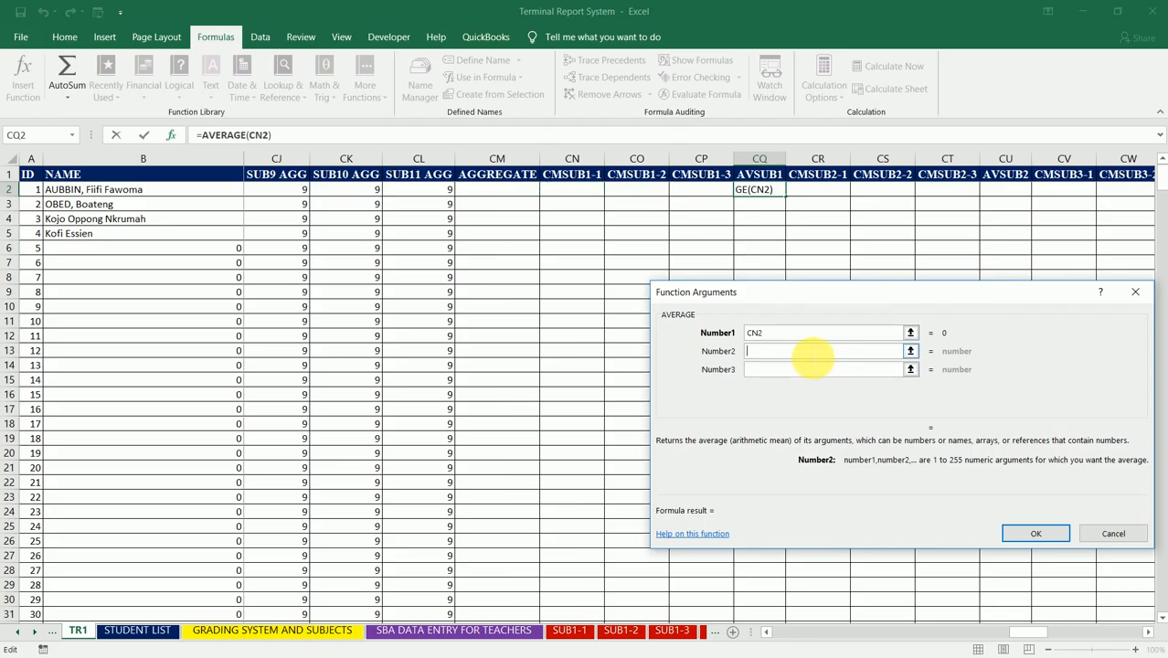
pyautogui.click(642, 195)
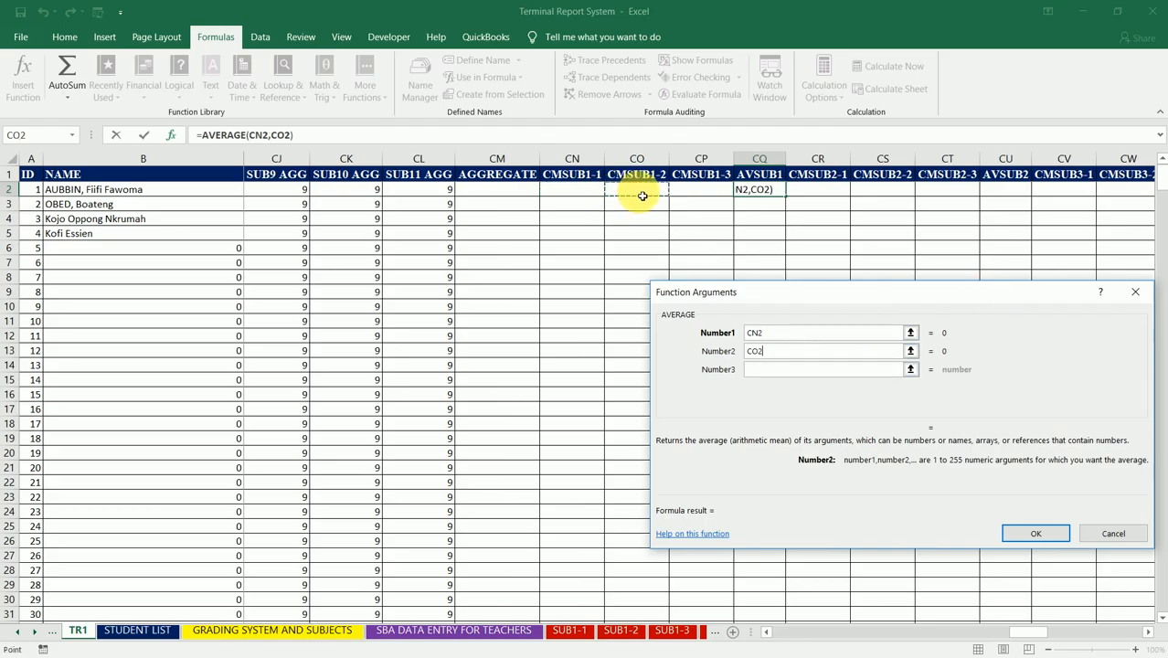
pyautogui.click(775, 371)
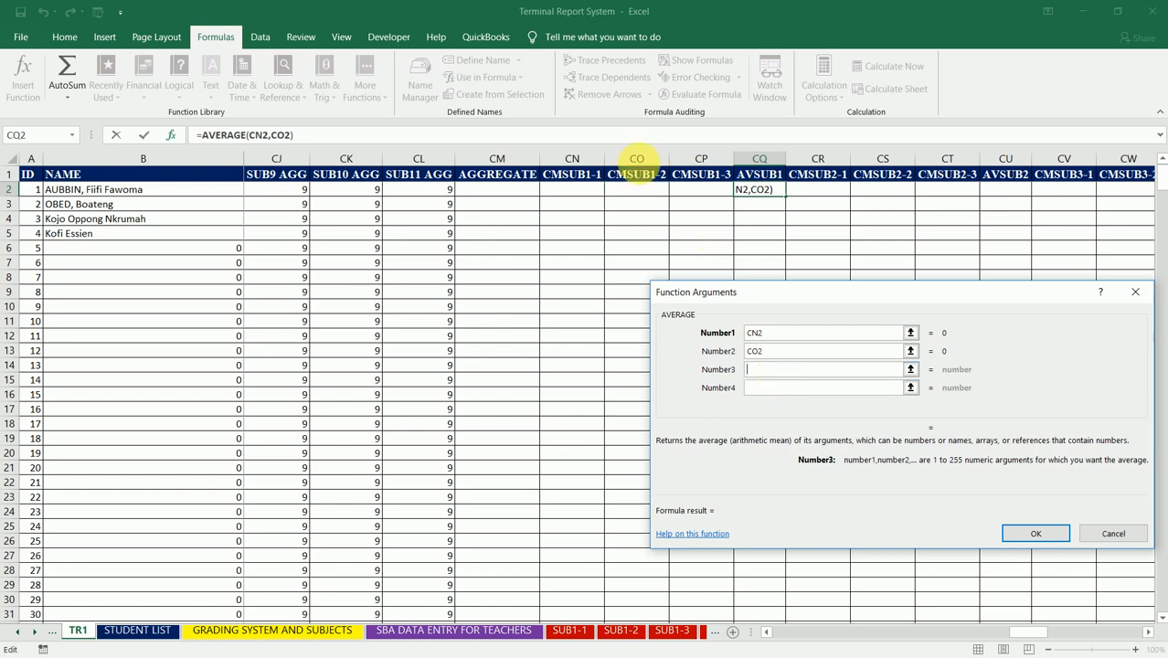
pyautogui.click(694, 193)
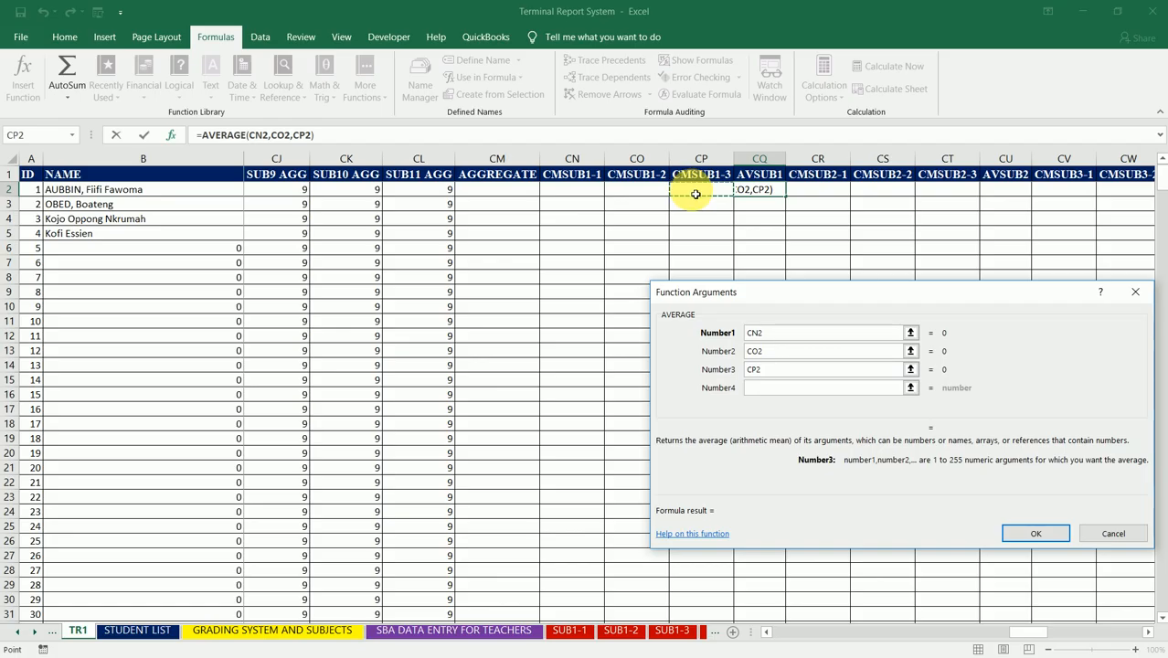
pyautogui.click(1032, 536)
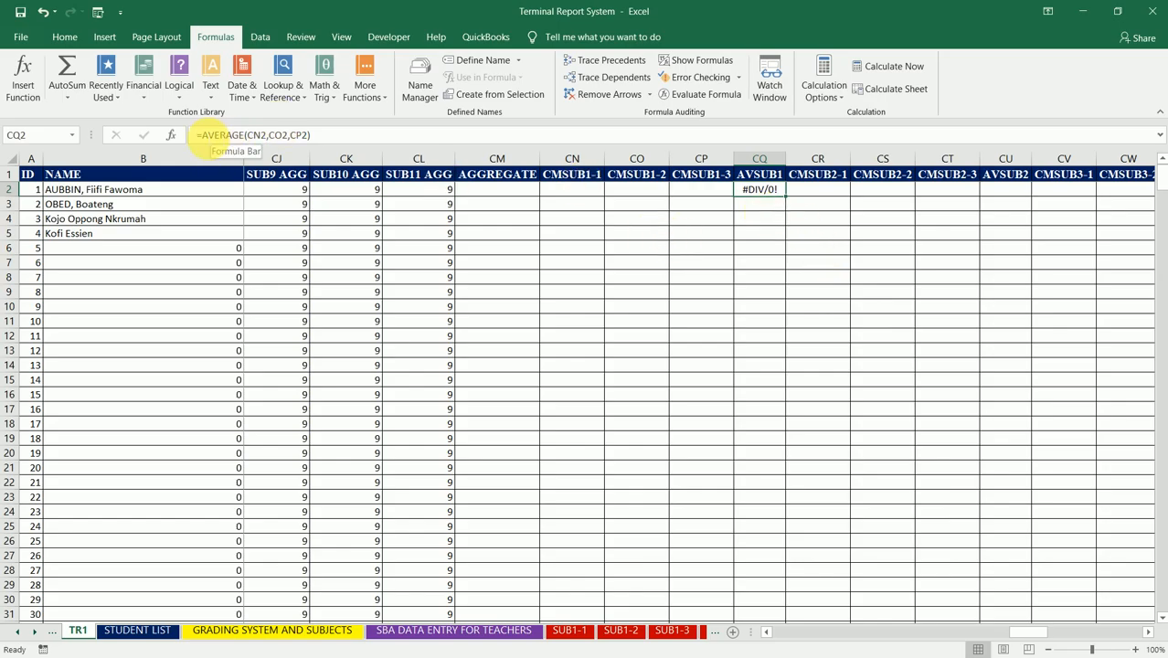
# Step: Wrap the CQ2 formula in IFERROR with a blank space as fallback: =IFERROR(AVERAGE(CN2,CO2,CP2)," ")
pyautogui.click(203, 136)
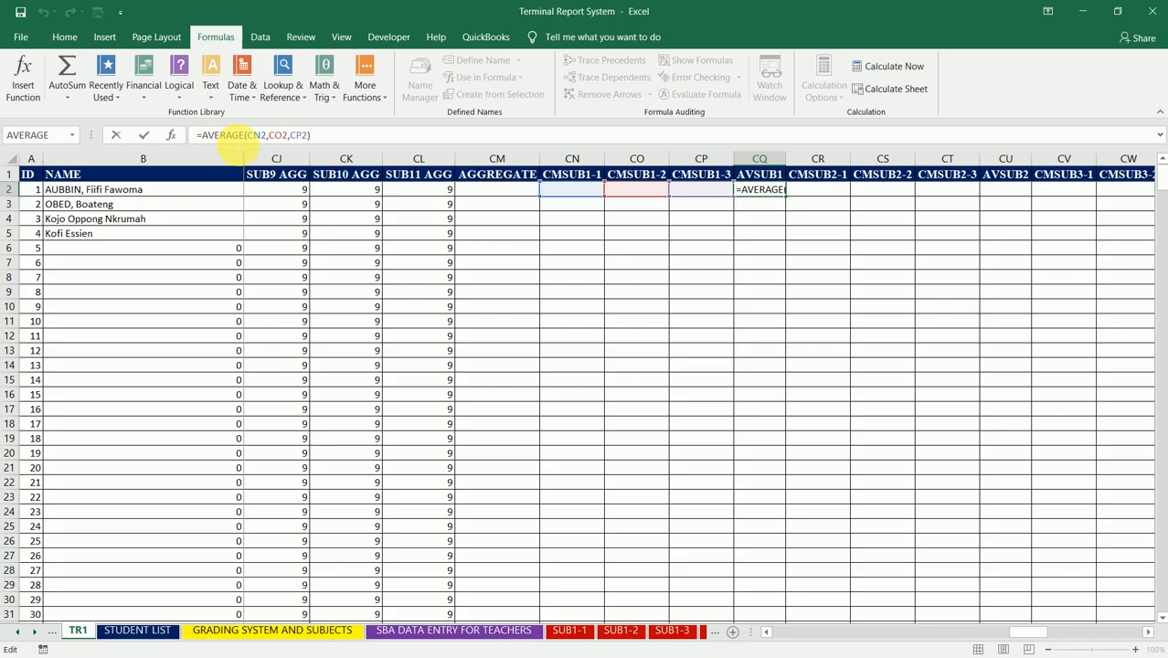
pyautogui.write('IFERROR')
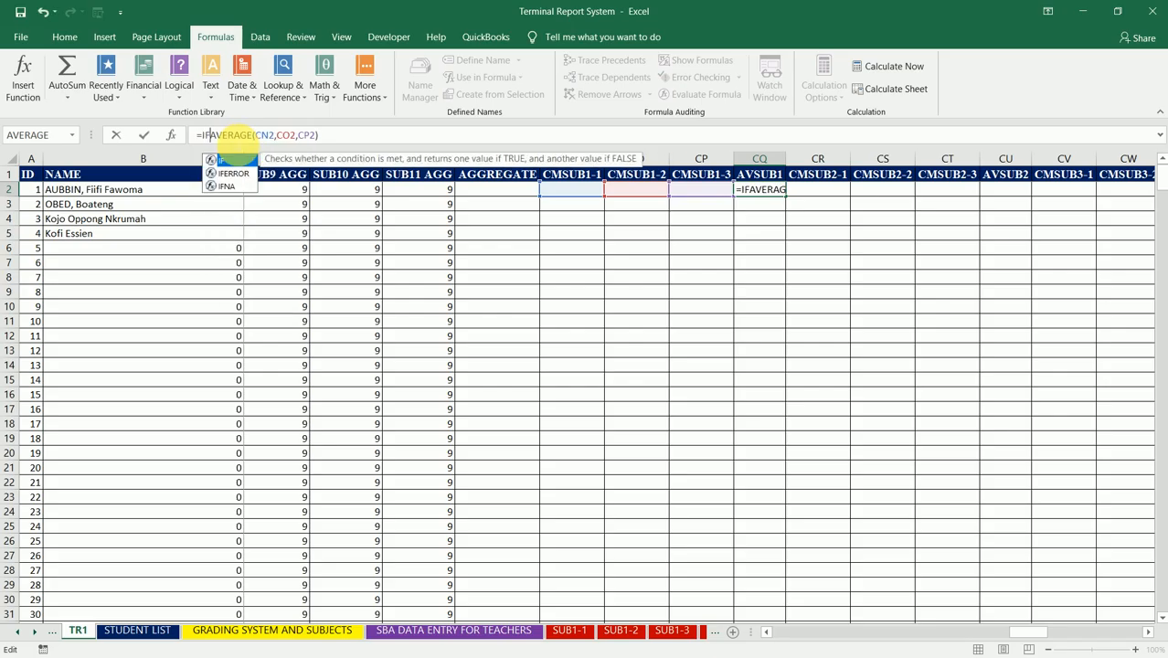
pyautogui.write('(')
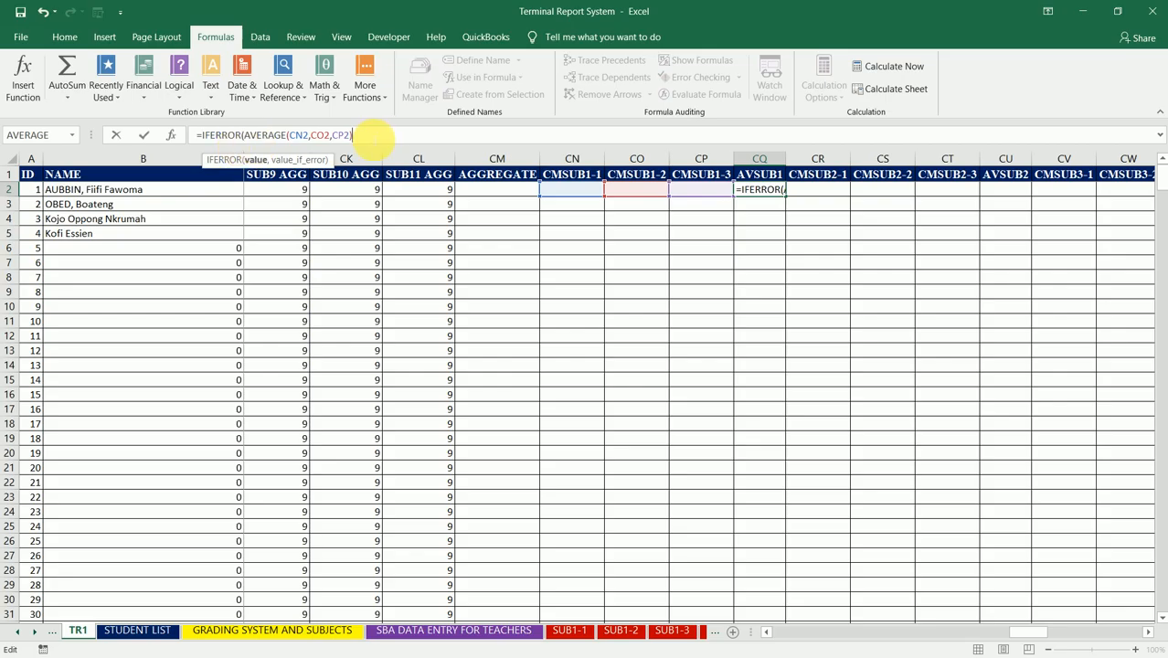
pyautogui.click(354, 135)
pyautogui.write(',')
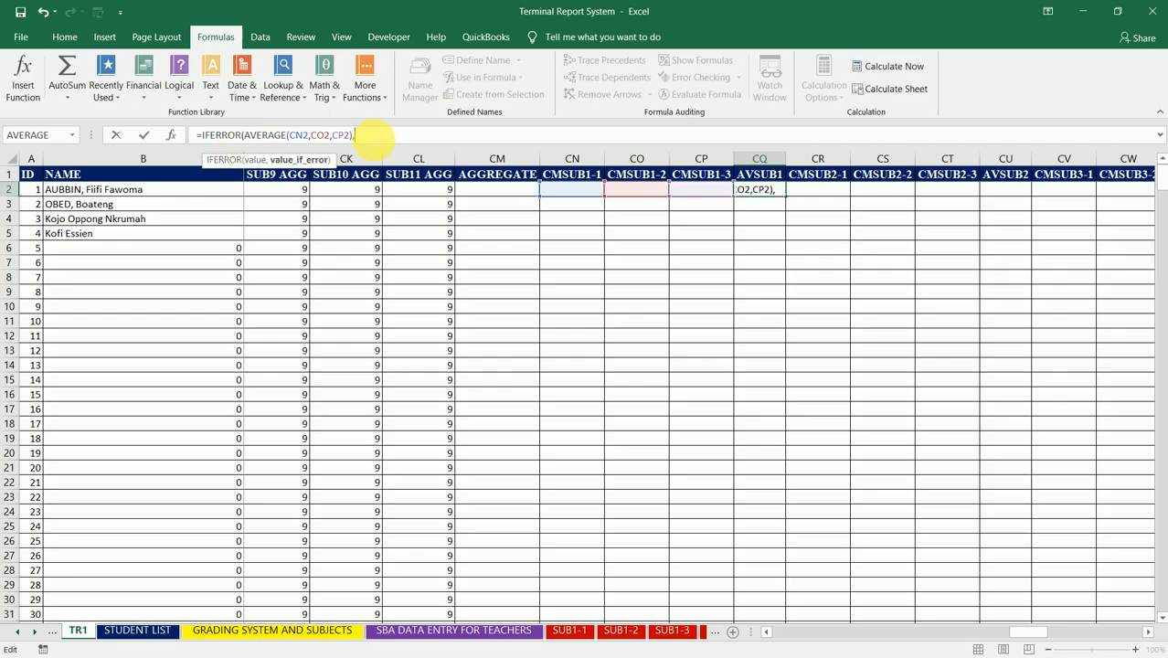
pyautogui.write('" "')
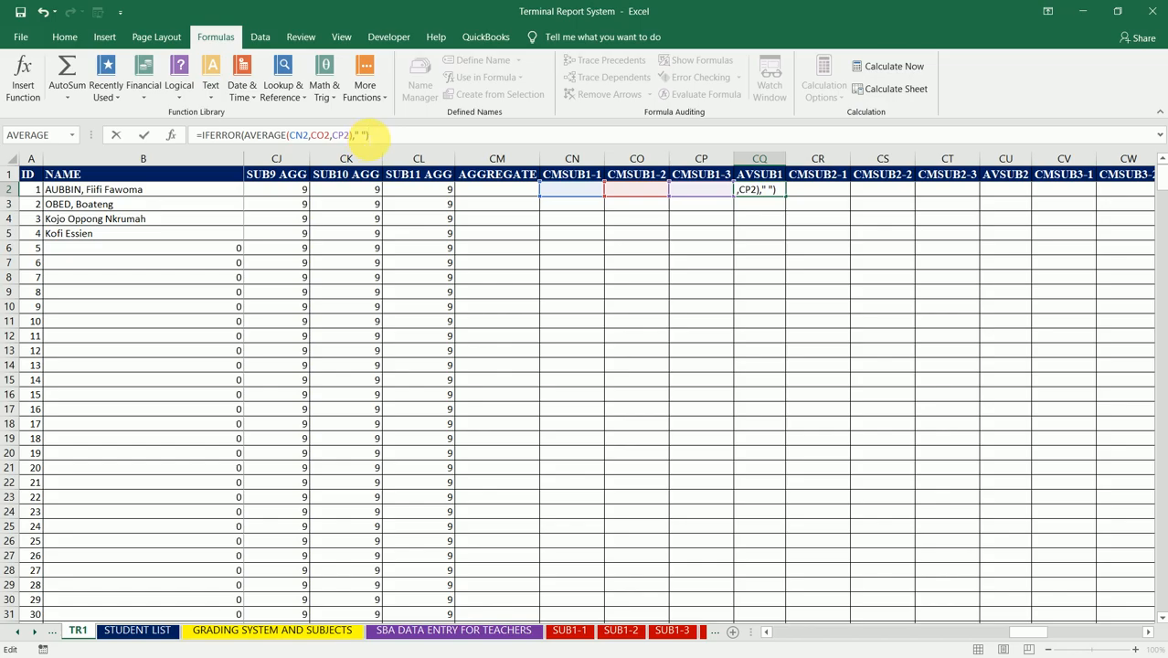
pyautogui.press('Return')
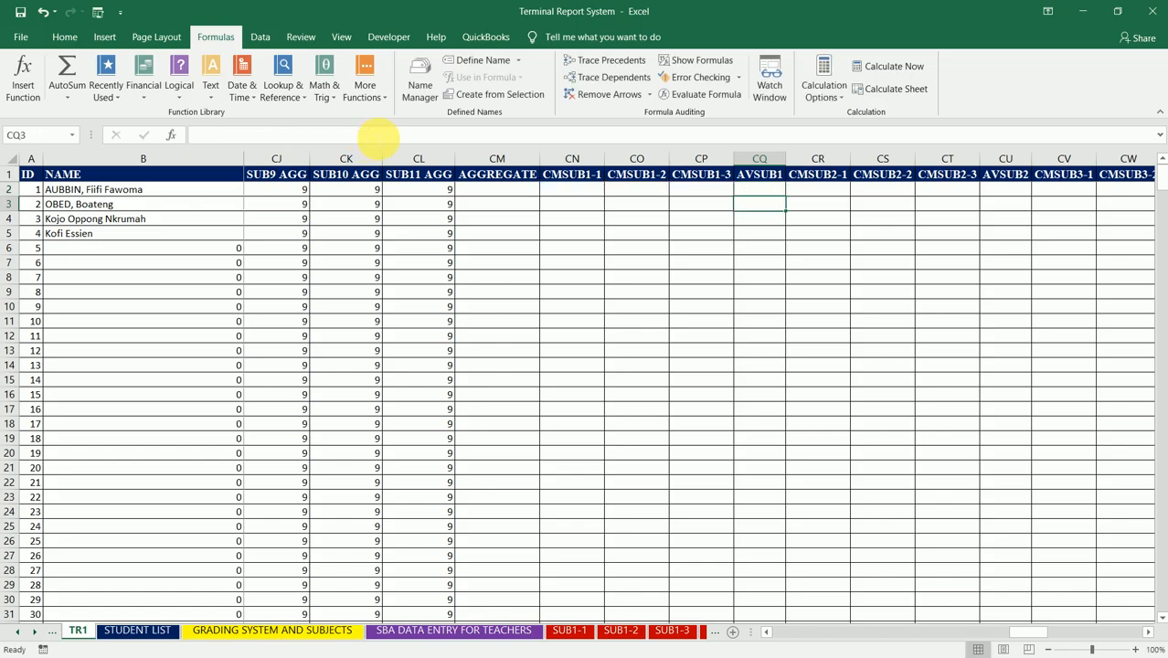
# Step: Fill the CQ2 formula down the AVSUB1 column to the table's end and select CU2, the first AVSUB2 cell
pyautogui.press('Up')
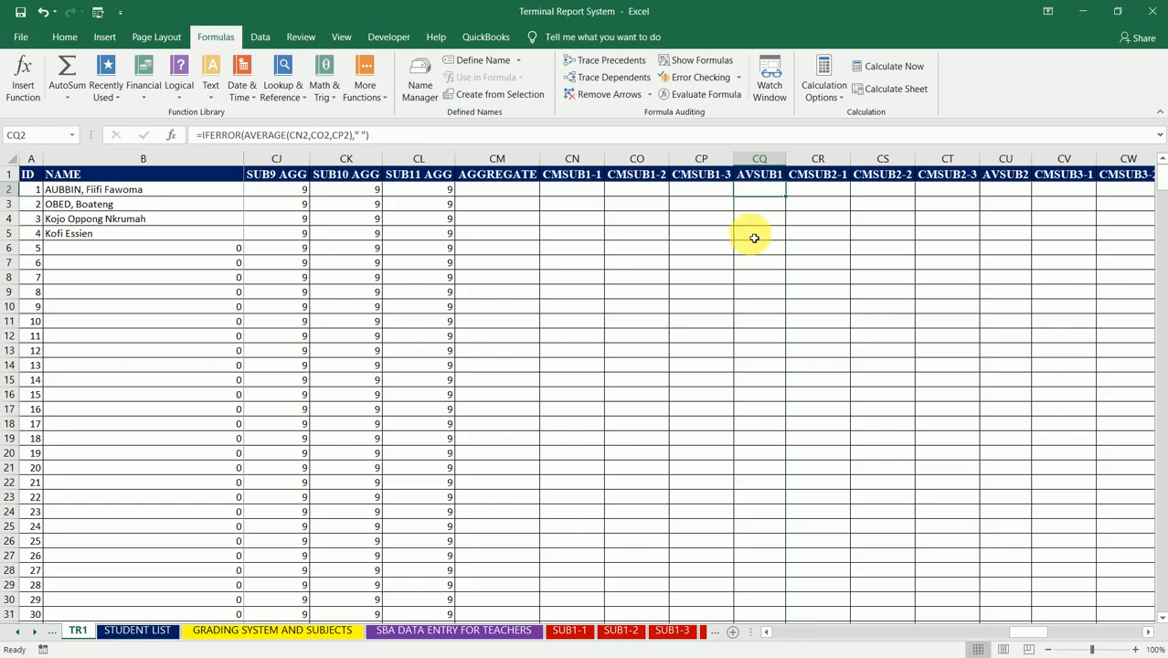
pyautogui.doubleClick(784, 196)
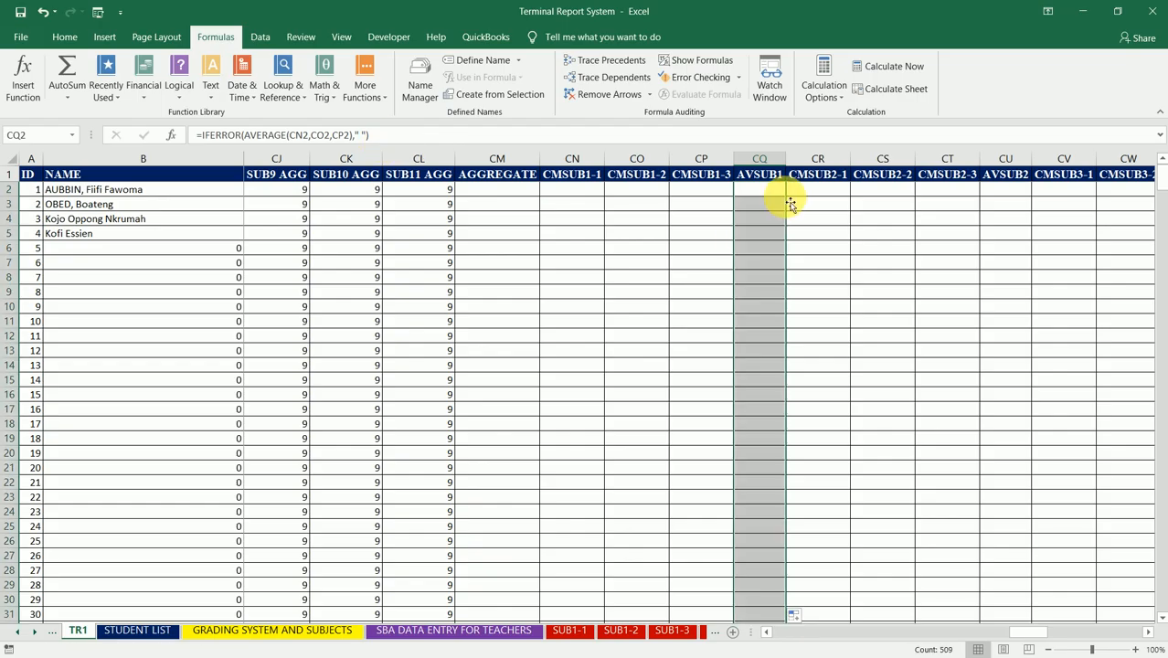
pyautogui.click(1008, 194)
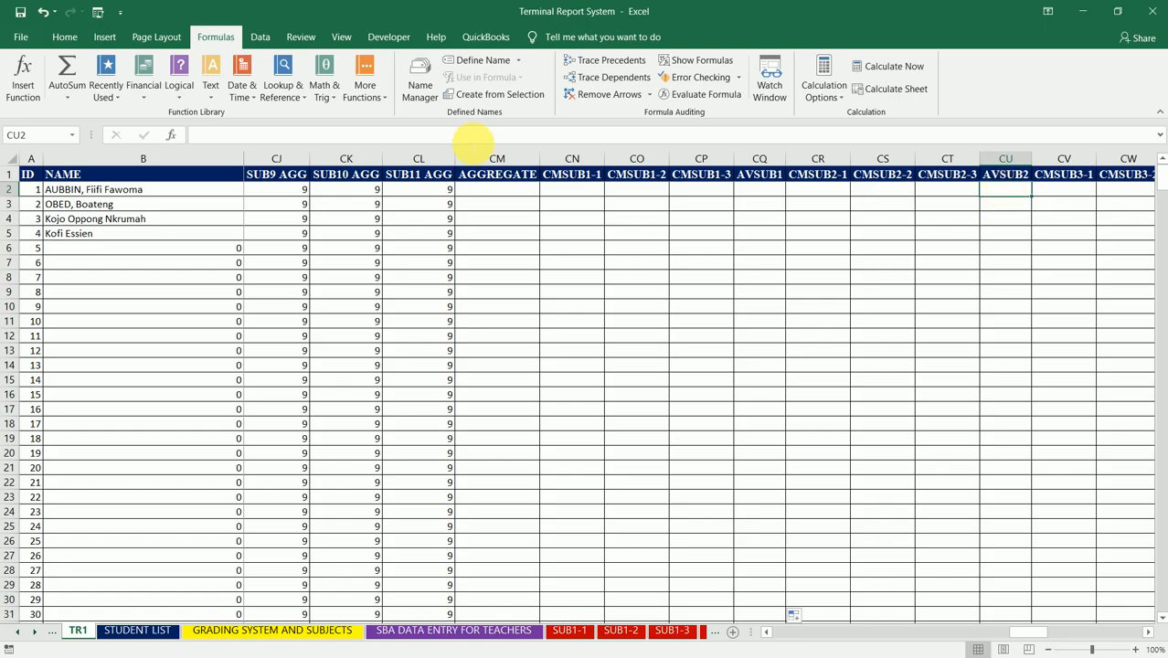
# Step: Enter =AVERAGE(CR2,CS2,CT2) in CU2 to average the three CMSUB2 columns for the first record
pyautogui.write('=AV')
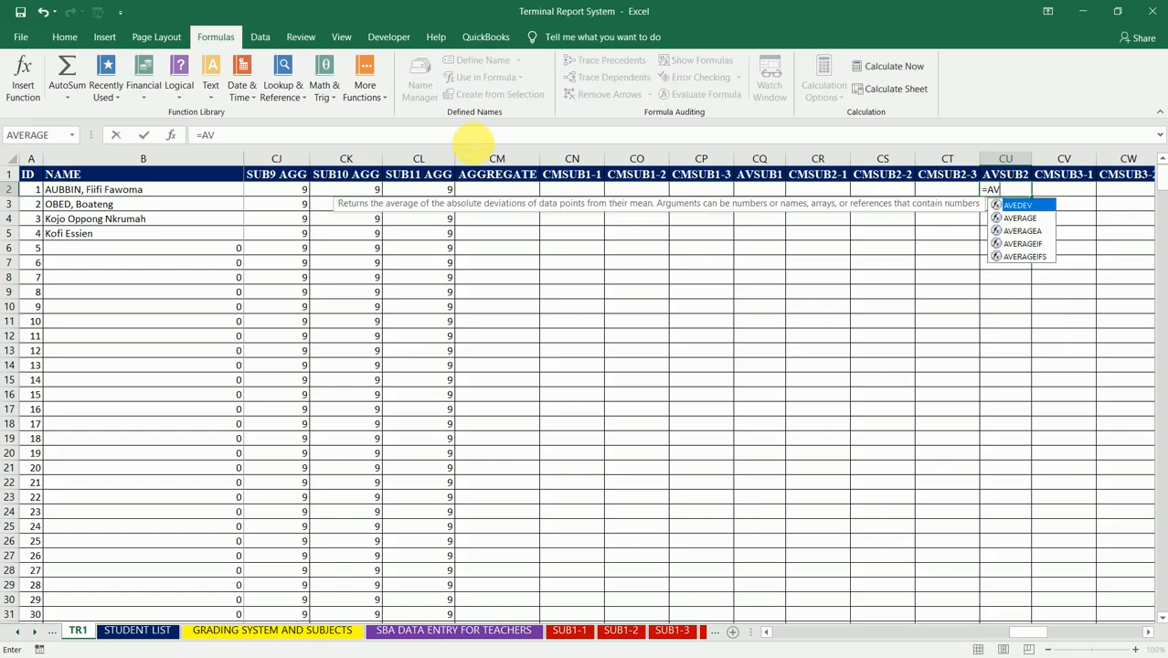
pyautogui.write('ERAGE(')
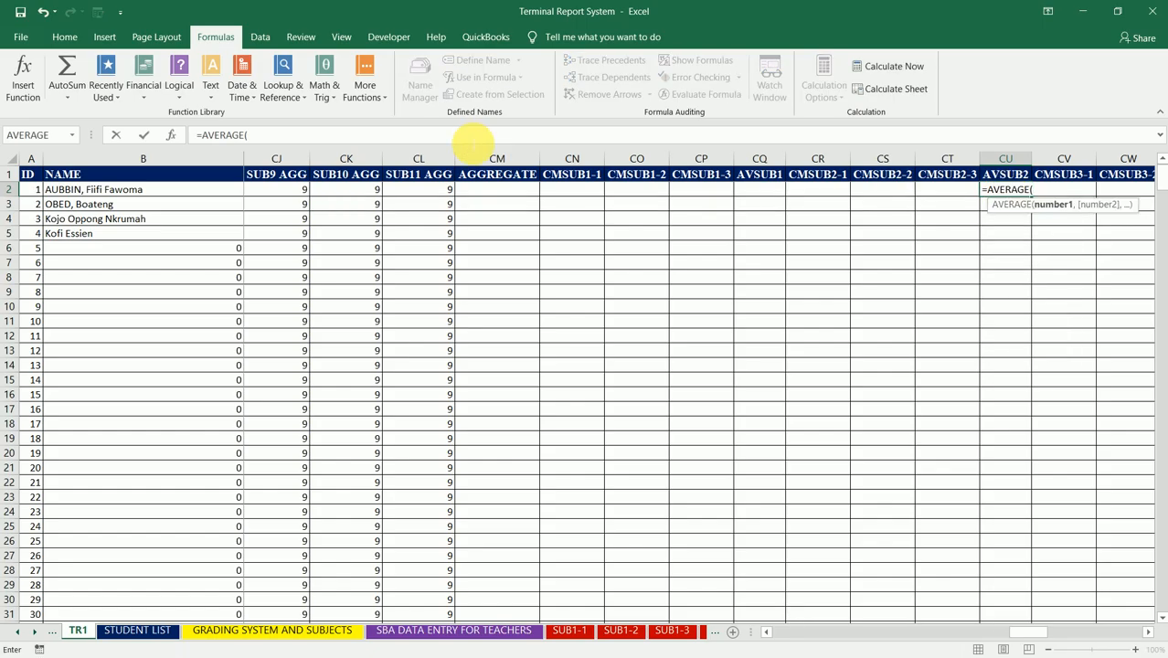
pyautogui.click(825, 196)
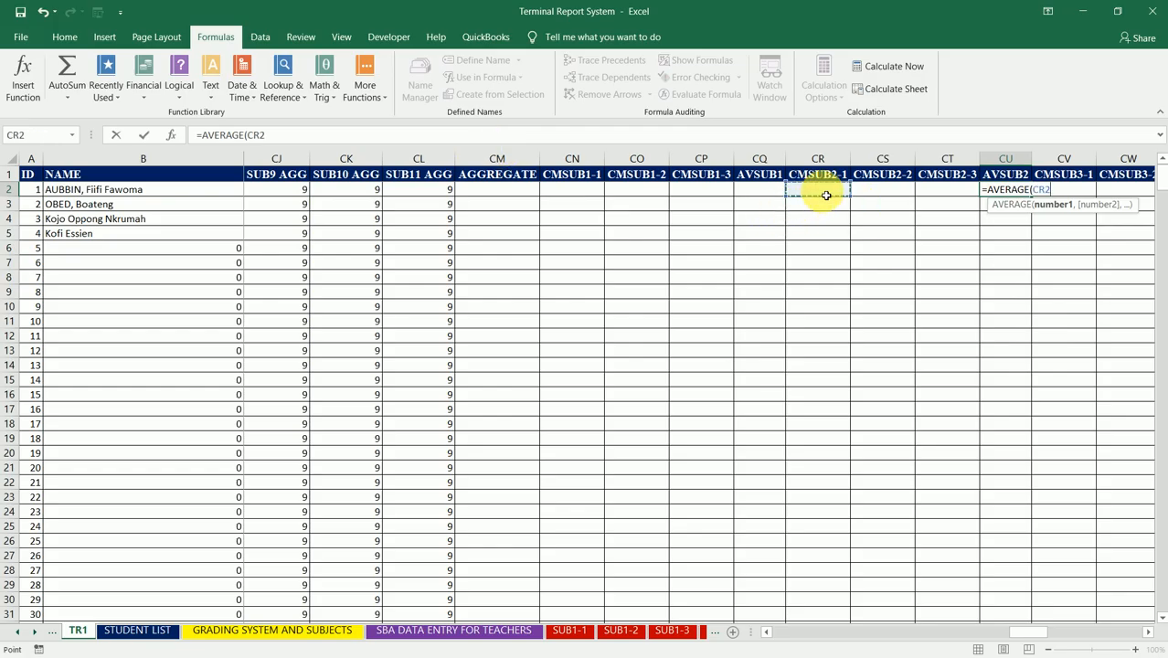
pyautogui.write(',')
pyautogui.click(897, 194)
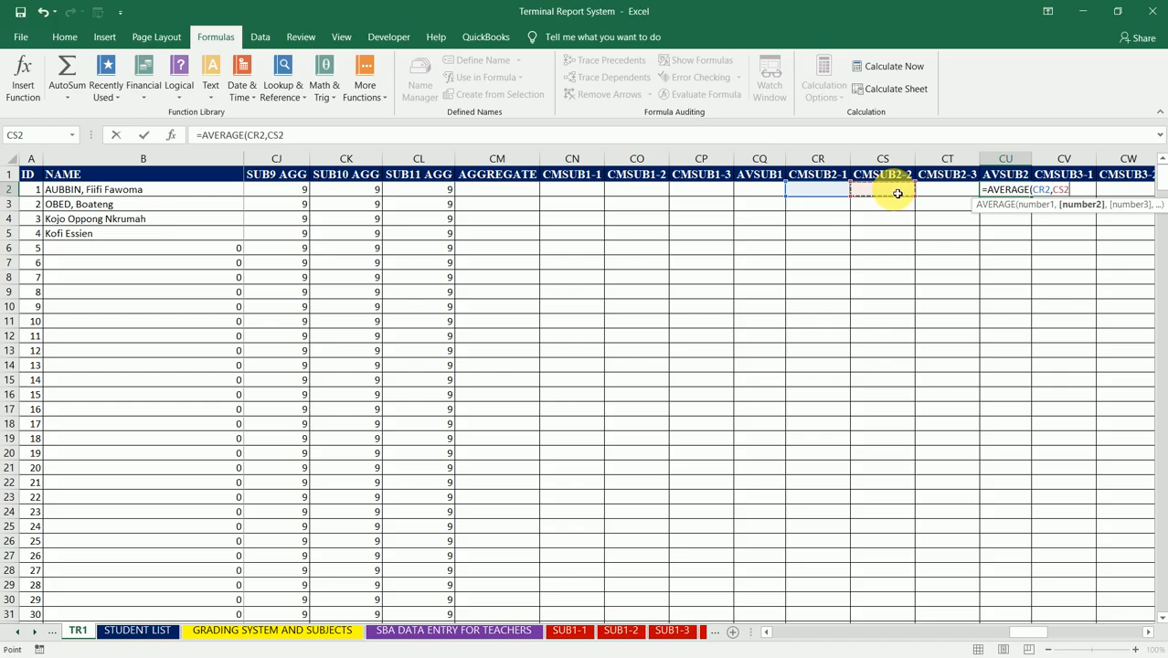
pyautogui.write(',')
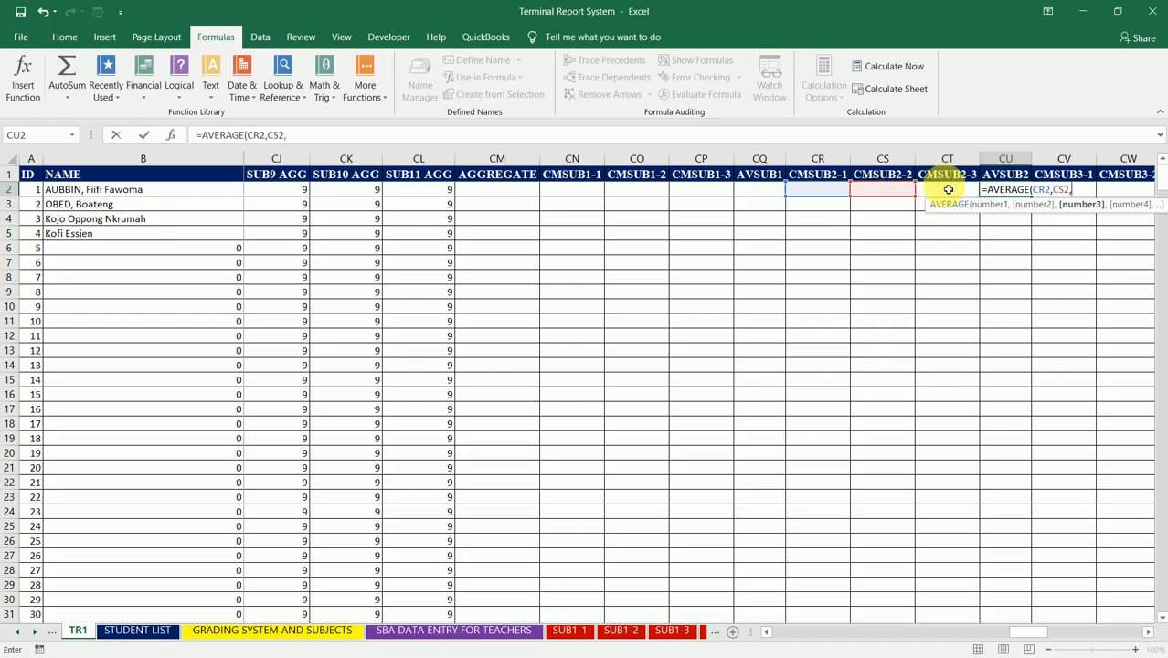
pyautogui.click(948, 191)
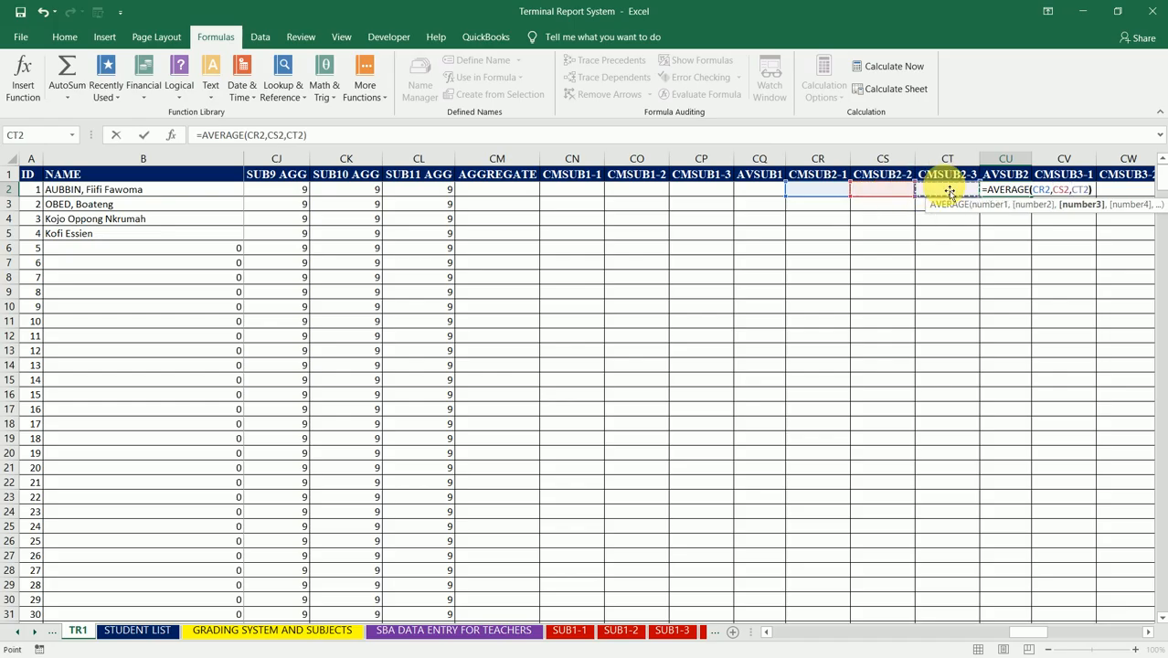
pyautogui.write(')')
pyautogui.hotkey('ctrl', 'Return')
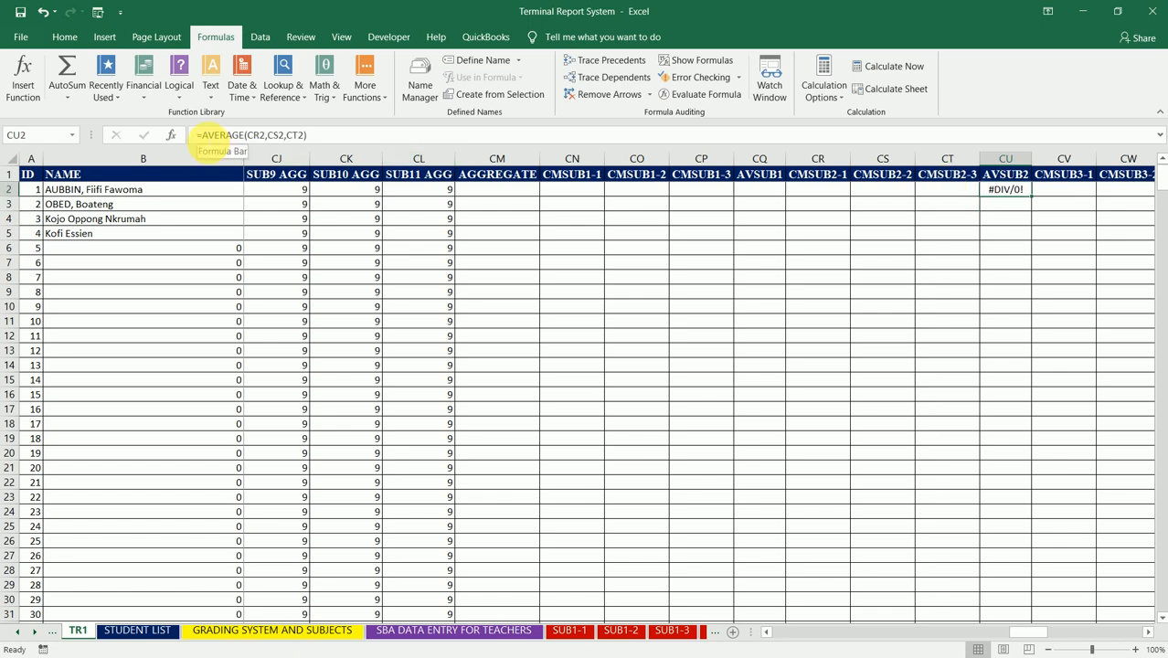
# Step: Wrap the CU2 formula in IFERROR with a blank space as fallback: =IFERROR(AVERAGE(CR2,CS2,CT2)," ")
pyautogui.click(207, 137)
pyautogui.write('IFERROR')
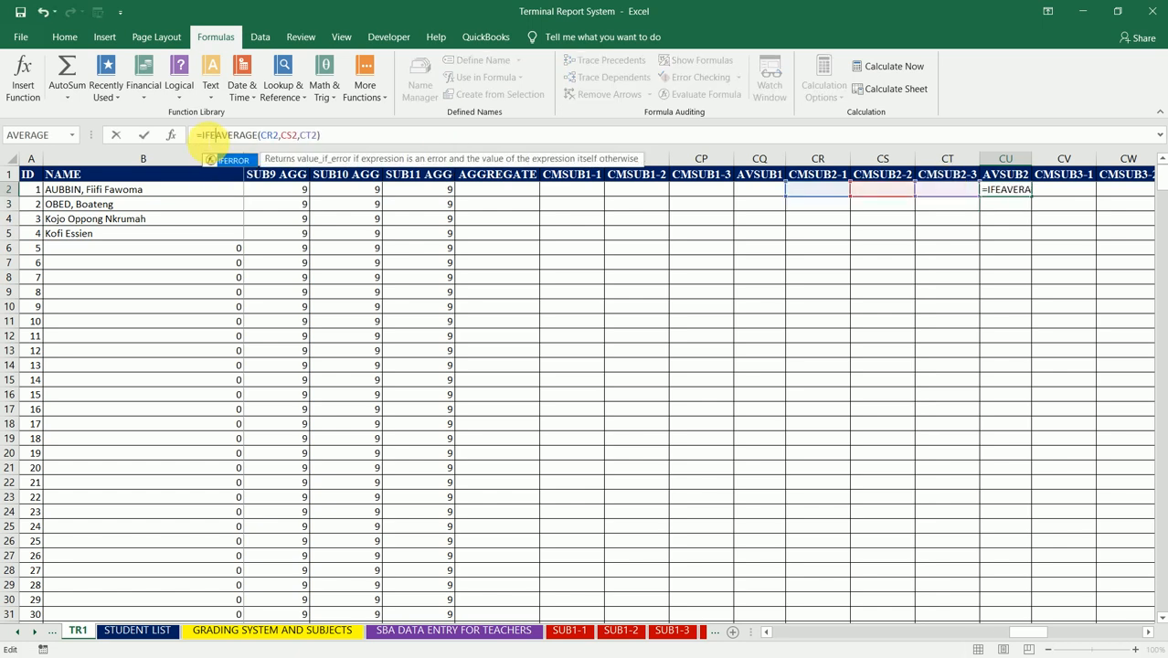
pyautogui.write('(')
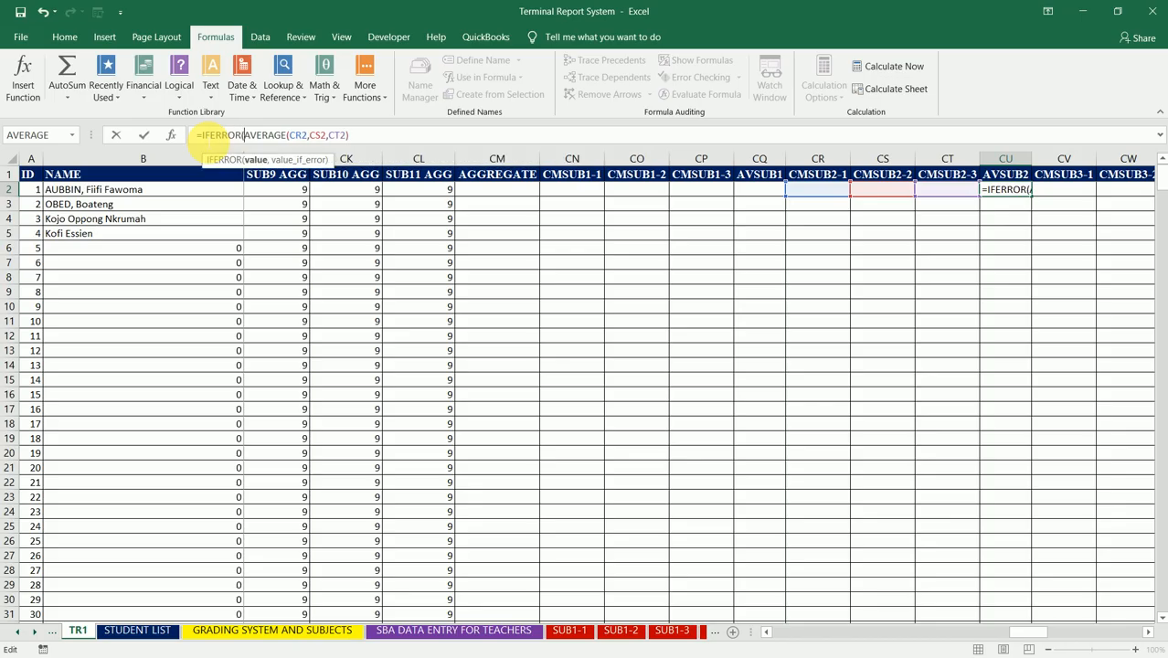
pyautogui.click(348, 135)
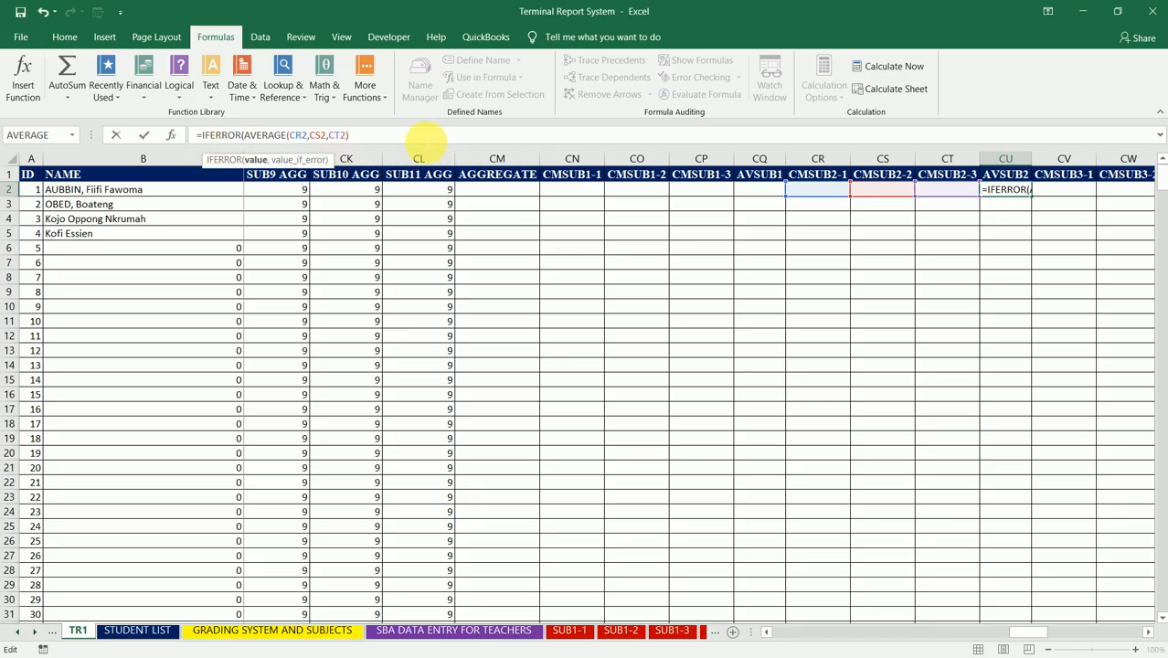
pyautogui.write(',"')
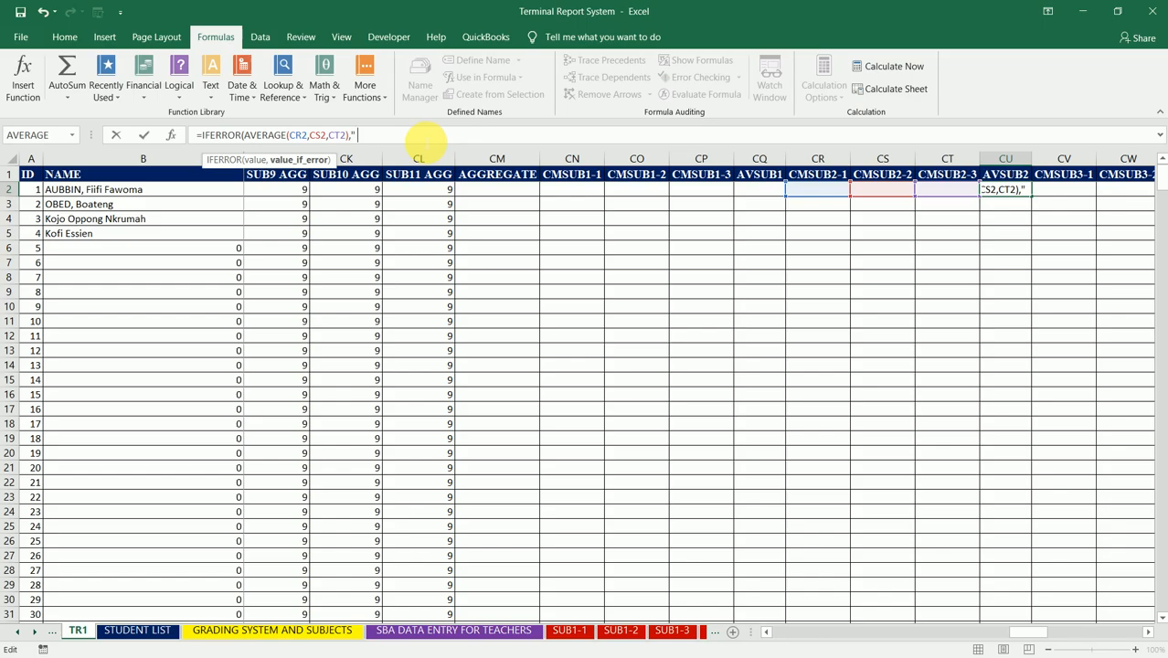
pyautogui.write(' ")')
pyautogui.press('Return')
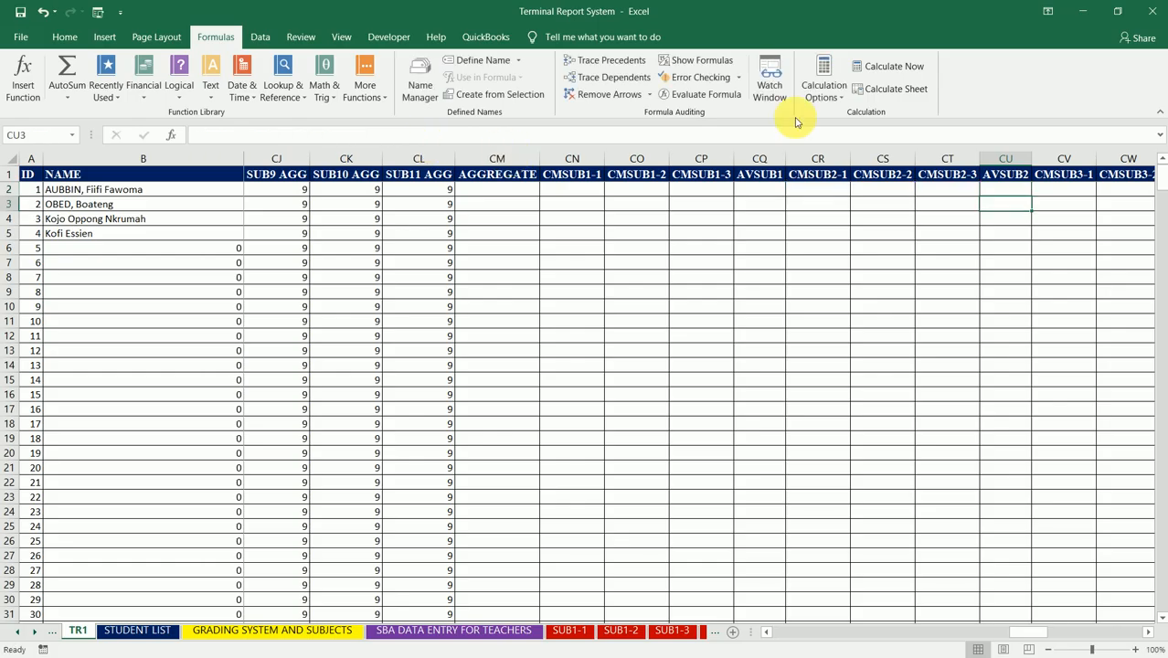
# Step: Fill the CU2 formula down the AVSUB2 column to the table's end and select CY2, the first AVSUB3 cell
pyautogui.click(1025, 193)
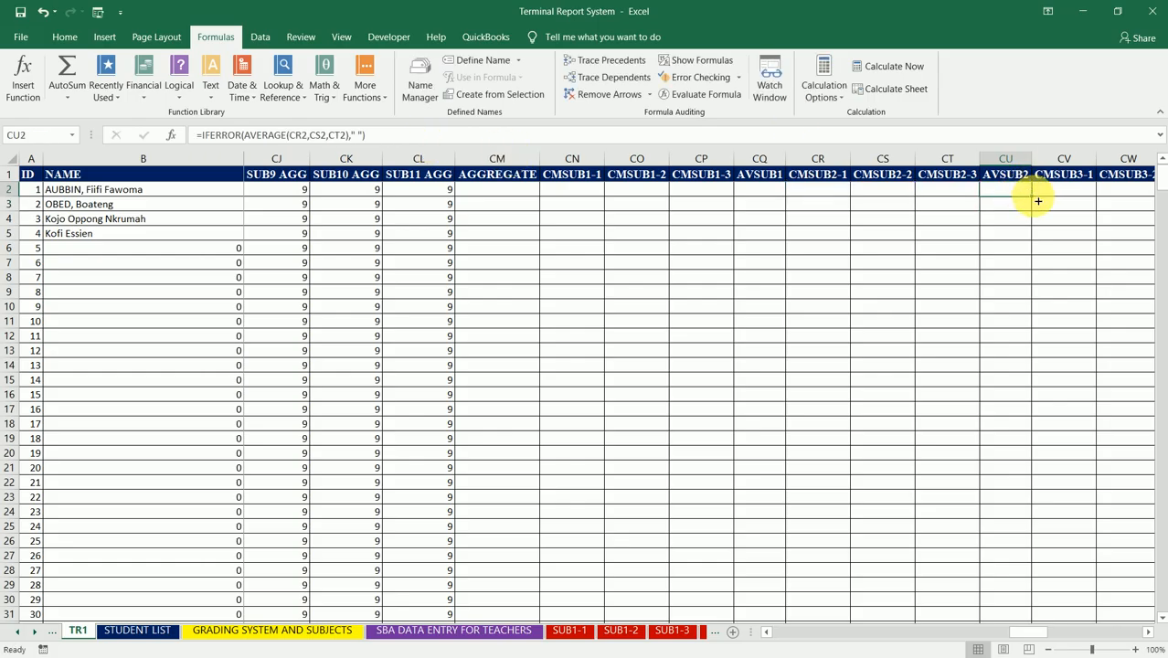
pyautogui.doubleClick(1038, 200)
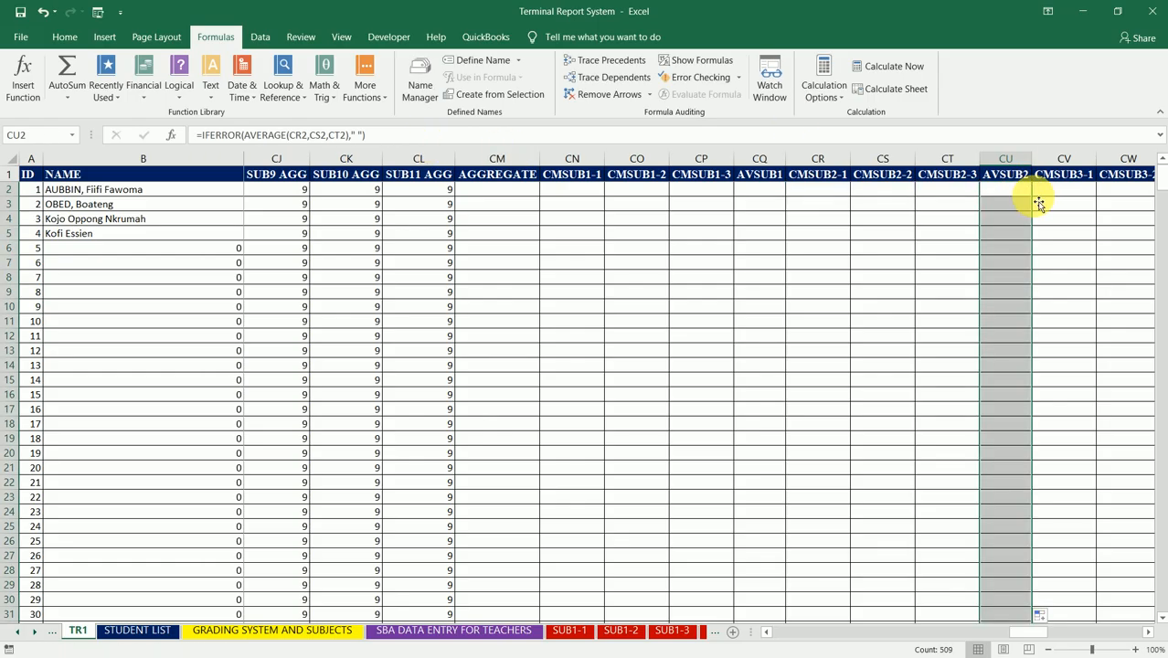
pyautogui.press('Right')
pyautogui.press('Right')
pyautogui.press('Right')
pyautogui.press('Right')
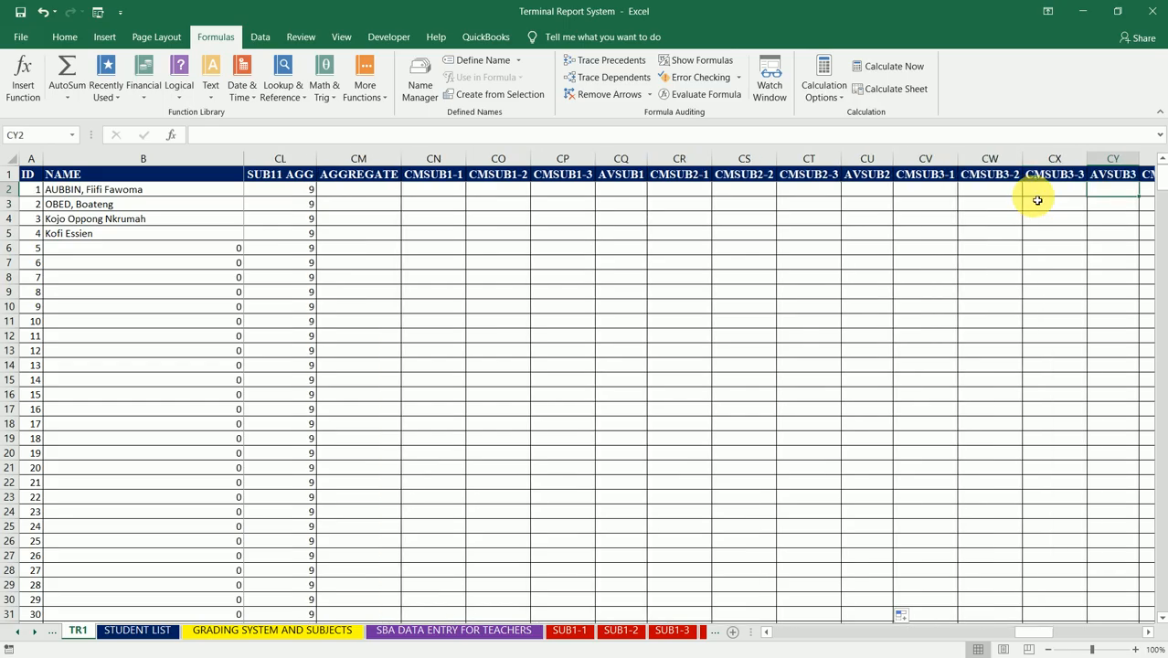
# Step: Enter =AVERAGE(CV2,CW2,CX2) in CY2 to average the three CMSUB3 columns, keeping CY2 selected
pyautogui.write('=AVE')
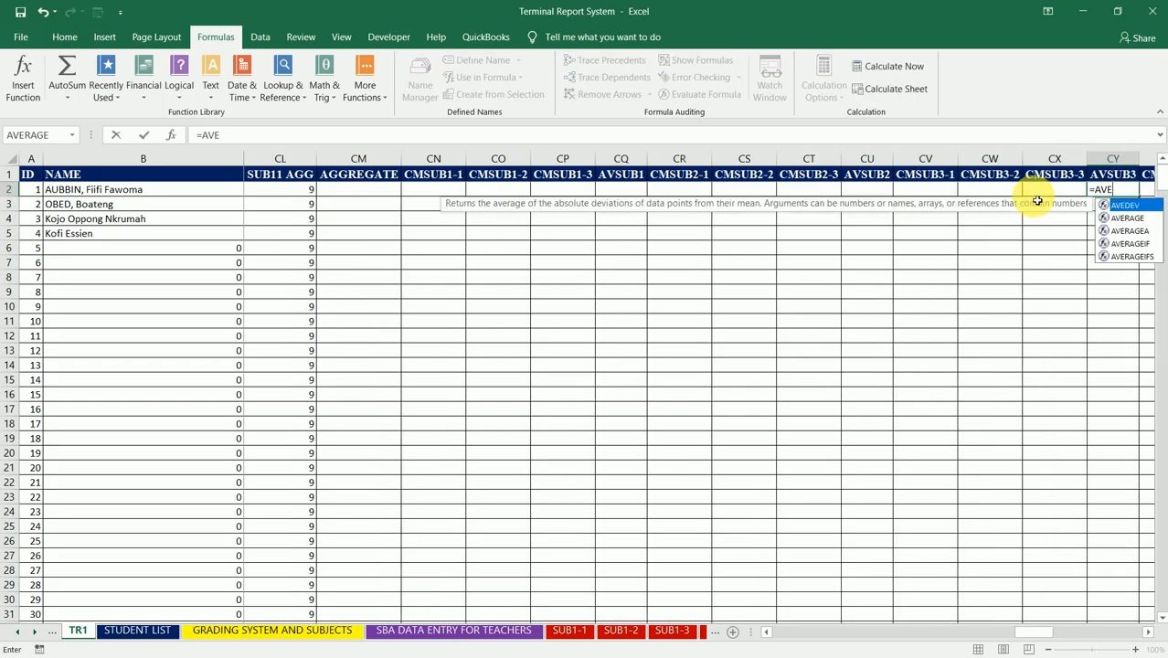
pyautogui.write('RAGE(')
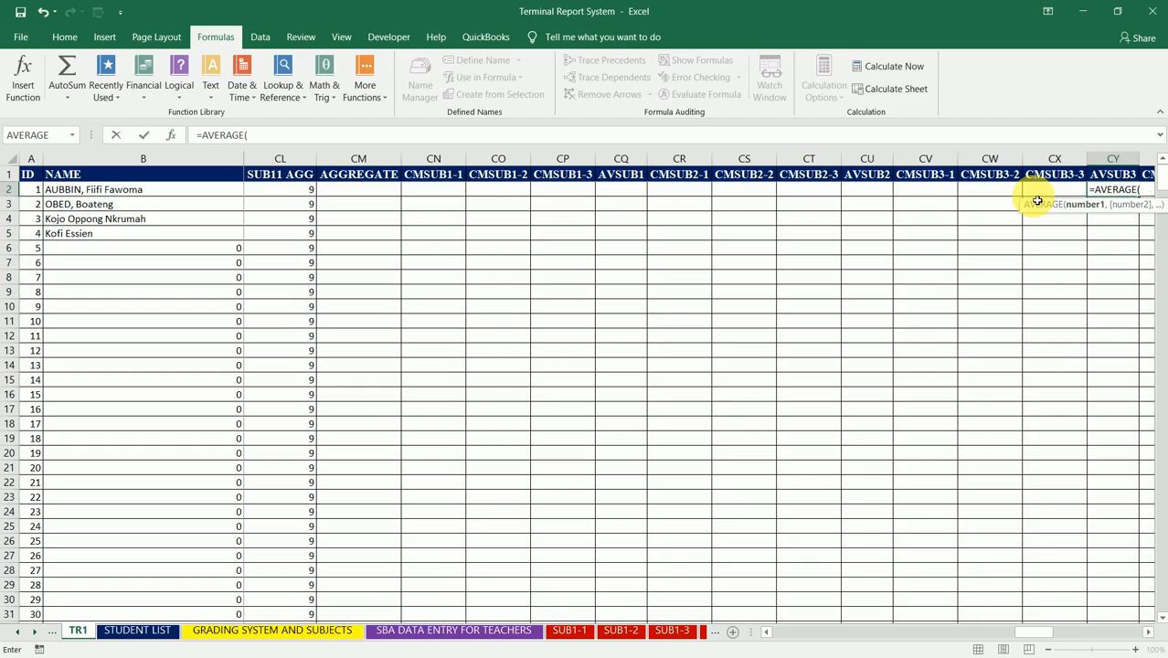
pyautogui.click(926, 196)
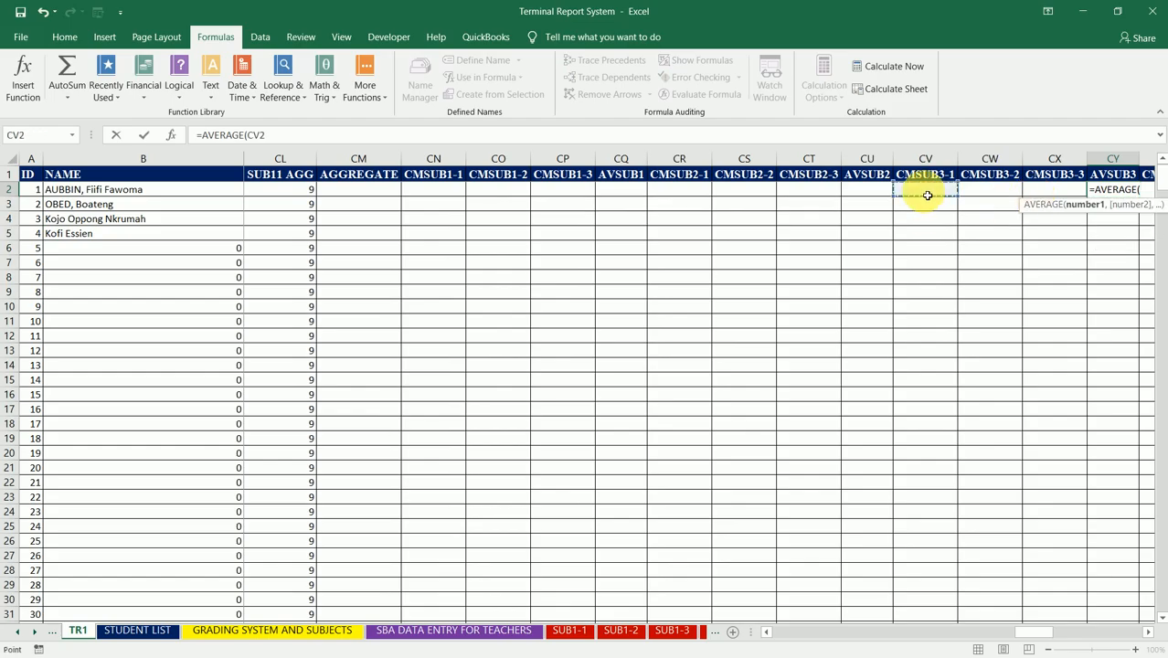
pyautogui.write(',')
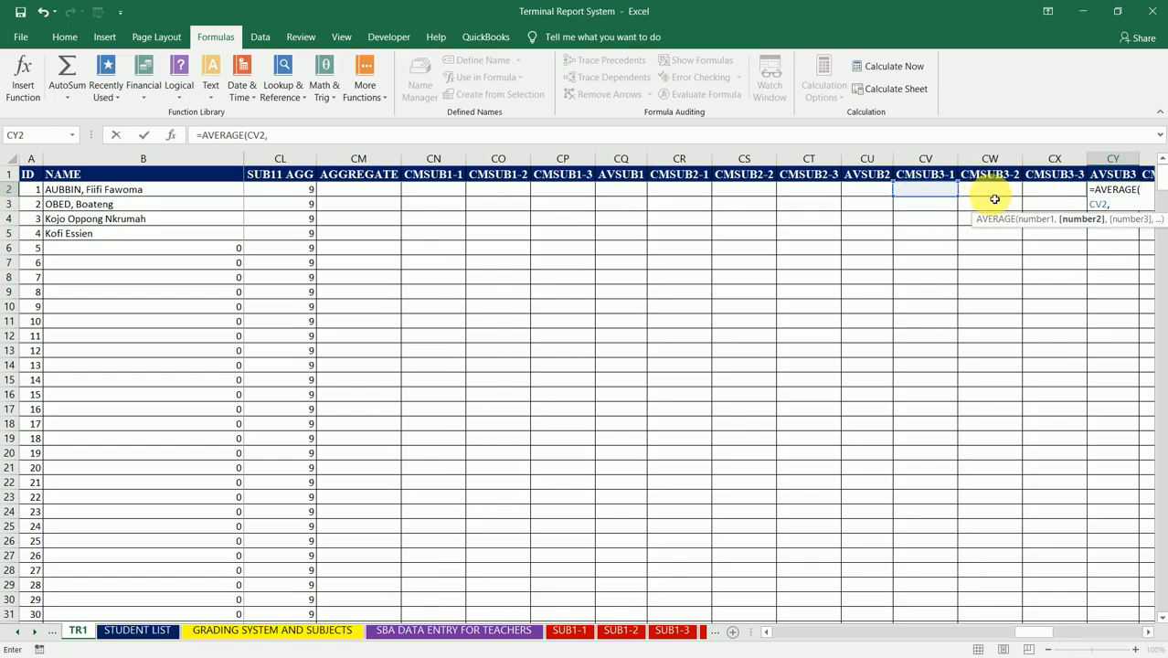
pyautogui.click(995, 201)
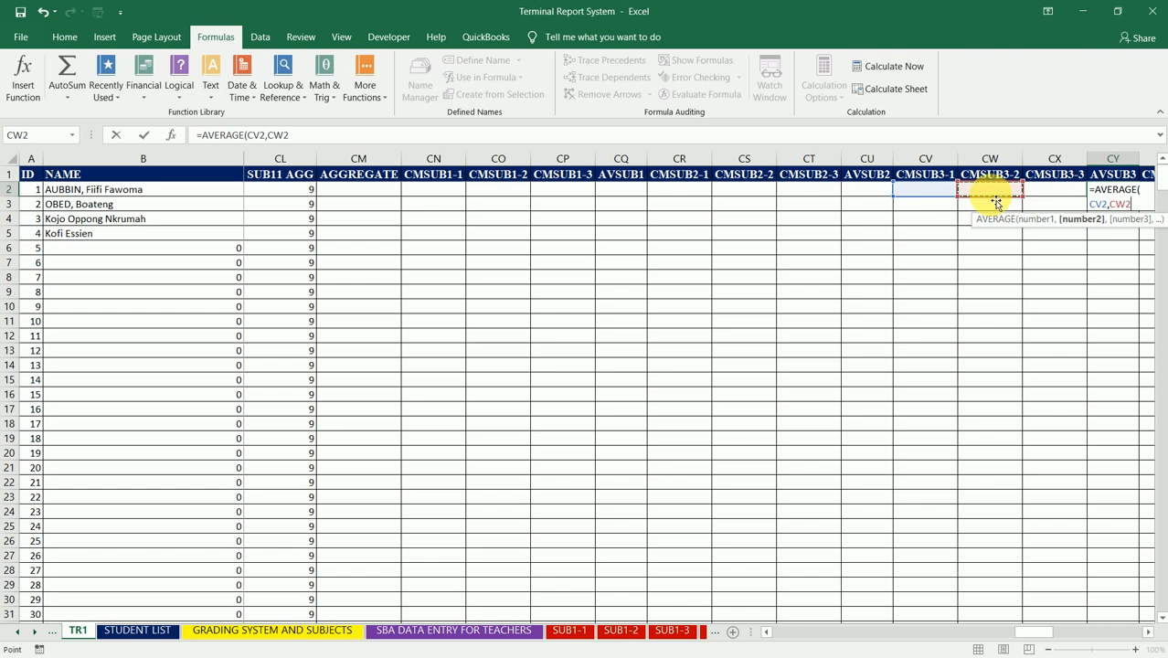
pyautogui.write(',')
pyautogui.click(1045, 194)
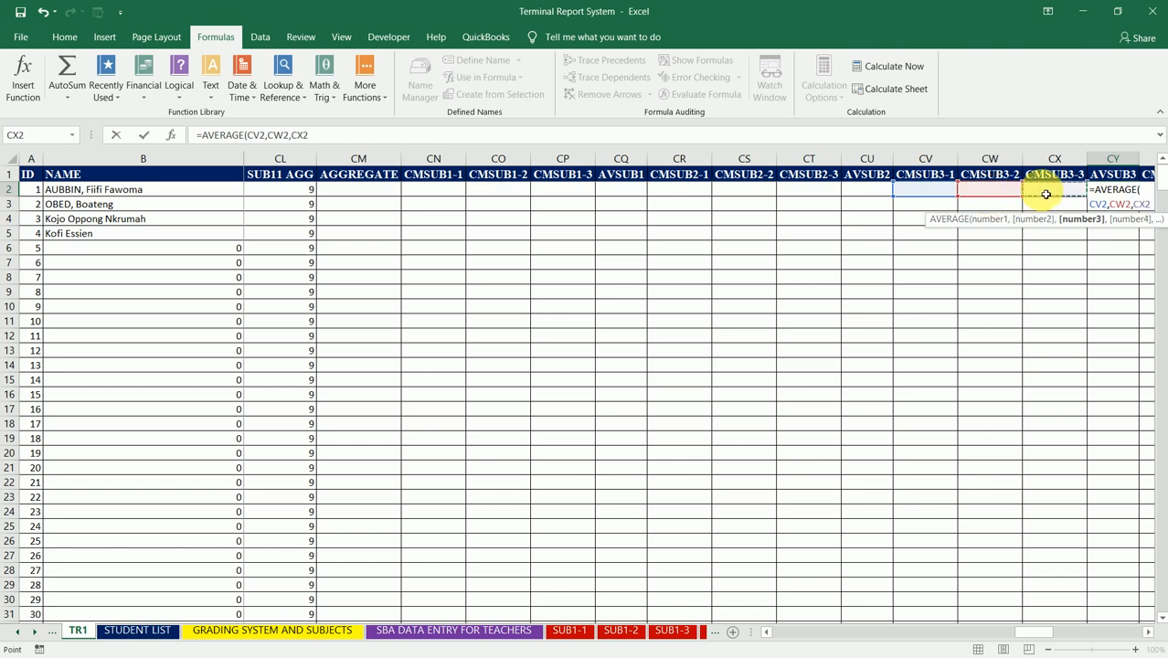
pyautogui.write(')')
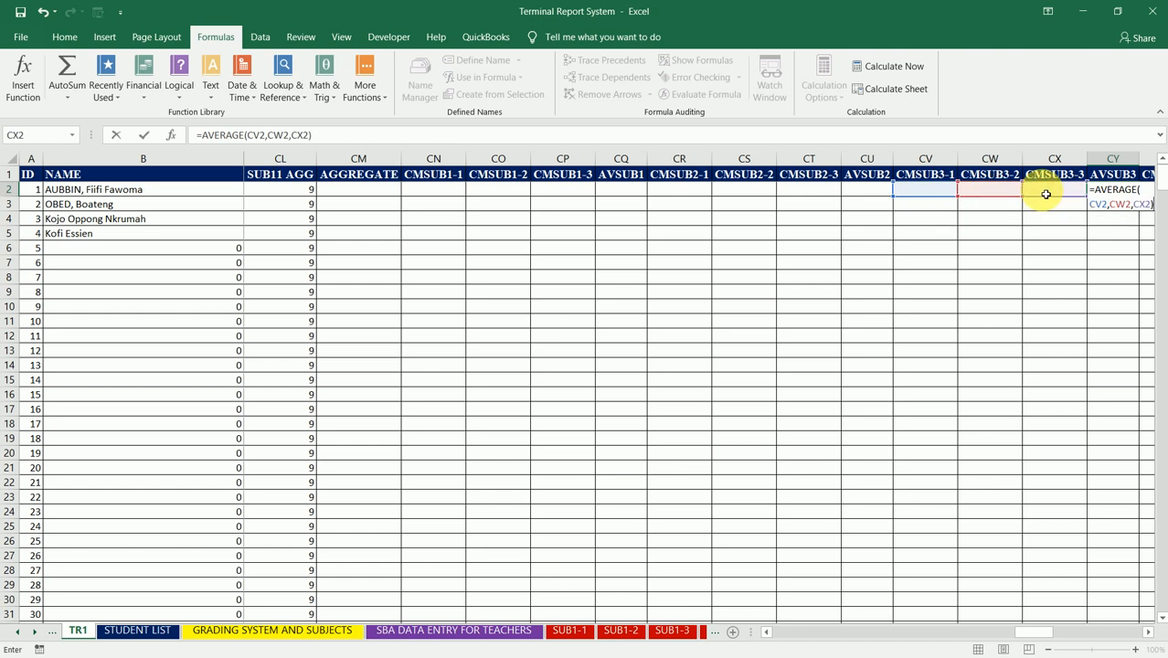
pyautogui.press('Return')
pyautogui.press('Up')
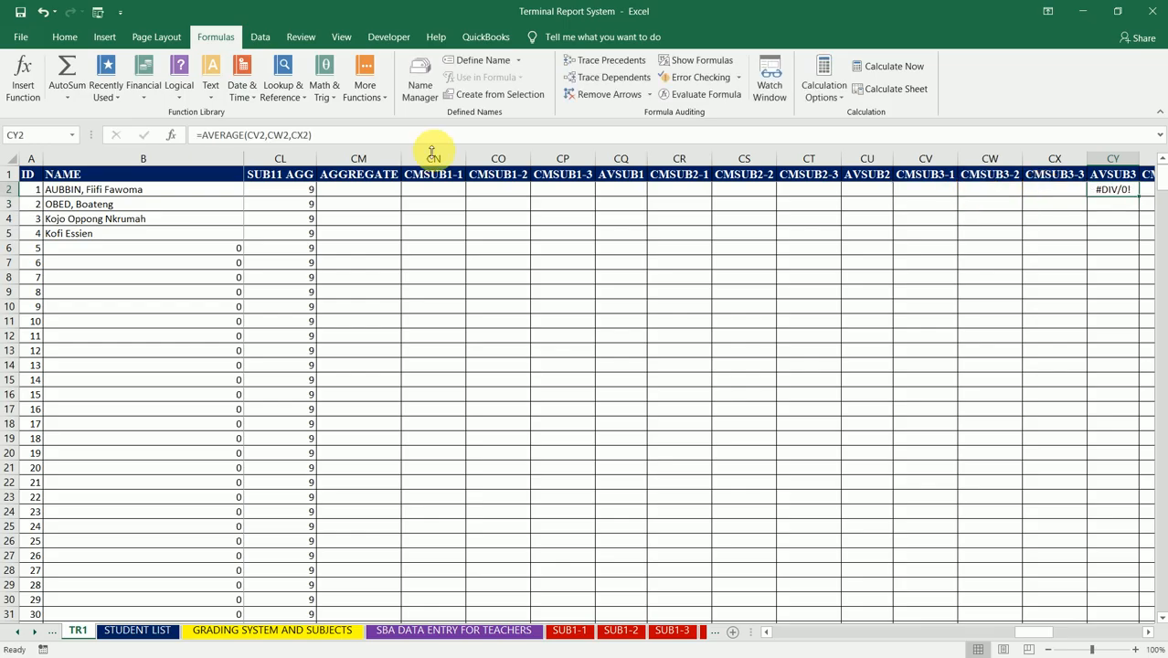
# Step: Wrap the CY2 formula in IFERROR with a blank space as fallback: =IFERROR(AVERAGE(CV2,CW2,CX2)," ")
pyautogui.click(279, 135)
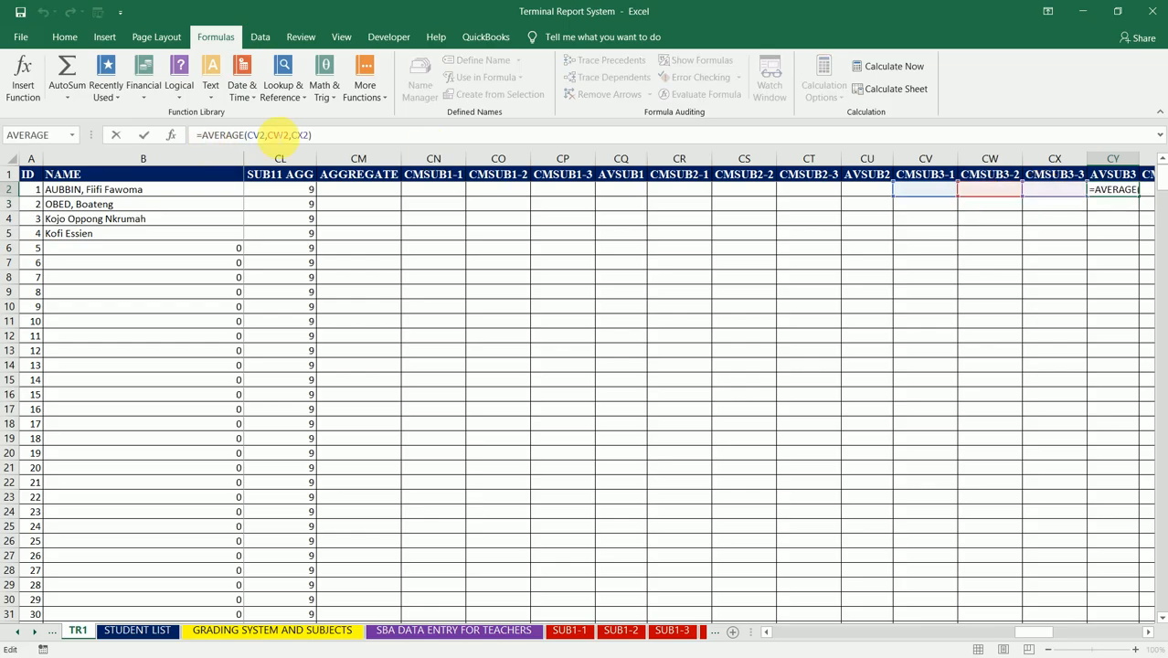
pyautogui.write('IFERROR')
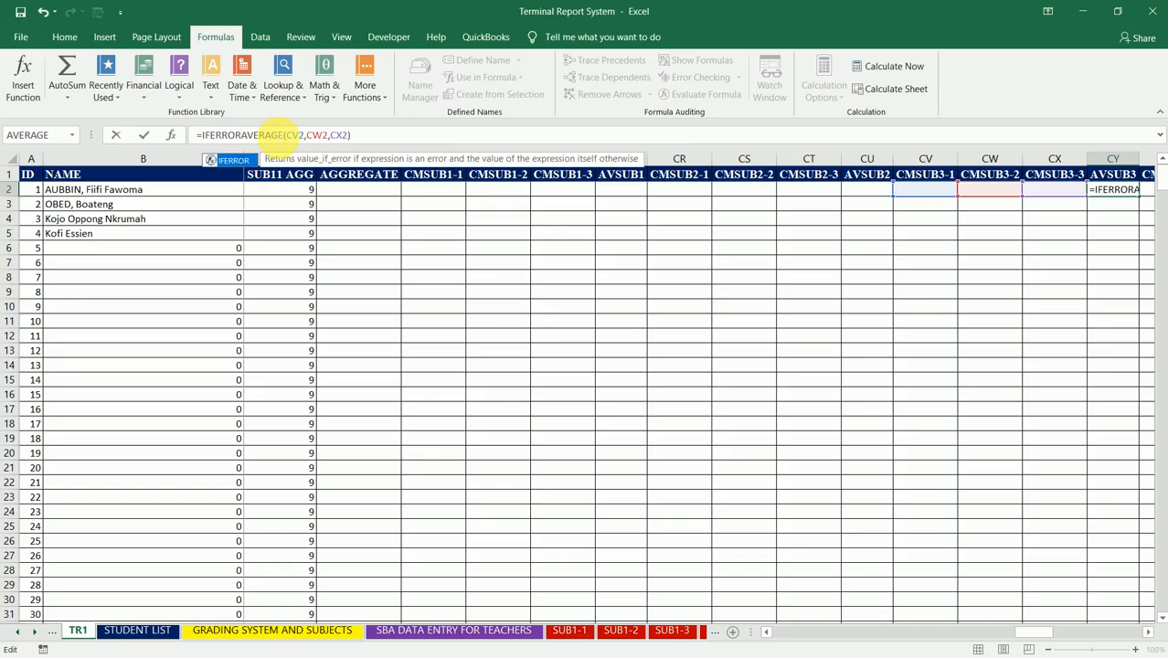
pyautogui.press('Tab')
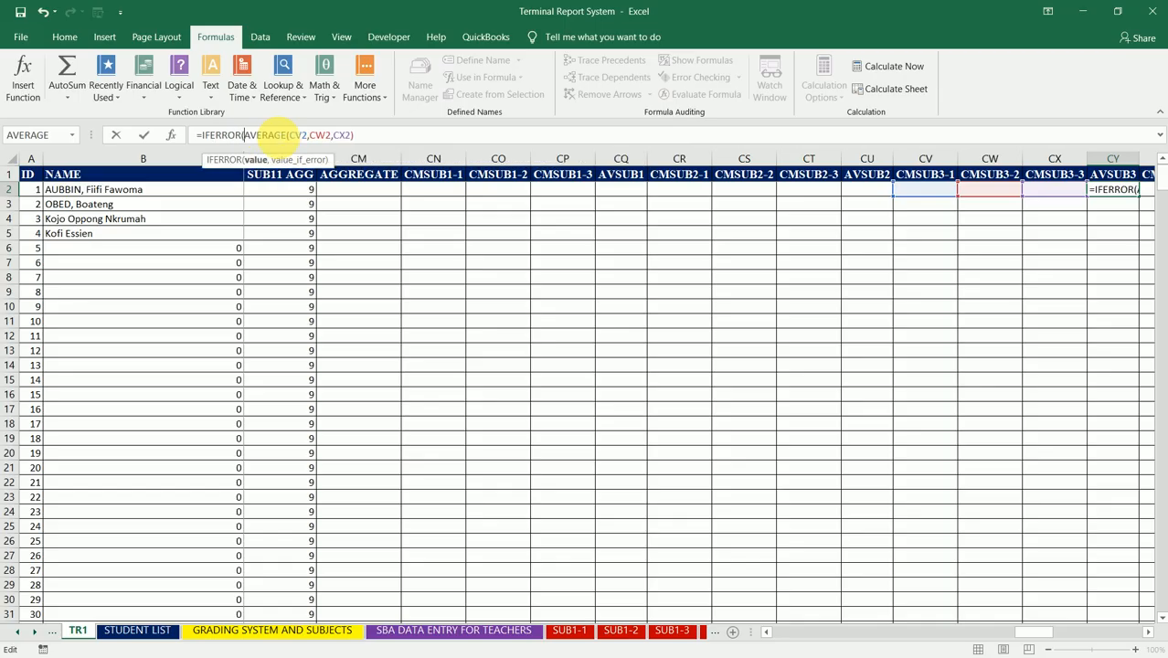
pyautogui.write(',')
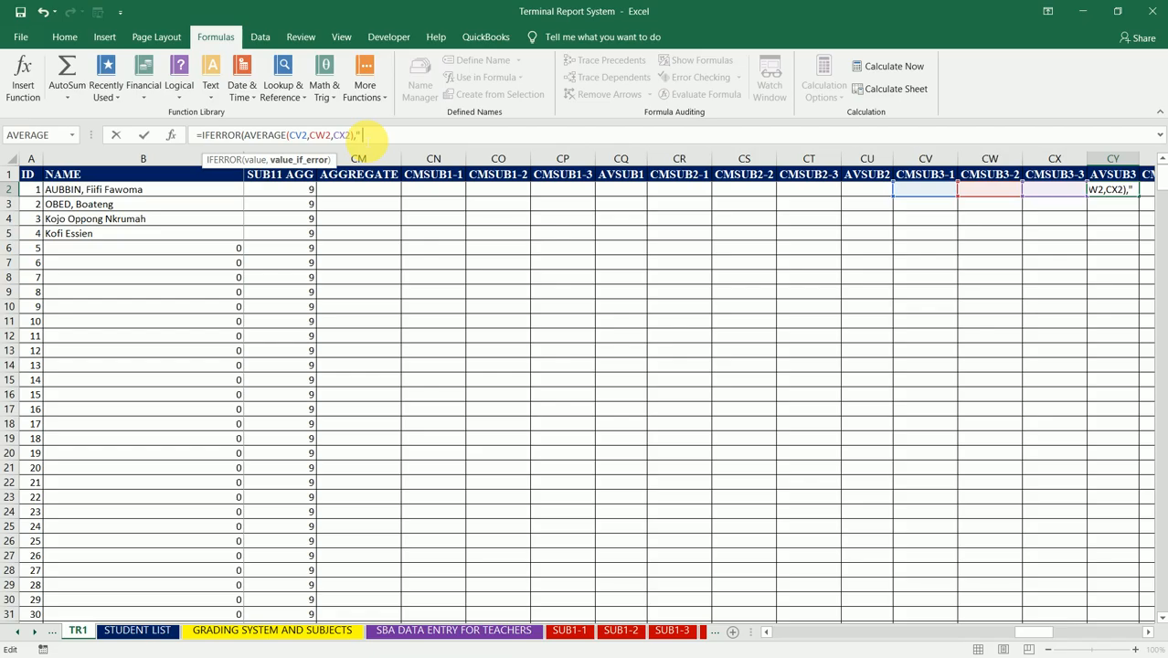
pyautogui.write('" ")')
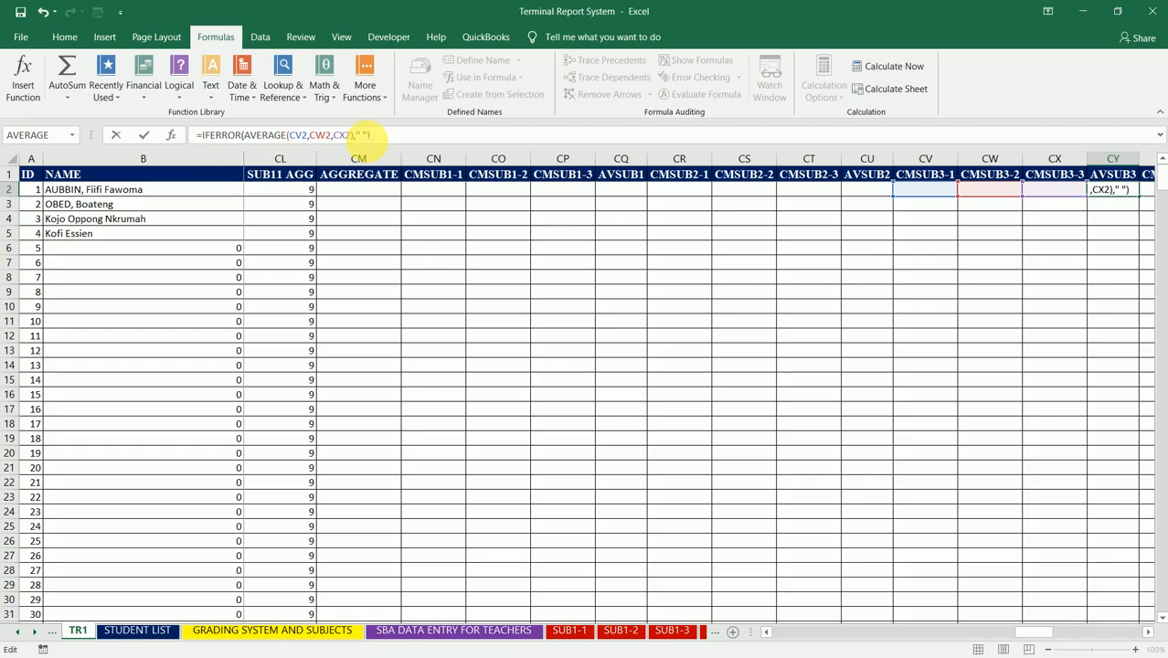
pyautogui.press('Return')
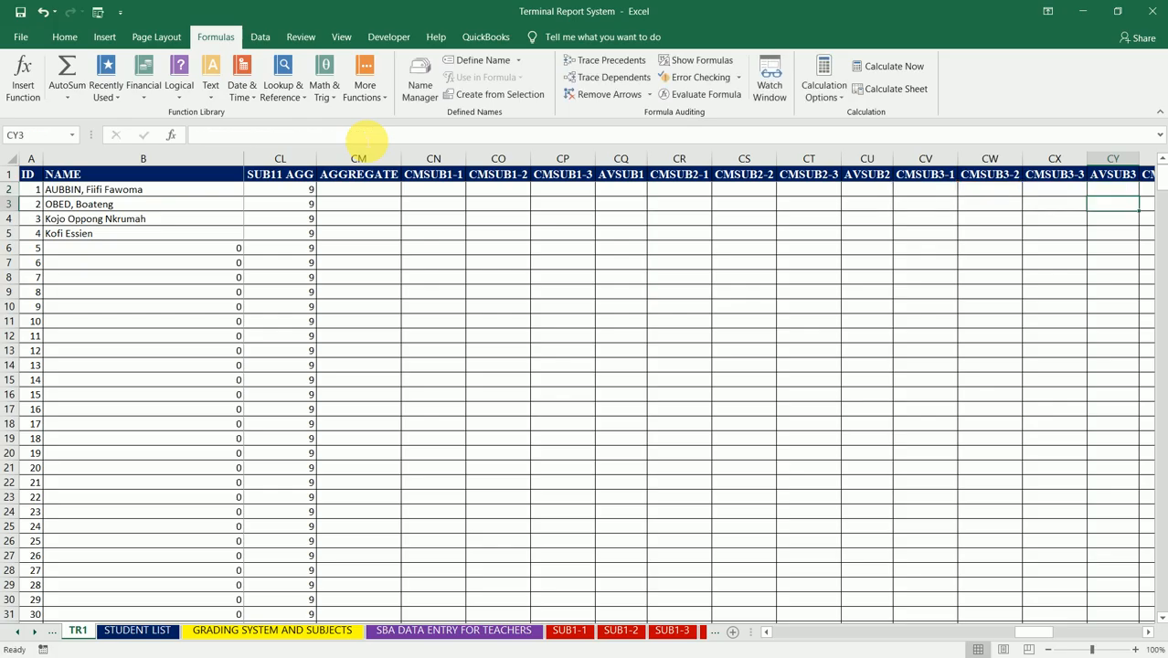
# Step: Fill the CY2 formula down the AVSUB3 column to the table's end and select DC2, the first AVSUB4 cell
pyautogui.click(1117, 190)
pyautogui.doubleClick(1139, 196)
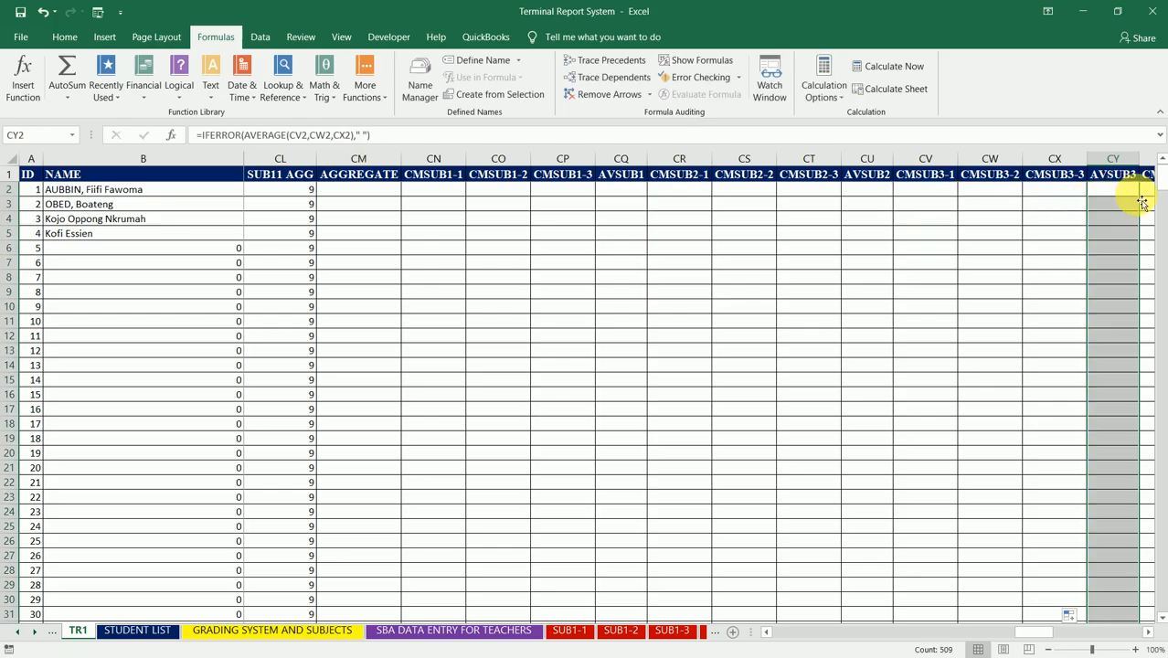
pyautogui.press('Right')
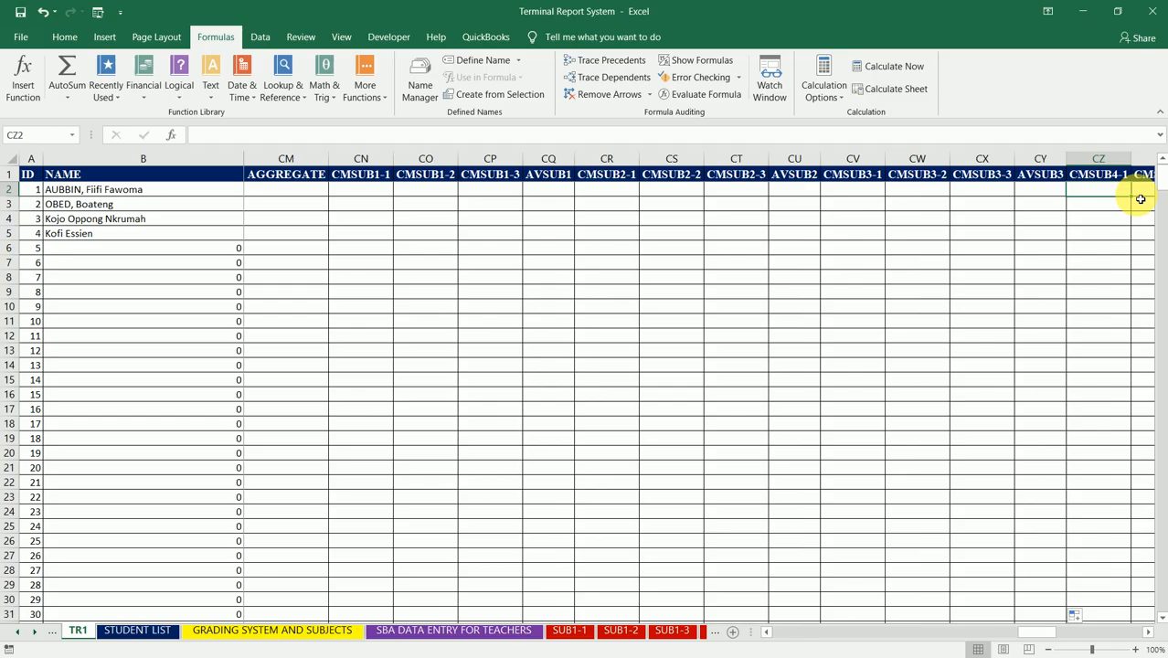
pyautogui.press('Right')
pyautogui.press('Right')
pyautogui.press('Right')
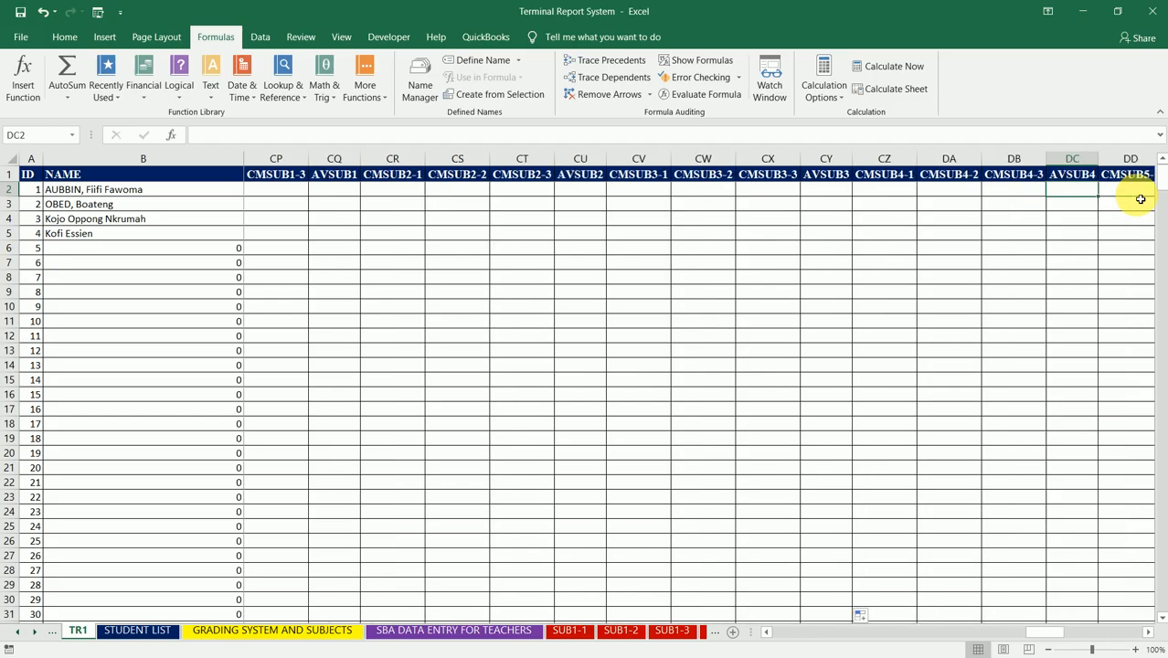
# Step: Enter =AVERAGE(CZ2,DA2,DB2) in DC2 to average the three CMSUB4 columns, keeping DC2 selected
pyautogui.write('=AV')
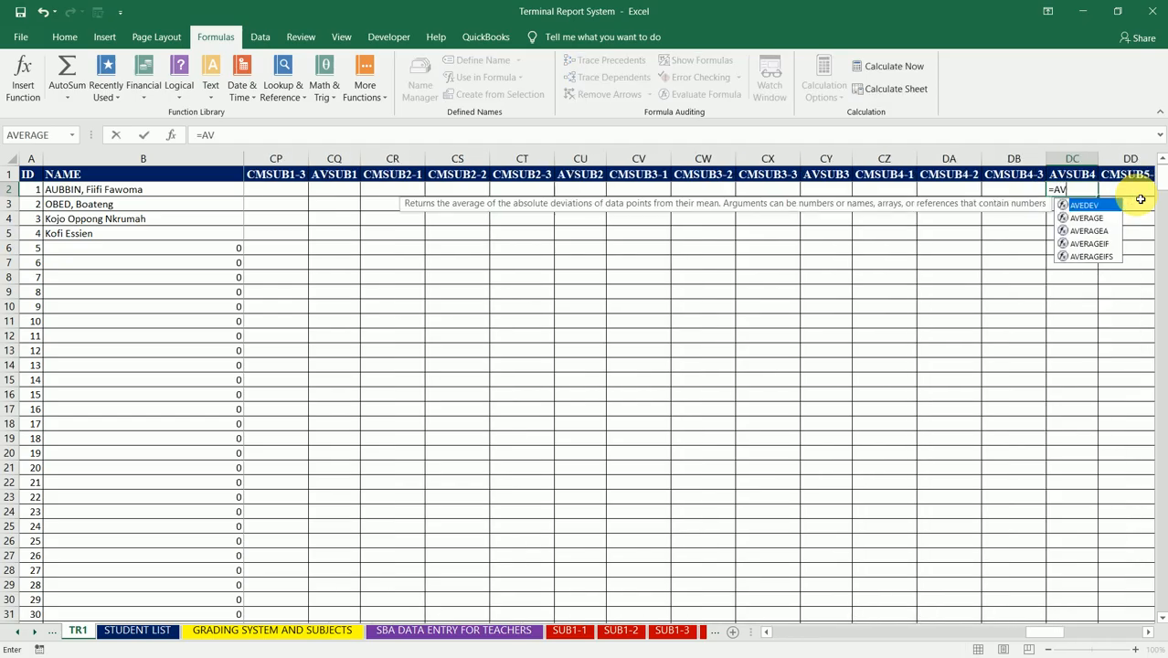
pyautogui.write('ERAGE(')
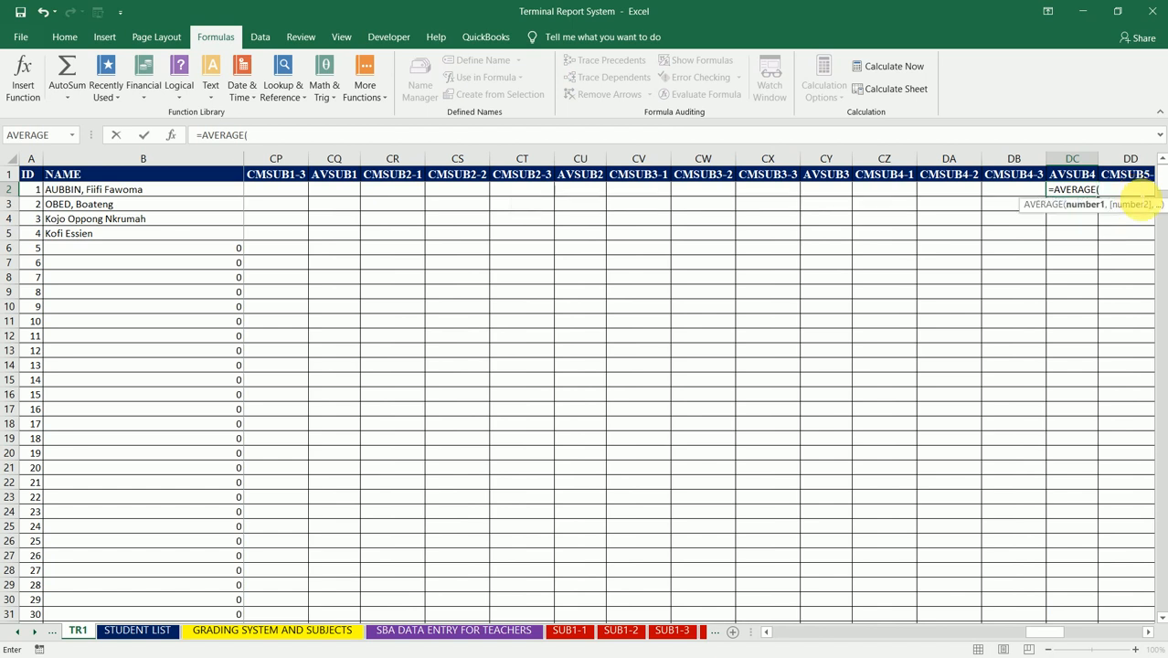
pyautogui.click(890, 196)
pyautogui.write(',')
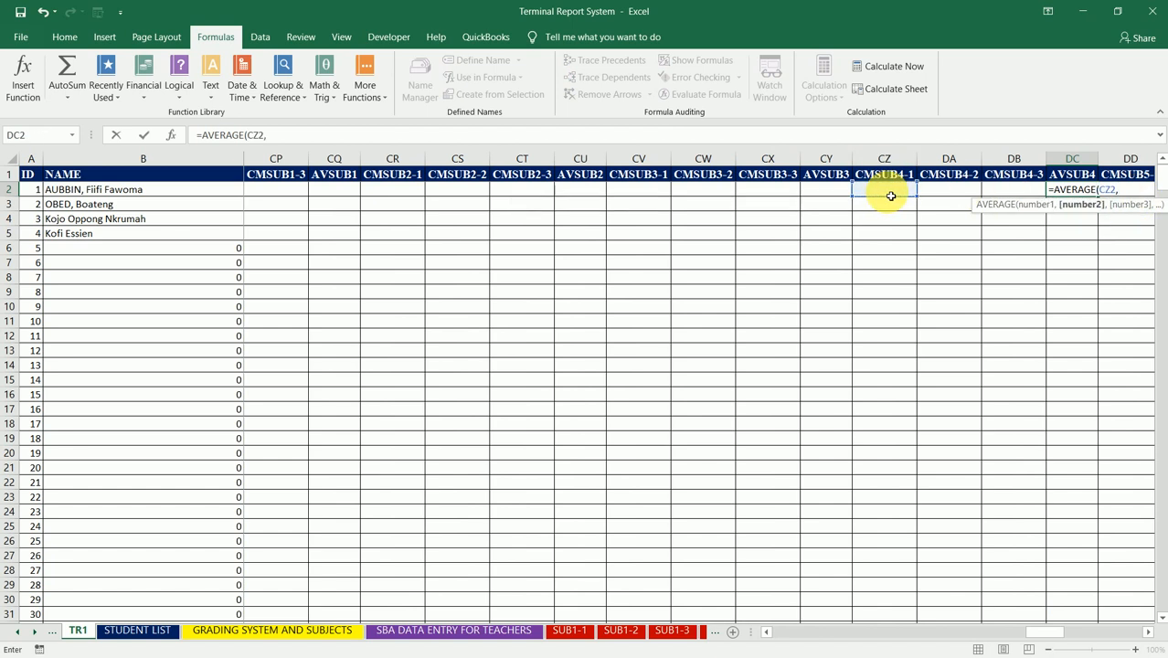
pyautogui.click(944, 194)
pyautogui.write(',')
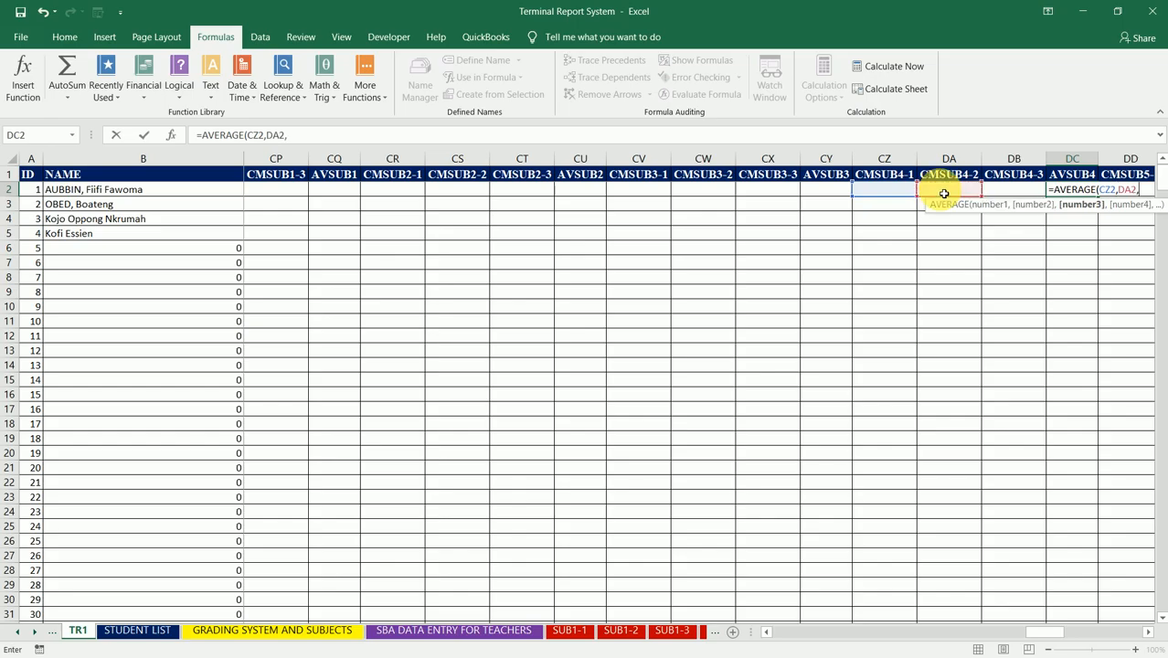
pyautogui.click(1000, 191)
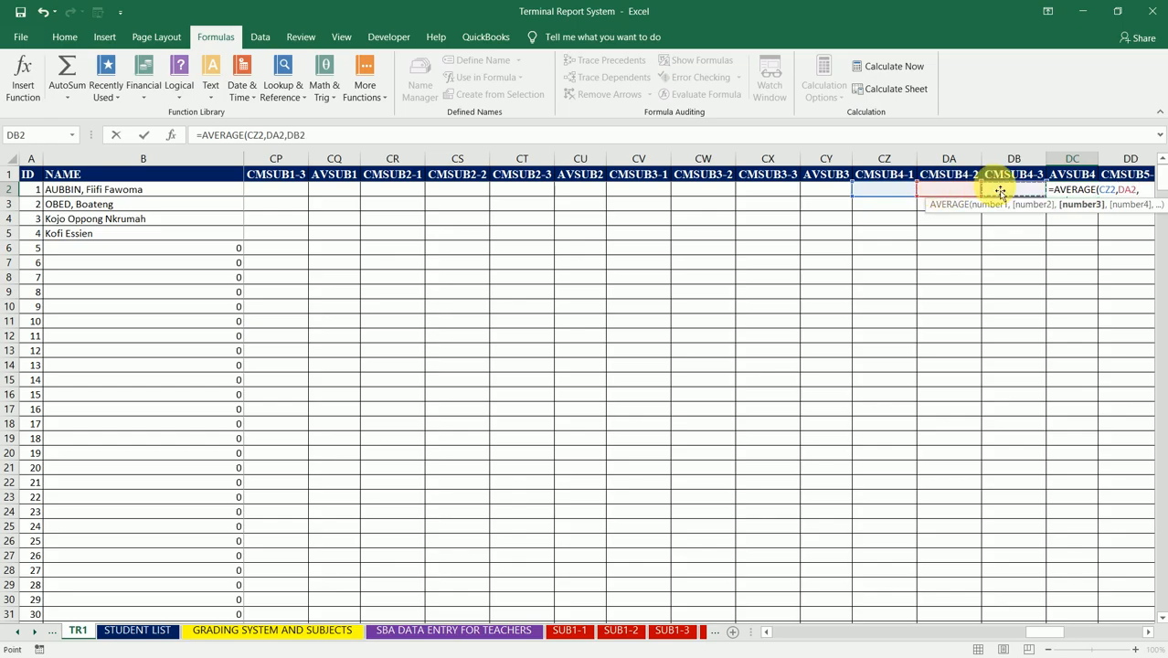
pyautogui.write(')')
pyautogui.hotkey('ctrl', 'Return')
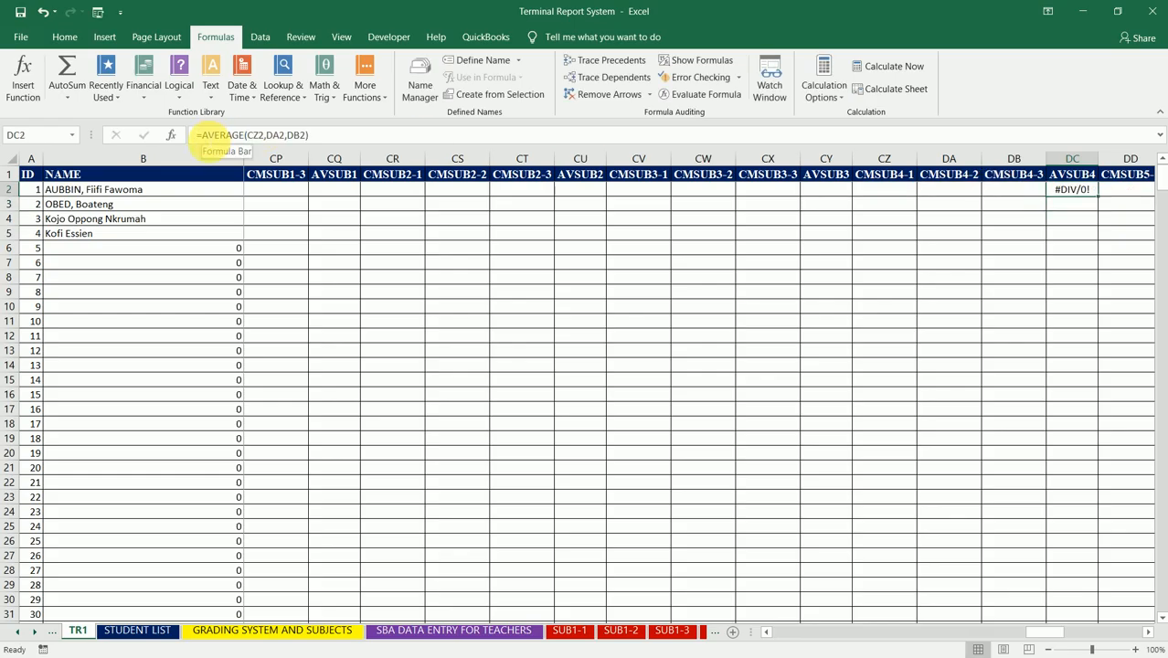
# Step: Wrap the DC2 formula in IFERROR with a blank space as fallback: =IFERROR(AVERAGE(CZ2,DA2,DB2)," ")
pyautogui.click(209, 143)
pyautogui.write('IFERROR')
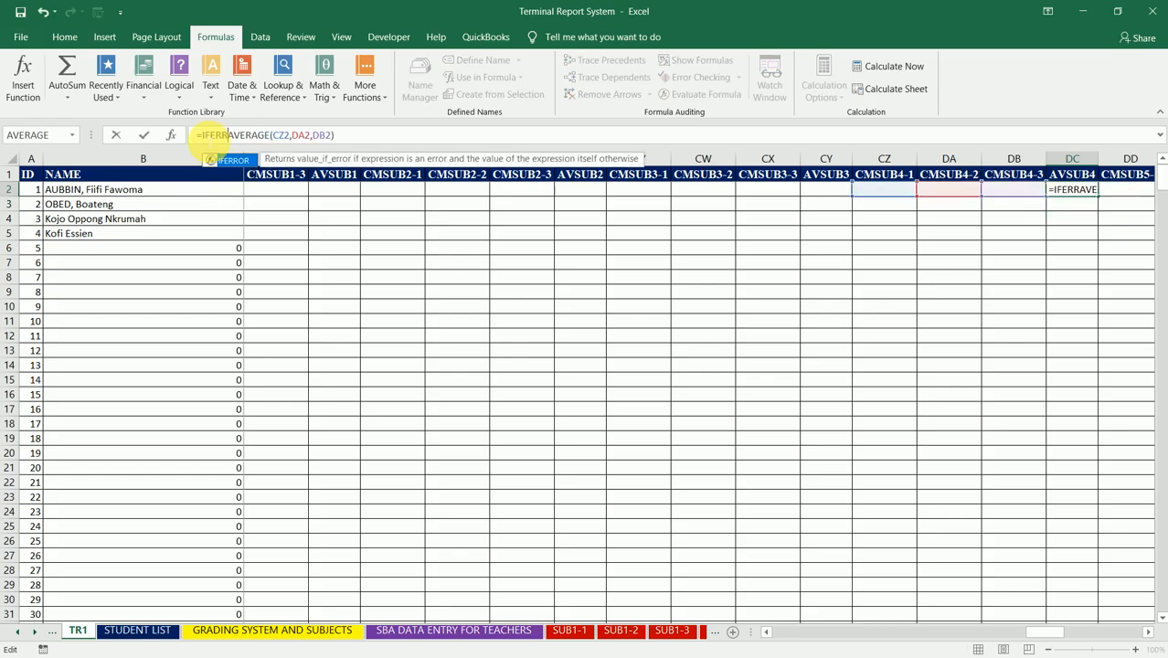
pyautogui.write('(')
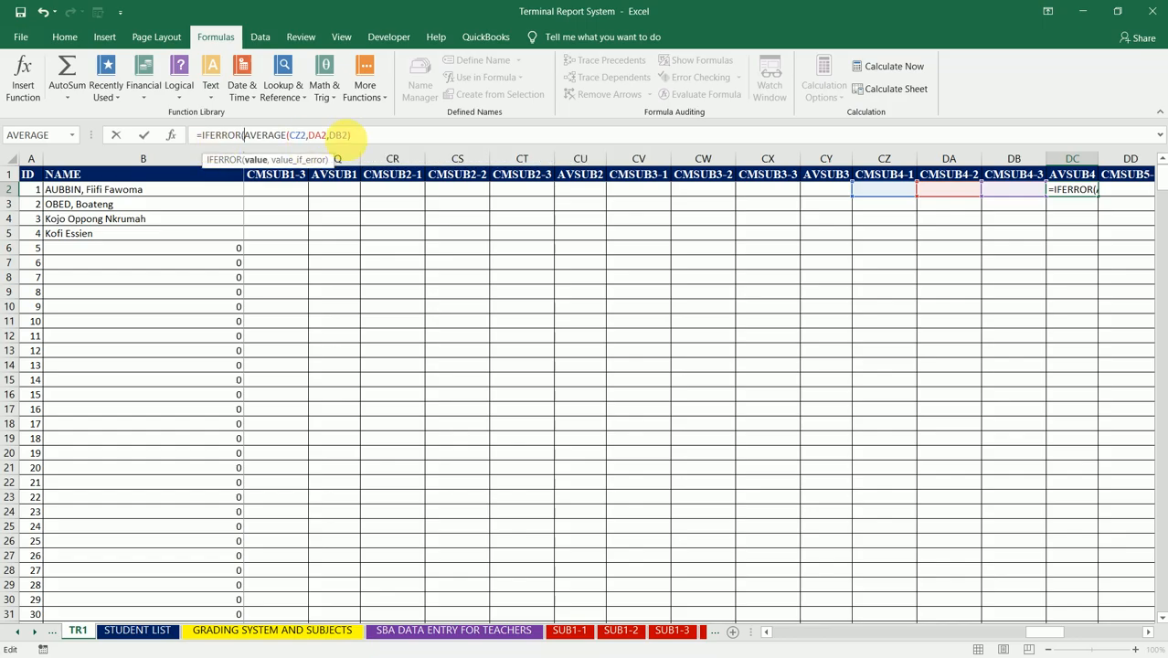
pyautogui.click(366, 137)
pyautogui.write(',')
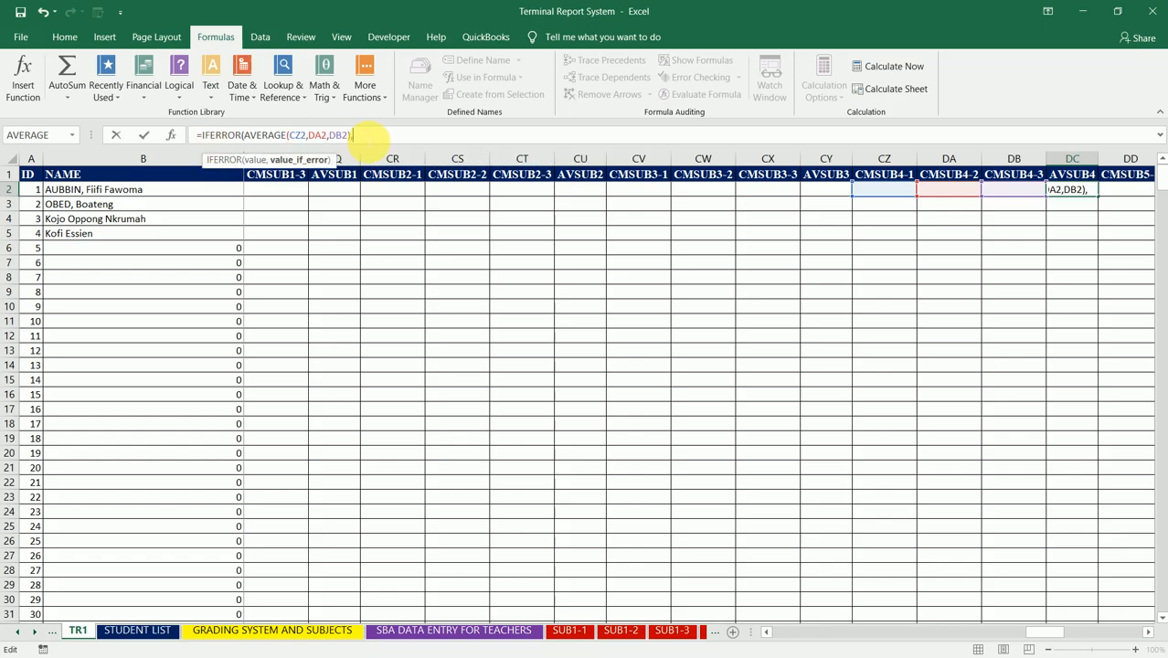
pyautogui.write('" ")')
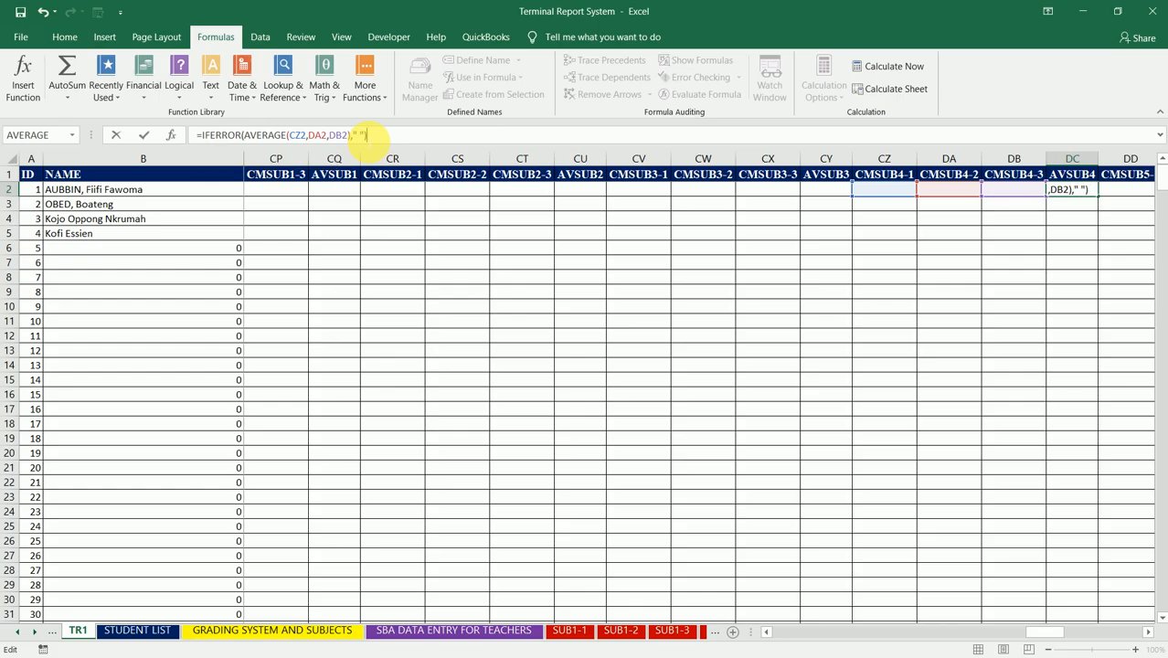
pyautogui.hotkey('ctrl', 'Return')
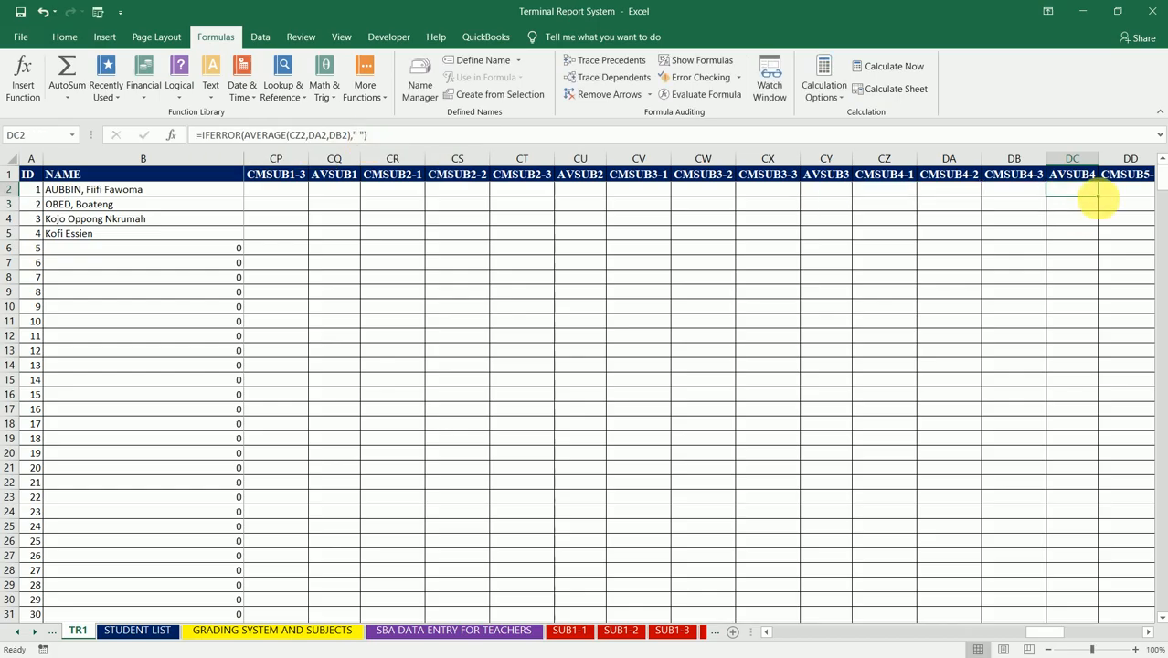
# Step: Fill the DC2 formula down the AVSUB4 column to the table's end and begin a formula in DG2, the first AVSUB5 cell
pyautogui.doubleClick(1099, 197)
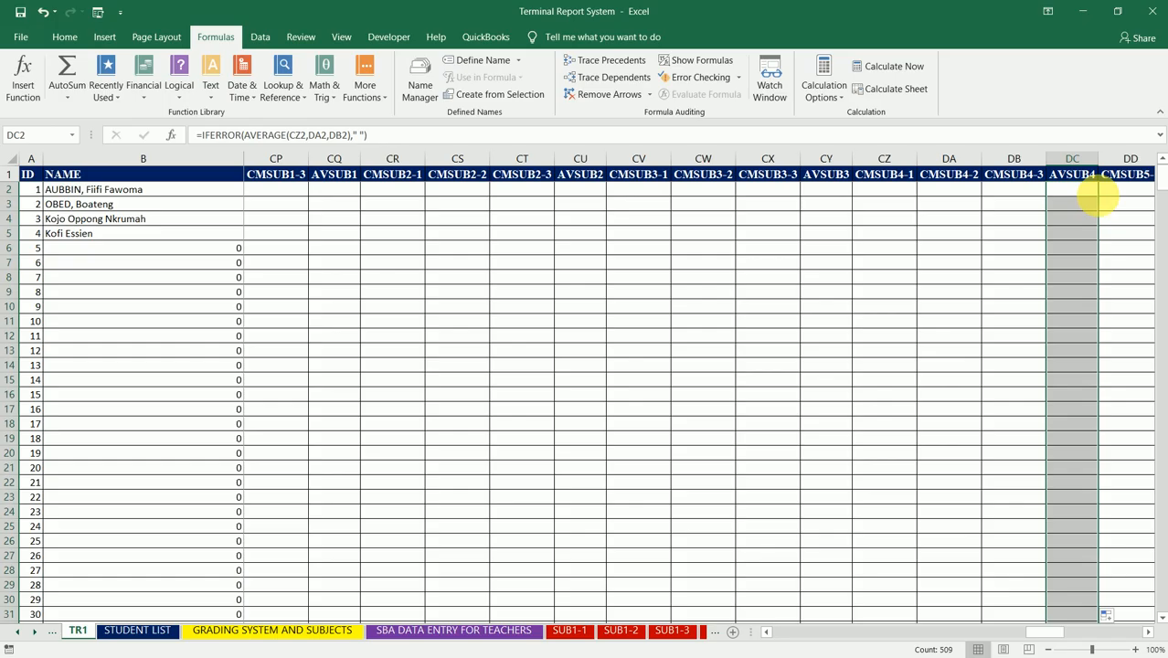
pyautogui.press('Right')
pyautogui.press('Right')
pyautogui.press('Right')
pyautogui.press('Right')
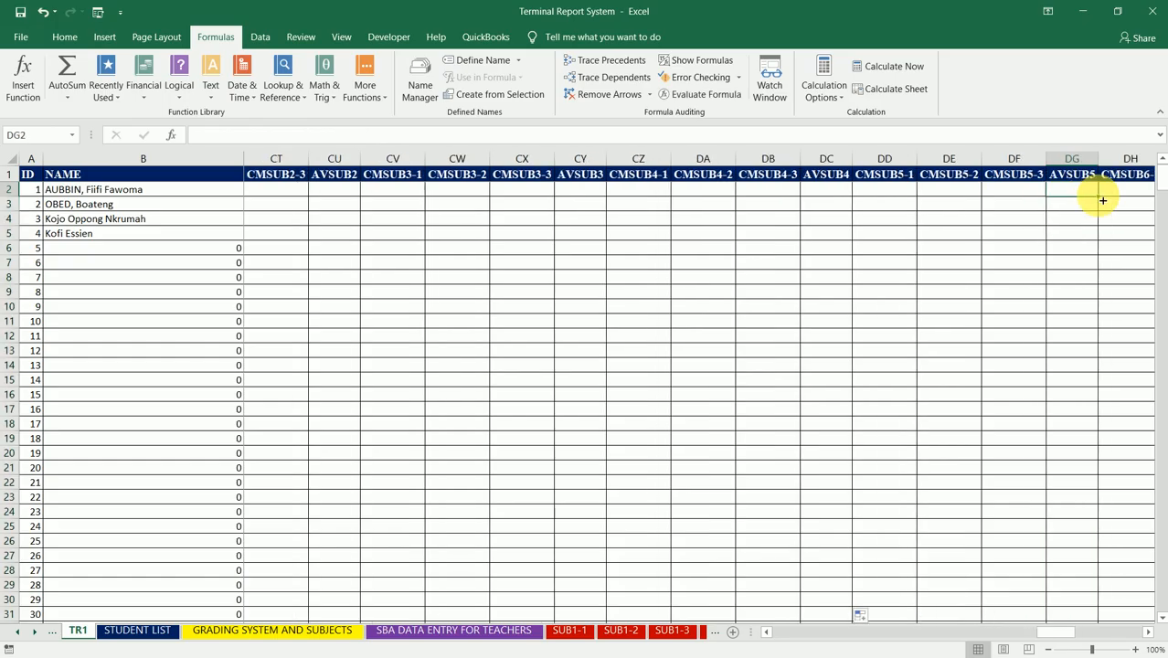
pyautogui.write('=')
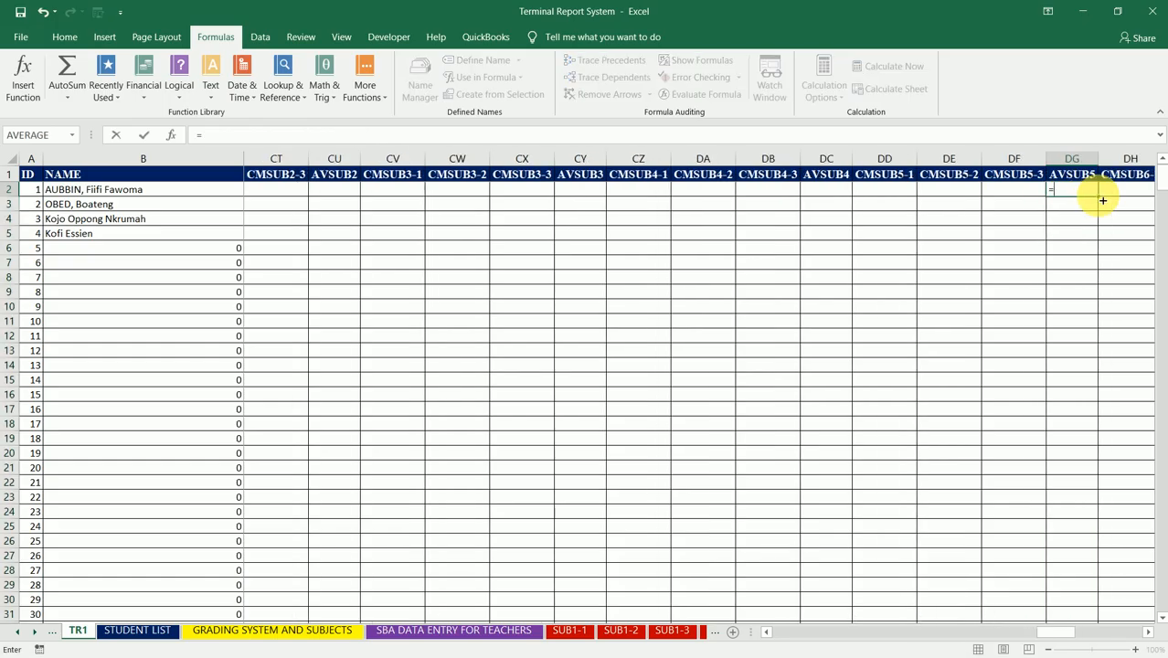
pyautogui.write('IFERROR')
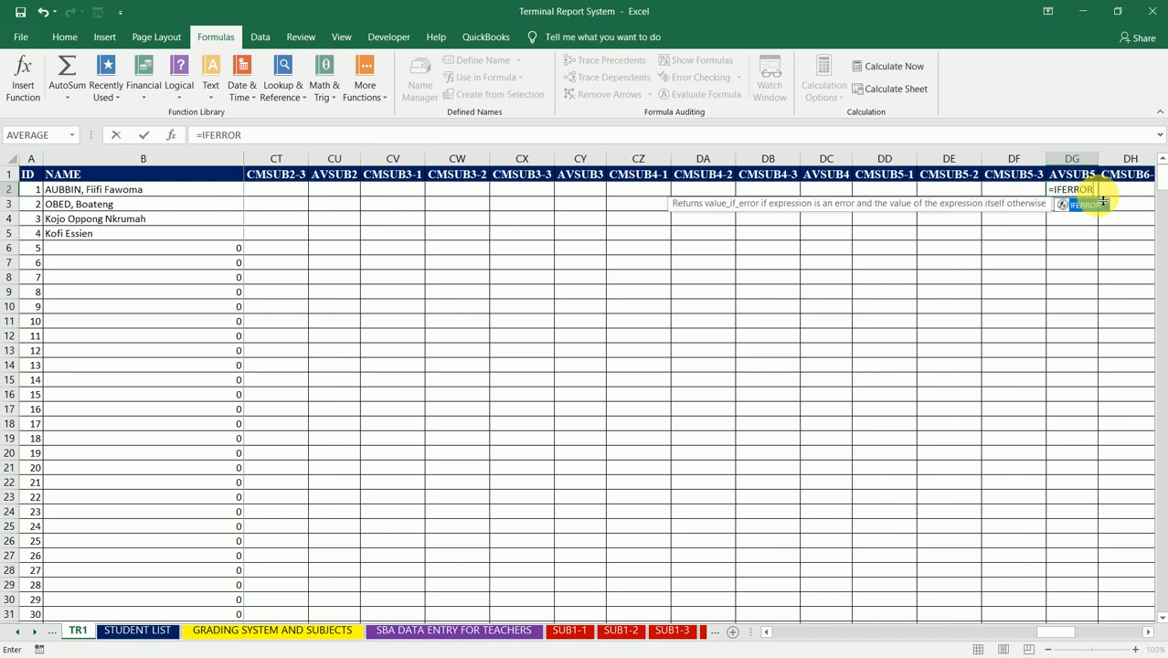
pyautogui.write('(AVERAGE')
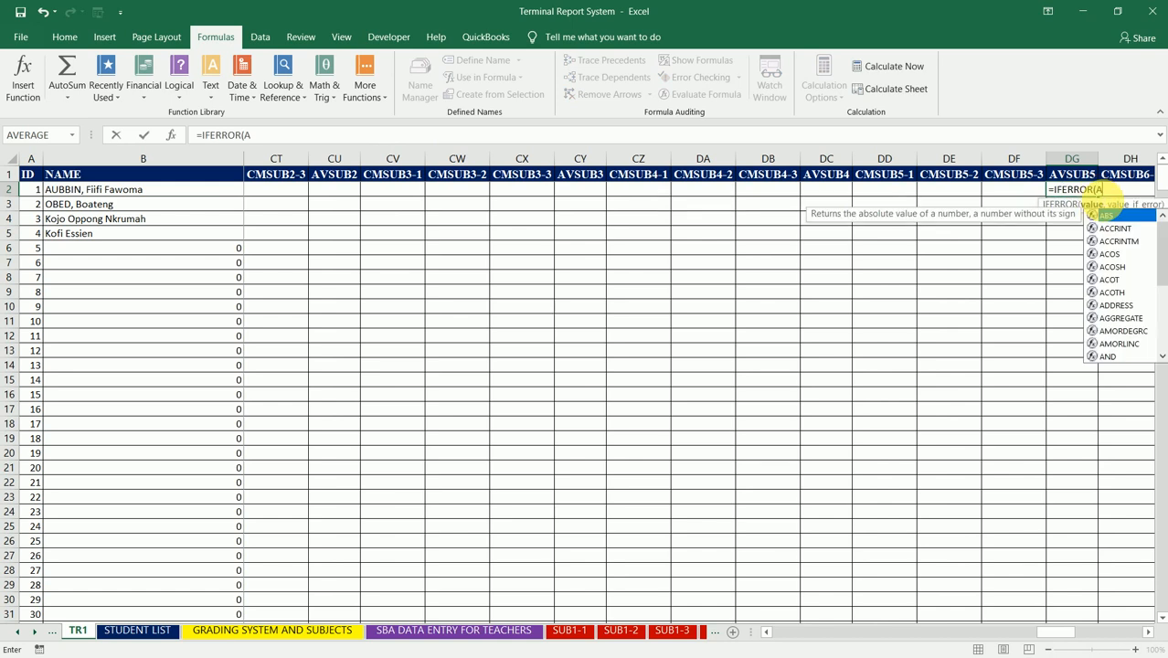
pyautogui.press('BackSpace')
pyautogui.press('BackSpace')
pyautogui.press('BackSpace')
pyautogui.press('BackSpace')
pyautogui.press('BackSpace')
pyautogui.press('BackSpace')
pyautogui.press('BackSpace')
pyautogui.press('BackSpace')
pyautogui.press('BackSpace')
pyautogui.press('BackSpace')
pyautogui.press('BackSpace')
pyautogui.press('BackSpace')
pyautogui.press('BackSpace')
pyautogui.press('BackSpace')
pyautogui.press('BackSpace')
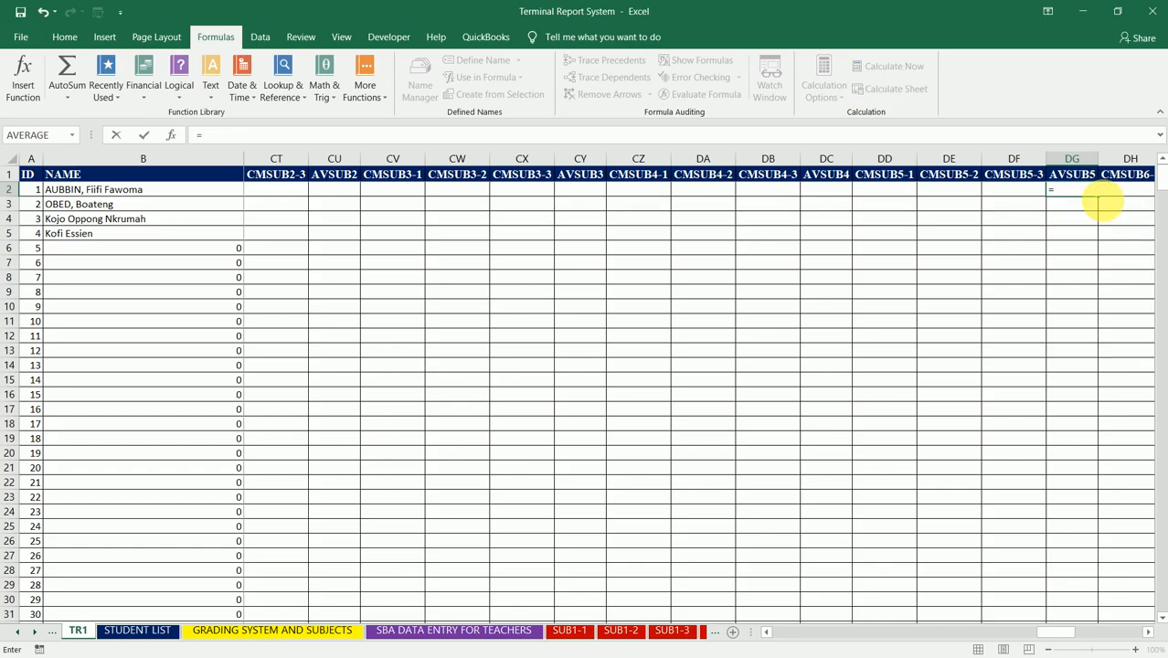
# Step: Complete the DG2 formula as =AVERAGE(DD2,DE2,DF2) to average the three CMSUB5 columns, keeping DG2 selected
pyautogui.write('AVERAGE')
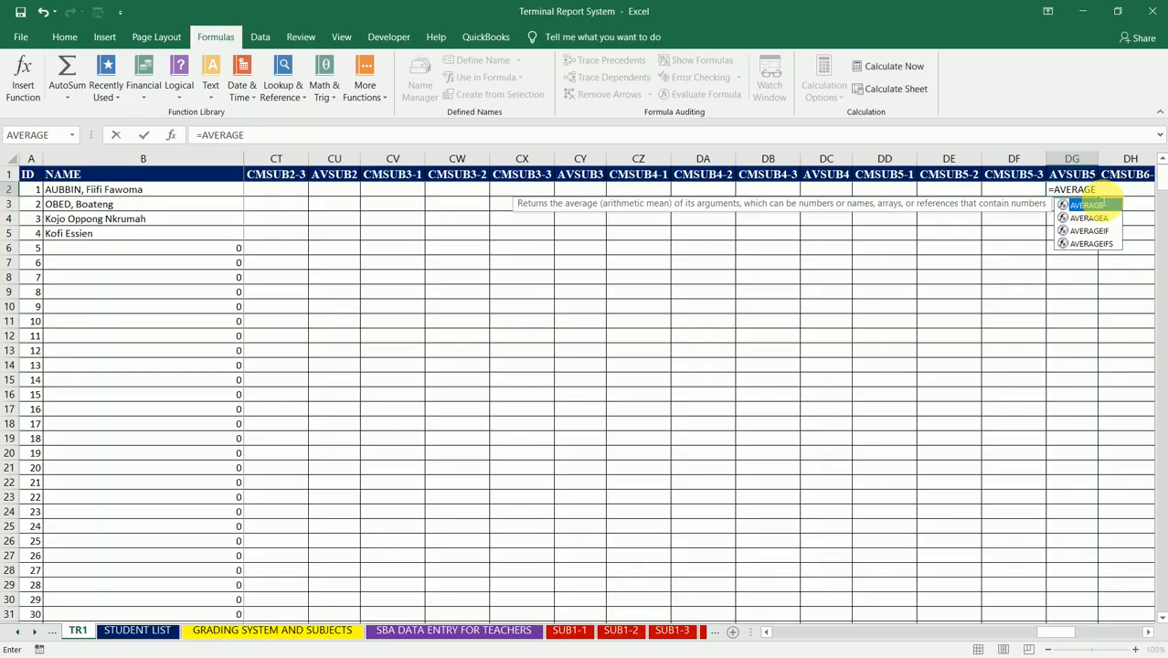
pyautogui.write('(')
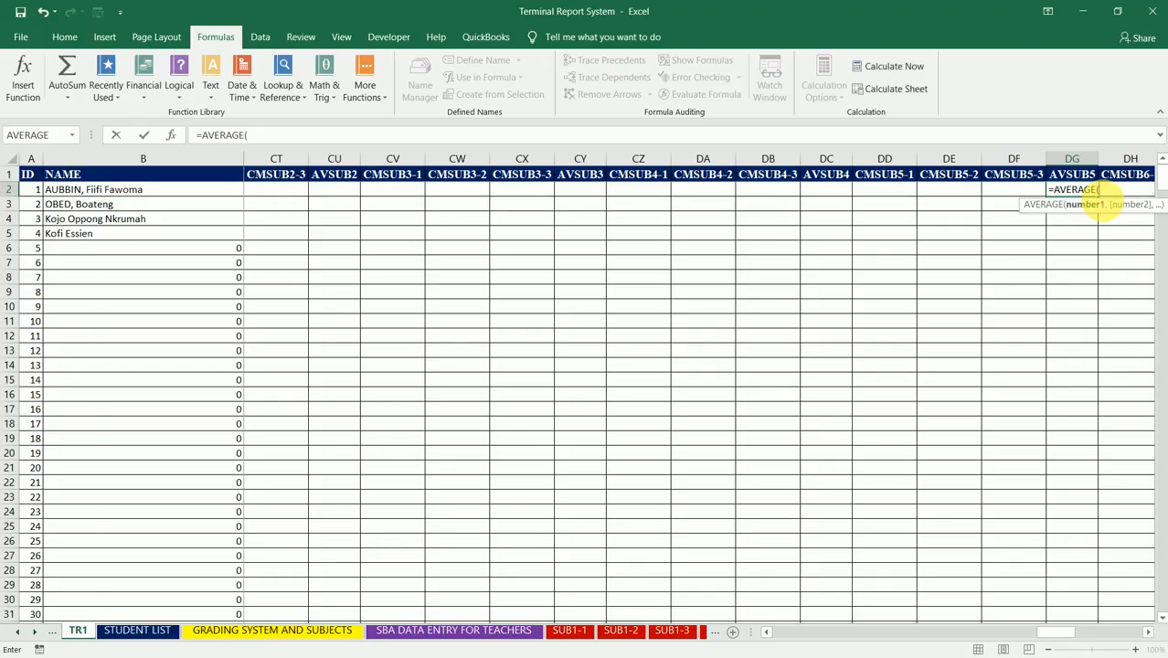
pyautogui.click(904, 193)
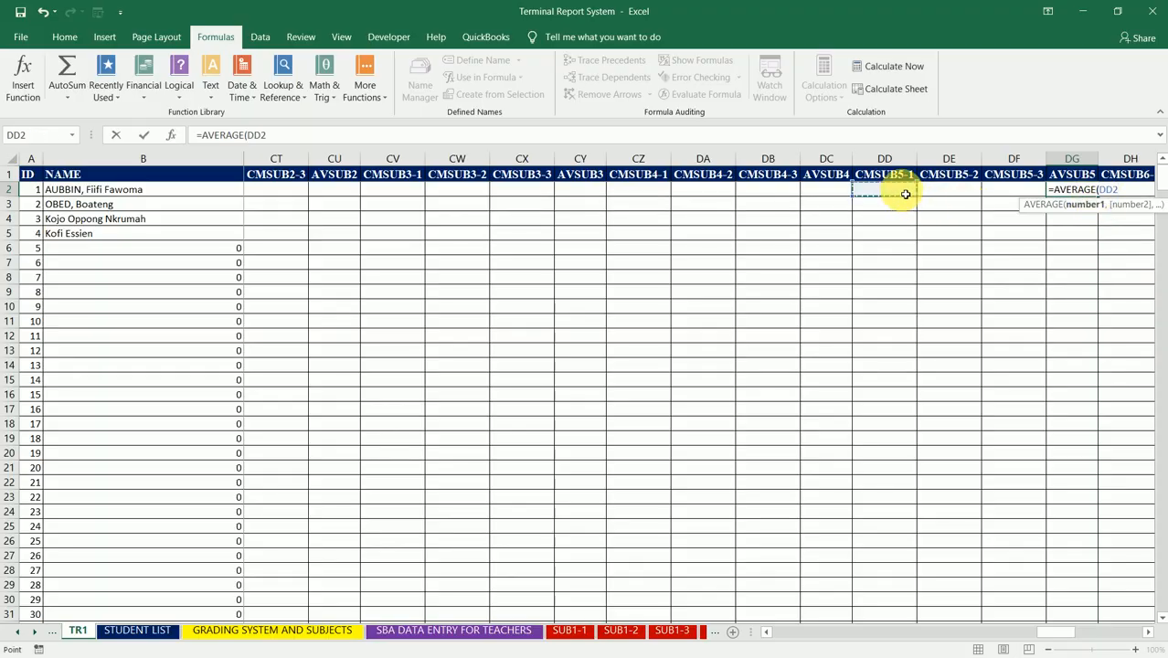
pyautogui.write(',')
pyautogui.click(948, 192)
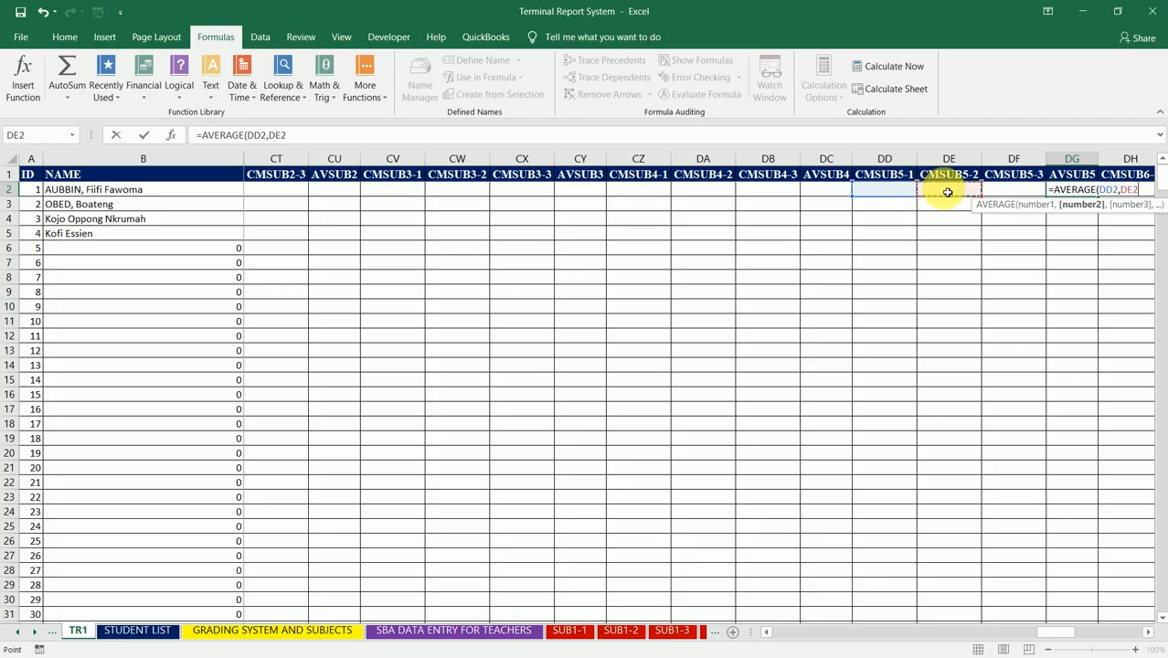
pyautogui.write(',')
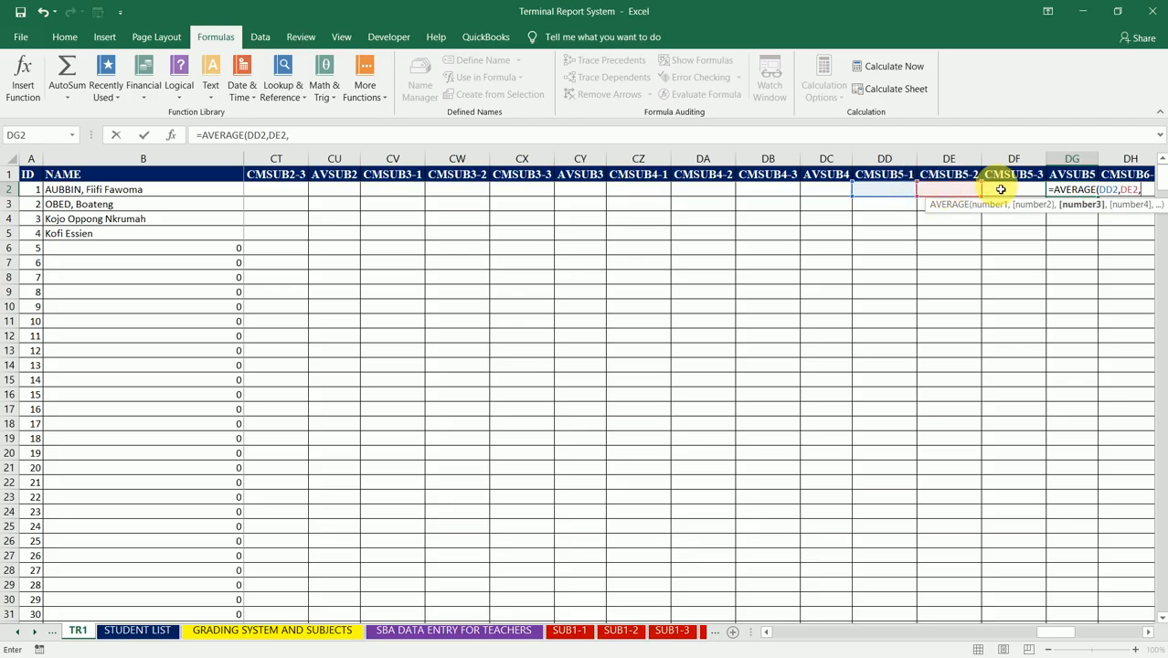
pyautogui.click(1001, 191)
pyautogui.write(')')
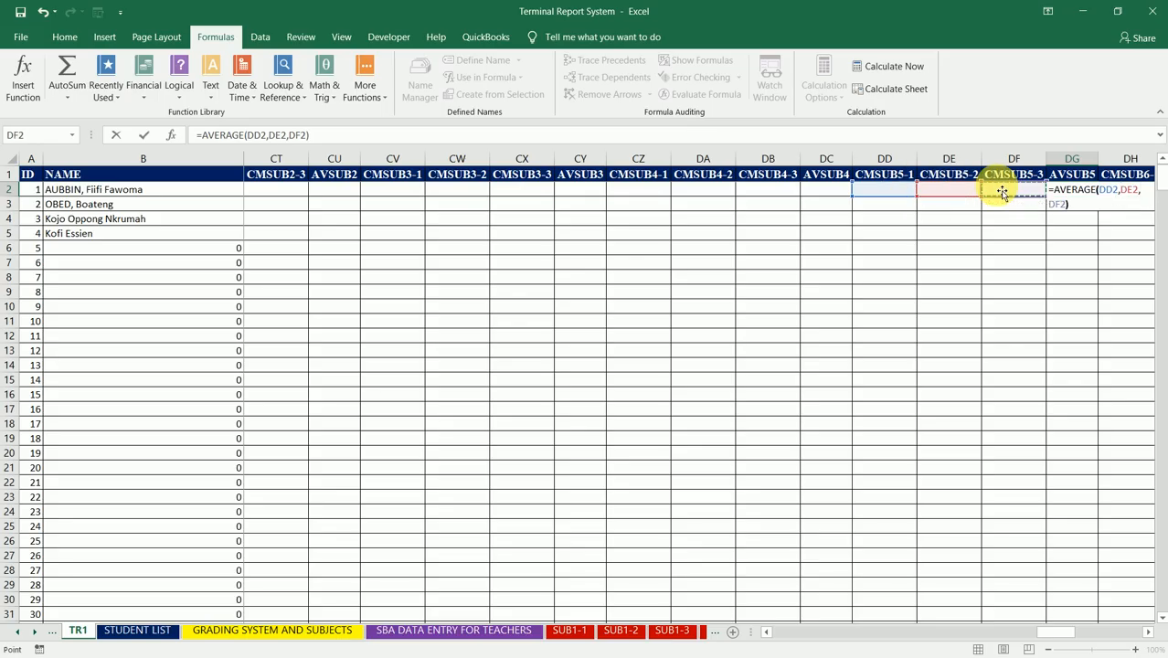
pyautogui.hotkey('ctrl', 'Return')
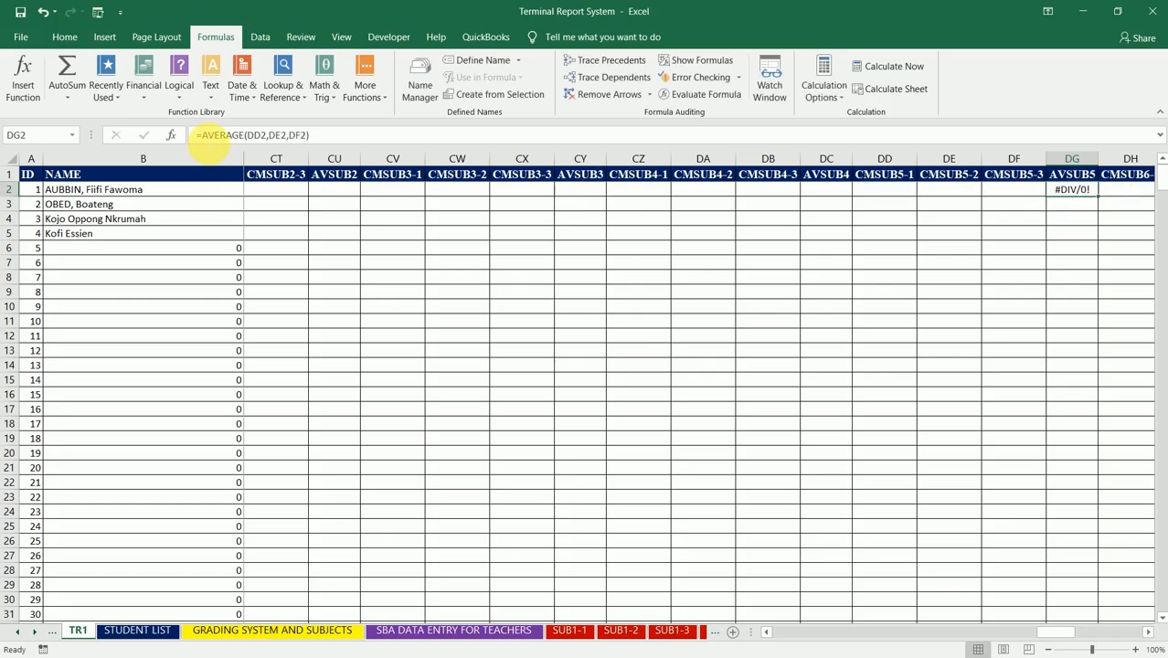
# Step: Wrap the DG2 formula in IFERROR with a blank space as fallback: =IFERROR(AVERAGE(DD2,DE2,DF2)," "), and reselect DG2
pyautogui.click(200, 135)
pyautogui.write('IFE')
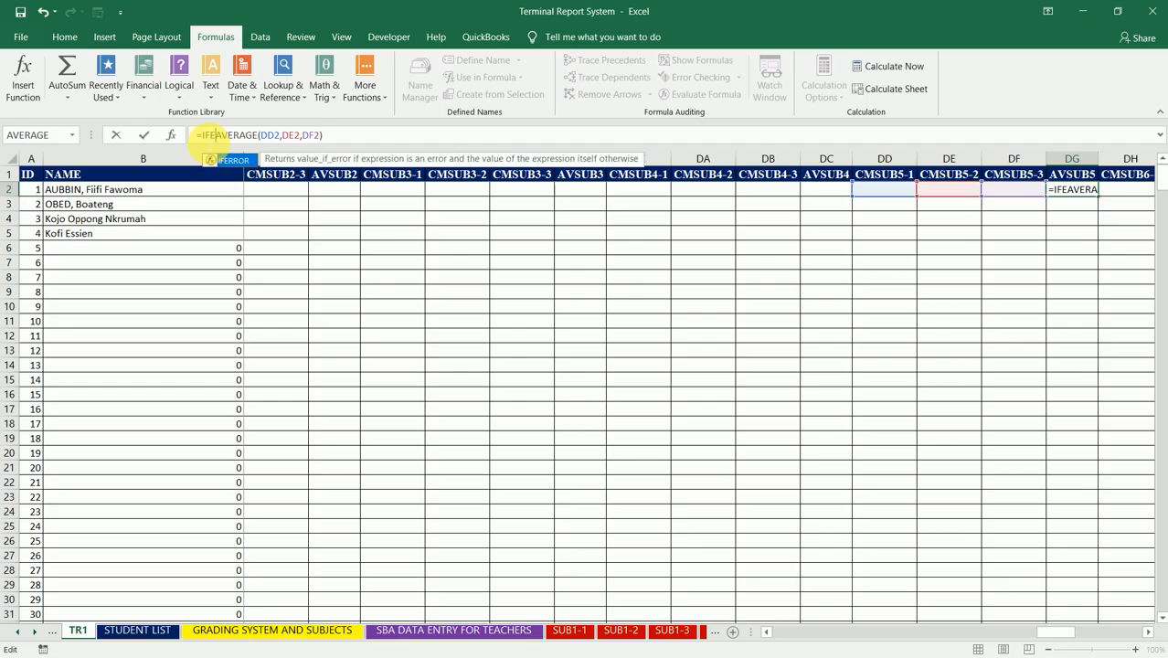
pyautogui.write('RROR')
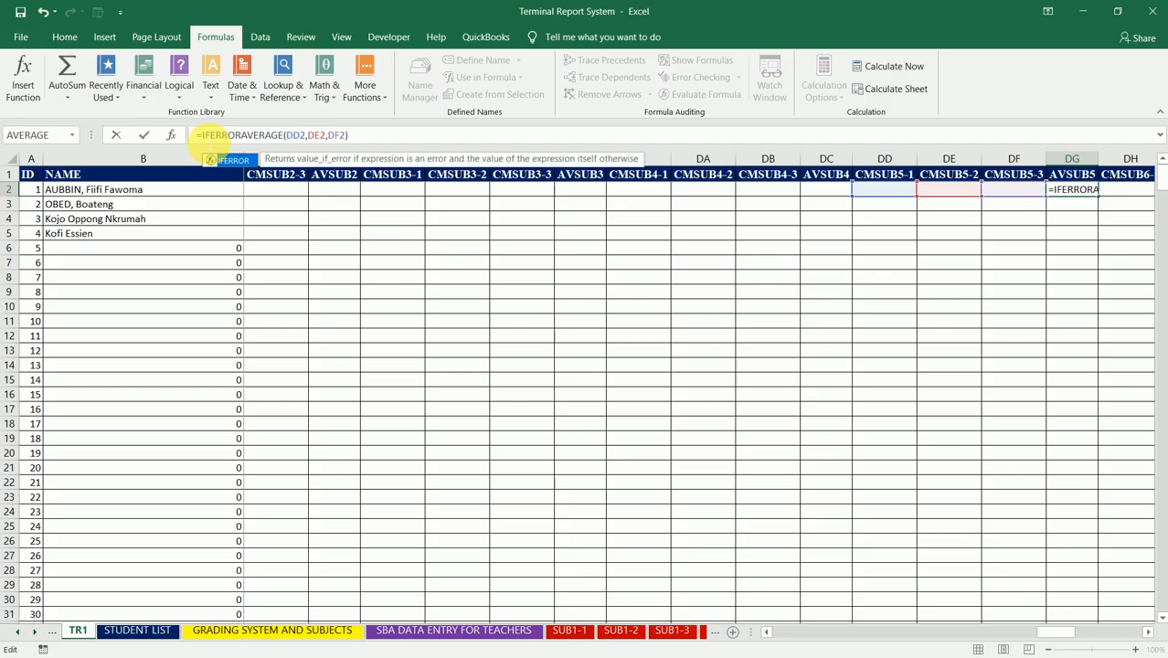
pyautogui.write('(')
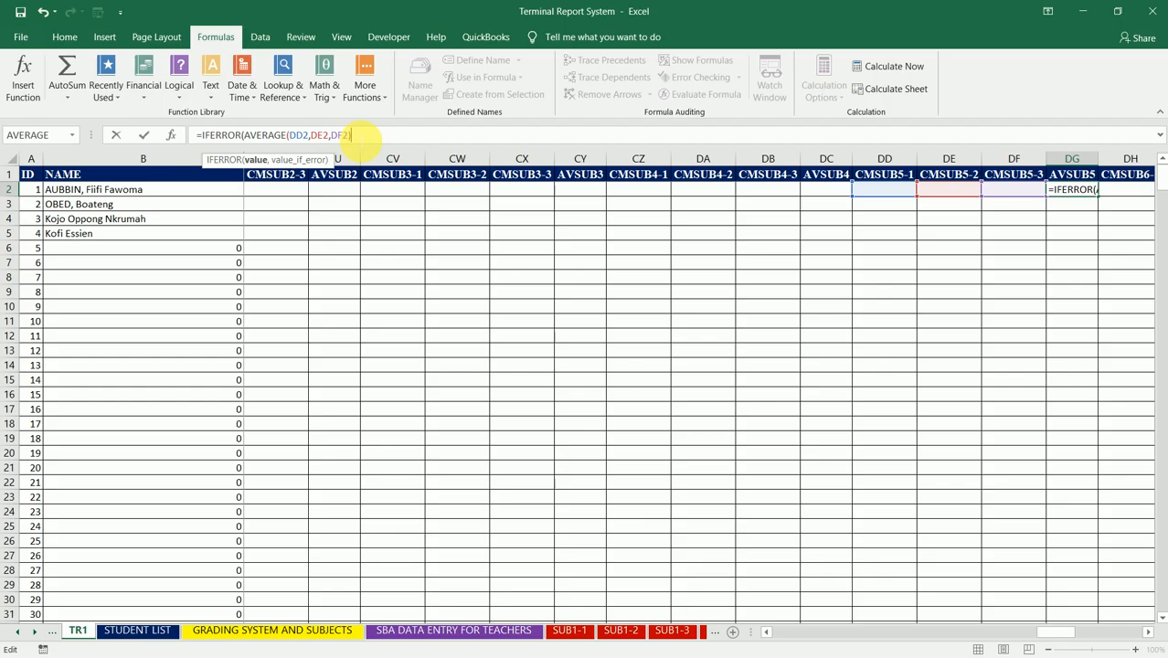
pyautogui.write(',')
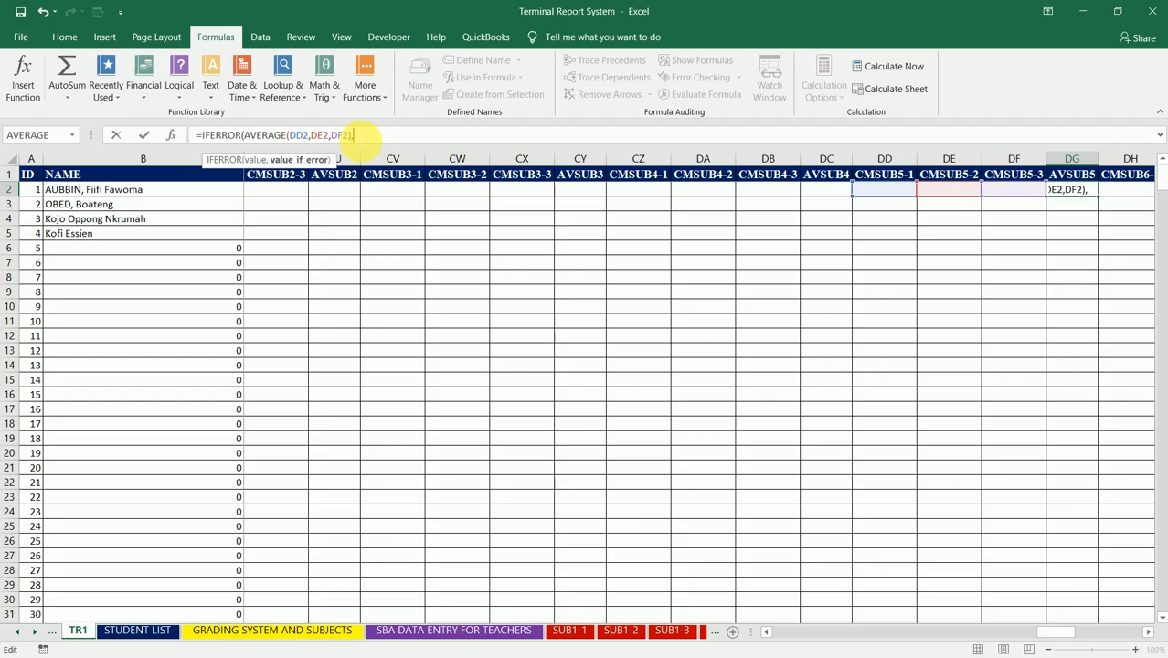
pyautogui.write('" ")')
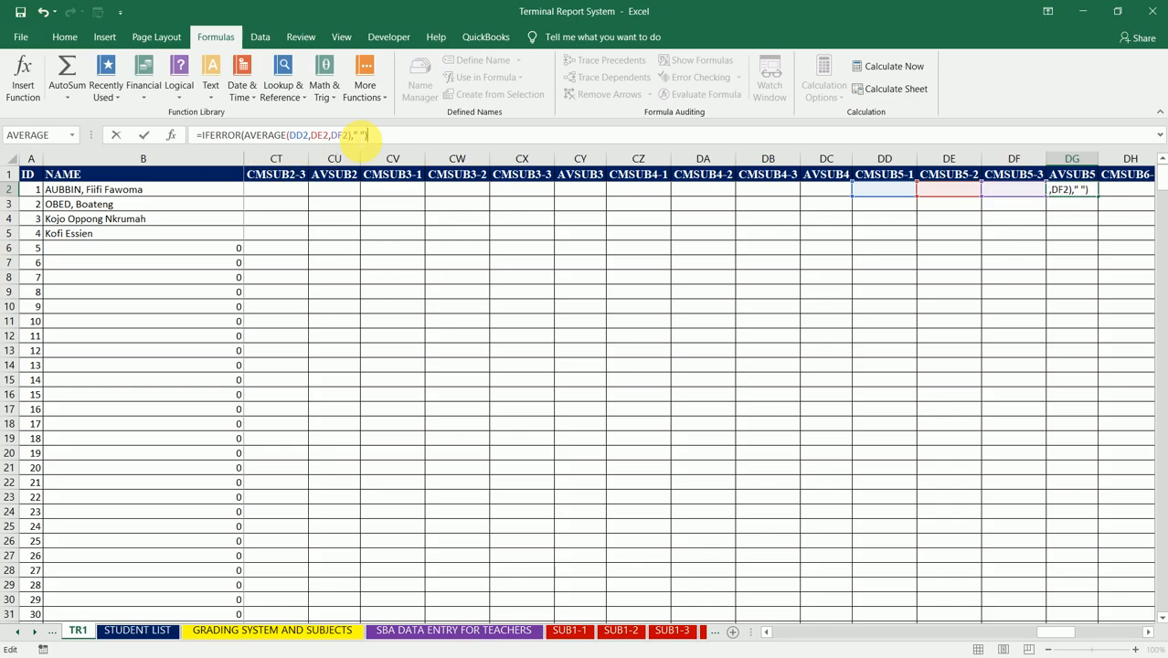
pyautogui.press('Return')
pyautogui.press('Up')
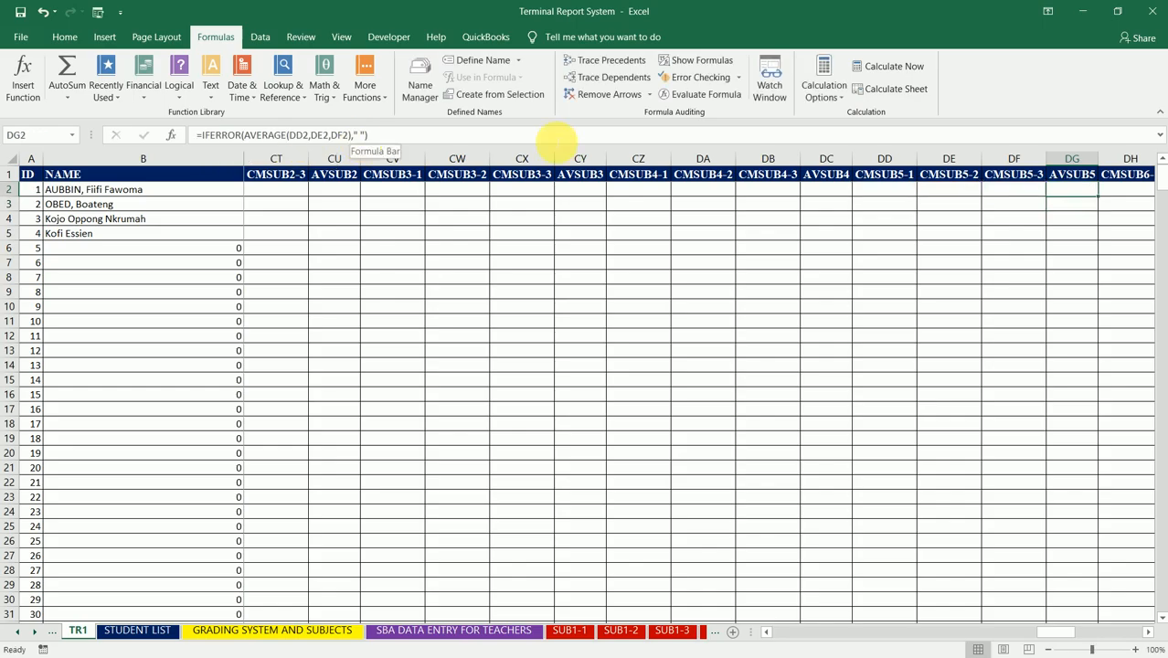
# Step: Fill the DG2 formula down the AVSUB5 column to the table's end and select DK2, the first AVSUB6 cell
pyautogui.doubleClick(1097, 196)
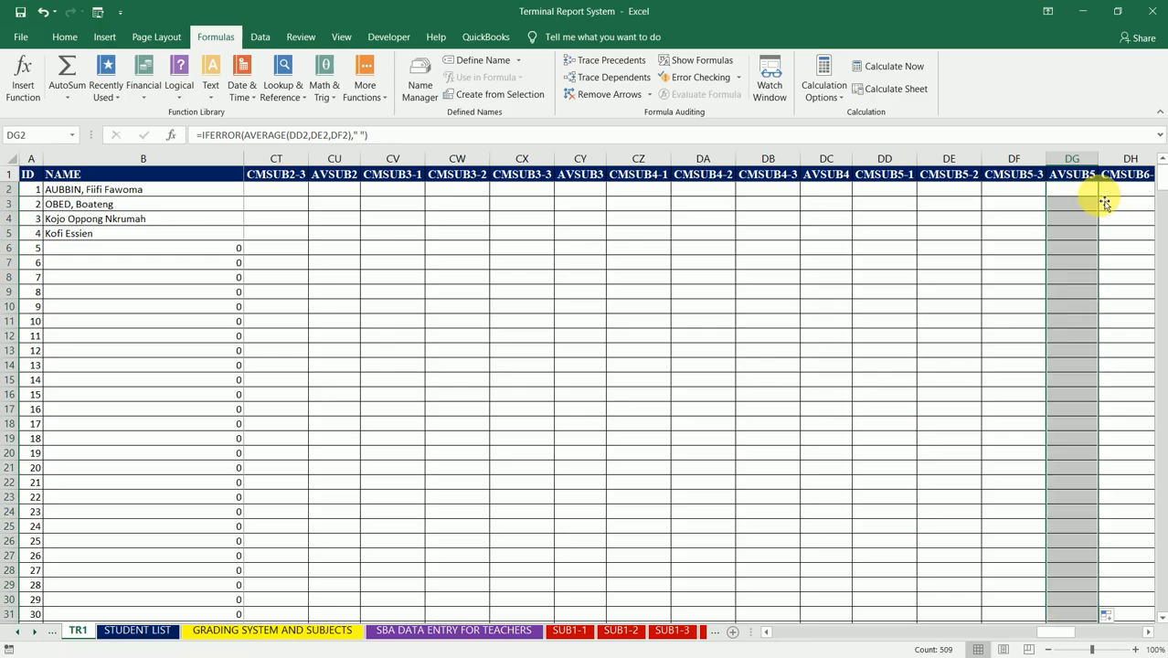
pyautogui.click(1078, 195)
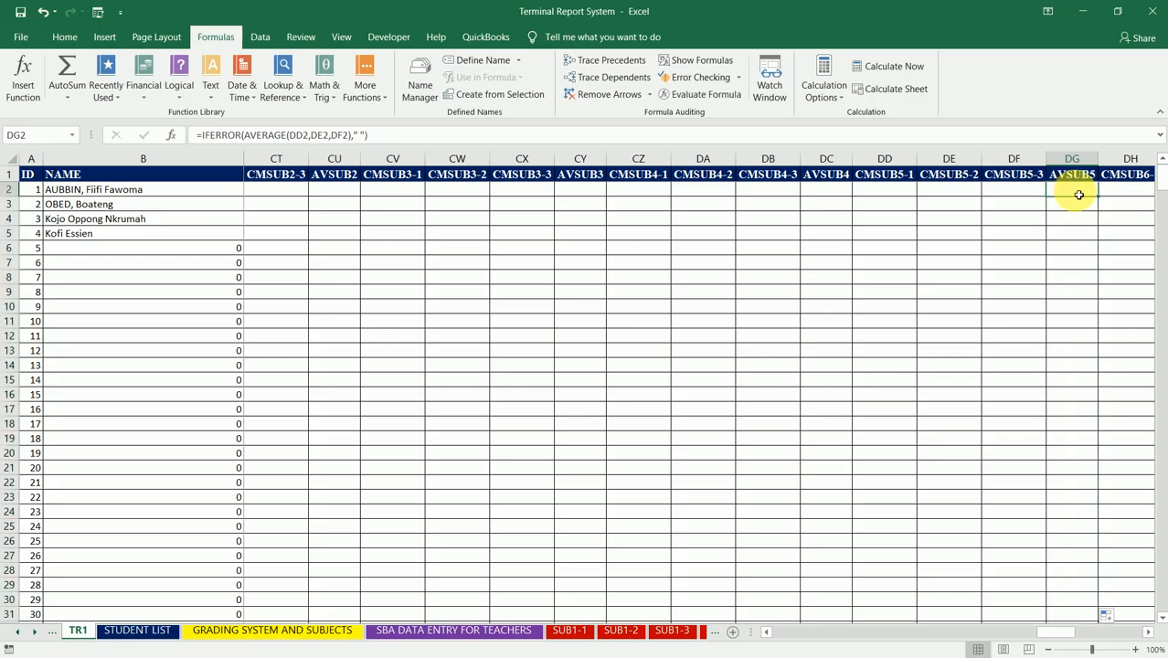
pyautogui.press('Right')
pyautogui.press('Right')
pyautogui.press('Right')
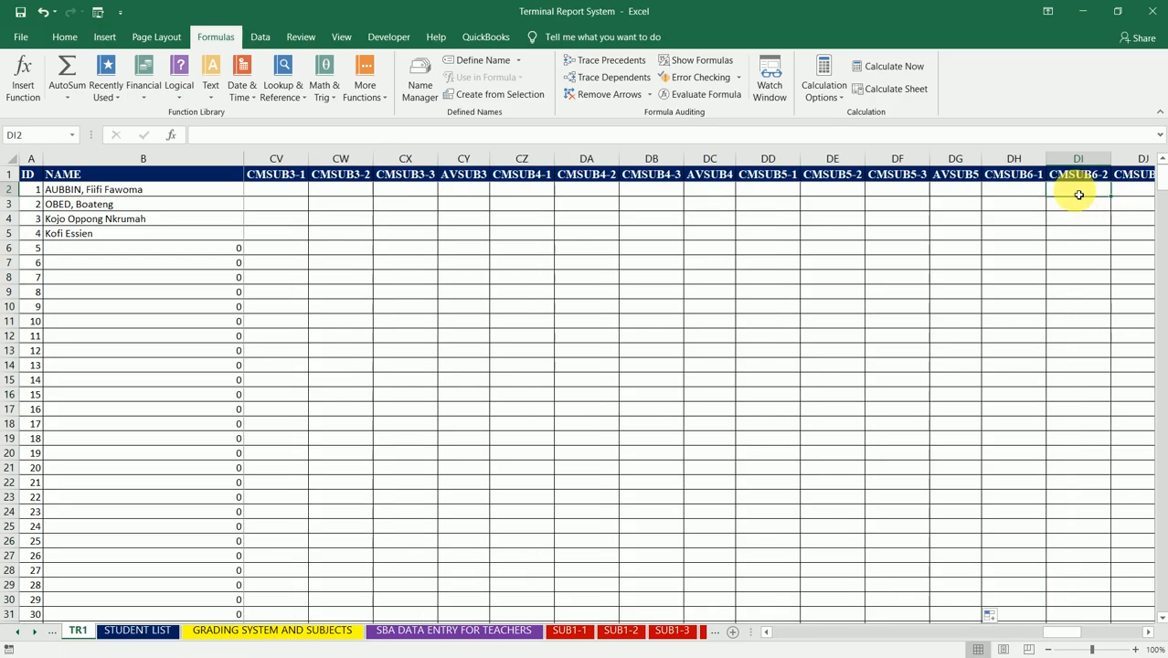
pyautogui.press('Right')
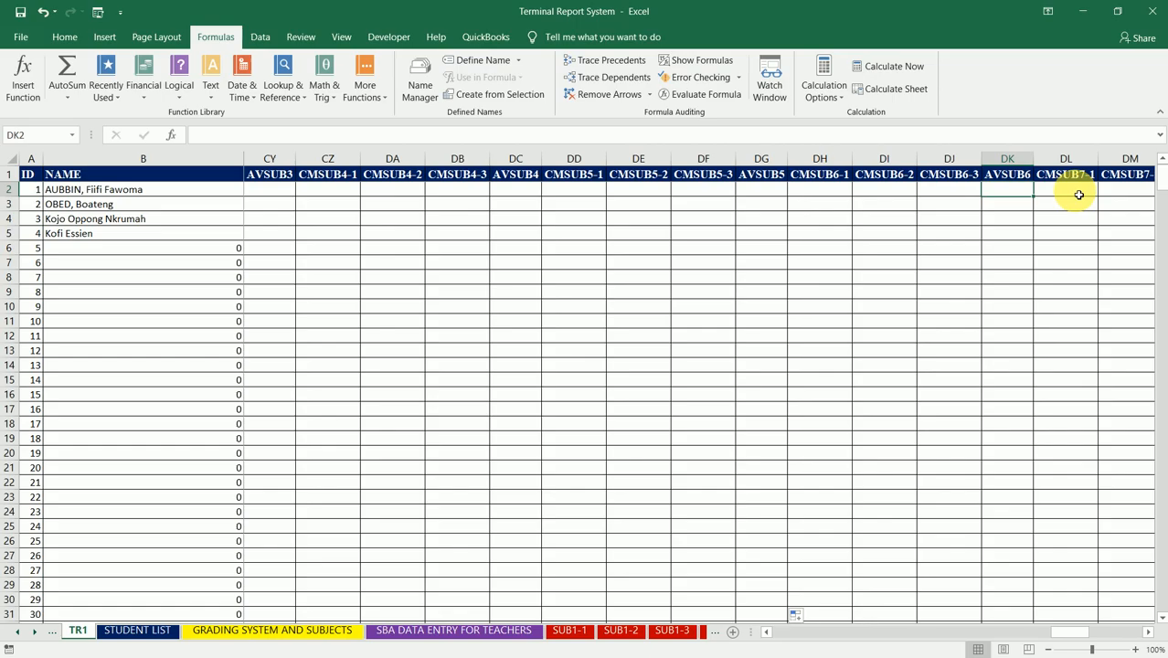
# Step: Enter =AVERAGE(DH2,DI2,DJ2) in DK2 to average the three CMSUB6 columns, keeping DK2 selected
pyautogui.write('=AVERAGE')
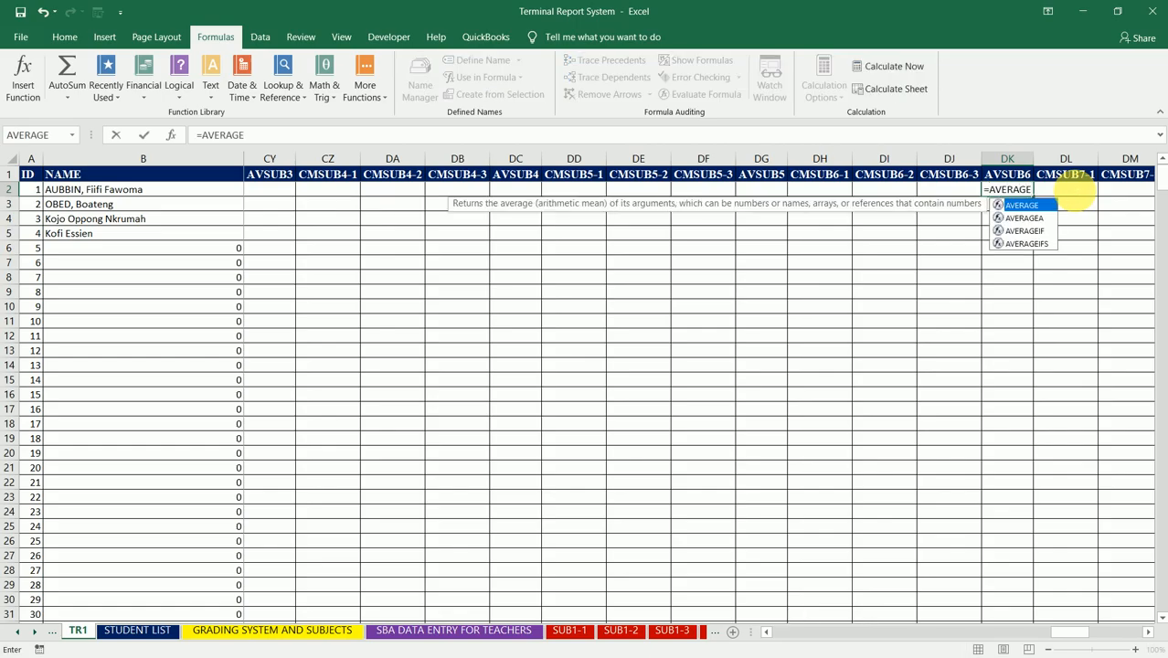
pyautogui.write('(')
pyautogui.click(825, 192)
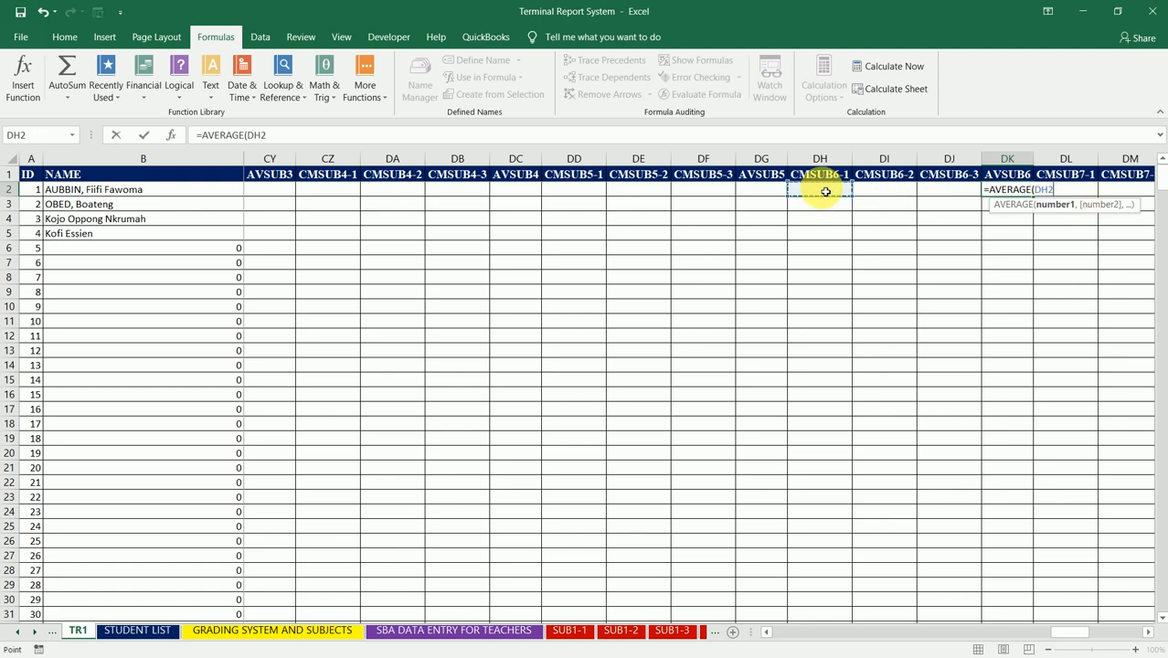
pyautogui.write(',')
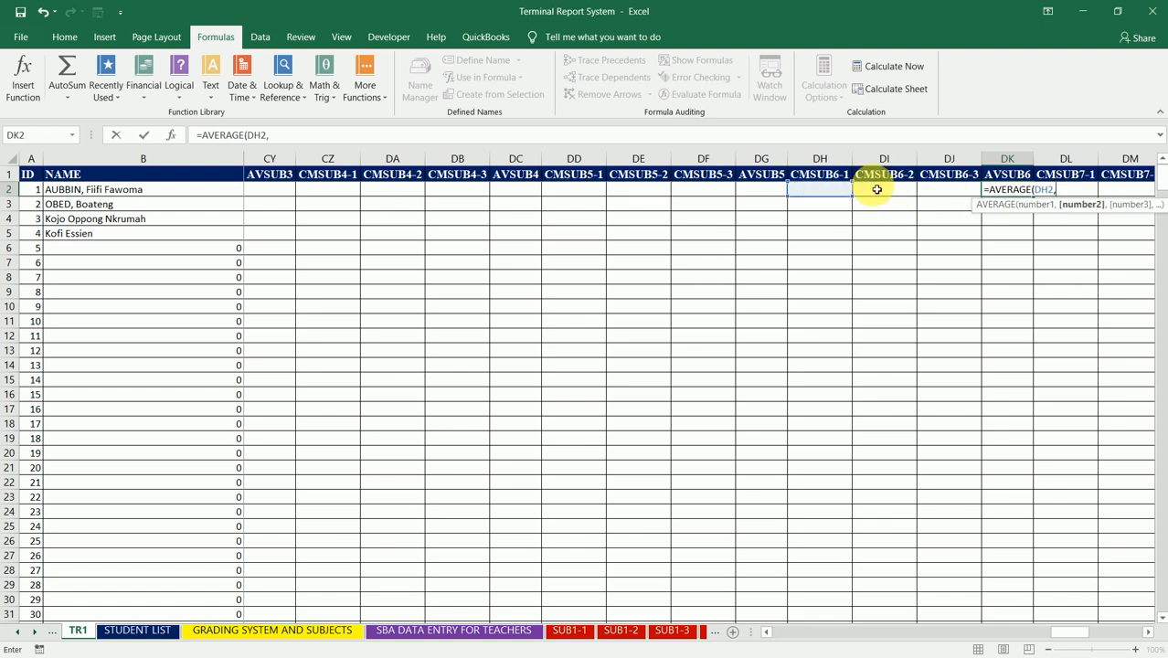
pyautogui.click(878, 192)
pyautogui.write(',')
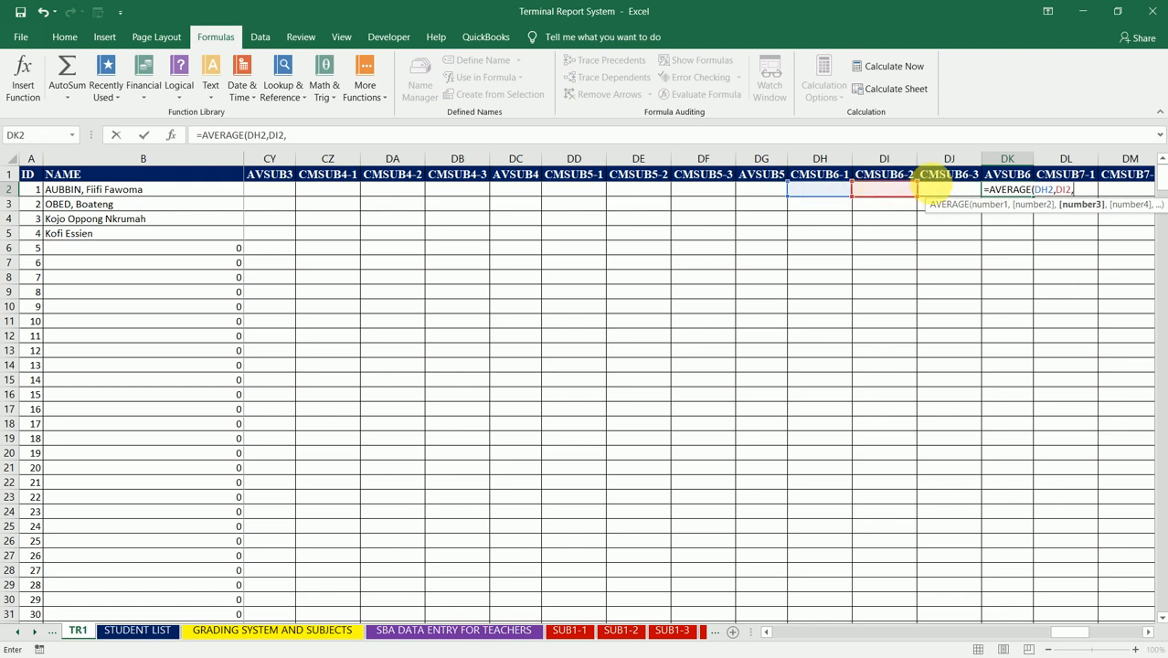
pyautogui.click(953, 192)
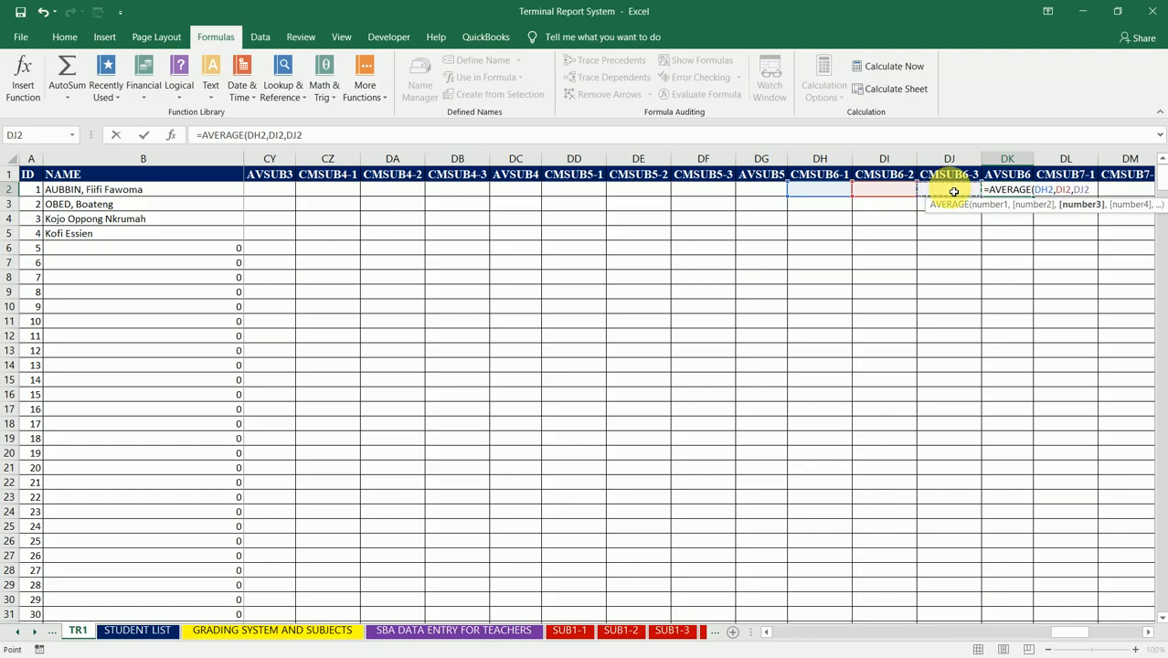
pyautogui.write(')')
pyautogui.hotkey('ctrl', 'Return')
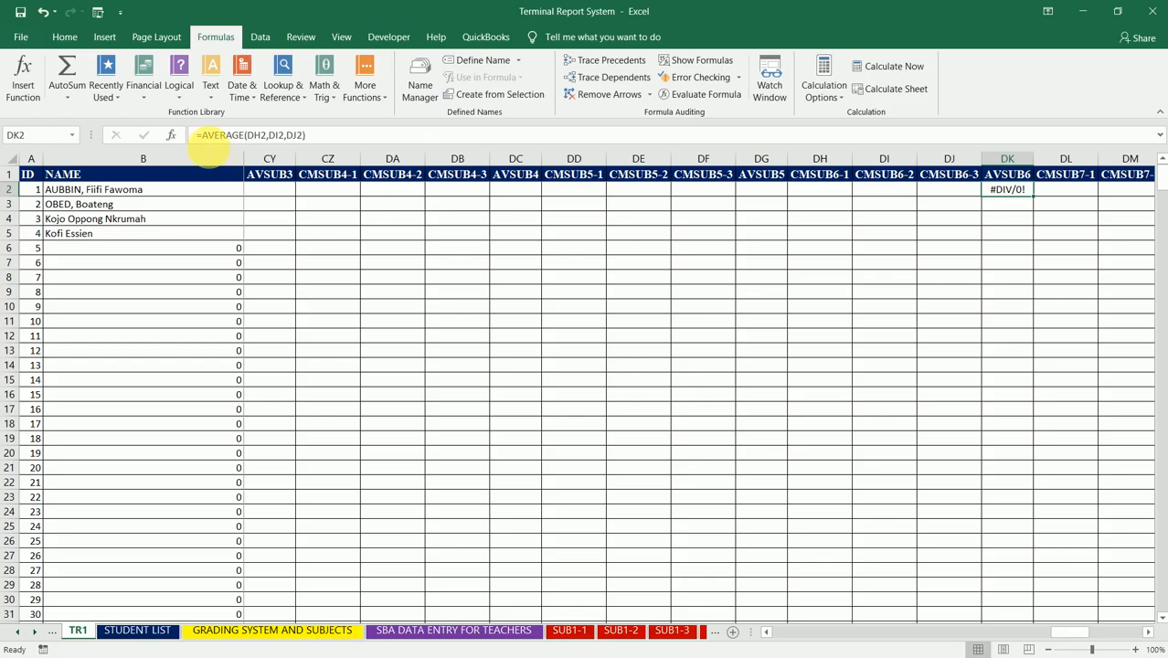
# Step: Wrap the DK2 formula in IFERROR with a blank space as fallback: =IFERROR(AVERAGE(DH2,DI2,DJ2)," "), keeping DK2 selected
pyautogui.click(200, 135)
pyautogui.write('IFER')
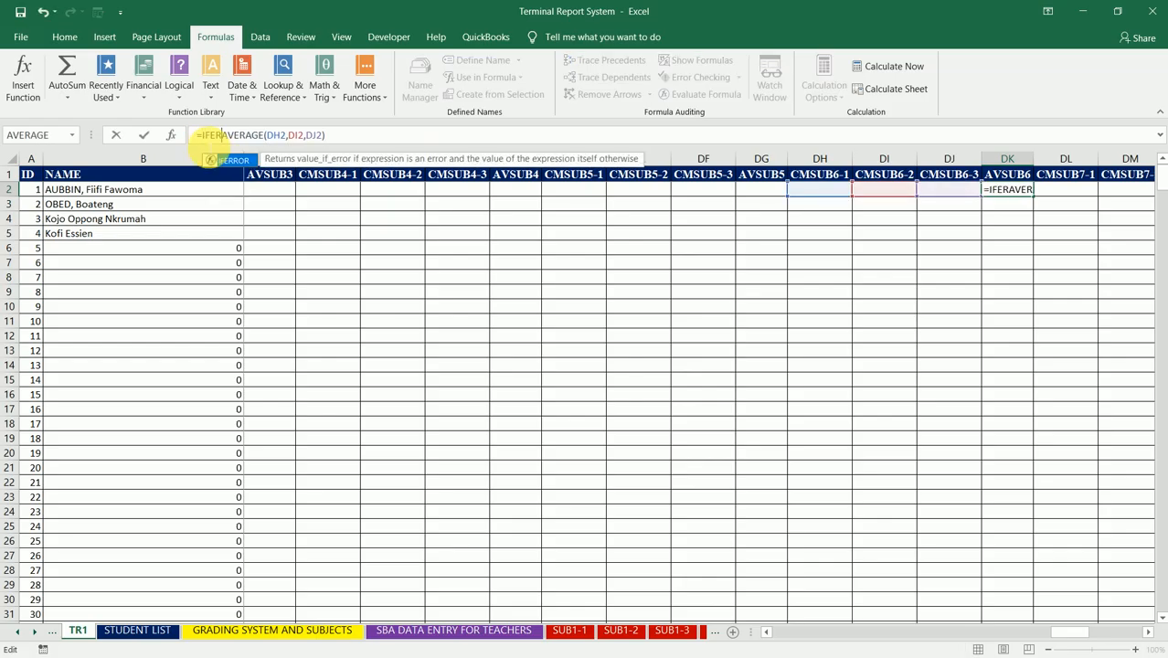
pyautogui.write('ROR(')
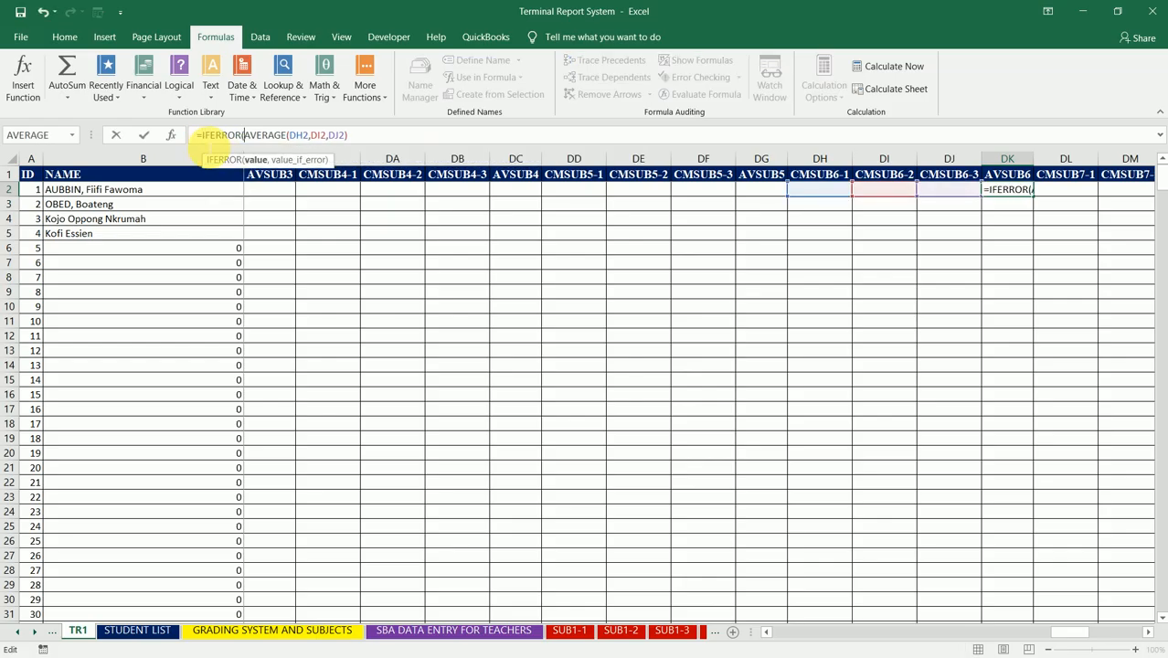
pyautogui.click(356, 135)
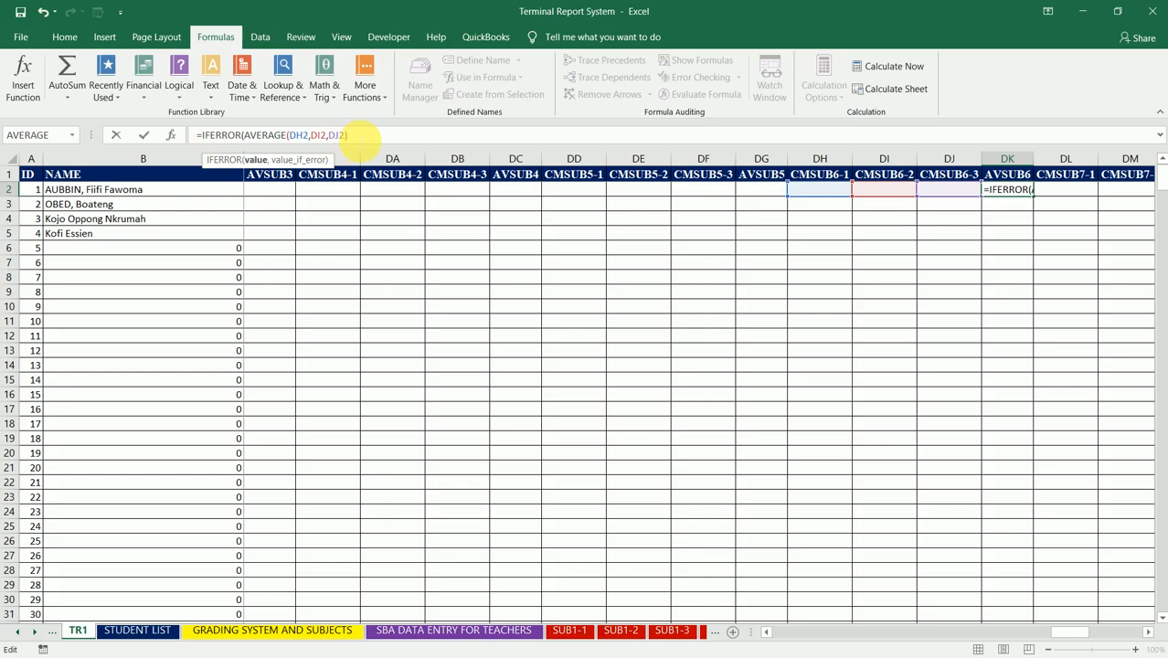
pyautogui.write(',"')
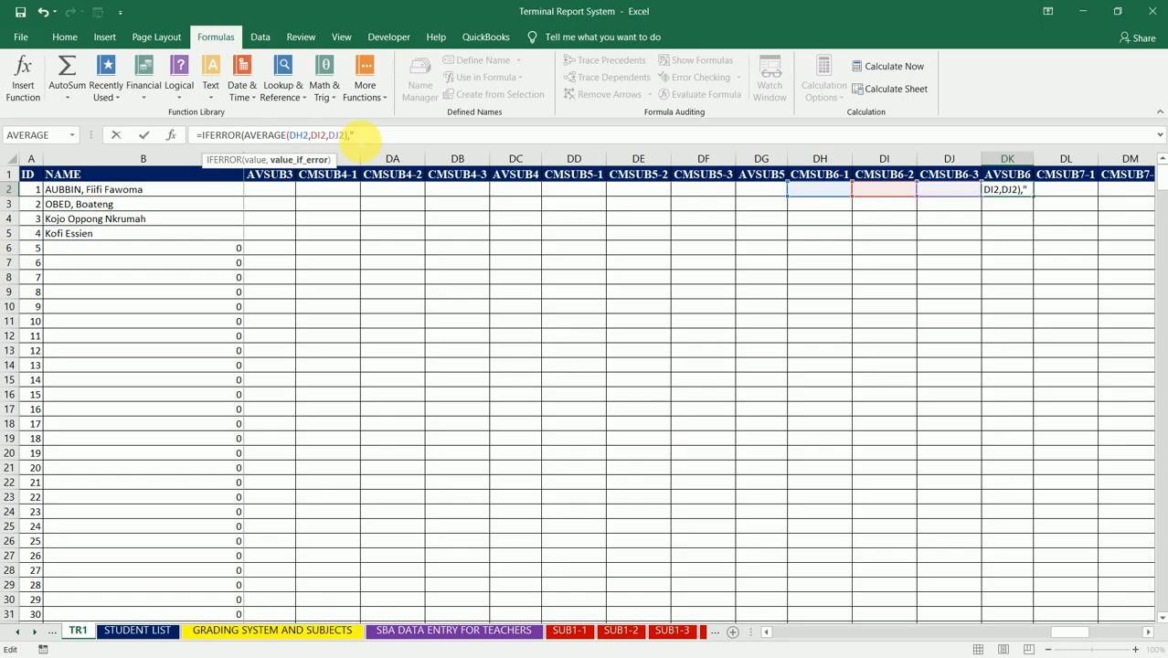
pyautogui.write('")')
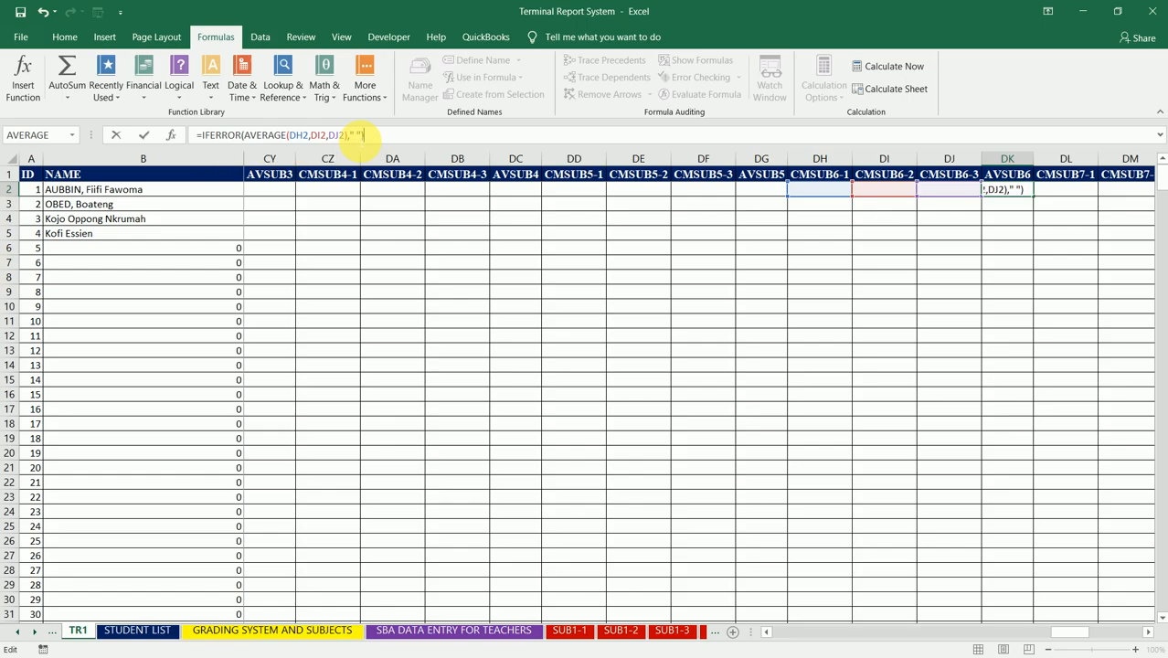
pyautogui.hotkey('ctrl', 'Return')
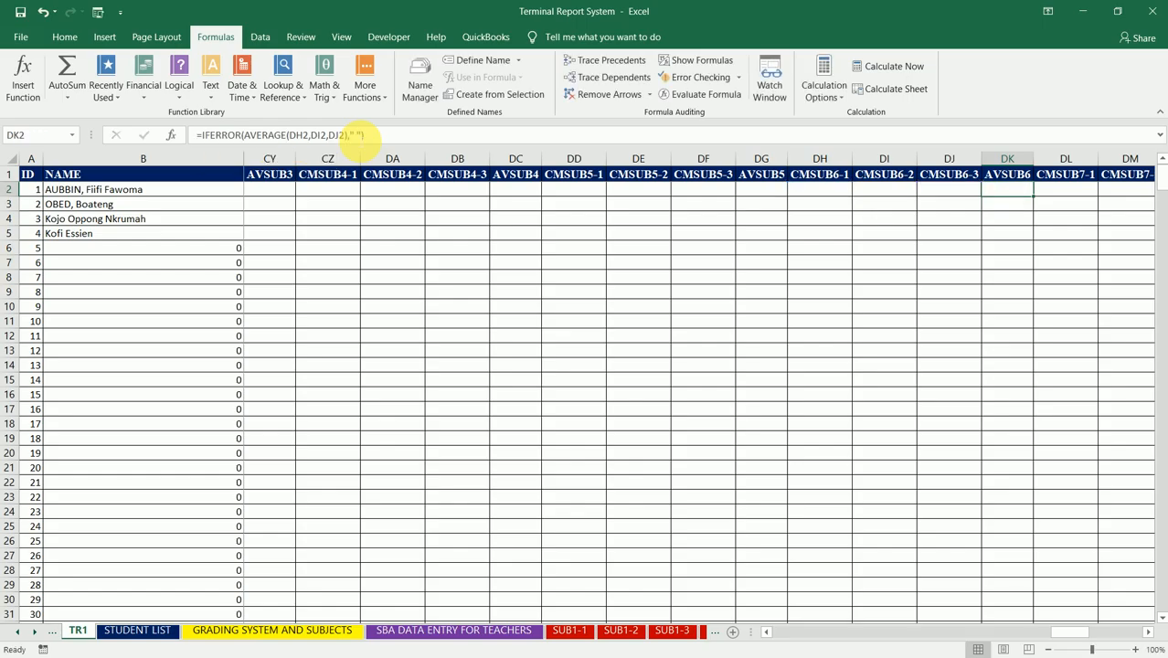
# Step: Fill the DK2 formula down the AVSUB6 column to the table's end and select DO2, the first AVSUB7 cell
pyautogui.doubleClick(1034, 197)
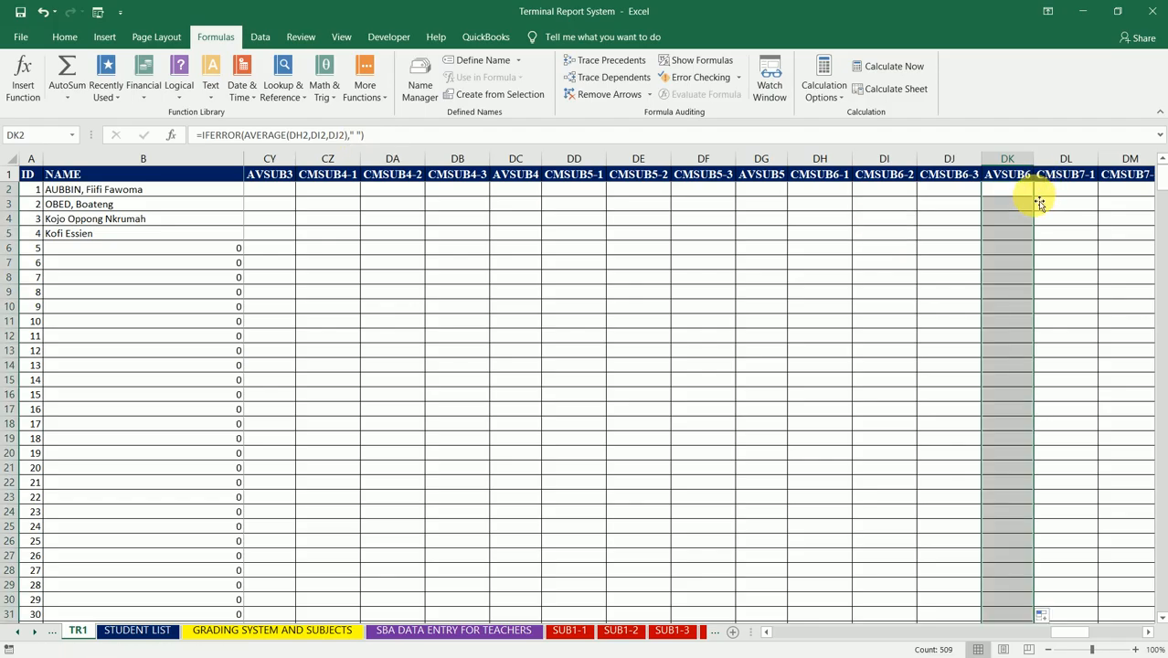
pyautogui.press('Right')
pyautogui.press('Right')
pyautogui.press('Right')
pyautogui.press('Right')
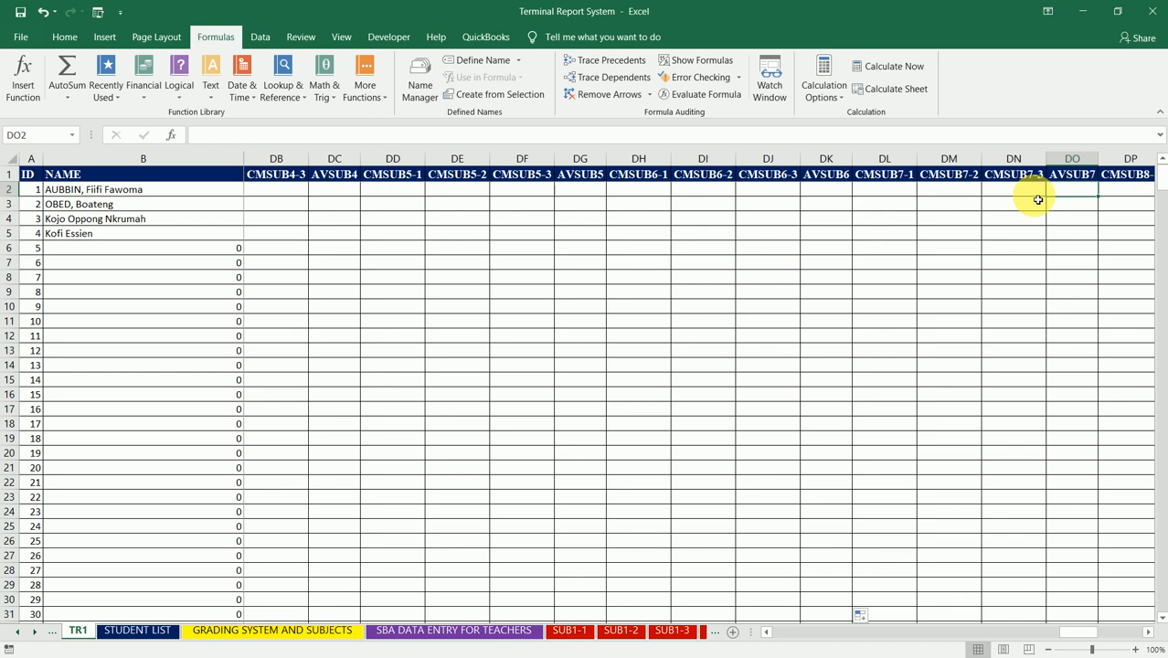
# Step: Enter =IFERROR(AVERAGE(DL2,DM2,DN2)," ") in DO2 to average the three CMSUB7 columns, and reselect DO2
pyautogui.write('=IFER')
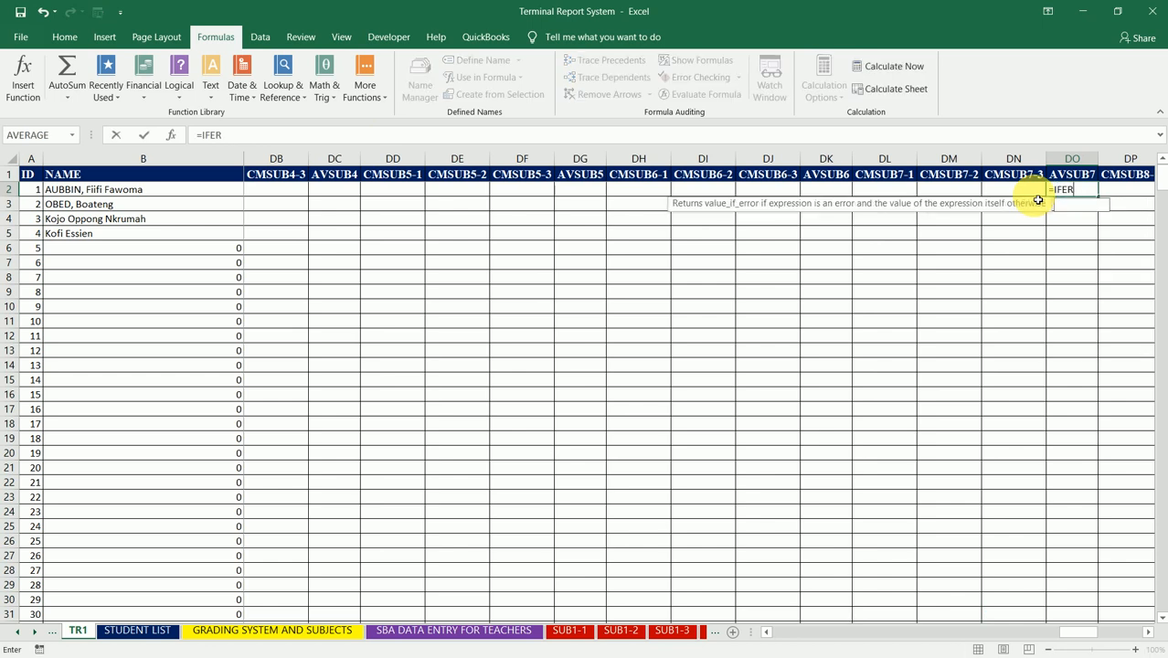
pyautogui.write('ROR(AV')
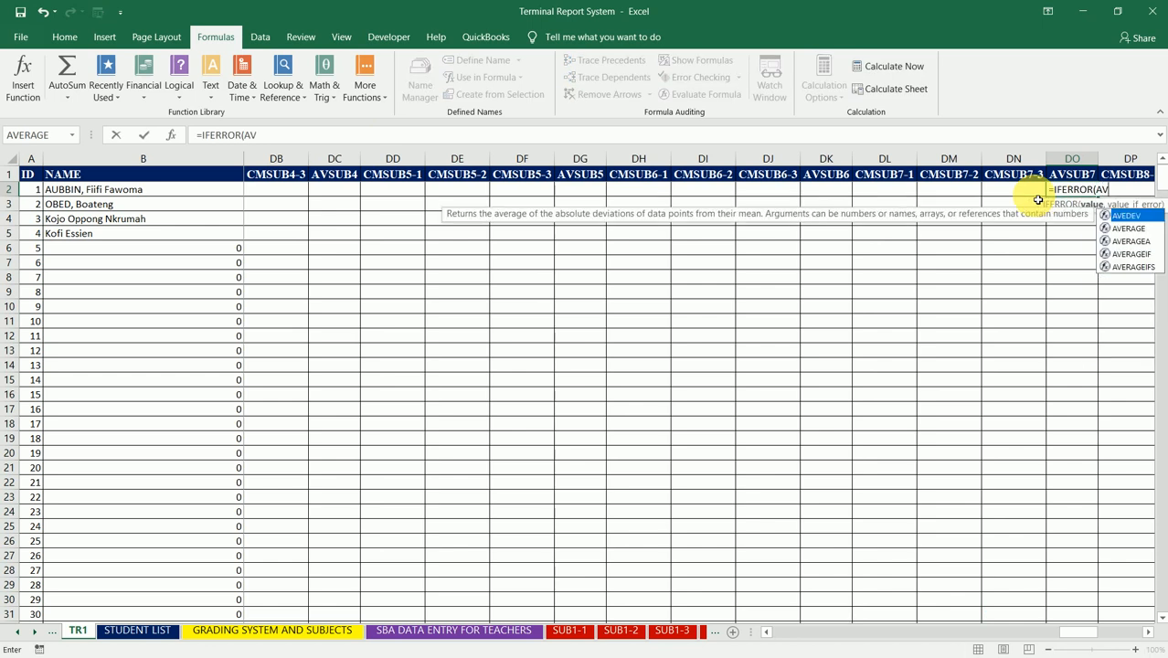
pyautogui.write('ERAGE(')
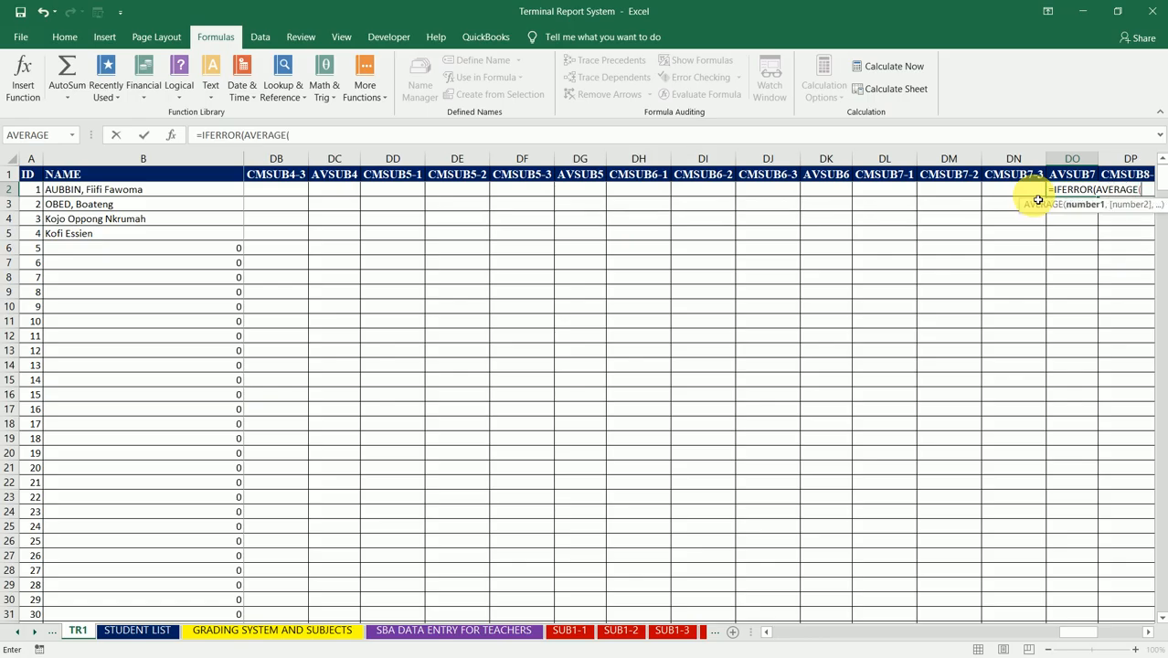
pyautogui.click(899, 194)
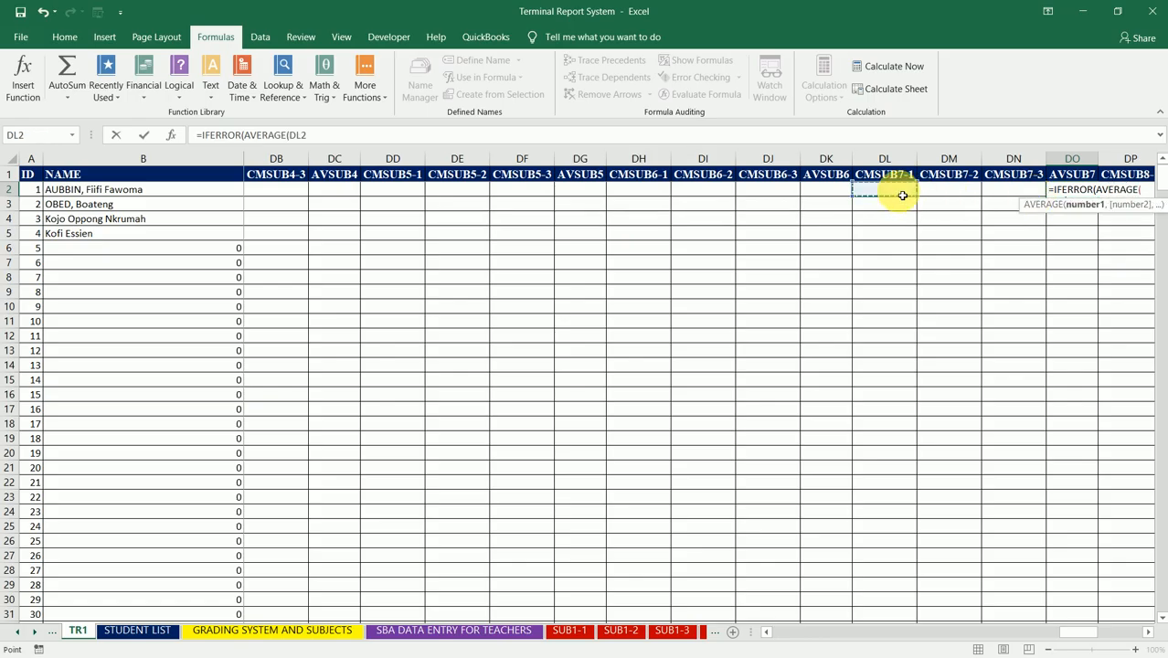
pyautogui.write(',')
pyautogui.click(941, 196)
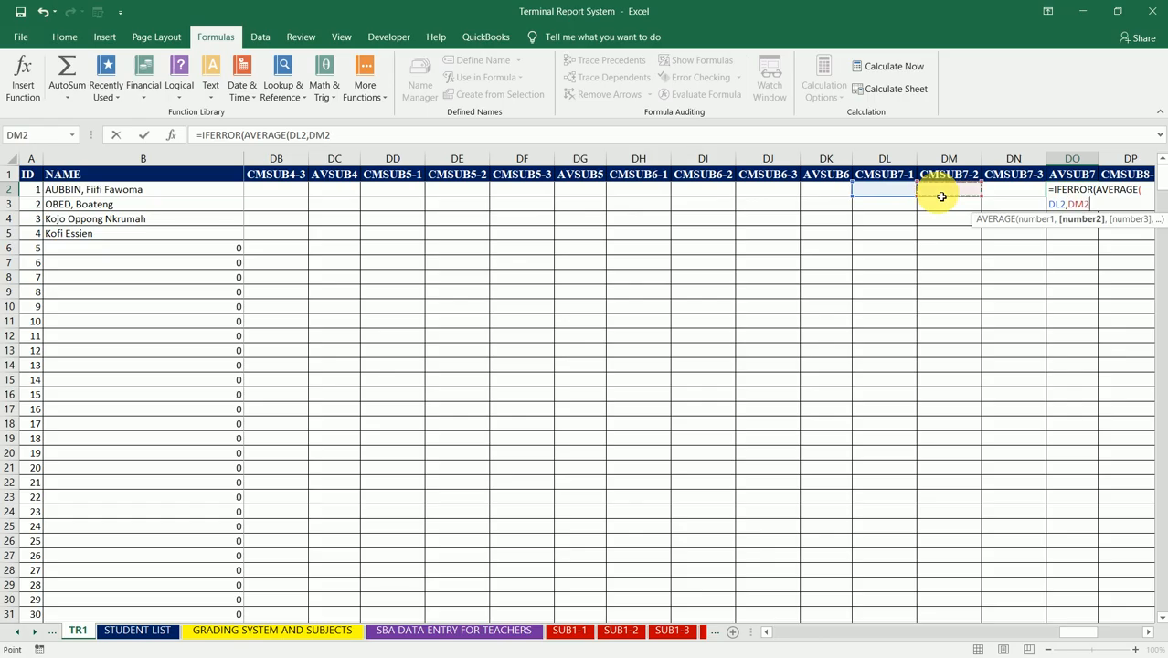
pyautogui.write(',')
pyautogui.click(1000, 193)
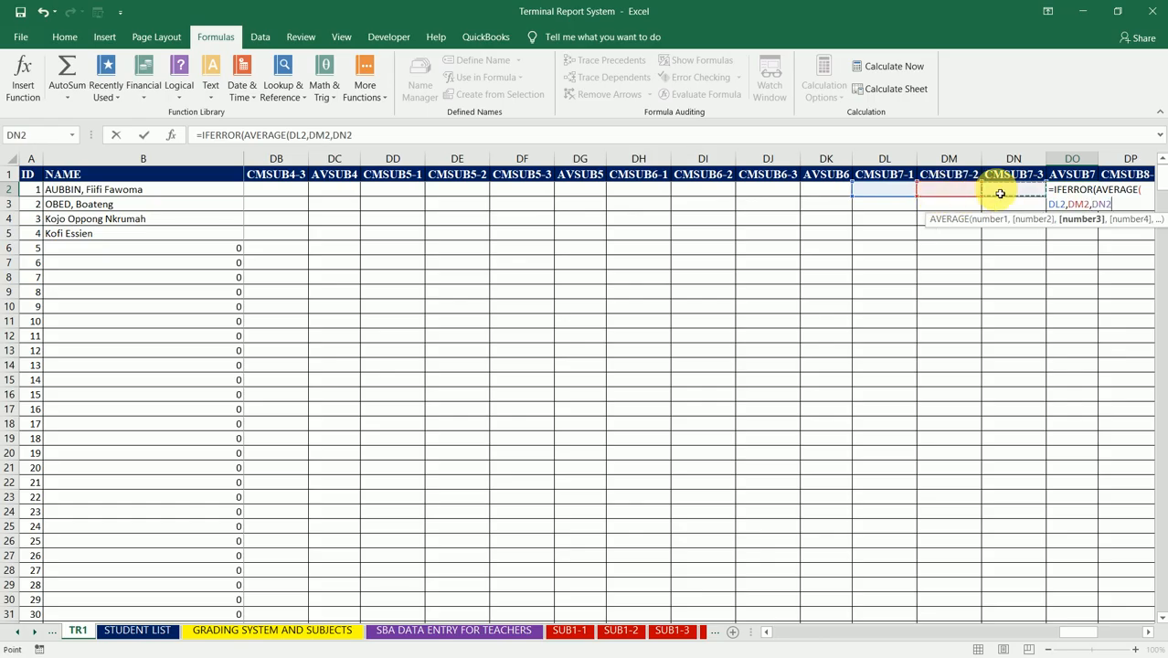
pyautogui.write('),')
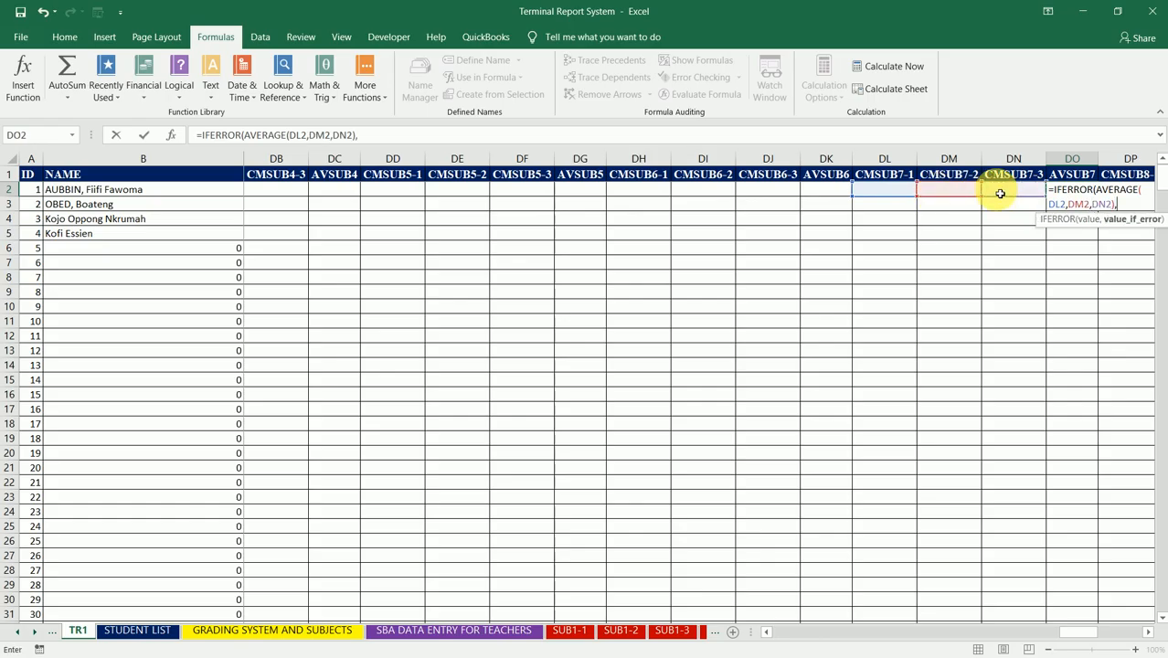
pyautogui.write('"")')
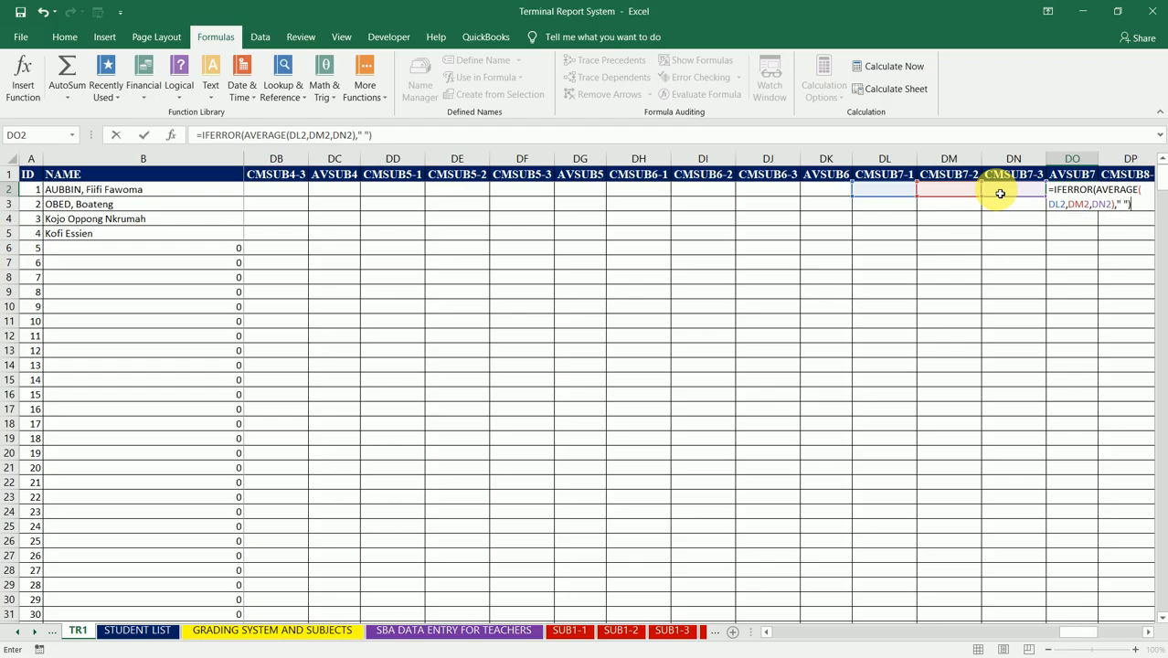
pyautogui.press('Return')
pyautogui.press('Up')
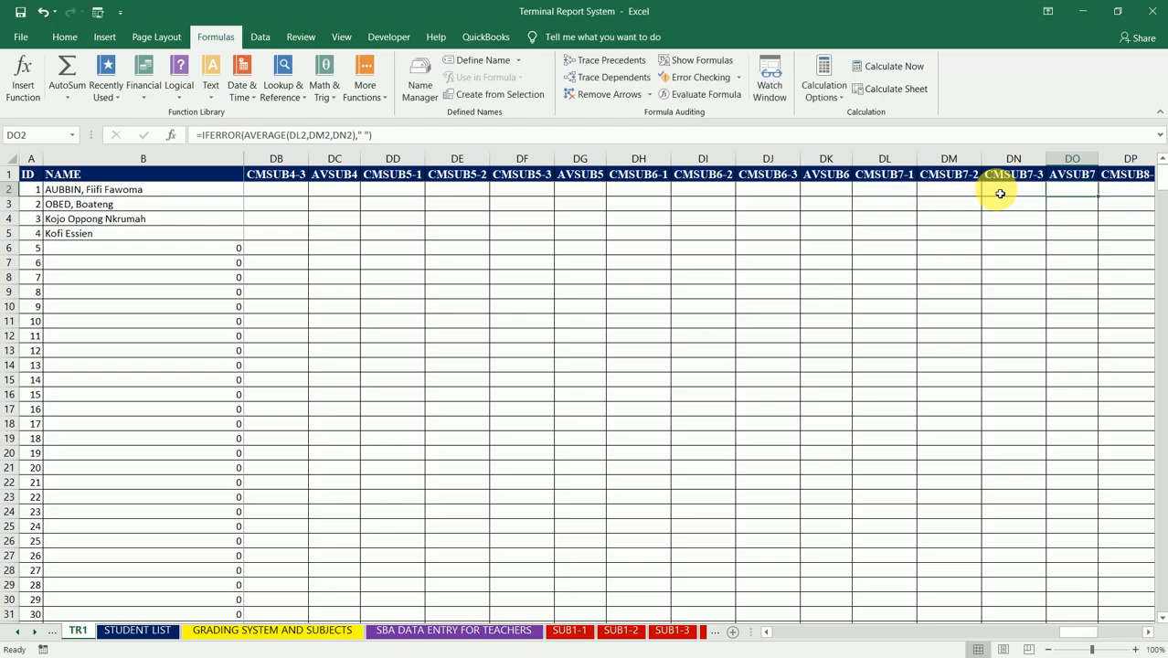
# Step: Fill the DO2 formula down the AVSUB7 column to the table's end and select DS2, the first AVSUB8 cell
pyautogui.doubleClick(1101, 200)
pyautogui.press('Right')
pyautogui.press('Right')
pyautogui.press('Right')
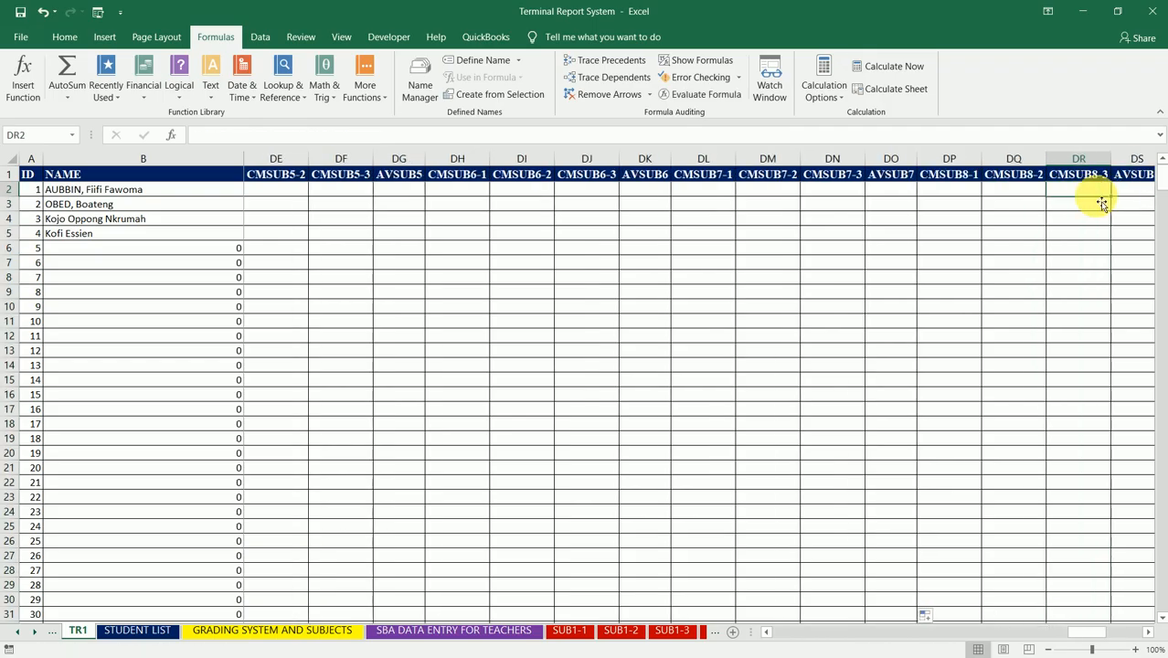
pyautogui.press('Right')
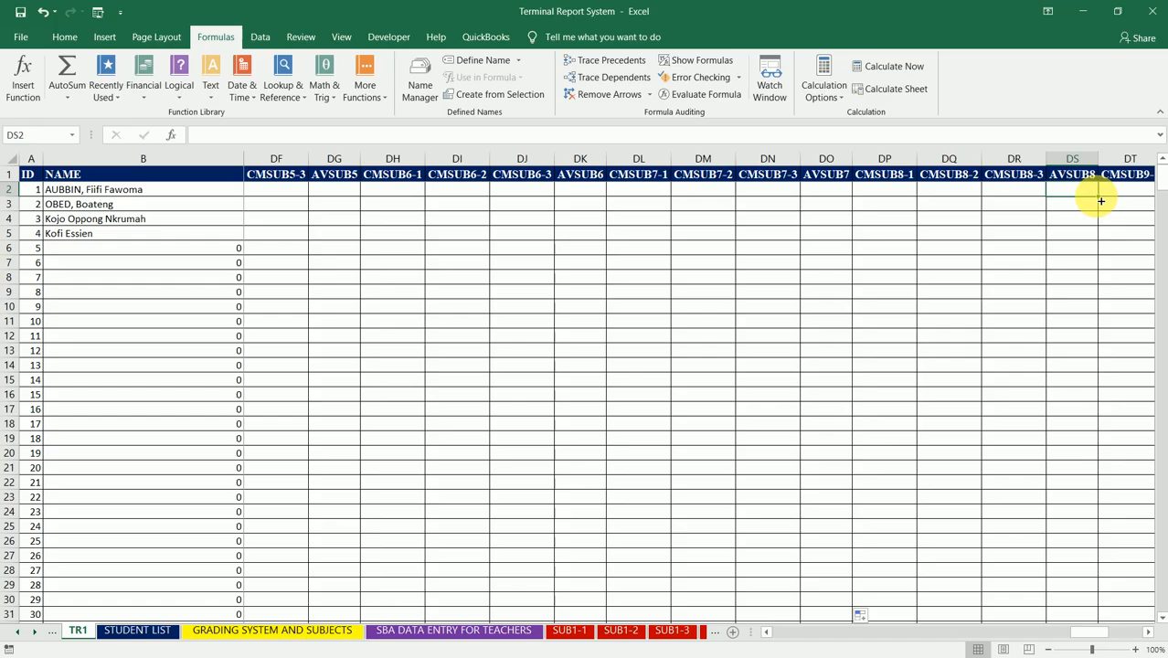
# Step: Begin the AVSUB8 formula in DS2 with AVERAGE nested inside IFERROR: =IFERROR(AVERAGE(
pyautogui.write('=')
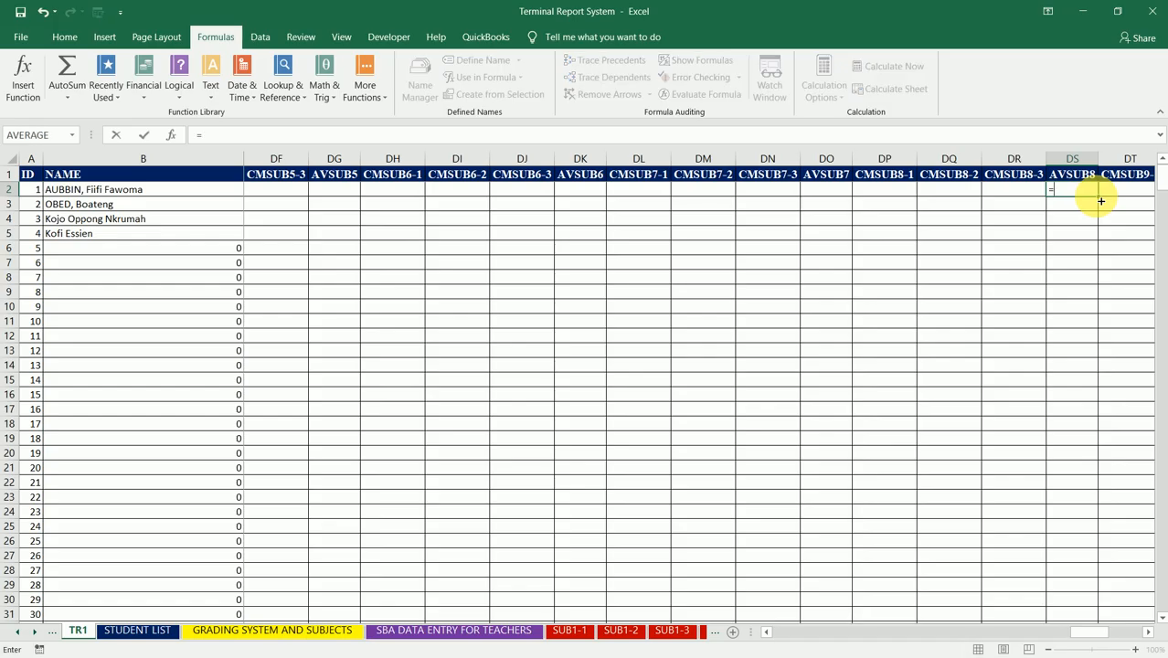
pyautogui.write('IFER')
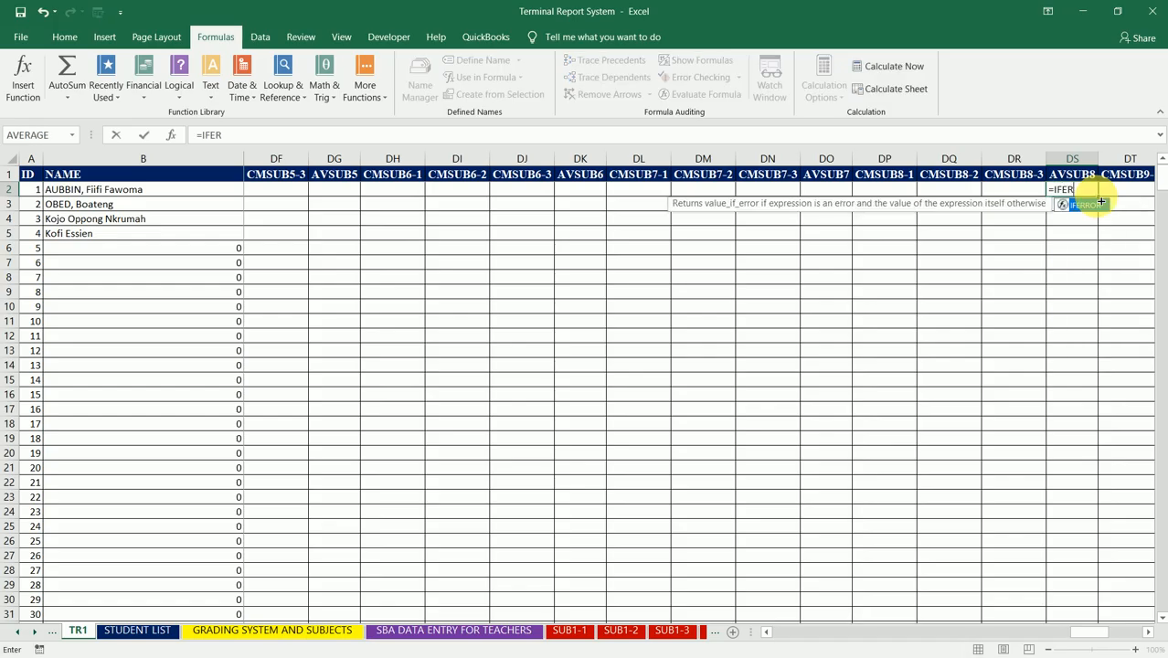
pyautogui.write('ROR(')
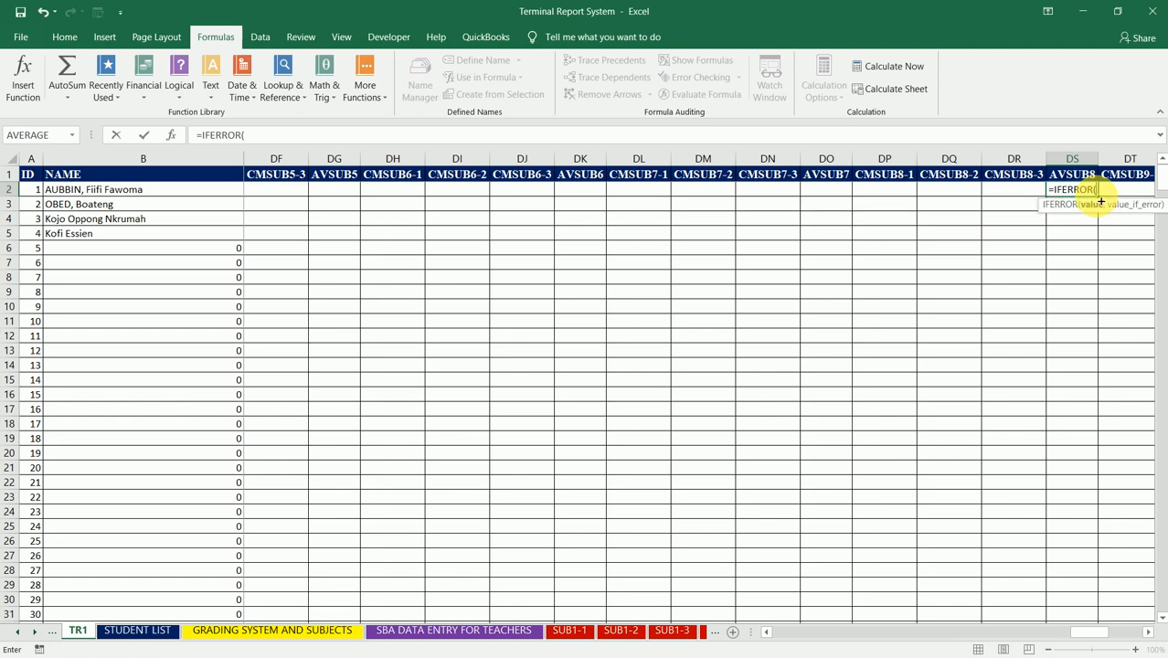
pyautogui.write('AVERAGE(')
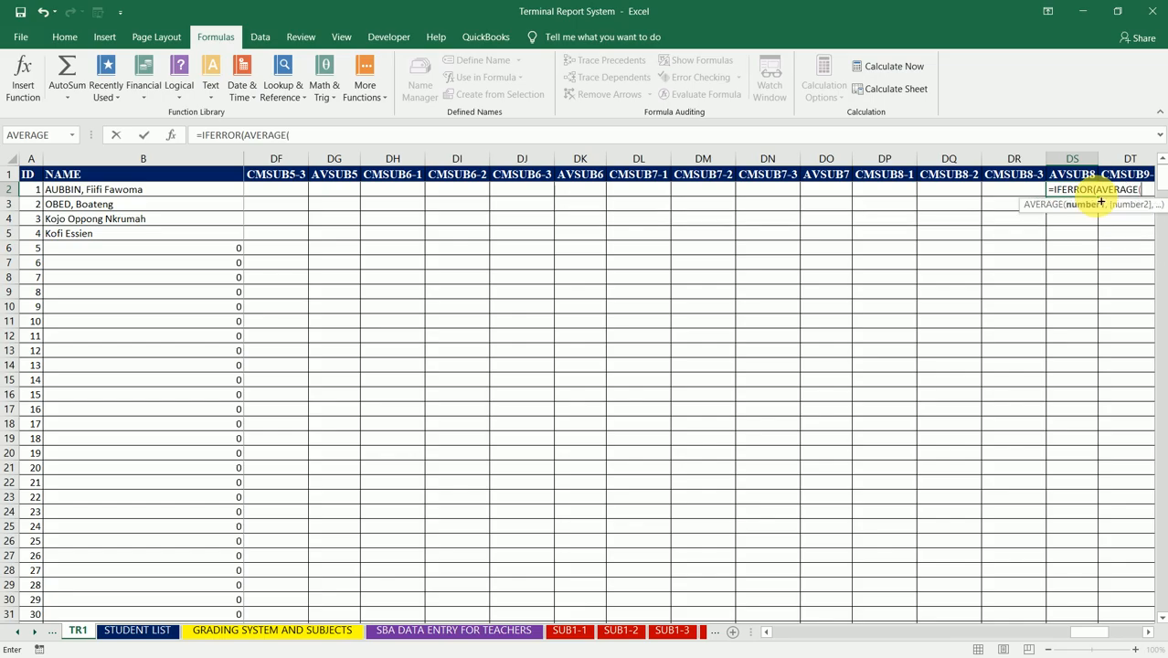
# Step: Complete the DS2 formula as =IFERROR(AVERAGE(DP2,DQ2,DR2)," ") to average the three CMSUB8 columns with a blank-space fallback
pyautogui.click(905, 195)
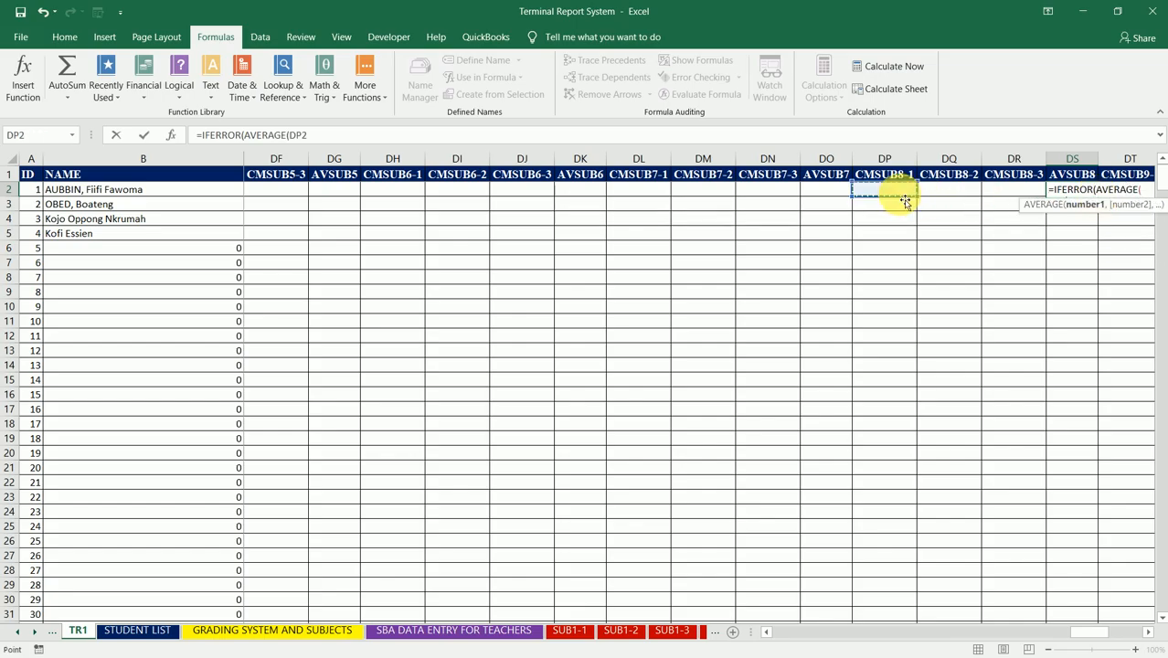
pyautogui.write(',')
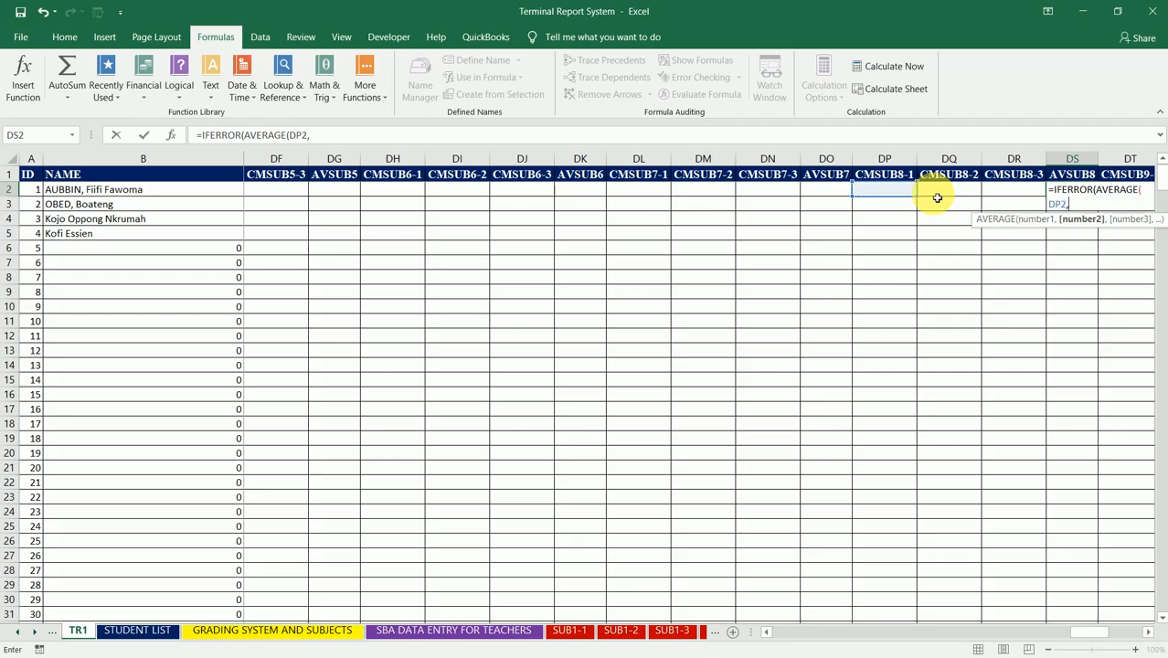
pyautogui.click(946, 196)
pyautogui.write(',')
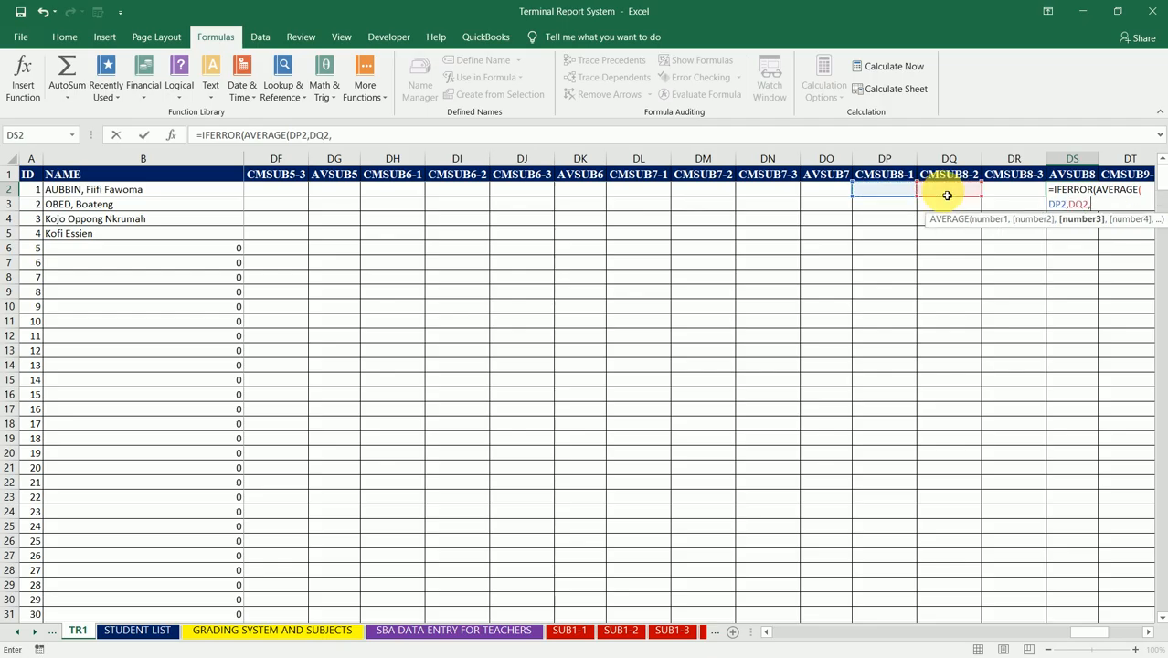
pyautogui.click(1000, 195)
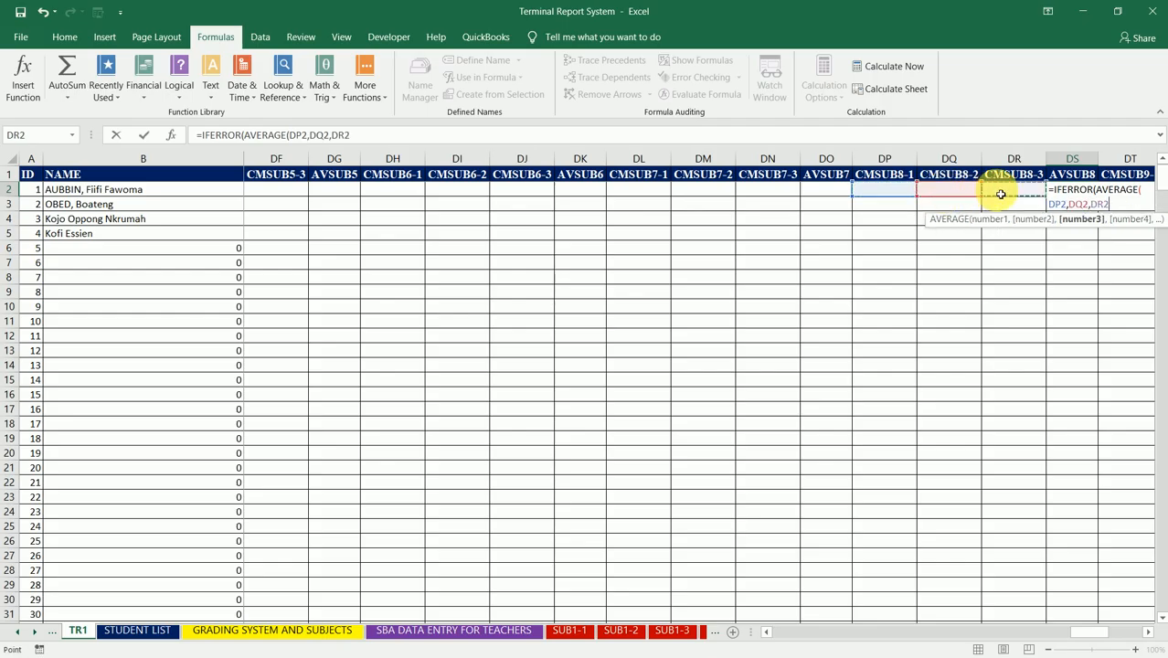
pyautogui.write('),')
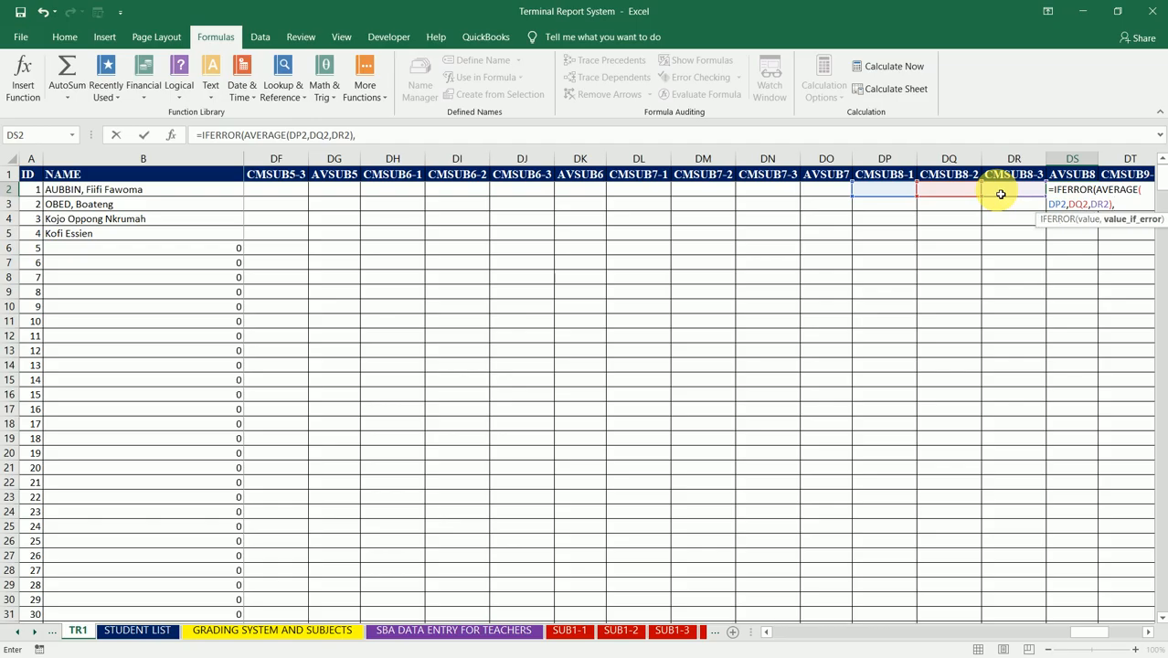
pyautogui.write('" ")')
pyautogui.press('Return')
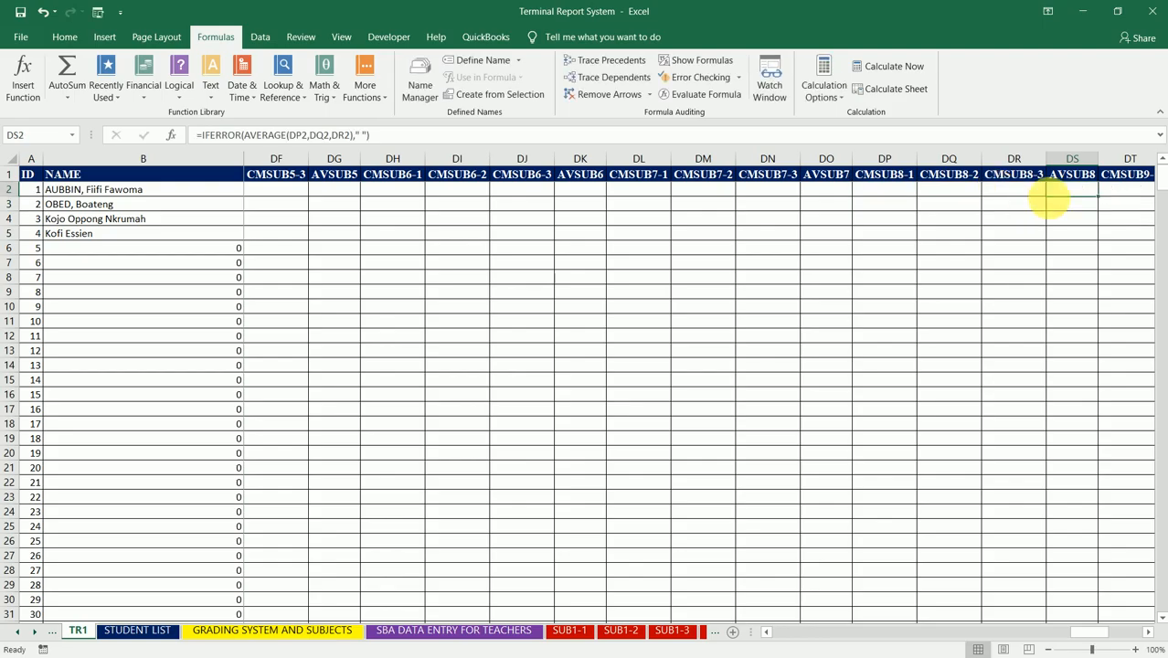
# Step: Fill the DS2 formula down the AVSUB8 column to the table's end and select DW2, the first AVSUB9 cell
pyautogui.doubleClick(1103, 199)
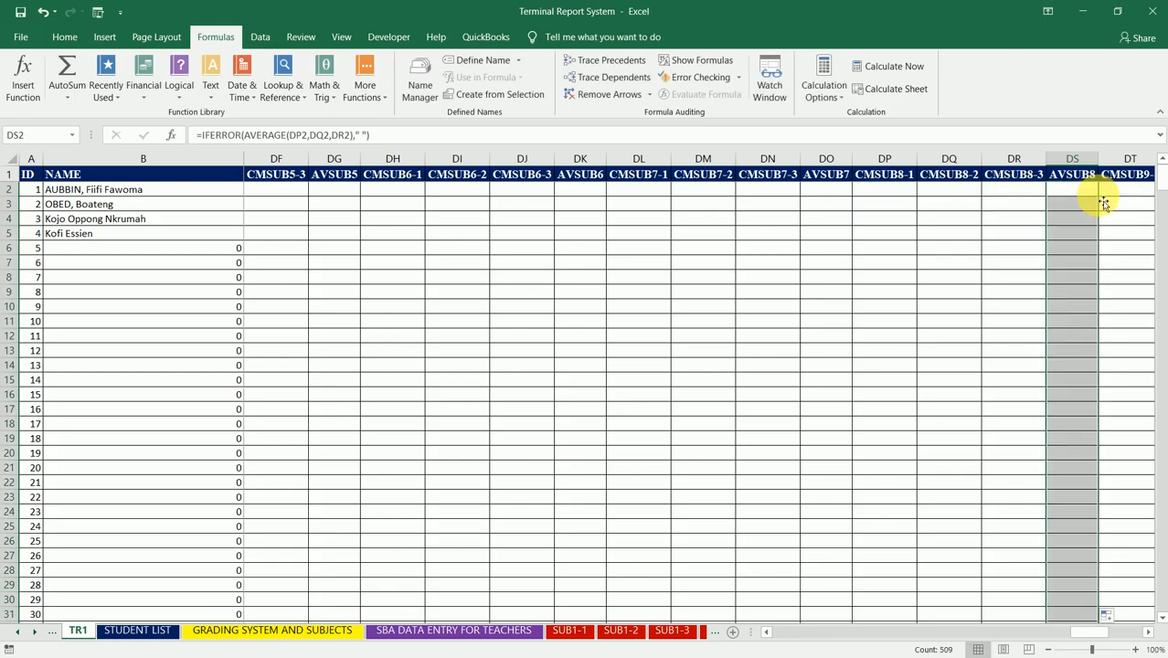
pyautogui.press('Right')
pyautogui.press('Right')
pyautogui.press('Right')
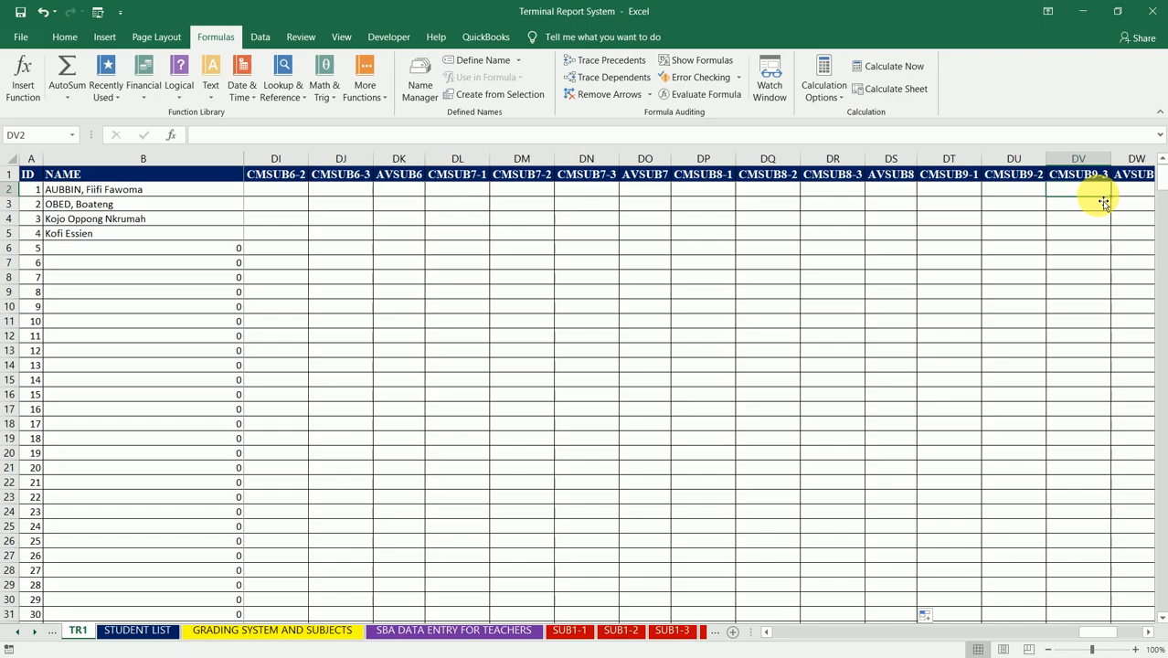
pyautogui.press('Right')
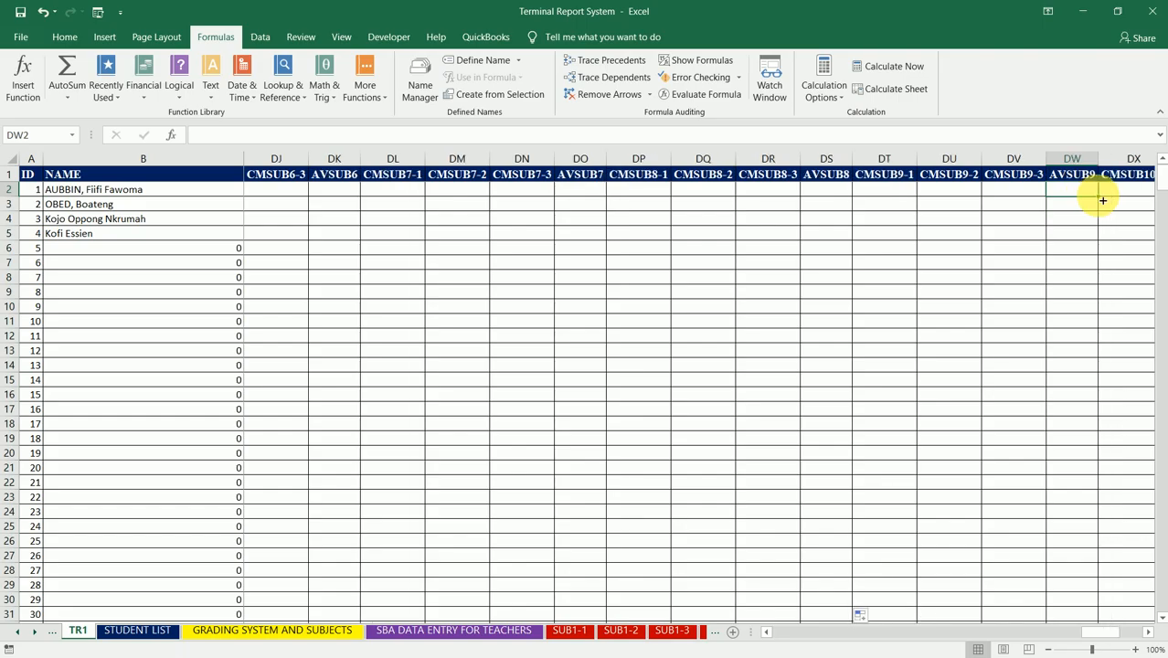
# Step: Begin the AVSUB9 formula in DW2 with AVERAGE nested inside IFERROR: =IFERROR(AVERAGE(
pyautogui.write('=')
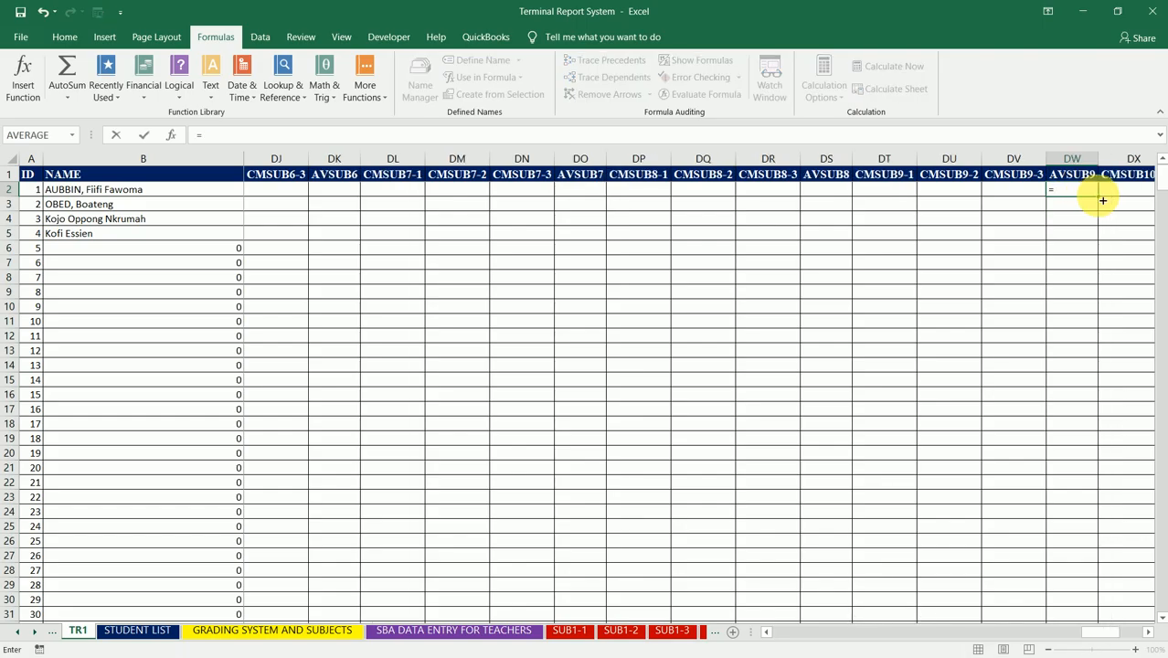
pyautogui.write('IFERROR')
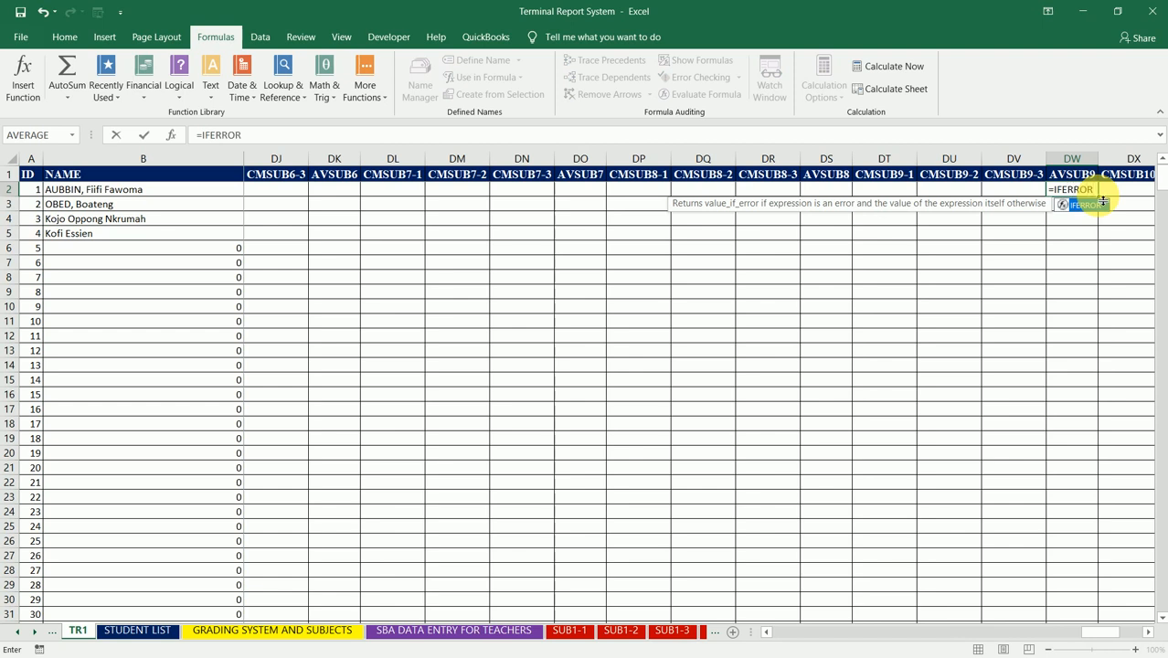
pyautogui.write('(AVERAGE')
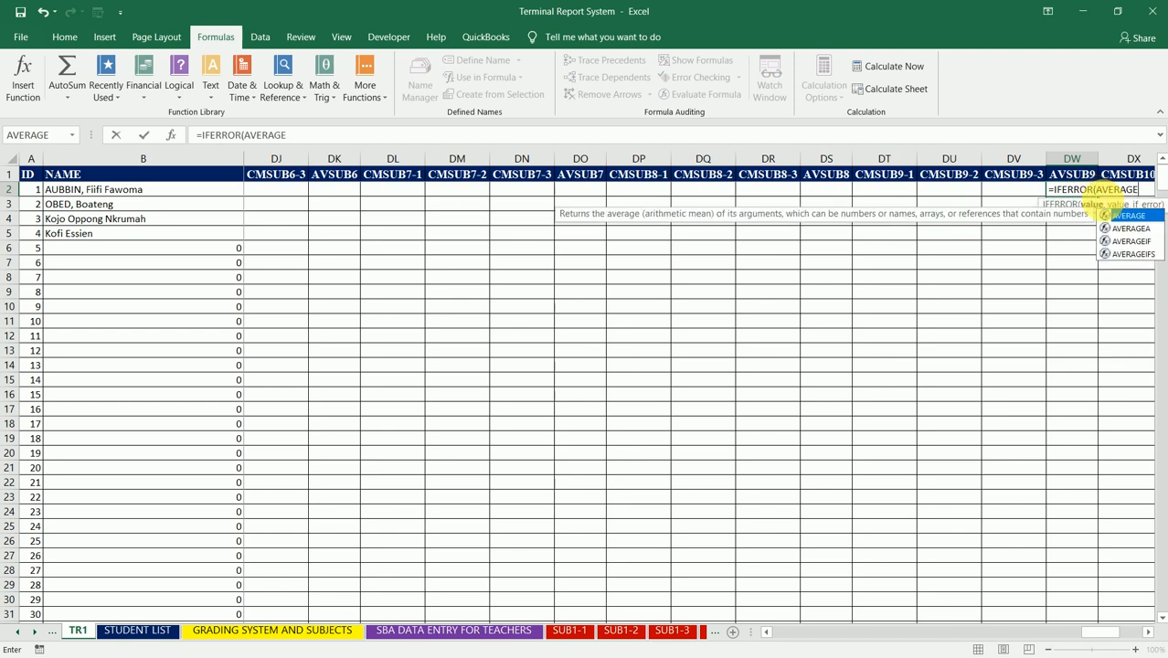
pyautogui.write('(')
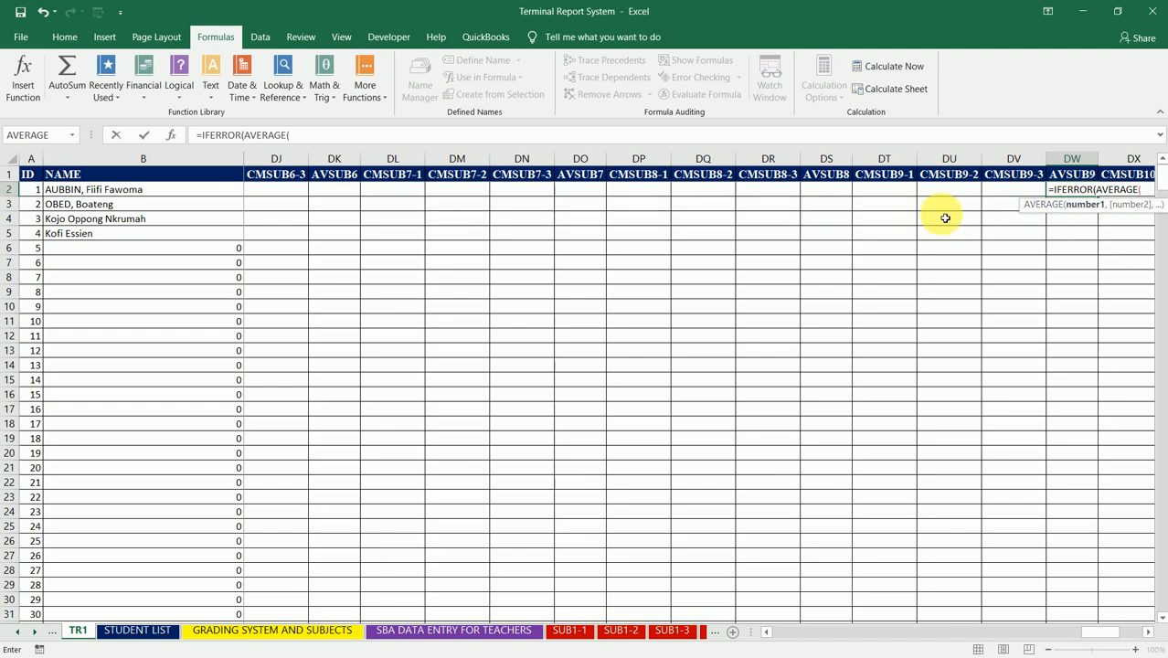
# Step: Complete the DW2 formula as =IFERROR(AVERAGE(DT2,DU2,DV2)," ") to average the three CMSUB9 columns, keeping DW2 selected
pyautogui.click(883, 195)
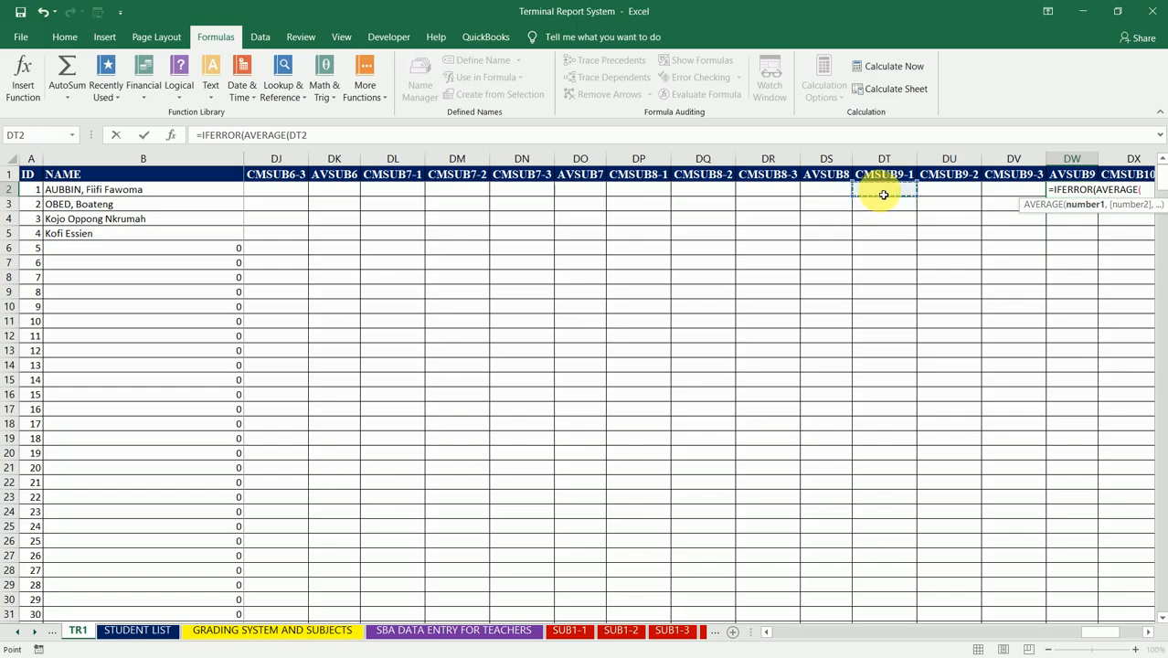
pyautogui.write(',')
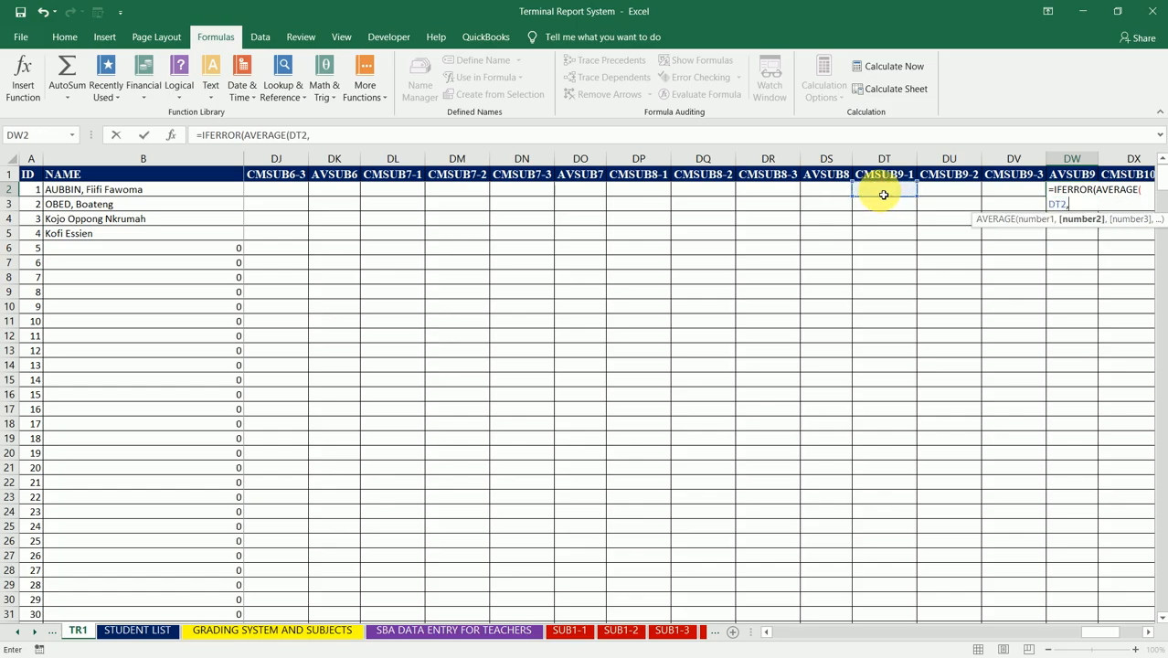
pyautogui.click(940, 192)
pyautogui.write(',')
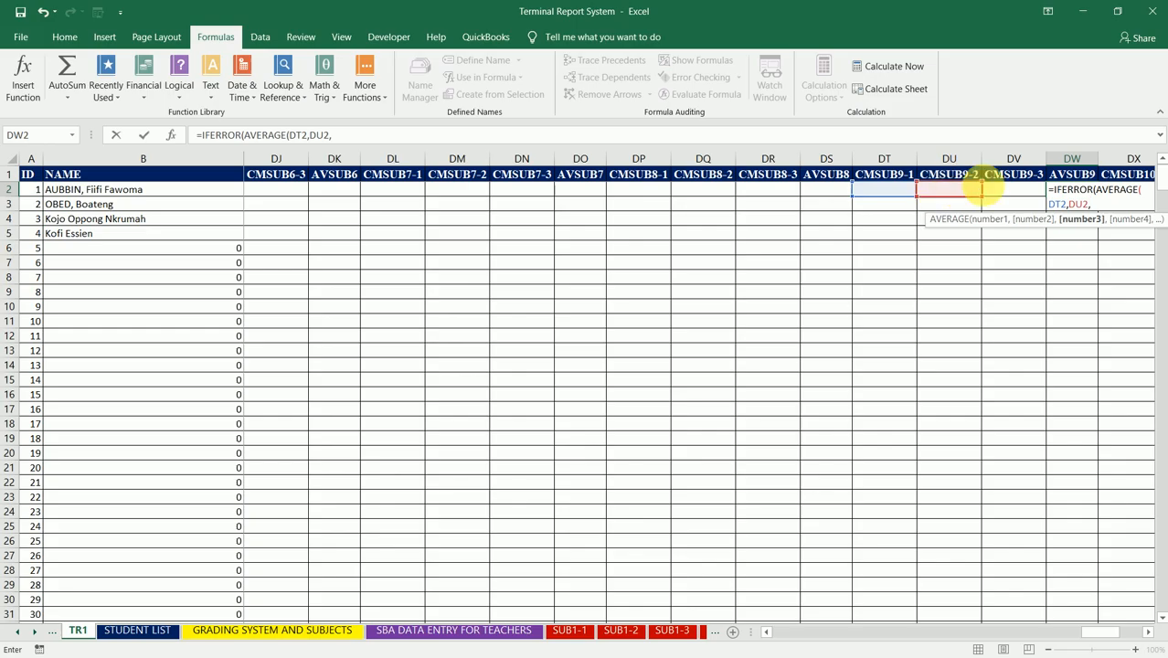
pyautogui.click(1002, 193)
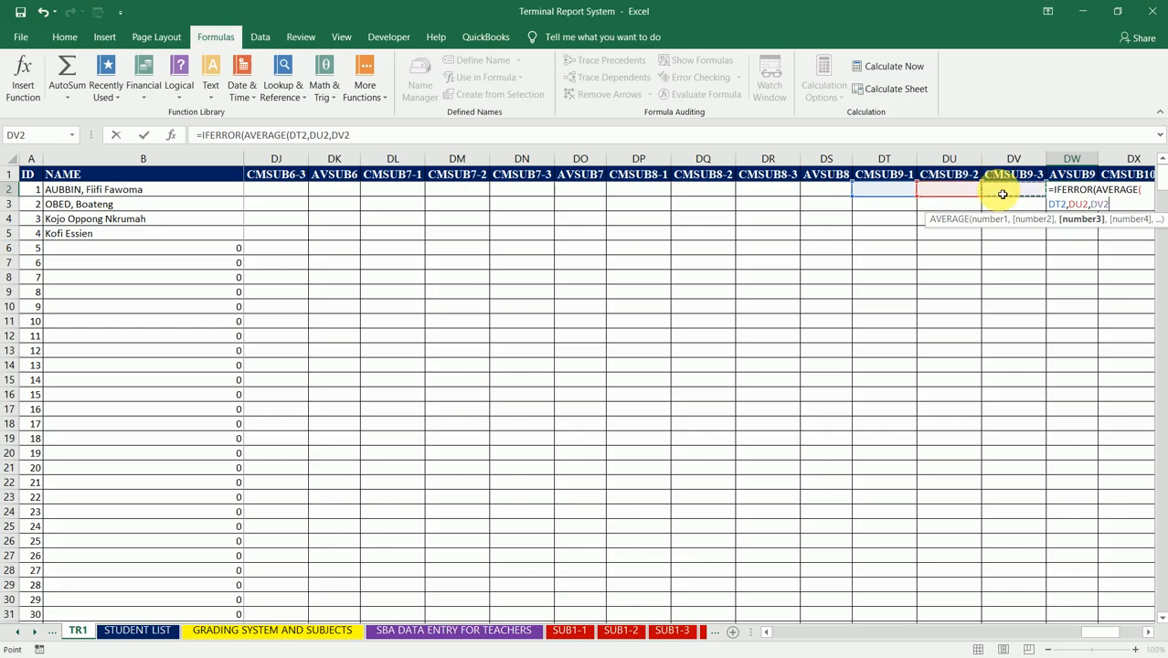
pyautogui.write('),')
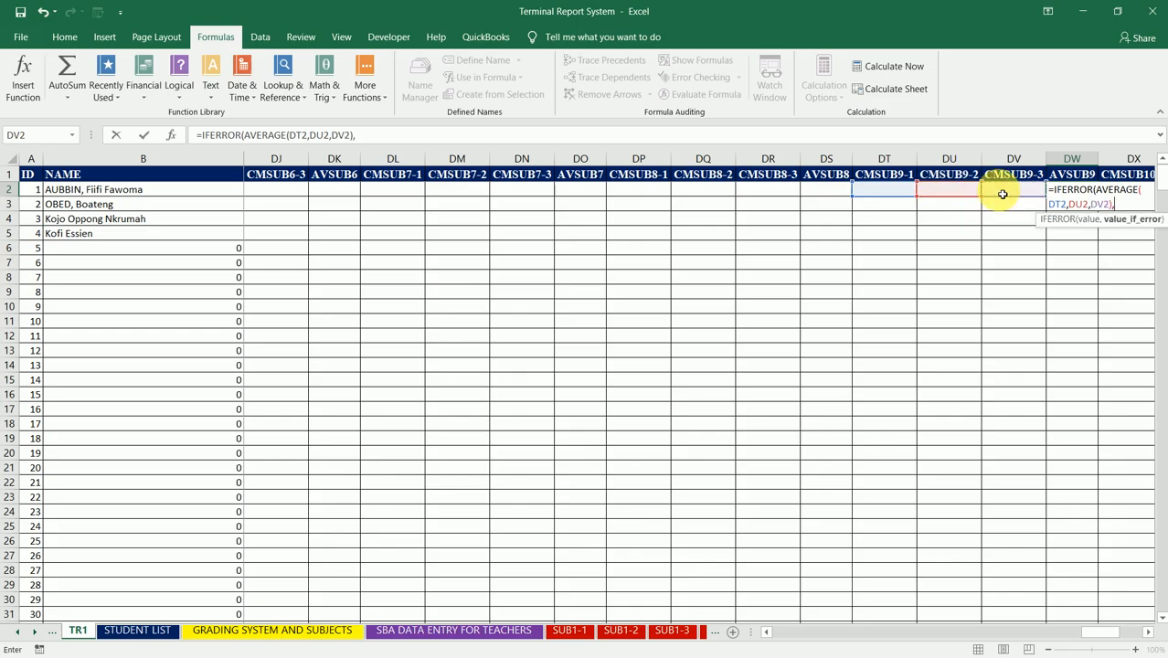
pyautogui.write('" ")')
pyautogui.hotkey('ctrl', 'Return')
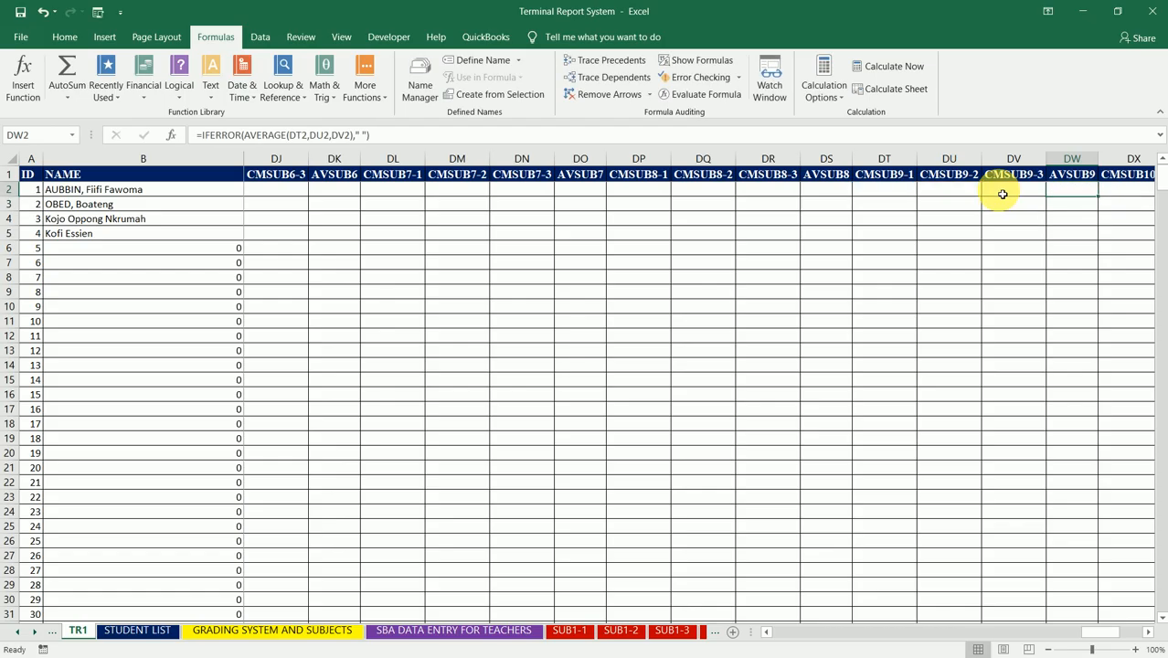
# Step: Fill the DW2 formula down the AVSUB9 column to the table's end and select EA2, the first AVSUB10 cell
pyautogui.doubleClick(1099, 197)
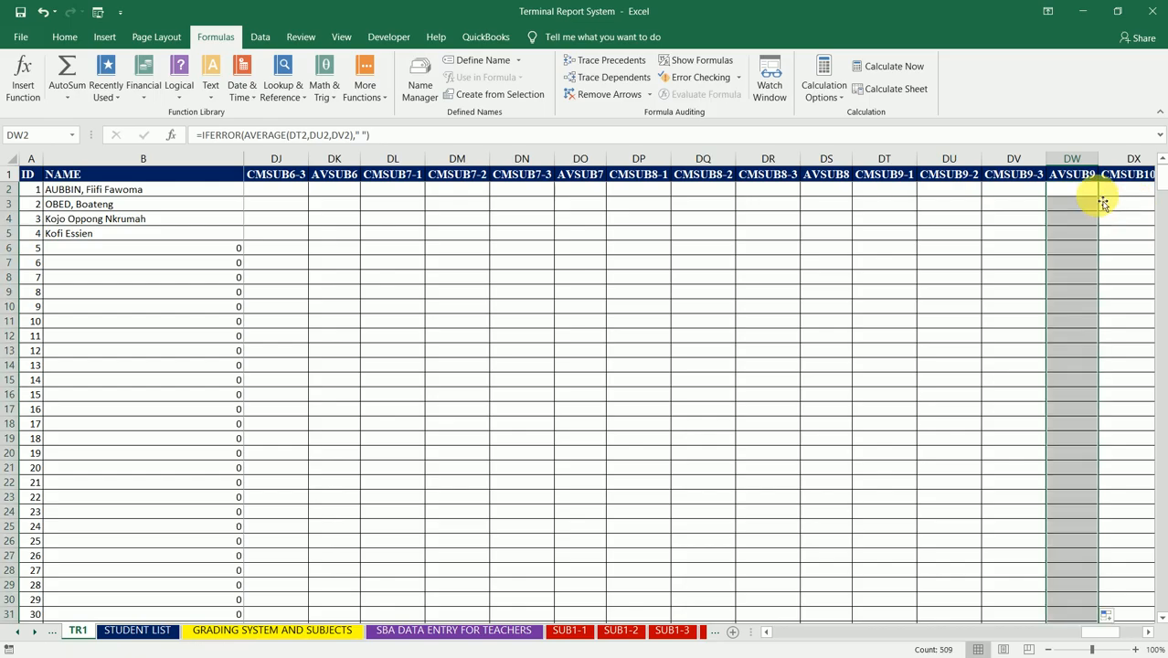
pyautogui.press('Right')
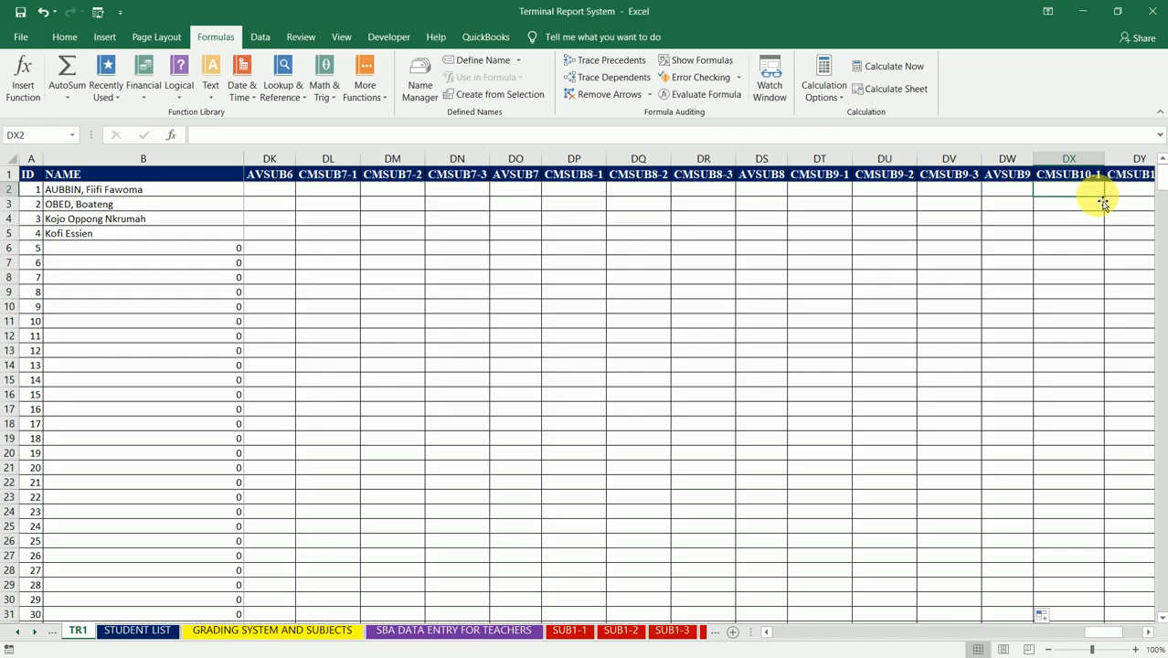
pyautogui.press('Right')
pyautogui.press('Right')
pyautogui.press('Right')
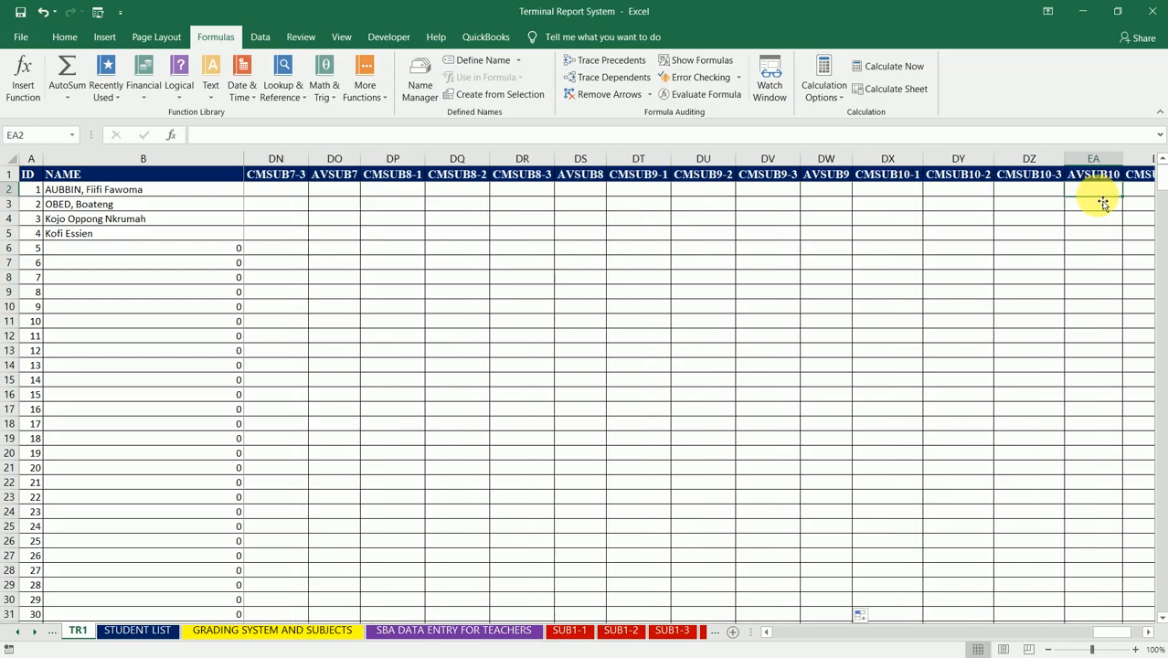
# Step: Begin the AVSUB10 formula in EA2 with the error wrapper =IFERROR(
pyautogui.write('=')
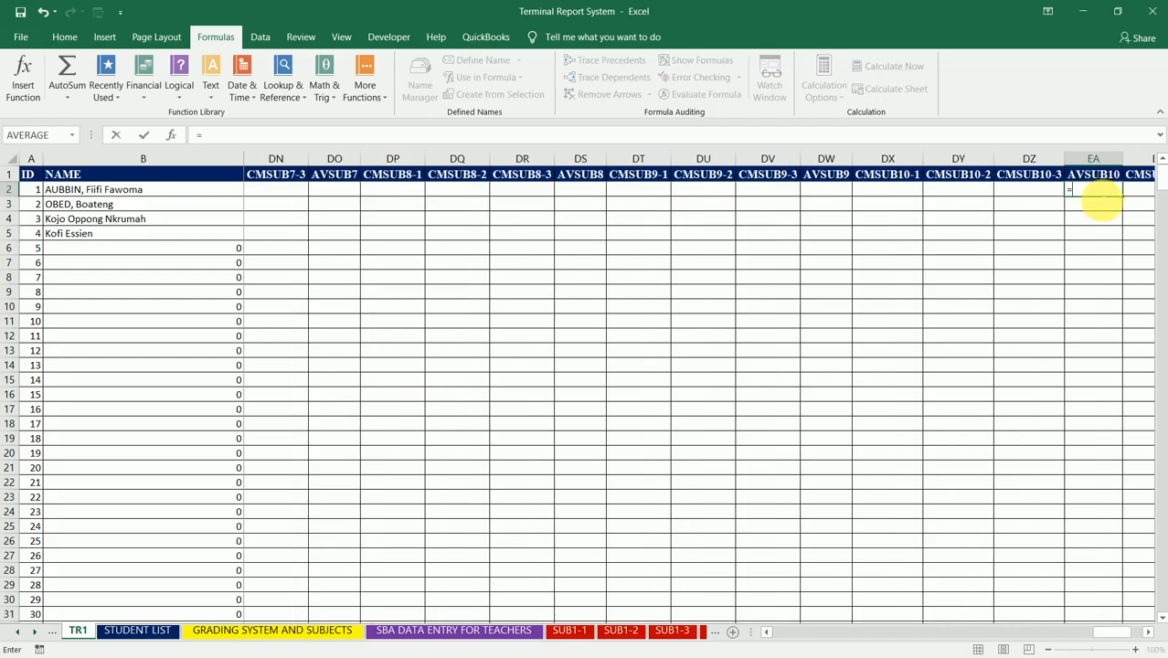
pyautogui.write('IFERROR(')
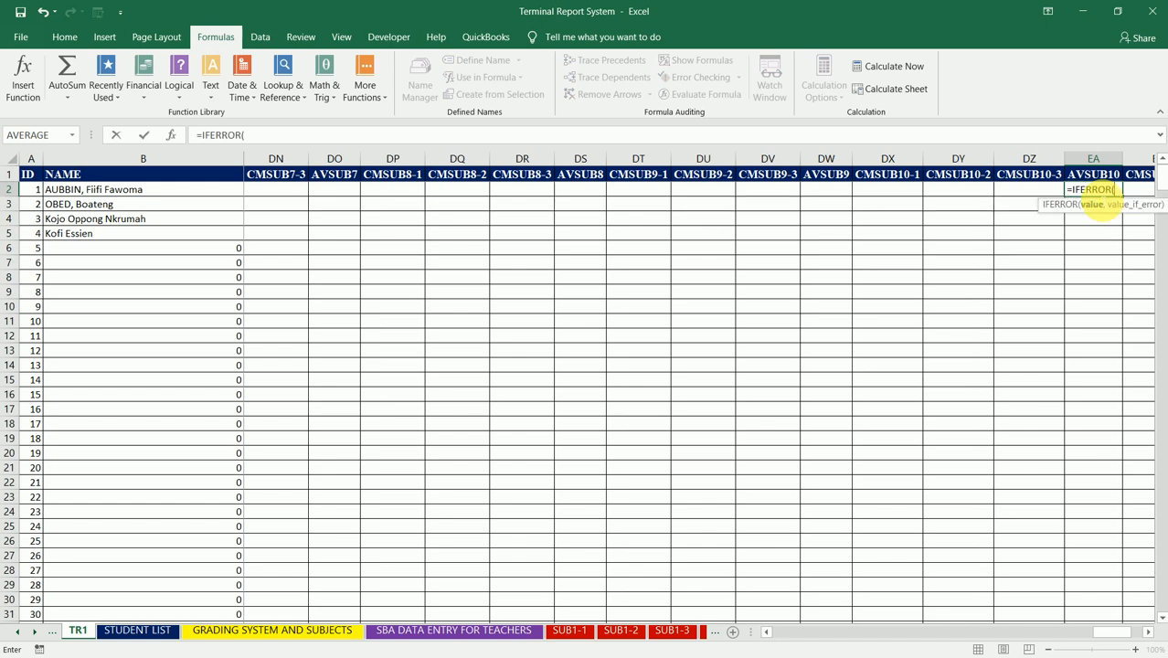
pyautogui.click(890, 192)
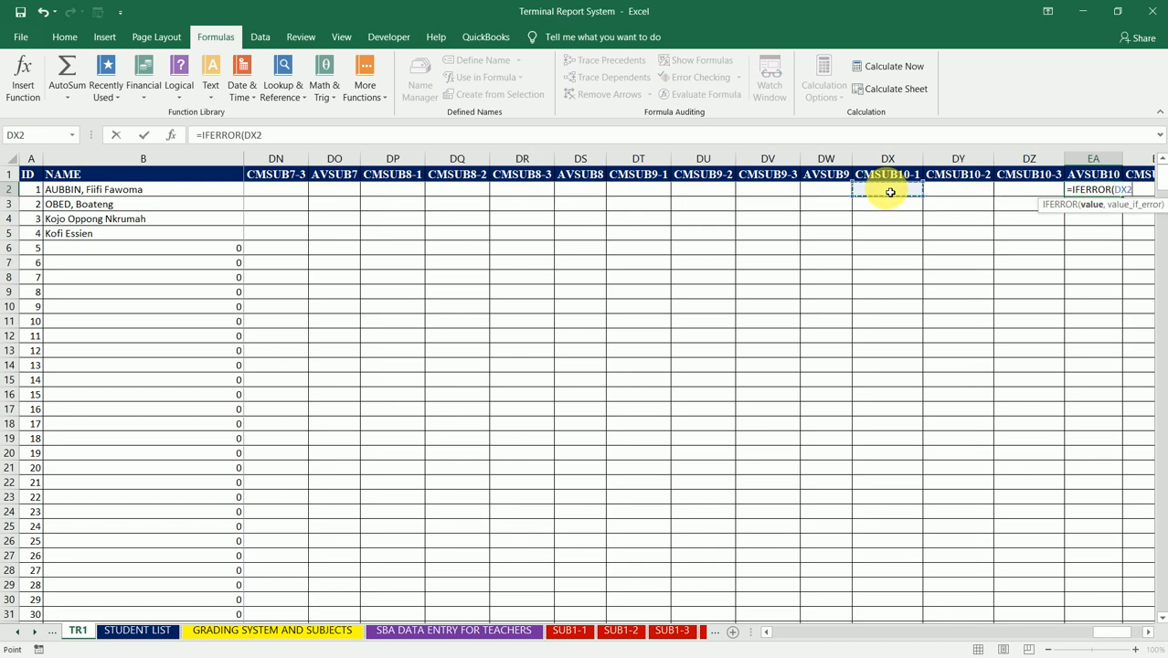
pyautogui.write(',')
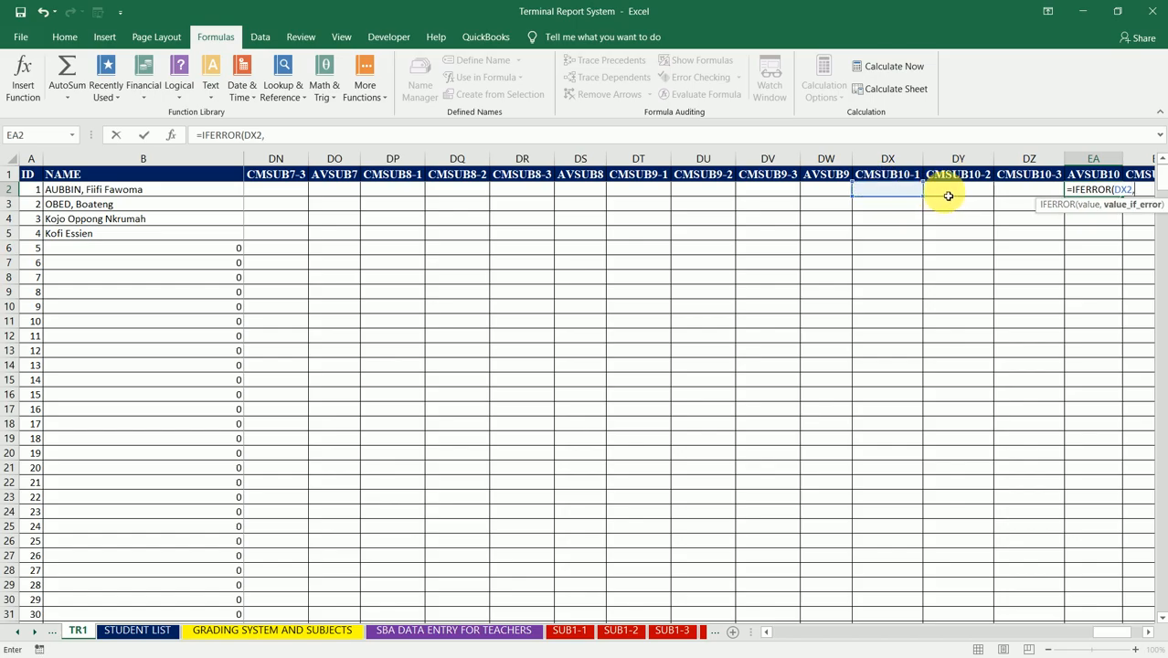
pyautogui.press('BackSpace')
pyautogui.press('BackSpace')
pyautogui.press('BackSpace')
pyautogui.press('BackSpace')
# Step: Add AVERAGE(DX2,DY2,DZ2) as the IFERROR value in EA2 to average the three CMSUB10 columns
pyautogui.write('AVERA')
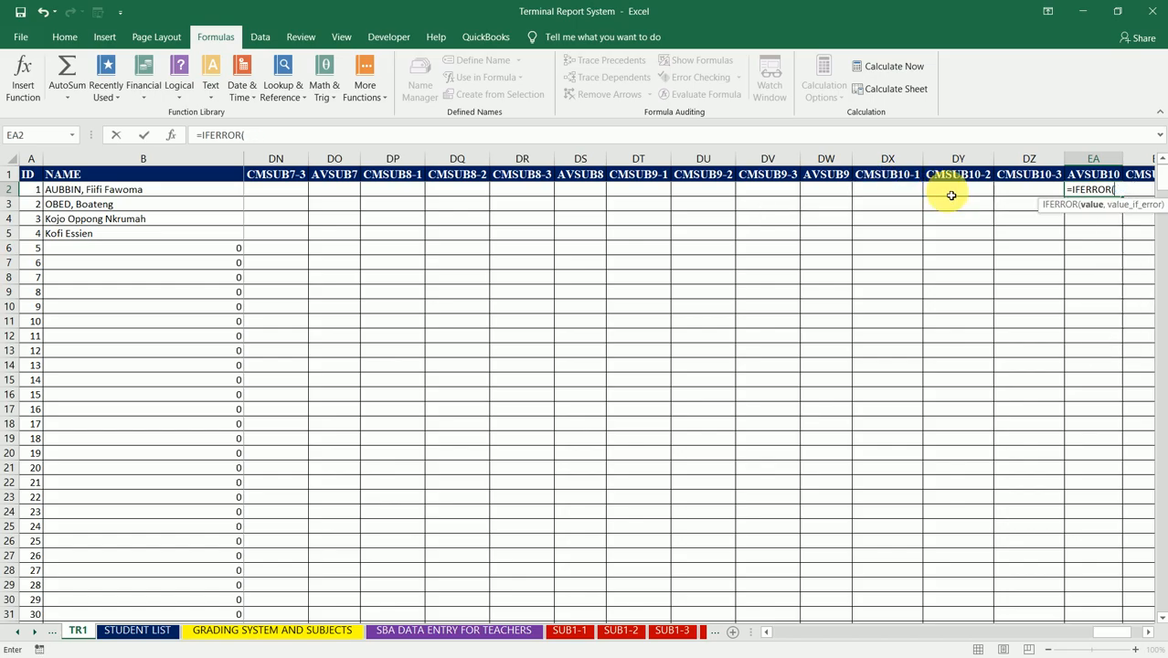
pyautogui.write('GE(')
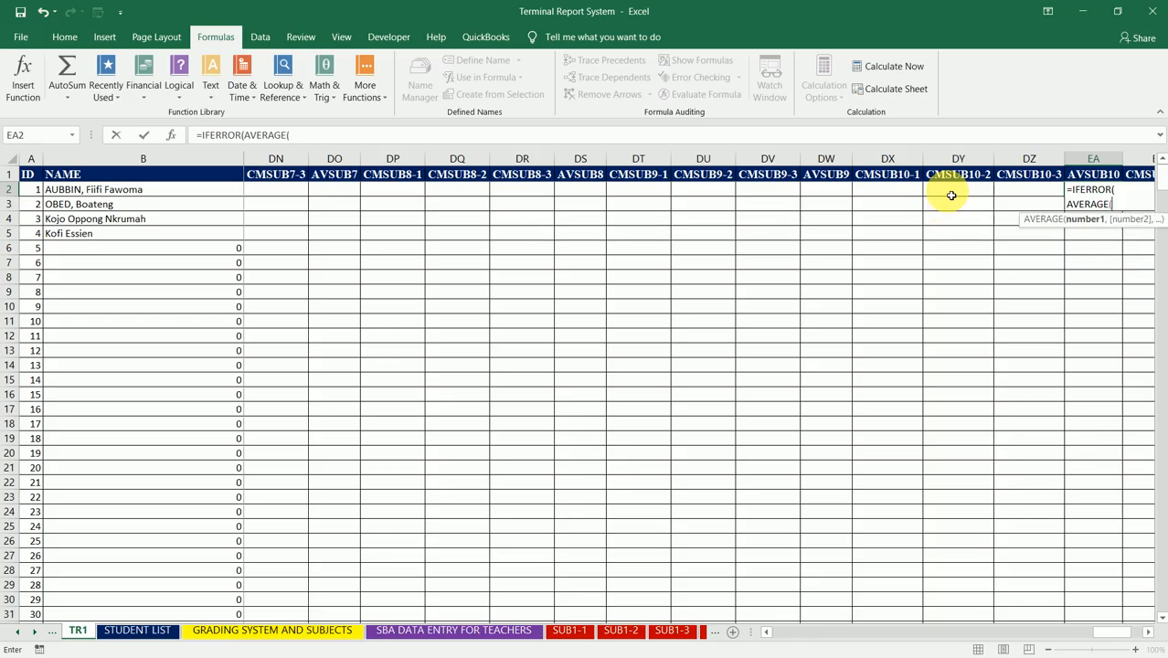
pyautogui.click(911, 193)
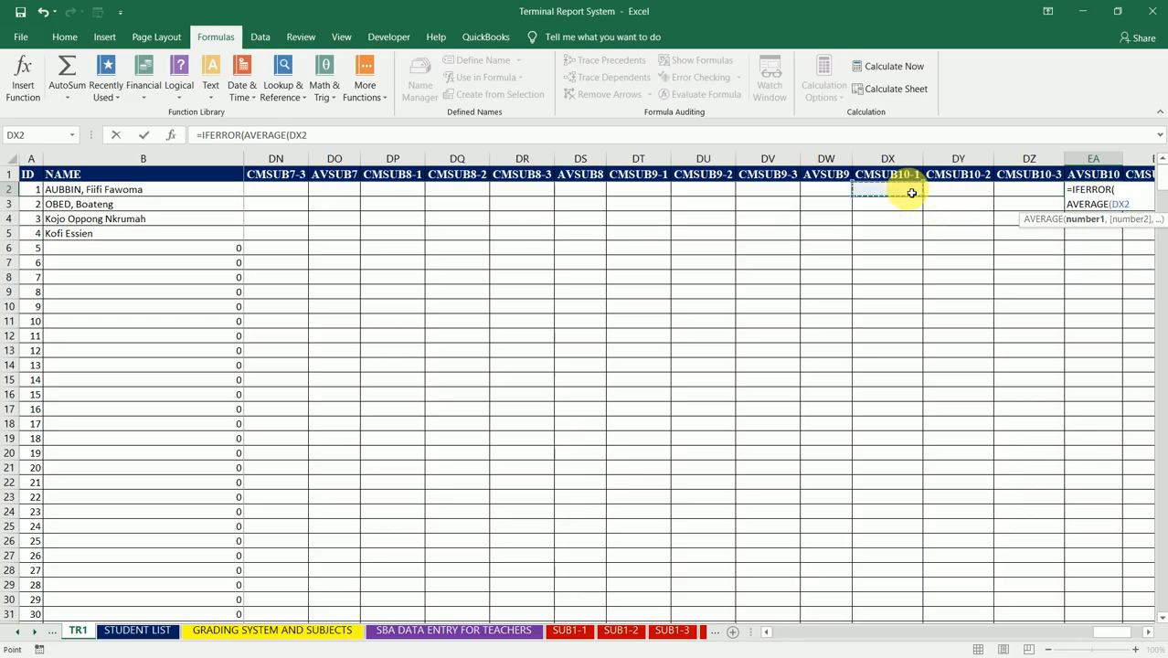
pyautogui.write(',')
pyautogui.click(952, 197)
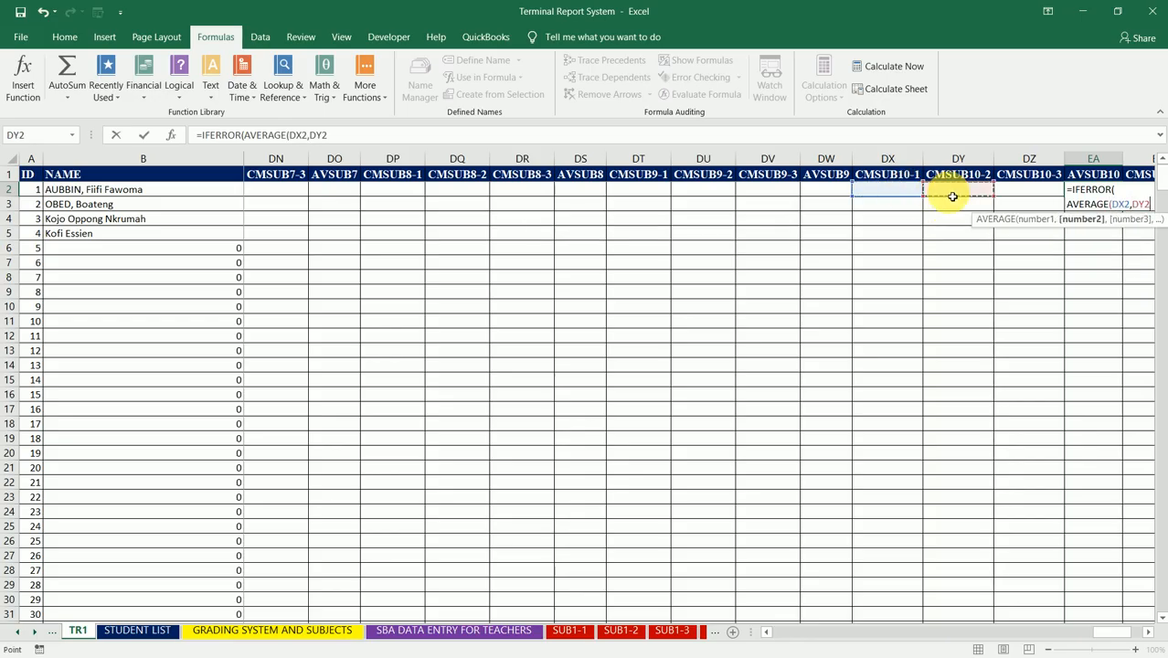
pyautogui.write(',')
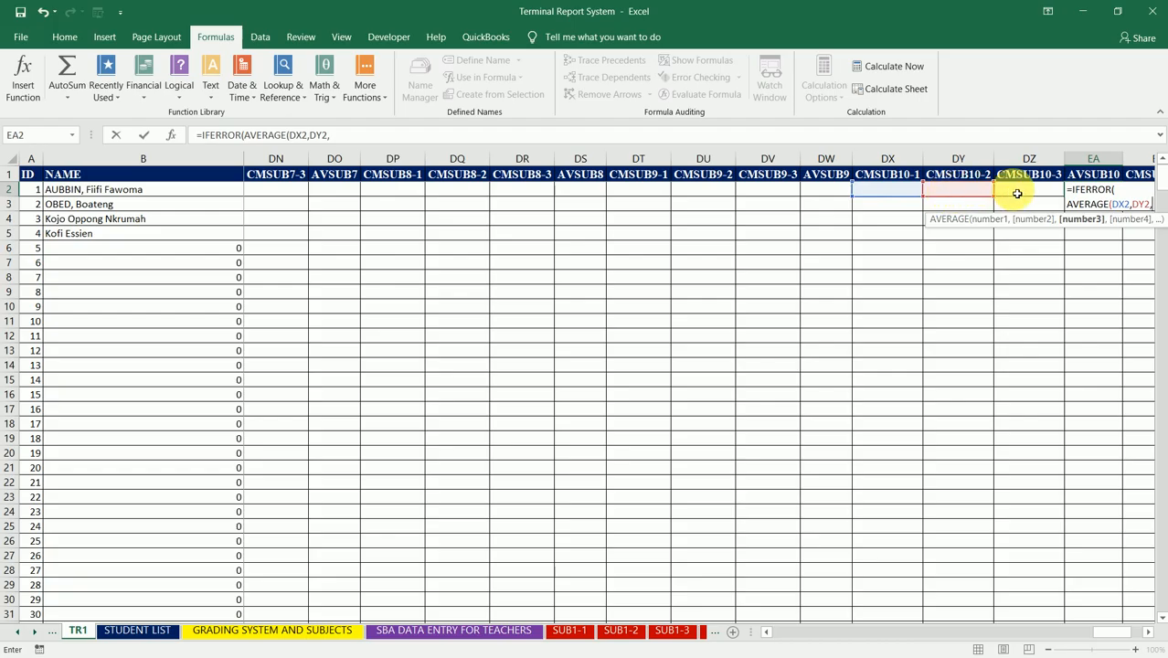
pyautogui.click(1017, 194)
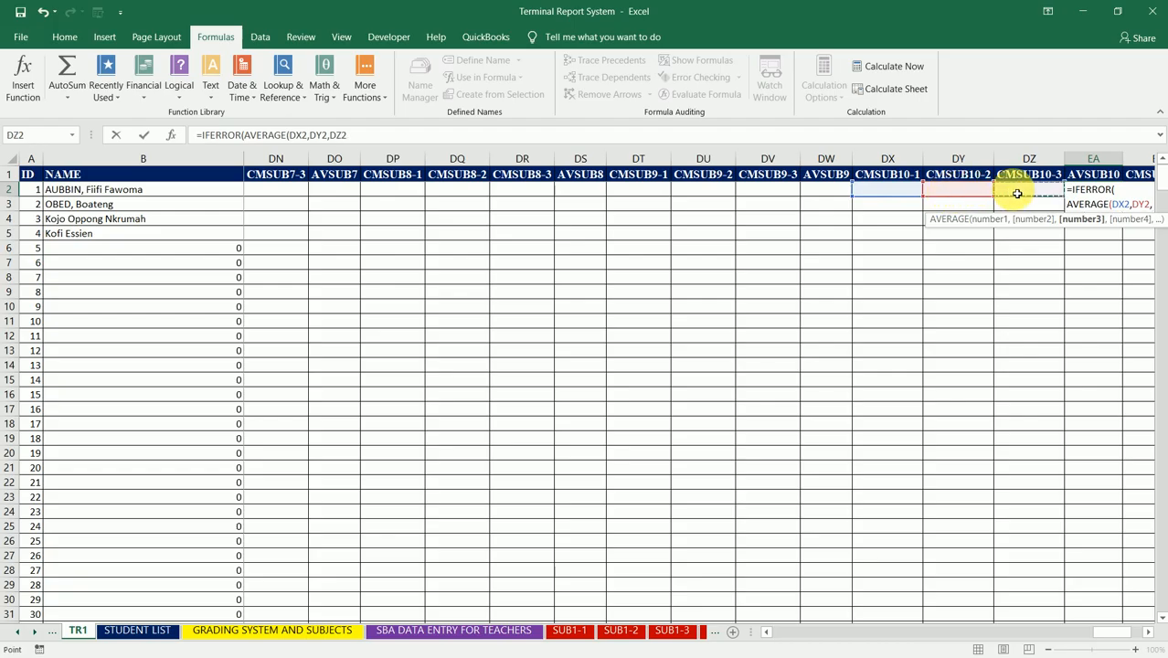
pyautogui.write(')')
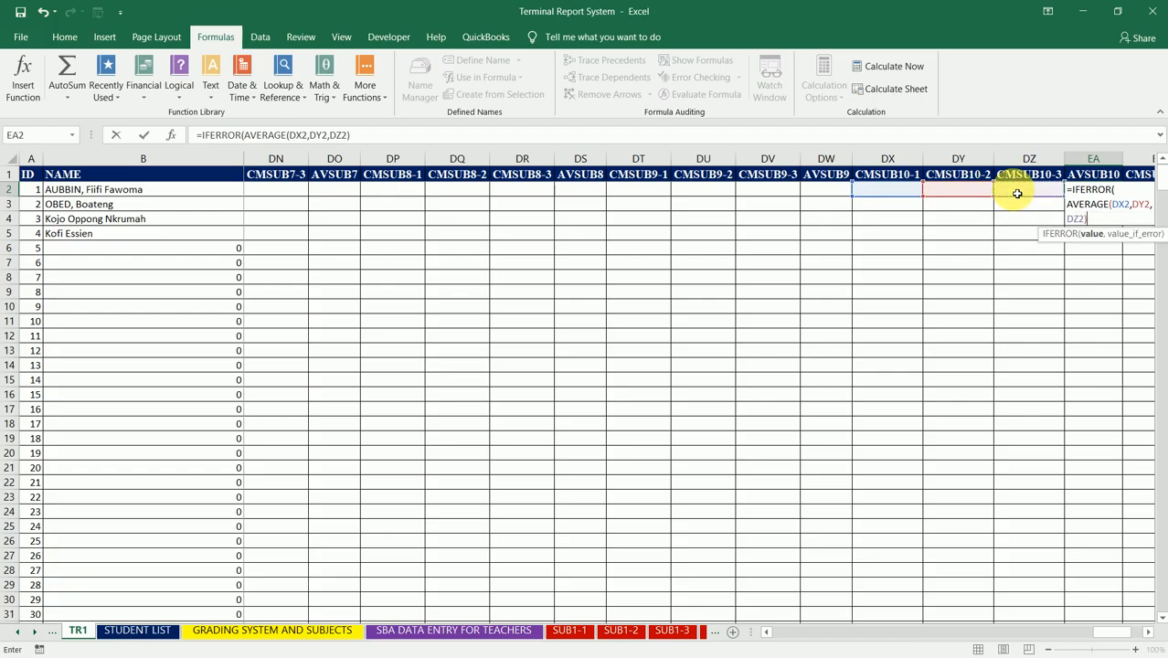
pyautogui.write(',')
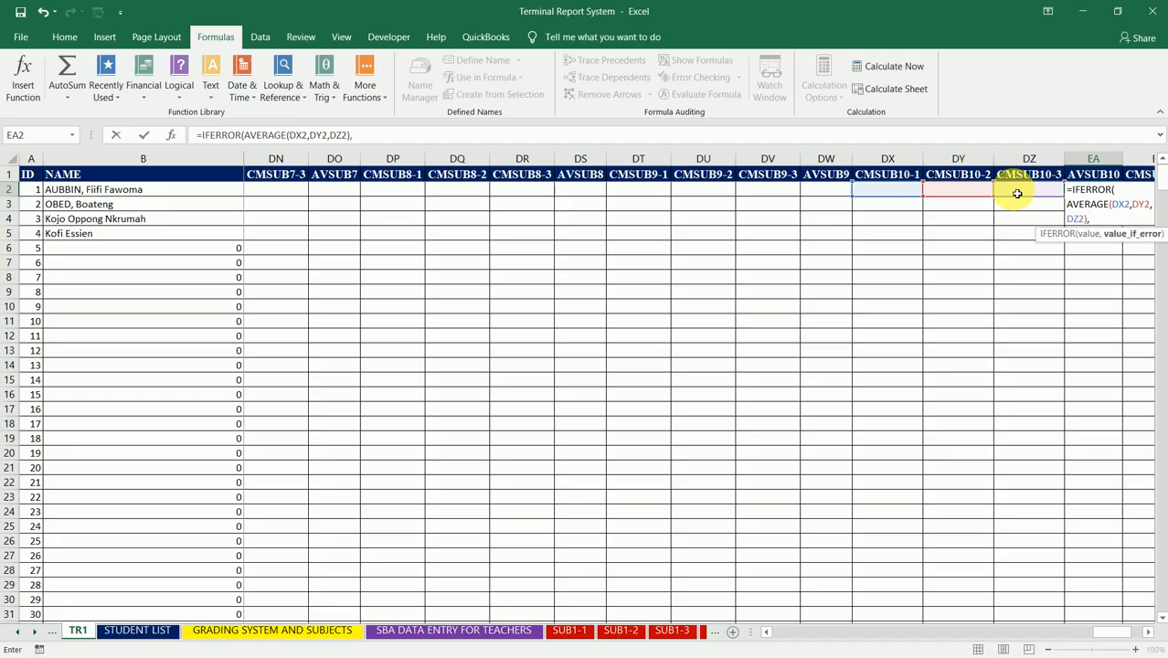
pyautogui.write('" ")')
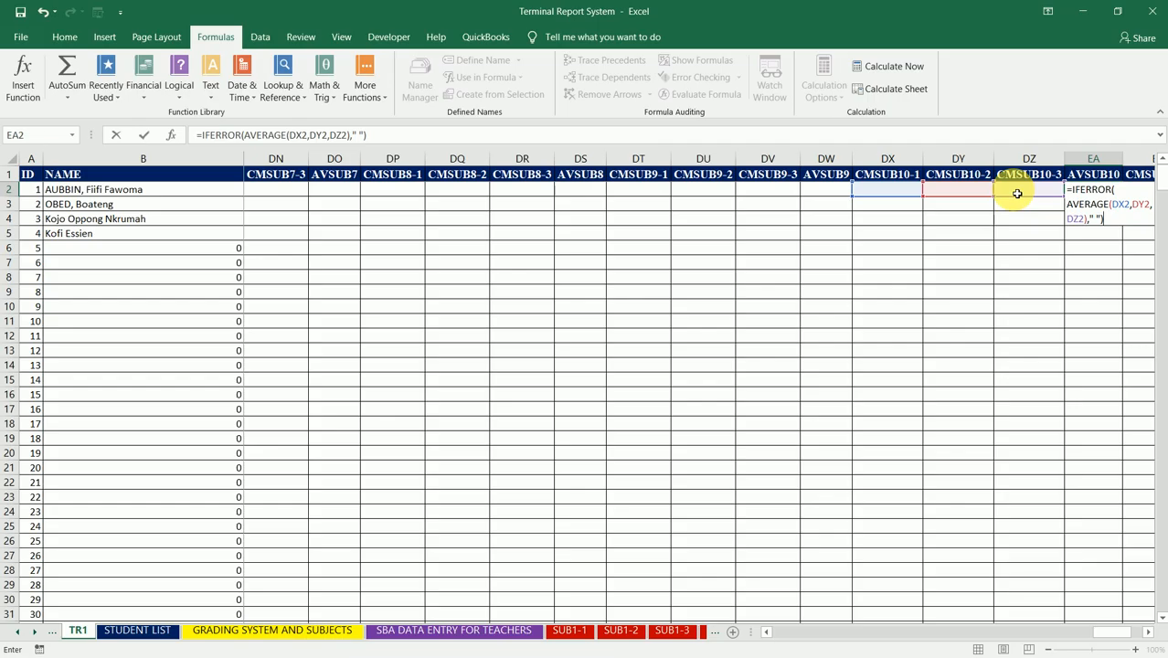
# Step: Finish the EA2 formula with the blank-space fallback " " and reselect EA2
pyautogui.press('Return')
pyautogui.press('Up')
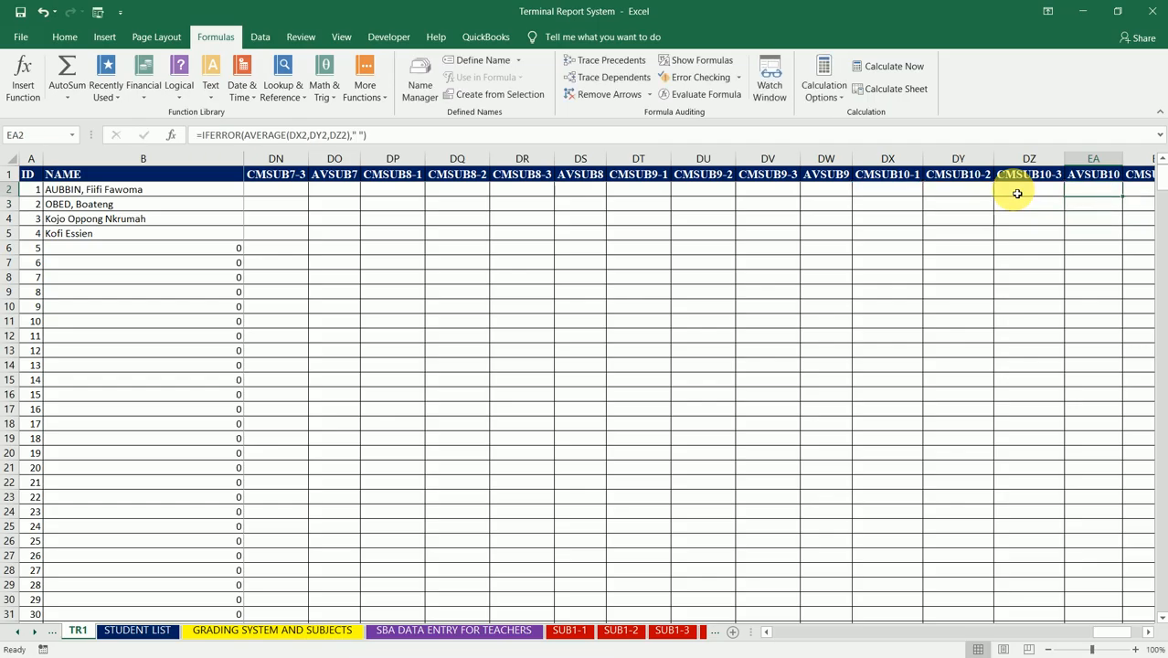
# Step: Fill the EA2 formula down the AVSUB10 column to the table's end and select EE2, the first AVSUB11 cell
pyautogui.doubleClick(1127, 202)
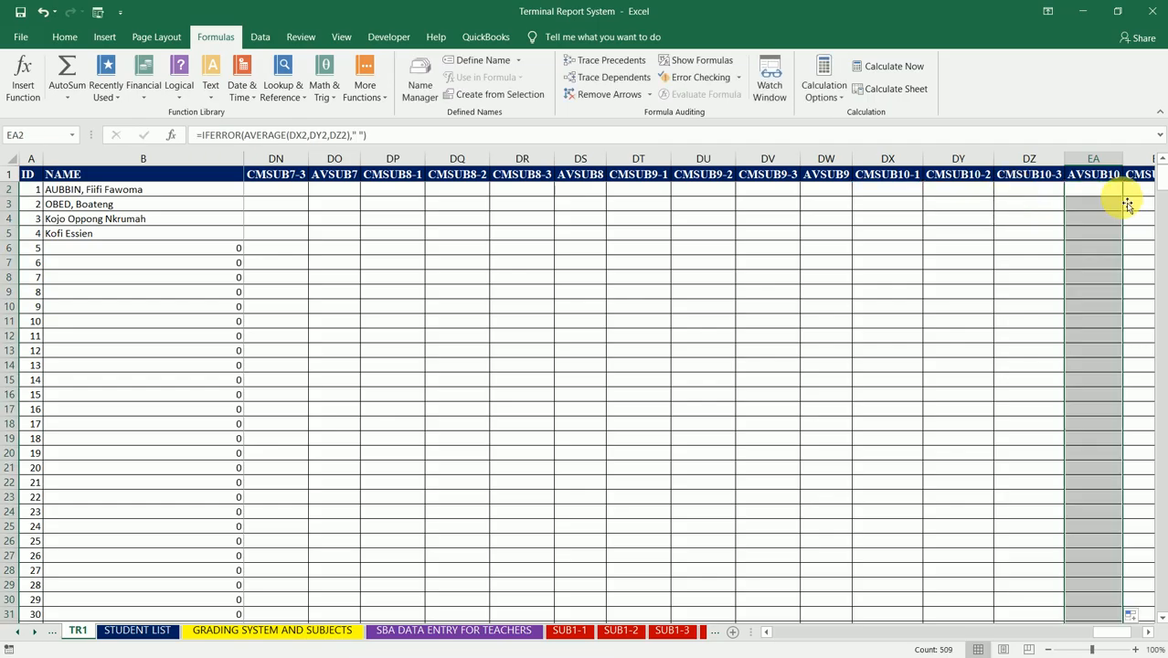
pyautogui.press('Right')
pyautogui.press('Right')
pyautogui.press('Right')
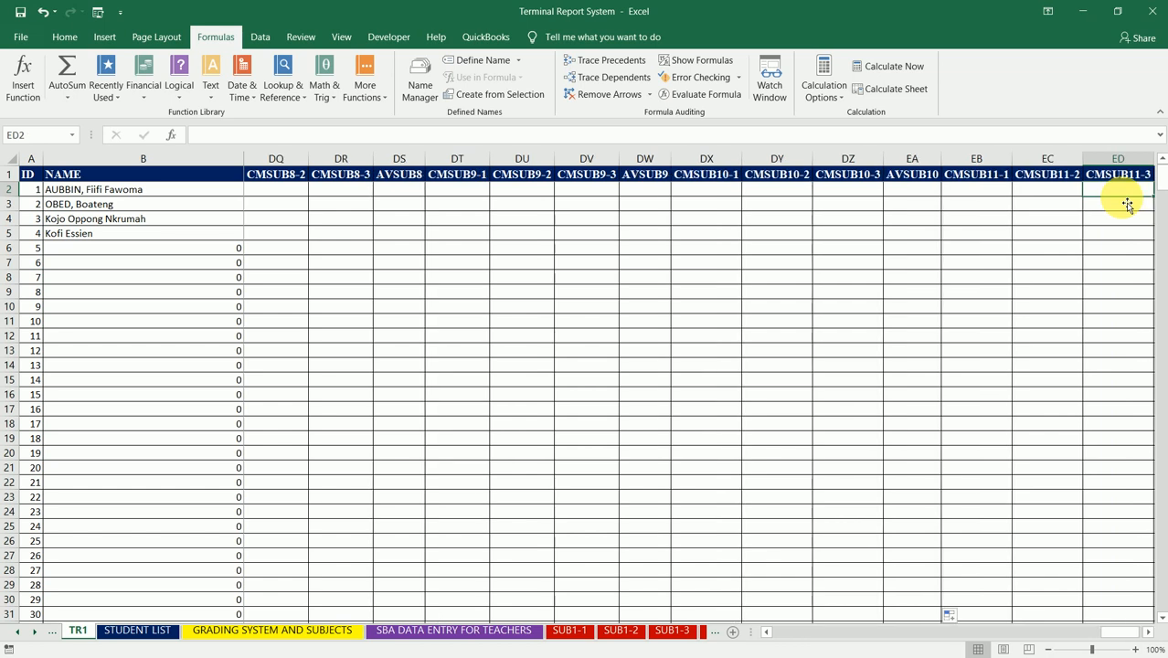
pyautogui.press('Right')
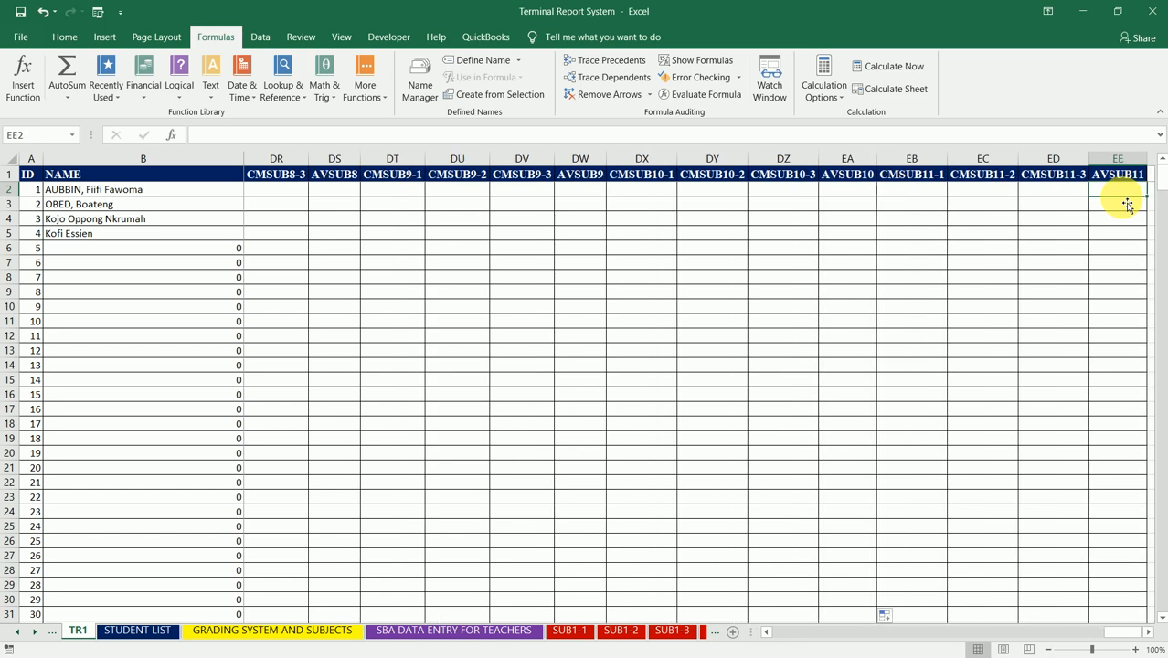
# Step: Begin the AVSUB11 formula in EE2 with the error wrapper =IFERROR(
pyautogui.write('=IF')
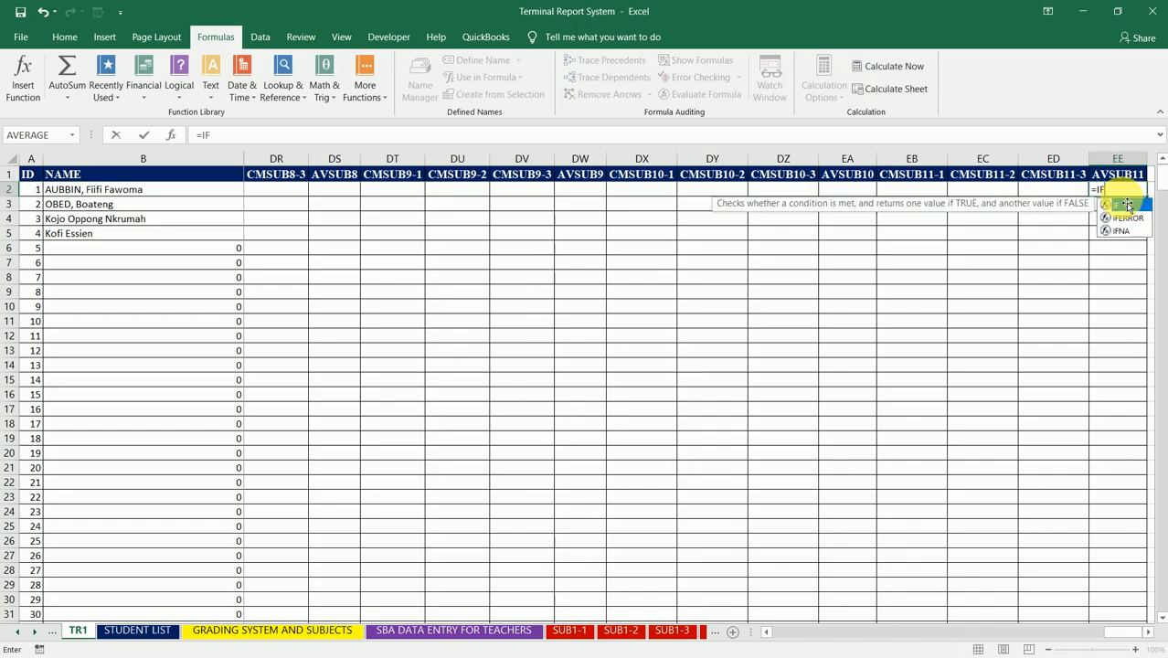
pyautogui.write('ERROR')
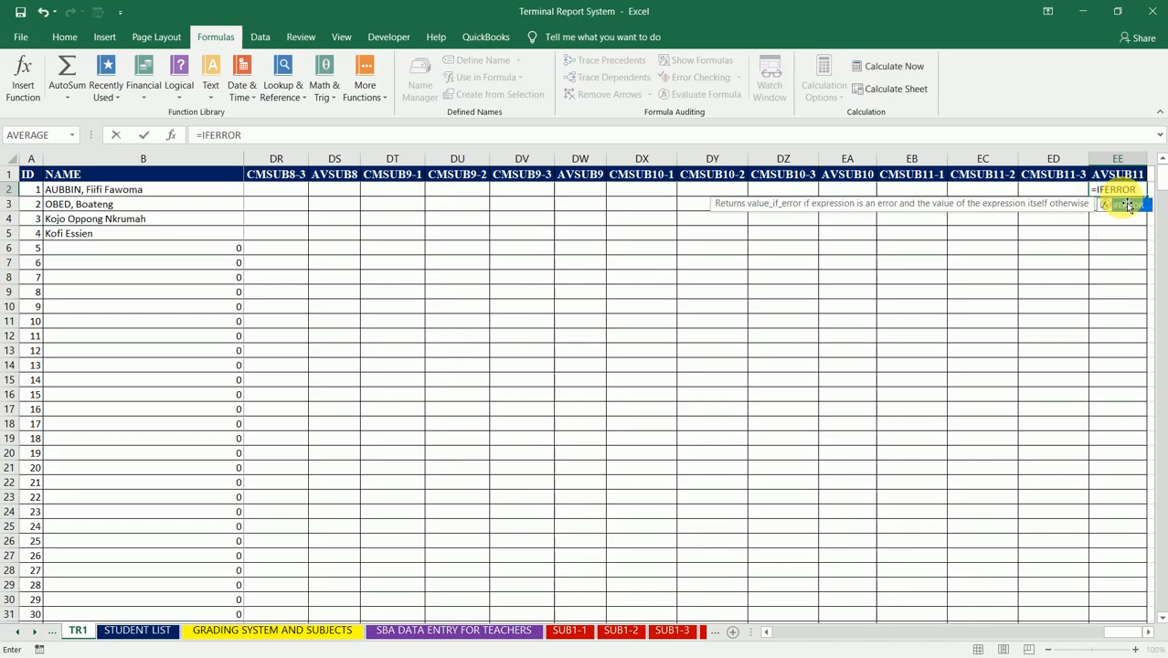
pyautogui.doubleClick(1127, 205)
# Step: Add AVERAGE(EB2,EC2,ED2) as the IFERROR value in EE2 to average the three CMSUB11 columns
pyautogui.write('AVERAGE')
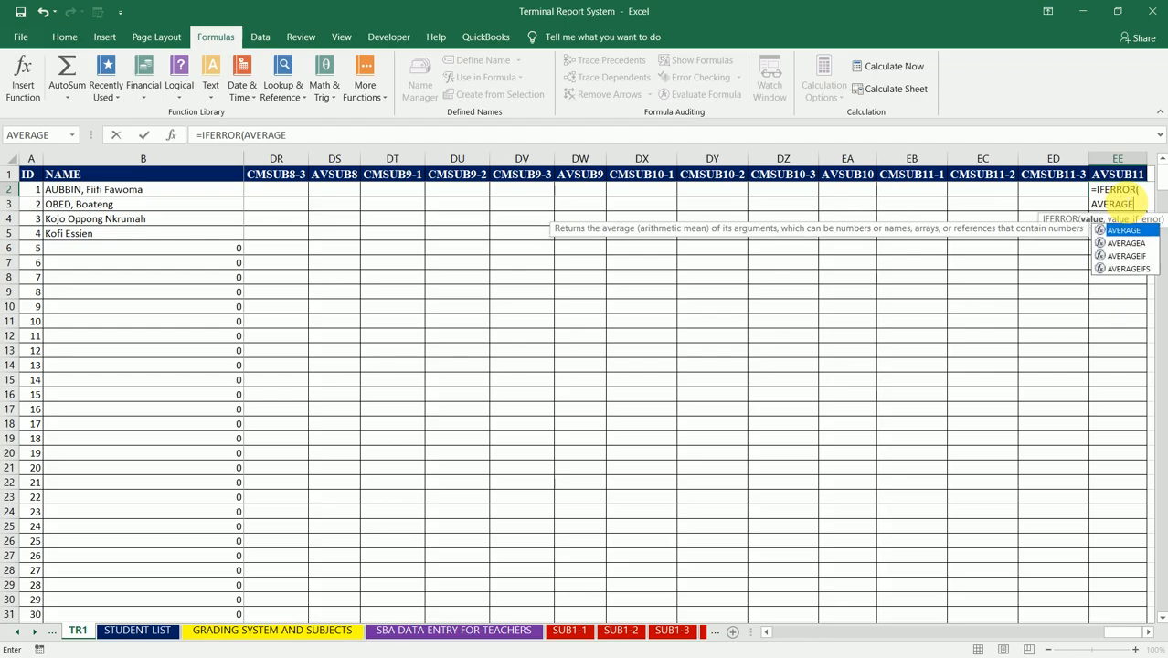
pyautogui.write('(')
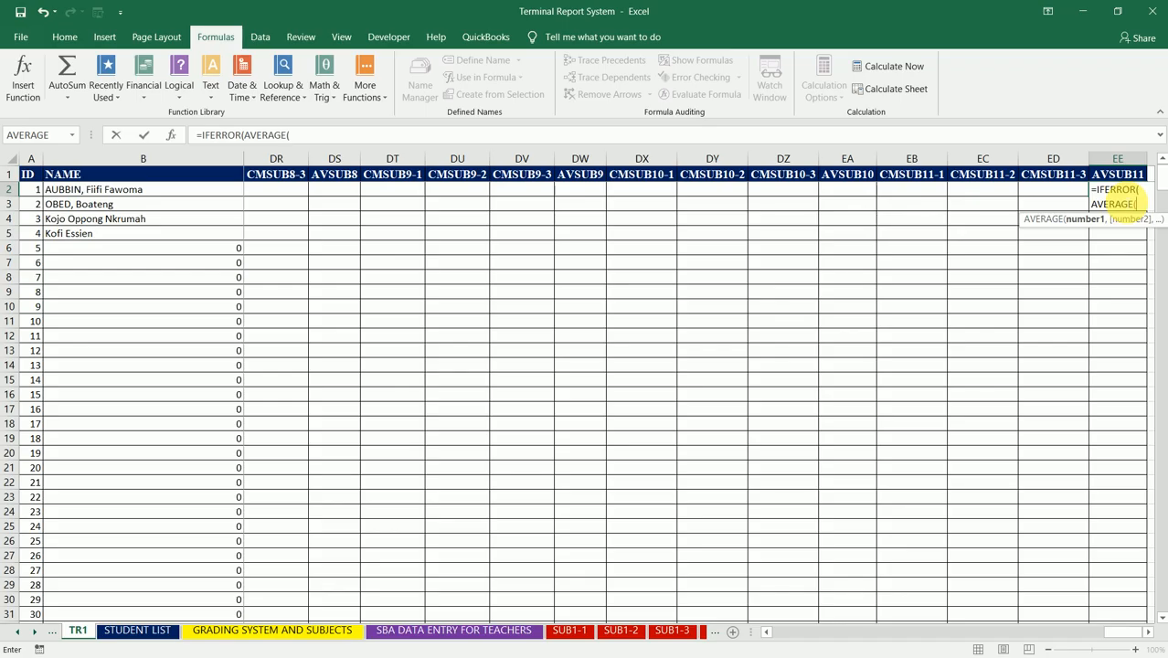
pyautogui.click(909, 195)
pyautogui.write(',')
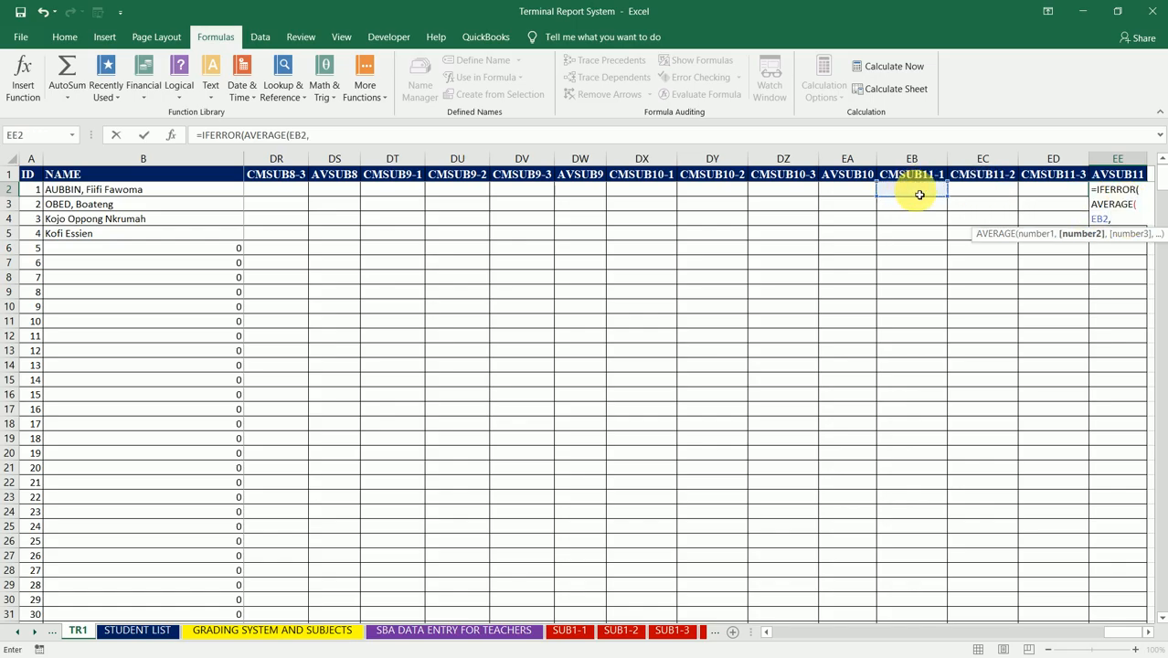
pyautogui.click(974, 194)
pyautogui.write(',')
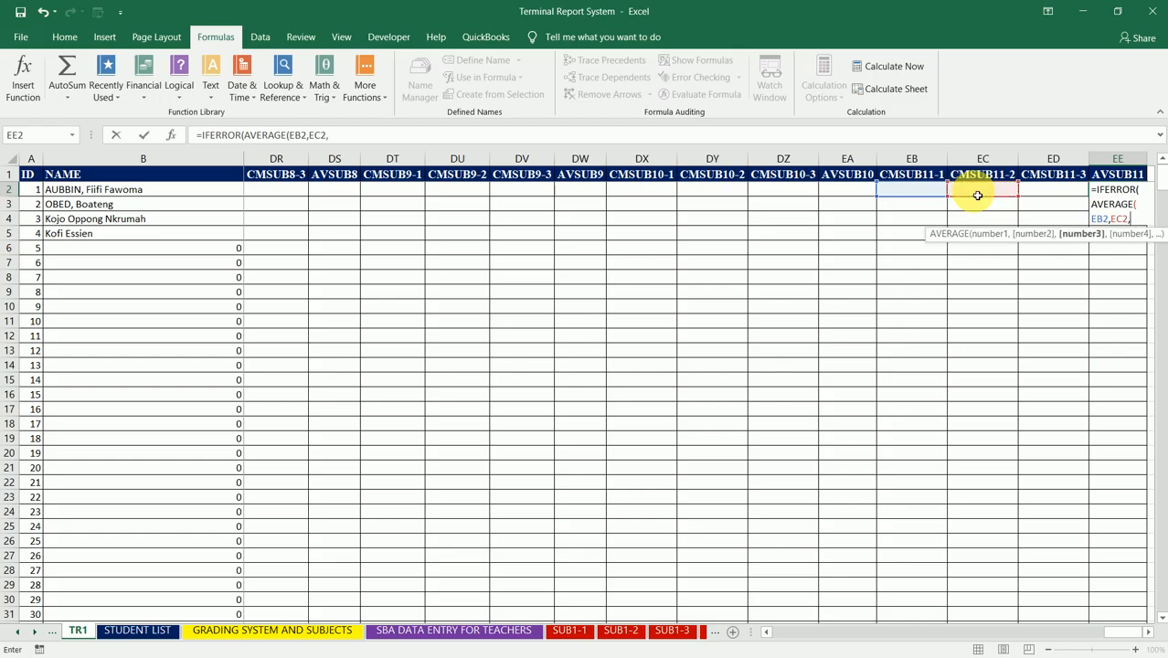
pyautogui.click(1049, 196)
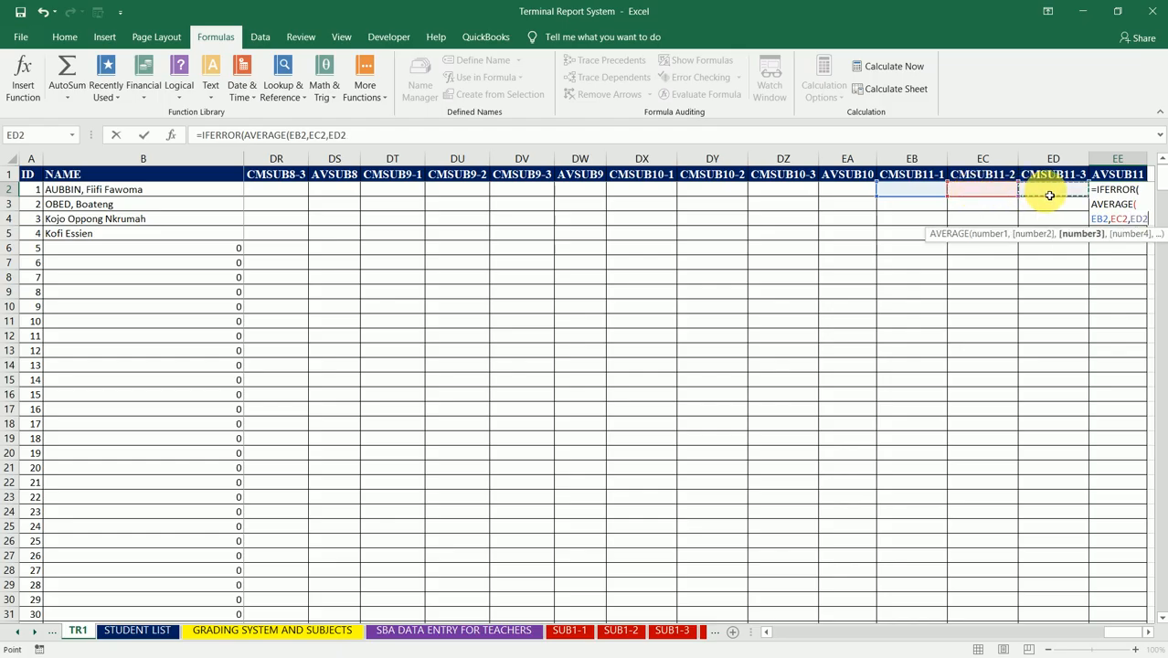
pyautogui.write(')')
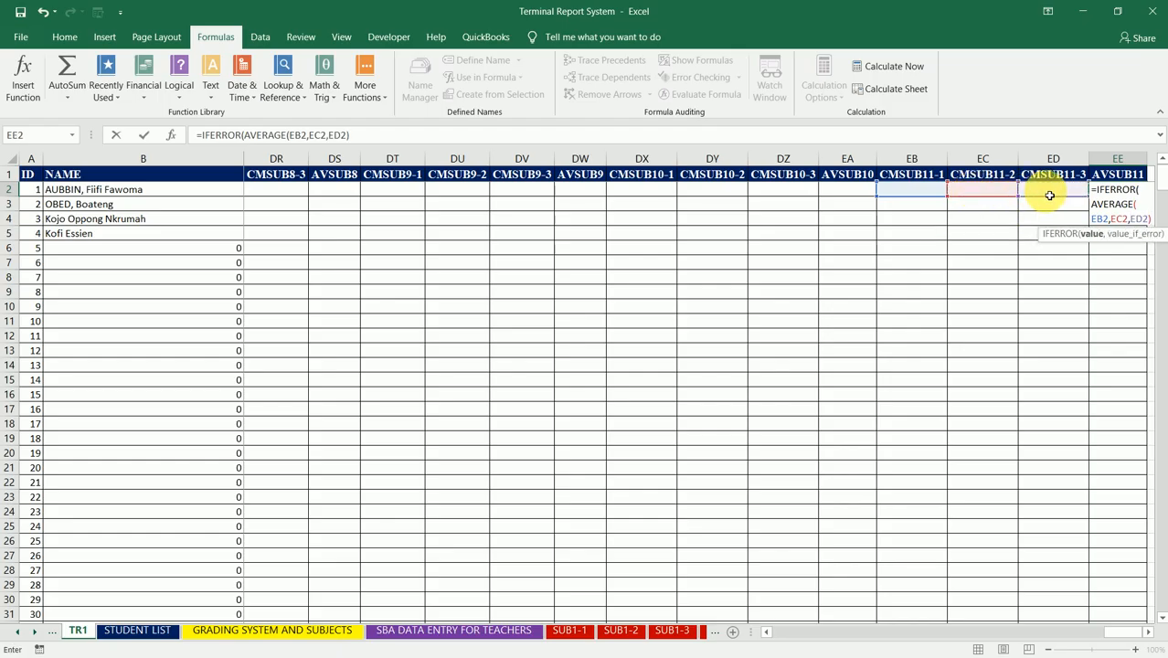
pyautogui.write(',')
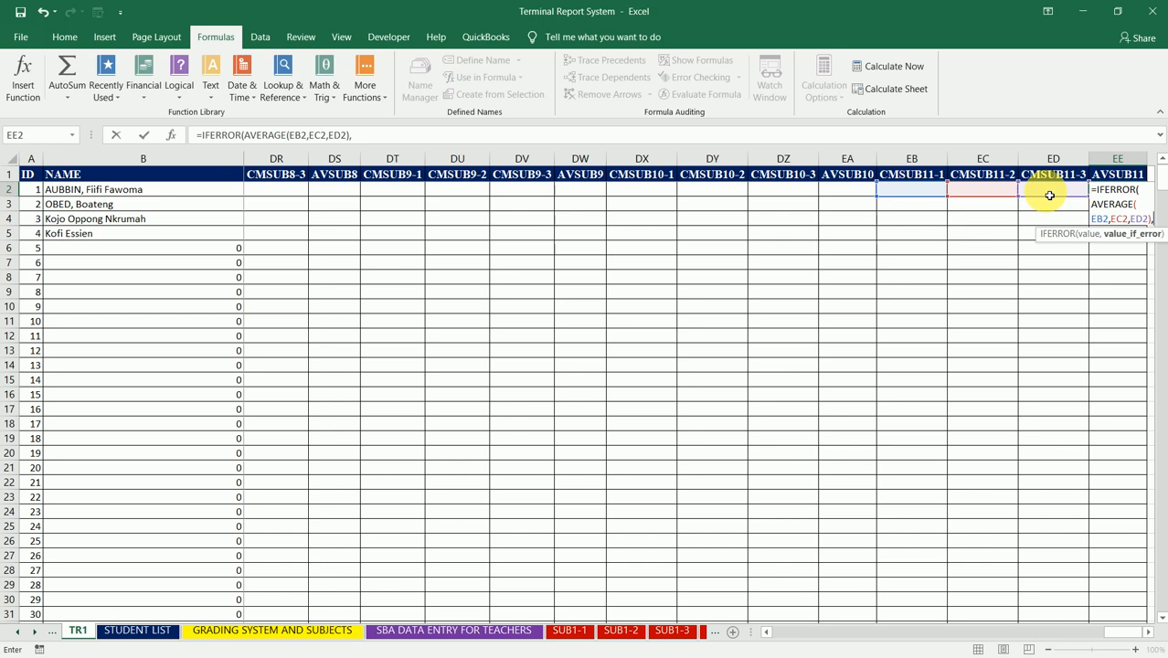
# Step: Finish the EE2 formula with the blank-space fallback " " and reselect EE2
pyautogui.write('"')
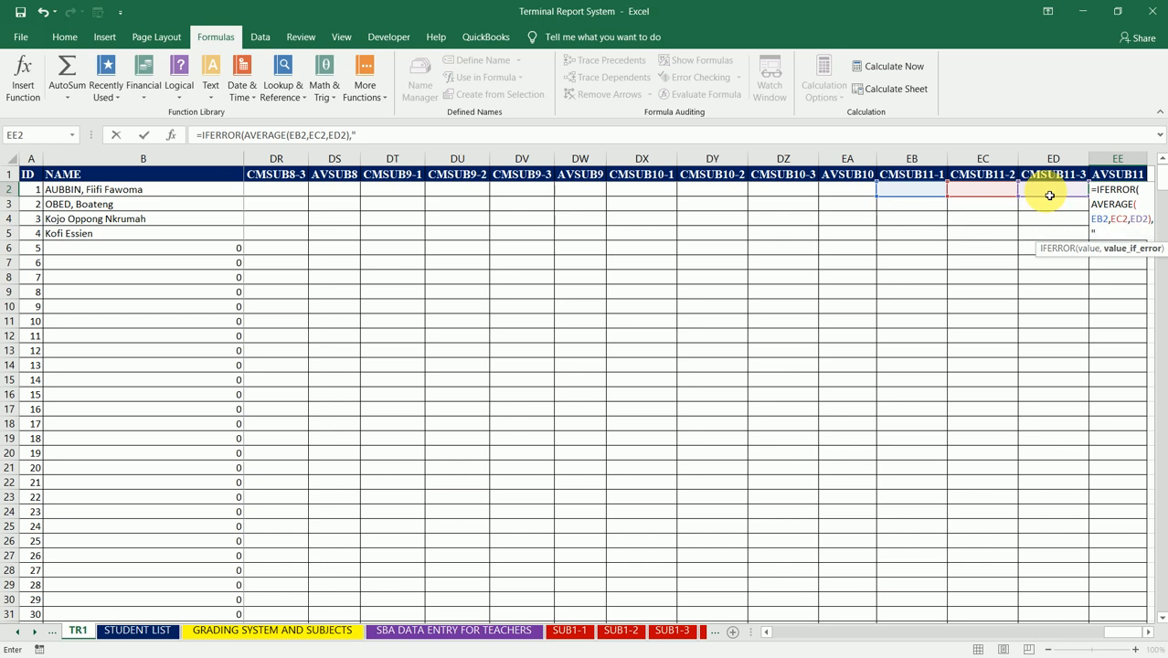
pyautogui.write(' ")')
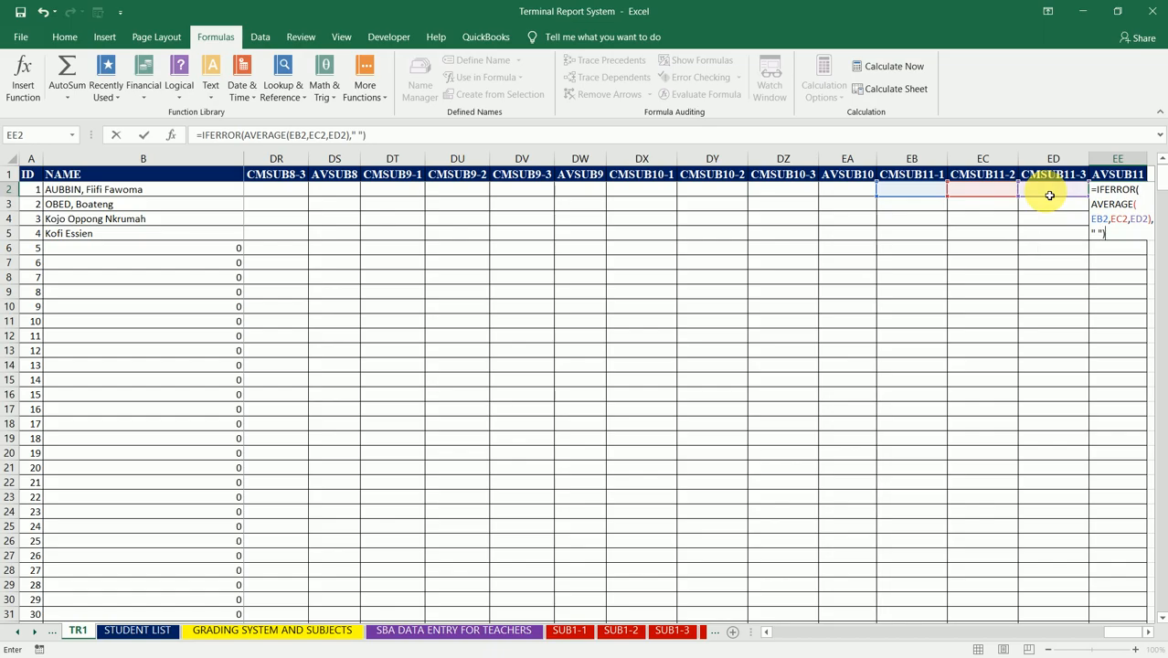
pyautogui.press('Return')
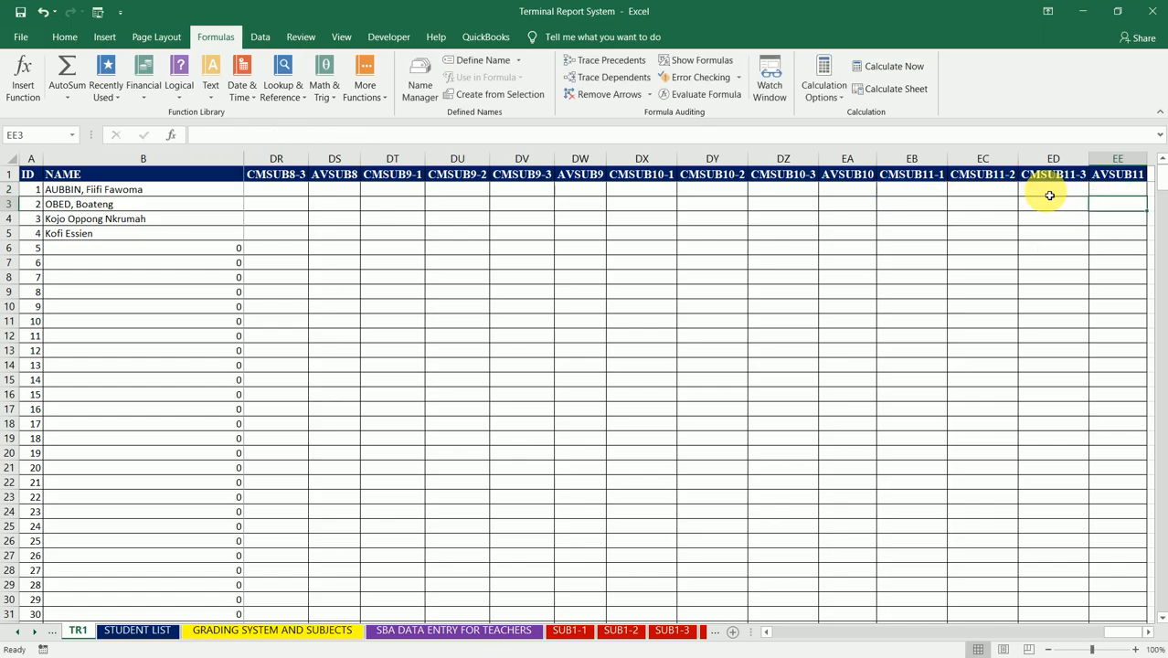
pyautogui.press('Up')
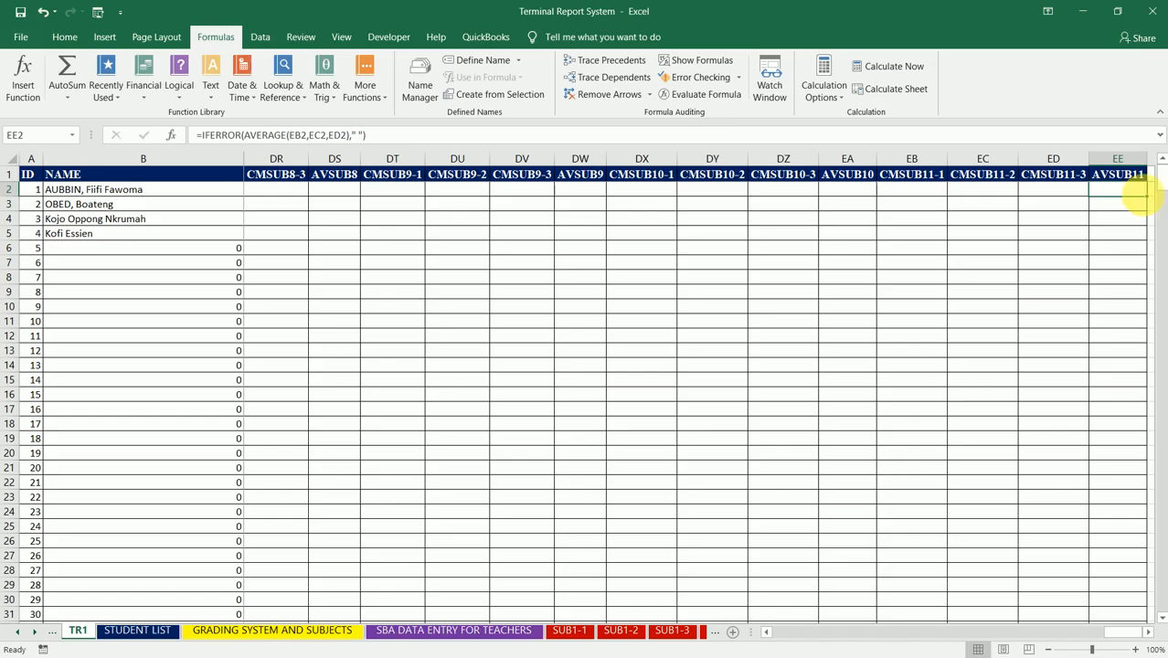
# Step: Fill the EE2 formula down the AVSUB11 column to the table's end
pyautogui.doubleClick(1149, 199)
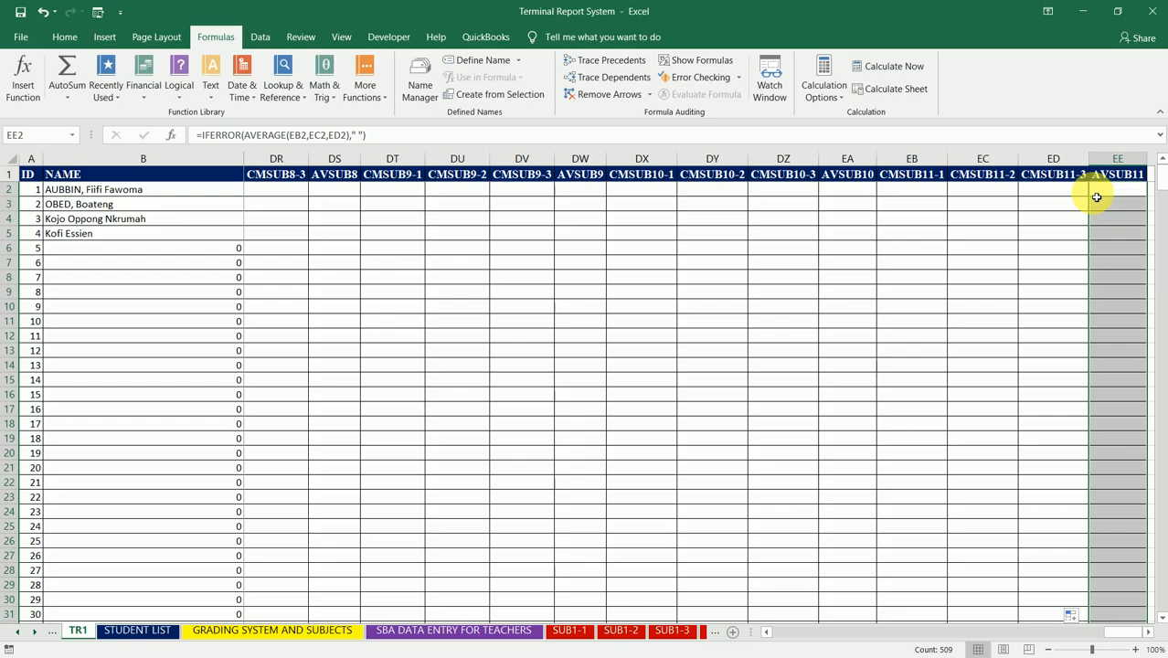
pyautogui.press('Left')
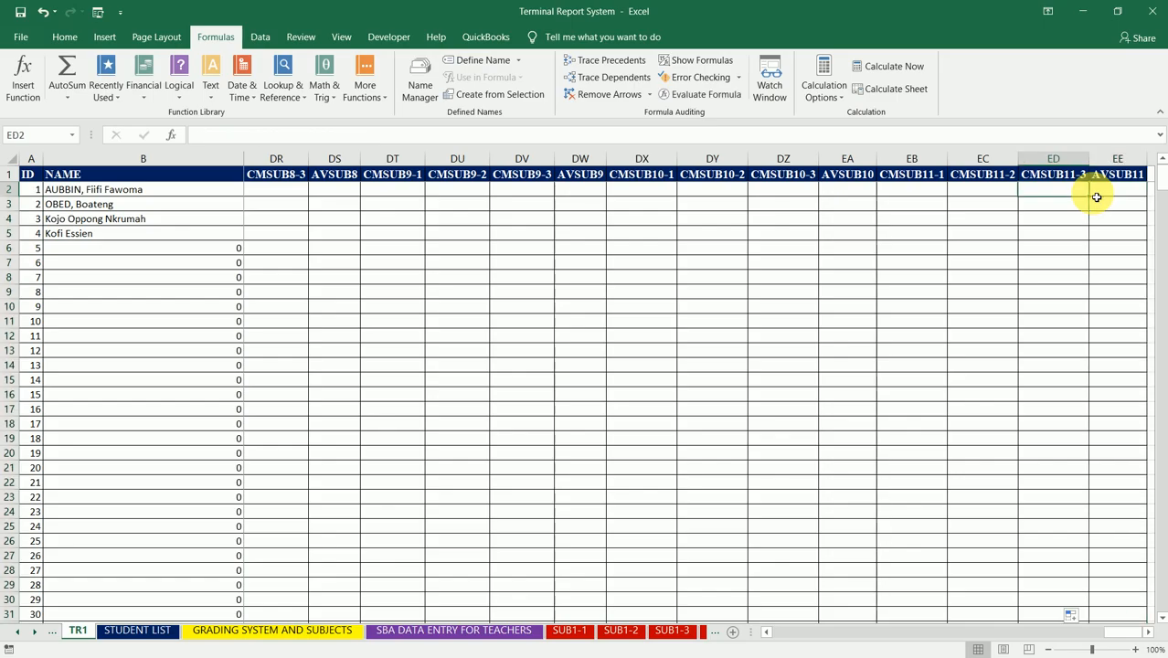
pyautogui.press('Right')
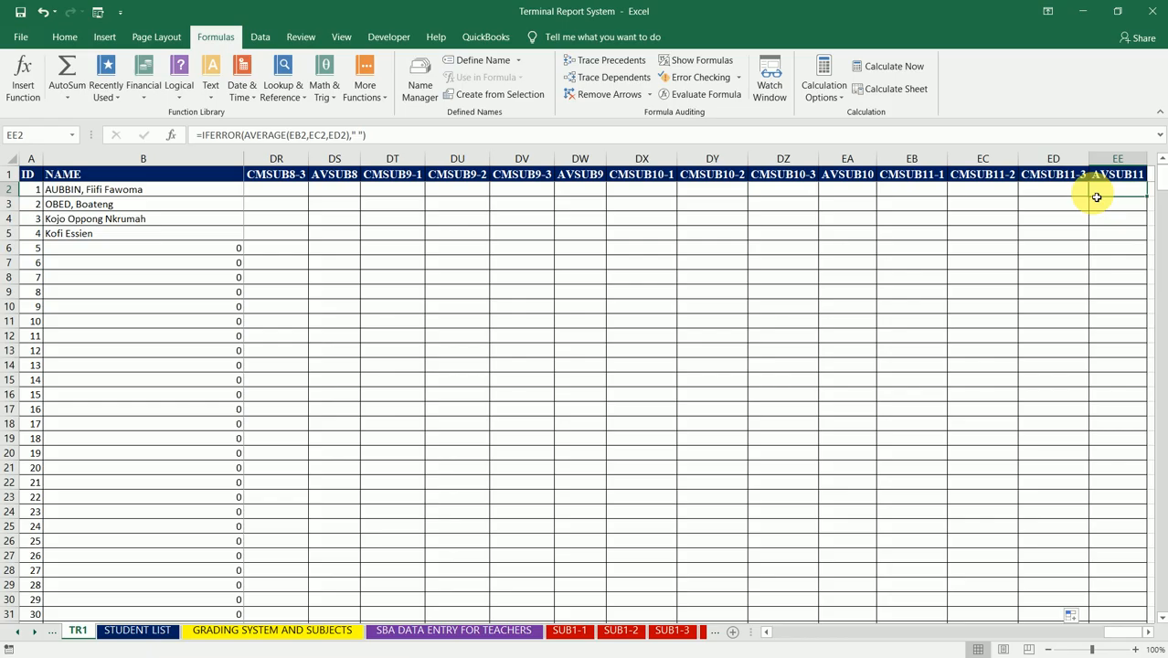
# Step: Examine the row 2 cells from AVSUB11 back to the CMSUB1 columns, including the AVSUB1 formula in CQ2
pyautogui.press('Left')
pyautogui.press('Left')
pyautogui.press('Left')
pyautogui.press('Left')
pyautogui.press('Left')
pyautogui.press('Left')
pyautogui.press('Left')
pyautogui.press('Left')
pyautogui.press('Left')
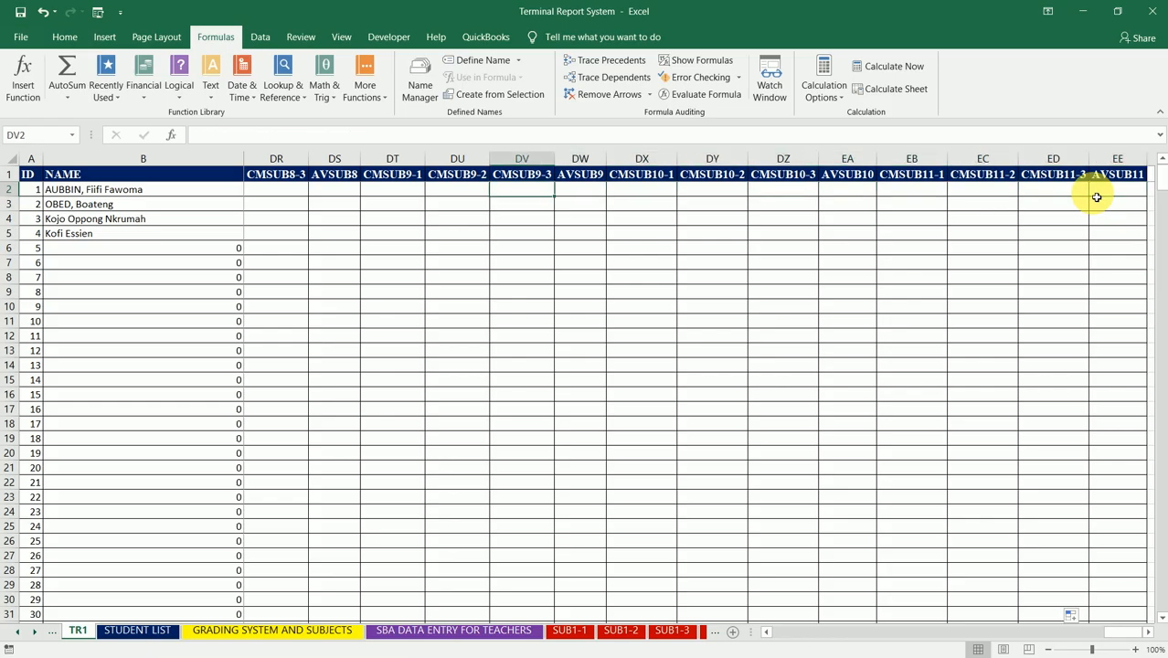
pyautogui.press('Left')
pyautogui.press('Left')
pyautogui.press('Left')
pyautogui.press('Left')
pyautogui.press('Left')
pyautogui.press('Left')
pyautogui.press('Left')
pyautogui.press('Left')
pyautogui.press('Left')
pyautogui.press('Left')
pyautogui.press('Left')
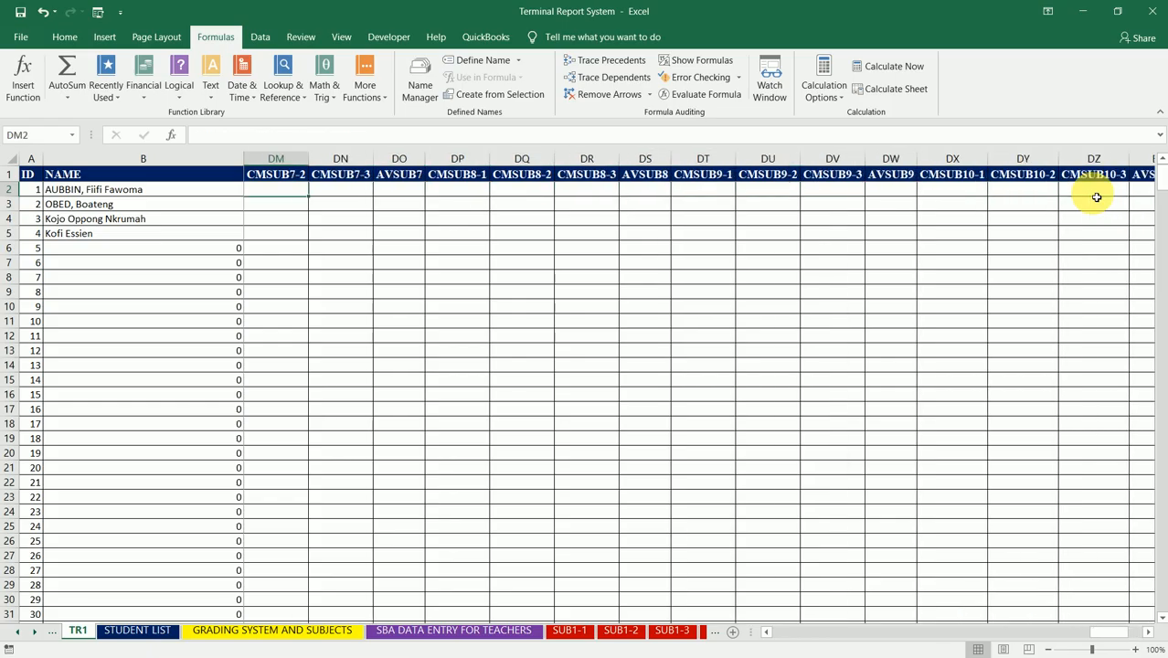
pyautogui.press('Left')
pyautogui.press('Left')
pyautogui.press('Left')
pyautogui.press('Left')
pyautogui.press('Left')
pyautogui.press('Left')
pyautogui.press('Left')
pyautogui.press('Left')
pyautogui.press('Left')
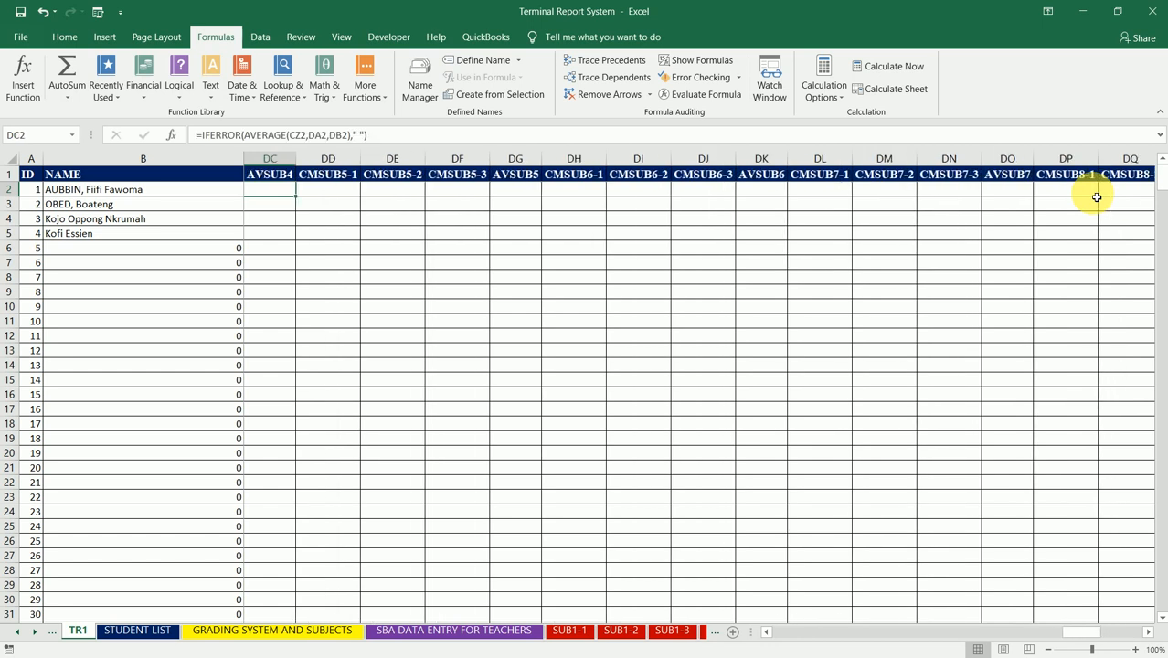
pyautogui.press('Left')
pyautogui.press('Left')
pyautogui.press('Left')
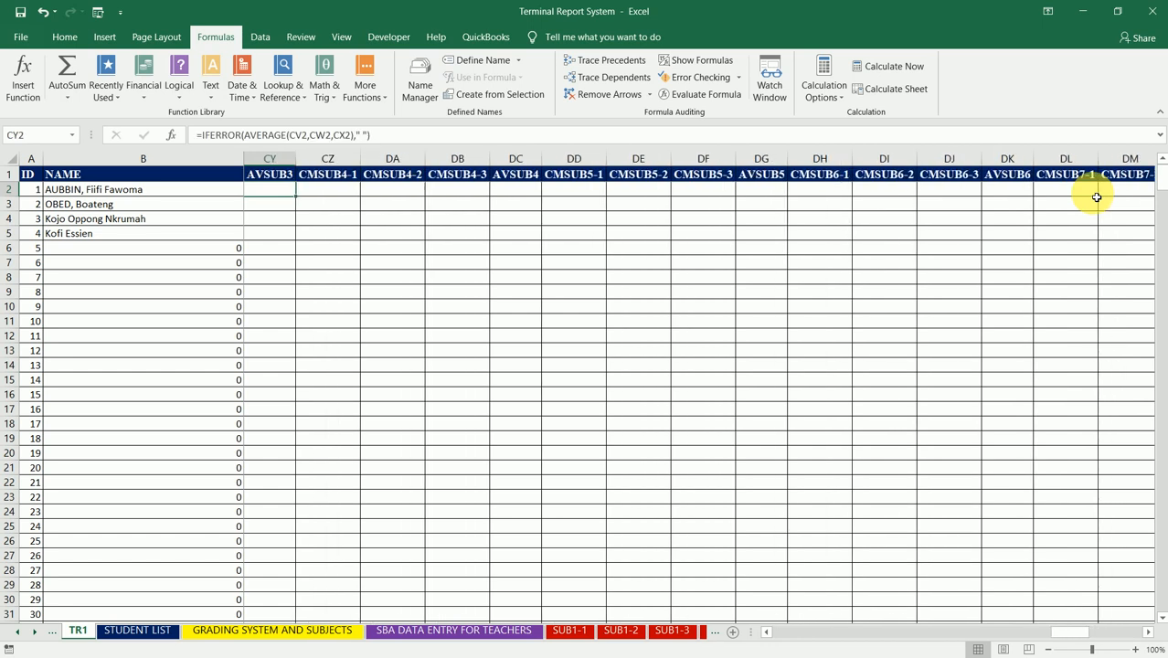
pyautogui.press('Right')
pyautogui.press('Right')
pyautogui.press('Right')
pyautogui.press('Right')
pyautogui.press('Left')
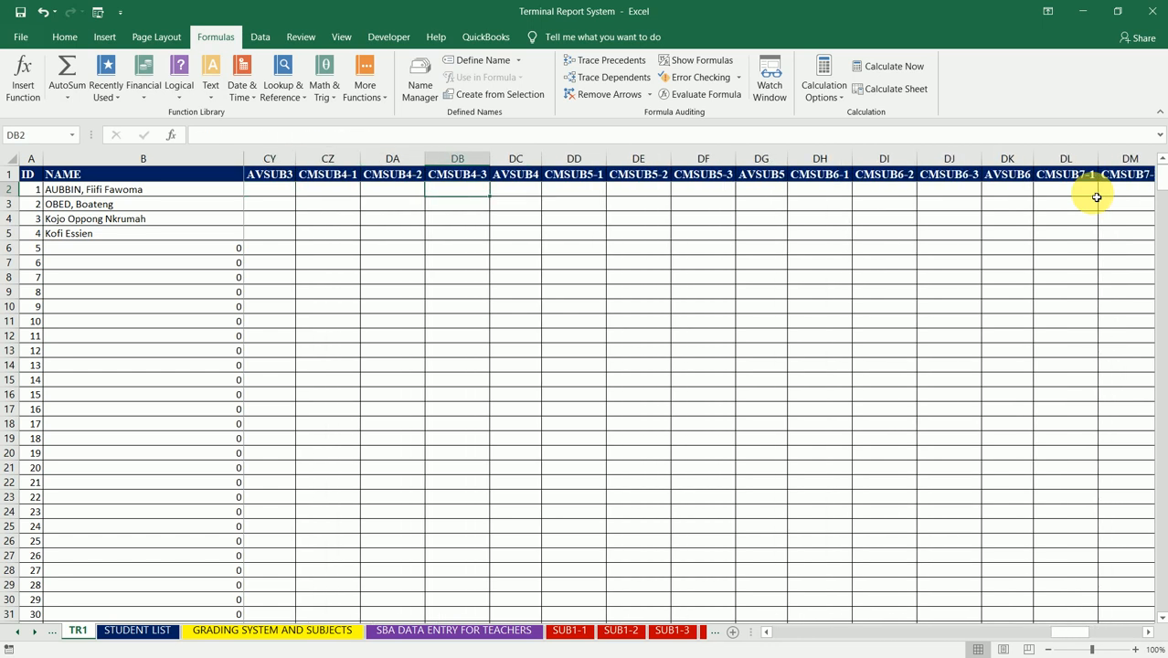
pyautogui.press('Left')
pyautogui.press('Left')
pyautogui.press('Left')
pyautogui.press('Left')
pyautogui.press('Left')
pyautogui.press('Left')
pyautogui.press('Left')
pyautogui.press('Left')
pyautogui.press('Left')
pyautogui.press('Left')
pyautogui.press('Left')
pyautogui.press('Left')
pyautogui.press('Left')
pyautogui.press('Left')
pyautogui.press('Left')
pyautogui.press('Left')
pyautogui.press('Right')
pyautogui.press('Right')
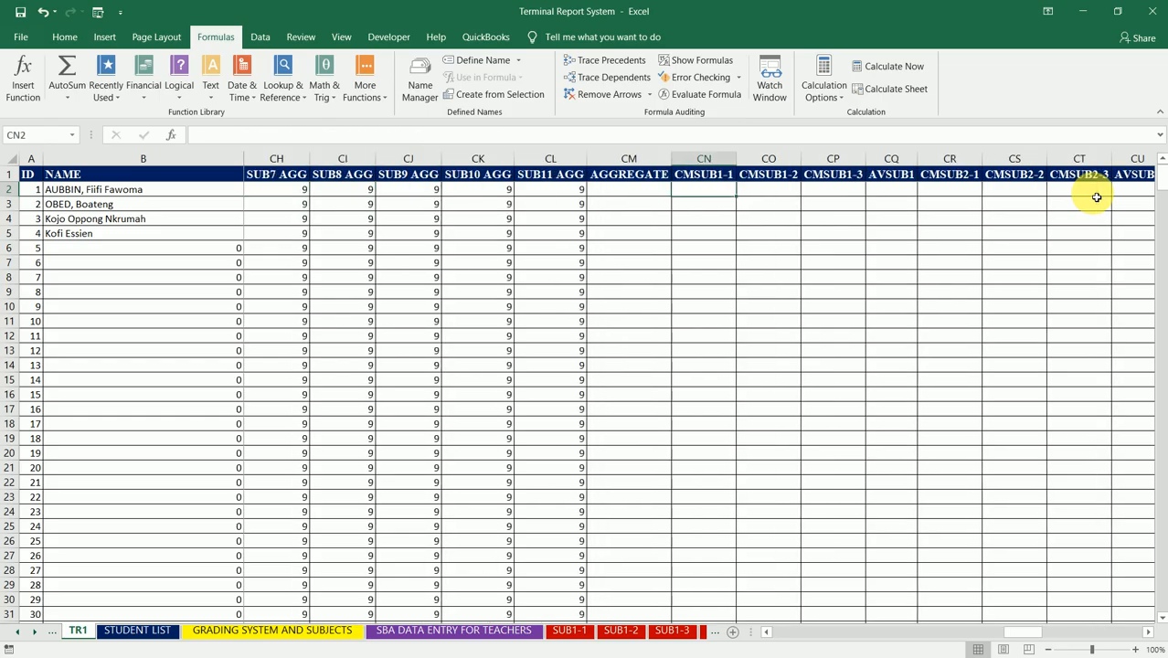
pyautogui.press('Right')
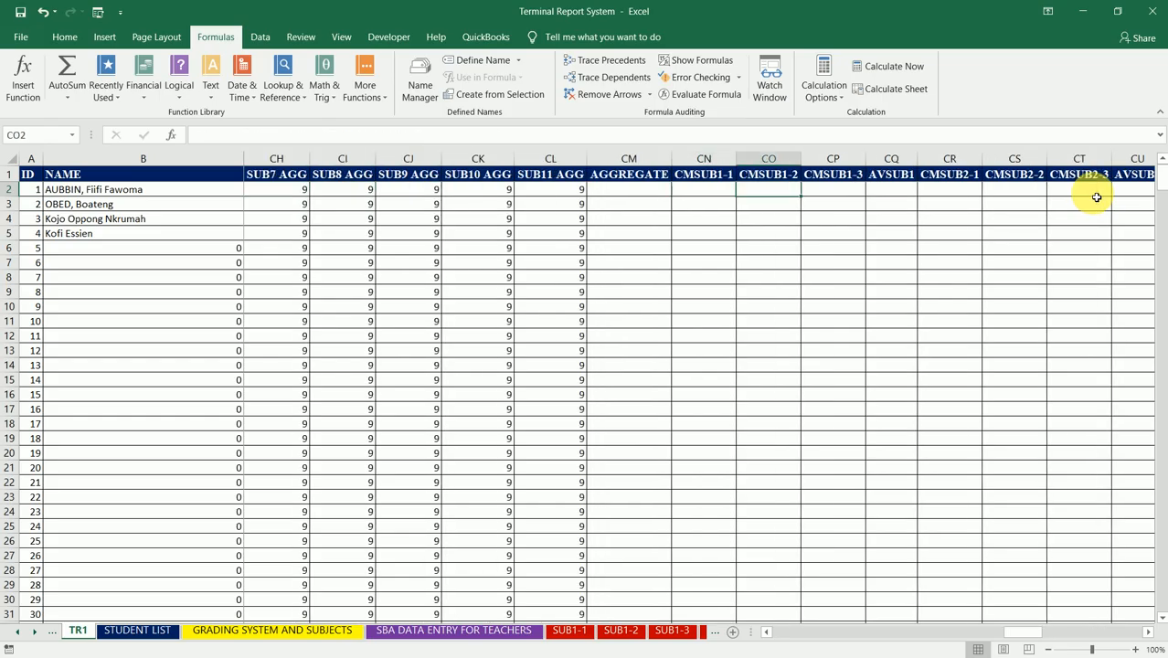
pyautogui.press('Right')
pyautogui.press('Right')
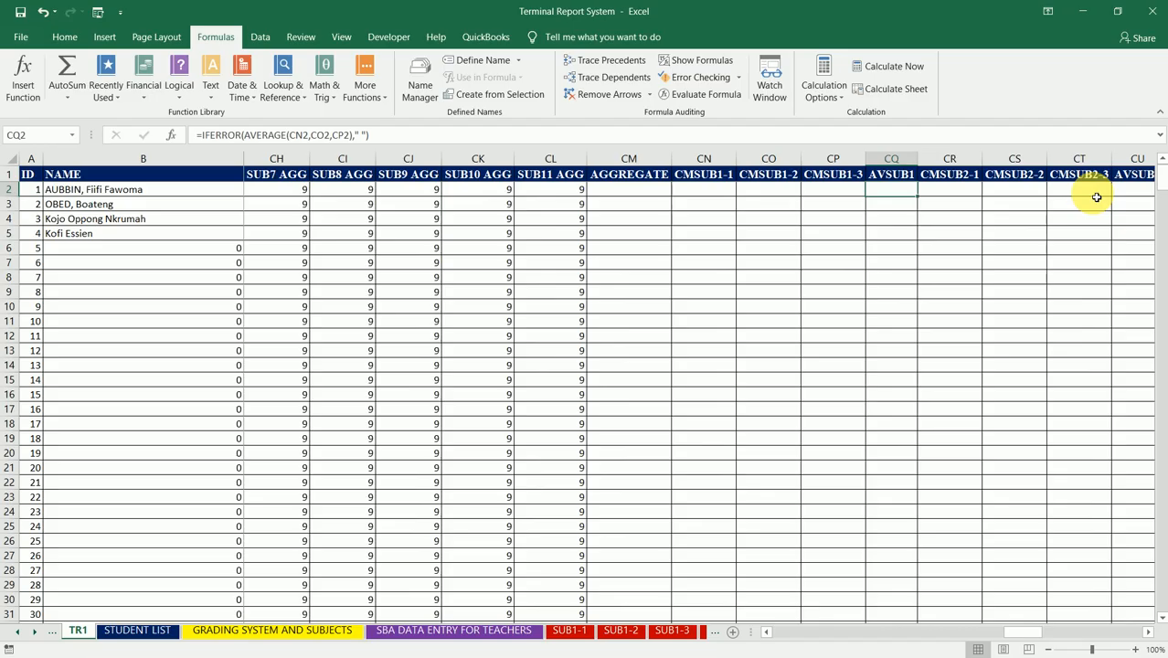
# Step: Insert CN2,CO2,CP2 before CR2 in the AVSUB2 formula in CU2, so its AVERAGE also covers the three CMSUB1 columns
pyautogui.press('Right')
pyautogui.press('Right')
pyautogui.press('Right')
pyautogui.press('Right')
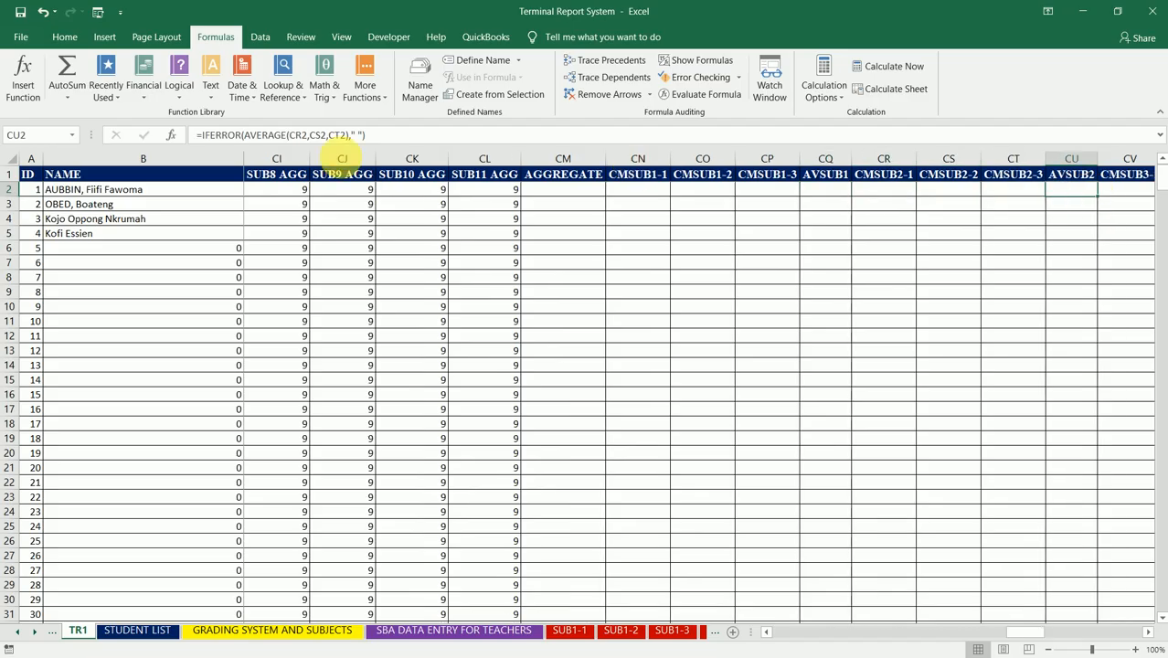
pyautogui.click(334, 135)
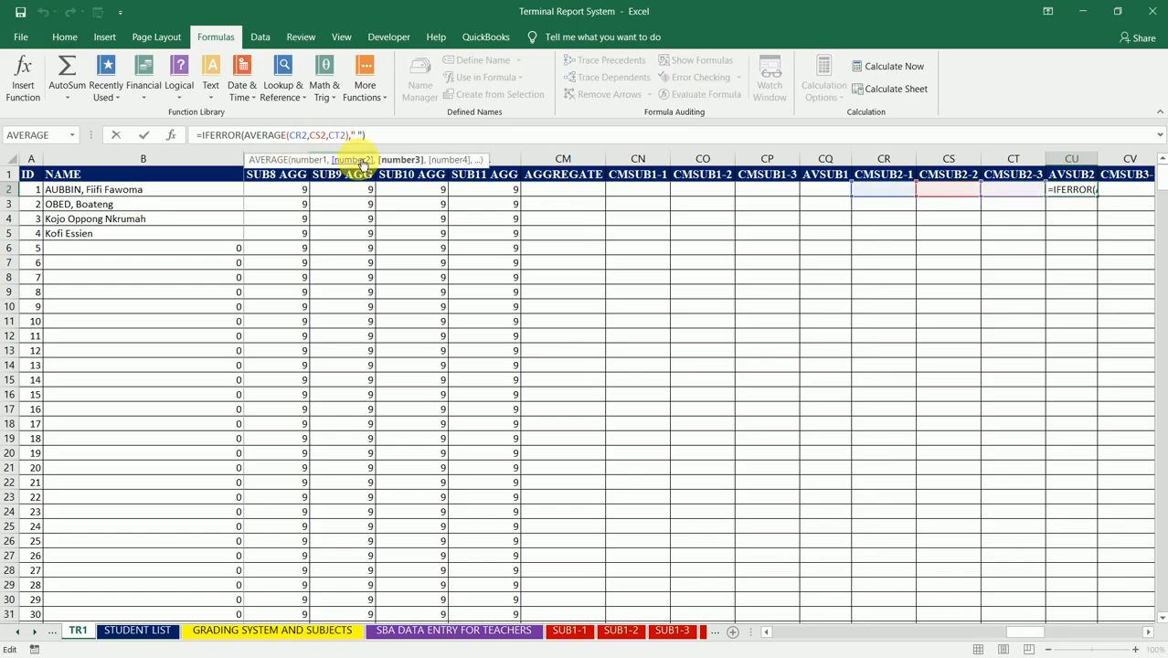
pyautogui.click(299, 135)
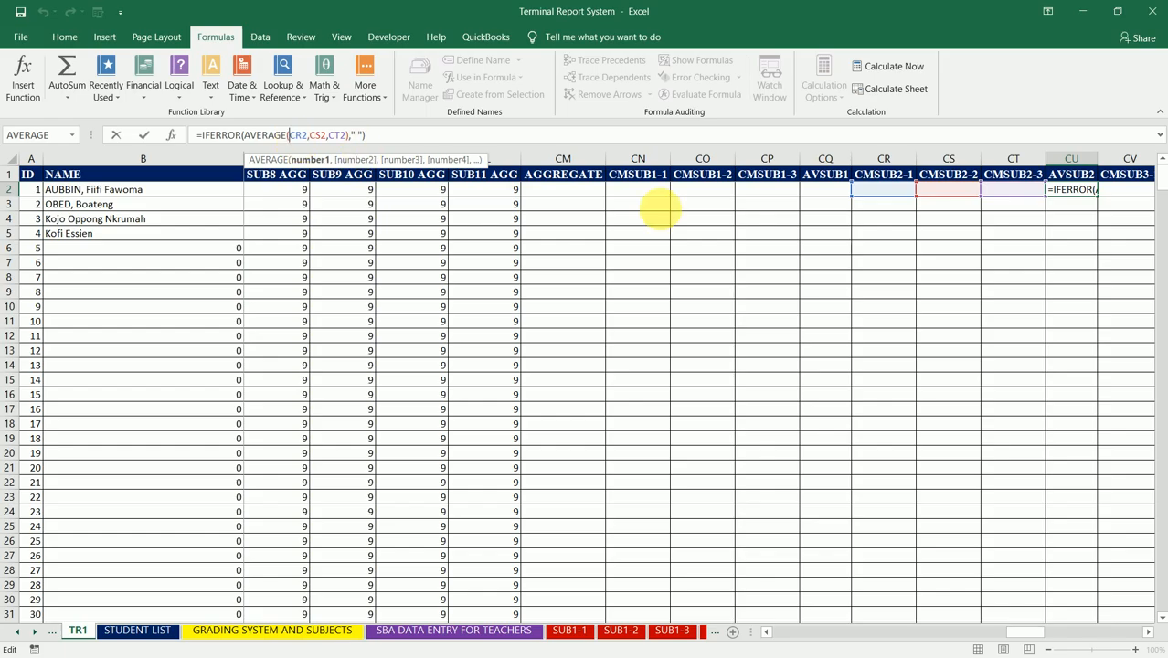
pyautogui.click(642, 196)
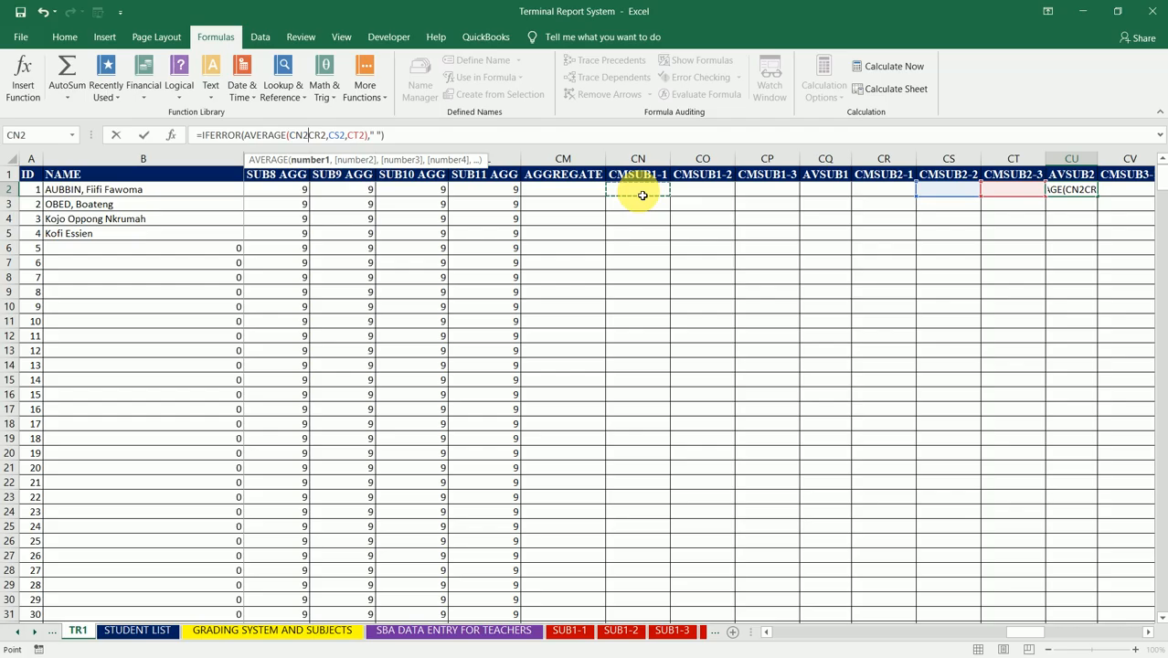
pyautogui.write(',')
pyautogui.click(707, 193)
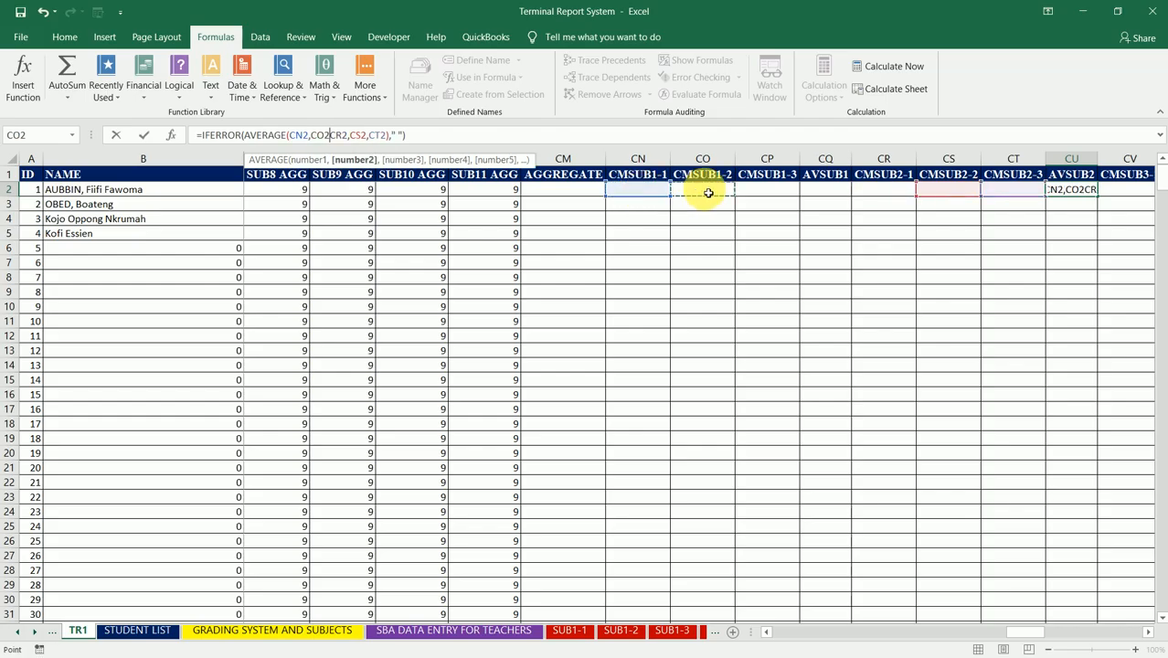
pyautogui.write(',')
pyautogui.click(766, 190)
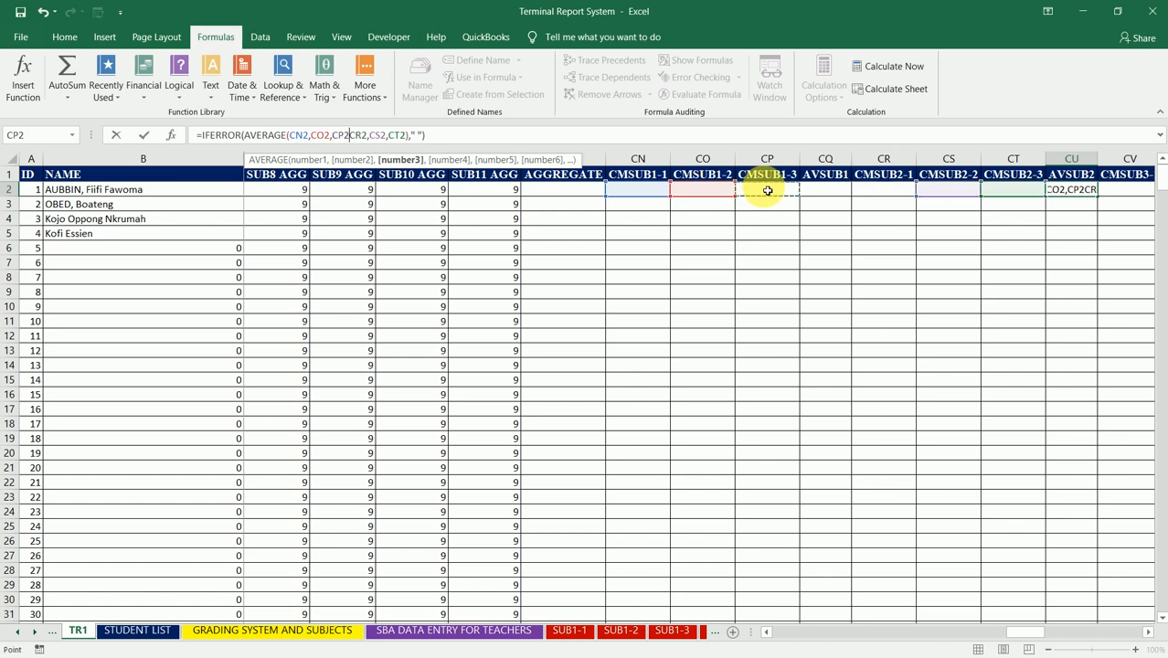
pyautogui.write(',')
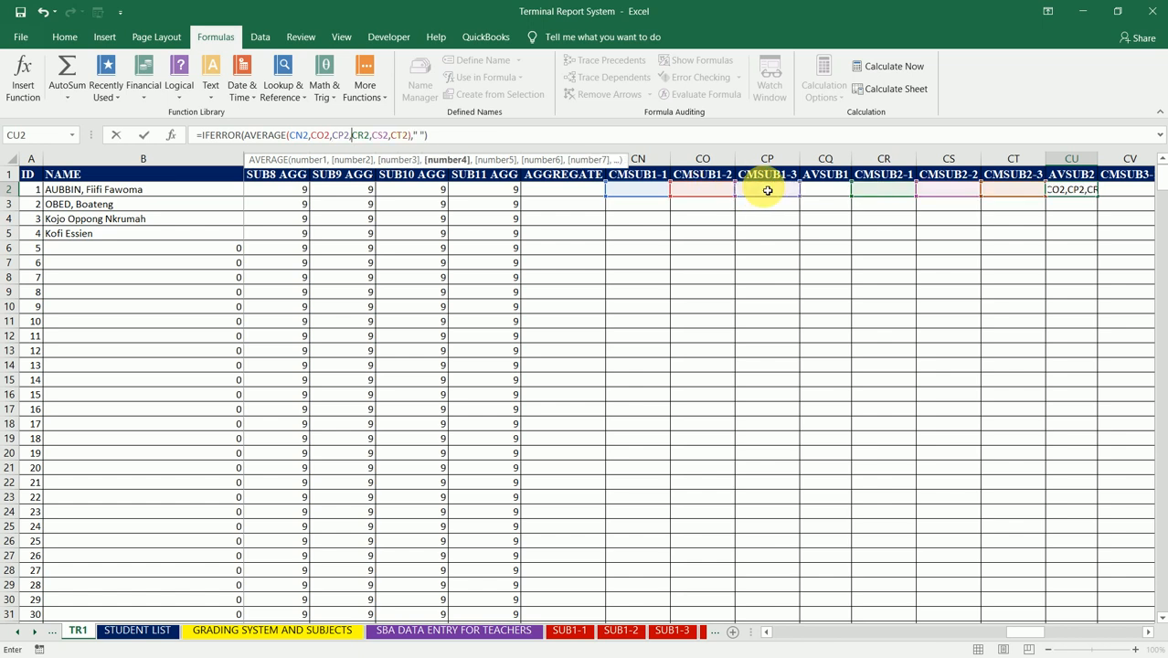
# Step: Commit the extended CU2 formula and fill it down the AVSUB2 column to the table's end
pyautogui.click(706, 143)
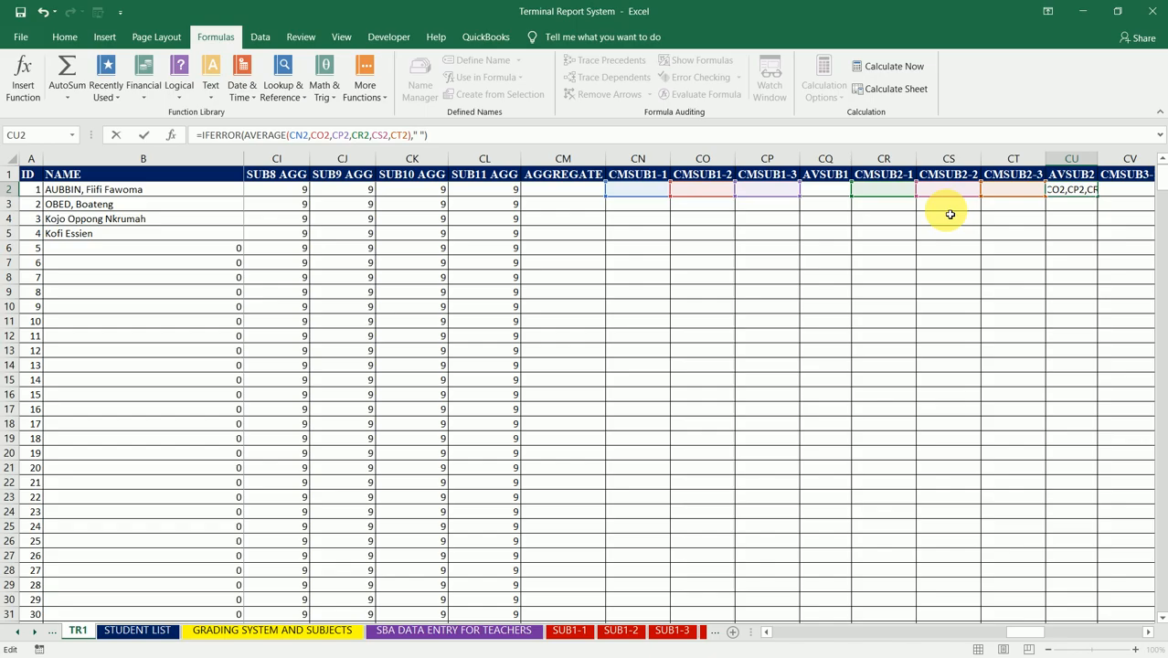
pyautogui.press('Return')
pyautogui.click(1072, 190)
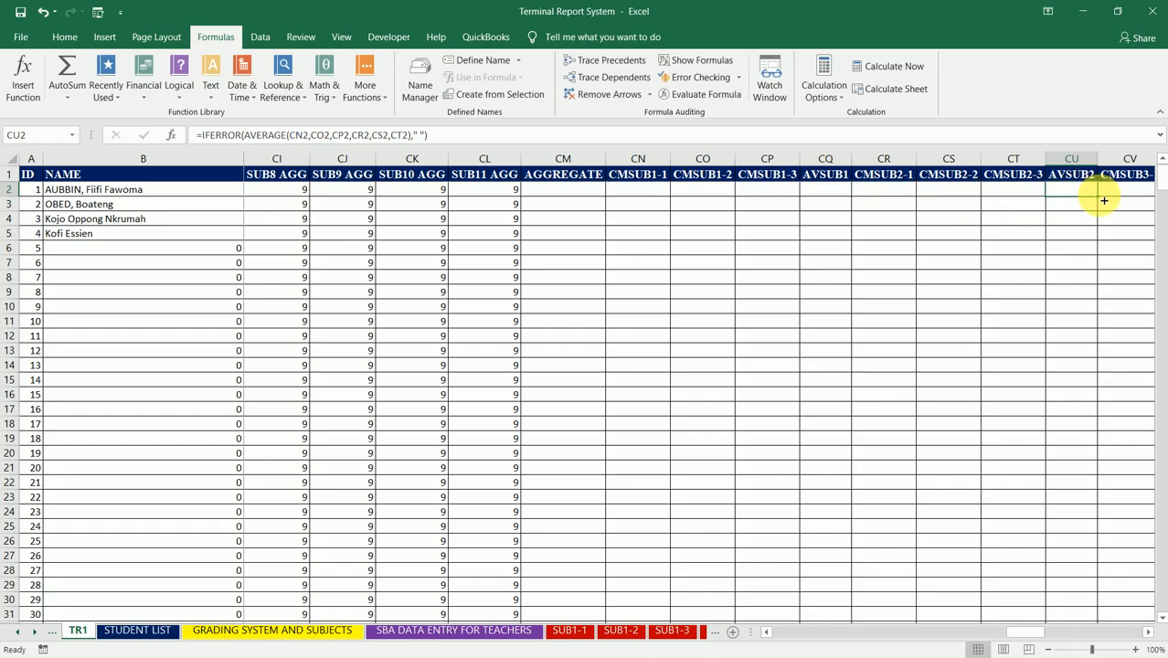
pyautogui.doubleClick(1103, 200)
pyautogui.press('Right')
pyautogui.press('Right')
pyautogui.press('Right')
pyautogui.press('Right')
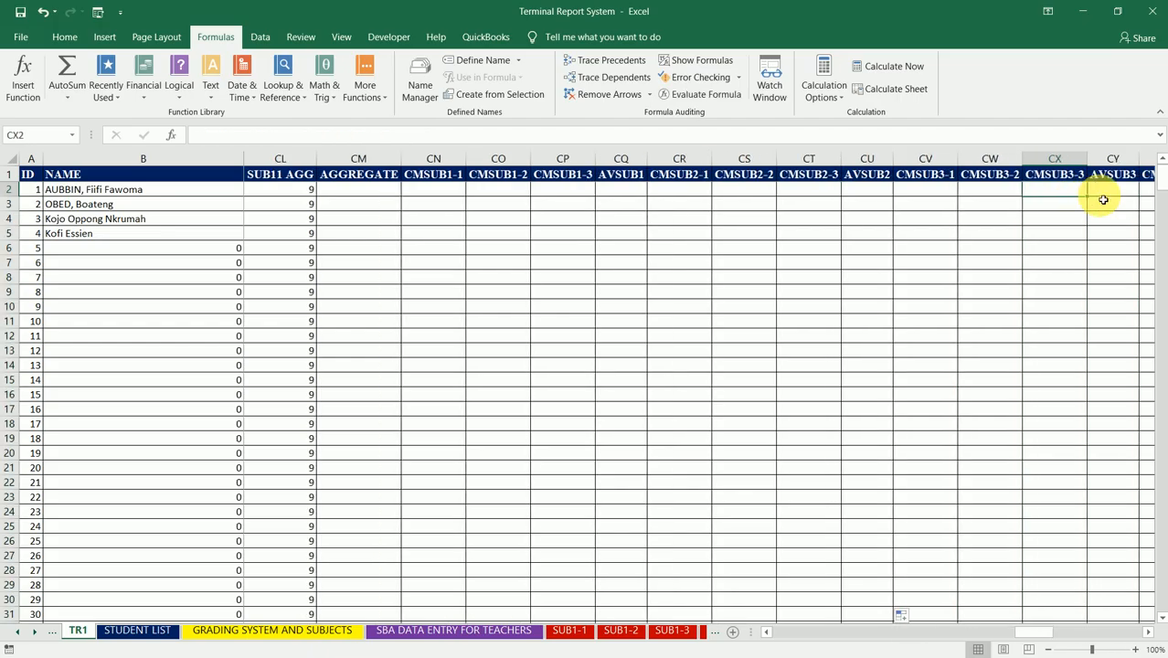
pyautogui.click(321, 135)
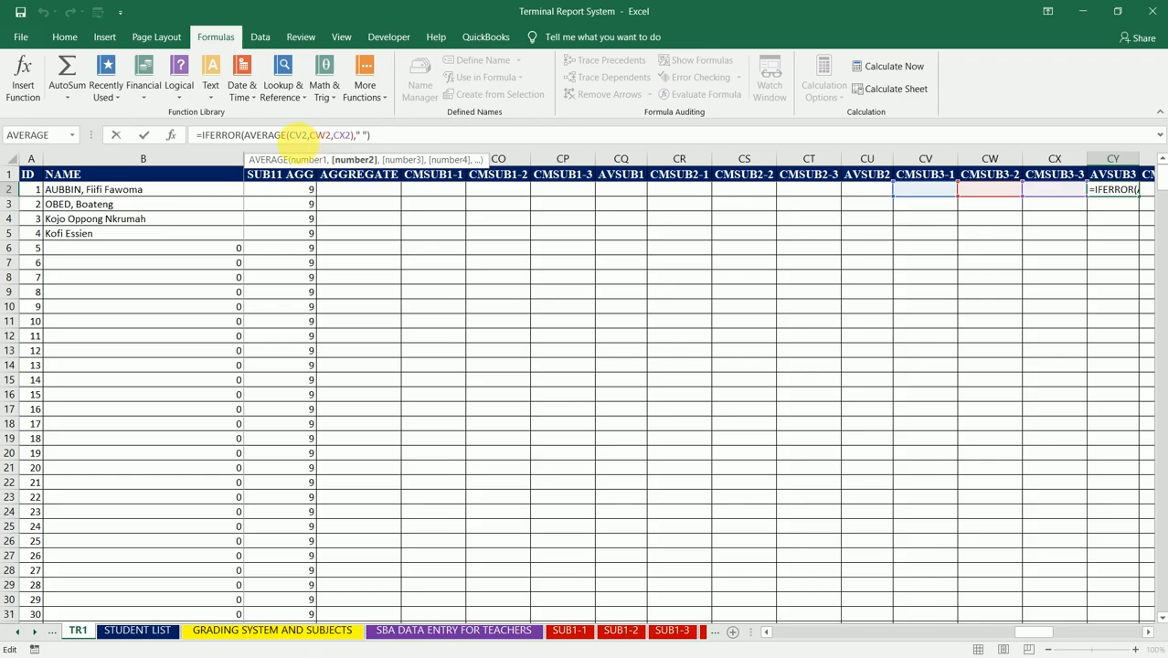
pyautogui.click(302, 135)
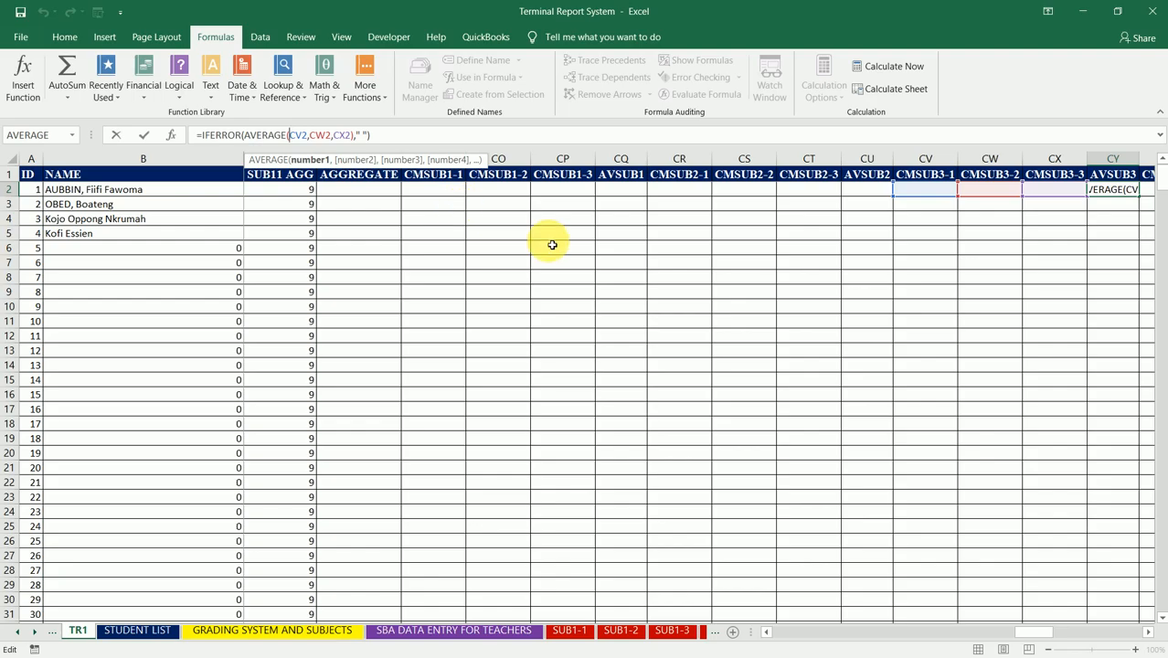
pyautogui.click(450, 197)
pyautogui.write(',C')
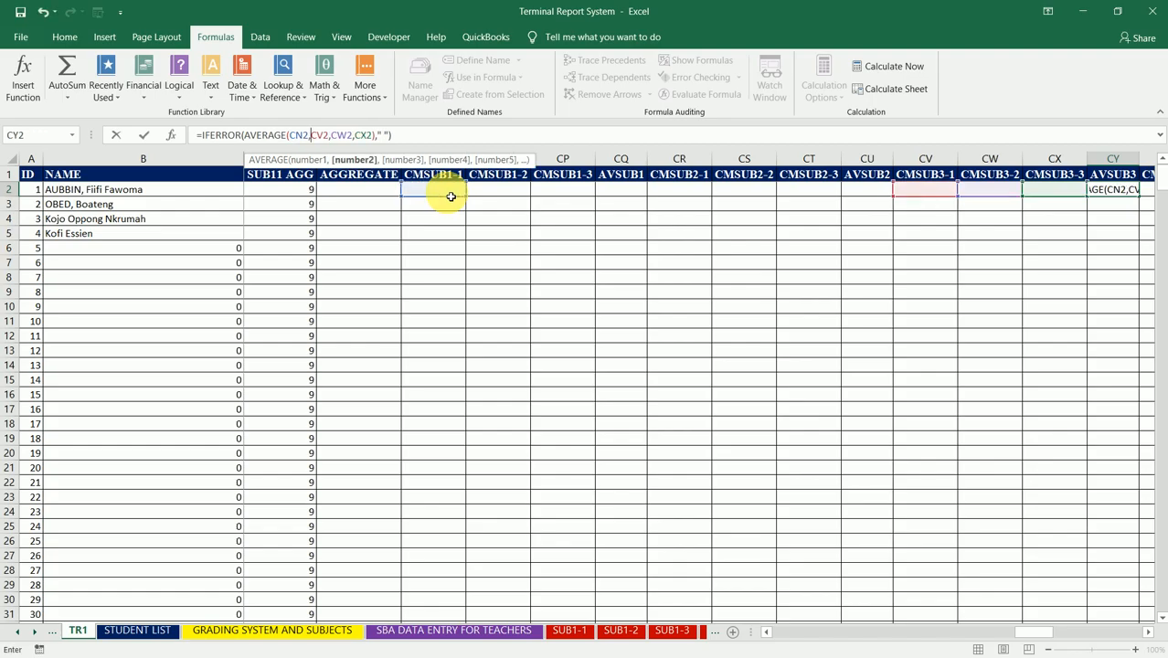
pyautogui.click(513, 196)
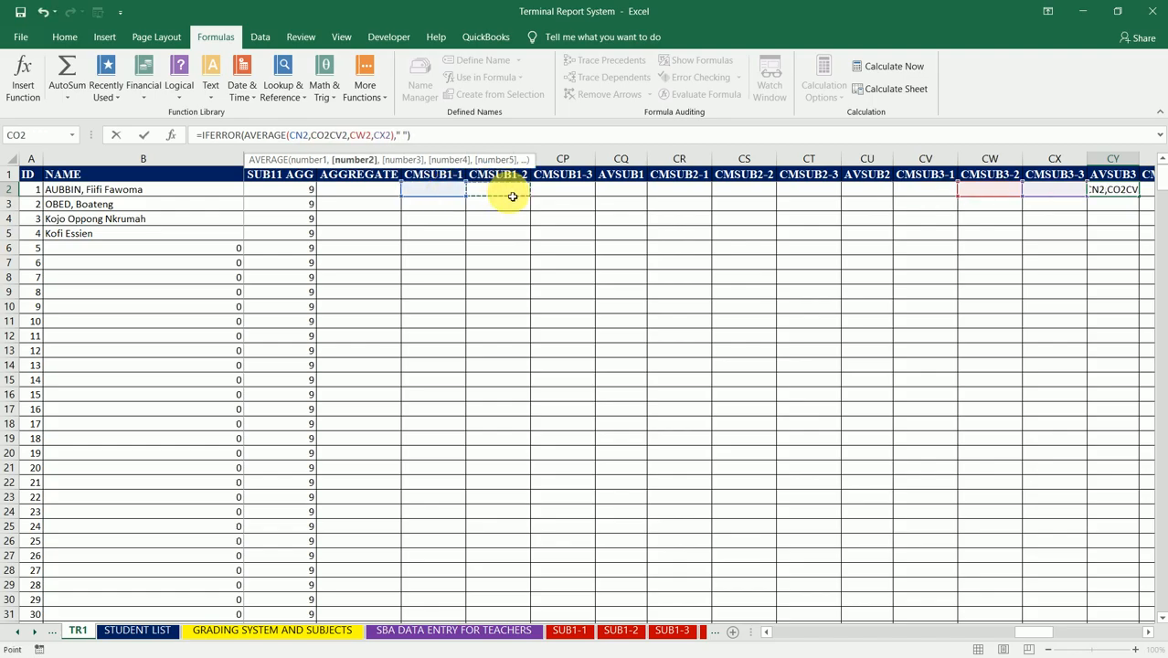
pyautogui.write(',')
pyautogui.click(568, 197)
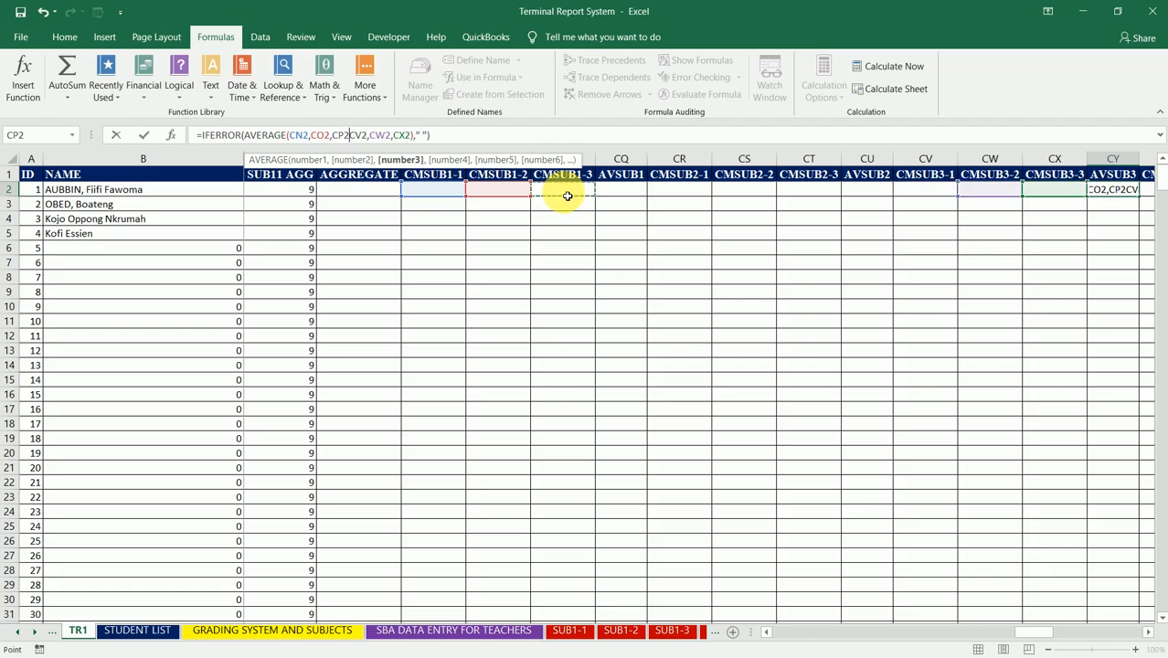
pyautogui.write(',')
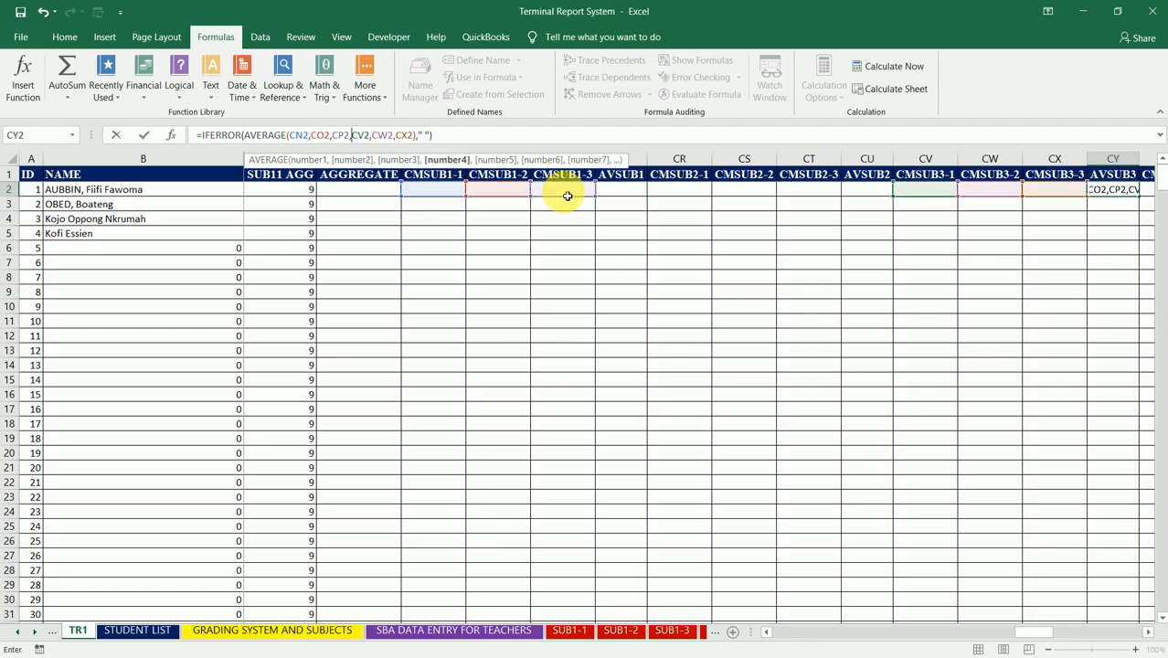
pyautogui.click(694, 196)
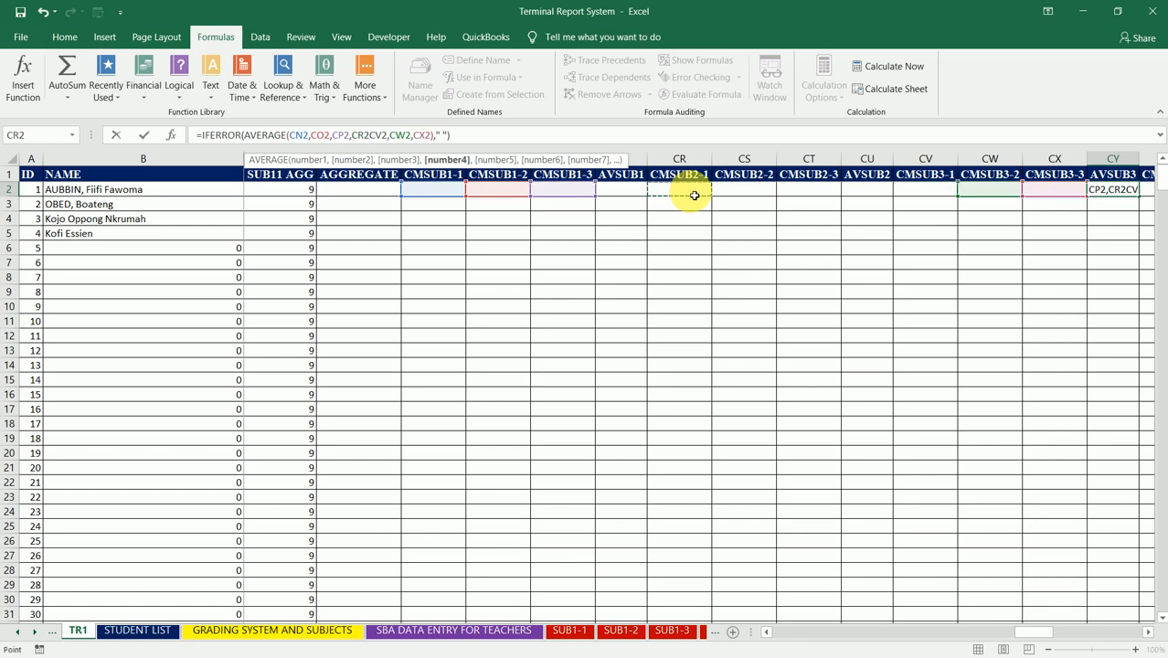
pyautogui.write(',')
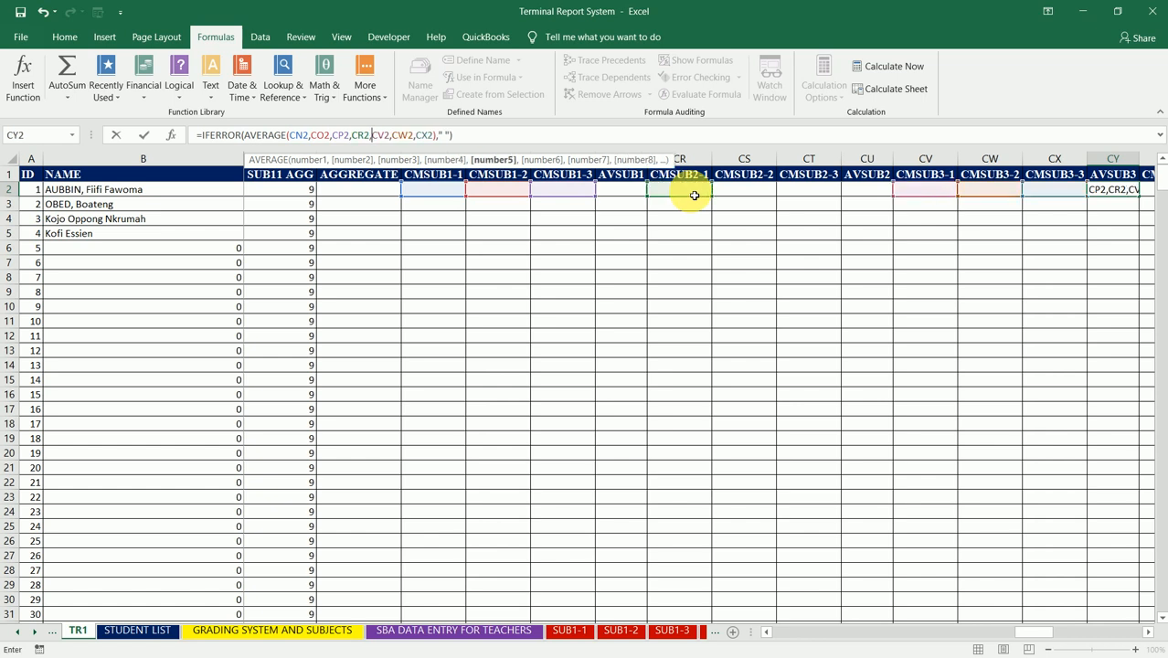
pyautogui.click(747, 195)
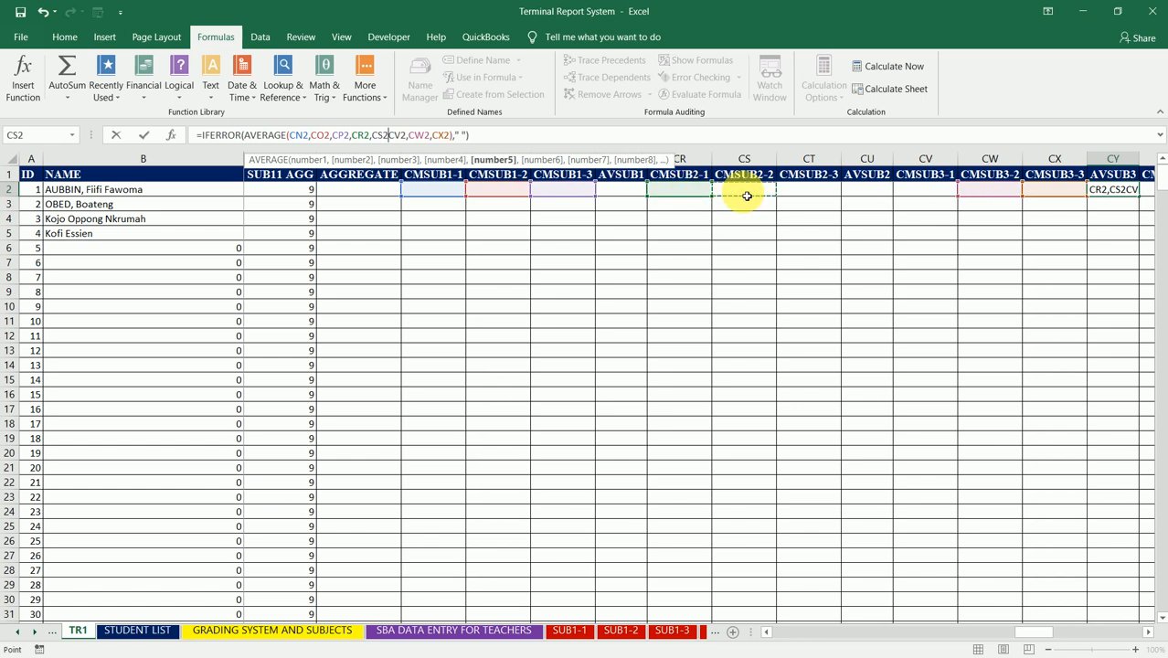
pyautogui.write(',')
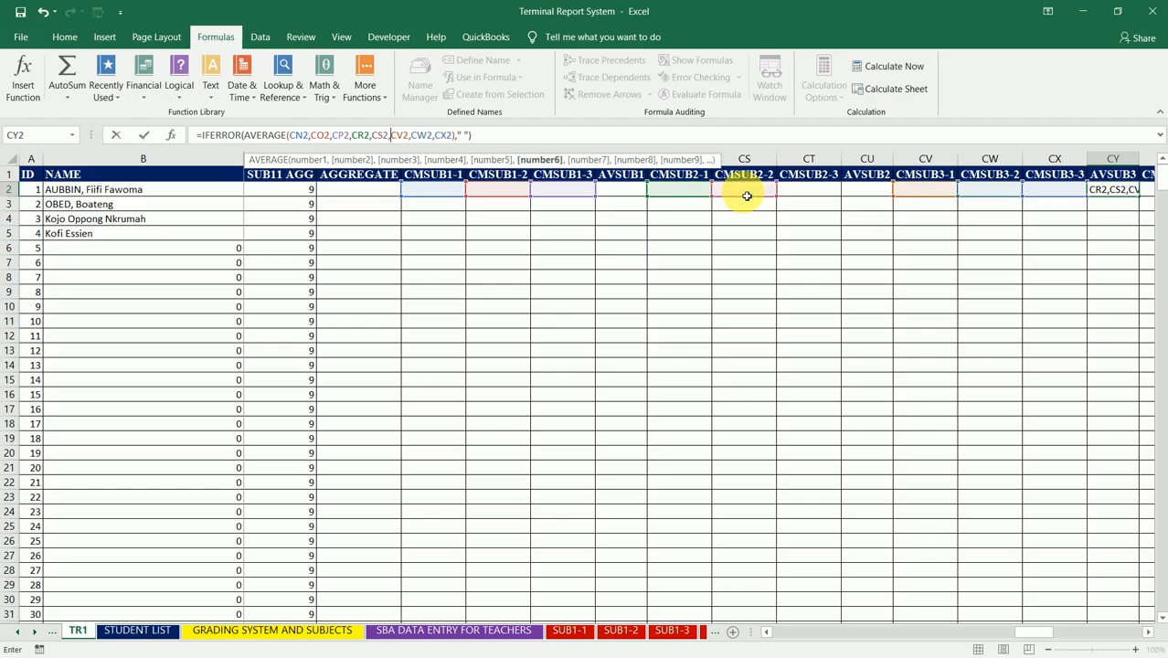
pyautogui.click(798, 192)
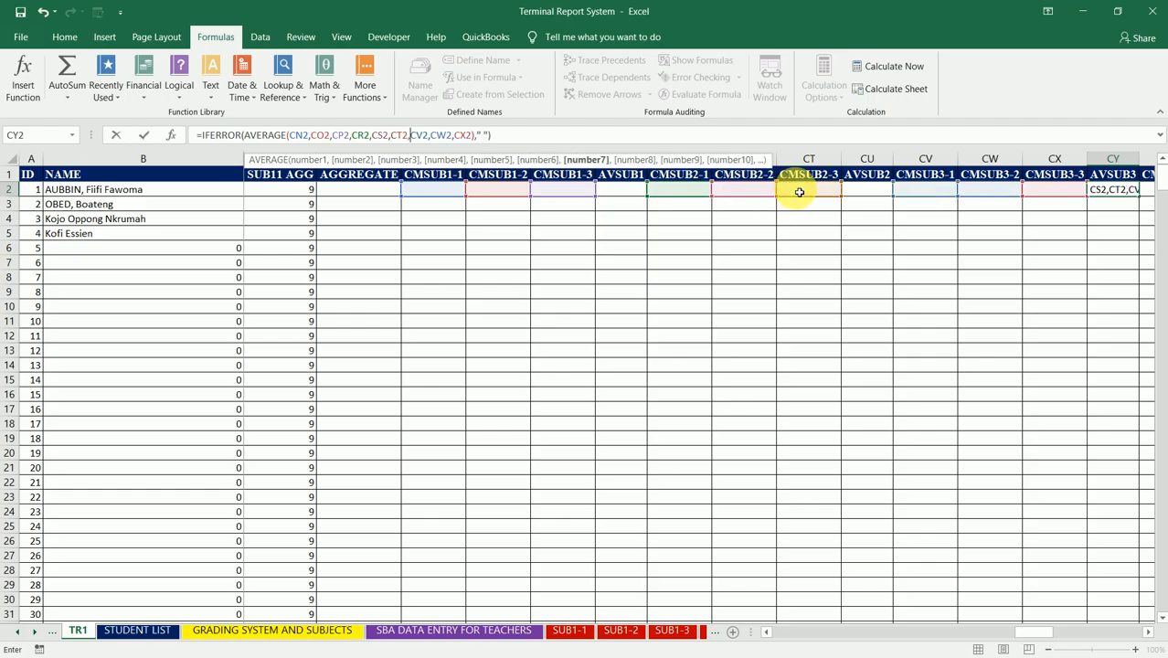
pyautogui.write(',')
pyautogui.click(676, 137)
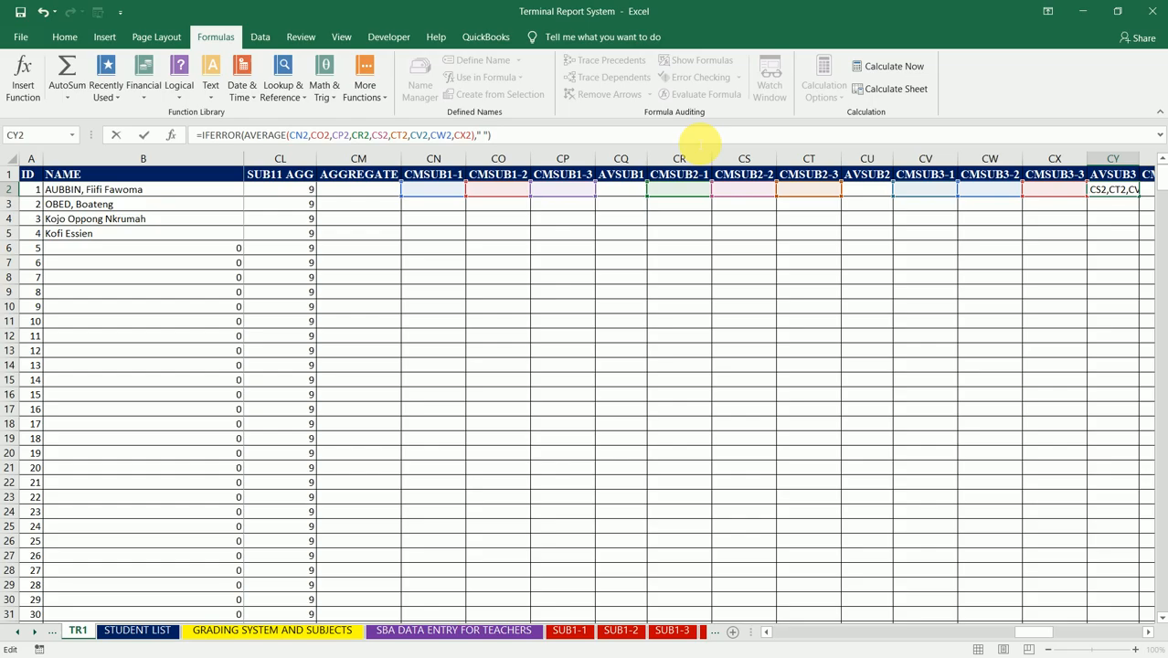
pyautogui.press('Escape')
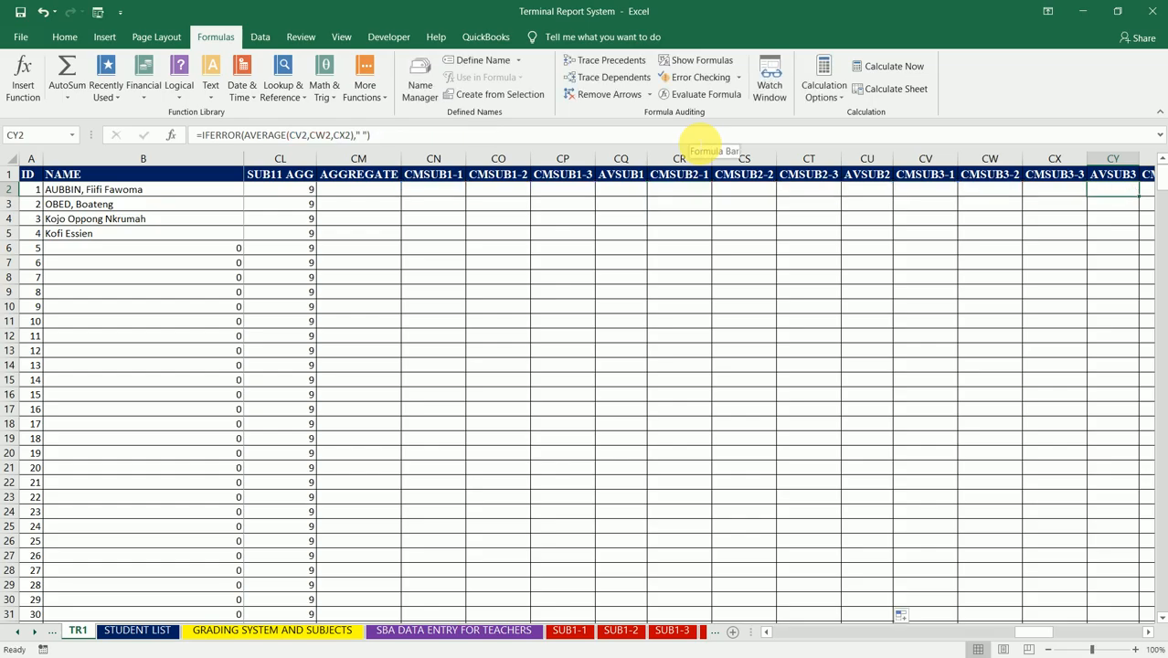
# Step: Undo the AVSUB2 fill and formula extension, and refill the EE2 formula down the AVSUB11 column to the table's end
pyautogui.press('Left')
pyautogui.press('Left')
pyautogui.press('Left')
pyautogui.press('Left')
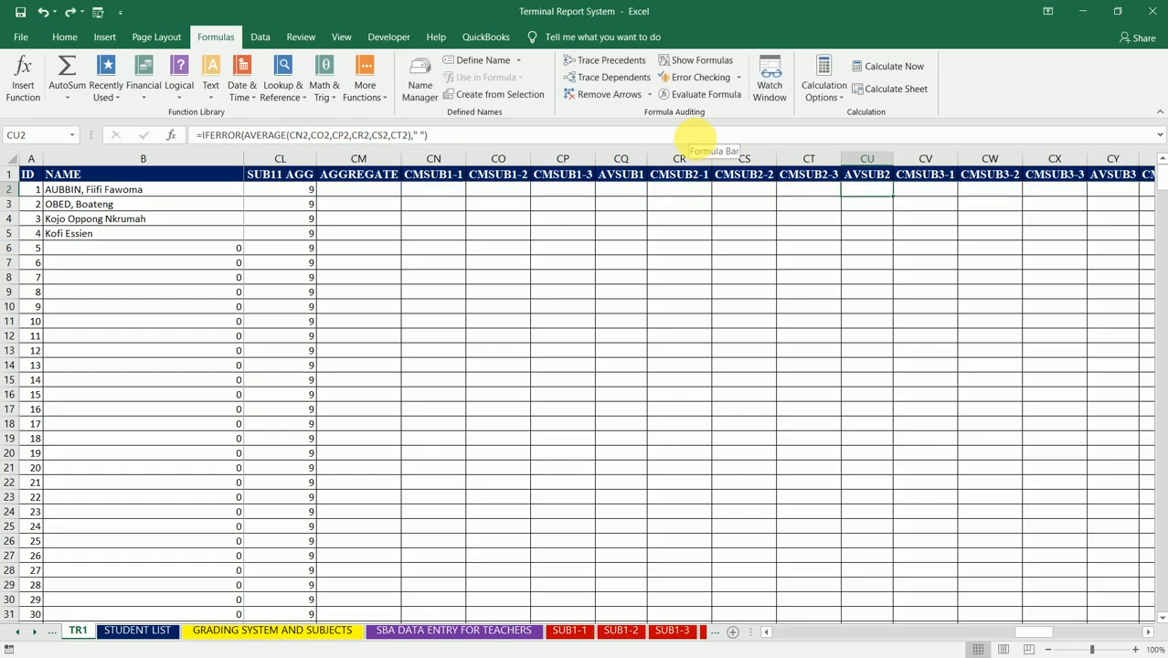
pyautogui.press('Right')
pyautogui.press('Right')
pyautogui.press('Right')
pyautogui.press('Right')
pyautogui.press('Right')
pyautogui.press('Right')
pyautogui.press('Right')
pyautogui.press('Right')
pyautogui.press('Right')
pyautogui.press('Right')
pyautogui.press('Right')
pyautogui.press('Right')
pyautogui.press('Right')
pyautogui.press('Right')
pyautogui.press('Right')
pyautogui.press('Right')
pyautogui.press('Right')
pyautogui.press('Right')
pyautogui.press('Right')
pyautogui.press('Right')
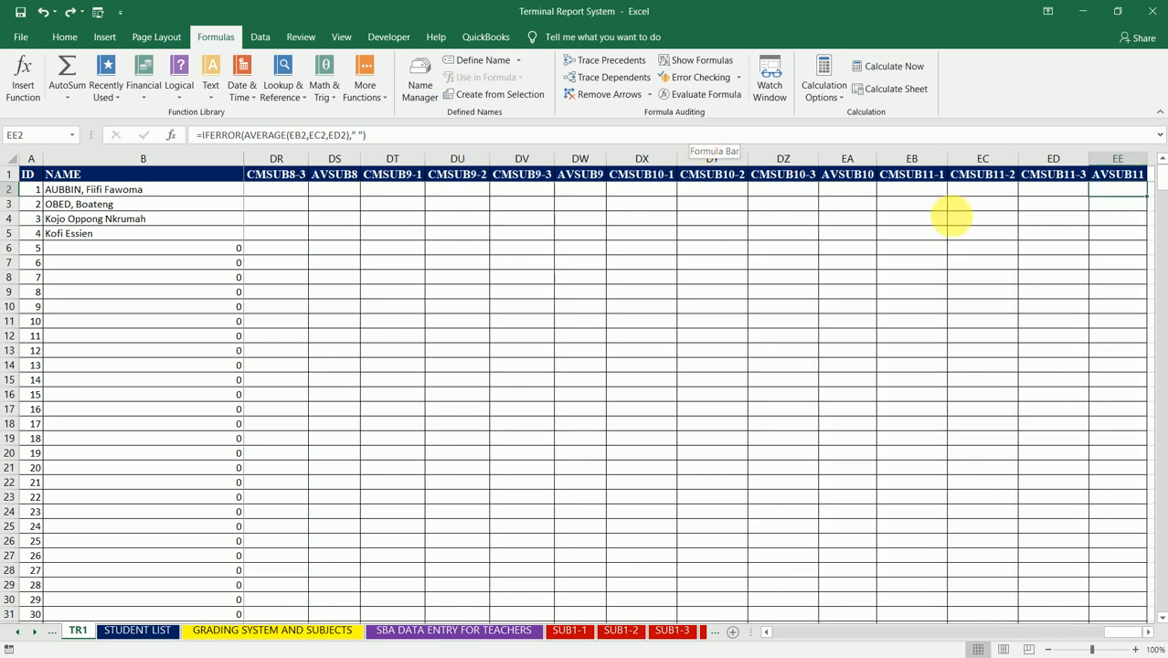
pyautogui.doubleClick(1152, 201)
pyautogui.click(1115, 189)
# Step: Examine the row 2 cells from CMSUB11-3 back to the CMSUB1 columns, including the AVSUB10 formula in EA2
pyautogui.press('Left')
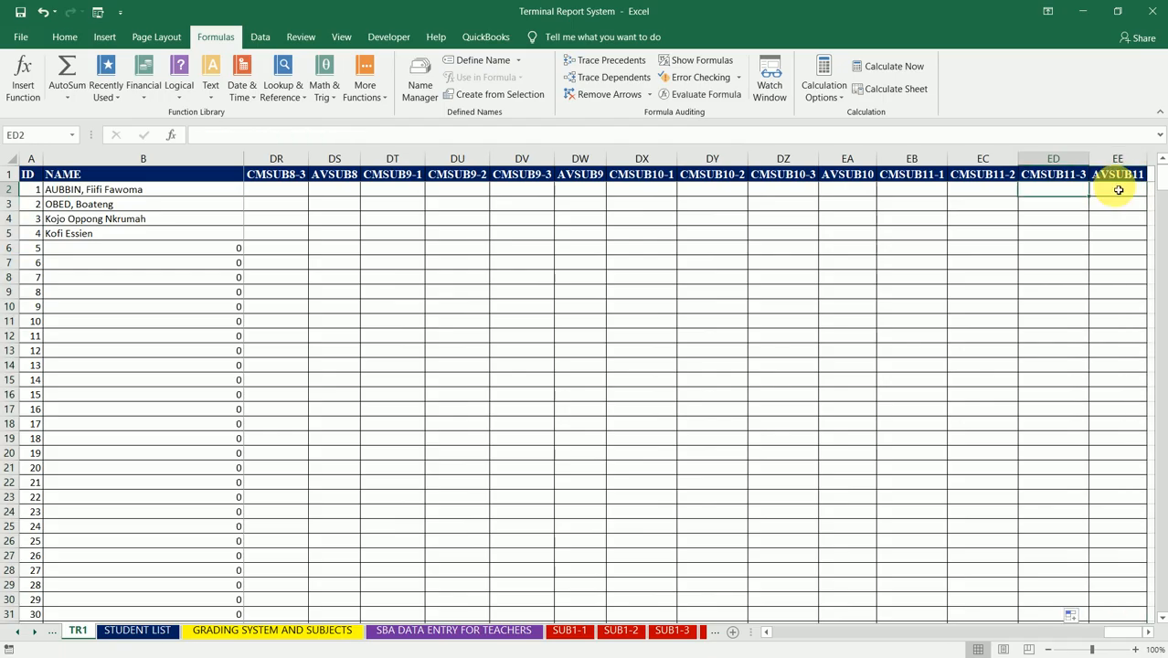
pyautogui.press('Left')
pyautogui.press('Left')
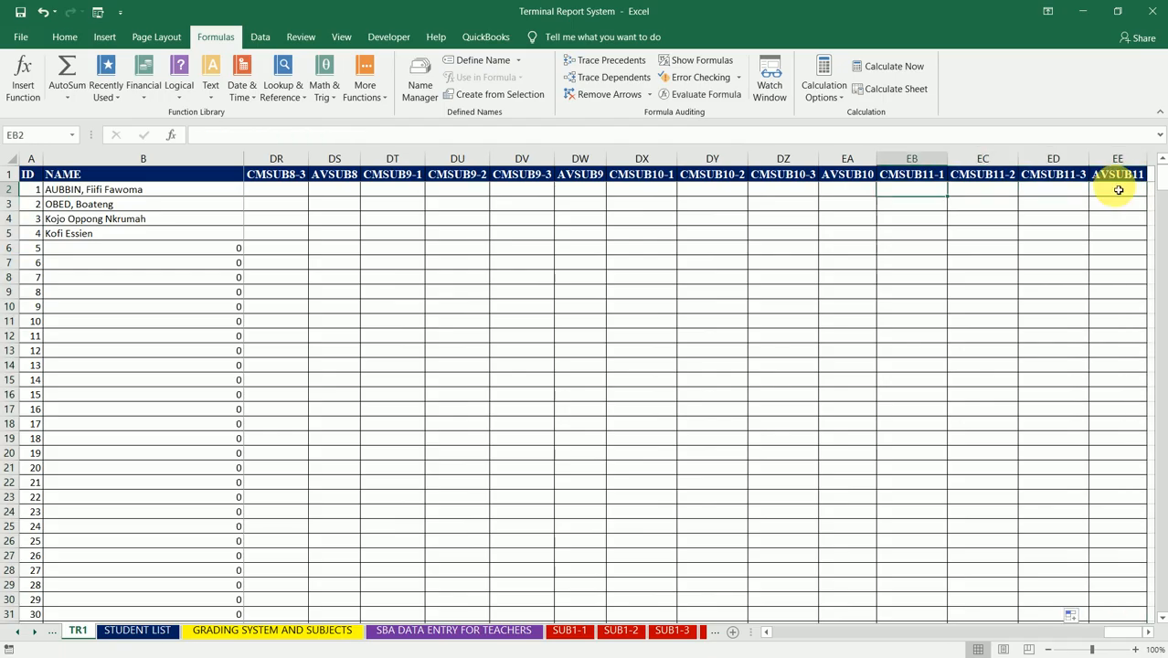
pyautogui.press('Right')
pyautogui.press('Right')
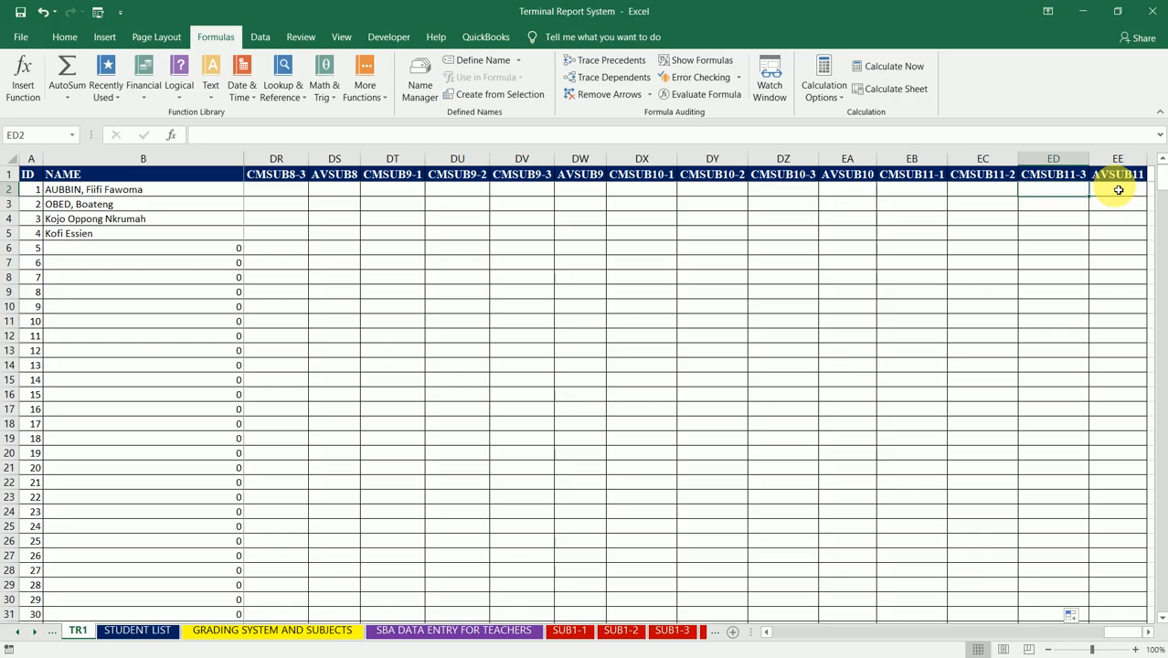
pyautogui.press('Left')
pyautogui.press('Left')
pyautogui.press('Left')
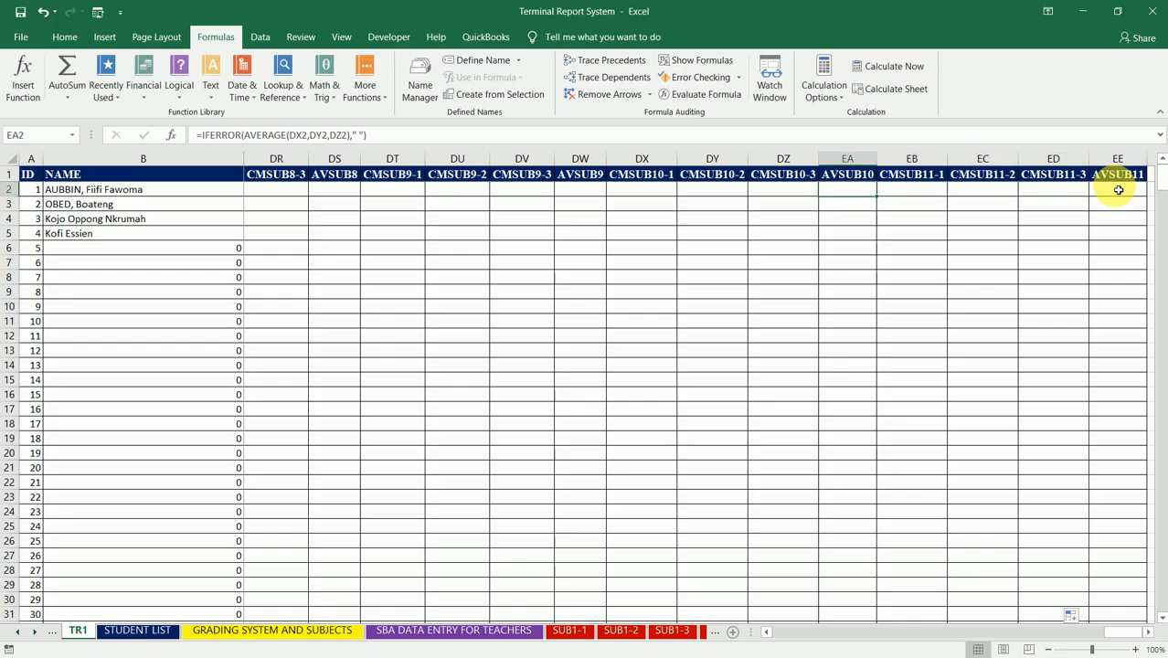
pyautogui.press('Left')
pyautogui.press('Right')
pyautogui.press('Right')
pyautogui.press('Left')
pyautogui.press('Left')
pyautogui.press('Left')
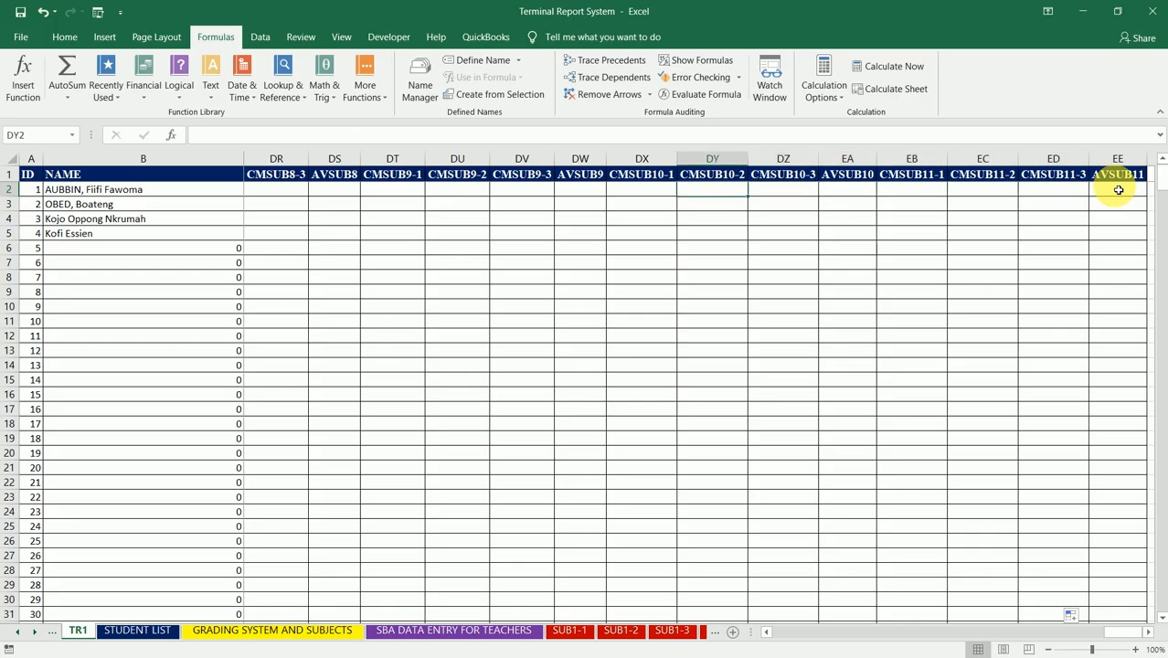
pyautogui.press('Left')
pyautogui.press('Left')
pyautogui.press('Left')
pyautogui.press('Left')
pyautogui.press('Left')
pyautogui.press('Left')
pyautogui.press('Left')
pyautogui.press('Left')
pyautogui.press('Left')
pyautogui.press('Left')
pyautogui.press('Left')
pyautogui.press('Left')
pyautogui.press('Left')
pyautogui.press('Left')
pyautogui.press('Left')
pyautogui.press('Left')
pyautogui.press('Left')
pyautogui.press('Left')
pyautogui.press('Left')
pyautogui.press('Left')
pyautogui.press('Left')
pyautogui.press('Left')
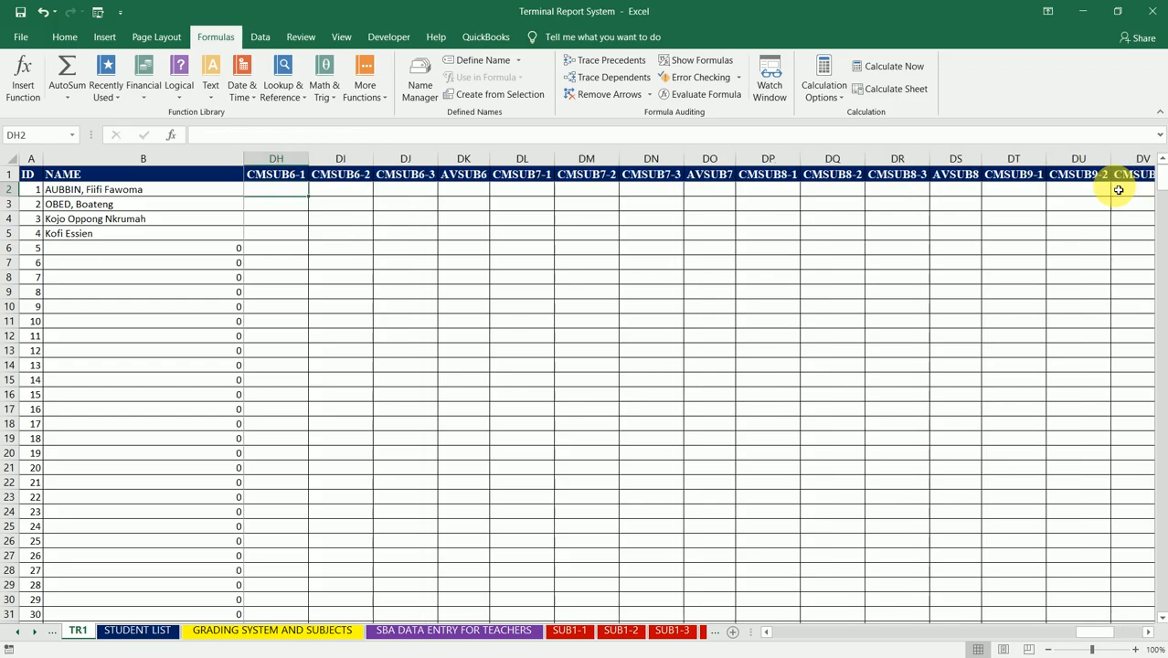
pyautogui.press('Left')
pyautogui.press('Left')
pyautogui.press('Left')
pyautogui.press('Left')
pyautogui.press('Left')
pyautogui.press('Left')
pyautogui.press('Left')
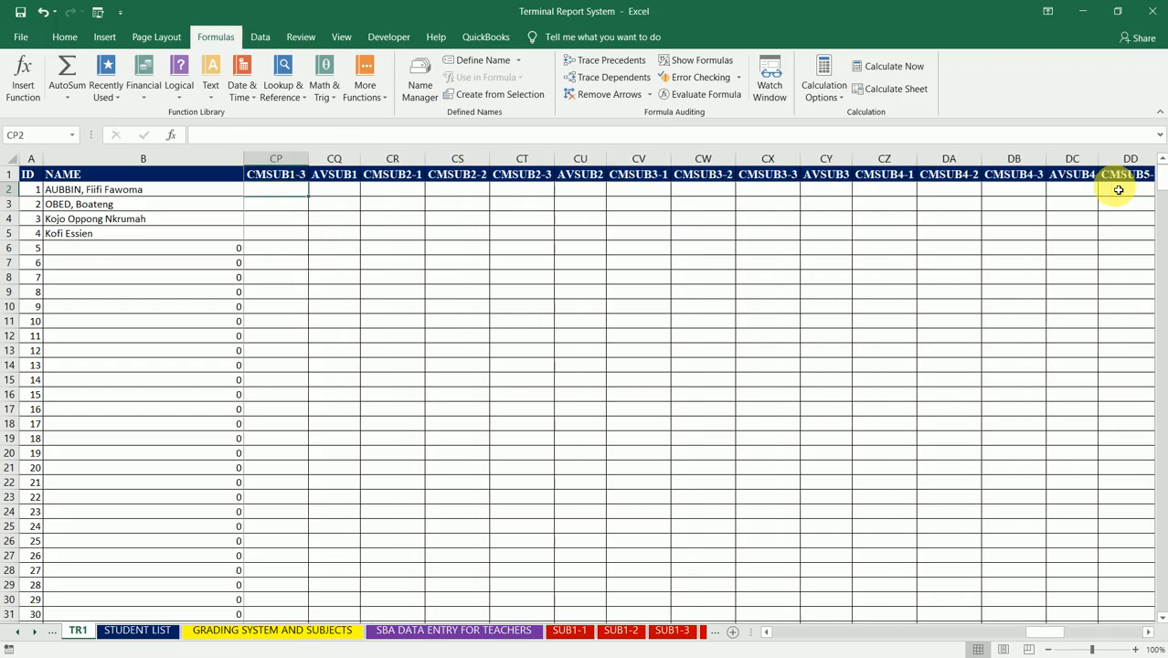
# Step: Read through the row 1 headers from CMSUB1-1 in CN1 to CMSUB2-1 in CR1
pyautogui.press('Right')
pyautogui.press('Right')
pyautogui.press('Right')
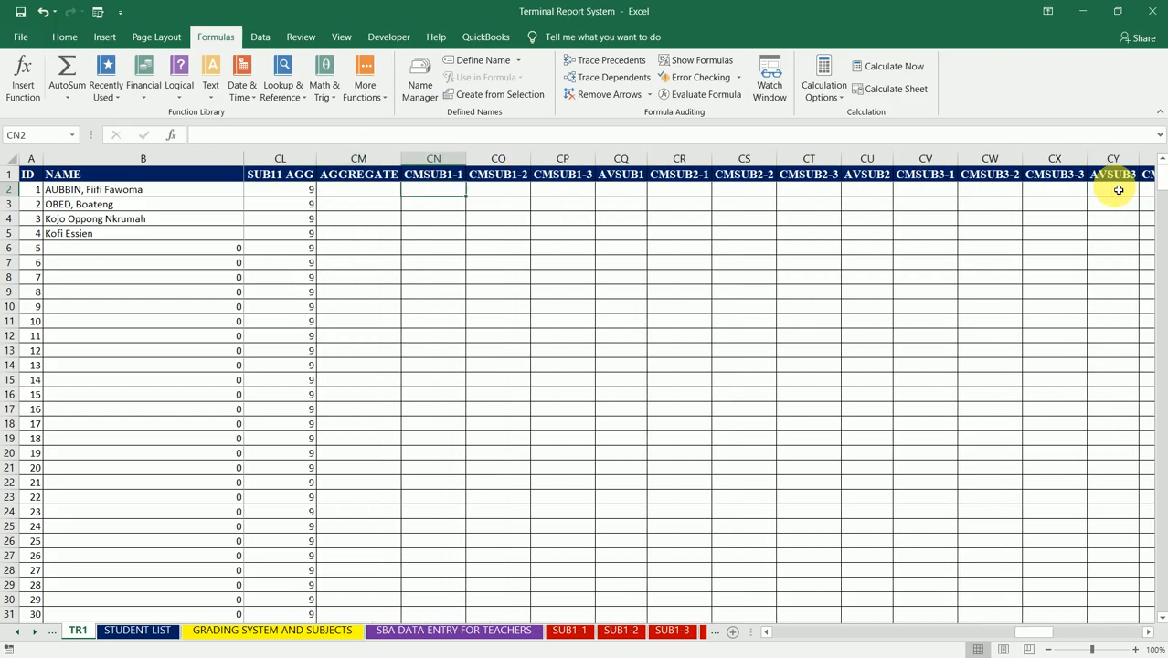
pyautogui.press('Left')
pyautogui.press('Up')
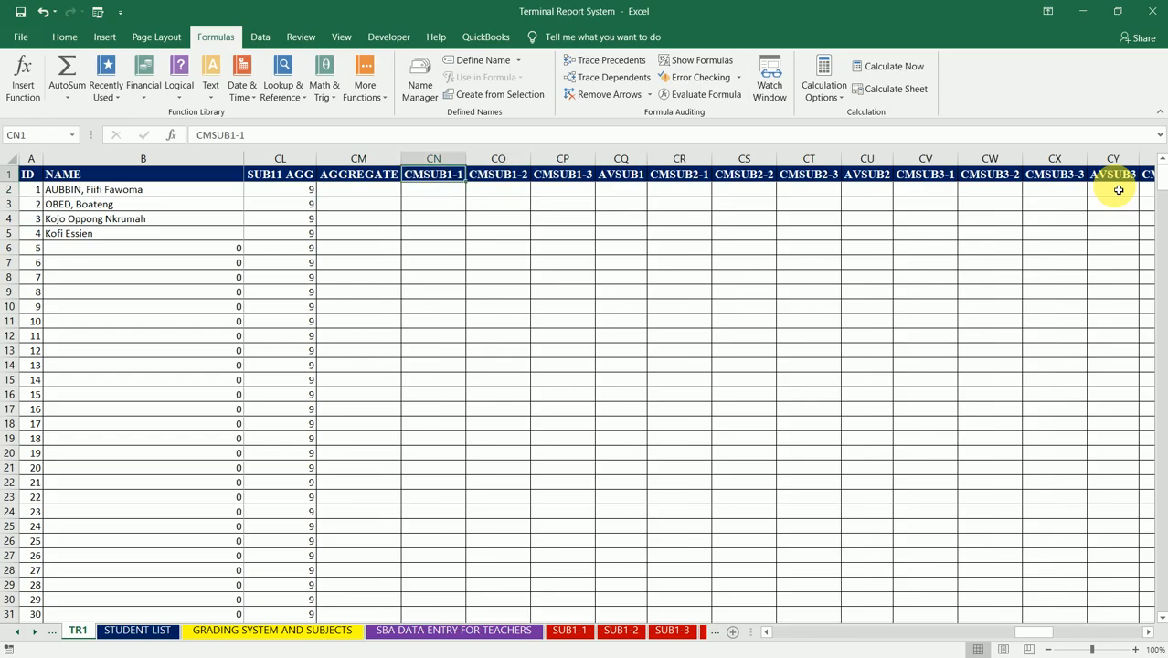
pyautogui.press('Right')
pyautogui.press('Right')
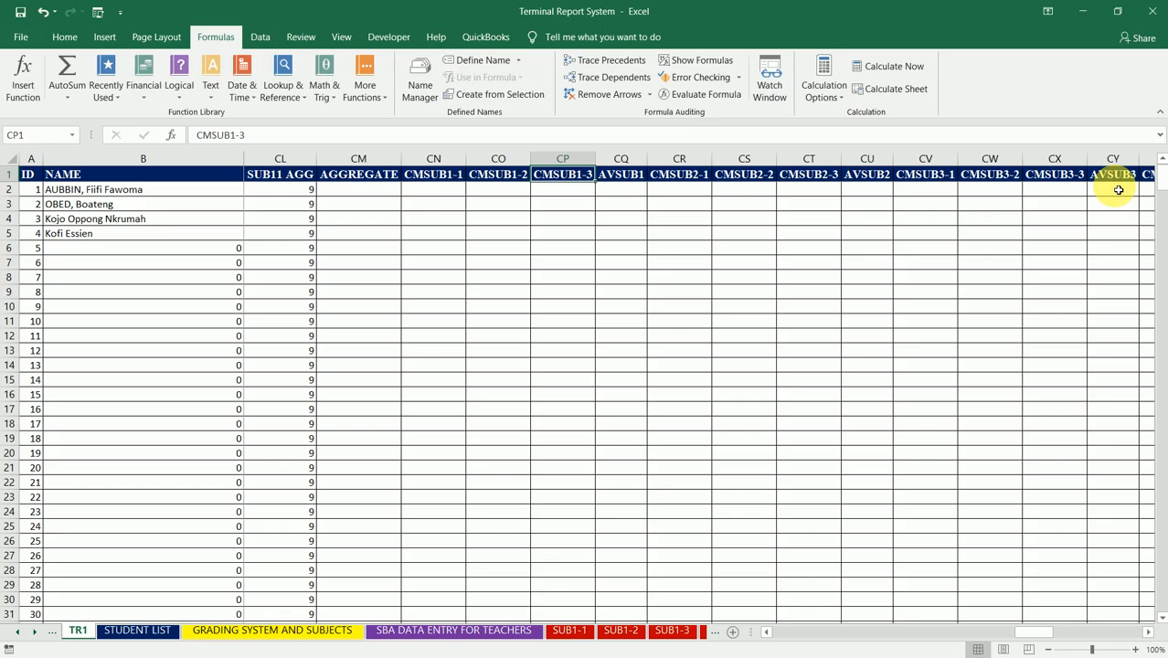
pyautogui.press('Right')
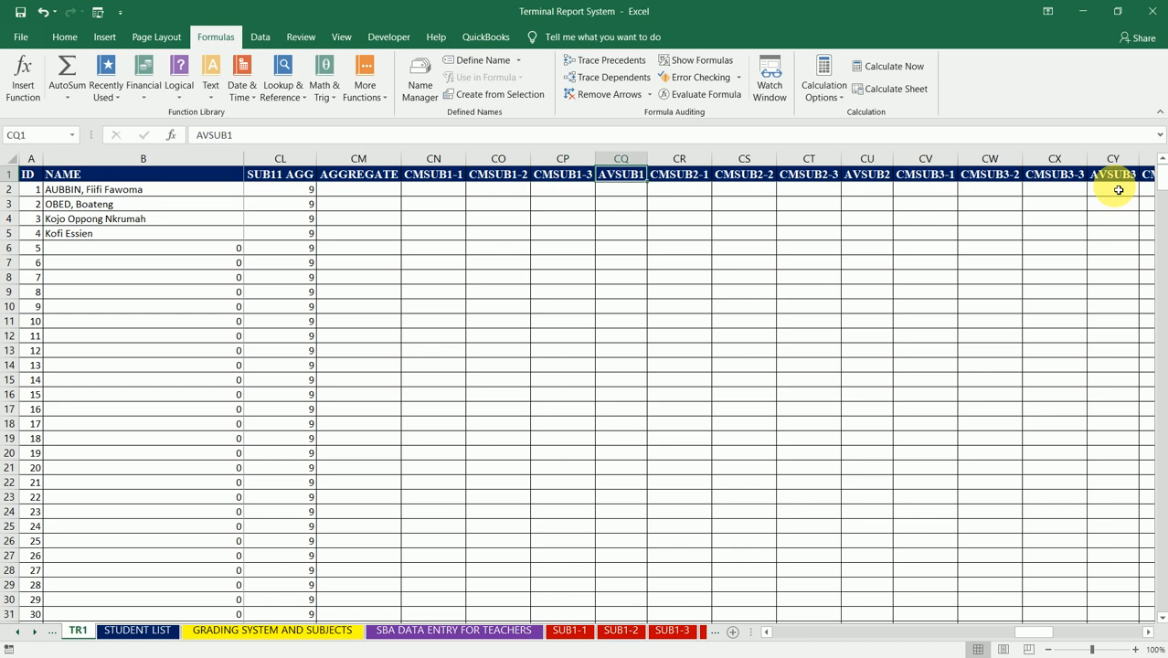
pyautogui.press('Right')
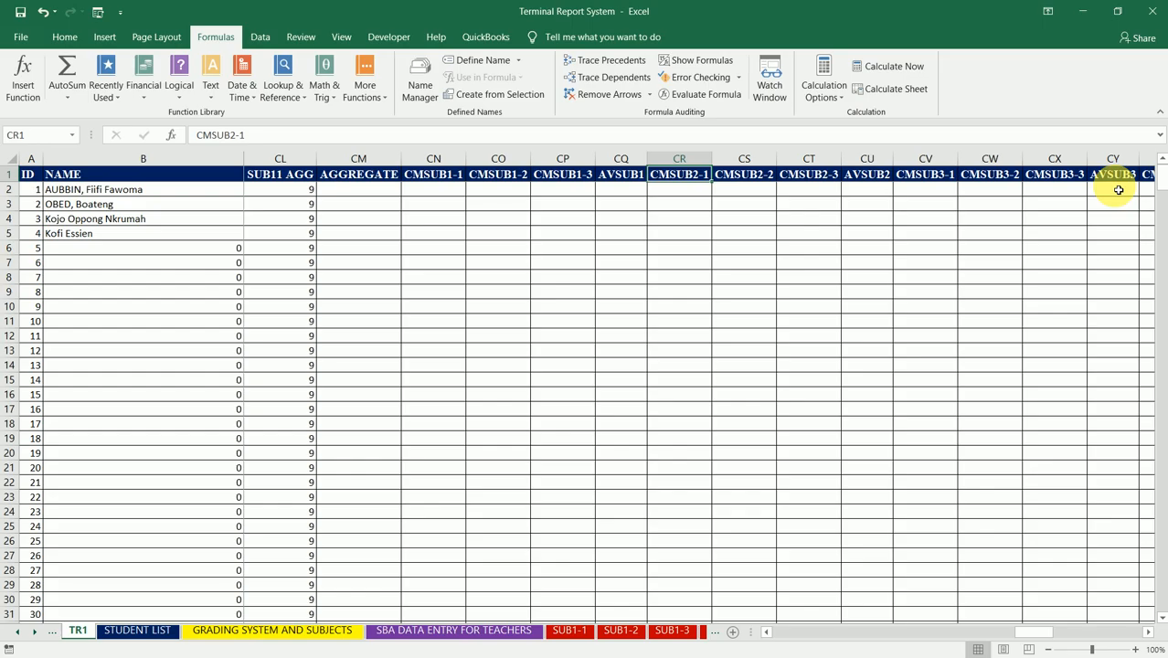
# Step: Rename the CR1 header as CMSUB1-4 and fill the series across to CMSUB1-6 in CT1
pyautogui.write('CMSUB')
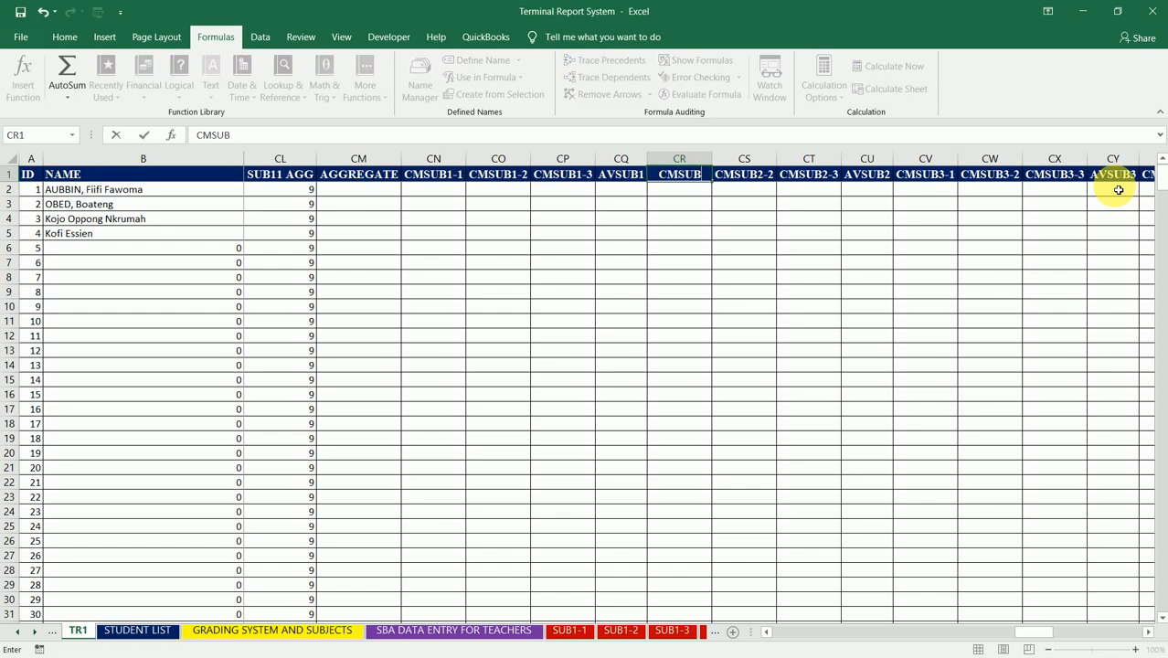
pyautogui.write('1-4')
pyautogui.press('Tab')
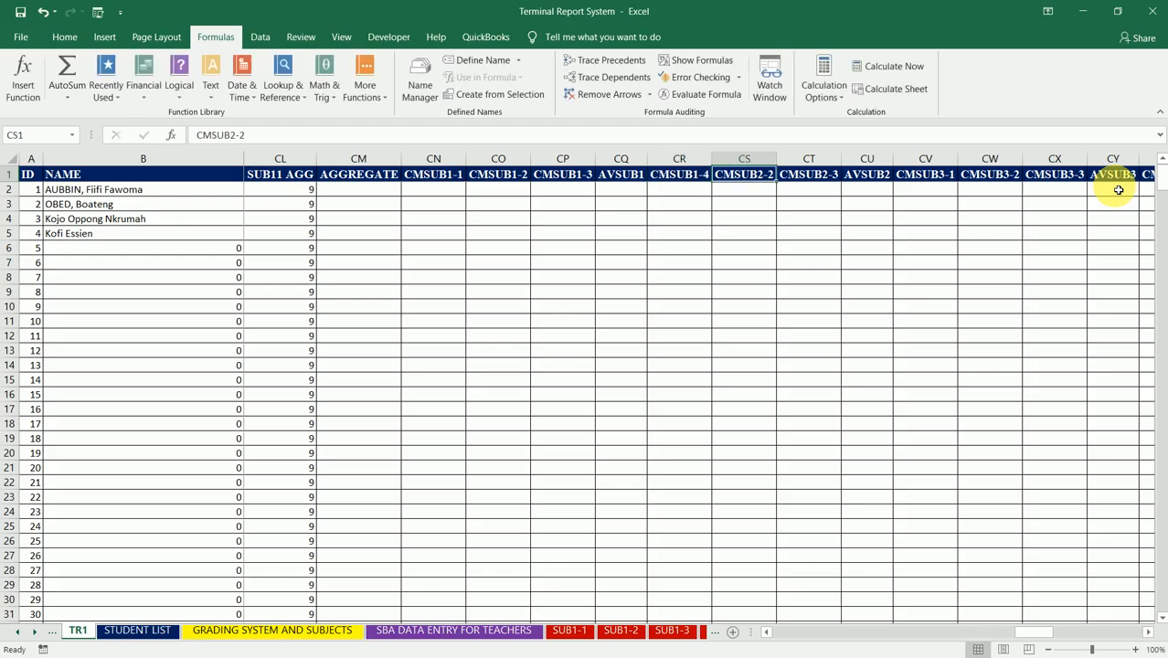
pyautogui.click(685, 176)
pyautogui.moveTo(711, 182); pyautogui.dragTo(829, 181)
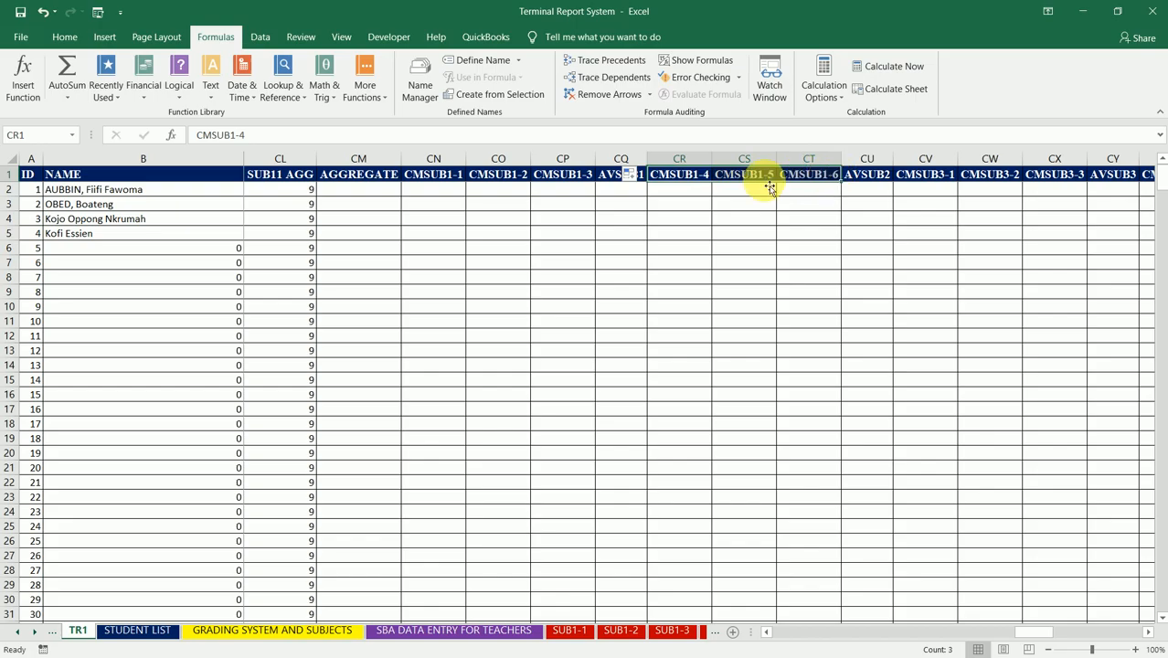
# Step: Rename the CV1 header as CMSUB1-7 and fill the series across to CMSUB1-9 in CX1
pyautogui.click(867, 179)
pyautogui.press('Left')
pyautogui.press('Left')
pyautogui.press('Left')
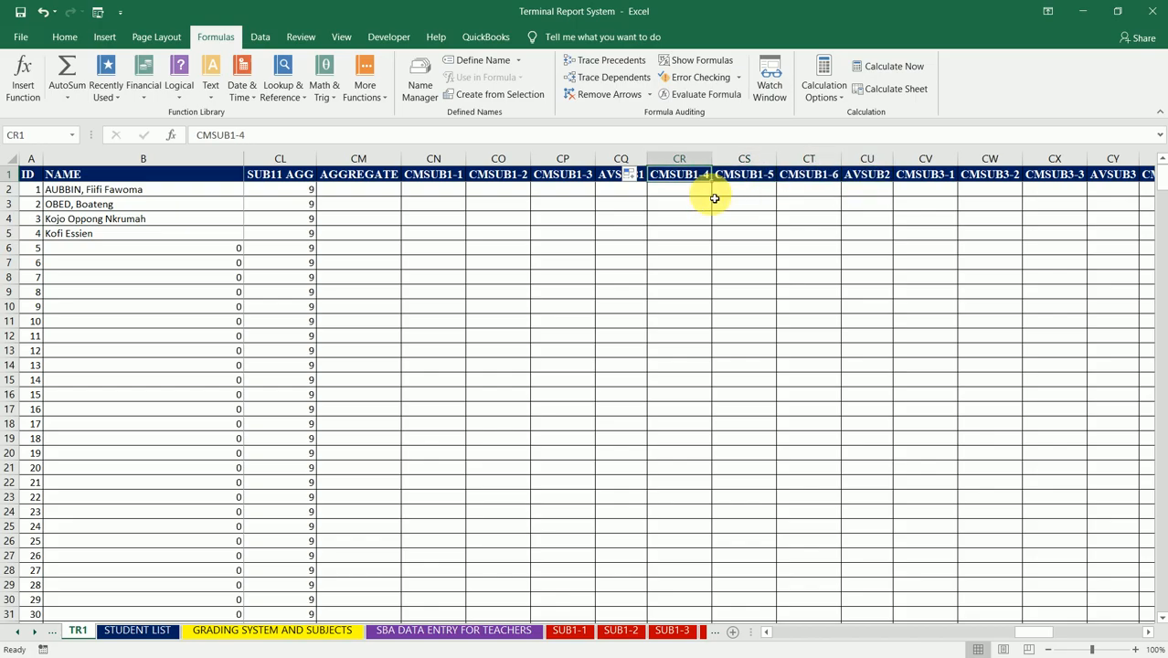
pyautogui.press('Right')
pyautogui.press('Right')
pyautogui.press('Right')
pyautogui.press('Right')
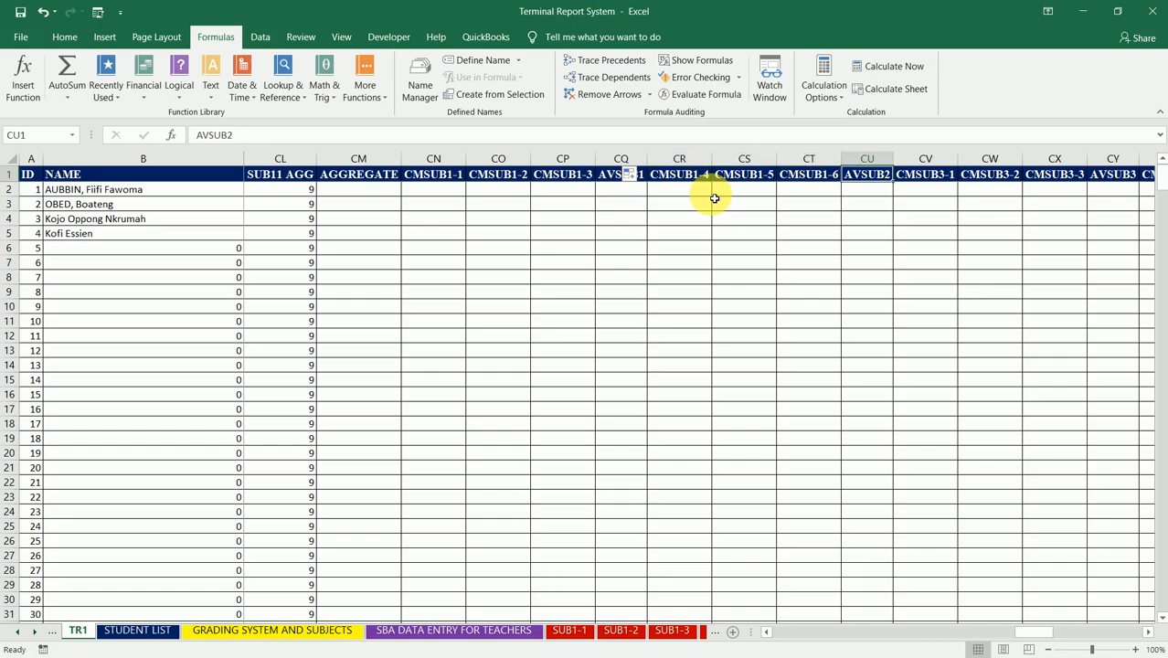
pyautogui.write('CMSUB')
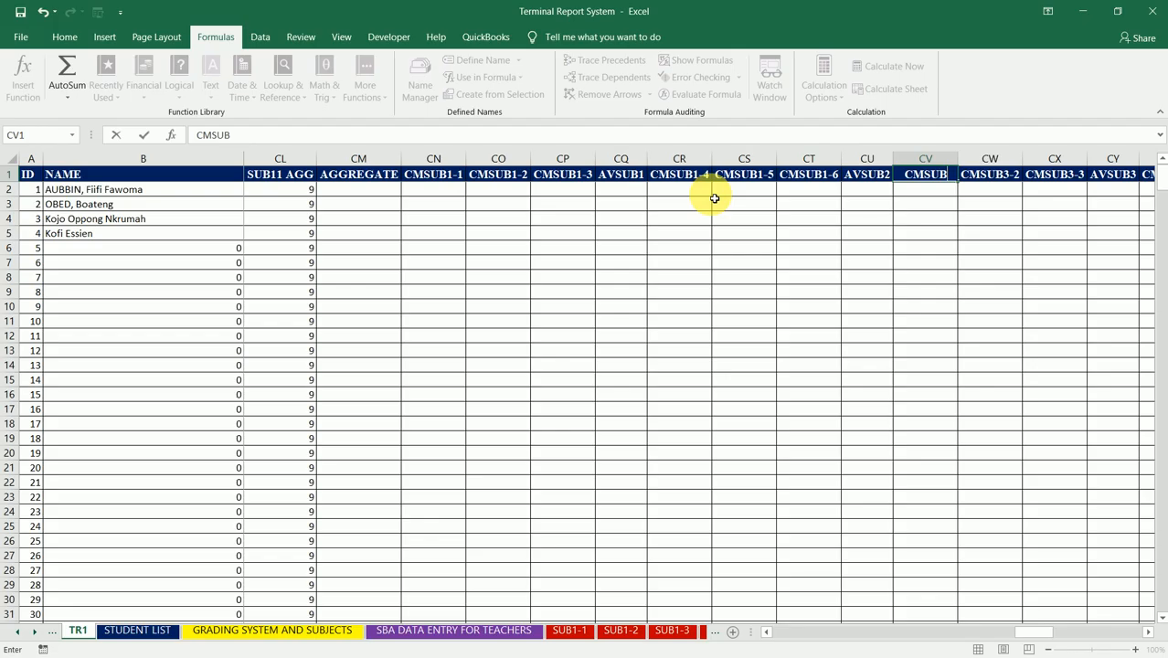
pyautogui.write('1-7')
pyautogui.press('Return')
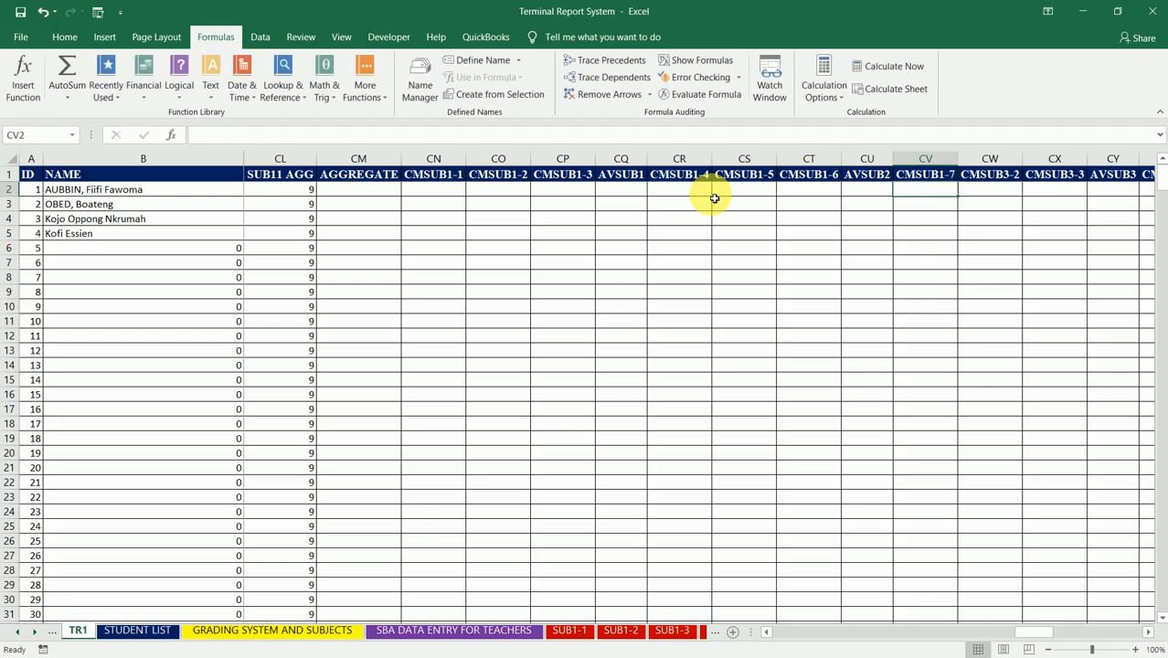
pyautogui.press('Up')
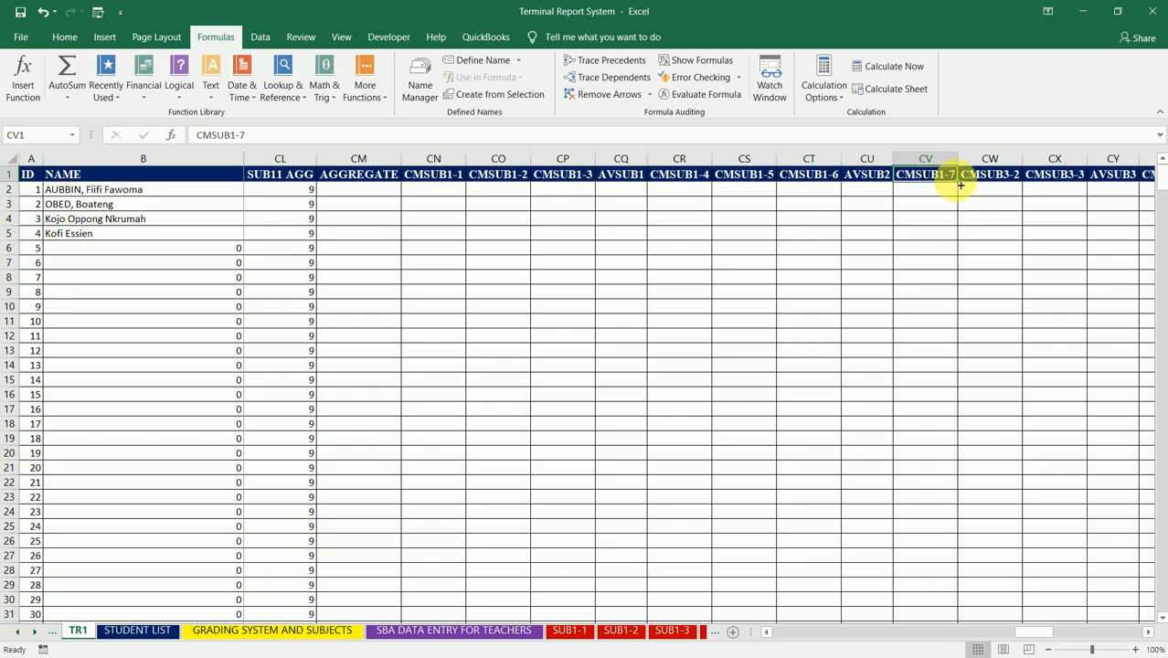
pyautogui.moveTo(959, 187); pyautogui.dragTo(1075, 178)
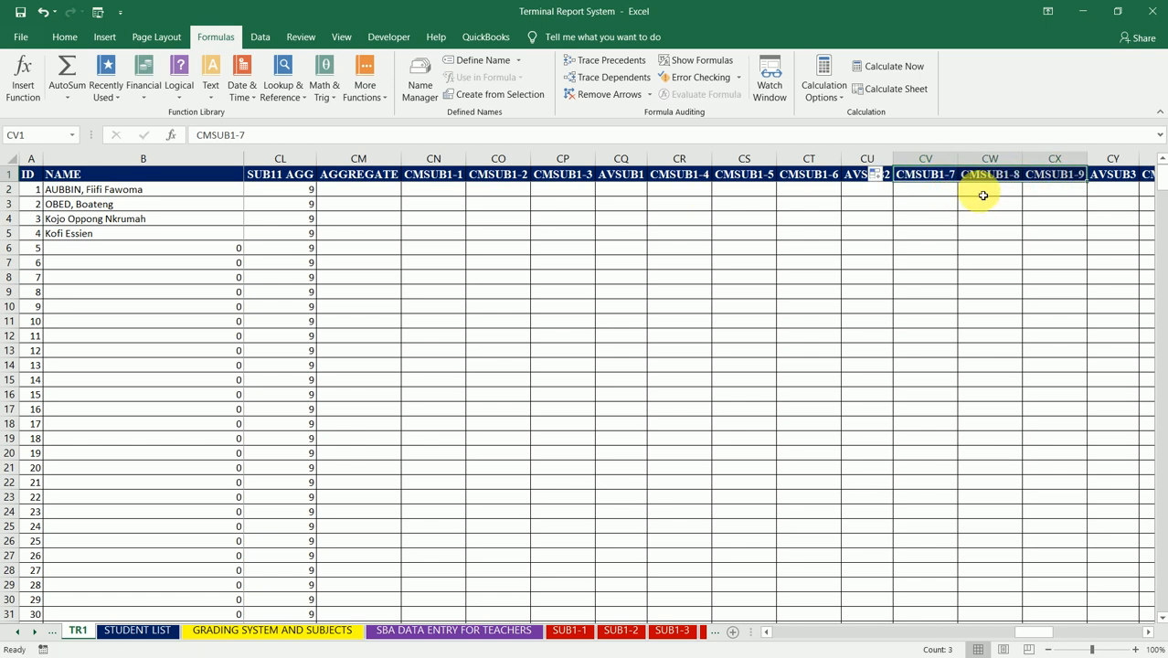
# Step: Rename the AVSUB2 header in CU1 as AVSUB1-2 and widen column CU to fit it
pyautogui.click(936, 192)
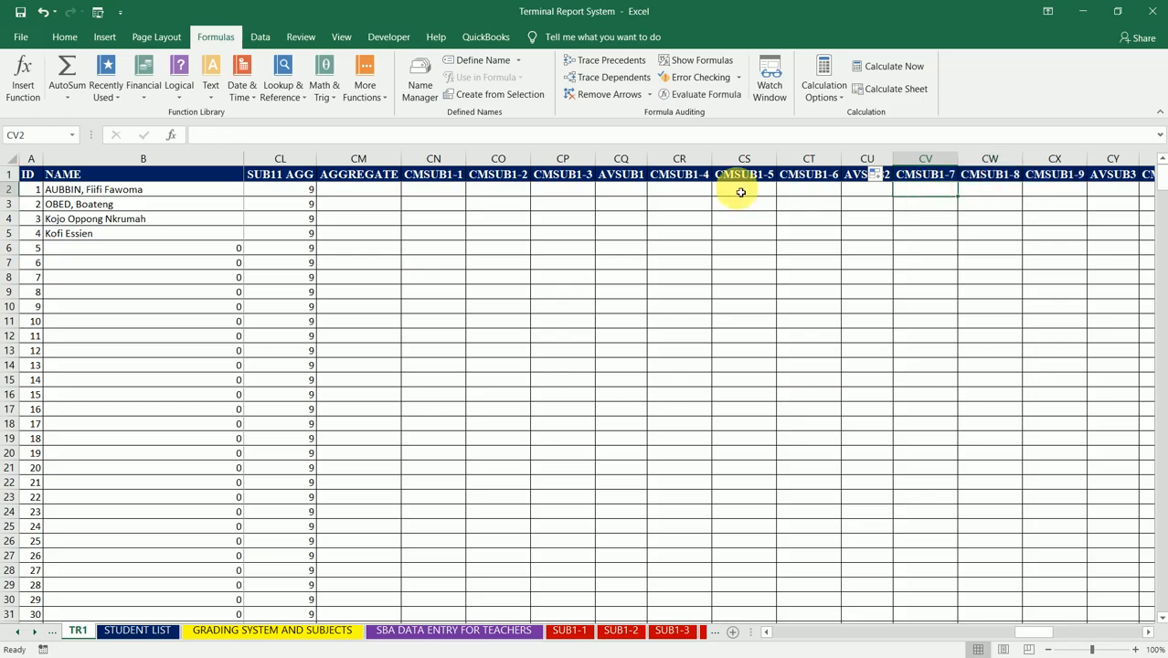
pyautogui.click(636, 162)
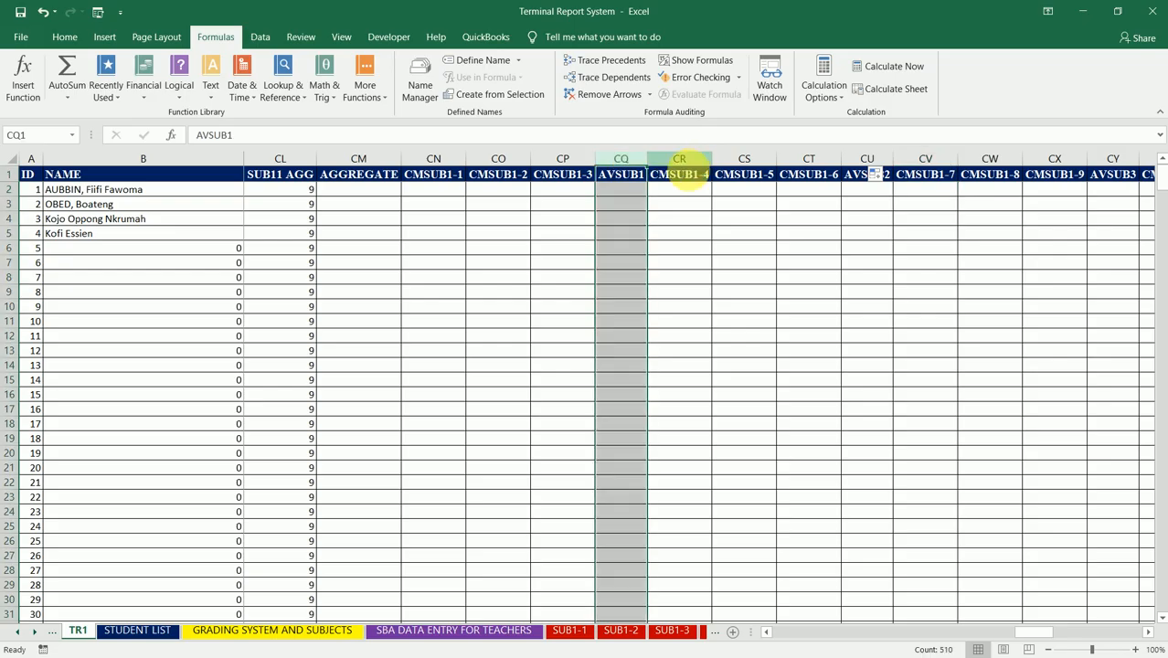
pyautogui.click(679, 173)
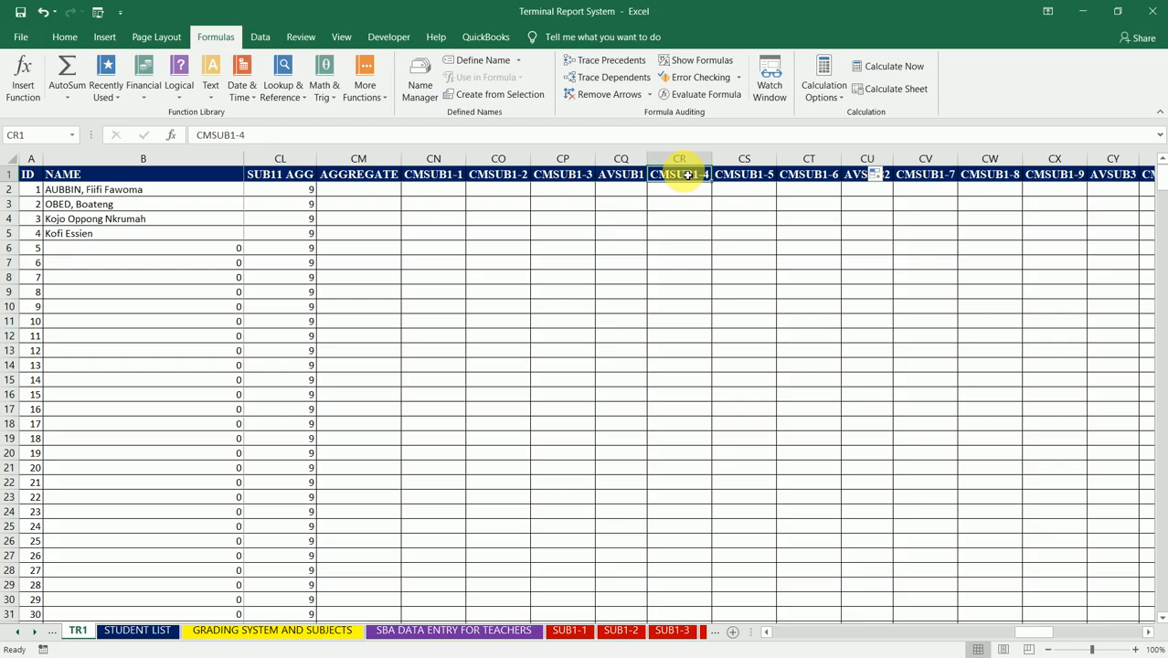
pyautogui.click(636, 179)
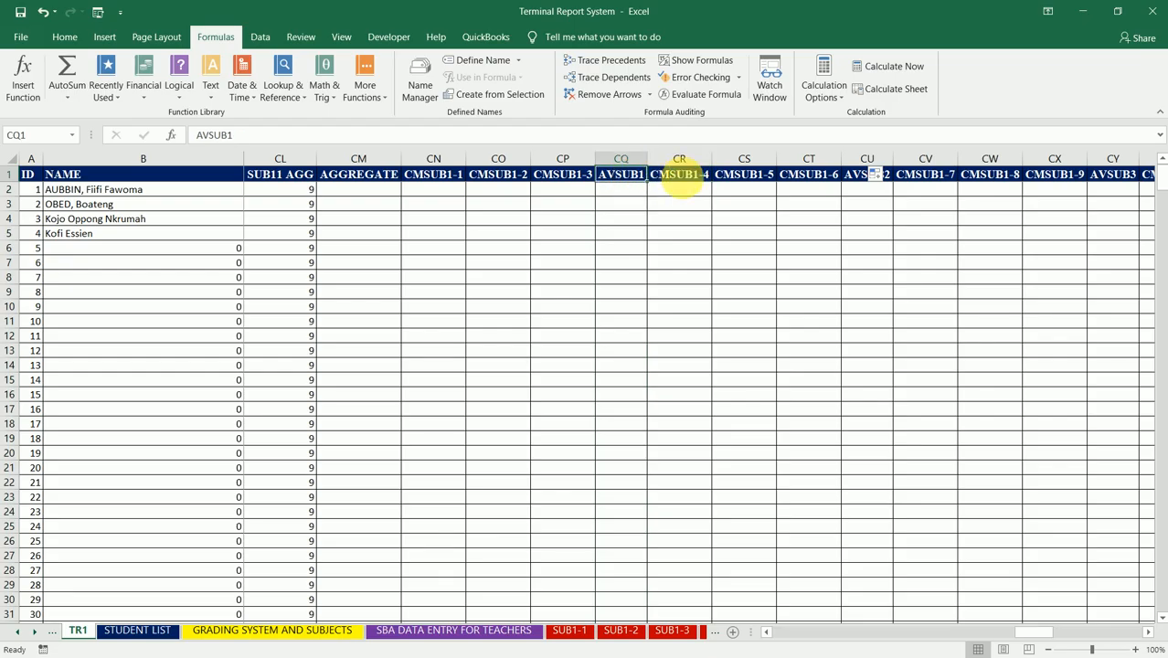
pyautogui.click(890, 181)
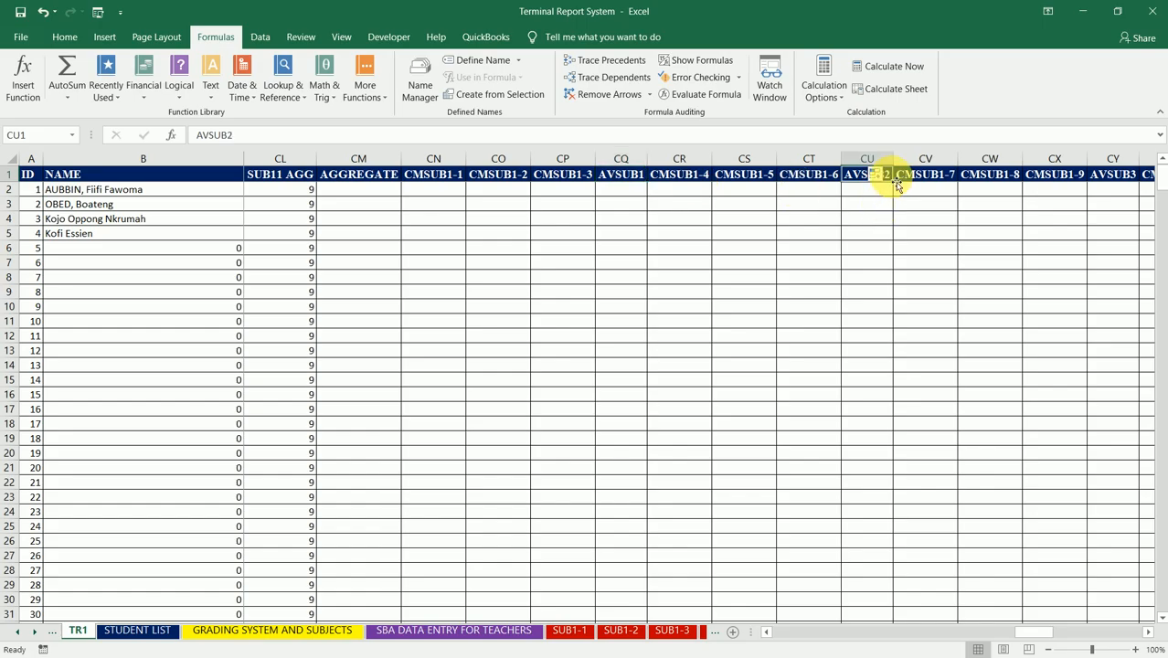
pyautogui.write('AV')
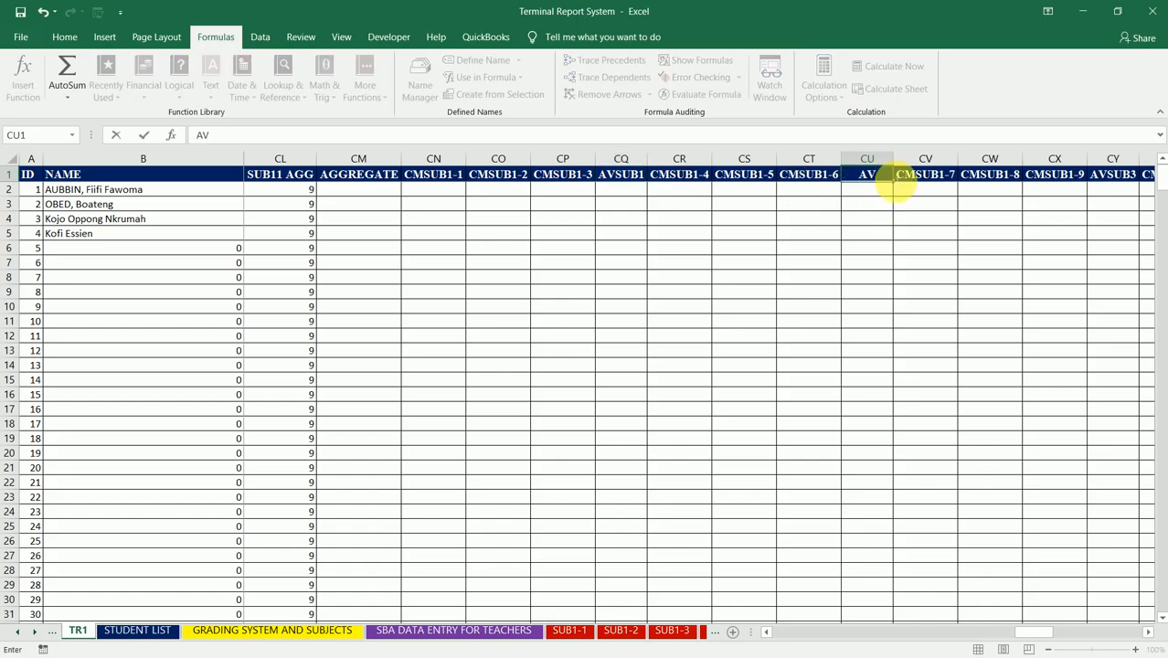
pyautogui.write('SUB1-2')
pyautogui.press('Tab')
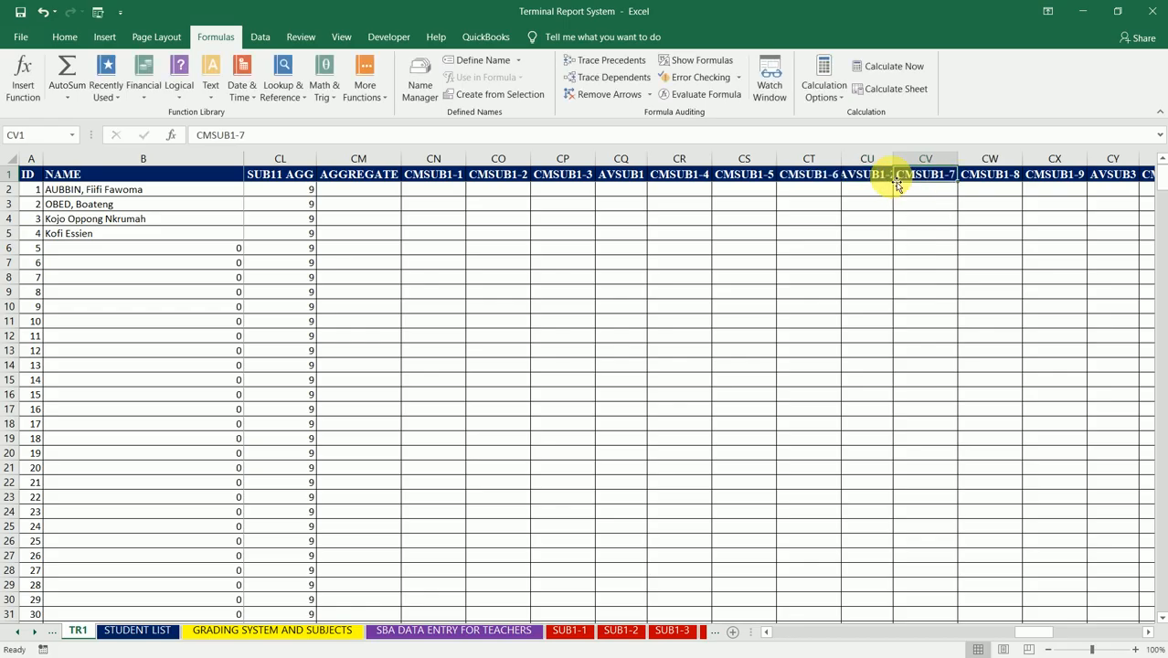
pyautogui.moveTo(893, 154); pyautogui.dragTo(902, 149)
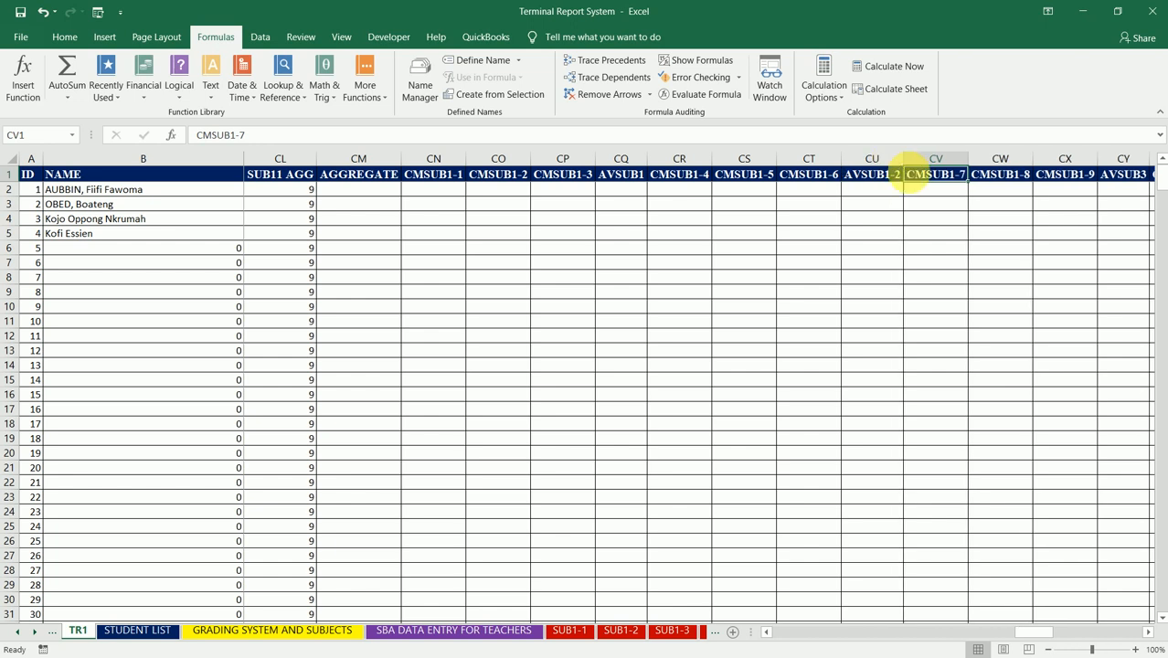
# Step: Read through the renumbered row 1 headers between CMSUB1-9 in CX1 and the first CMSUB1 columns, ending at AVSUB1
pyautogui.click(1002, 178)
pyautogui.press('Tab')
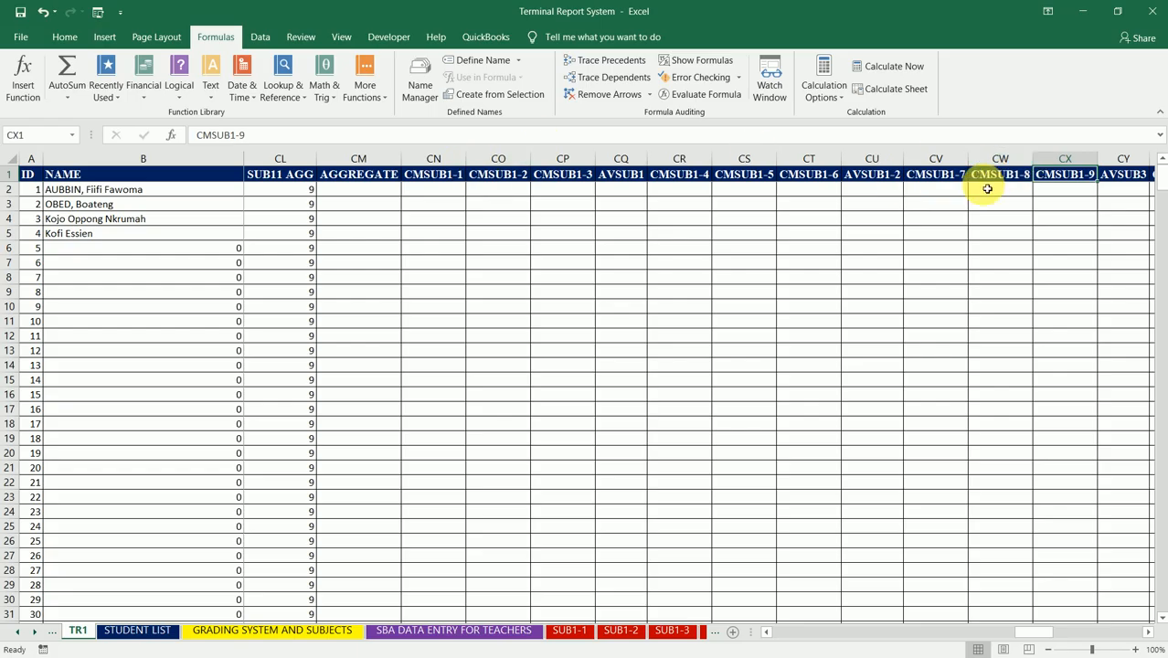
pyautogui.click(1020, 181)
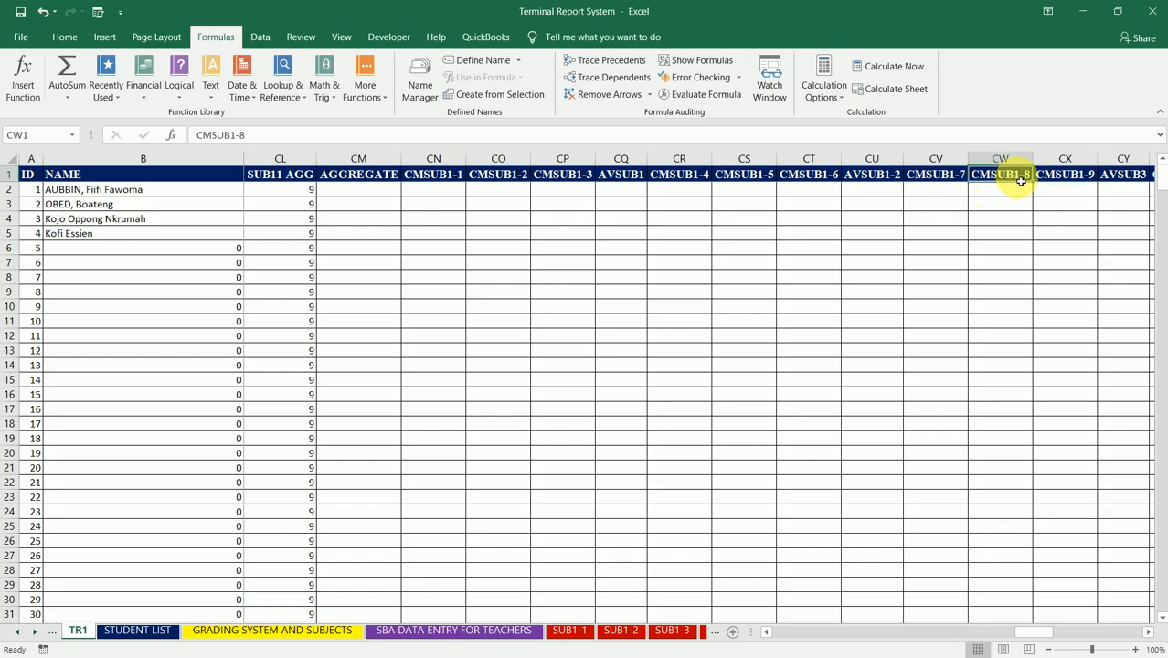
pyautogui.press('Left')
pyautogui.press('Left')
pyautogui.press('Left')
pyautogui.press('Left')
pyautogui.press('Left')
pyautogui.press('Left')
pyautogui.press('Left')
pyautogui.press('Left')
pyautogui.press('Left')
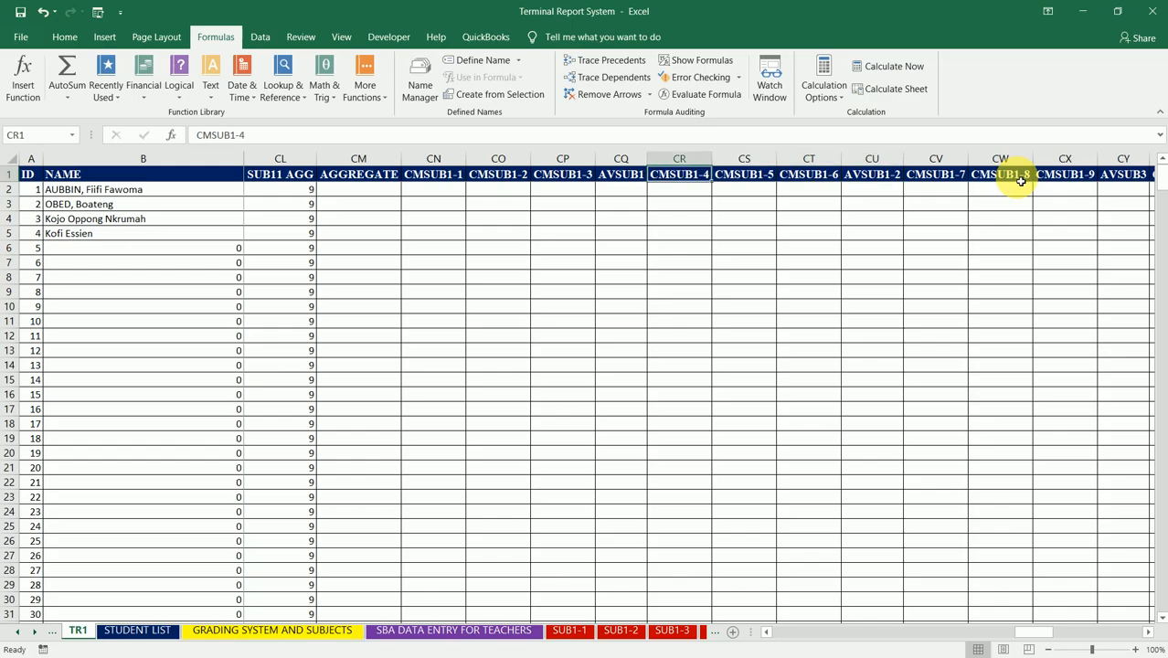
pyautogui.press('Right')
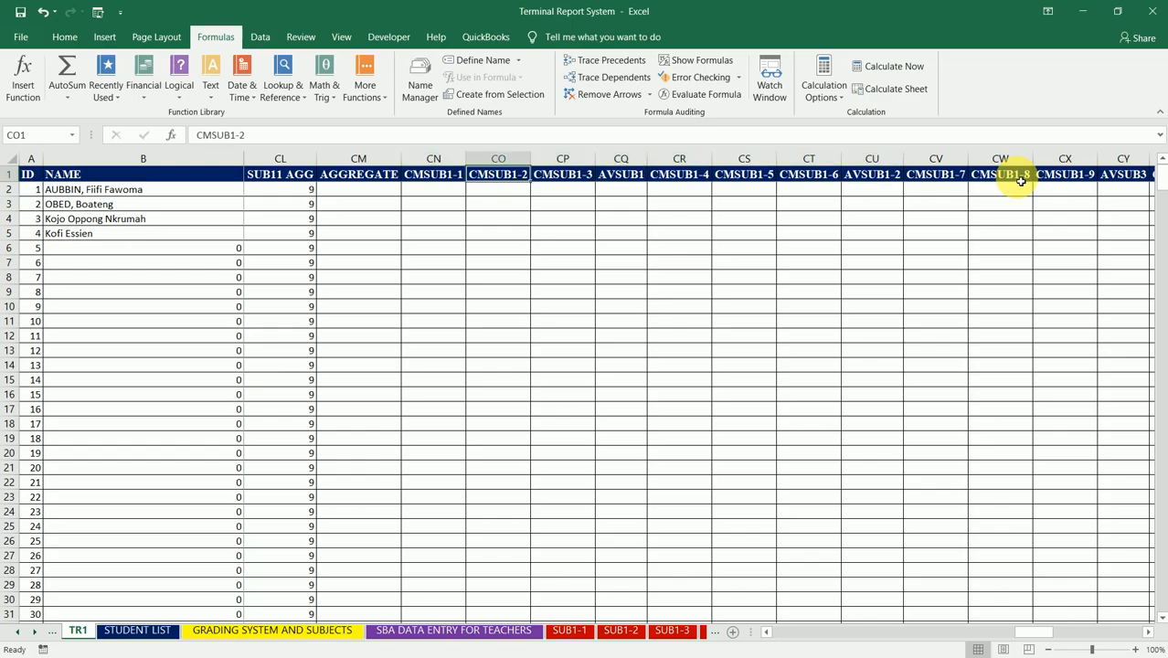
pyautogui.press('Right')
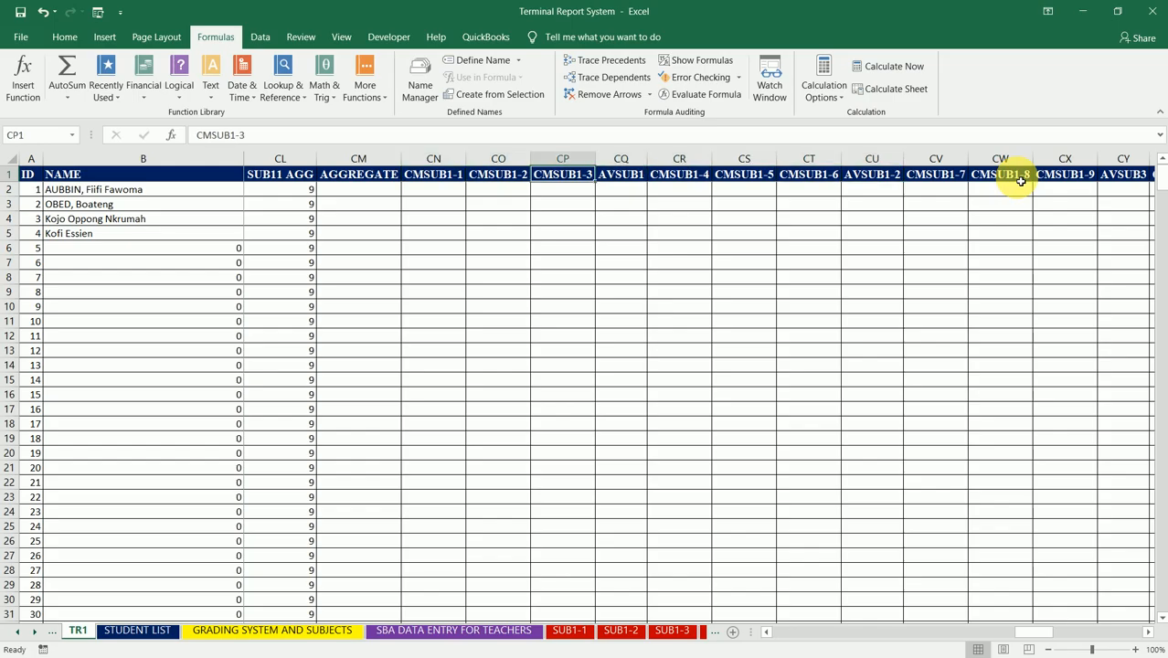
pyautogui.press('Right')
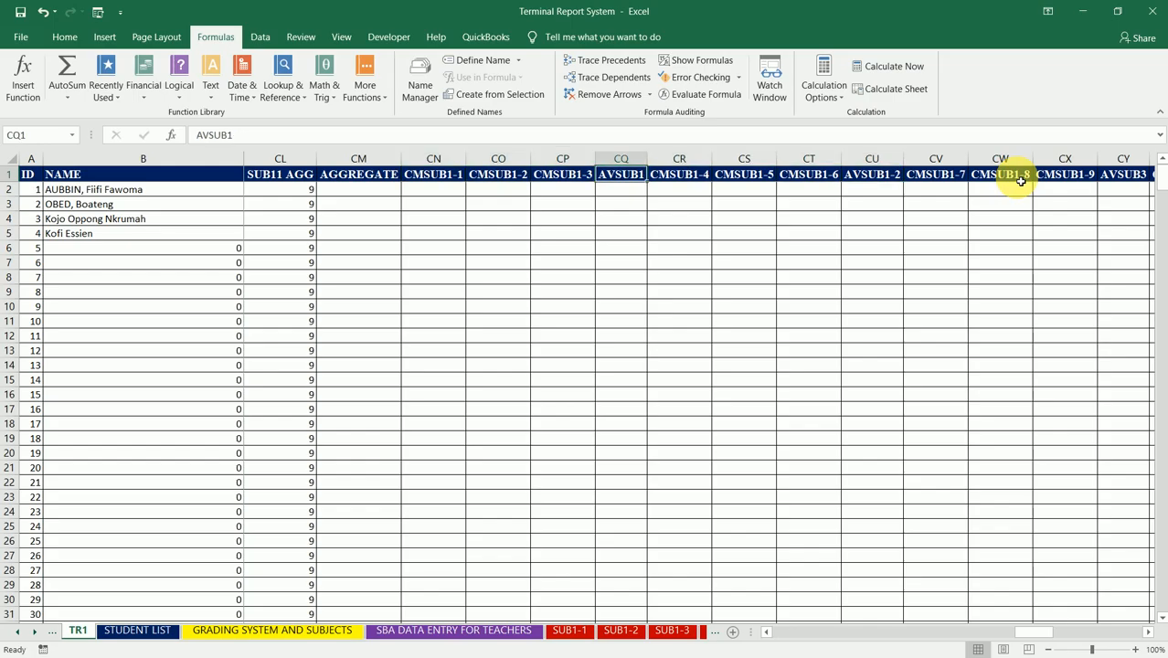
# Step: Delete the AVSUB1, AVSUB1-2 and AVSUB3 columns (CQ, CU and CY) together
pyautogui.click(641, 161)
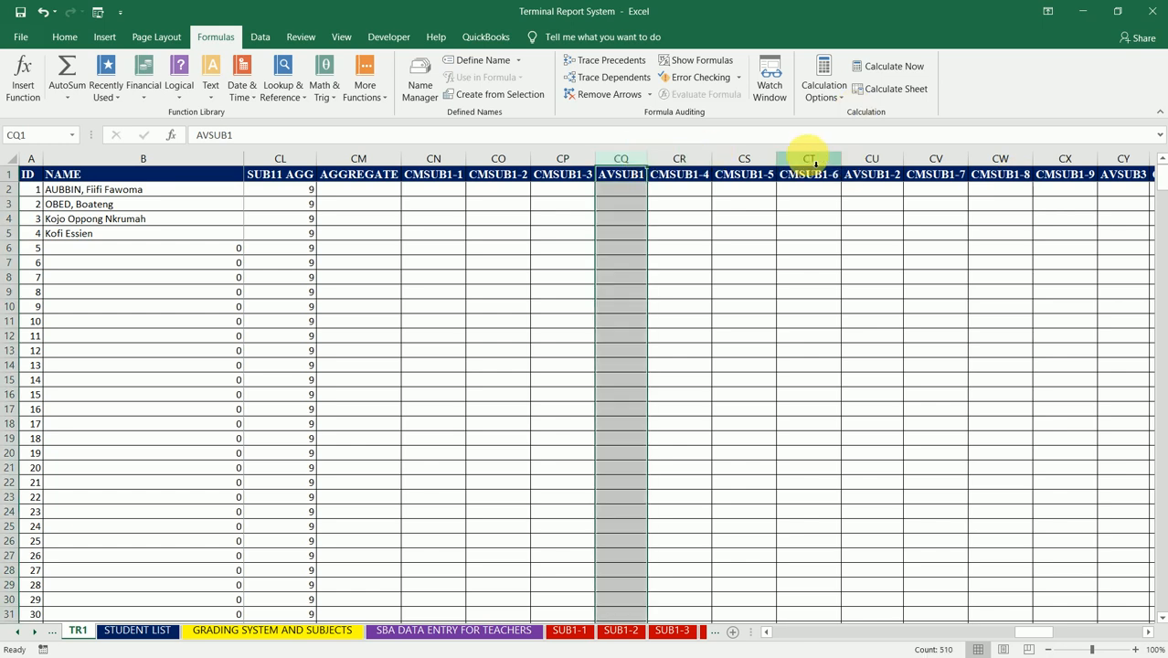
pyautogui.keyDown('ctrl'); pyautogui.click(891, 157); pyautogui.keyUp('ctrl')
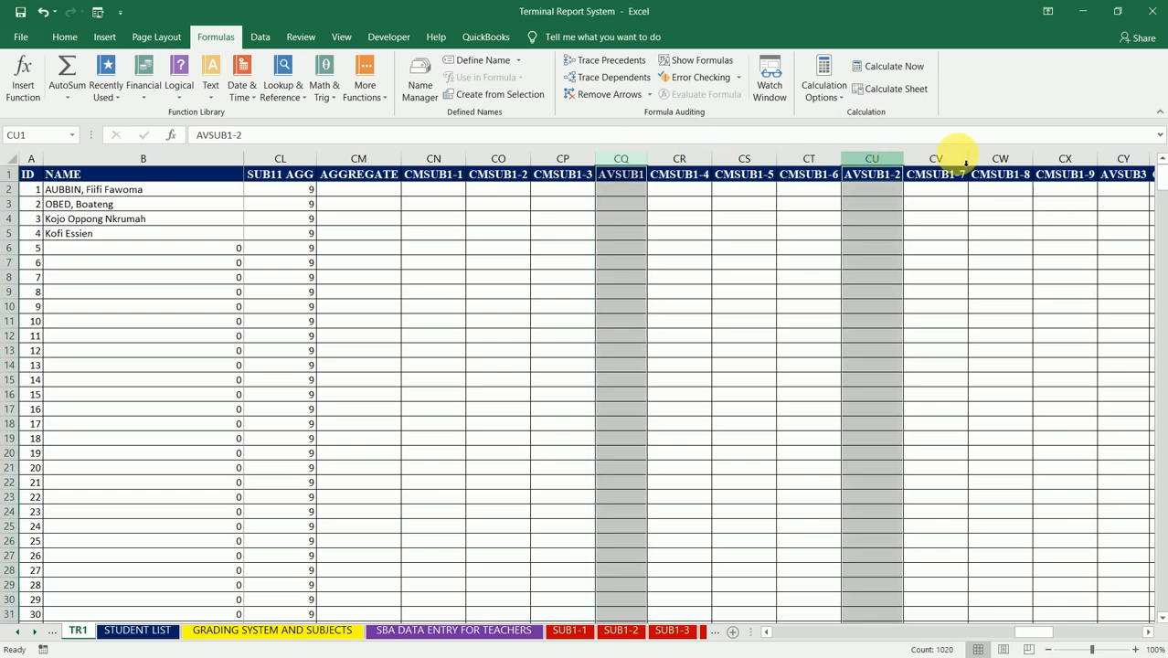
pyautogui.keyDown('ctrl'); pyautogui.click(1128, 161); pyautogui.keyUp('ctrl')
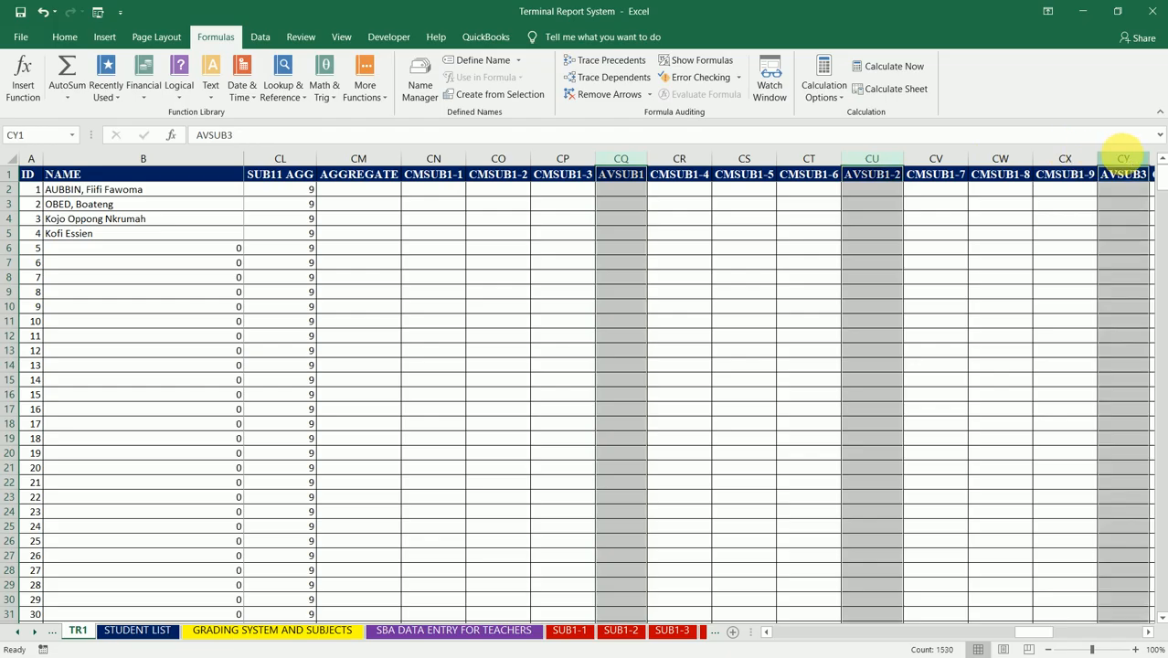
pyautogui.rightClick(1123, 155)
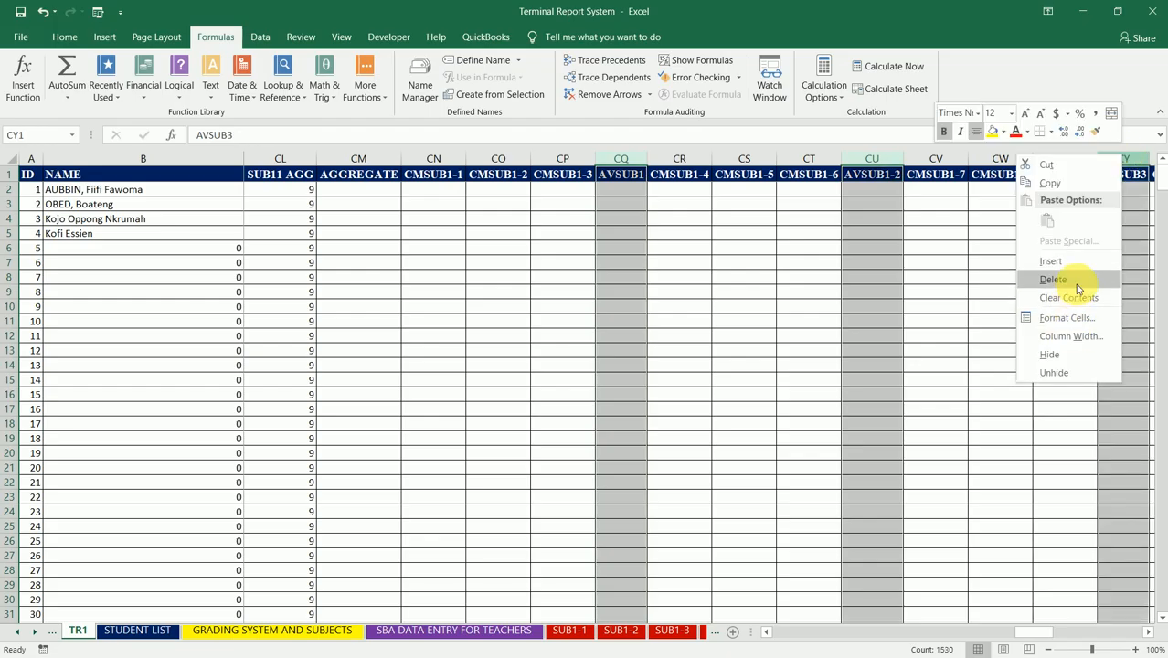
pyautogui.click(1083, 296)
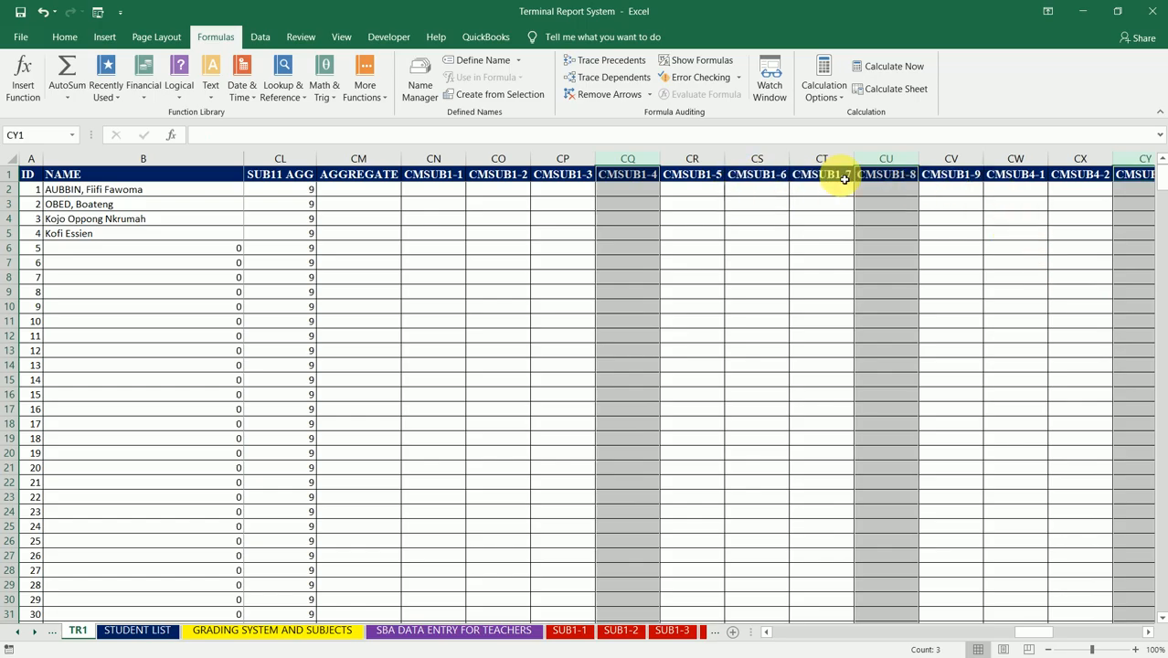
# Step: Delete the AVSUB4, AVSUB5 and AVSUB6 columns (CZ, DD and DH) together
pyautogui.click(1089, 182)
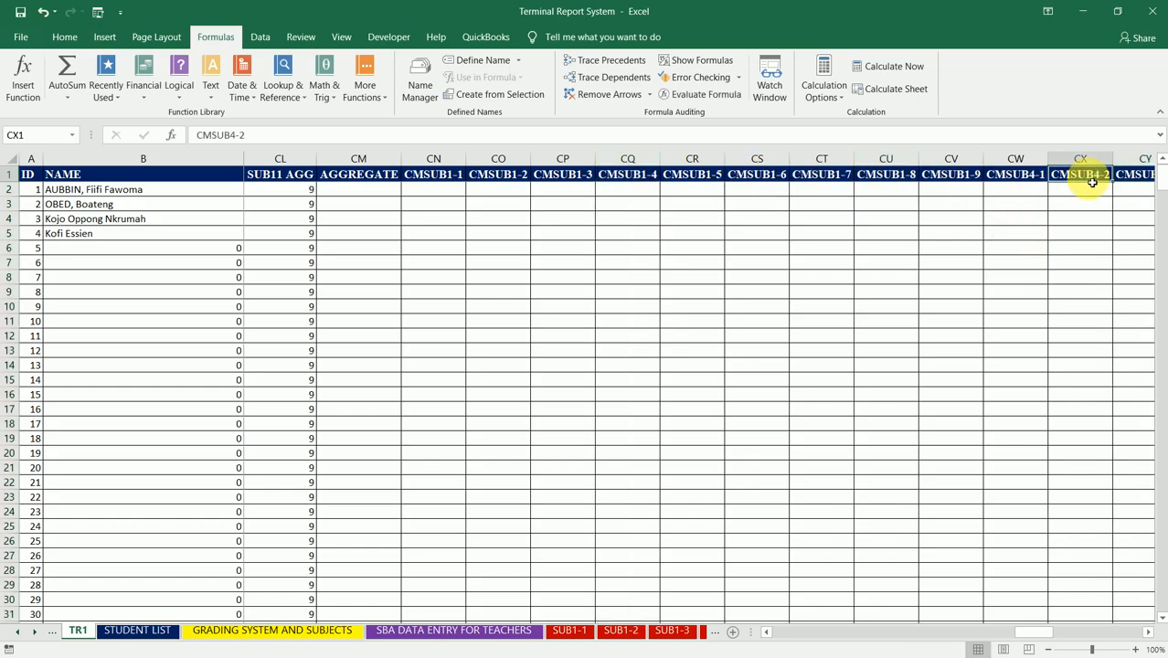
pyautogui.press('Right')
pyautogui.press('Right')
pyautogui.press('Right')
pyautogui.press('Right')
pyautogui.press('Right')
pyautogui.press('Right')
pyautogui.press('Right')
pyautogui.press('Right')
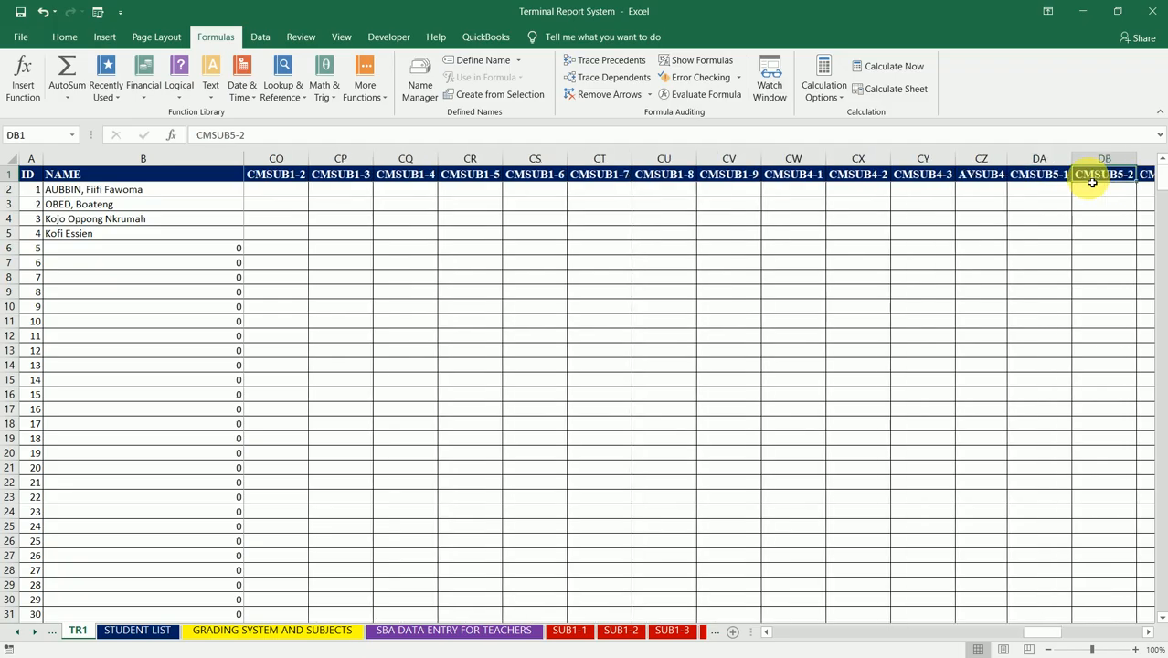
pyautogui.press('Right')
pyautogui.press('Right')
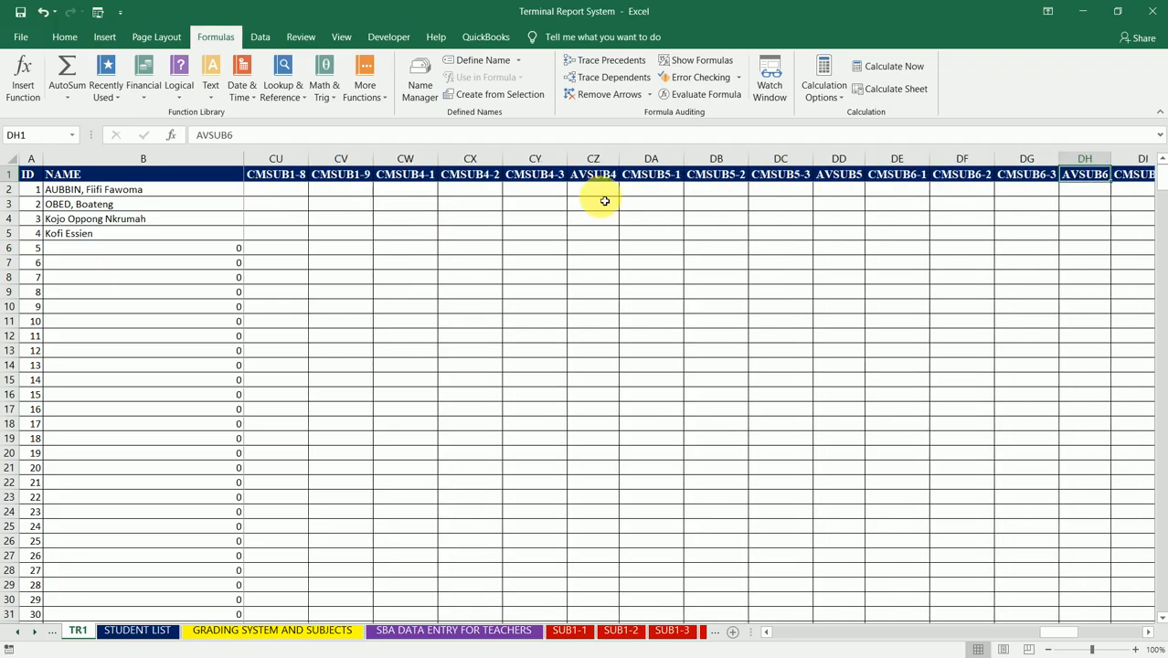
pyautogui.click(593, 158)
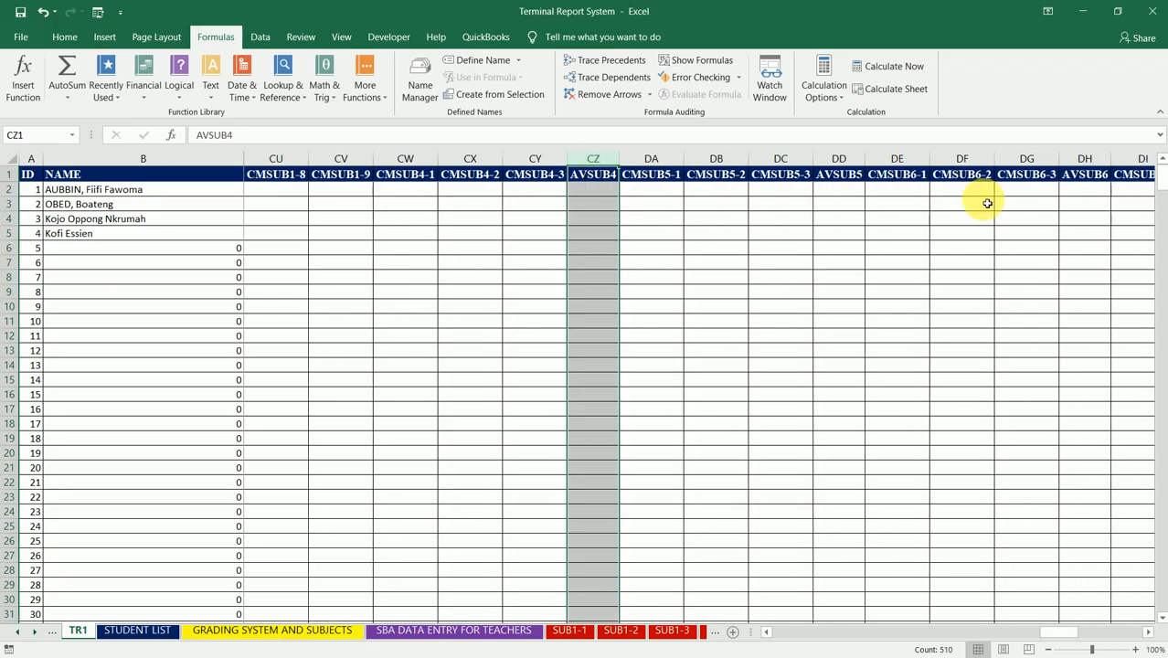
pyautogui.keyDown('ctrl'); pyautogui.click(839, 159); pyautogui.keyUp('ctrl')
pyautogui.keyDown('ctrl'); pyautogui.click(1085, 159); pyautogui.keyUp('ctrl')
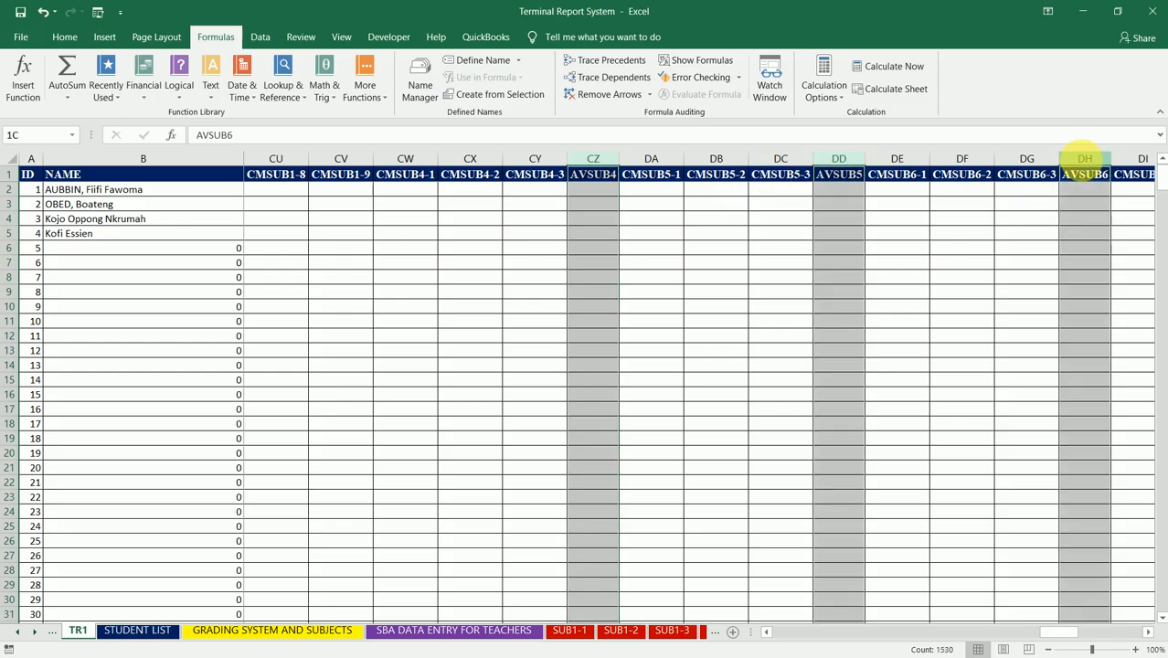
pyautogui.rightClick(1089, 170)
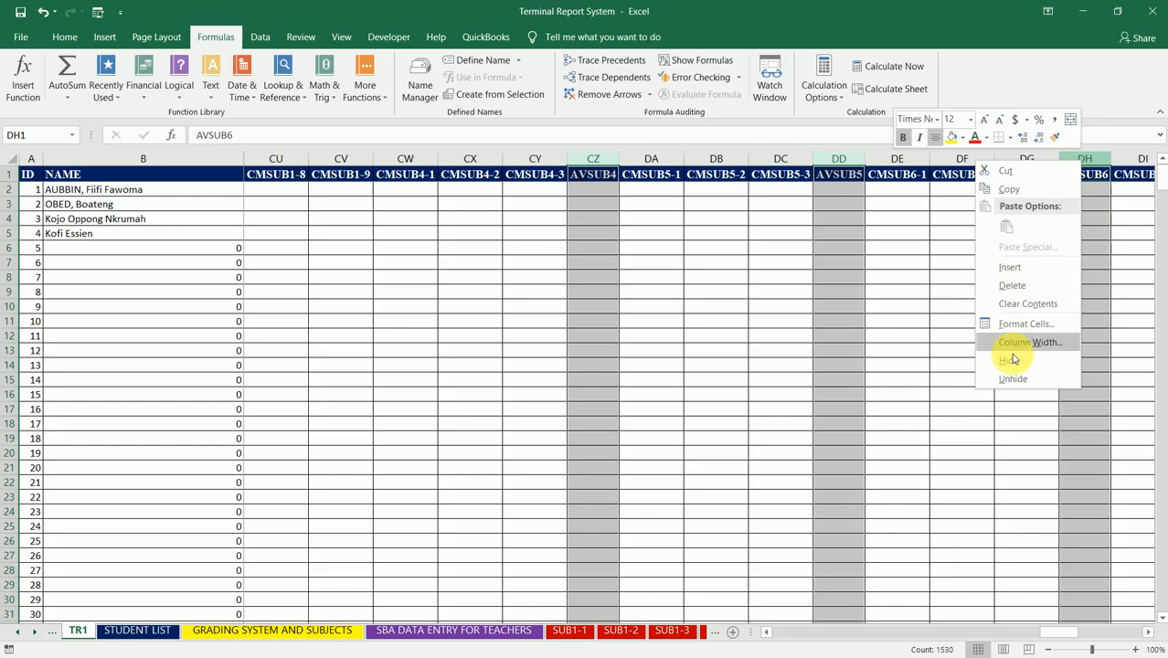
pyautogui.click(1032, 291)
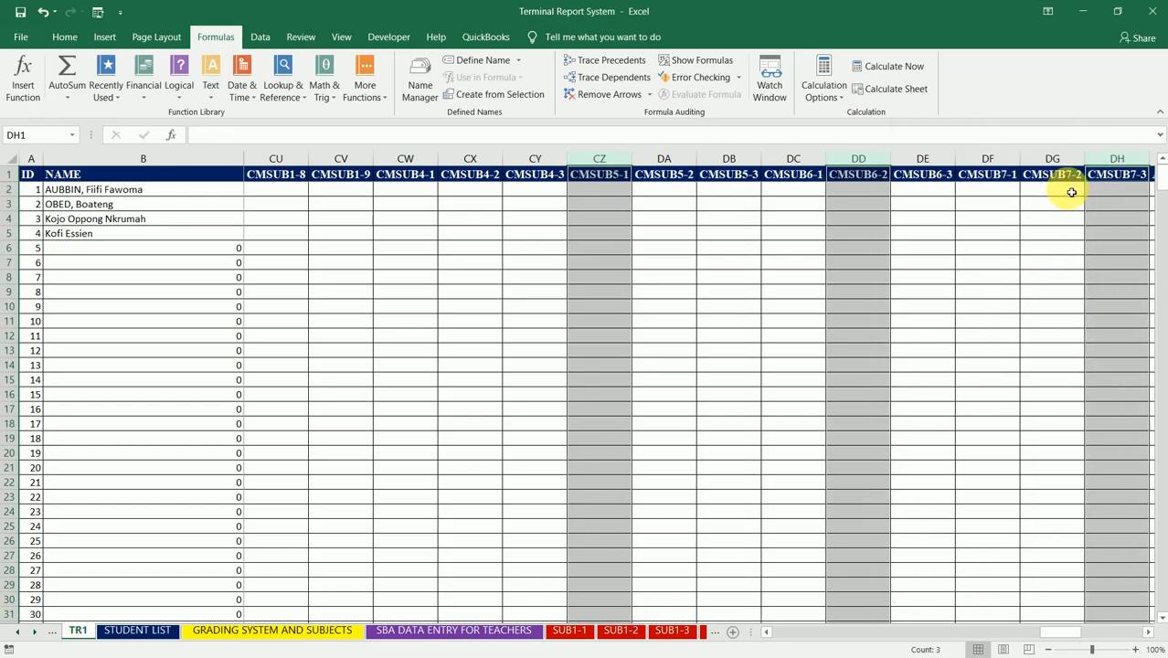
# Step: Delete the AVSUB7 and AVSUB8 columns (DI and DM) together
pyautogui.press('Down')
pyautogui.press('Right')
pyautogui.press('Right')
pyautogui.press('Right')
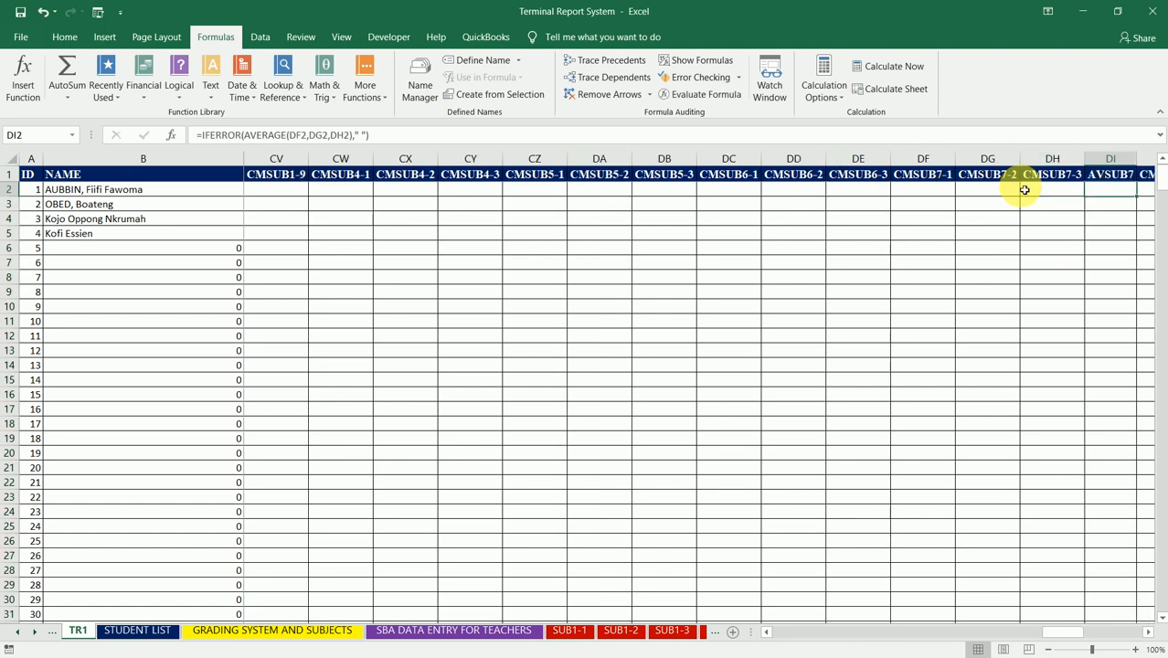
pyautogui.press('Right')
pyautogui.press('Right')
pyautogui.press('Right')
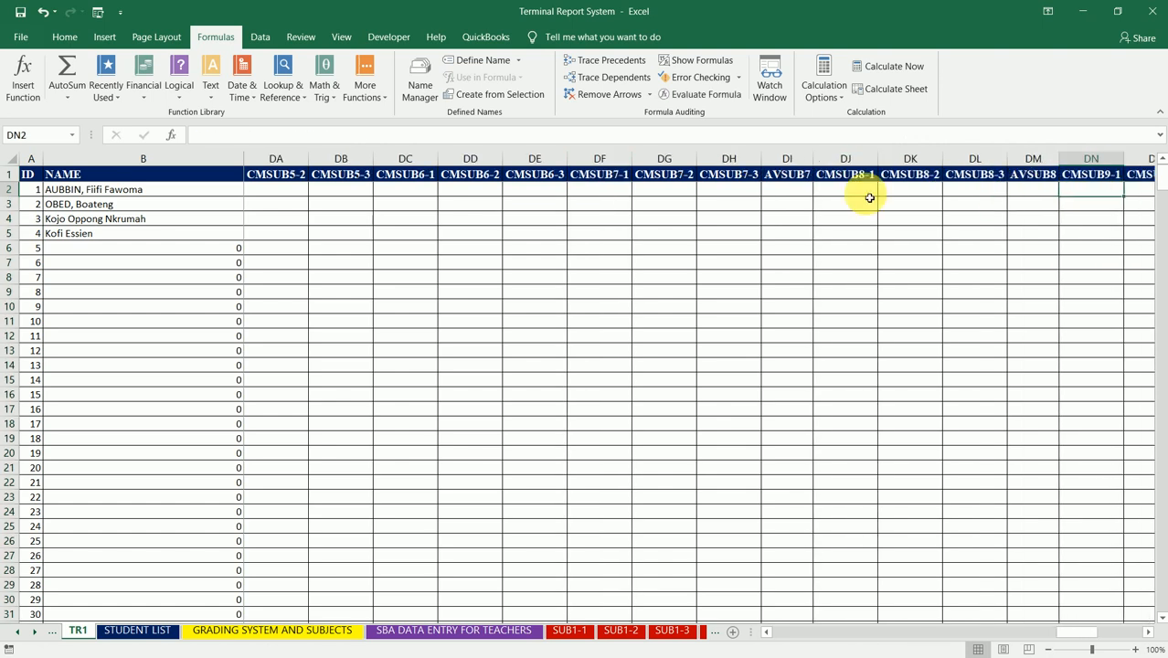
pyautogui.click(786, 159)
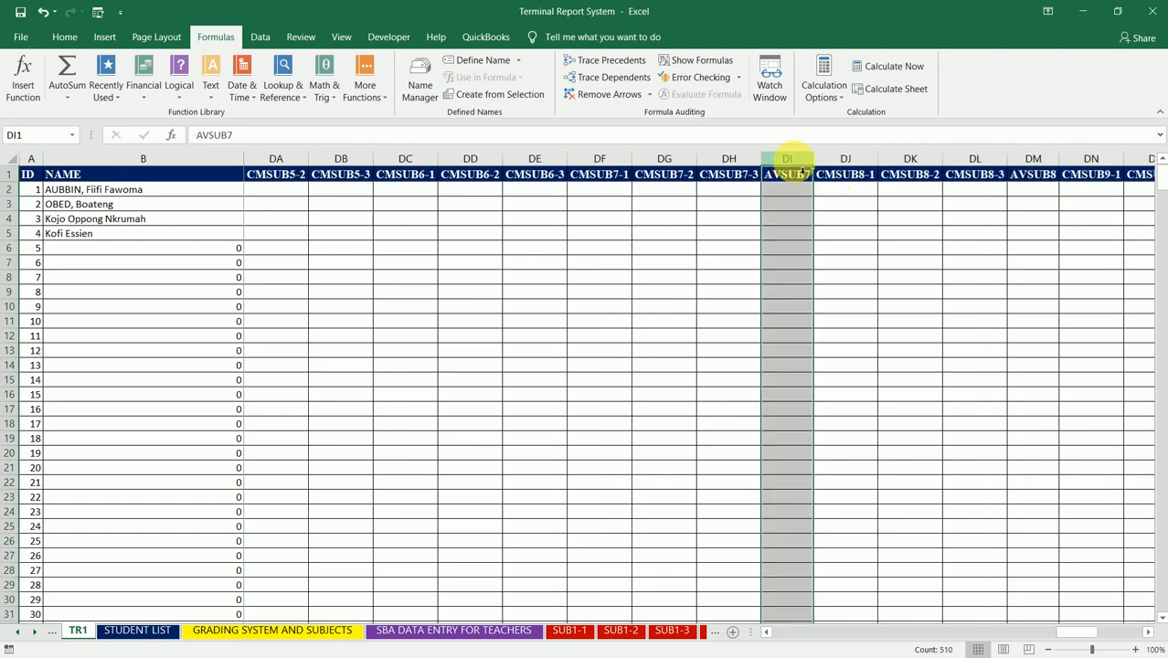
pyautogui.keyDown('ctrl'); pyautogui.click(1030, 160); pyautogui.keyUp('ctrl')
pyautogui.rightClick(1030, 163)
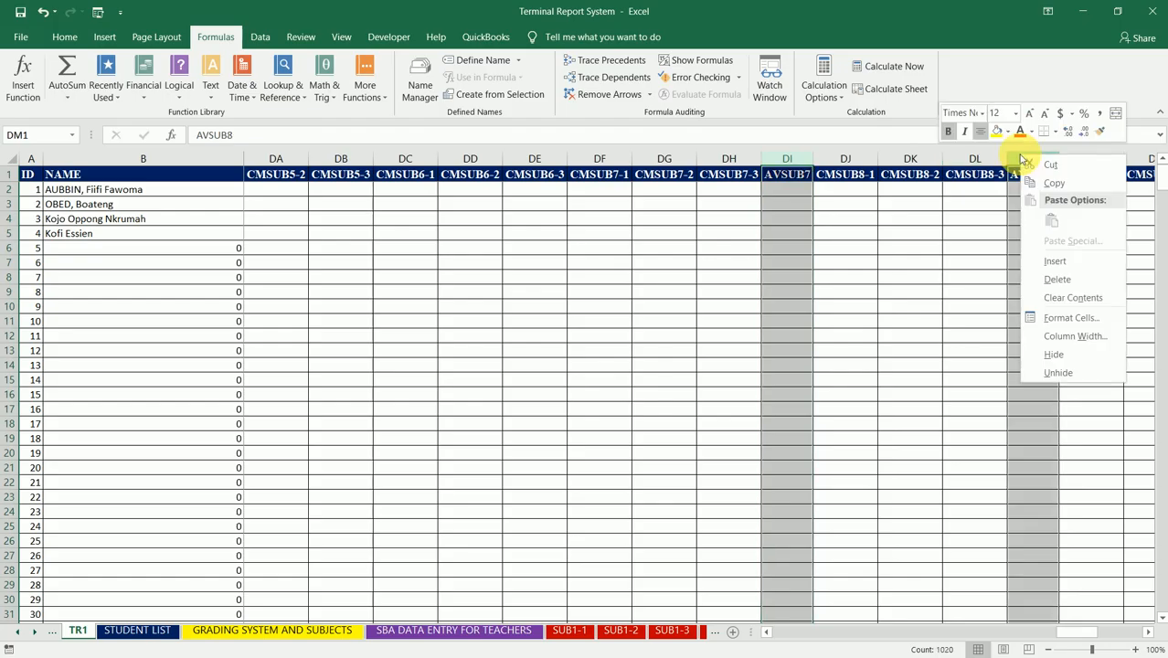
pyautogui.click(1057, 279)
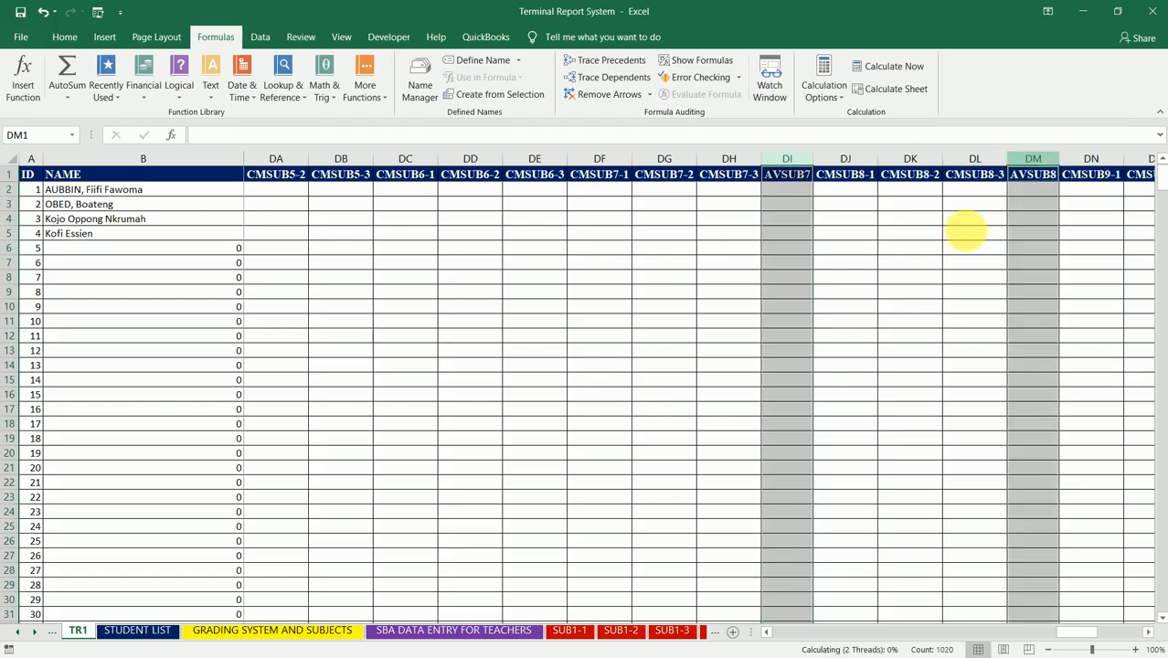
# Step: Delete the AVSUB9 and AVSUB10 columns (DO and DS) together
pyautogui.click(1005, 193)
pyautogui.press('Right')
pyautogui.press('Right')
pyautogui.press('Right')
pyautogui.press('Right')
pyautogui.press('Right')
pyautogui.press('Right')
pyautogui.press('Right')
pyautogui.press('Right')
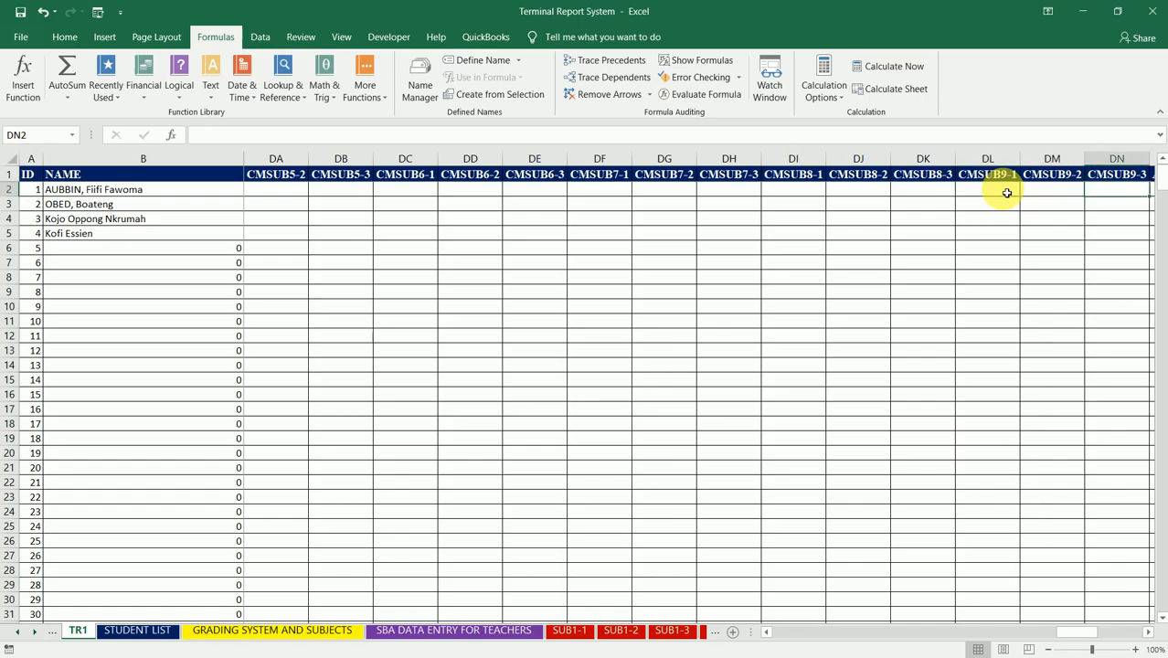
pyautogui.press('Right')
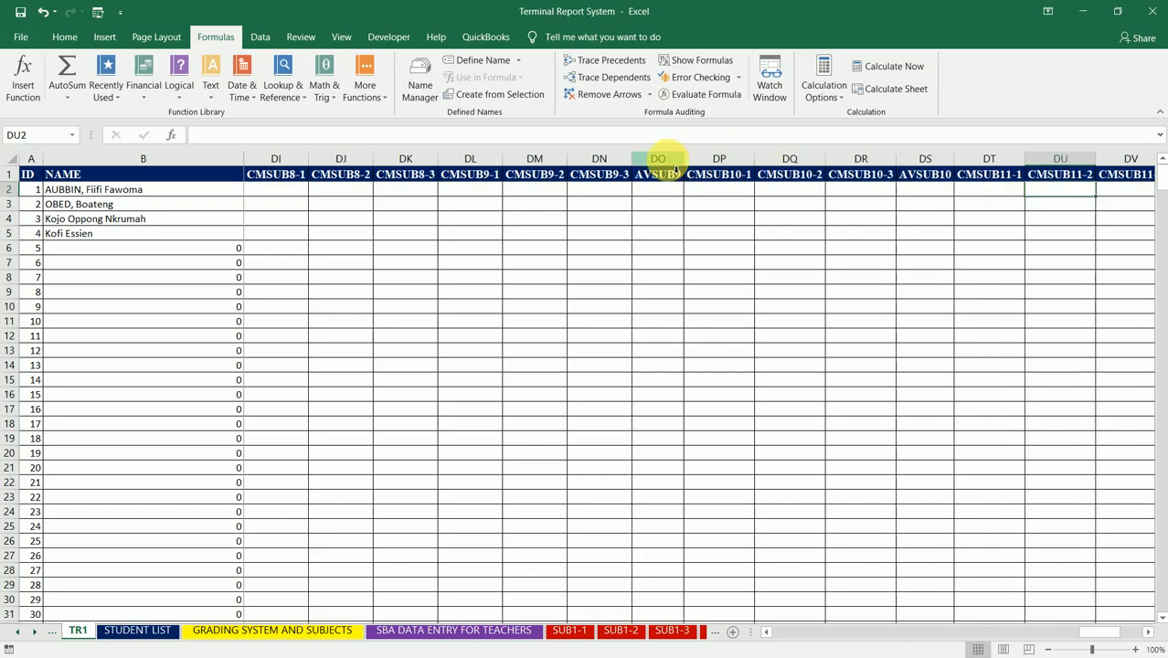
pyautogui.click(659, 159)
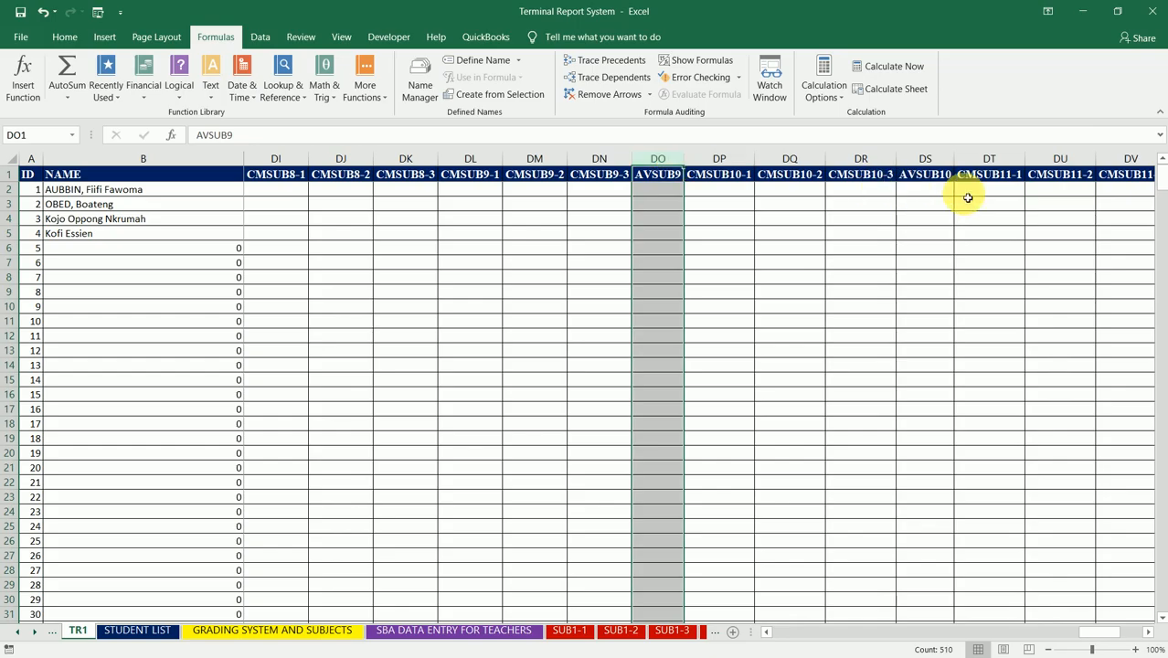
pyautogui.keyDown('ctrl'); pyautogui.click(942, 165); pyautogui.keyUp('ctrl')
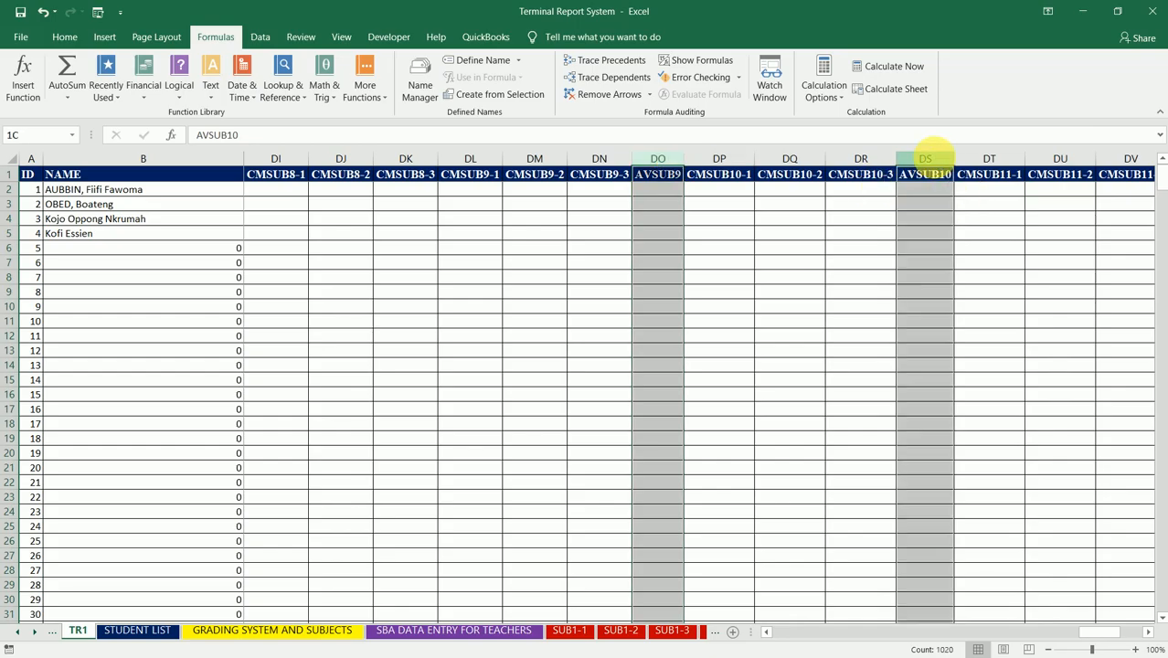
pyautogui.rightClick(942, 165)
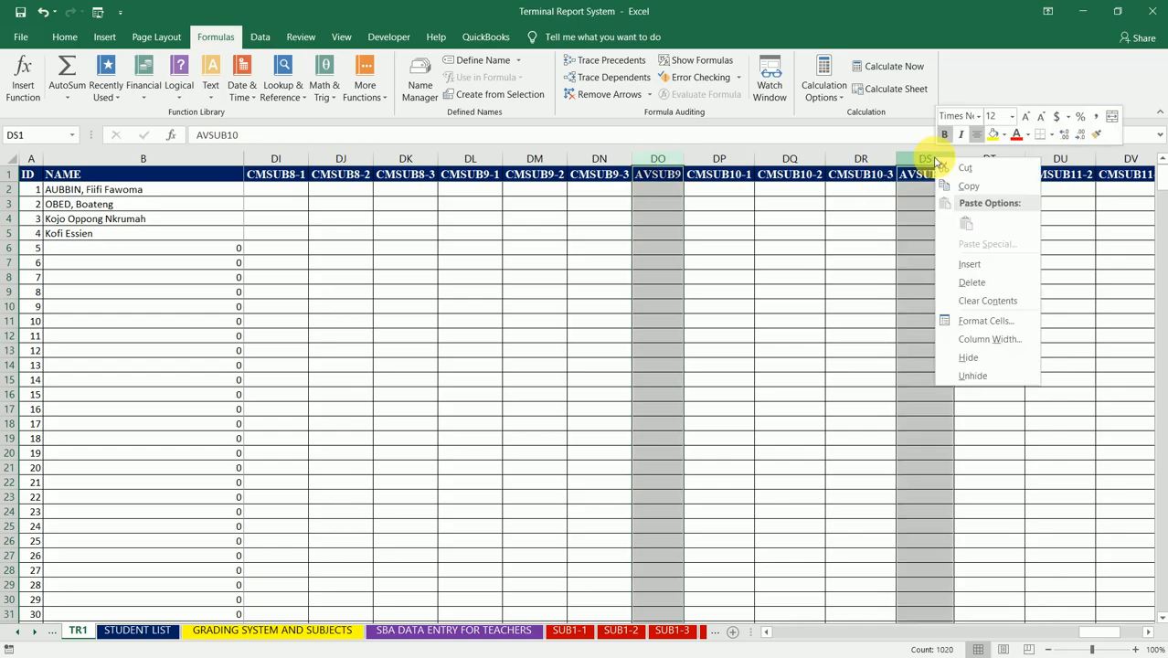
pyautogui.click(988, 297)
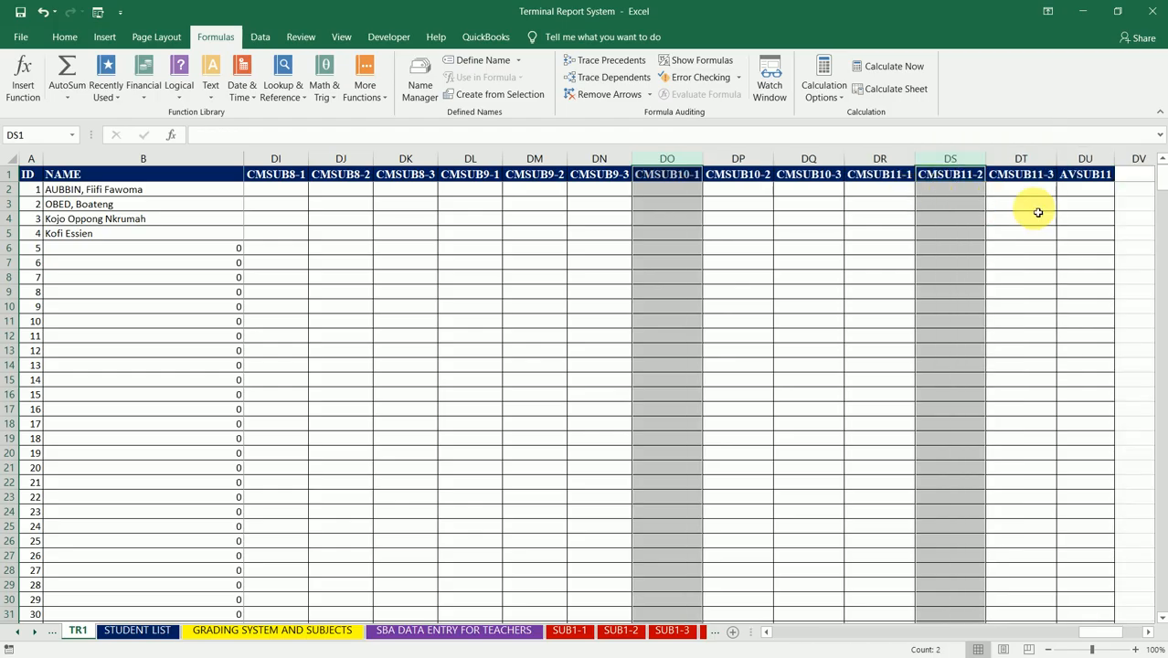
# Step: Delete the AVSUB11 column (DU) at the end of the header row
pyautogui.click(1087, 161)
pyautogui.rightClick(1087, 161)
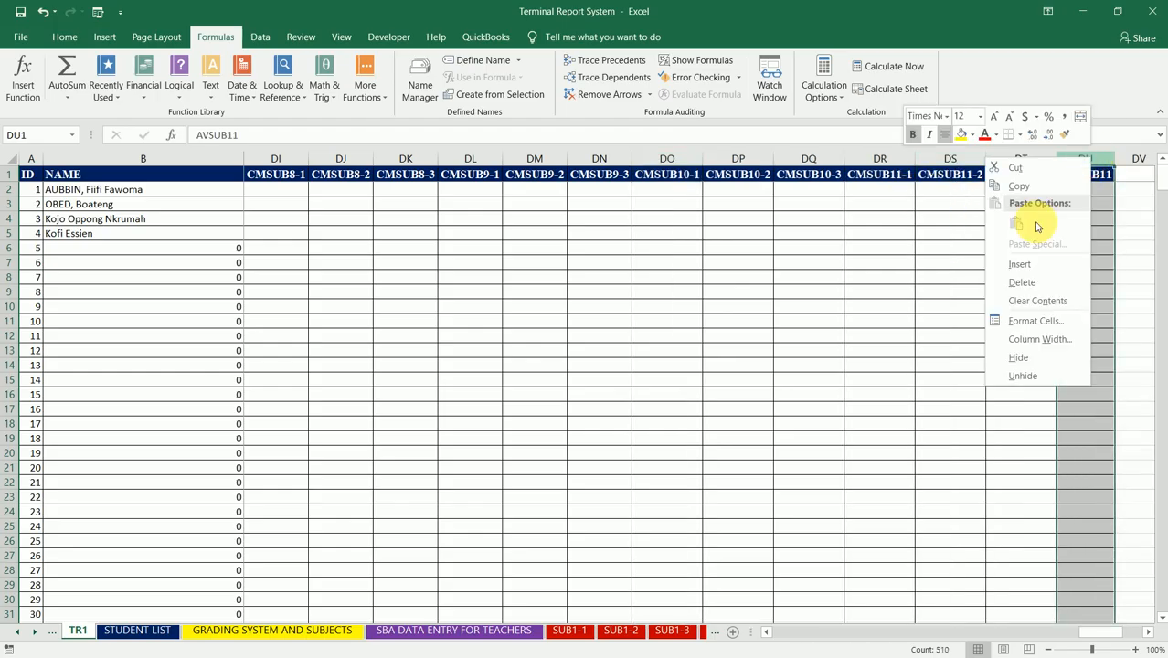
pyautogui.click(1039, 283)
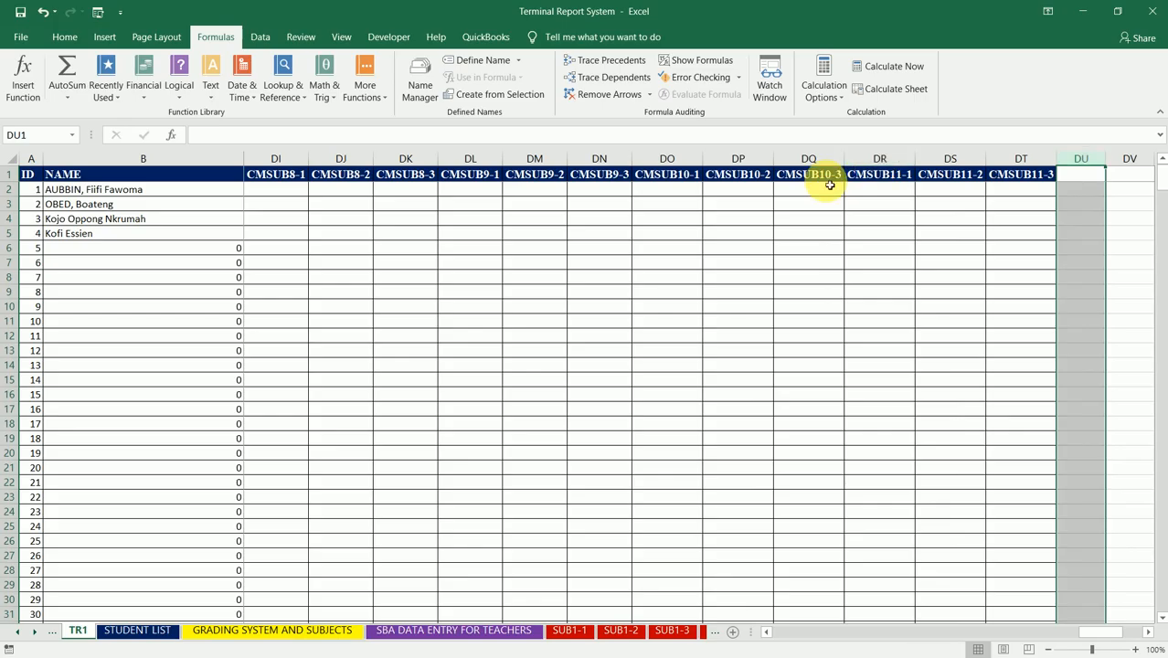
# Step: Review the row 1 headers from CMSUB10-3 back to SUB1 AGG and forward again to the end of the CMSUB1 group
pyautogui.click(829, 181)
pyautogui.press('Left')
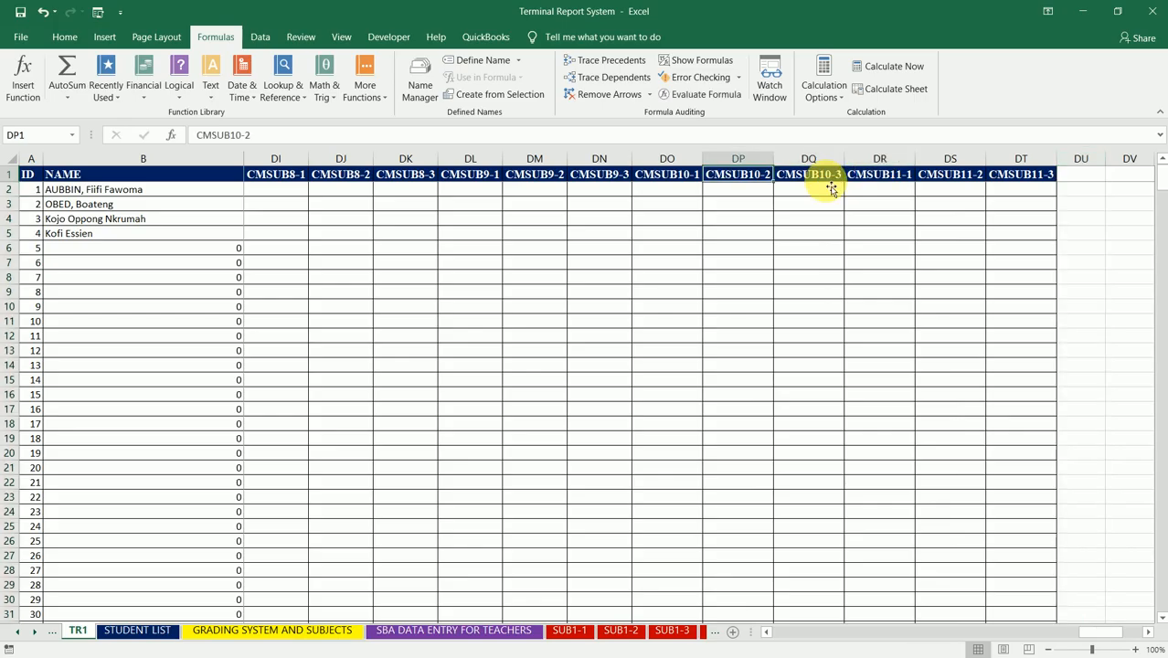
pyautogui.press('Left')
pyautogui.press('Left')
pyautogui.press('Left')
pyautogui.press('Left')
pyautogui.press('Left')
pyautogui.press('Left')
pyautogui.press('Left')
pyautogui.press('Left')
pyautogui.press('Left')
pyautogui.press('Left')
pyautogui.press('Left')
pyautogui.press('Left')
pyautogui.press('Left')
pyautogui.press('Left')
pyautogui.press('Left')
pyautogui.press('Left')
pyautogui.press('Left')
pyautogui.press('Left')
pyautogui.press('Left')
pyautogui.press('Left')
pyautogui.press('Left')
pyautogui.press('Left')
pyautogui.press('Left')
pyautogui.press('Left')
pyautogui.press('Left')
pyautogui.press('Left')
pyautogui.press('Left')
pyautogui.press('Left')
pyautogui.press('Left')
pyautogui.press('Left')
pyautogui.press('Left')
pyautogui.press('Left')
pyautogui.press('Left')
pyautogui.press('Left')
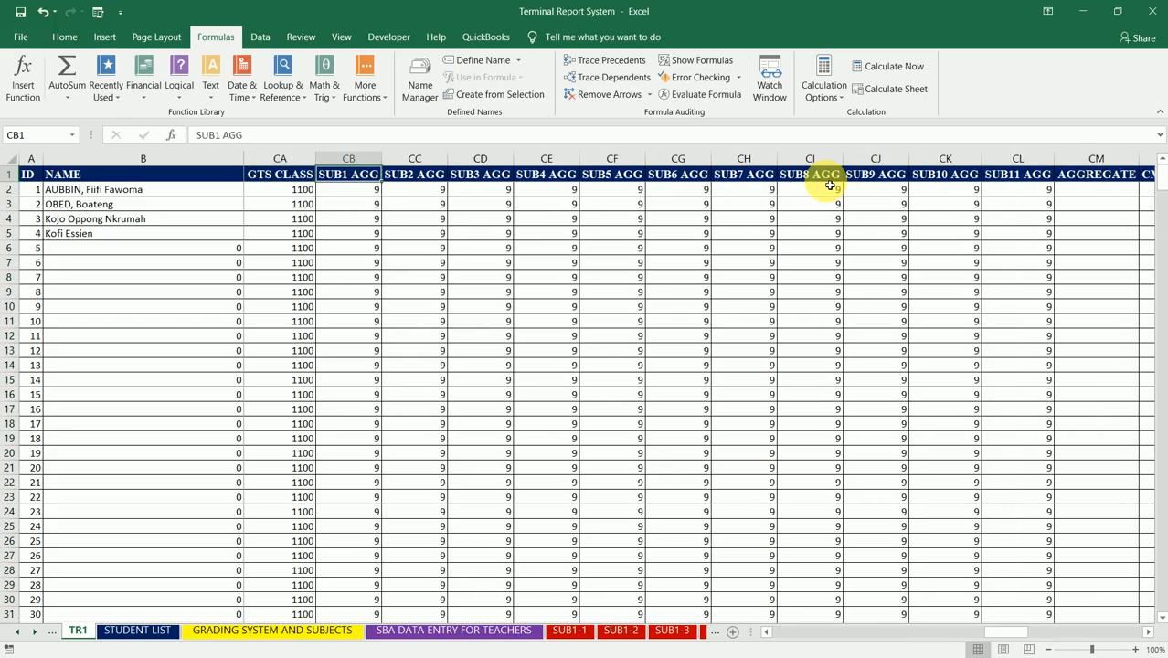
pyautogui.press('Right')
pyautogui.press('Right')
pyautogui.press('Right')
pyautogui.press('Right')
pyautogui.press('Right')
pyautogui.press('Right')
pyautogui.press('Right')
pyautogui.press('Right')
pyautogui.press('Right')
pyautogui.press('Right')
pyautogui.press('Right')
pyautogui.press('Right')
pyautogui.press('Right')
pyautogui.press('Right')
pyautogui.press('Right')
pyautogui.press('Right')
pyautogui.press('Left')
pyautogui.press('Left')
pyautogui.press('Left')
pyautogui.press('Left')
pyautogui.press('Left')
pyautogui.press('Left')
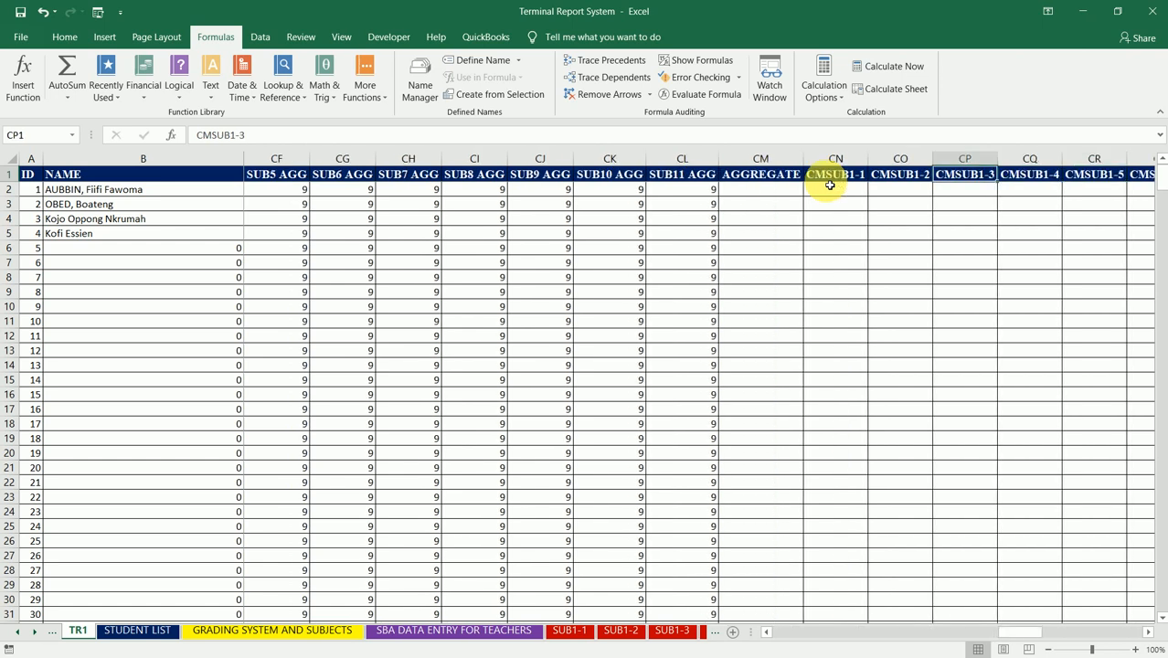
pyautogui.press('Right')
pyautogui.press('Right')
pyautogui.press('Right')
pyautogui.press('Right')
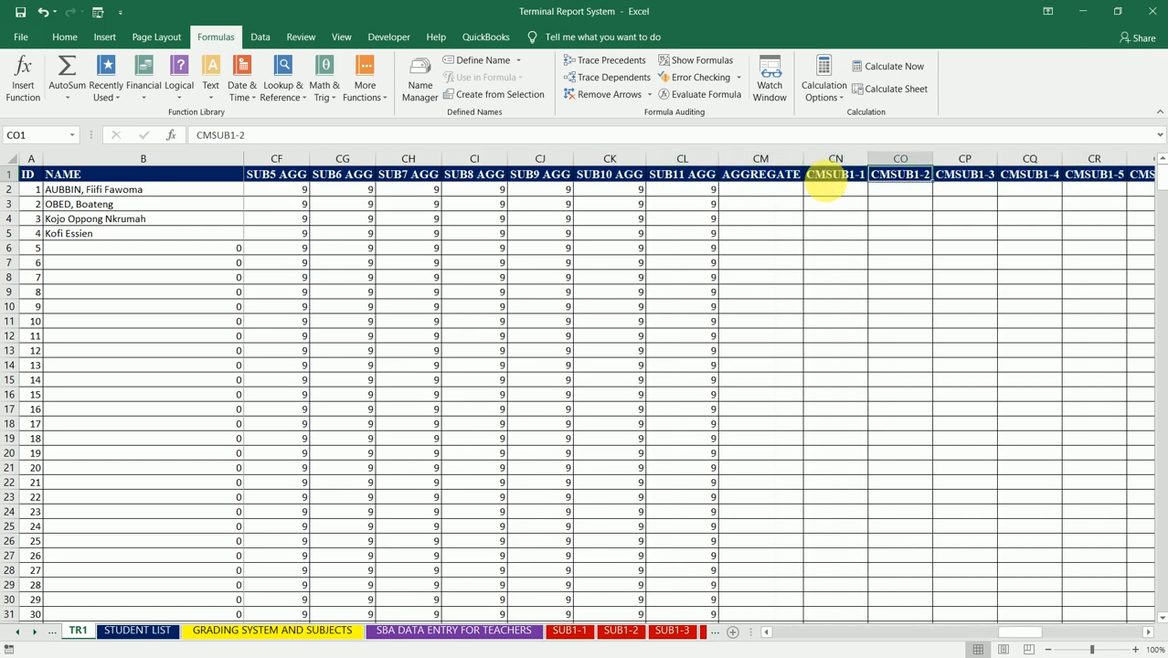
pyautogui.press('Right')
pyautogui.press('Right')
pyautogui.press('Right')
pyautogui.press('Right')
pyautogui.press('Right')
pyautogui.press('Right')
pyautogui.press('Right')
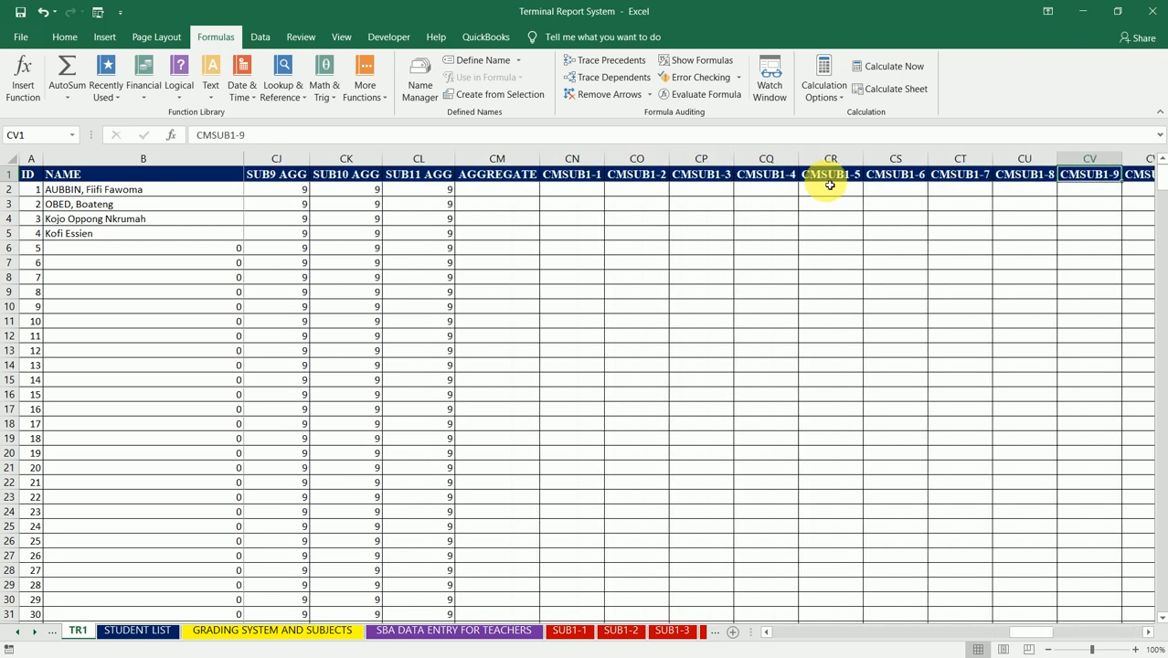
pyautogui.press('Right')
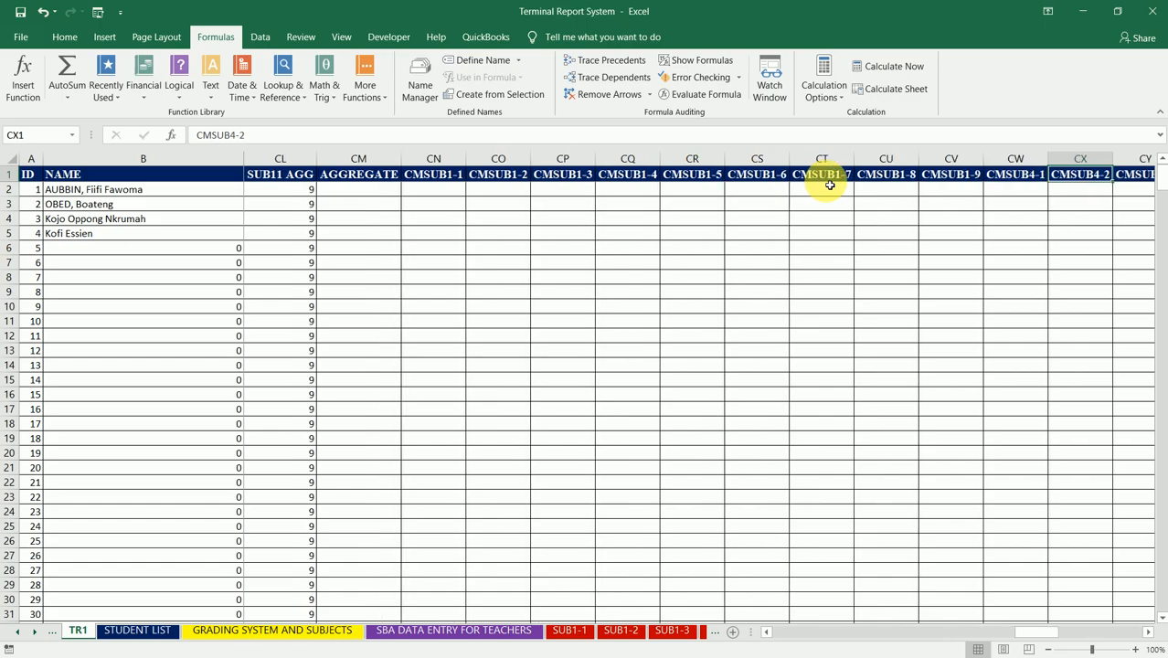
# Step: Replace the CMSUB4-1 header in CW1 with CMSUB2-1 and fill the series across to CMSUB2-9 in DE1
pyautogui.press('Left')
pyautogui.press('Left')
pyautogui.press('Right')
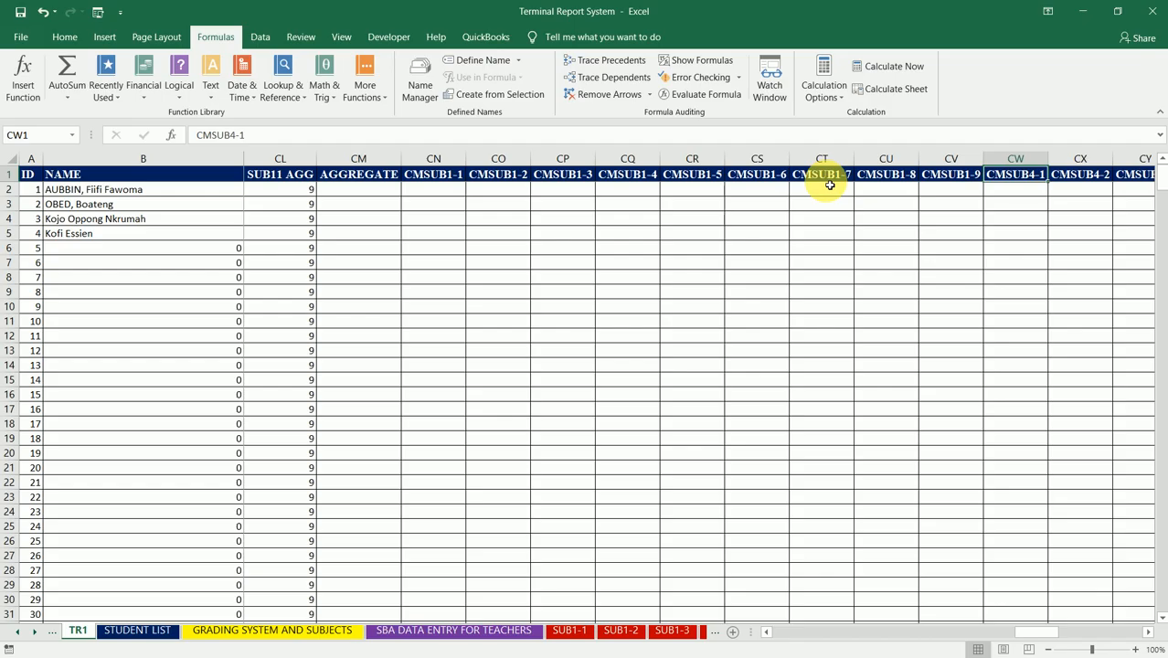
pyautogui.write('CMSU')
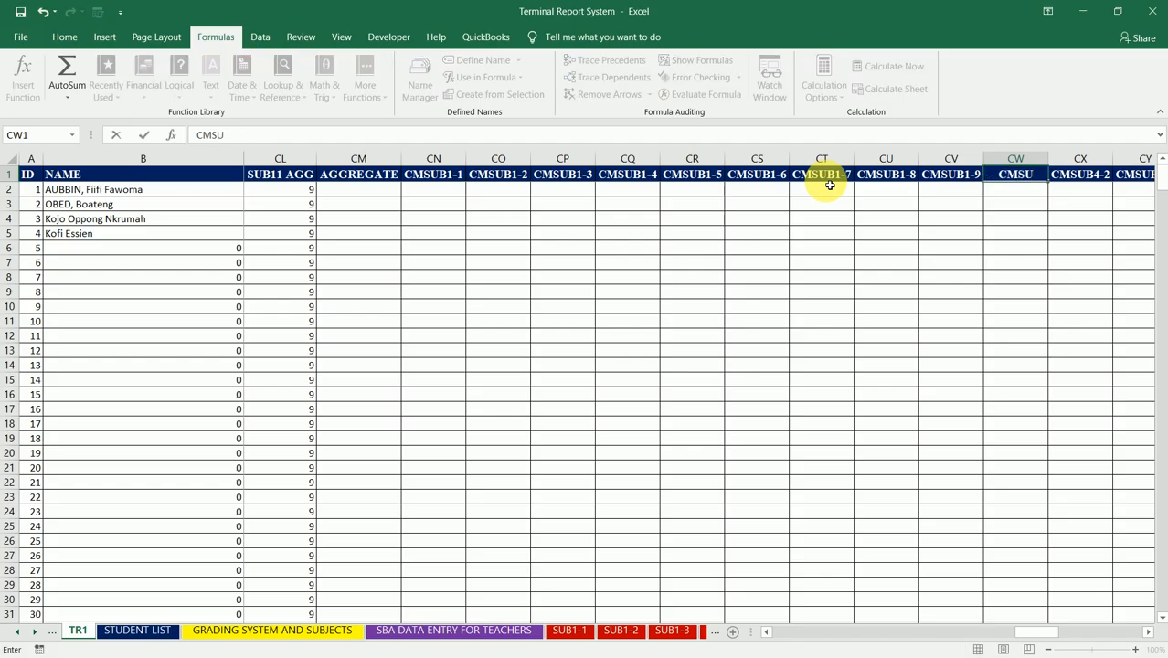
pyautogui.write('B2-1')
pyautogui.press('Return')
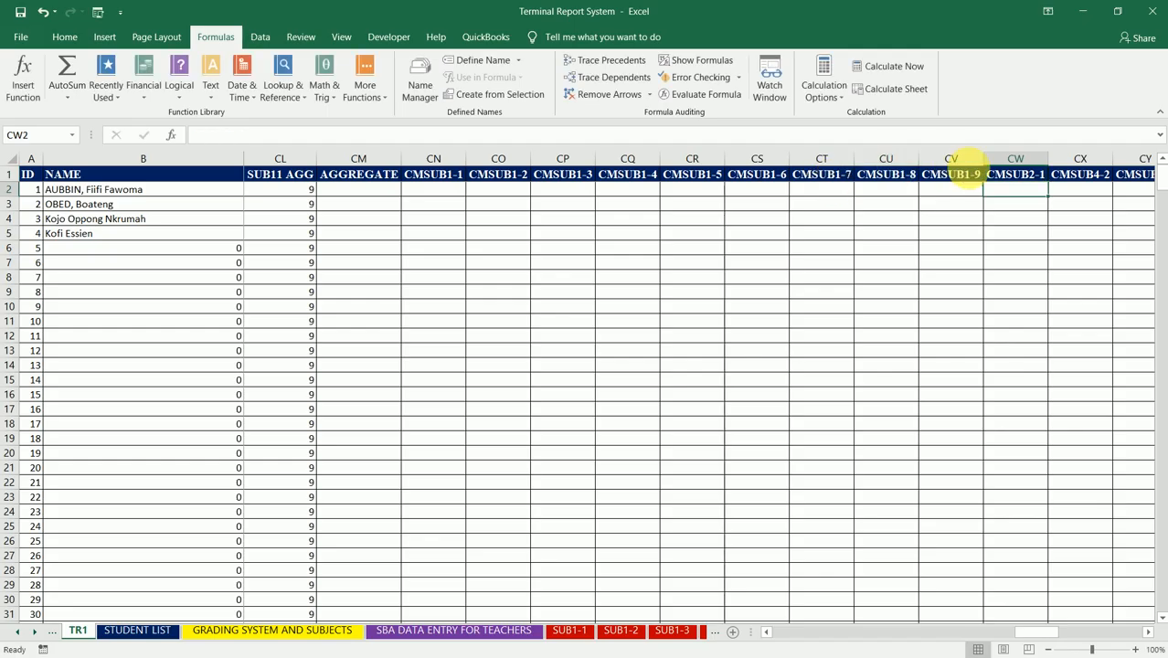
pyautogui.click(1012, 179)
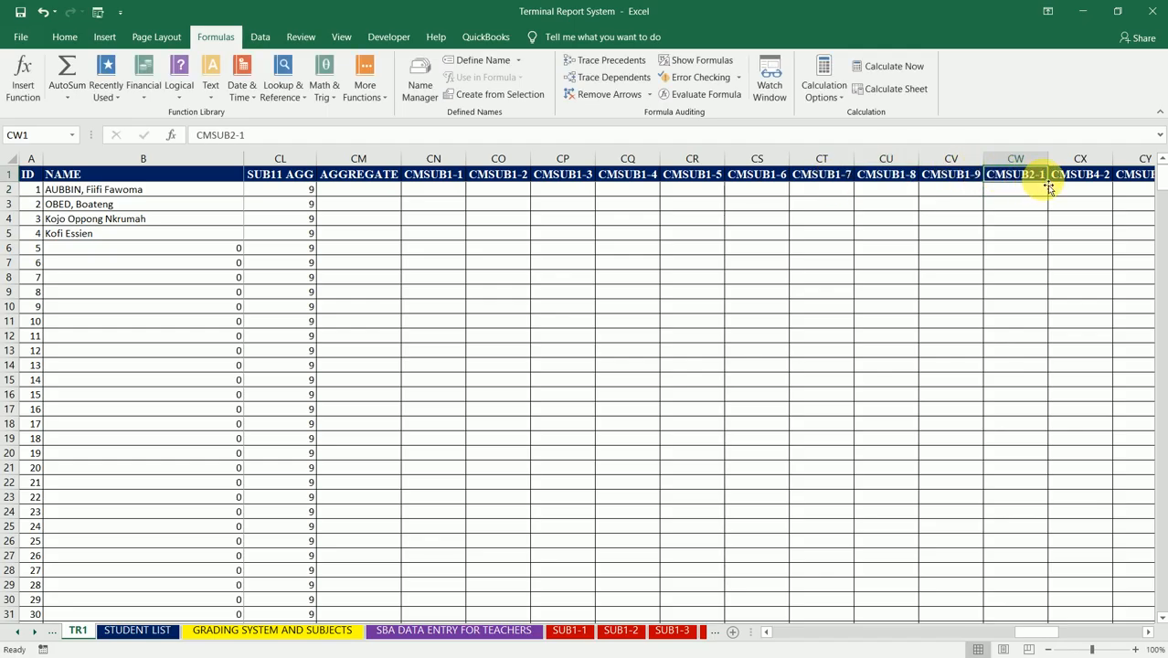
pyautogui.moveTo(1046, 187); pyautogui.dragTo(833, 183)
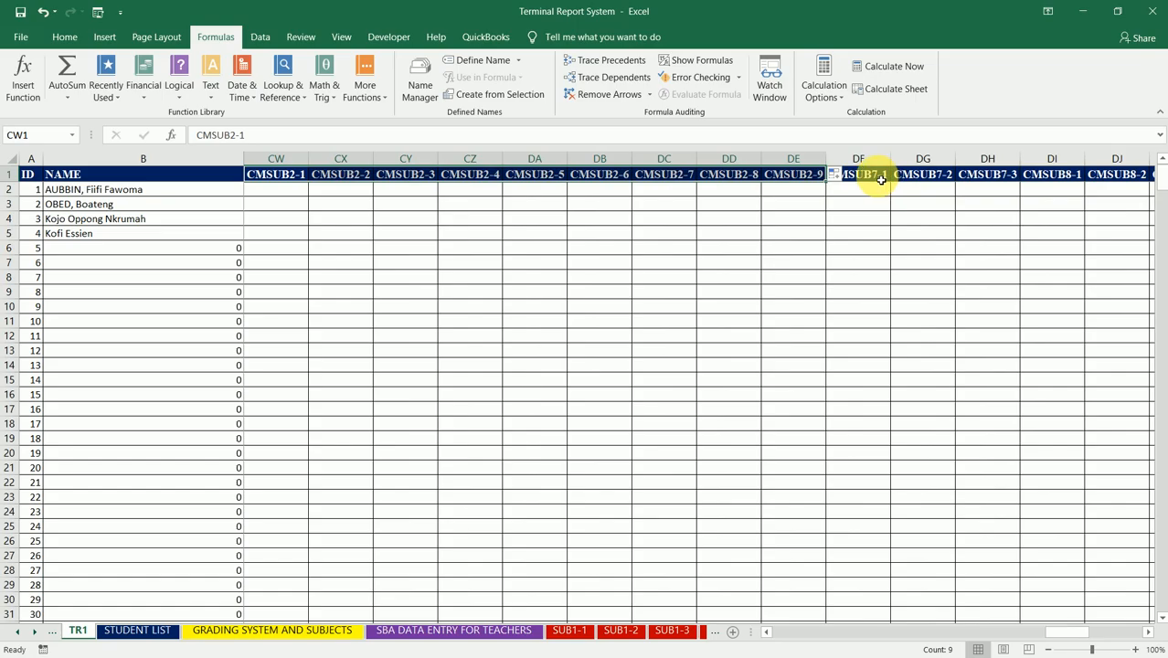
# Step: Replace the header in DF1 with CMSUB3-1 and fill the series across to CMSUB3-9 in DN1
pyautogui.click(882, 180)
pyautogui.write('CMS')
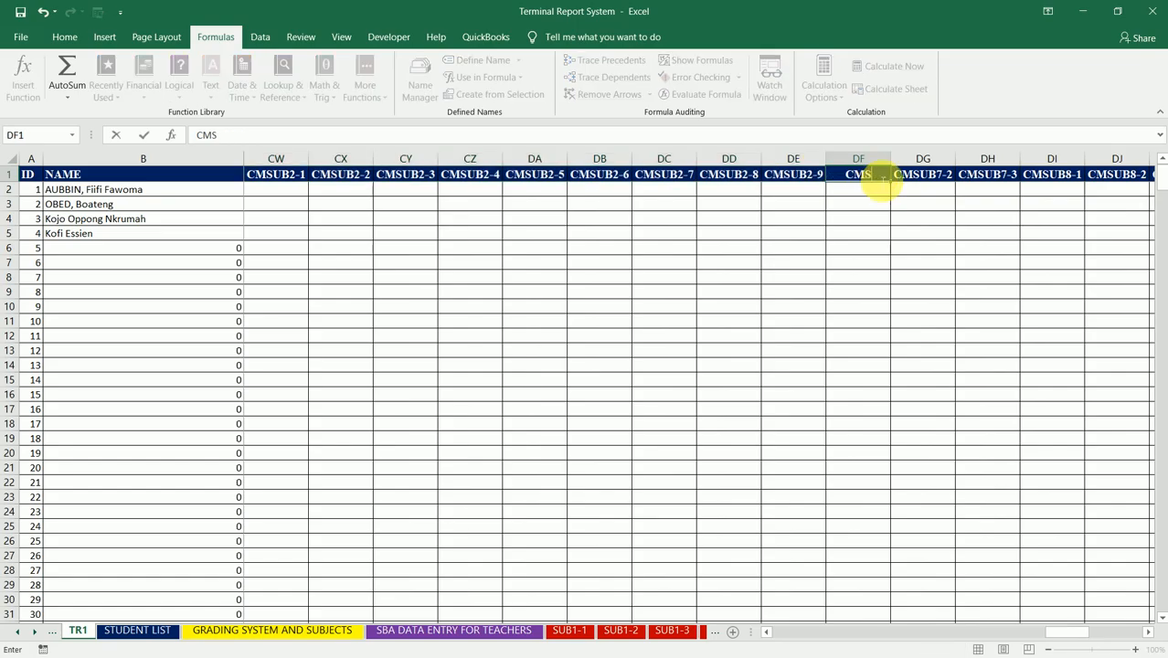
pyautogui.write('UB3-1')
pyautogui.press('Return')
pyautogui.click(885, 178)
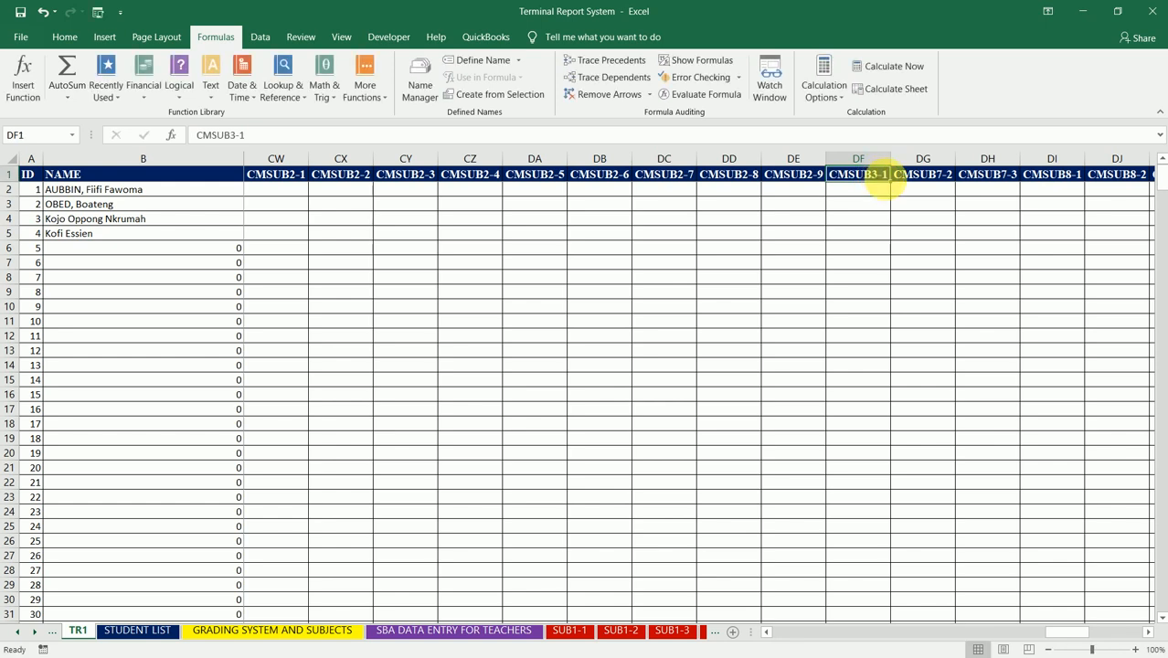
pyautogui.moveTo(892, 186)
pyautogui.mouseDown()
pyautogui.moveTo(1159, 177)
pyautogui.moveTo(899, 201)
pyautogui.moveTo(1153, 178)
pyautogui.moveTo(999, 204)
pyautogui.moveTo(937, 177)
pyautogui.moveTo(891, 186)
pyautogui.mouseUp()
# Step: Fill DO1:DW1 with the header series CMSUB4-1 to CMSUB4-9 and autofit columns DT to DW
pyautogui.click(919, 180)
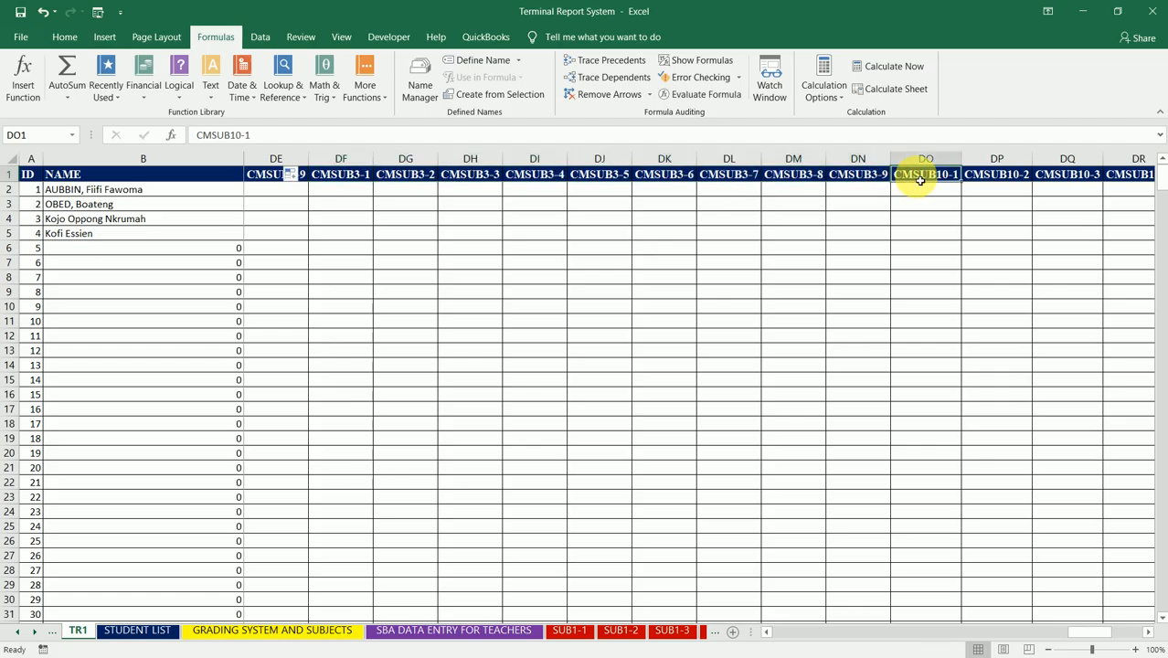
pyautogui.write('CMSUB')
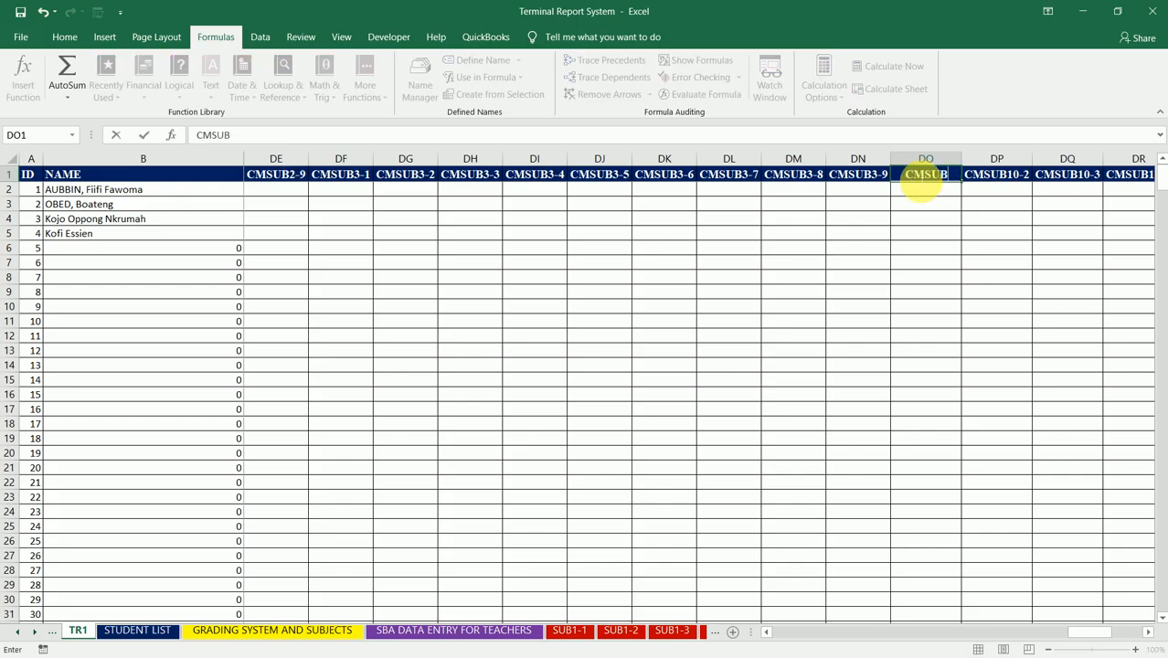
pyautogui.write('4-1')
pyautogui.press('Return')
pyautogui.click(941, 176)
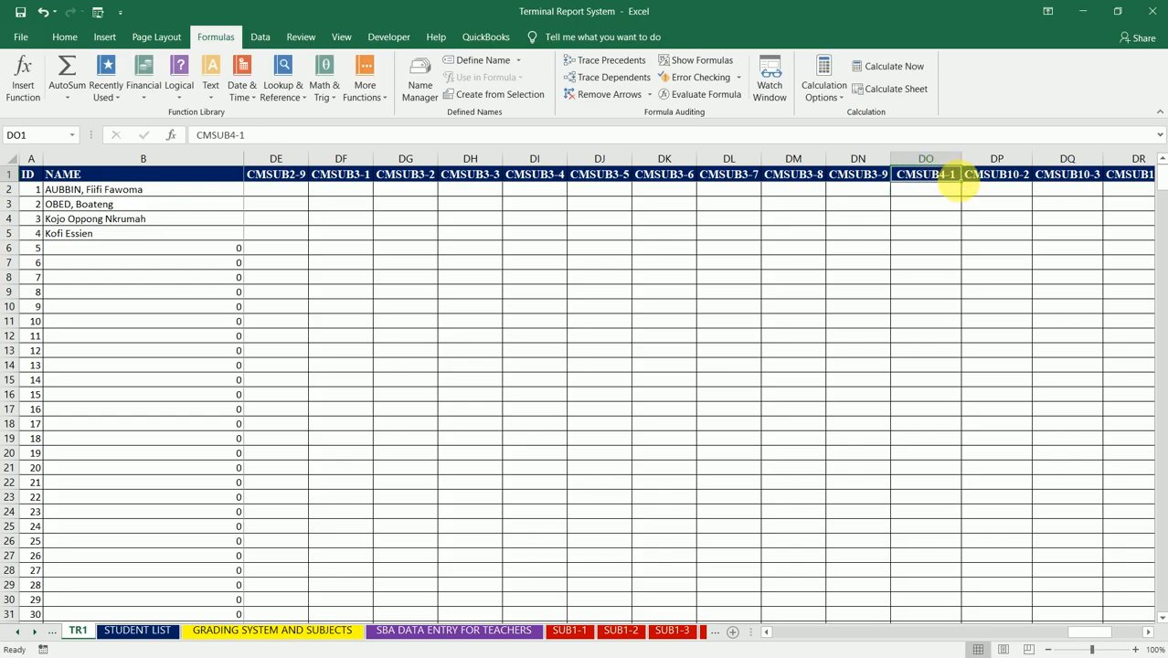
pyautogui.moveTo(960, 182); pyautogui.dragTo(1022, 188)
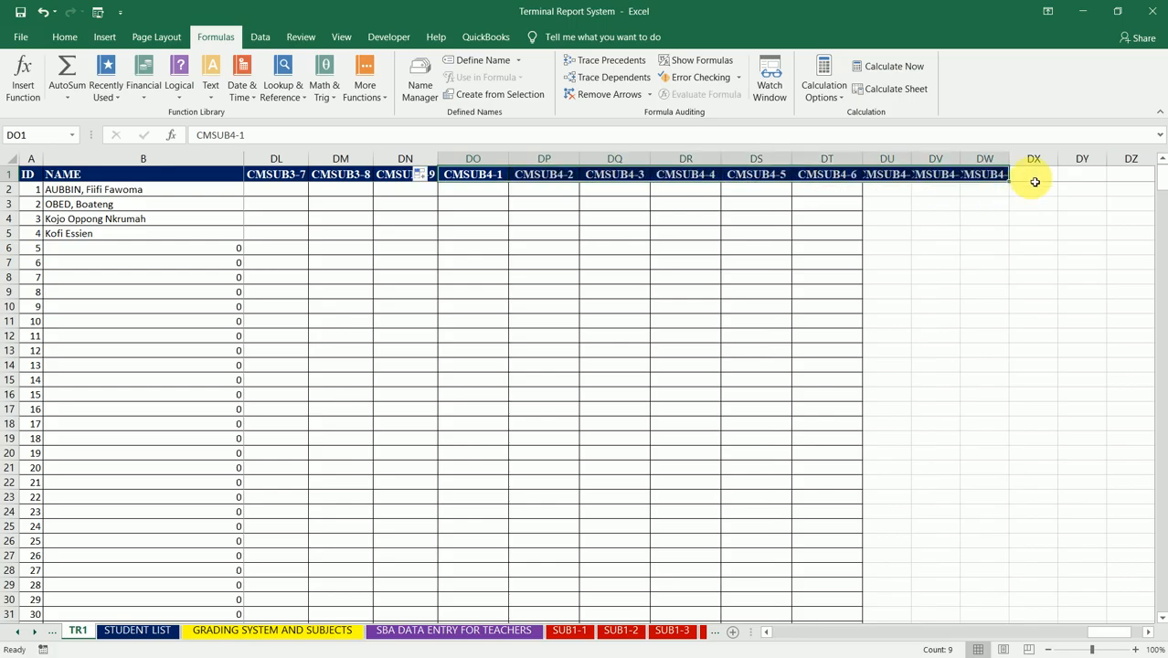
pyautogui.moveTo(826, 158); pyautogui.dragTo(1008, 158)
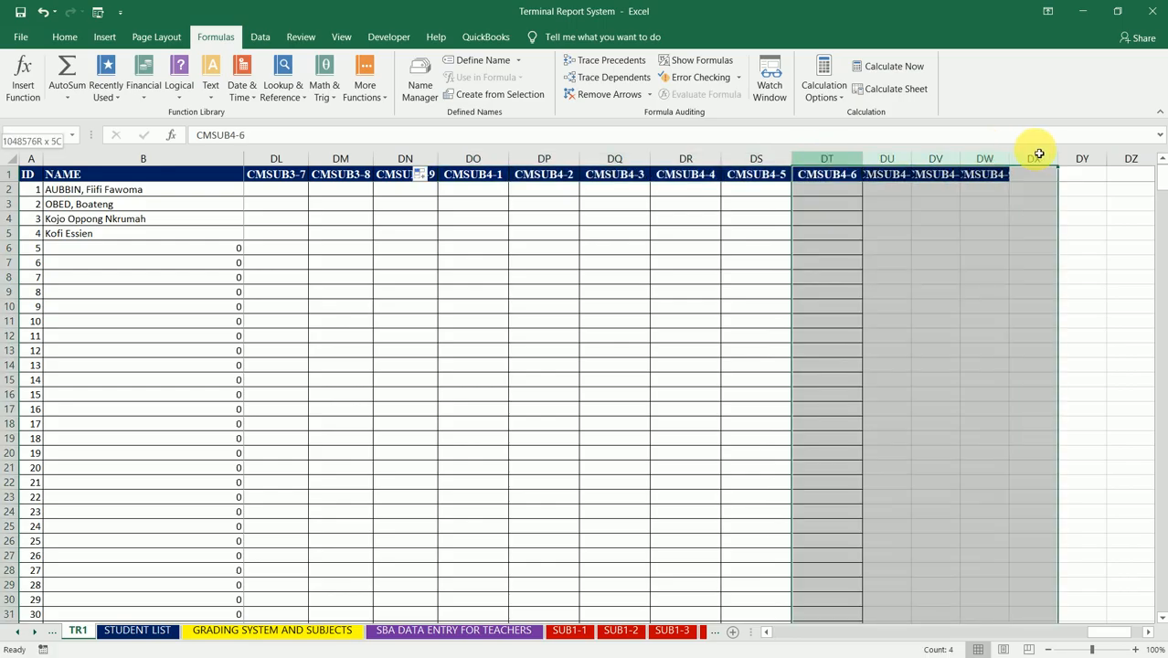
pyautogui.doubleClick(1008, 158)
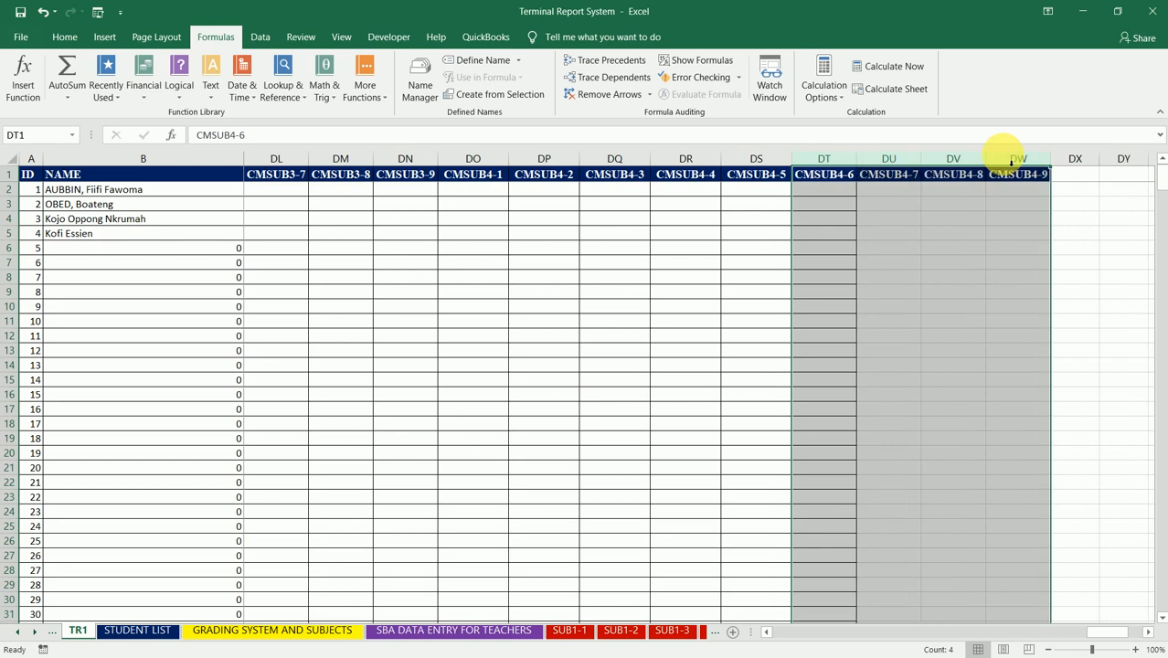
# Step: Enter CMSUB5-1 in DX1, fill the header series across to CMSUB5-9 in EF1 and autofit columns DX to EF
pyautogui.click(1073, 180)
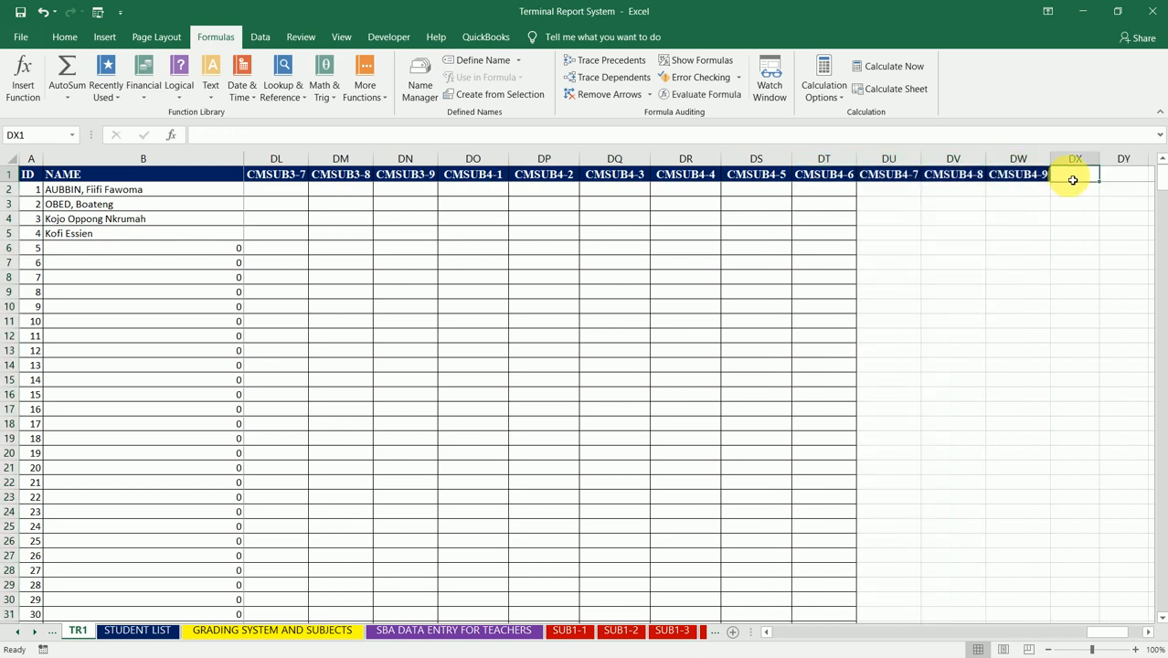
pyautogui.write('CMSUB5-')
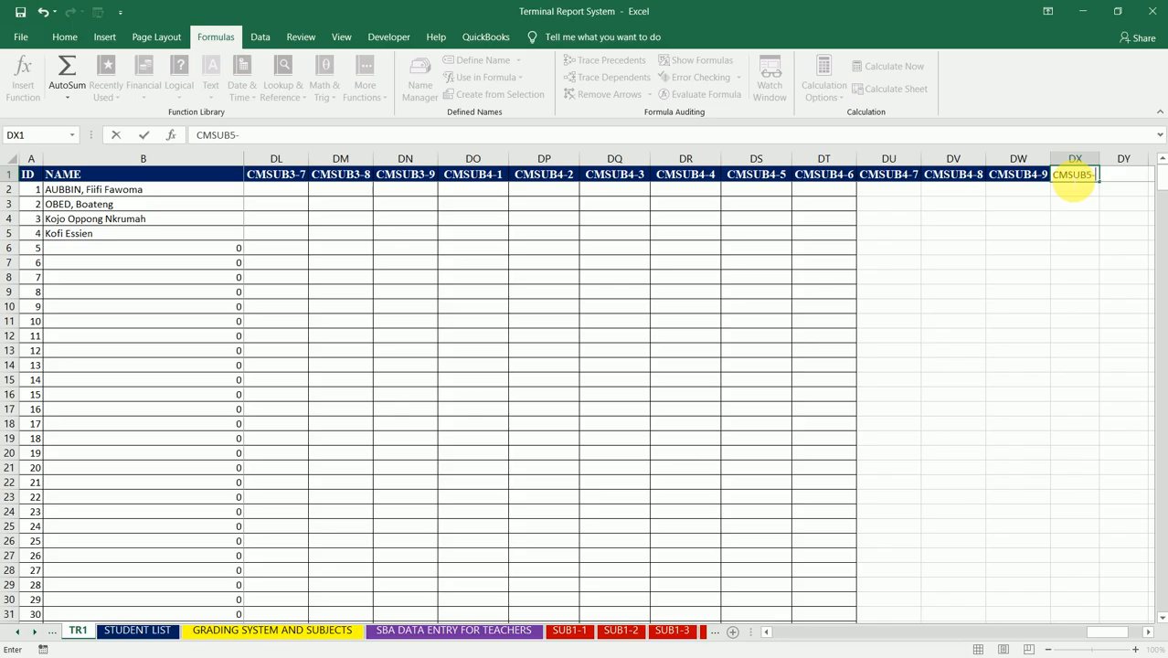
pyautogui.write('1')
pyautogui.press('Return')
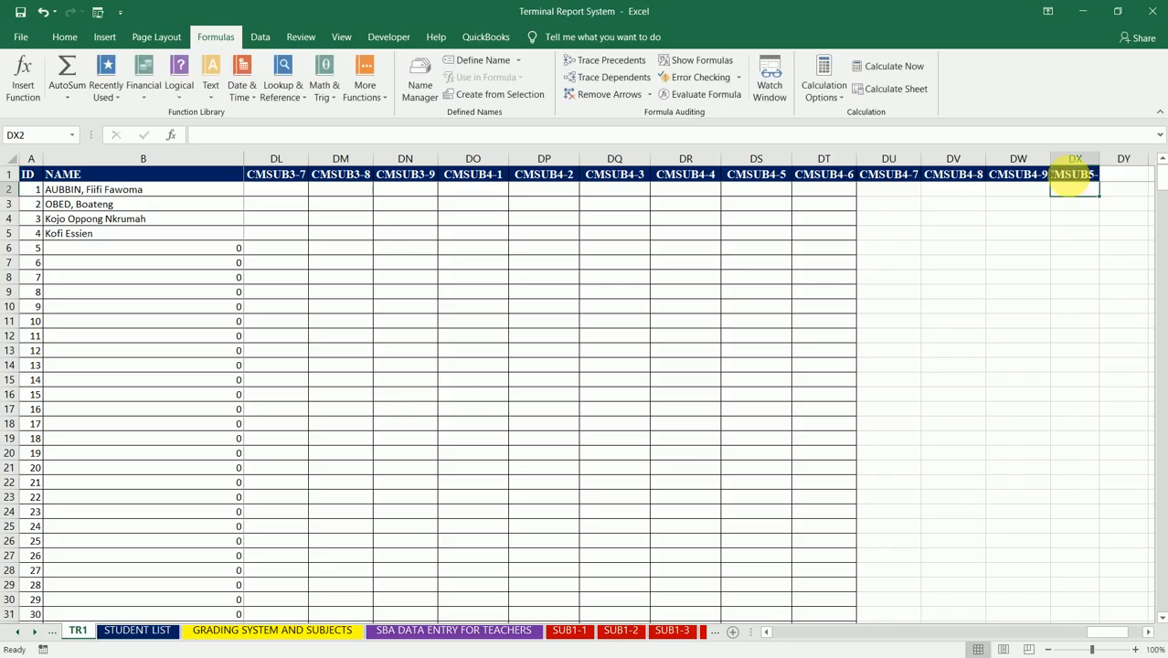
pyautogui.moveTo(1106, 163)
pyautogui.mouseDown()
pyautogui.moveTo(1121, 163)
pyautogui.moveTo(1117, 178)
pyautogui.moveTo(1146, 180)
pyautogui.moveTo(1072, 185)
pyautogui.moveTo(1133, 178)
pyautogui.moveTo(1116, 181)
pyautogui.mouseUp()
pyautogui.click(1102, 174)
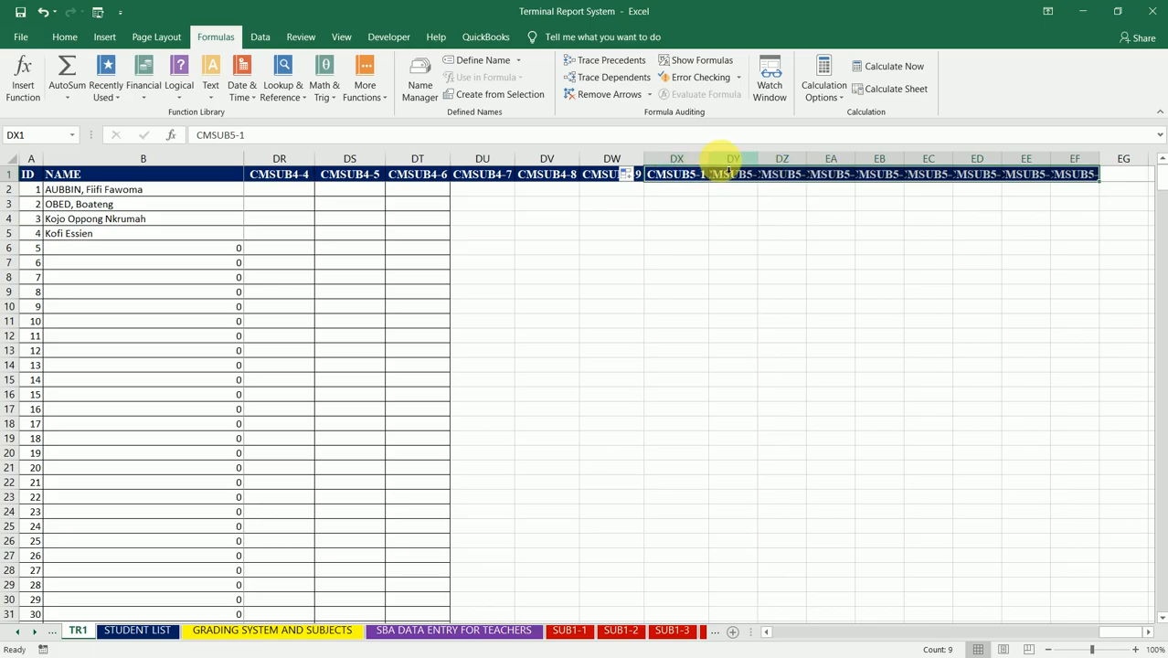
pyautogui.moveTo(733, 161); pyautogui.dragTo(1078, 163)
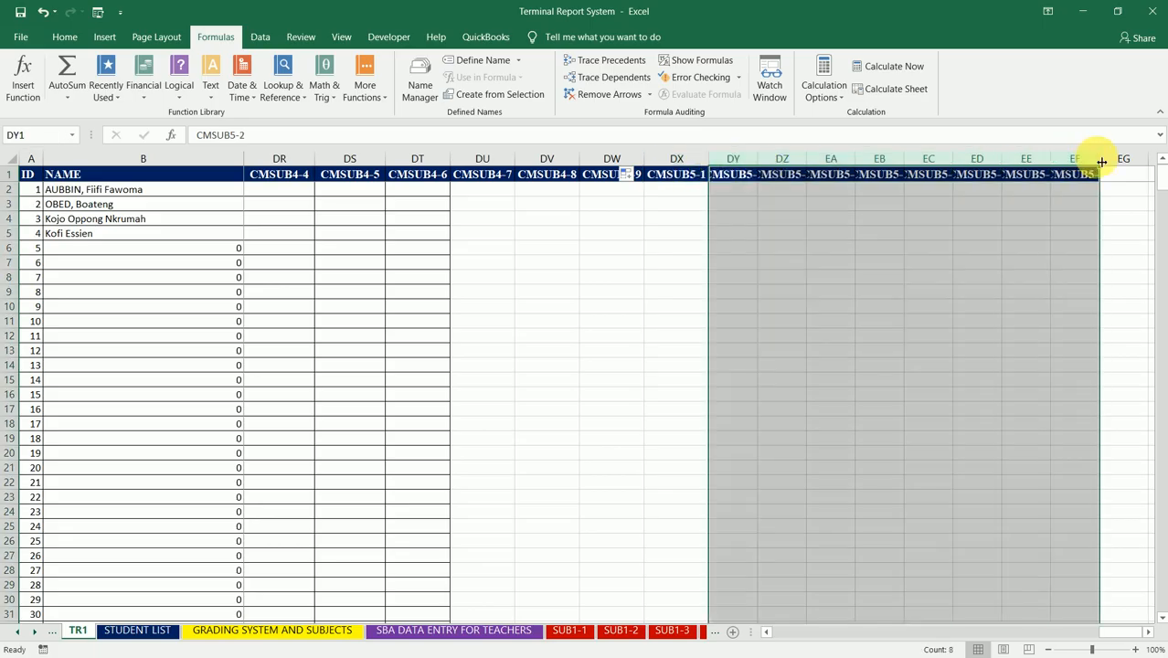
pyautogui.doubleClick(1099, 160)
# Step: Enter CMSUB6-1 in EG1, fill the header series across to CMSUB6-9 in EO1 and autofit columns EG to EO
pyautogui.click(1130, 178)
pyautogui.press('Right')
pyautogui.press('Right')
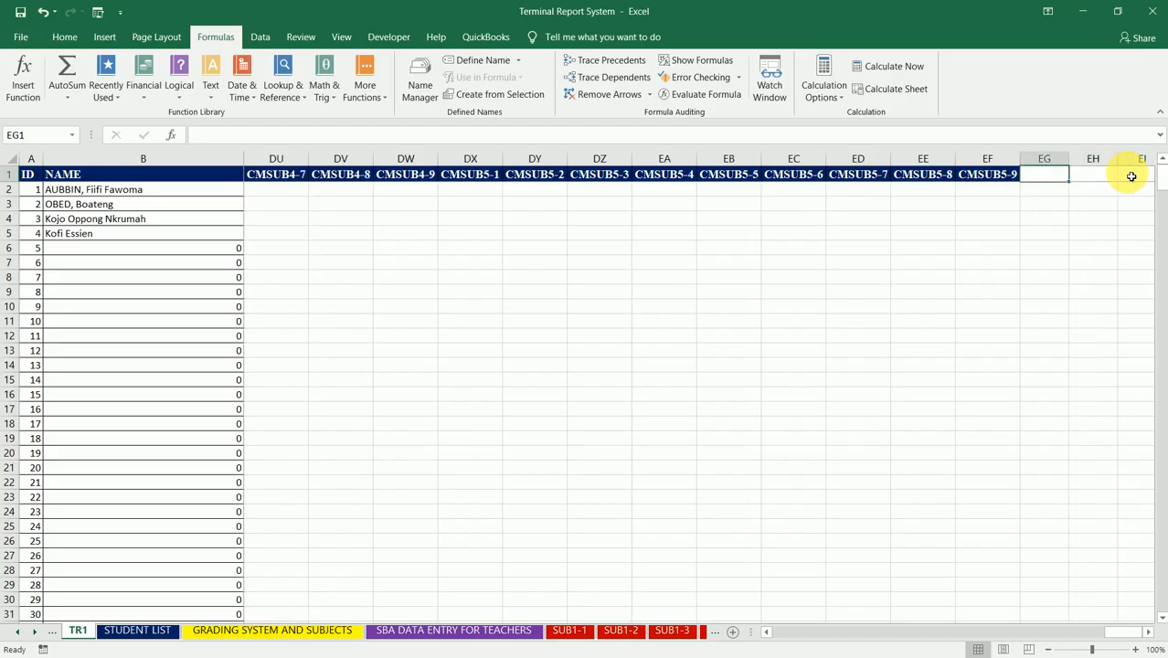
pyautogui.write('CM')
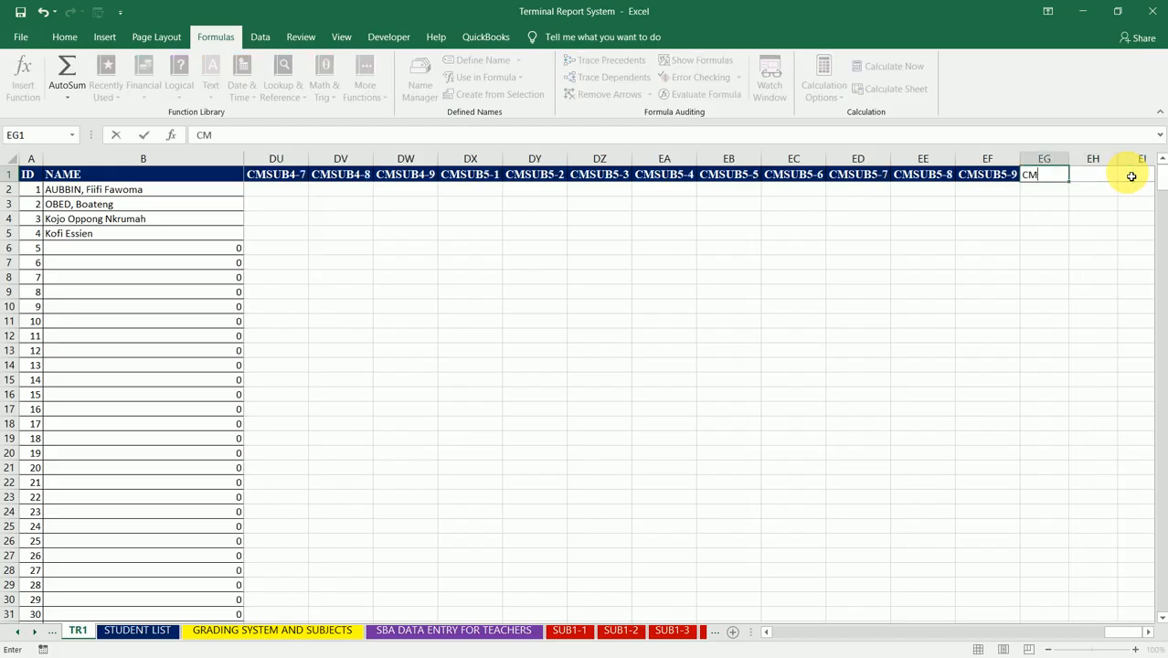
pyautogui.write('SUB6-1')
pyautogui.hotkey('ctrl', 'Return')
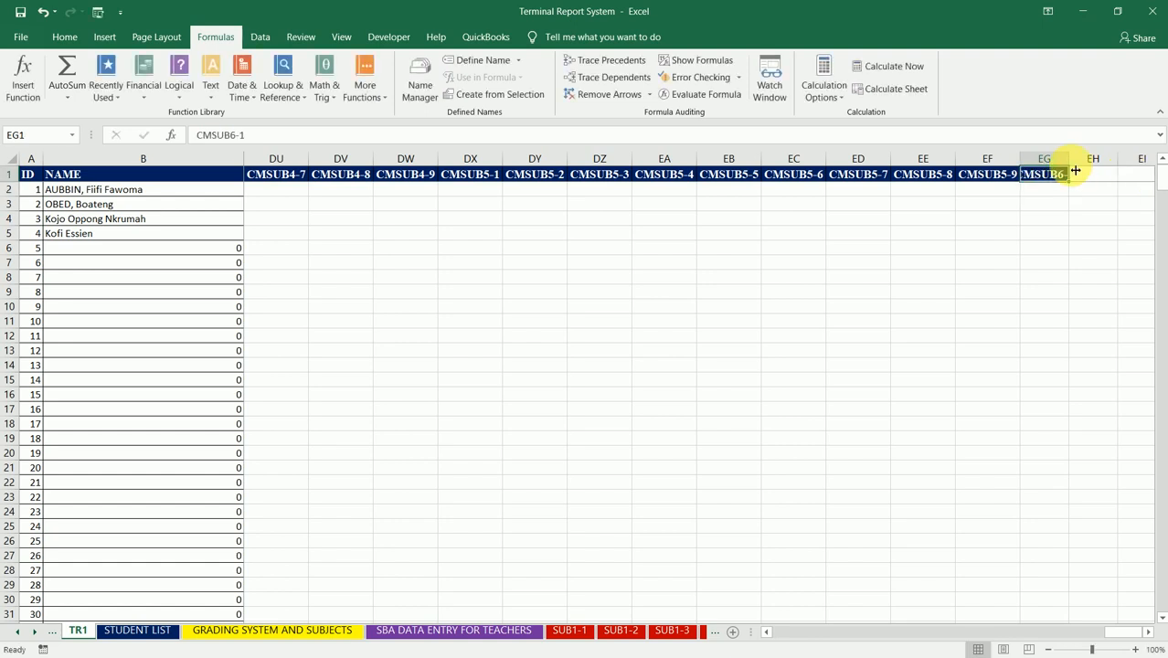
pyautogui.moveTo(1073, 183); pyautogui.dragTo(813, 177)
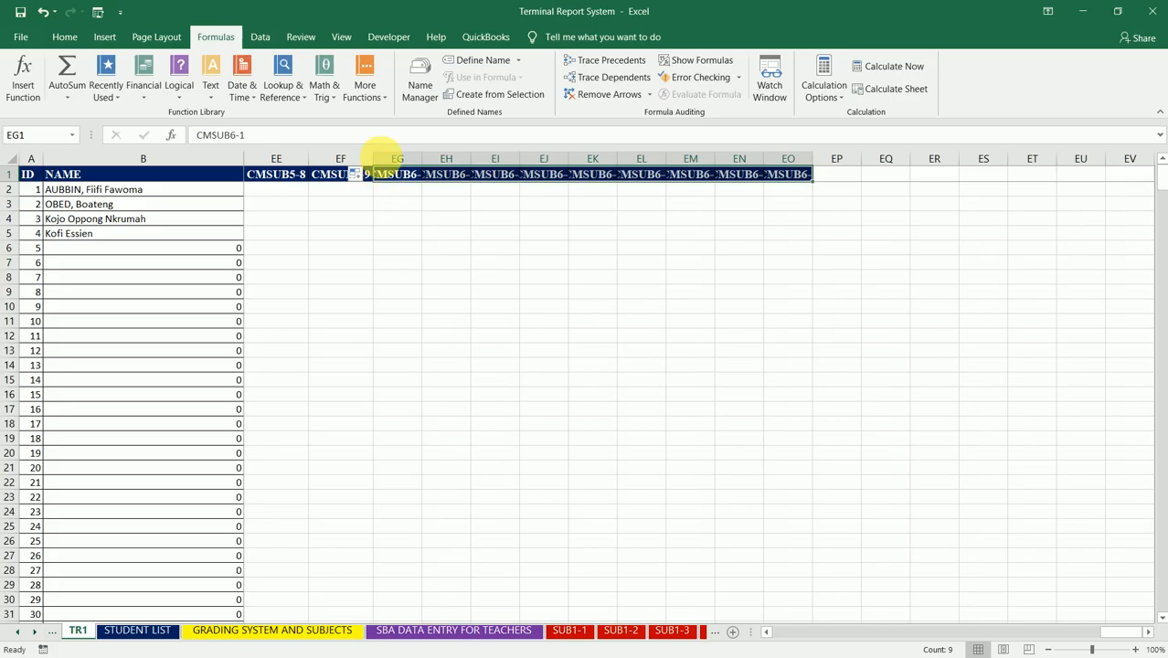
pyautogui.moveTo(397, 164); pyautogui.dragTo(831, 163)
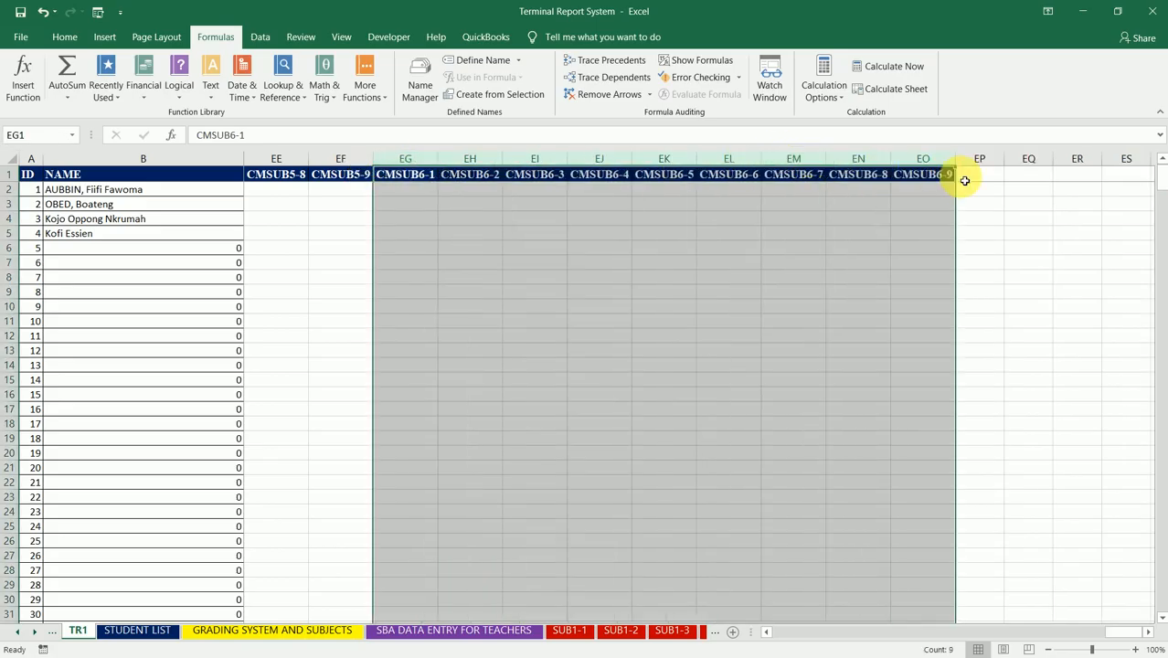
# Step: Enter CMSUB7-1 in EP1, fill the header series across to CMSUB7-9 in EX1 and autofit columns EP to EX
pyautogui.click(979, 181)
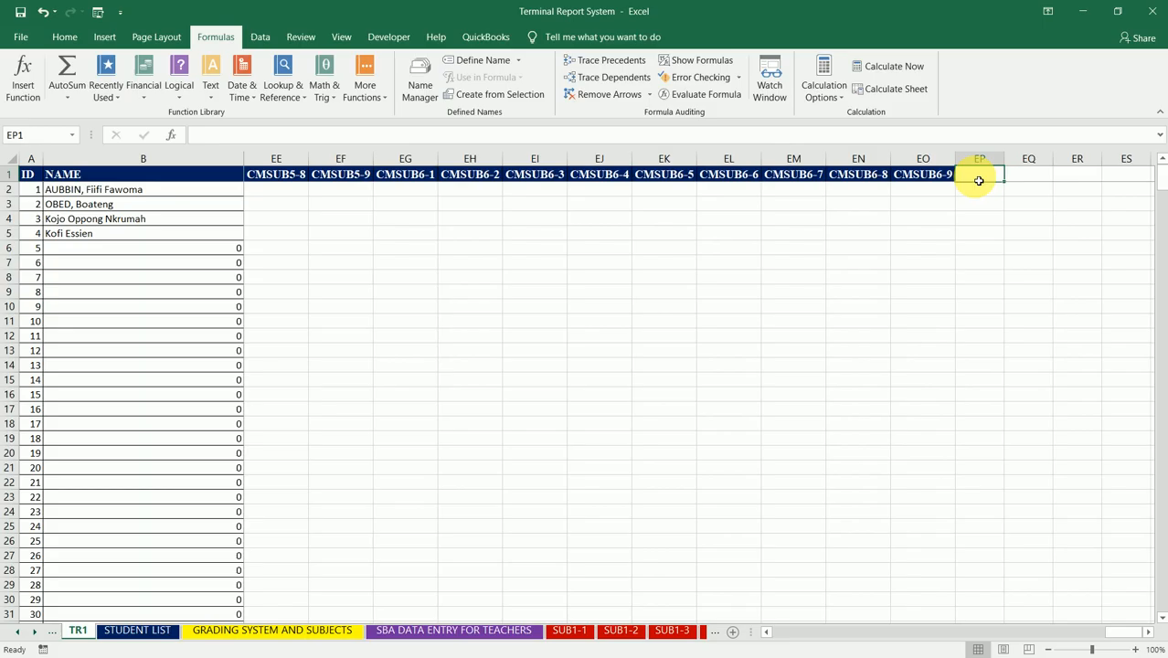
pyautogui.write('CMSUB7-')
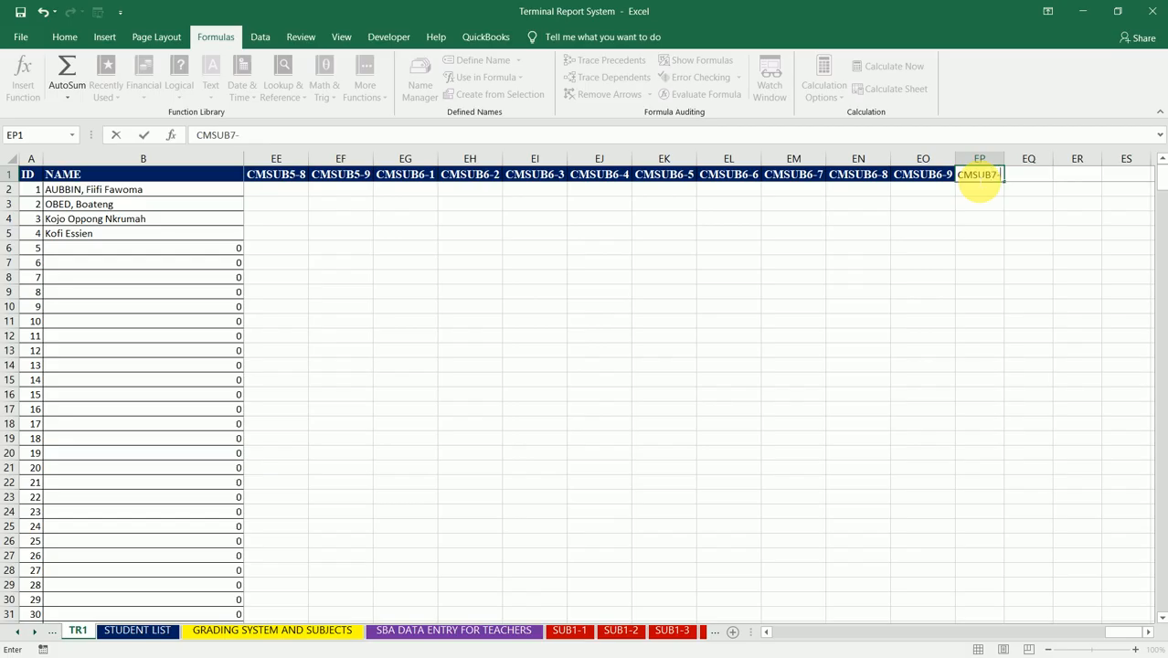
pyautogui.write('1')
pyautogui.hotkey('ctrl', 'Return')
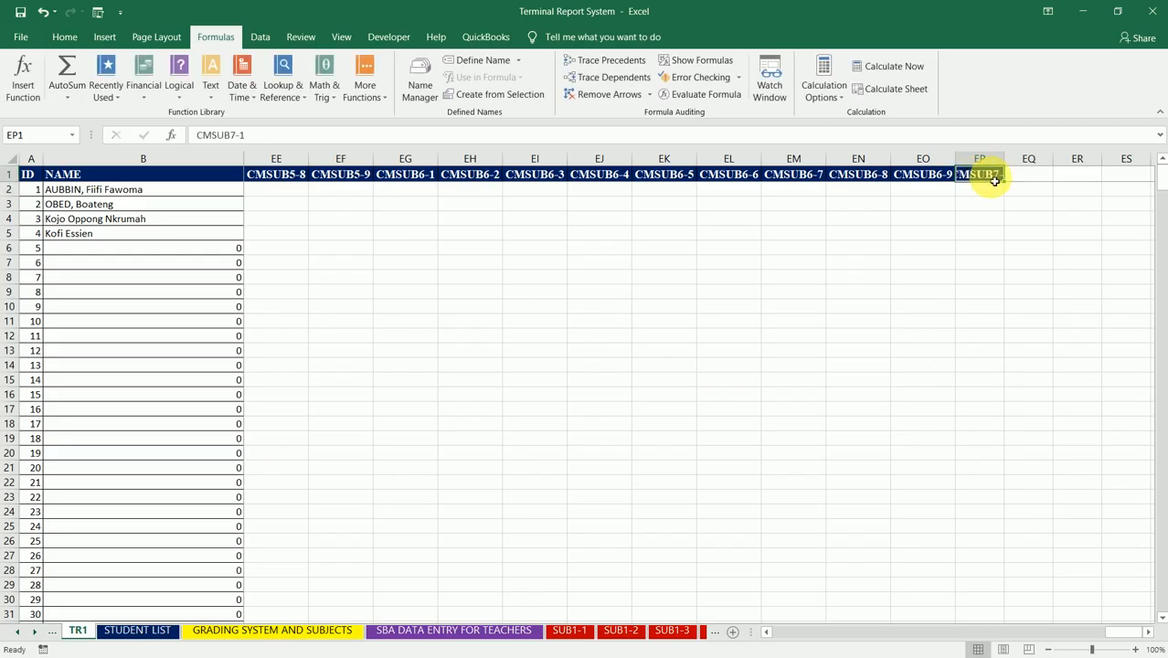
pyautogui.doubleClick(1007, 166)
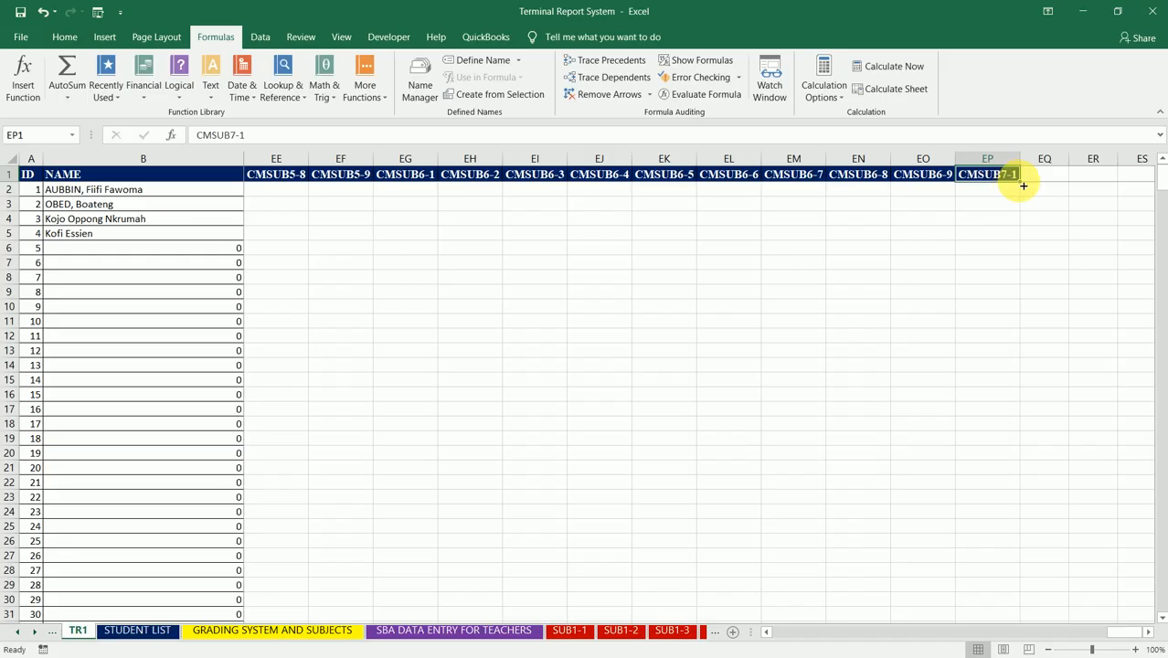
pyautogui.moveTo(1019, 181); pyautogui.dragTo(978, 180)
pyautogui.moveTo(535, 159); pyautogui.dragTo(936, 164)
pyautogui.doubleClick(962, 162)
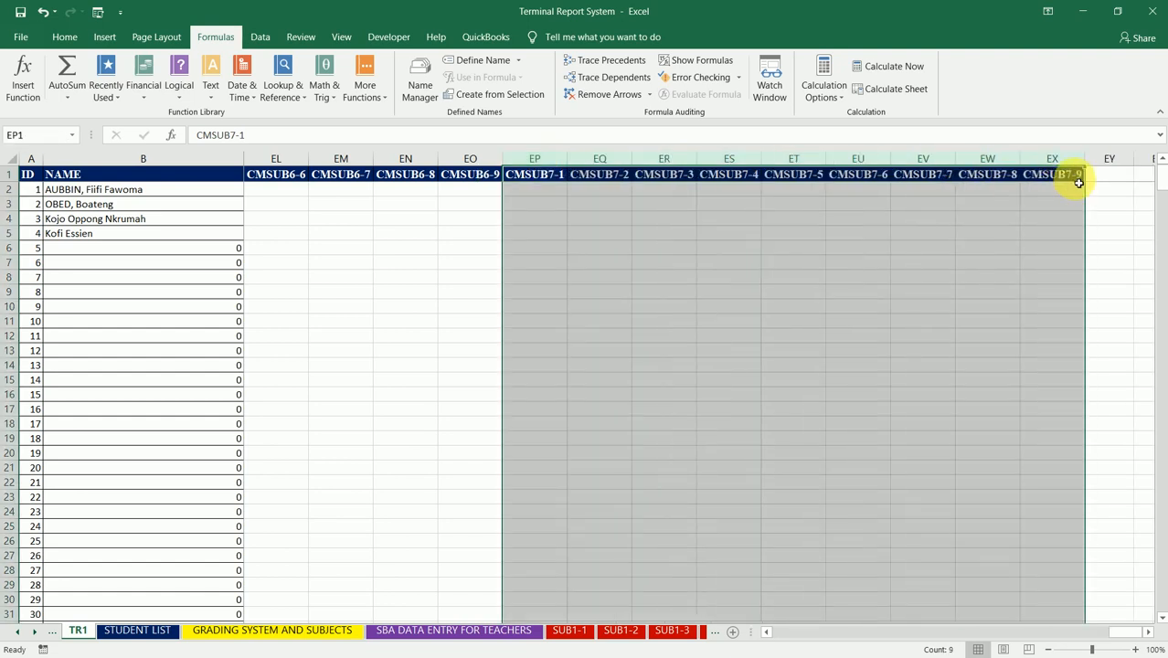
# Step: Enter CMSUB8-1 in EY1, fill the header series across to CMSUB8-9 in FG1 and autofit columns EY to FG
pyautogui.click(1102, 179)
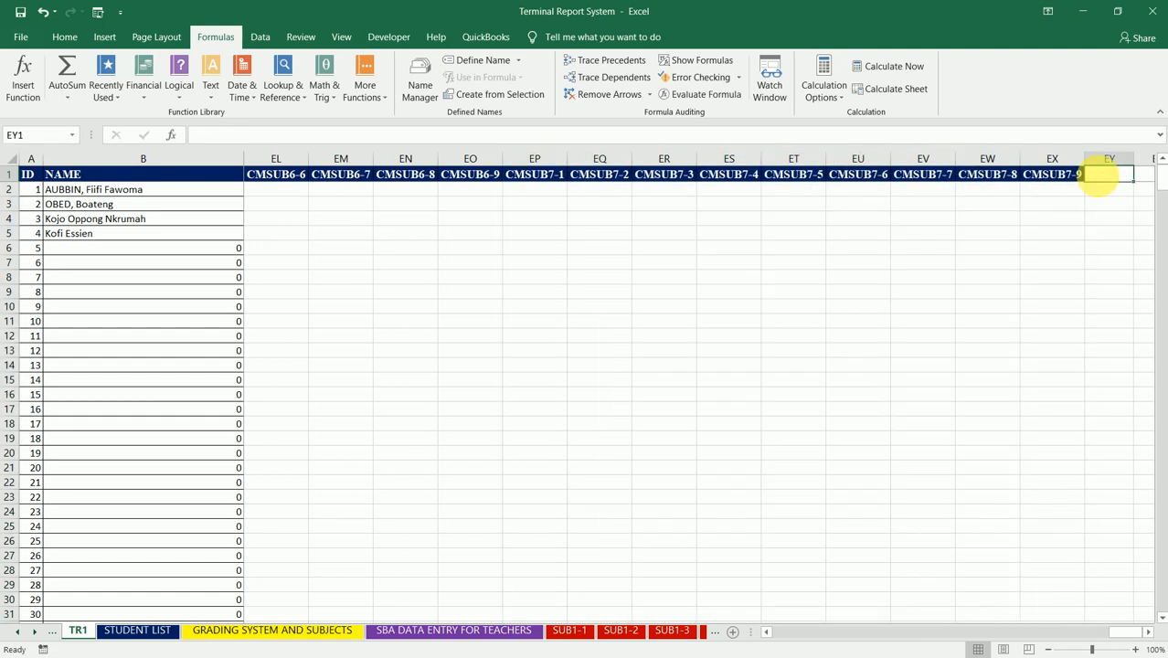
pyautogui.write('CMSUB')
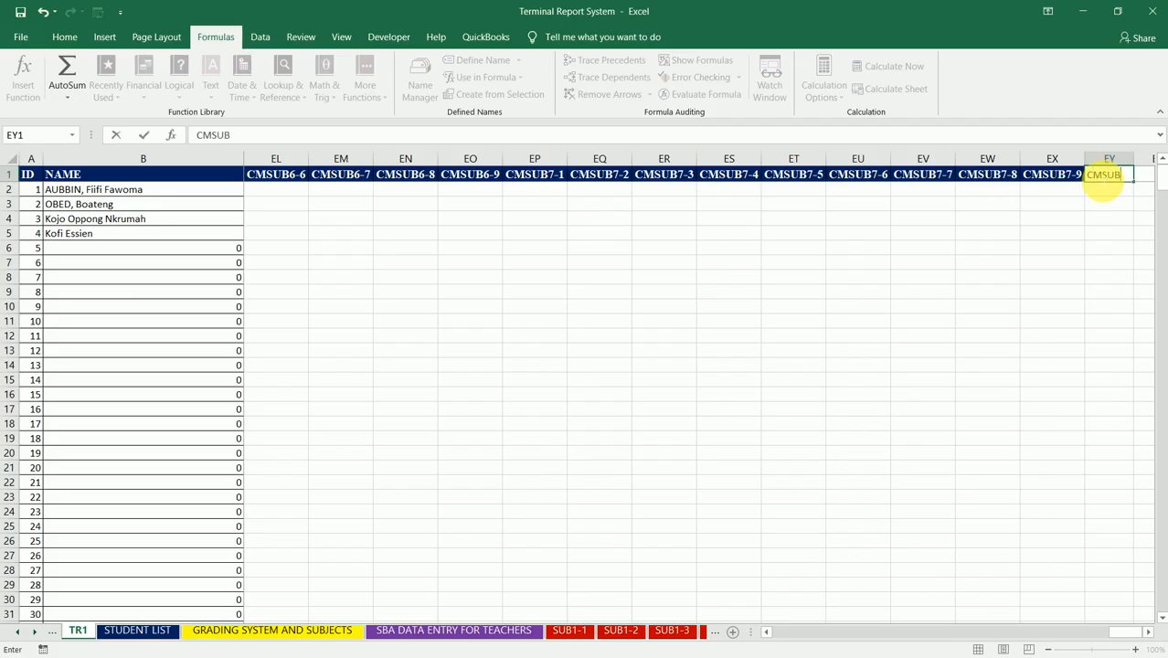
pyautogui.write('8-1')
pyautogui.click(1106, 177)
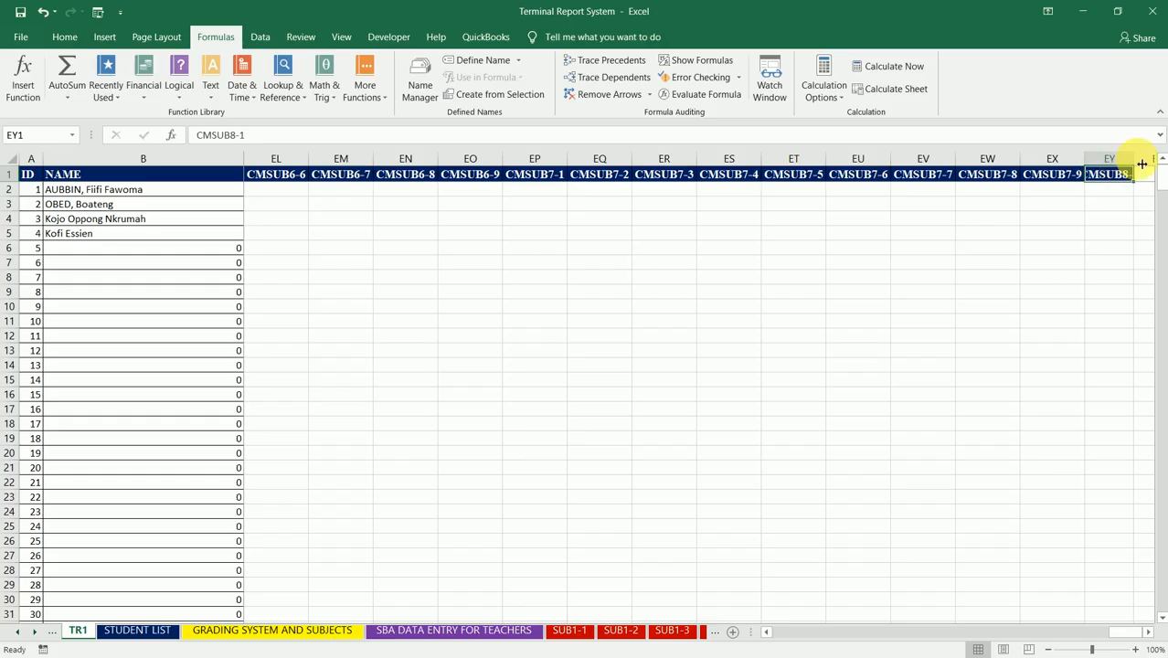
pyautogui.moveTo(1142, 163); pyautogui.dragTo(1078, 183)
pyautogui.moveTo(720, 158); pyautogui.dragTo(1073, 157)
pyautogui.doubleClick(1091, 160)
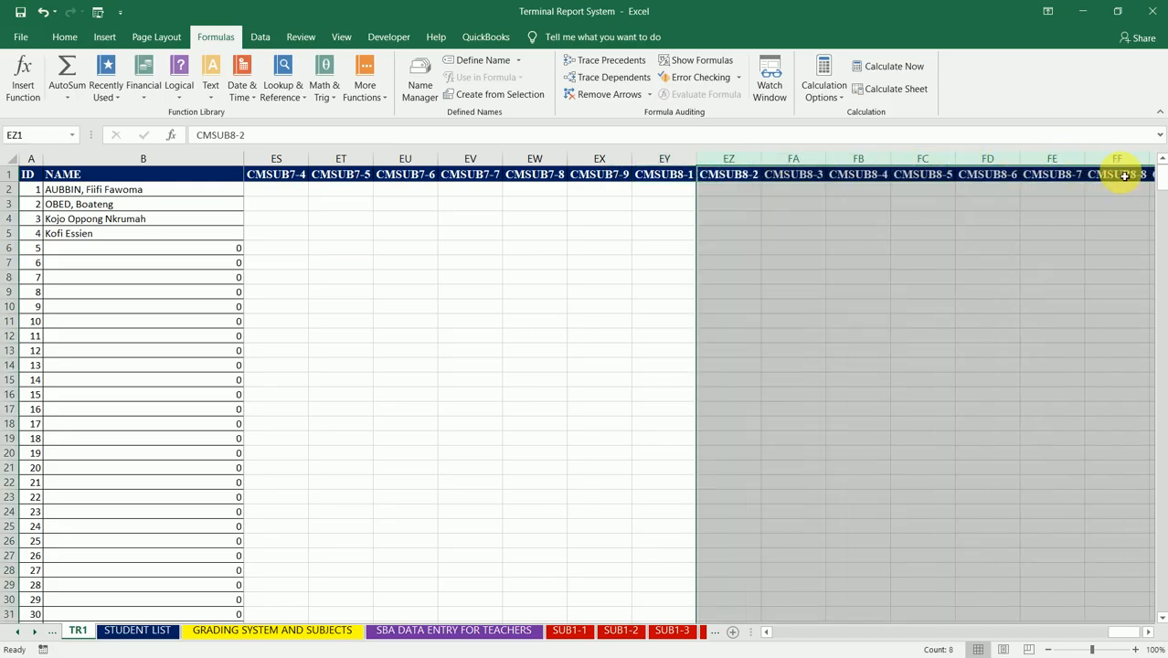
# Step: Enter CMSUB9-1 in FH1, fill the header series across to CMSUB9-9 in FP1 and autofit columns FH to FP
pyautogui.click(1123, 175)
pyautogui.press('Right')
pyautogui.press('Left')
pyautogui.press('Left')
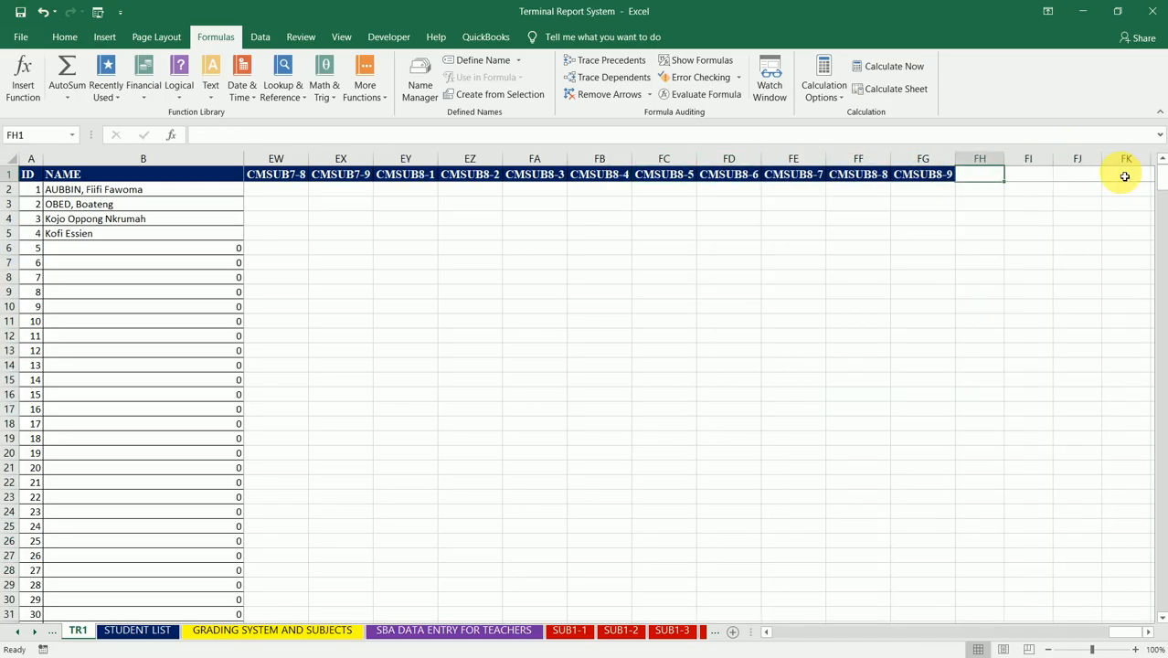
pyautogui.write('CMSUB')
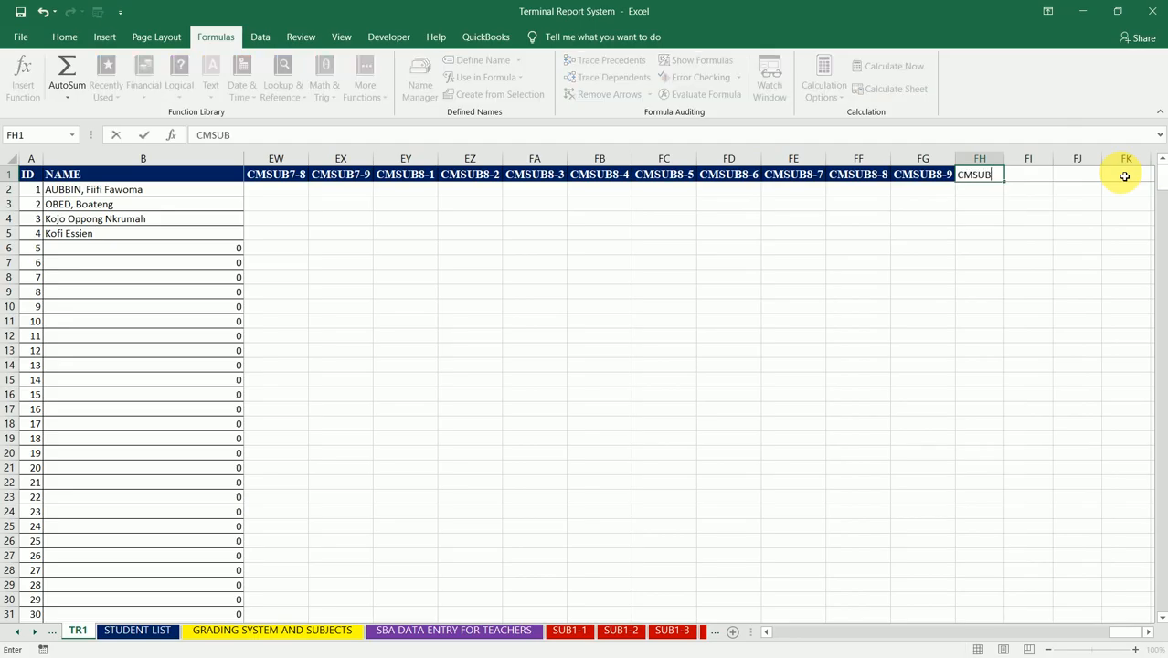
pyautogui.write('9-1')
pyautogui.press('Return')
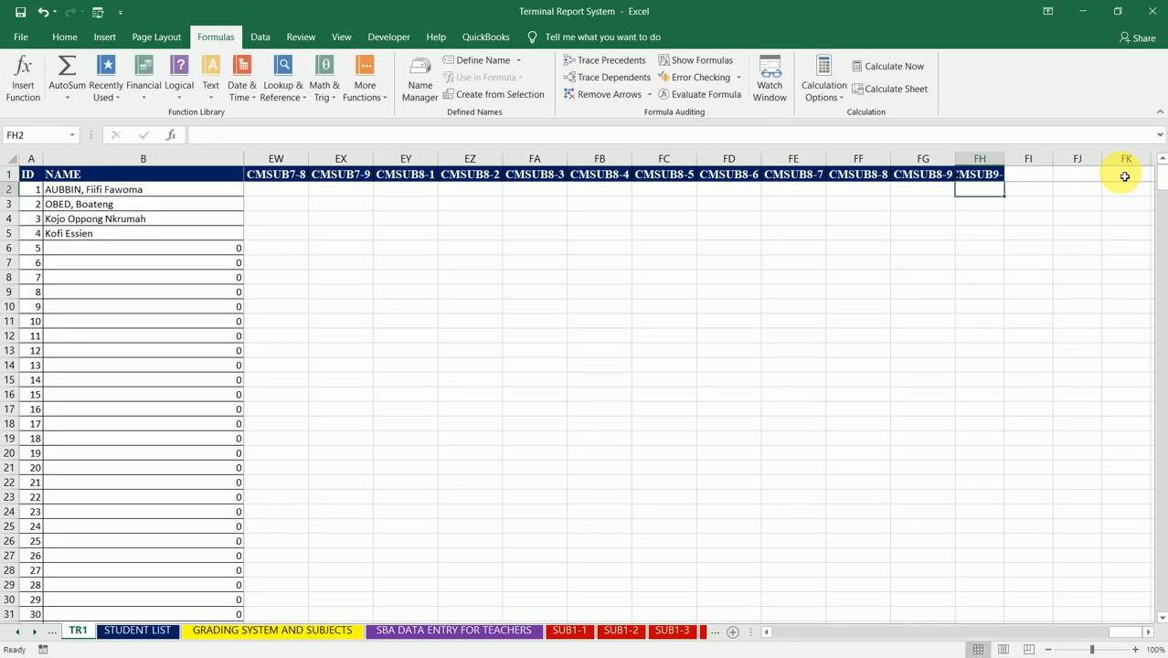
pyautogui.doubleClick(1011, 159)
pyautogui.click(1003, 171)
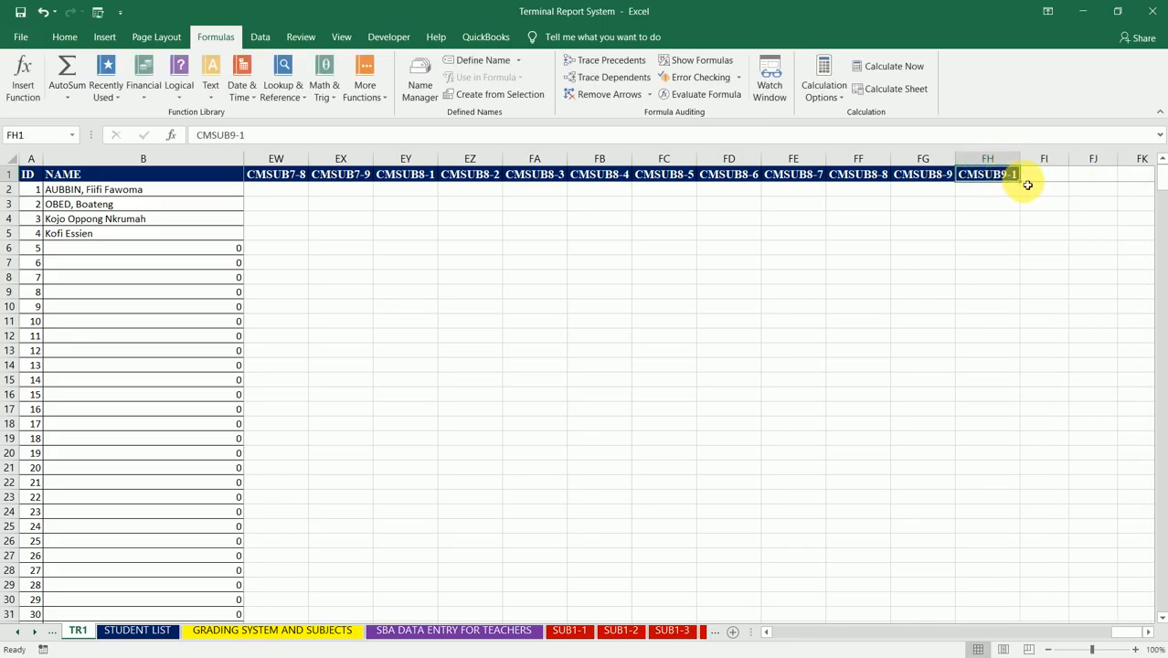
pyautogui.moveTo(1019, 181)
pyautogui.mouseDown()
pyautogui.moveTo(1155, 173)
pyautogui.moveTo(1035, 174)
pyautogui.mouseUp()
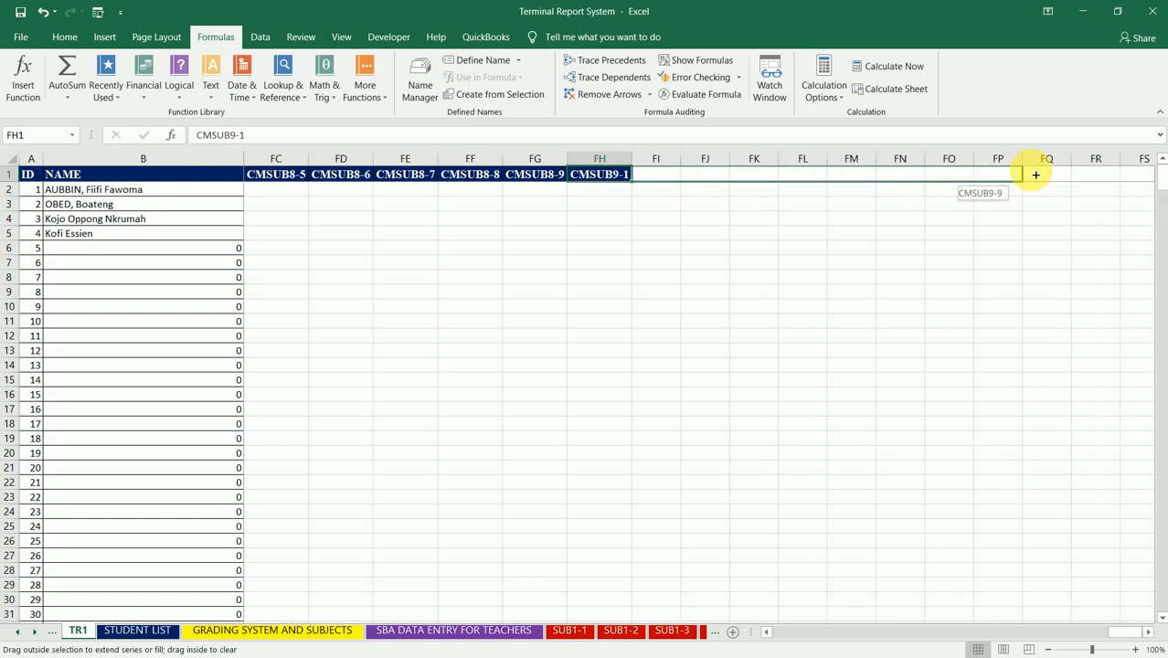
pyautogui.moveTo(1035, 174); pyautogui.dragTo(1033, 174)
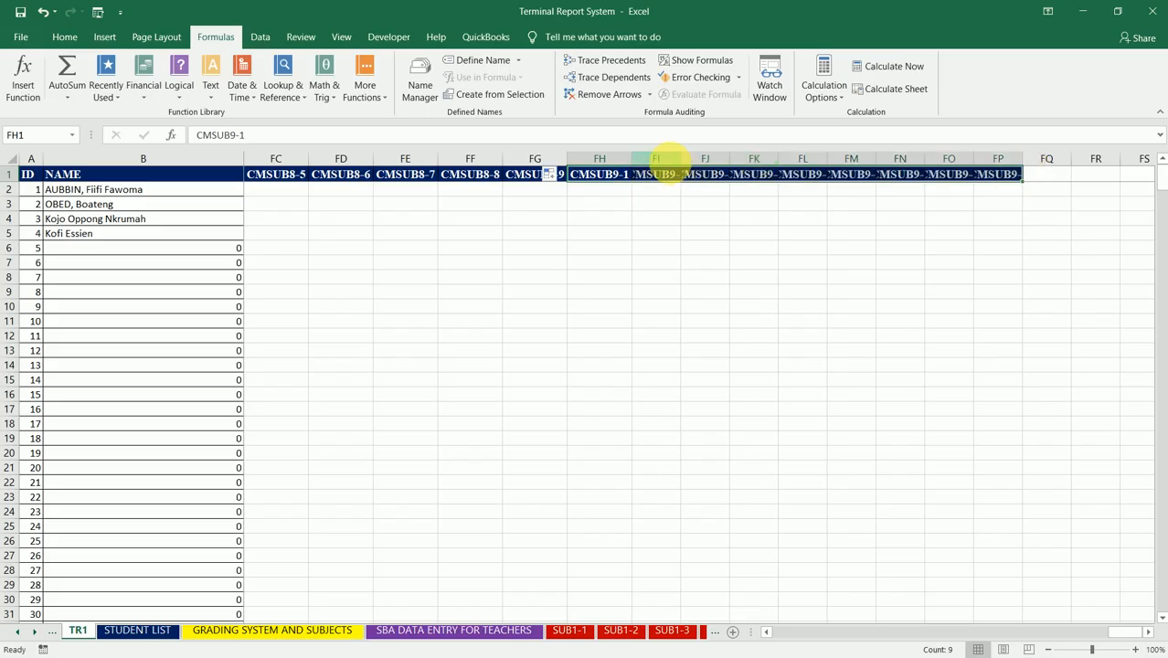
pyautogui.moveTo(656, 161); pyautogui.dragTo(1107, 170)
# Step: Enter CMSUB10-1 in FQ1, fill the header series across to CMSUB10-9 in FY1 and autofit columns FQ to FY
pyautogui.click(1104, 174)
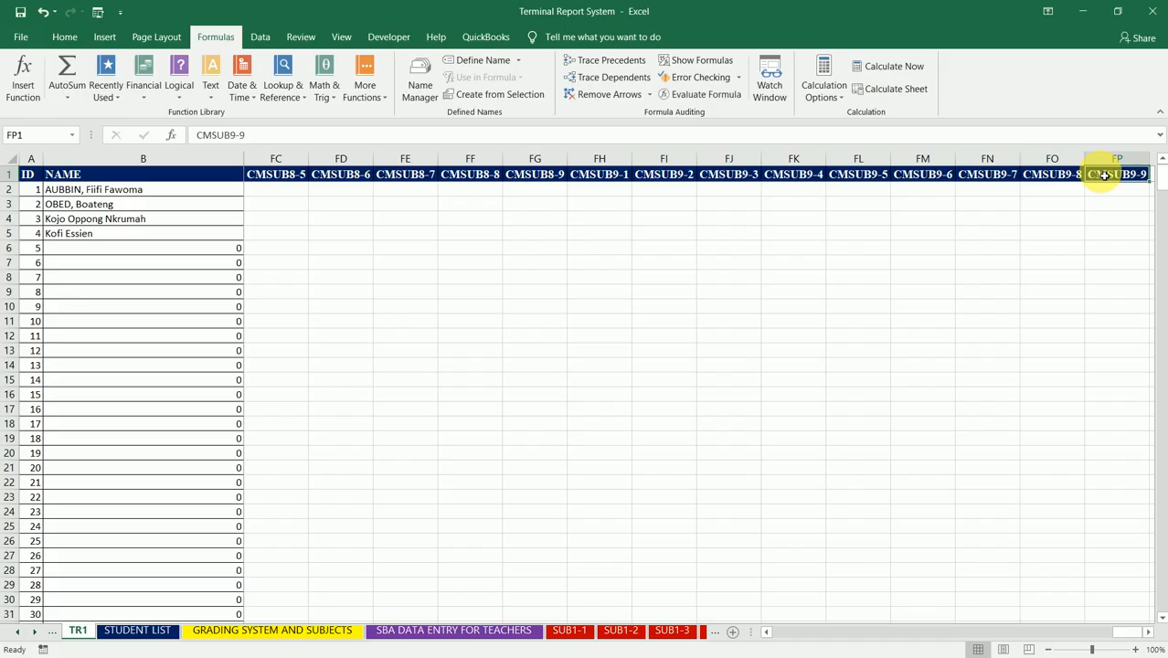
pyautogui.press('Right')
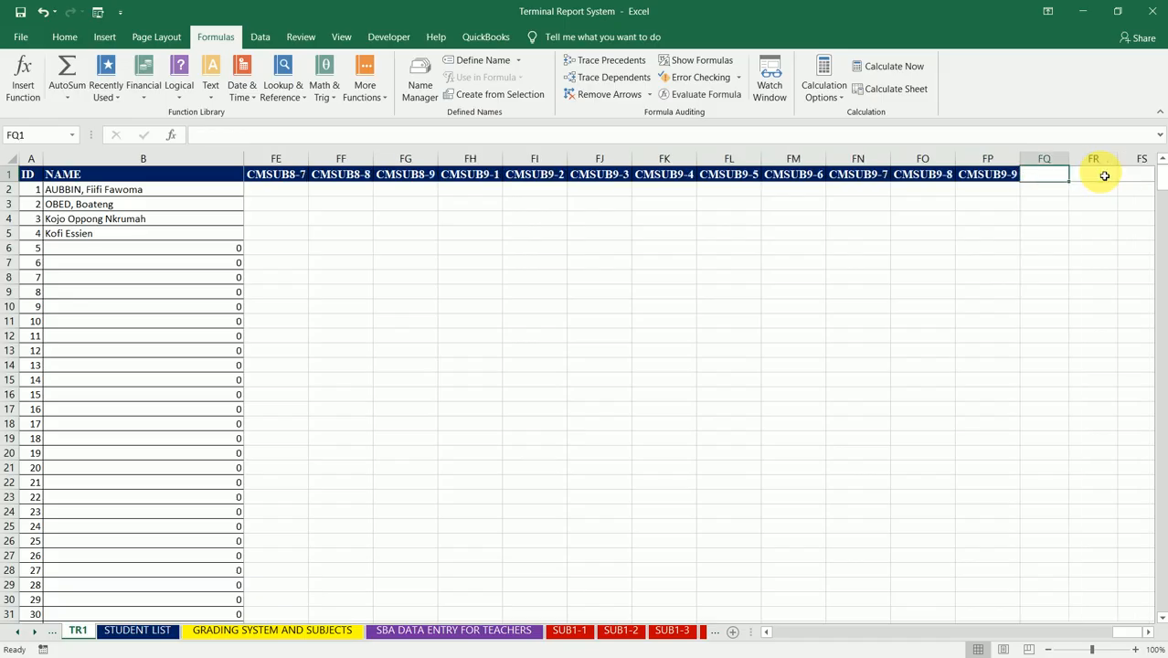
pyautogui.write('C')
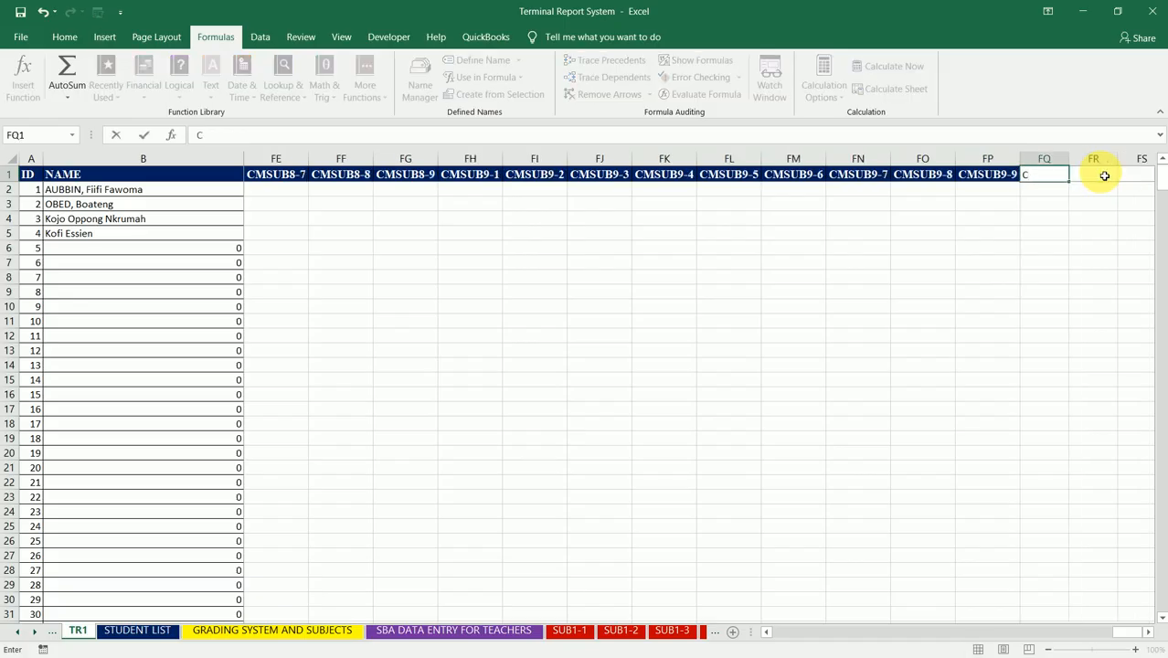
pyautogui.write('MSUB')
pyautogui.write('10-1')
pyautogui.hotkey('ctrl', 'Return')
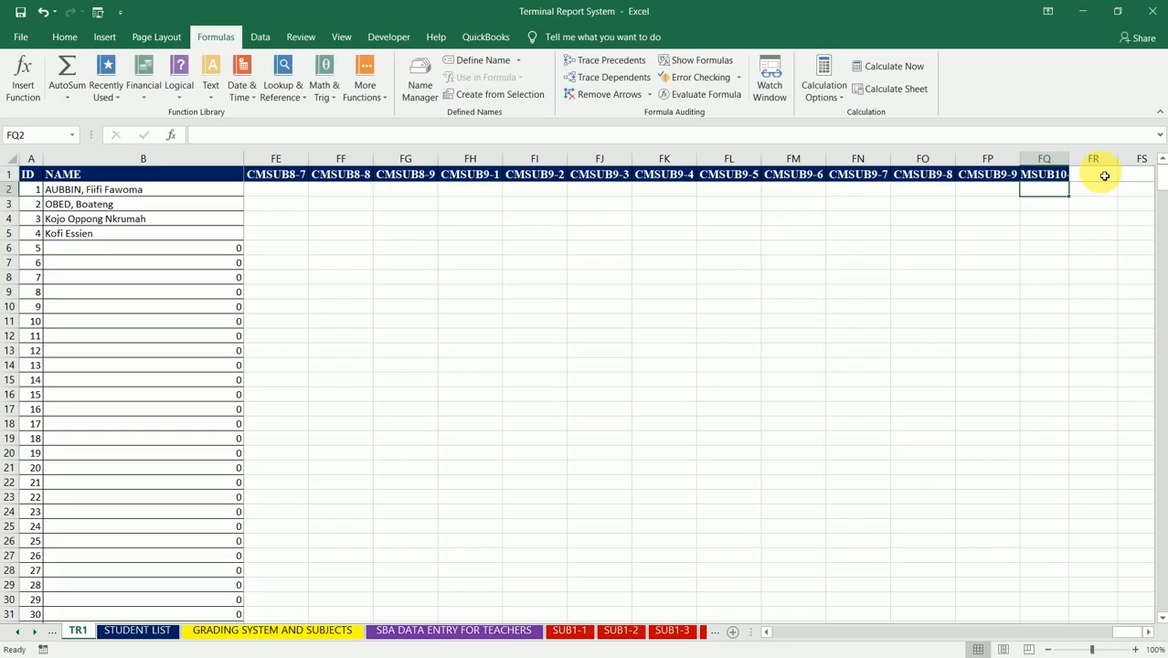
pyautogui.doubleClick(1068, 161)
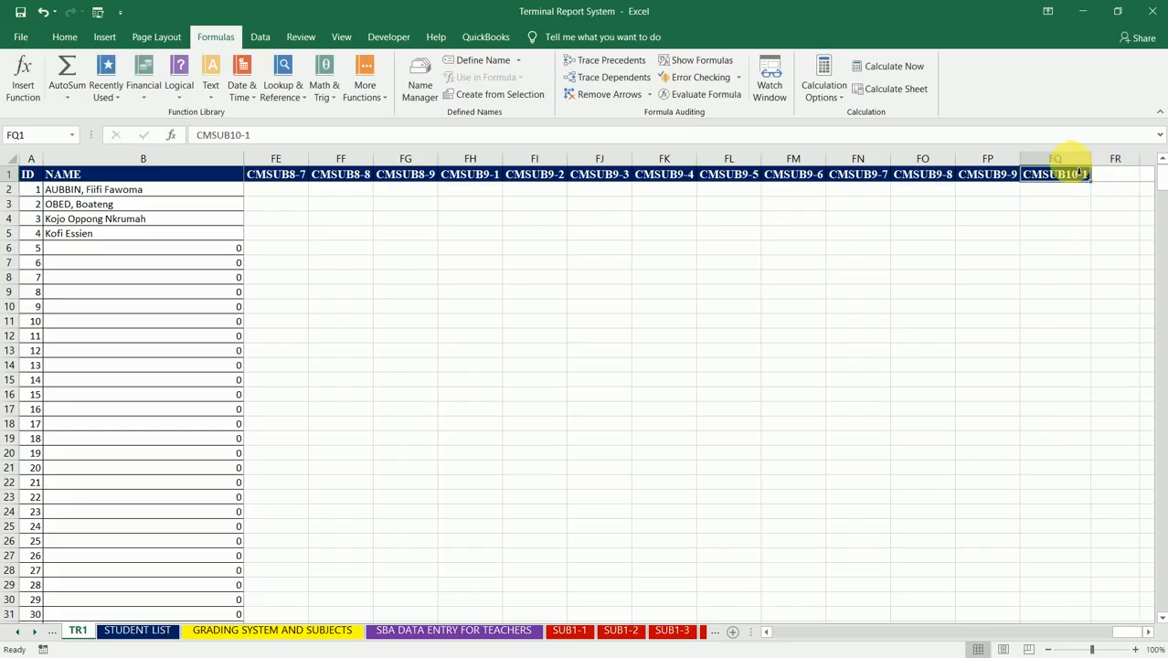
pyautogui.moveTo(1095, 186); pyautogui.dragTo(898, 174)
pyautogui.moveTo(533, 160); pyautogui.dragTo(879, 160)
pyautogui.doubleClick(899, 162)
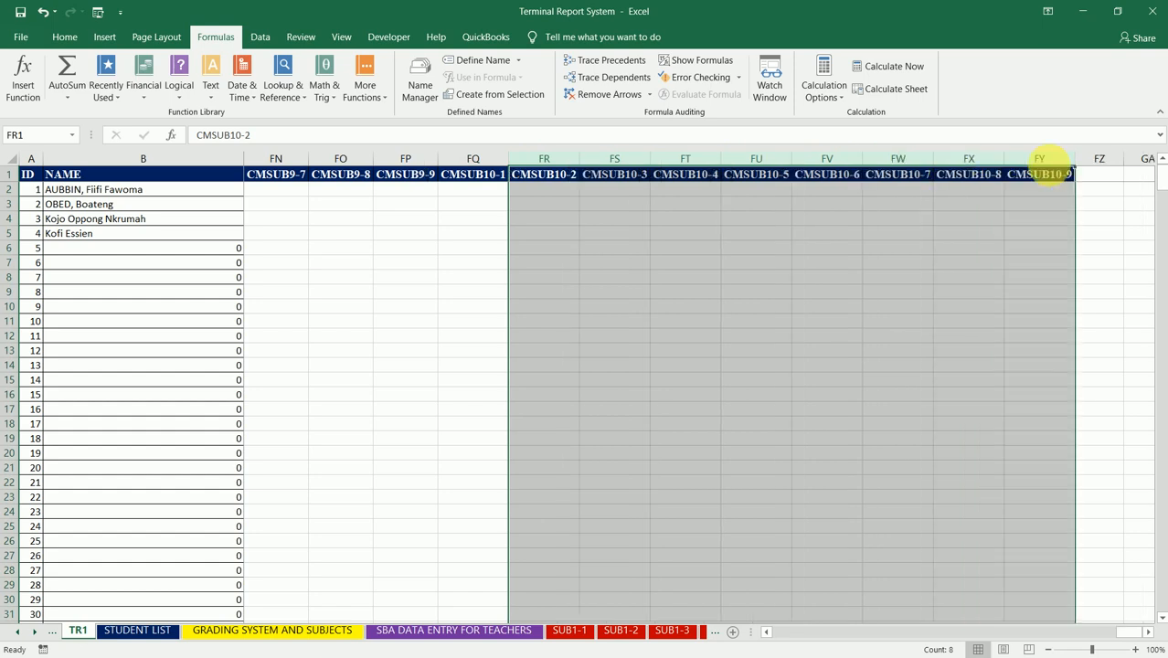
# Step: Enter CMSUB11-1 in FZ1, fill the header series across to CMSUB11-9 in GH1 and autofit columns FZ to GH
pyautogui.click(1095, 176)
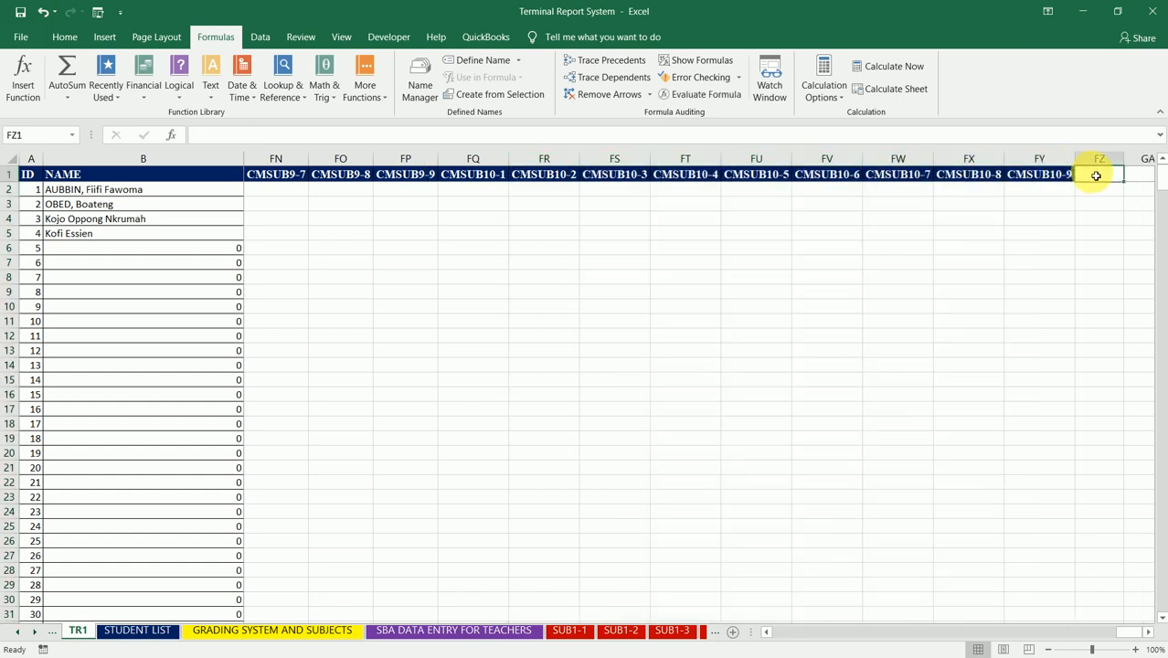
pyautogui.write('CMSUB11')
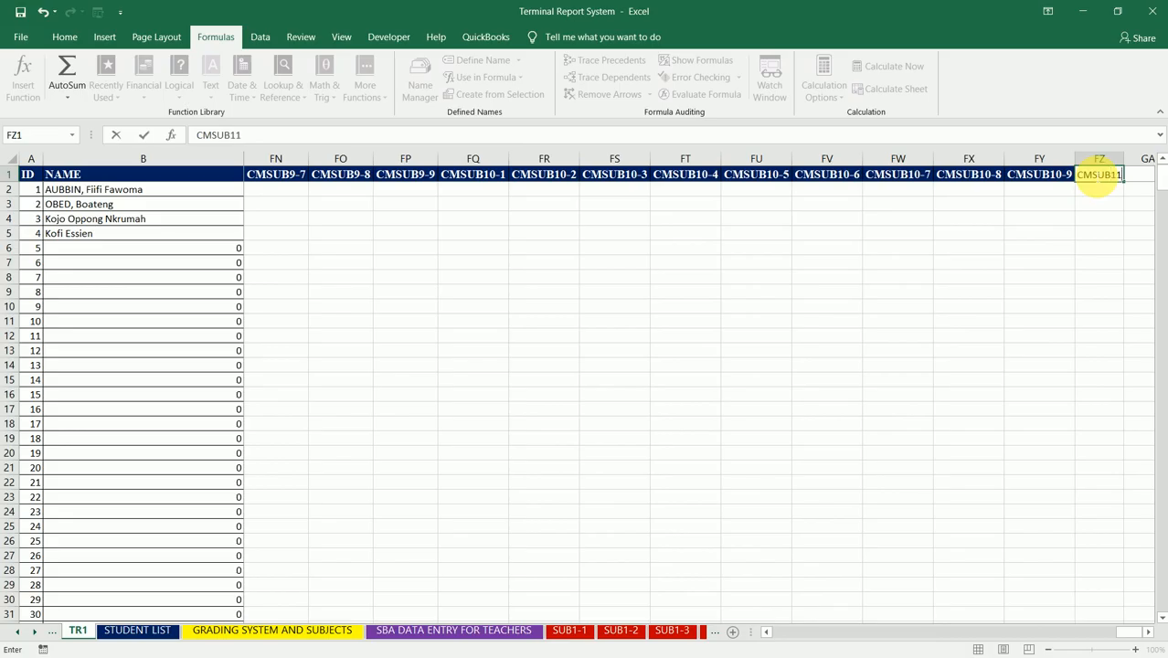
pyautogui.write('-1')
pyautogui.hotkey('ctrl', 'Return')
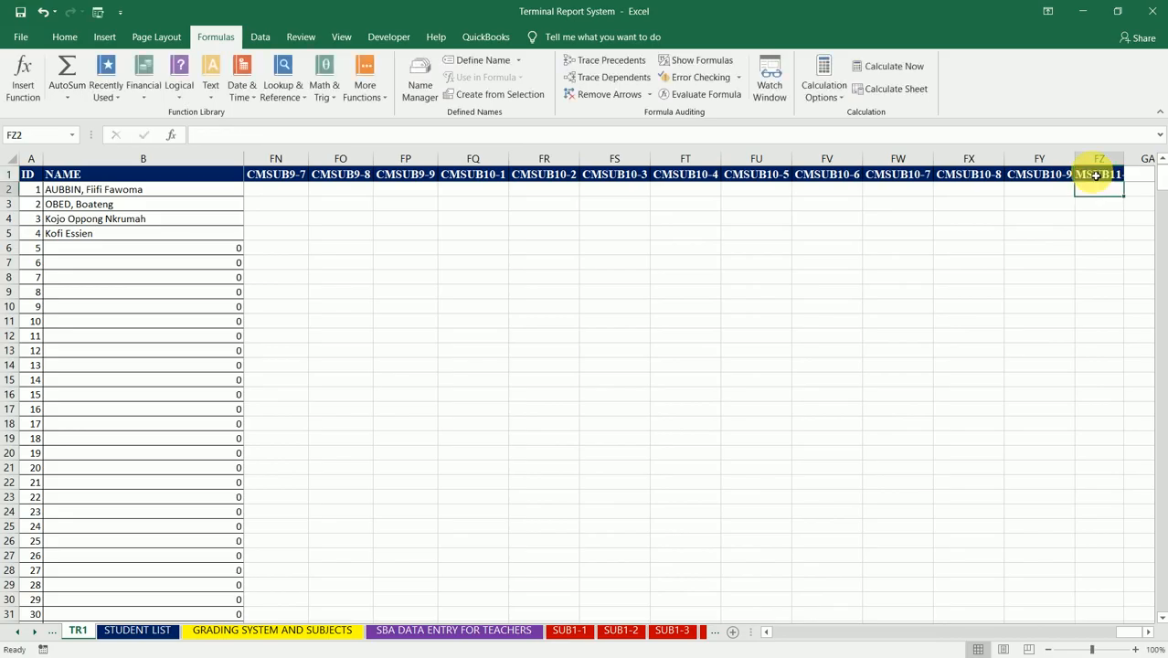
pyautogui.doubleClick(1128, 163)
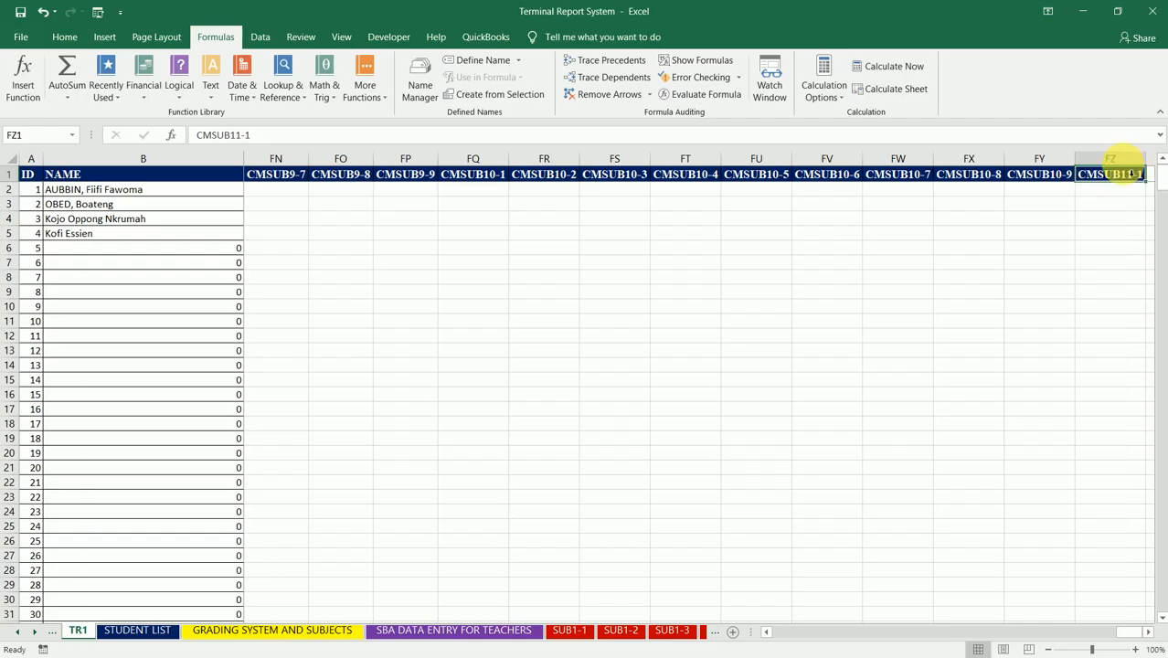
pyautogui.moveTo(1149, 185); pyautogui.dragTo(1011, 172)
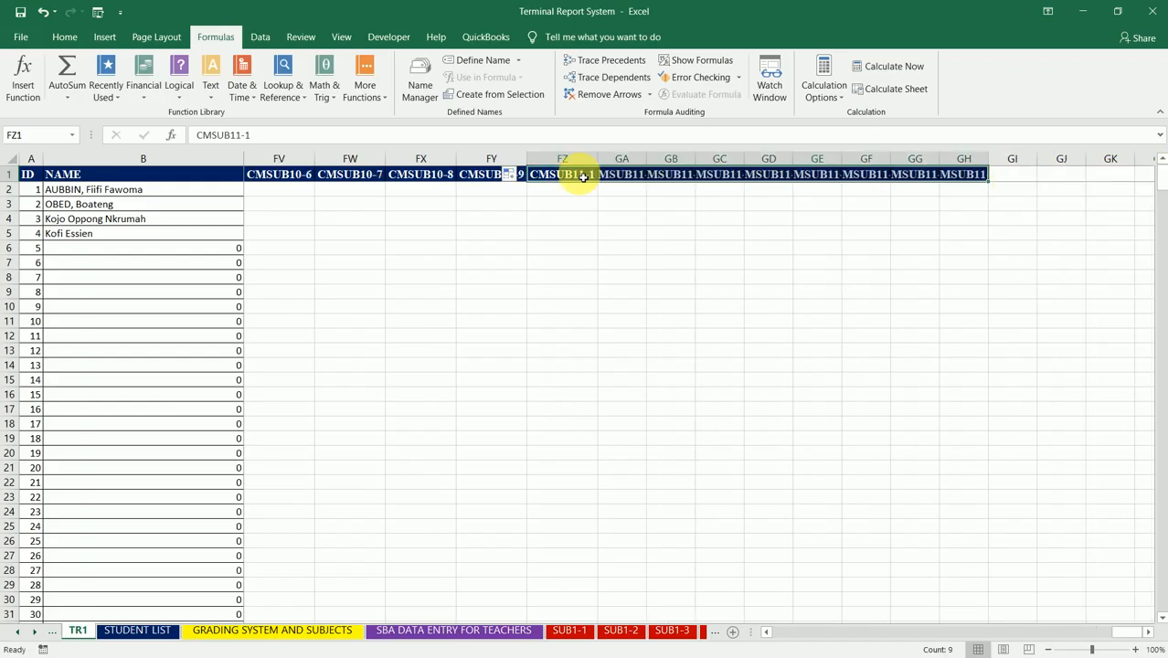
pyautogui.moveTo(621, 158); pyautogui.dragTo(976, 151)
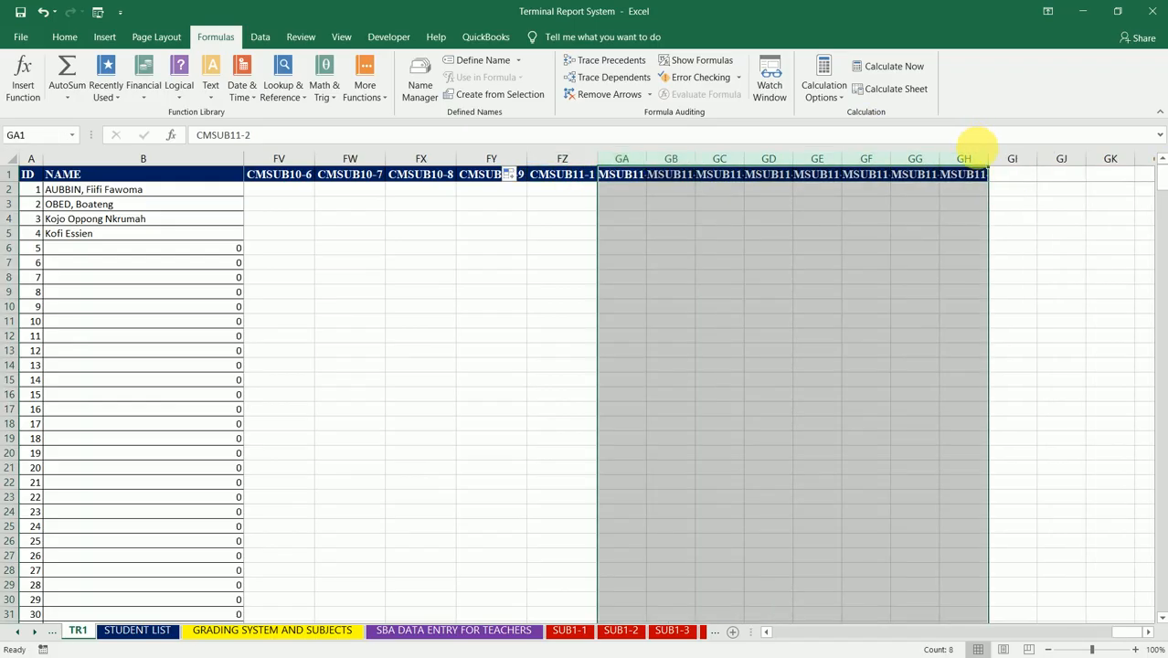
pyautogui.doubleClick(986, 160)
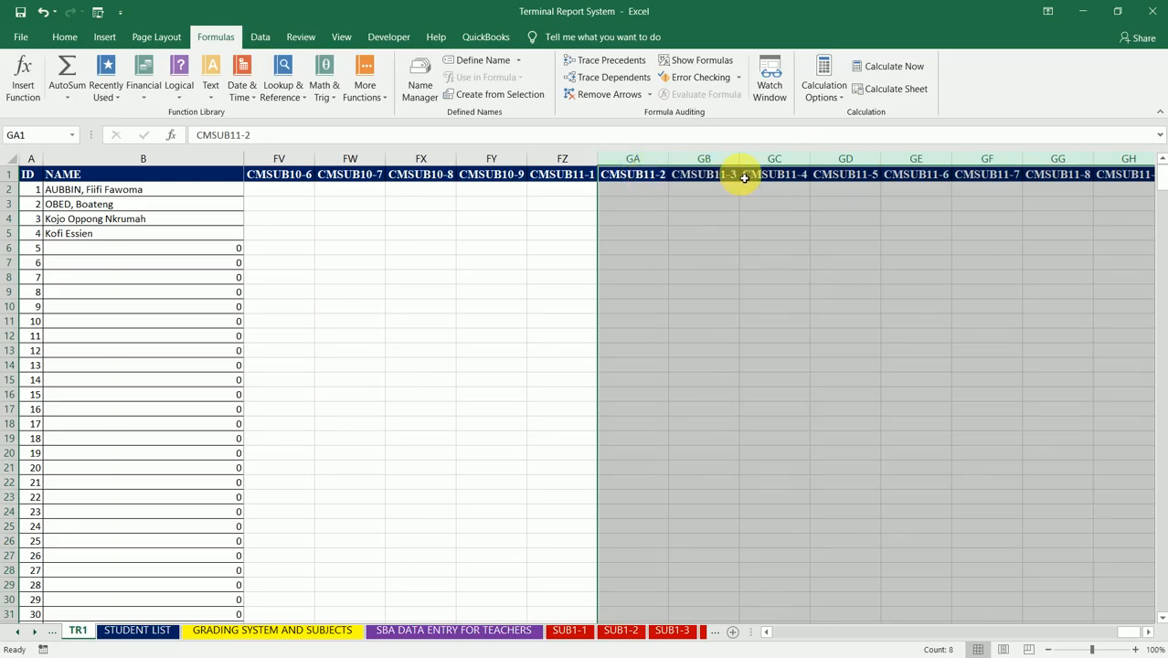
# Step: Apply all borders to the whole TR1 table, from the ID header in A1 to GH510
pyautogui.click(827, 175)
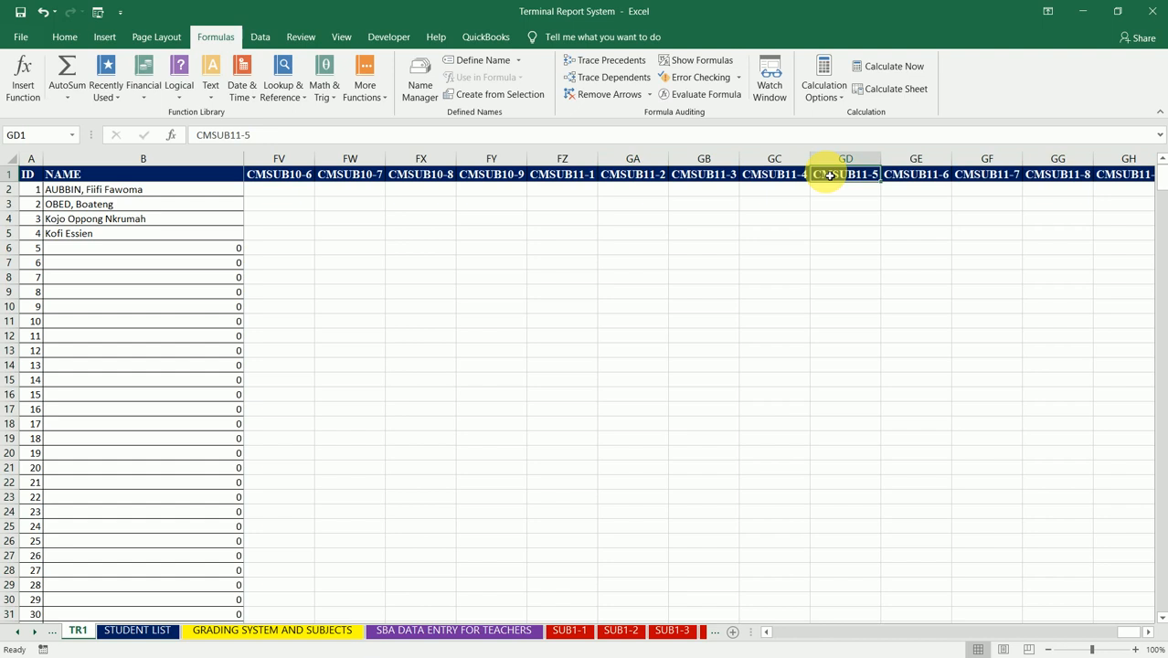
pyautogui.press('Right')
pyautogui.press('Right')
pyautogui.press('Right')
pyautogui.press('Right')
pyautogui.press('Right')
pyautogui.press('Right')
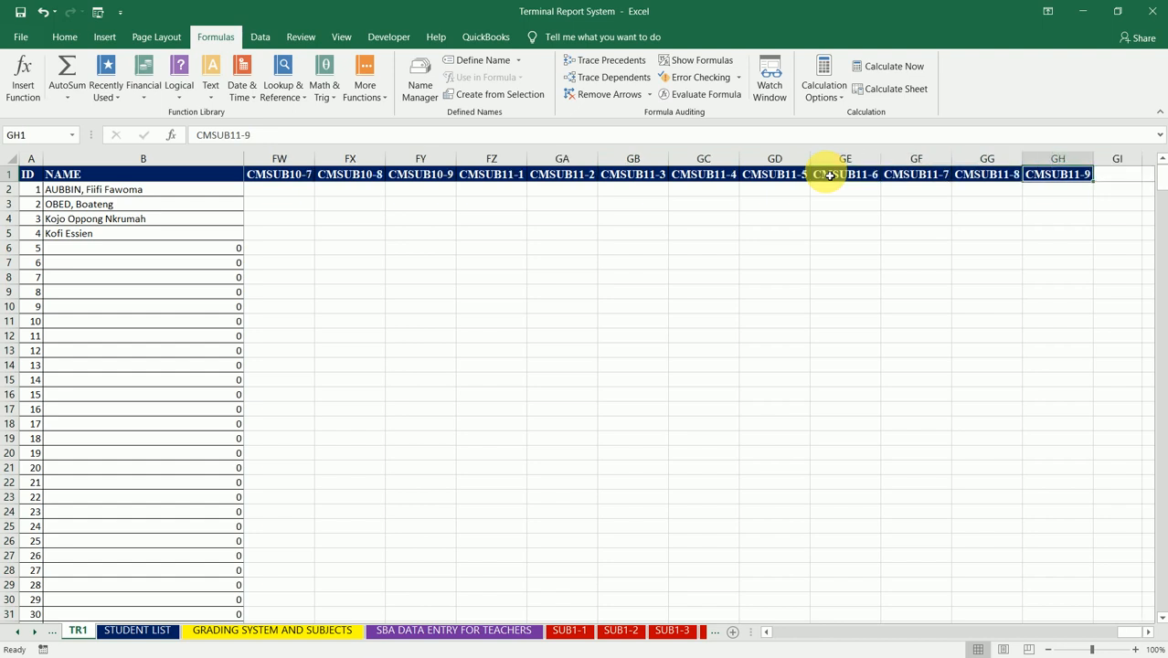
pyautogui.press('Left')
pyautogui.press('Left')
pyautogui.press('Home')
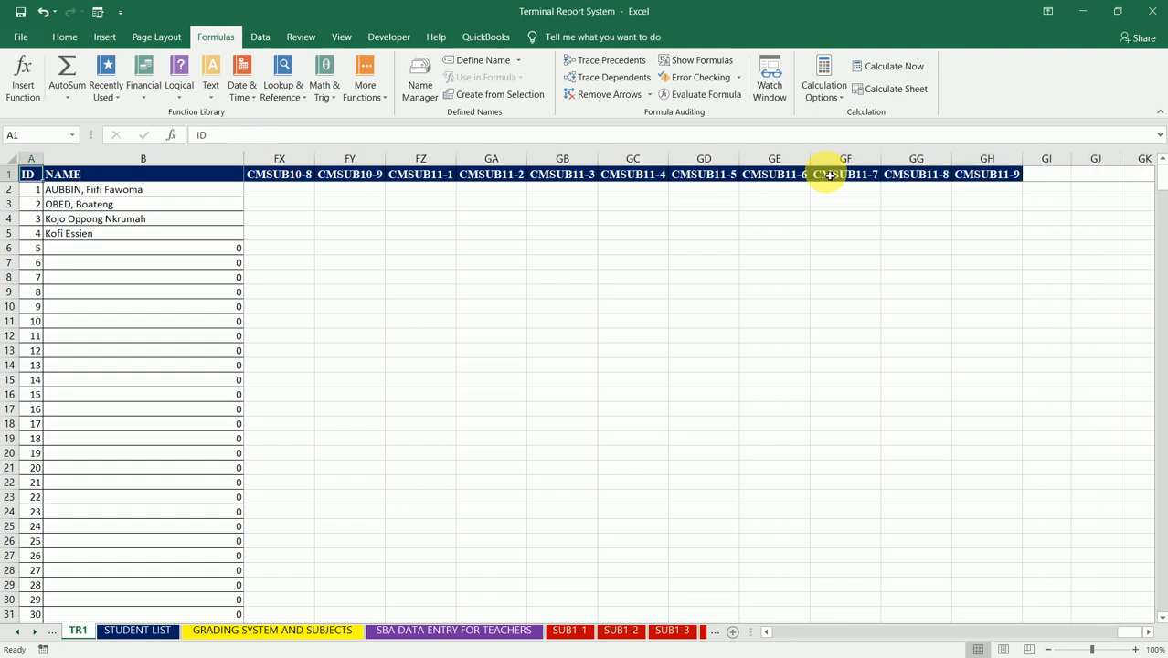
pyautogui.press('Right')
pyautogui.press('Right')
pyautogui.press('Home')
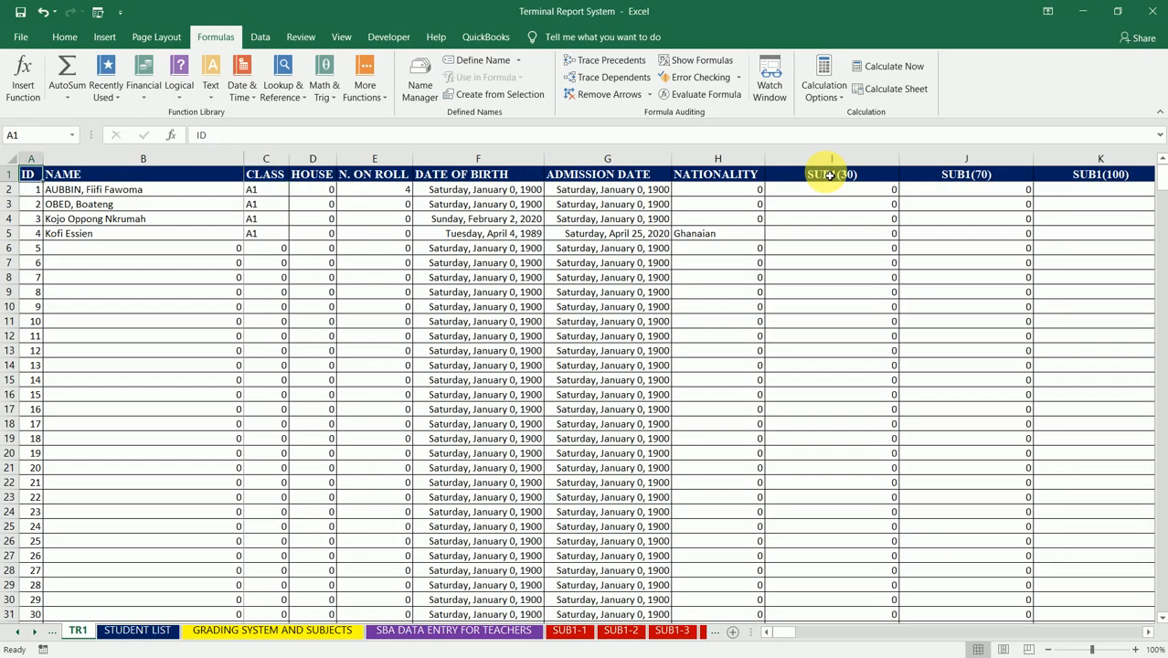
pyautogui.hotkey('ctrl', 'shift', 'Right')
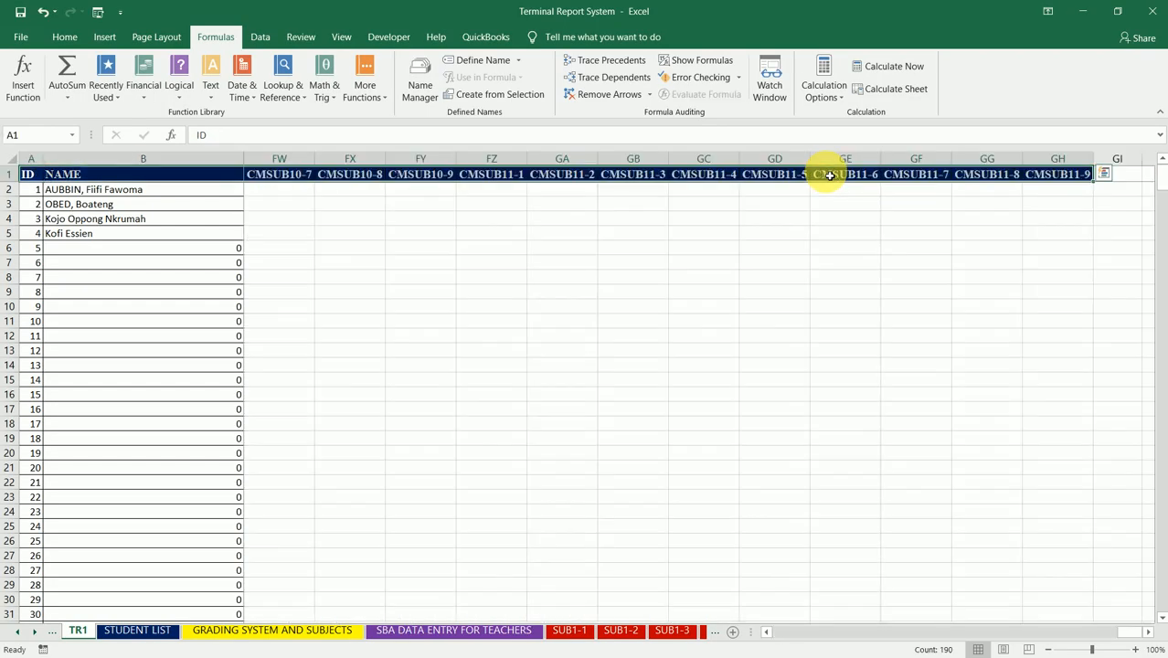
pyautogui.hotkey('ctrl', 'shift', 'Down')
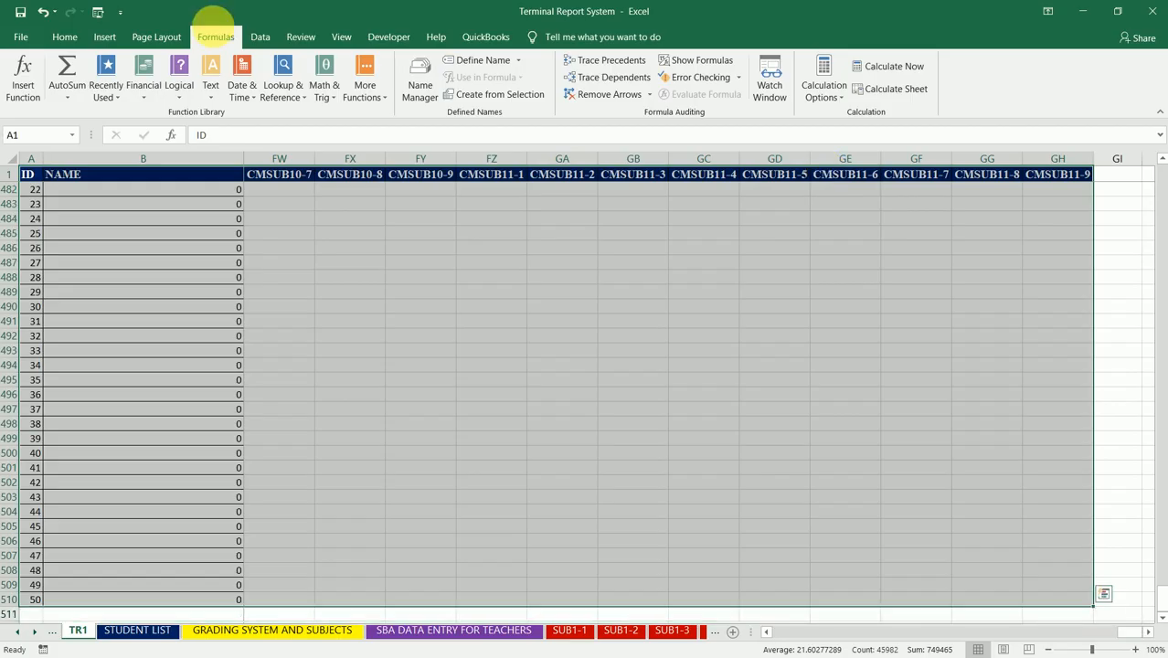
pyautogui.click(62, 42)
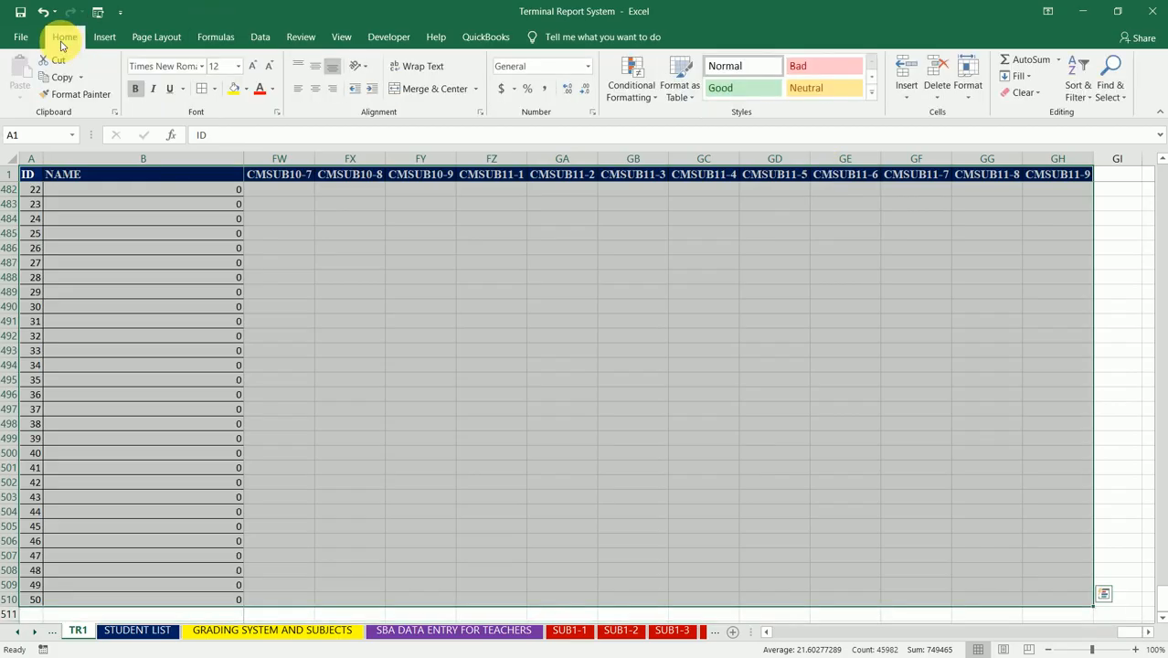
pyautogui.click(202, 88)
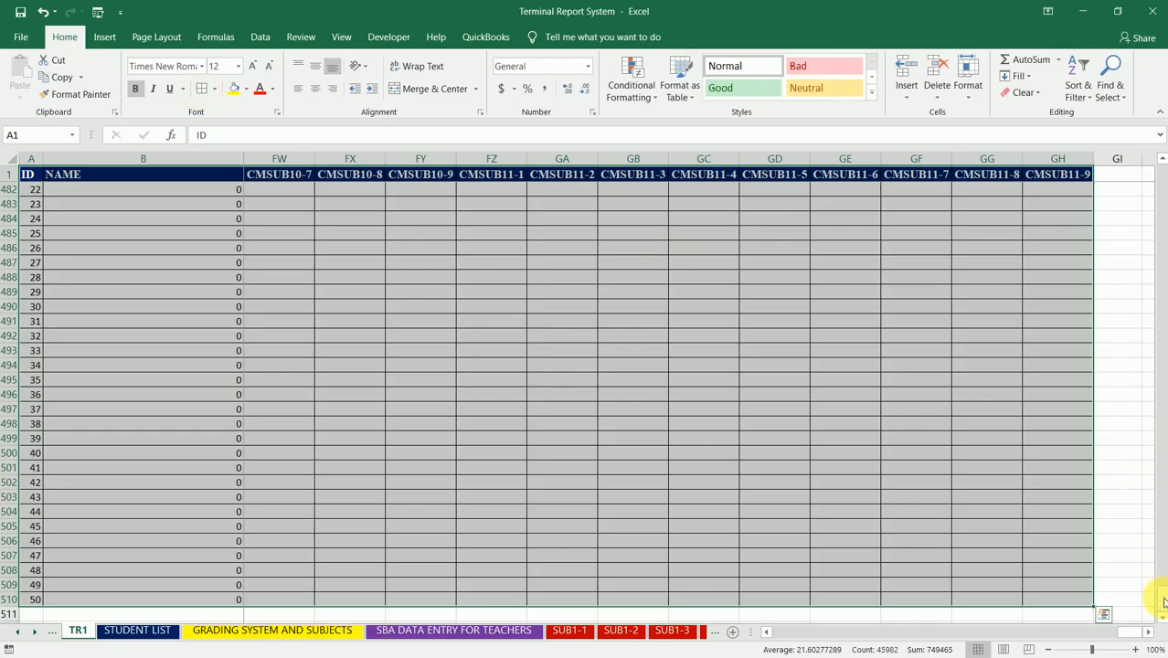
pyautogui.moveTo(1164, 601); pyautogui.dragTo(1155, 174)
pyautogui.click(520, 248)
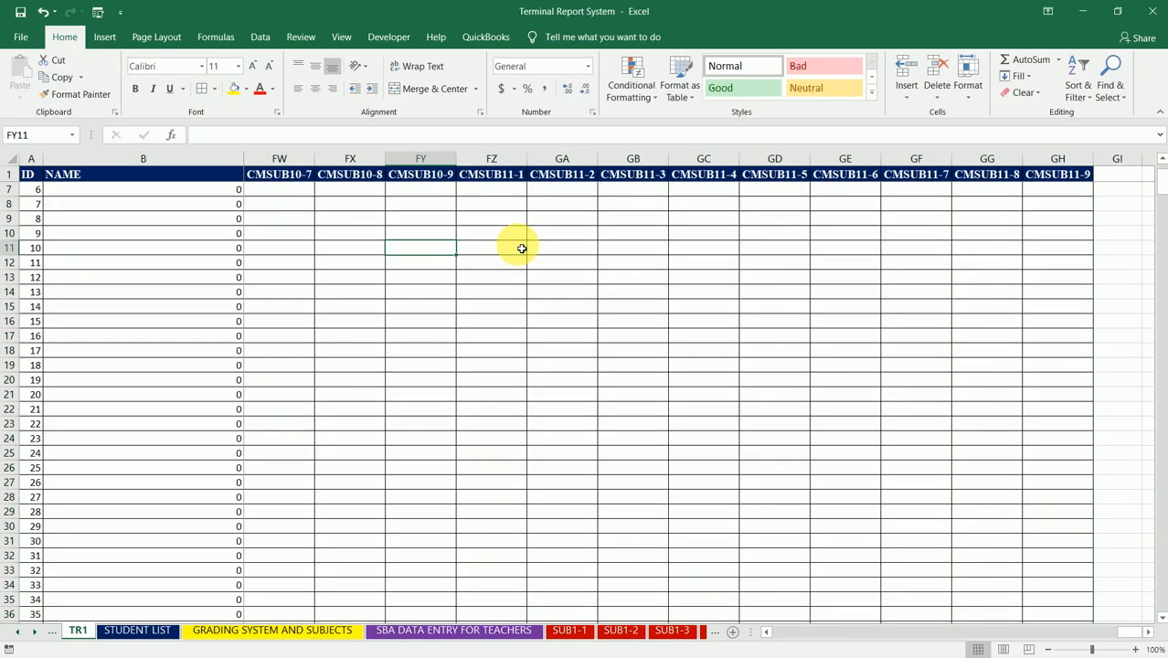
# Step: Review the bordered table from the CMSUB columns back to RANK IN CLASS, then examine the AGGREGATE and CMSUB1-1 columns
pyautogui.press('Left')
pyautogui.press('Left')
pyautogui.press('Left')
pyautogui.press('Left')
pyautogui.press('Left')
pyautogui.press('Left')
pyautogui.press('Left')
pyautogui.press('Left')
pyautogui.press('Left')
pyautogui.press('Left')
pyautogui.press('Left')
pyautogui.press('Left')
pyautogui.press('Left')
pyautogui.press('Left')
pyautogui.press('Left')
pyautogui.press('Left')
pyautogui.press('Left')
pyautogui.press('Left')
pyautogui.press('Left')
pyautogui.press('Left')
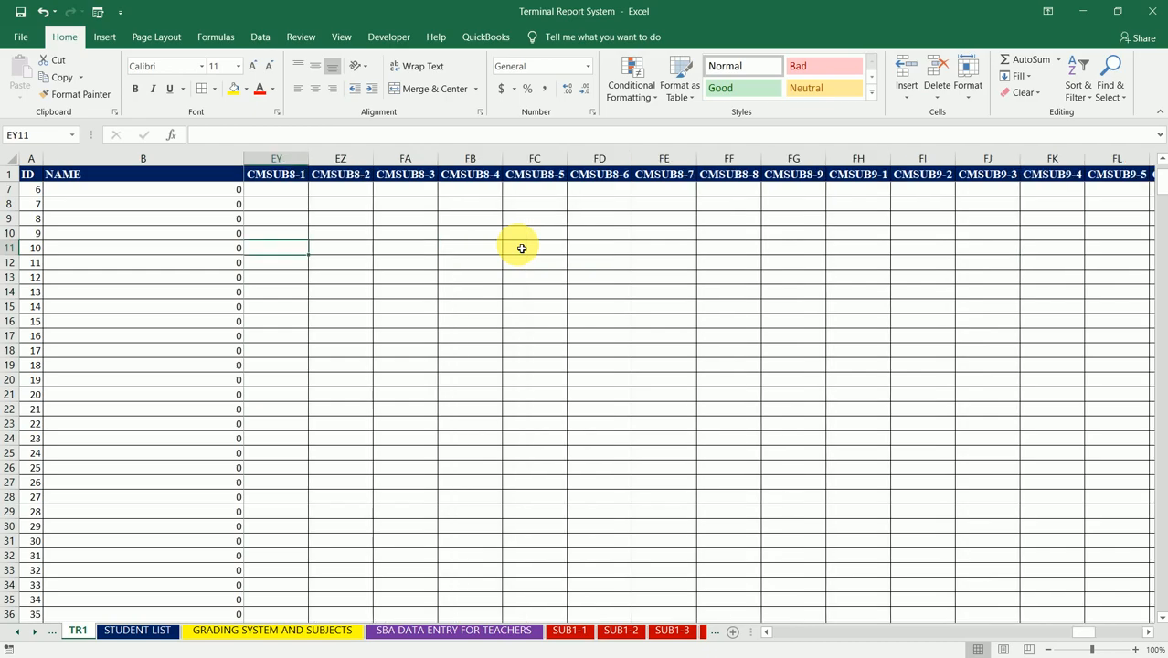
pyautogui.press('Left')
pyautogui.press('Left')
pyautogui.press('Left')
pyautogui.press('Left')
pyautogui.press('Left')
pyautogui.press('Left')
pyautogui.press('Left')
pyautogui.press('Left')
pyautogui.press('Left')
pyautogui.press('Left')
pyautogui.press('Left')
pyautogui.press('Left')
pyautogui.press('Left')
pyautogui.press('Left')
pyautogui.press('Left')
pyautogui.press('Left')
pyautogui.press('Left')
pyautogui.press('Left')
pyautogui.press('Left')
pyautogui.press('Left')
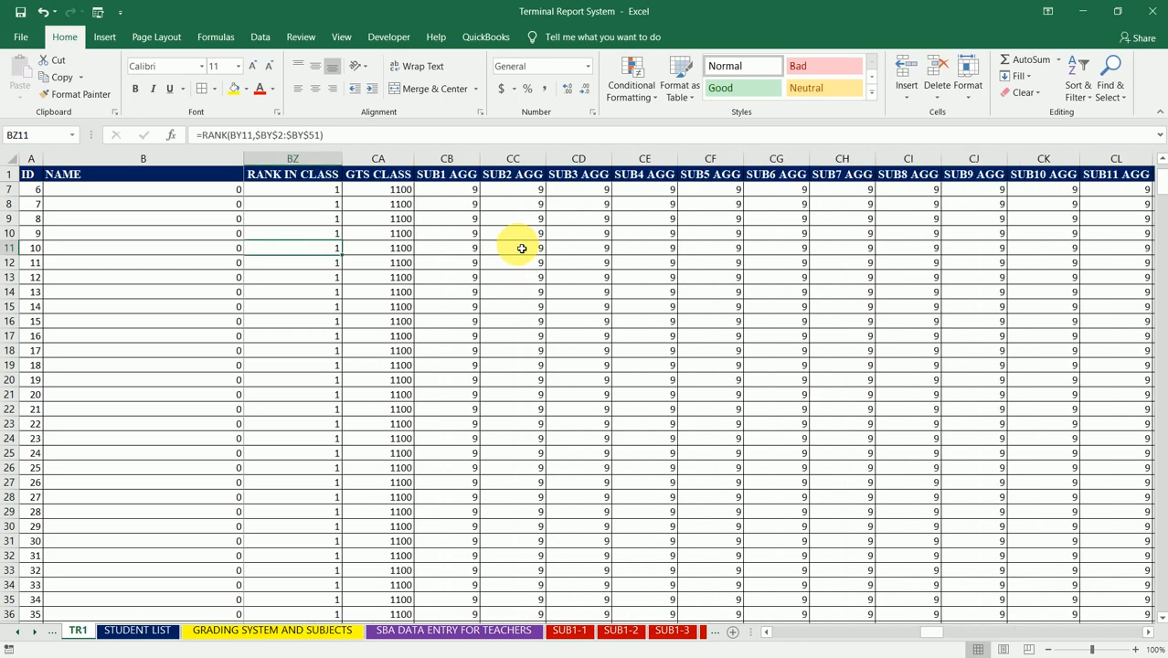
pyautogui.press('Right')
pyautogui.press('Right')
pyautogui.press('Right')
pyautogui.press('Right')
pyautogui.press('Right')
pyautogui.press('Right')
pyautogui.press('Right')
pyautogui.press('Right')
pyautogui.press('Right')
pyautogui.press('Right')
pyautogui.press('Right')
pyautogui.press('Right')
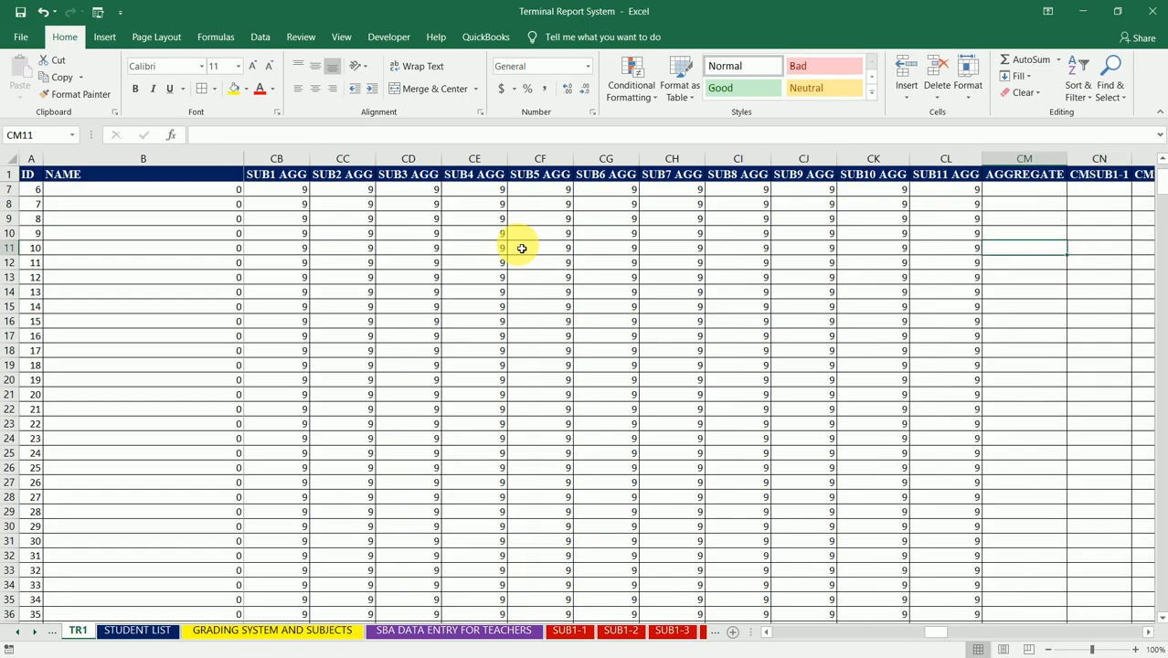
pyautogui.press('Up')
pyautogui.press('Up')
pyautogui.press('Up')
pyautogui.press('Up')
pyautogui.press('Right')
pyautogui.press('Right')
pyautogui.press('Right')
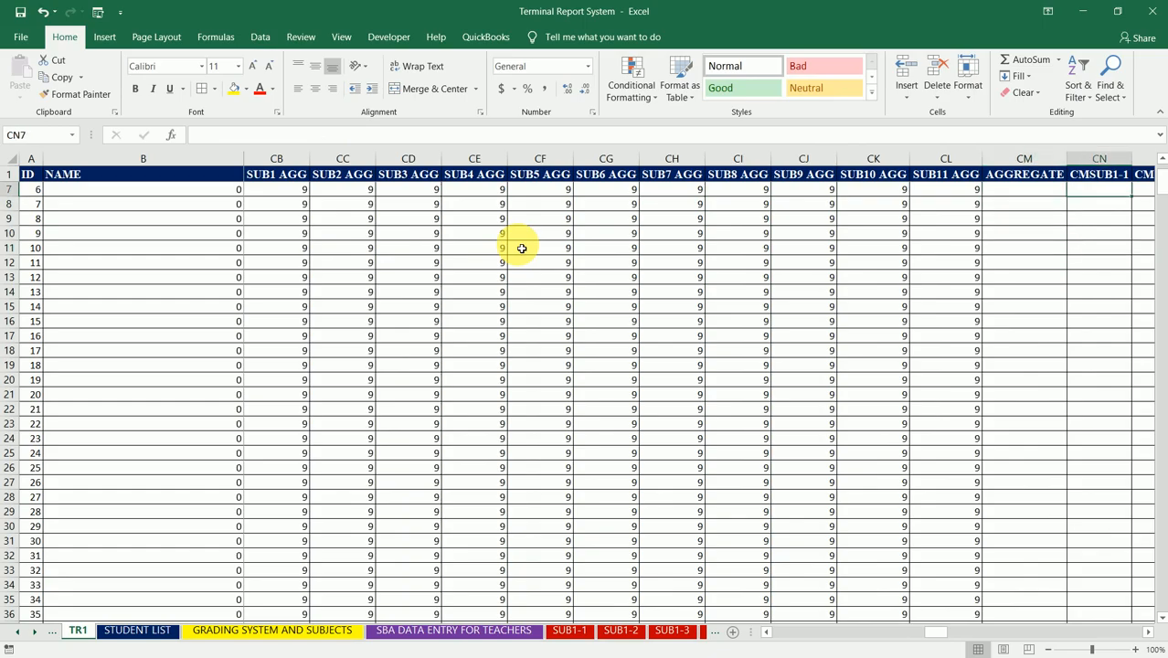
pyautogui.press('Left')
pyautogui.press('Left')
pyautogui.press('Left')
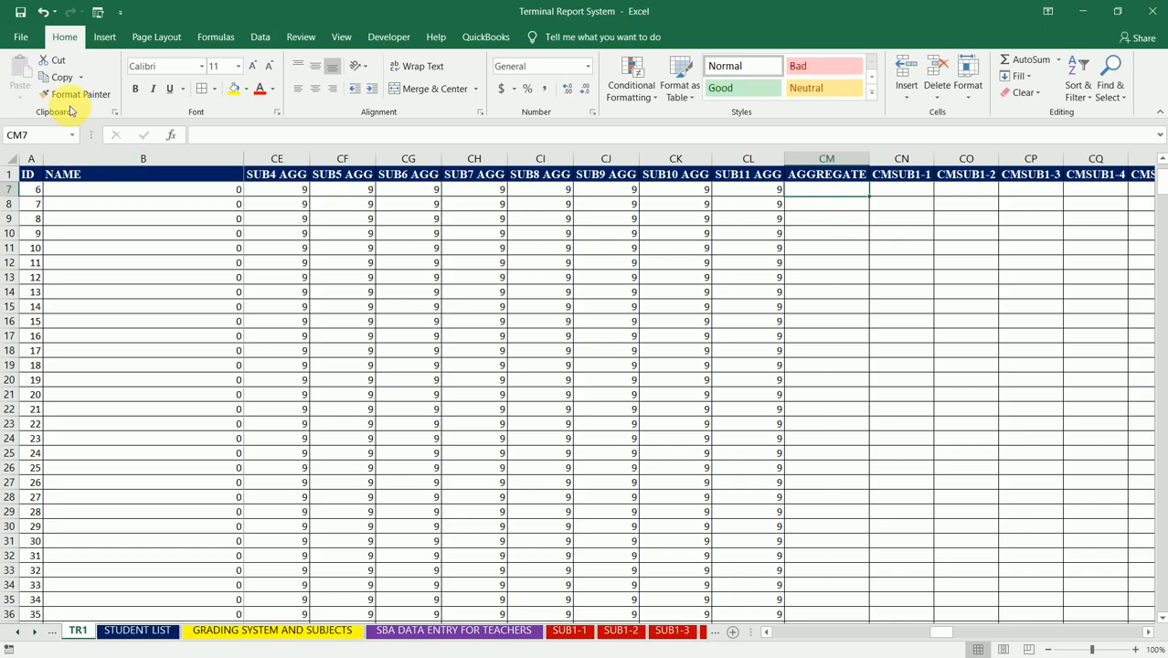
# Step: Save the Terminal Report System workbook
pyautogui.click(20, 12)
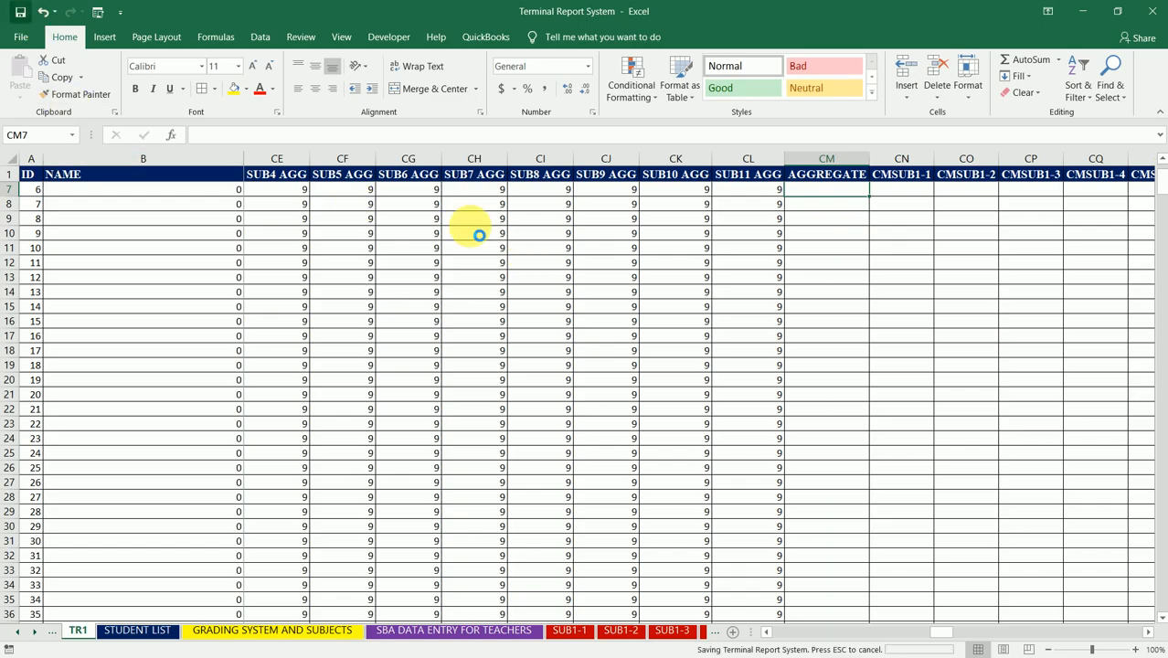